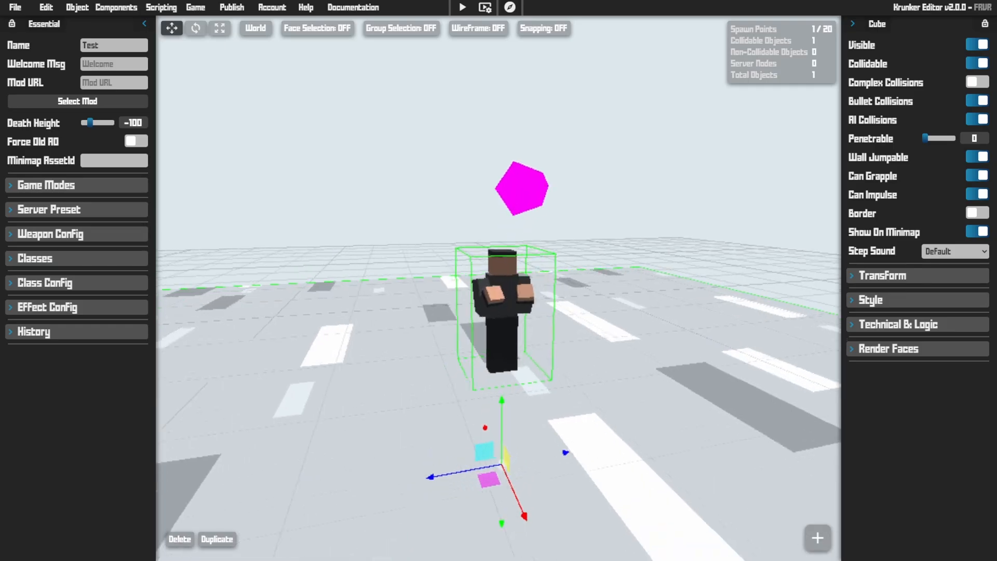
pyautogui.moveTo(499, 288); pyautogui.dragTo(598, 312, button='right')
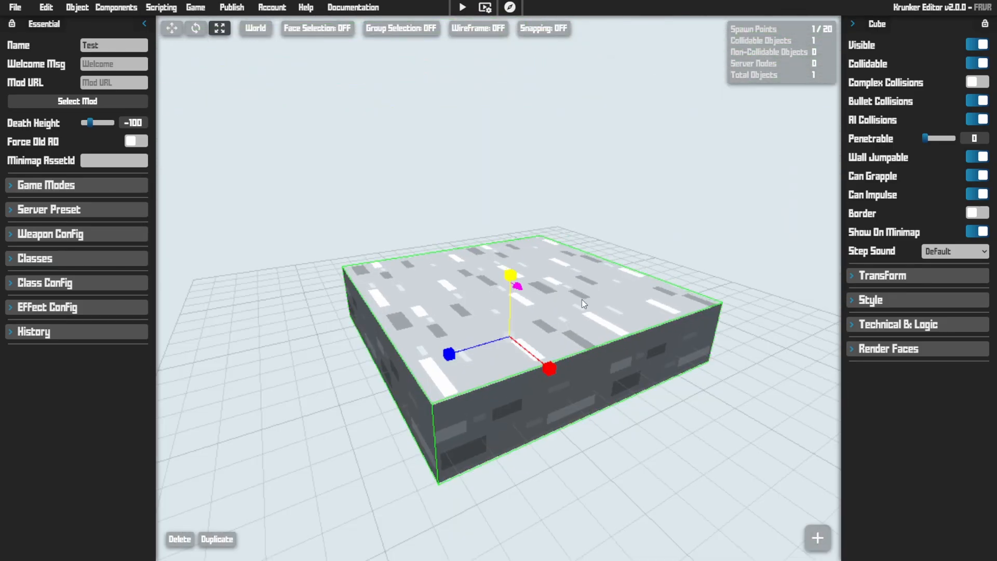
pyautogui.scroll(2, 582, 299)
pyautogui.scroll(-5, 550, 251)
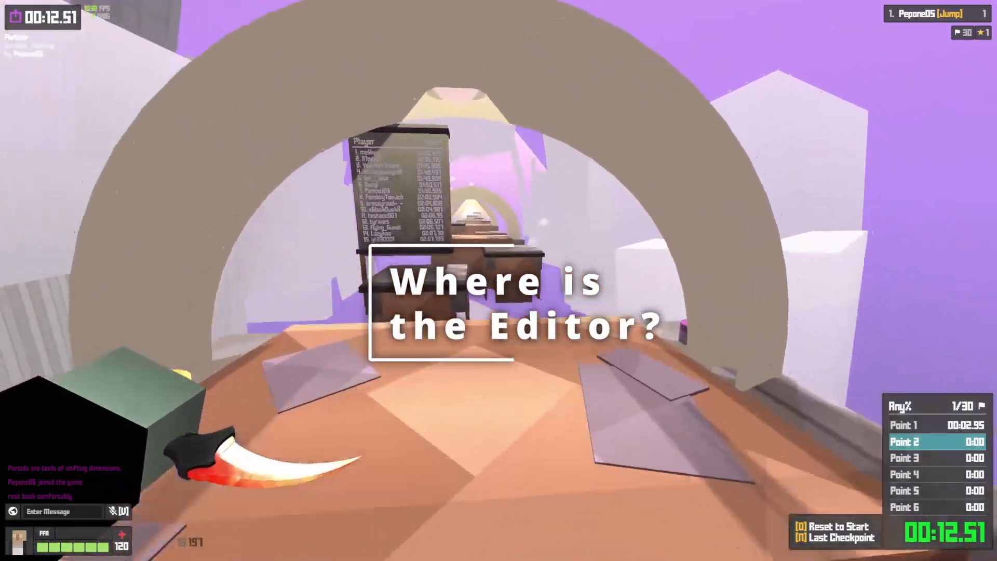
# - Leave the running match and open the map Editor from the additional Krunker options
pyautogui.press('Escape')
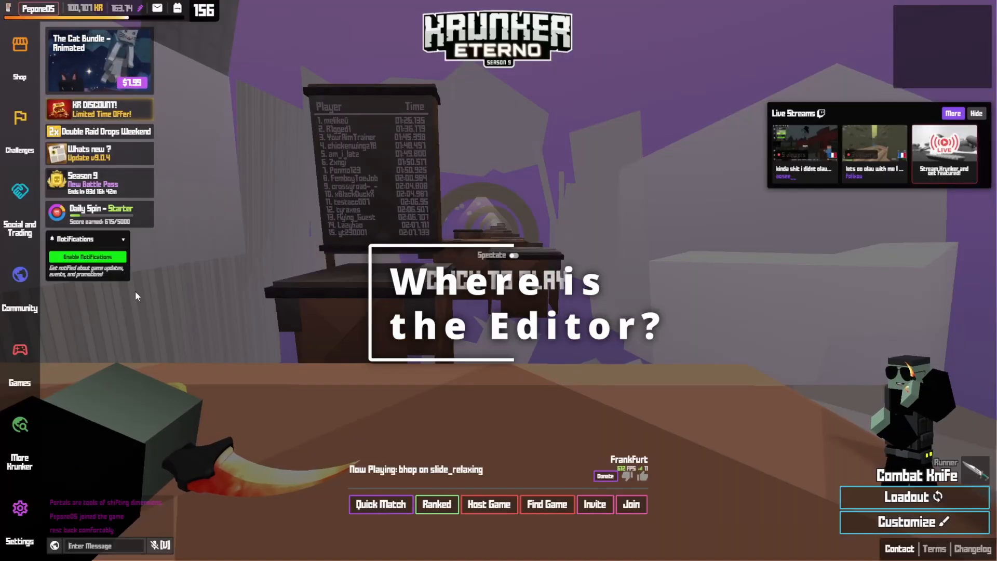
pyautogui.click(25, 444)
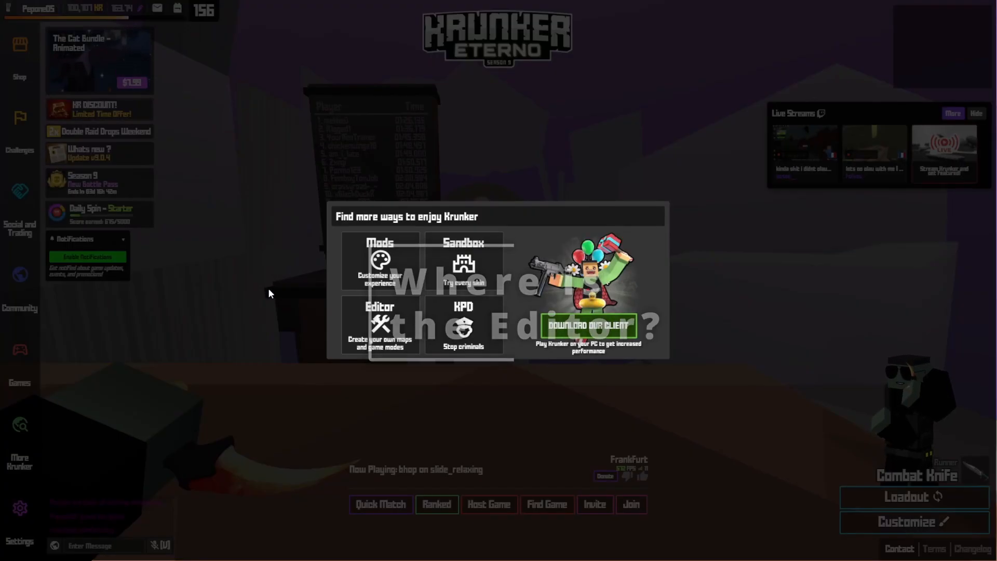
pyautogui.click(380, 323)
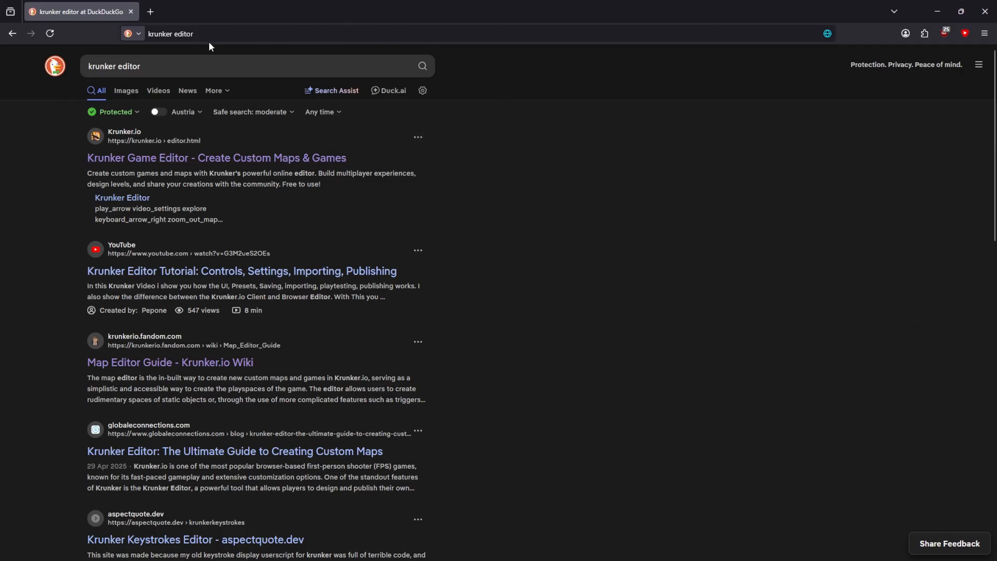
# - Switch to Firefox, open the Krunker Game Editor from the search results, and try the kr edit bookmark in a temporary second tab
pyautogui.click(267, 158)
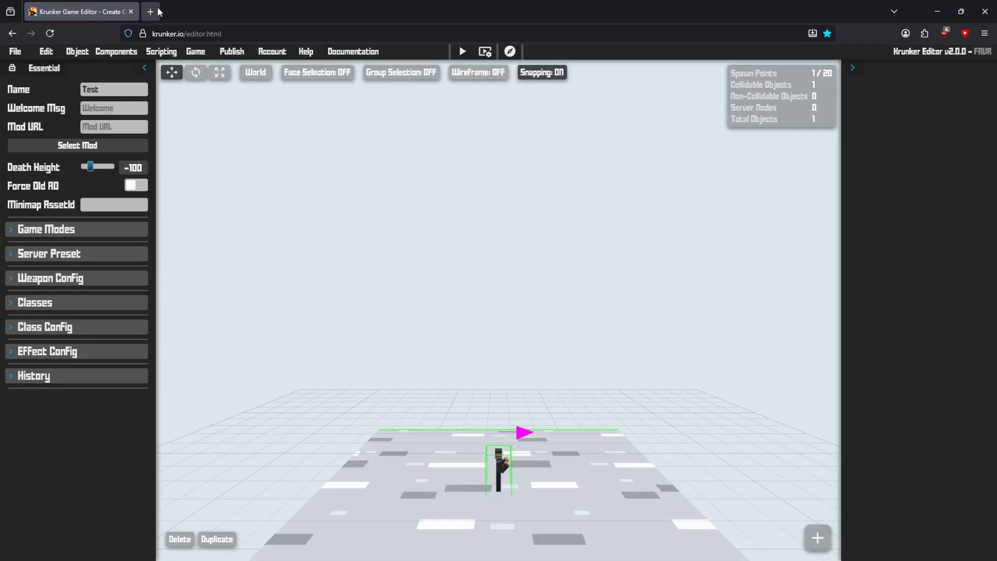
pyautogui.click(151, 12)
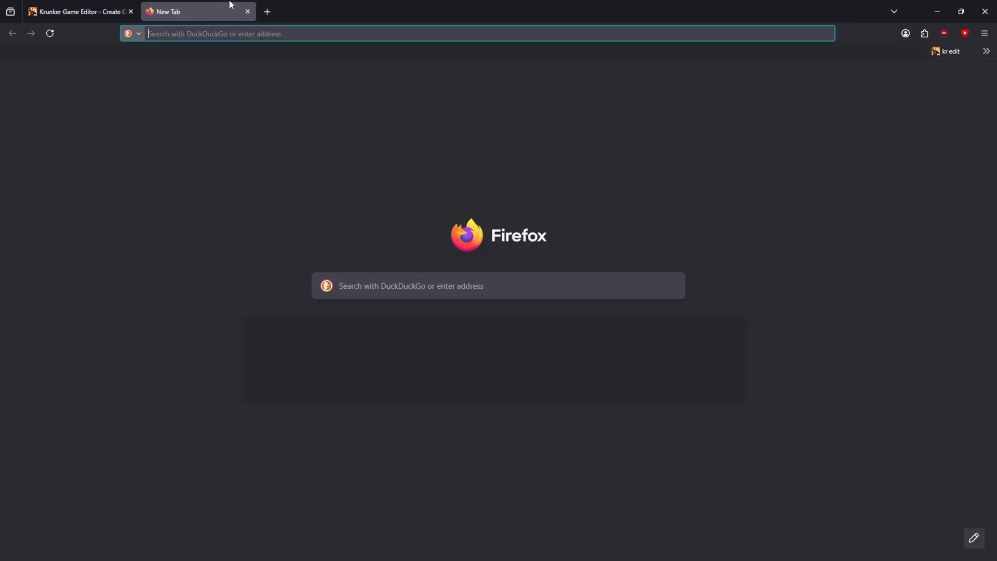
pyautogui.click(950, 52)
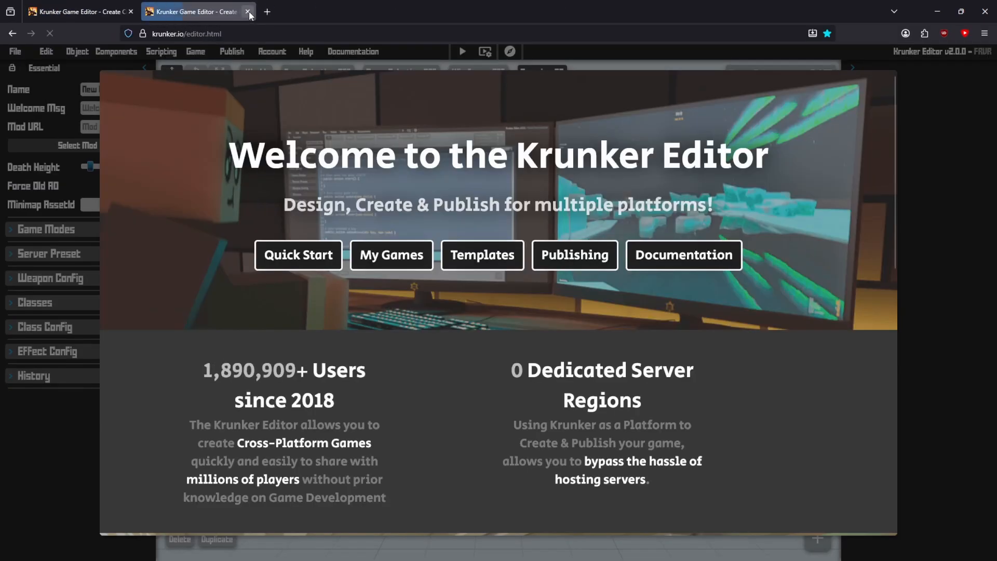
pyautogui.click(248, 11)
# - Launch a playtest of the Test map, close its tab, and show the editor in full screen
pyautogui.click(463, 53)
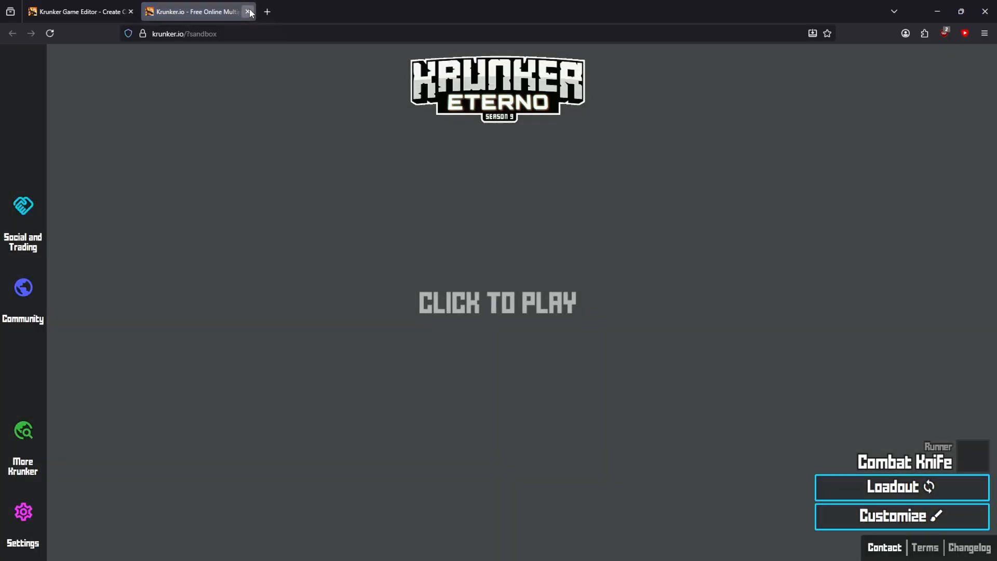
pyautogui.click(248, 12)
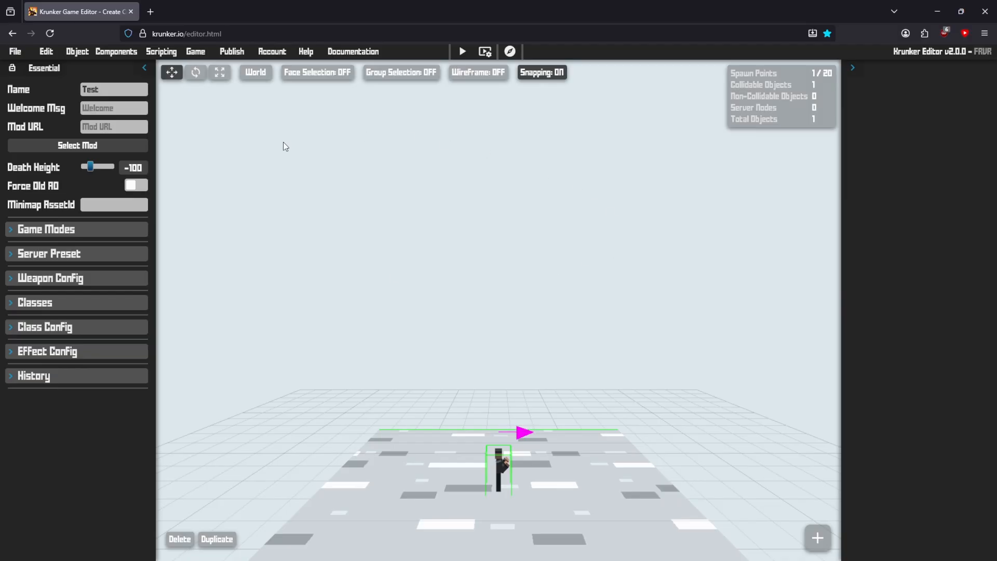
pyautogui.press('F11')
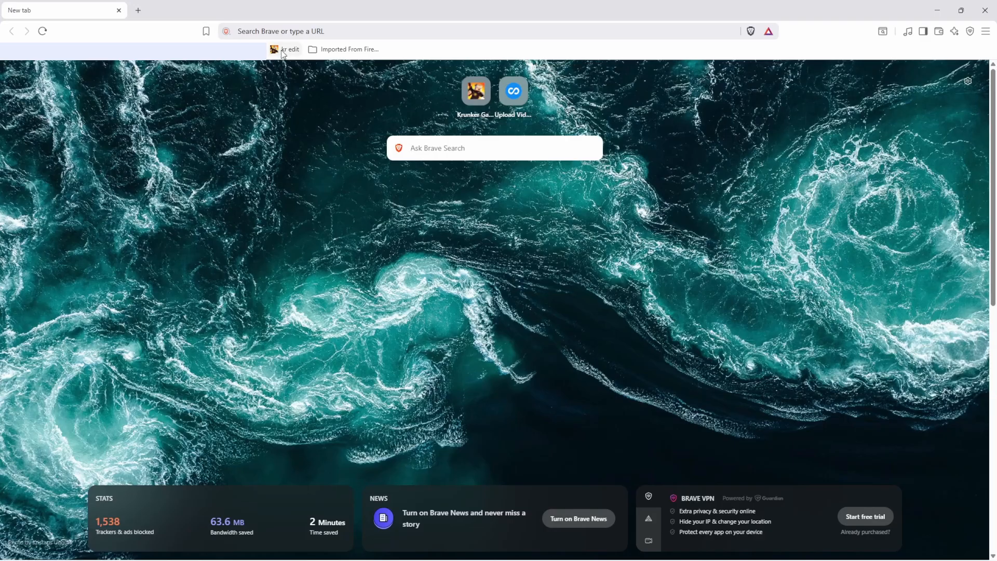
# - Switch to Brave, load the krunker.io editor with a Quick Start project, and show it in full screen
pyautogui.write('k')
pyautogui.press('Return')
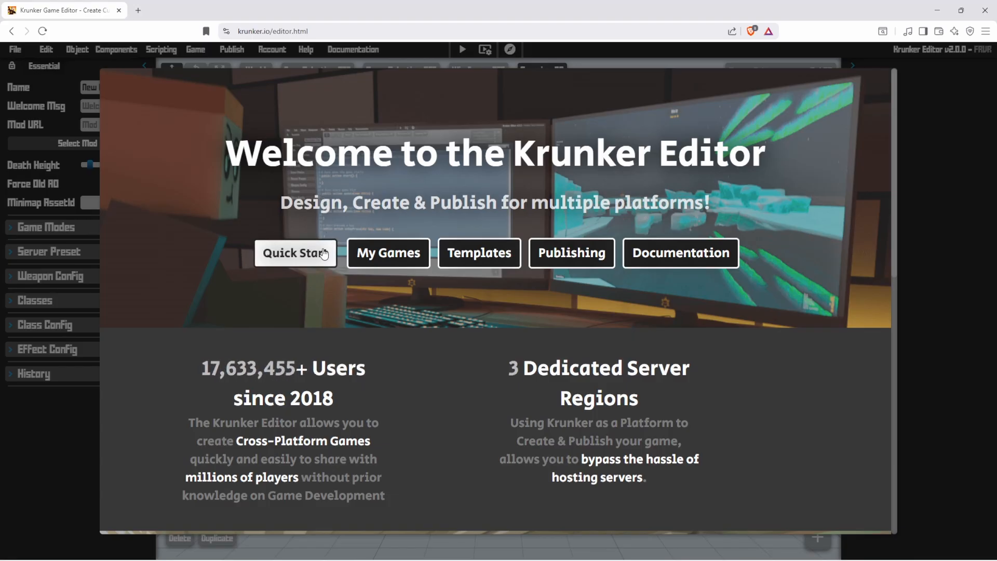
pyautogui.click(323, 253)
pyautogui.press('F11')
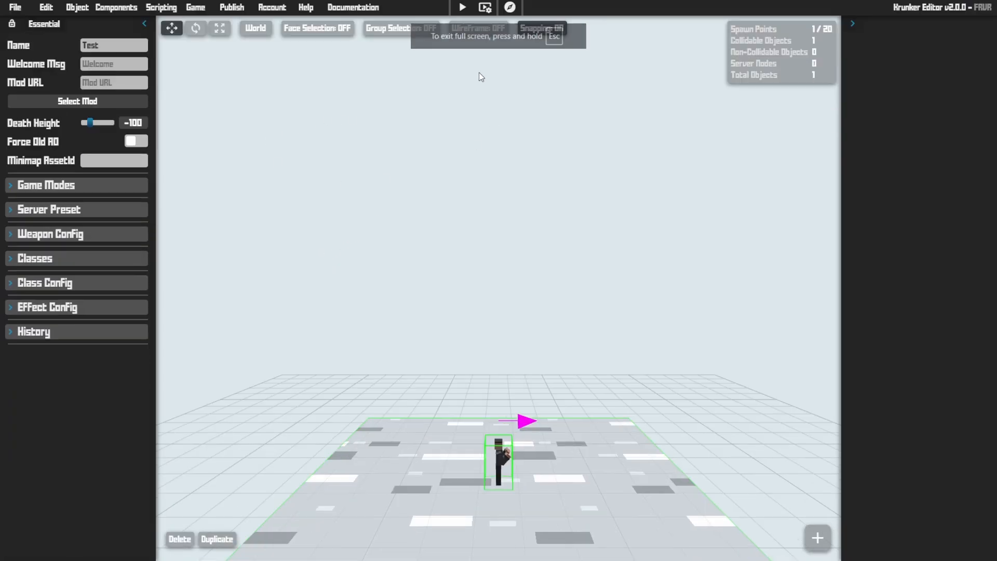
# - Playtest the Test map and walk forward across the platform
pyautogui.click(461, 10)
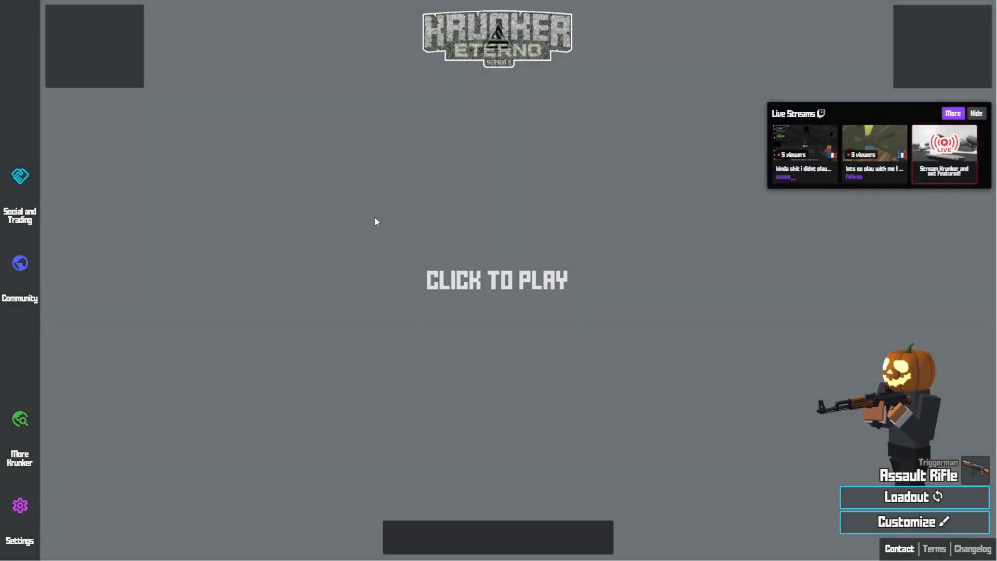
pyautogui.click(375, 217)
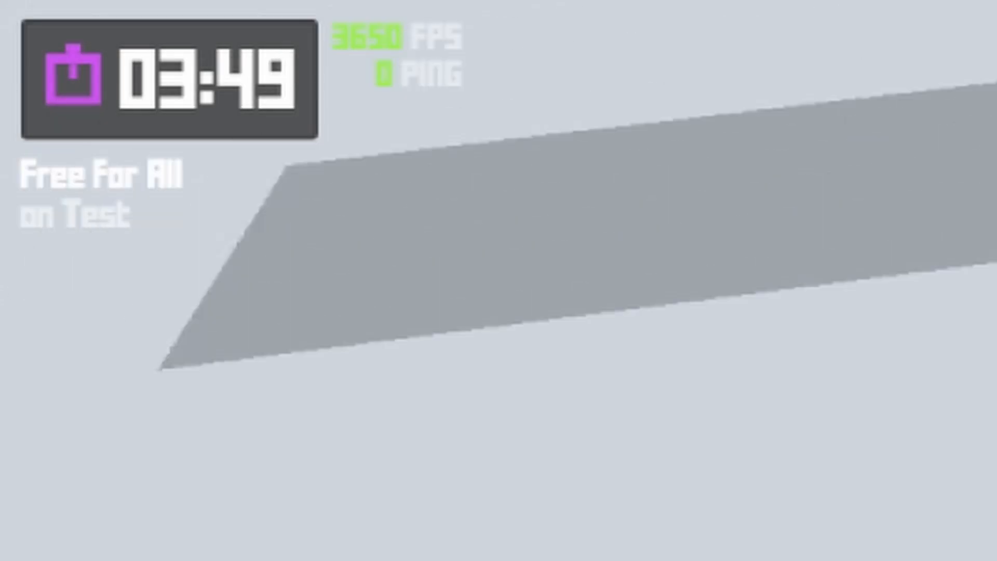
pyautogui.press('w')
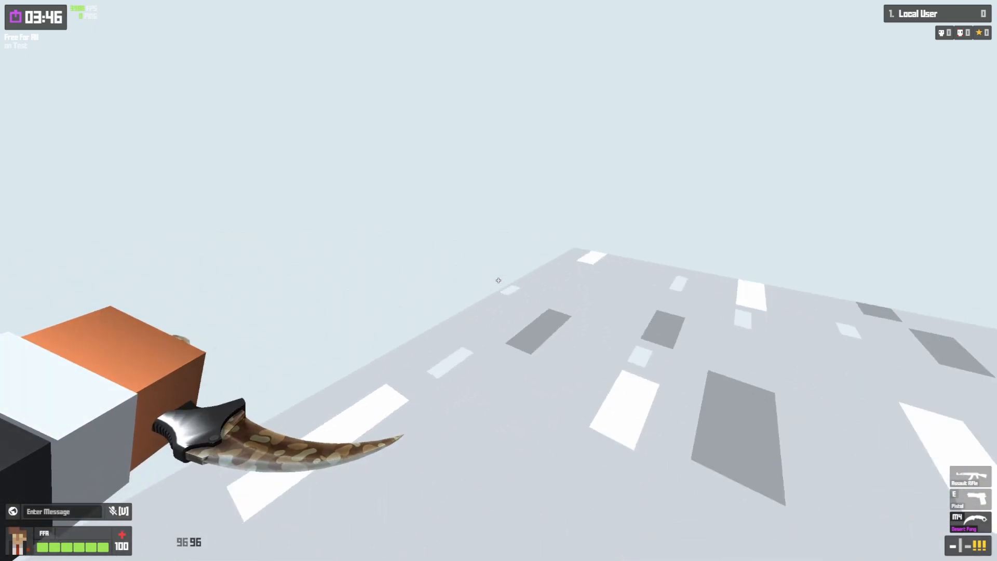
pyautogui.press('w')
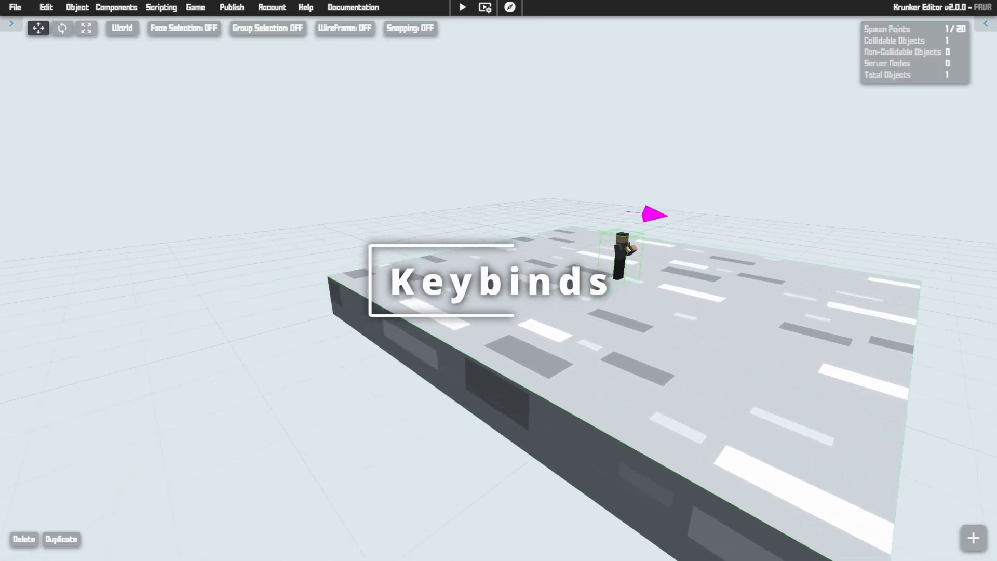
# - Fly the camera forward, backward, sideways, up and down around the platform to examine it from different viewpoints
pyautogui.press('w')
pyautogui.press('s')
pyautogui.press('d')
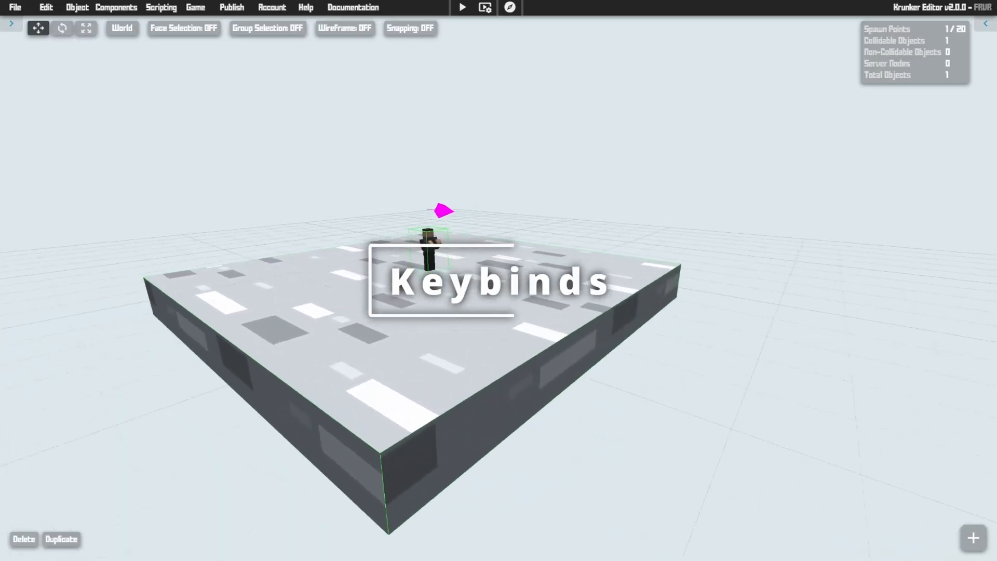
pyautogui.press('a')
pyautogui.press('a')
pyautogui.press('s')
pyautogui.press('d')
pyautogui.press('w')
pyautogui.press('a')
pyautogui.press('s')
pyautogui.press('d')
pyautogui.press('w')
pyautogui.press('a')
pyautogui.press('q')
pyautogui.press('e')
pyautogui.press('e')
pyautogui.moveTo(425, 155)
pyautogui.mouseDown(button='right')
pyautogui.moveTo(425, 197)
pyautogui.moveTo(425, 156)
pyautogui.mouseUp(button='right')
pyautogui.press('q')
pyautogui.press('s')
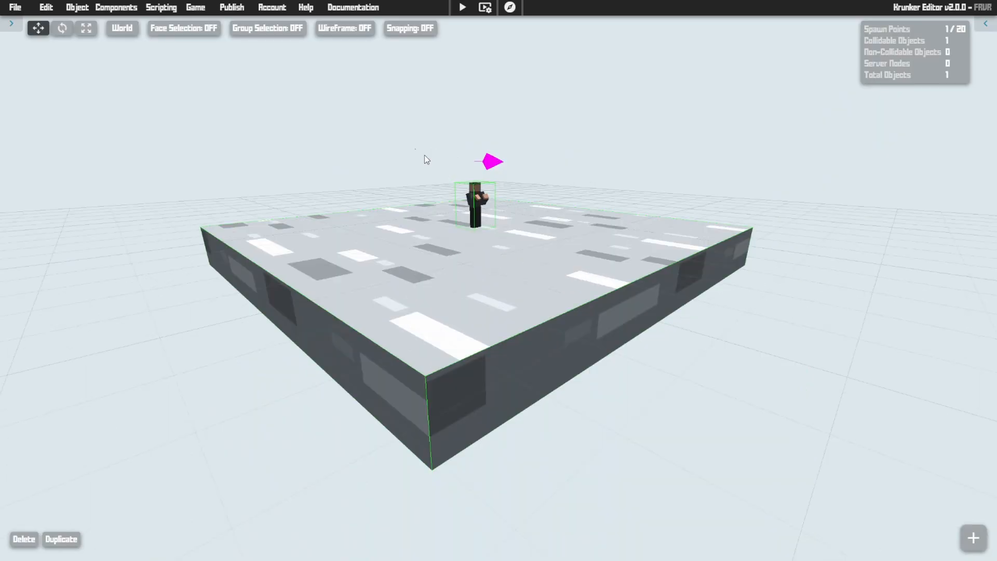
# - Select the platform cube, clear the selection, and consult the editor's help
pyautogui.click(340, 263)
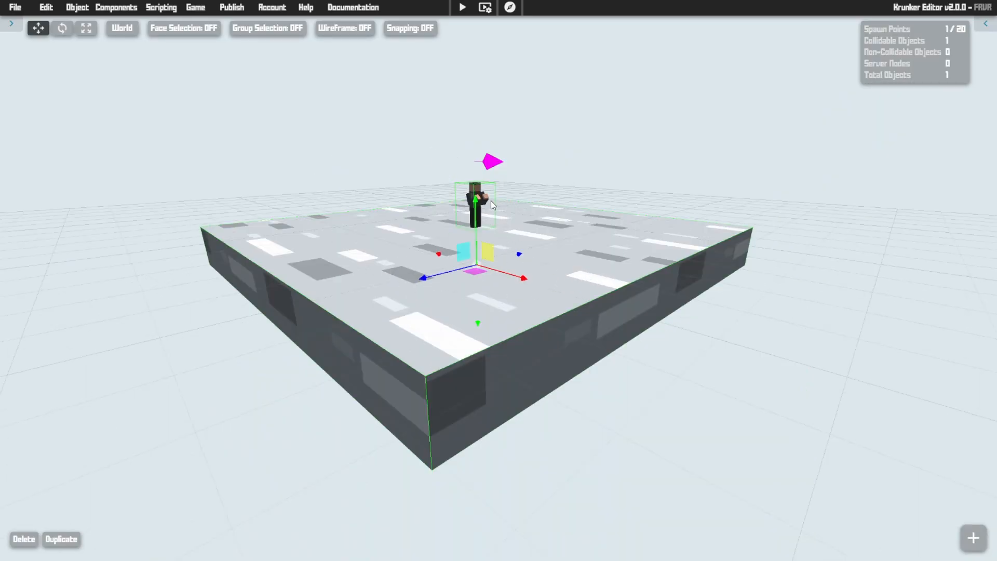
pyautogui.click(556, 186)
pyautogui.moveTo(556, 186); pyautogui.dragTo(382, 225, button='right')
pyautogui.click(305, 7)
pyautogui.click(309, 23)
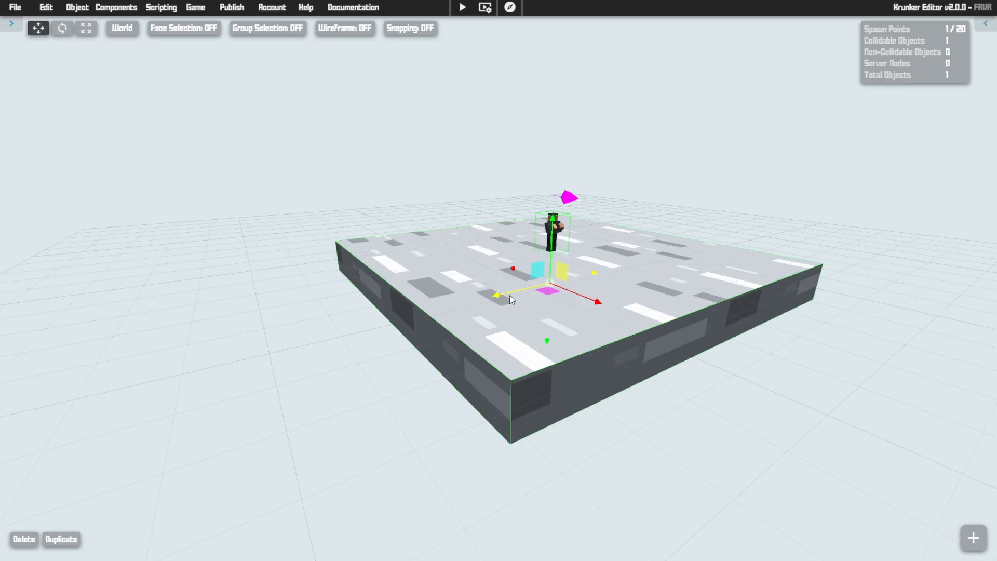
# - Try the transform modes on the platform and stretch it along its blue axis
pyautogui.moveTo(510, 295); pyautogui.dragTo(488, 288, button='right')
pyautogui.press('r')
pyautogui.moveTo(558, 242)
pyautogui.mouseDown()
pyautogui.moveTo(578, 282)
pyautogui.moveTo(558, 230)
pyautogui.moveTo(544, 251)
pyautogui.mouseUp()
pyautogui.press('s')
pyautogui.moveTo(477, 300); pyautogui.dragTo(438, 313)
pyautogui.press('t')
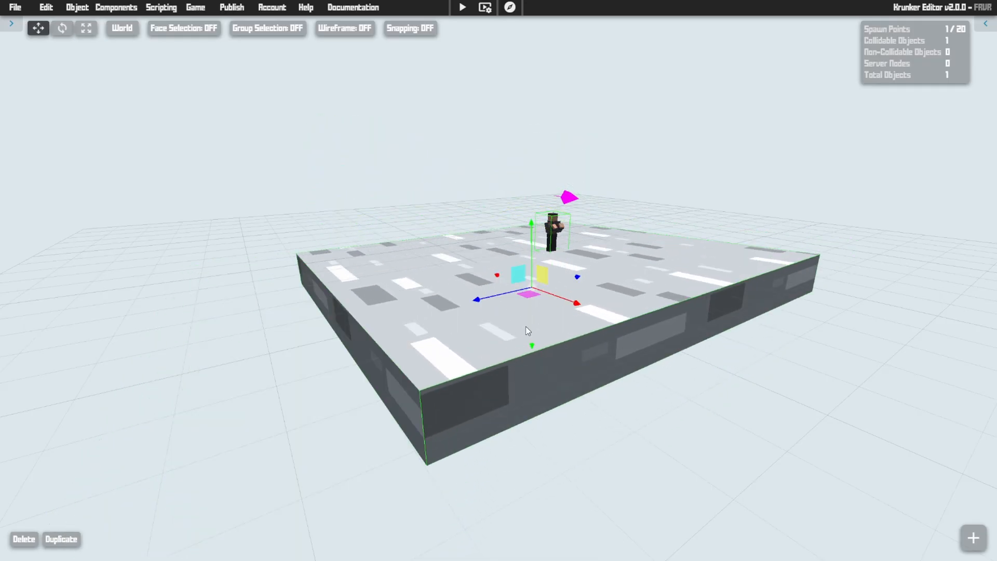
# - Duplicate the platform, move the copy away along the blue axis, and delete the copy
pyautogui.hotkey('ctrl', 'd')
pyautogui.moveTo(497, 300); pyautogui.dragTo(261, 411)
pyautogui.press('s')
pyautogui.press('a')
pyautogui.press('Delete')
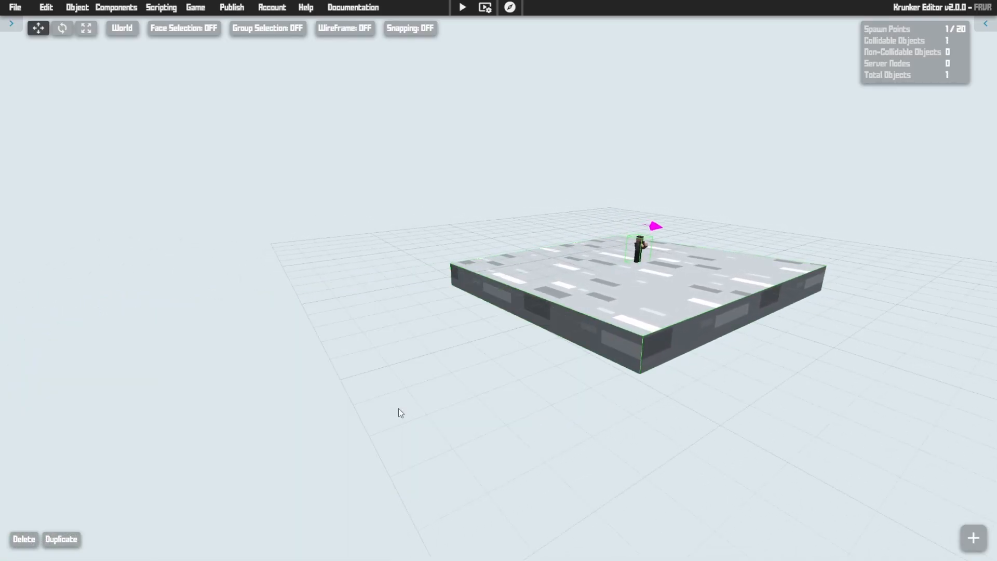
# - Turn the platform's Collidable setting off and on again, and do the same with its Visible setting
pyautogui.click(977, 63)
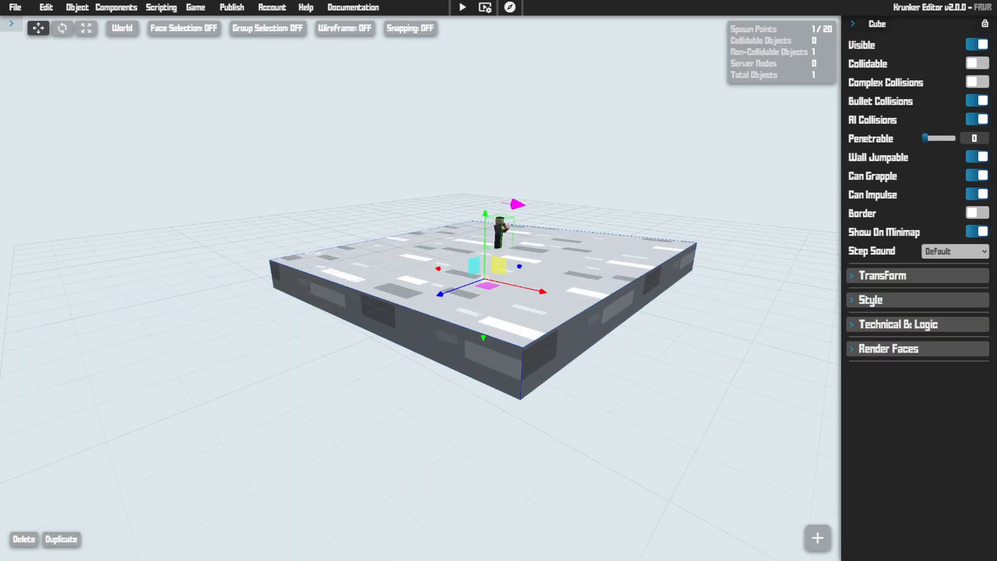
pyautogui.click(978, 64)
pyautogui.click(977, 45)
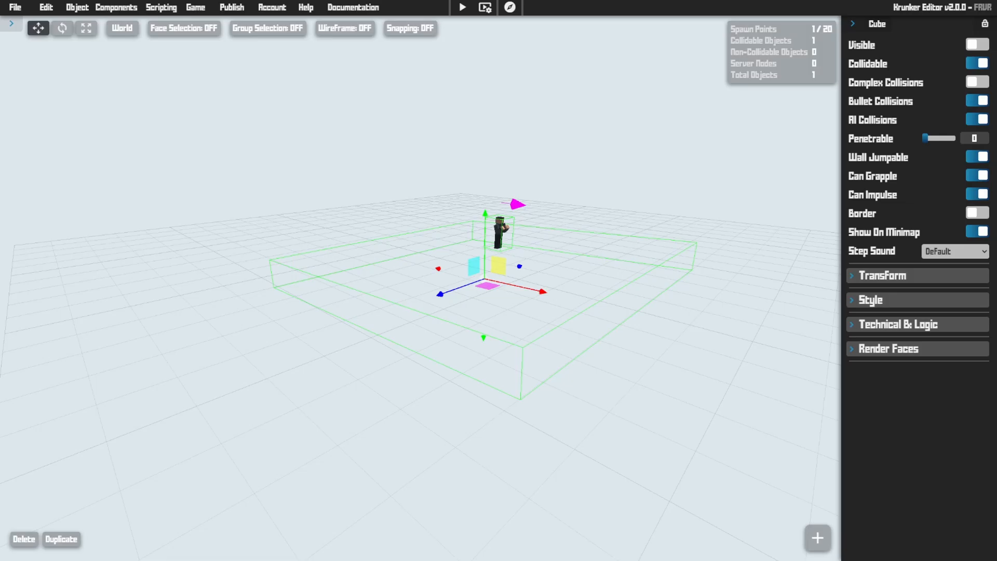
pyautogui.click(978, 45)
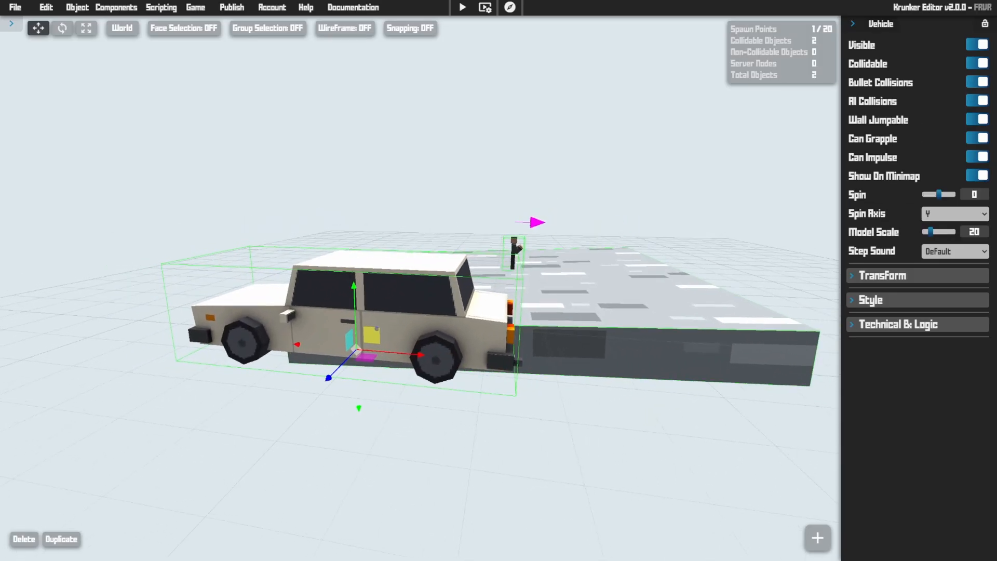
# - Make two more copies of the vehicle beside the platform
pyautogui.press('w')
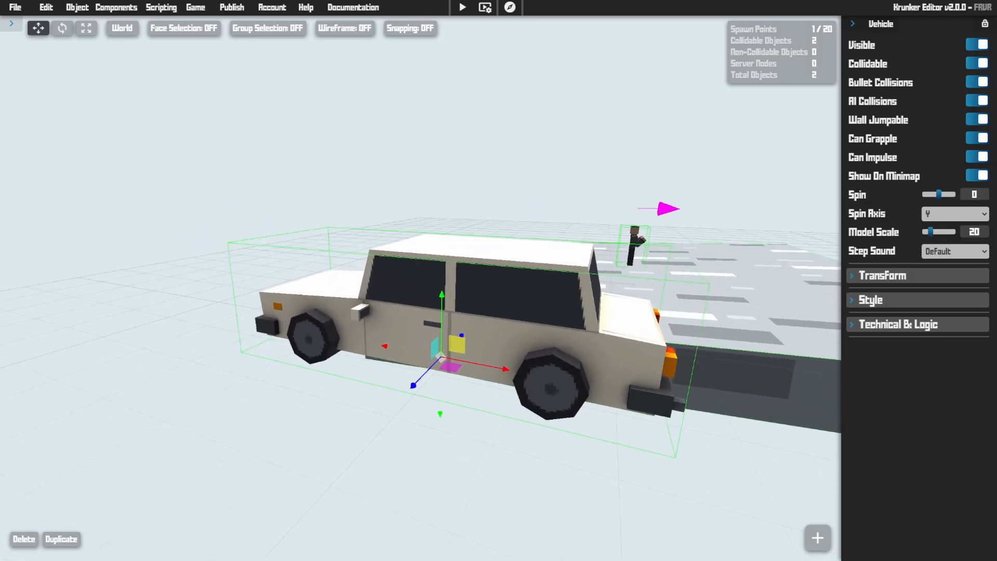
pyautogui.hotkey('ctrl', 'z')
pyautogui.moveTo(460, 357); pyautogui.dragTo(500, 354, button='right')
pyautogui.press('a')
pyautogui.click(307, 296)
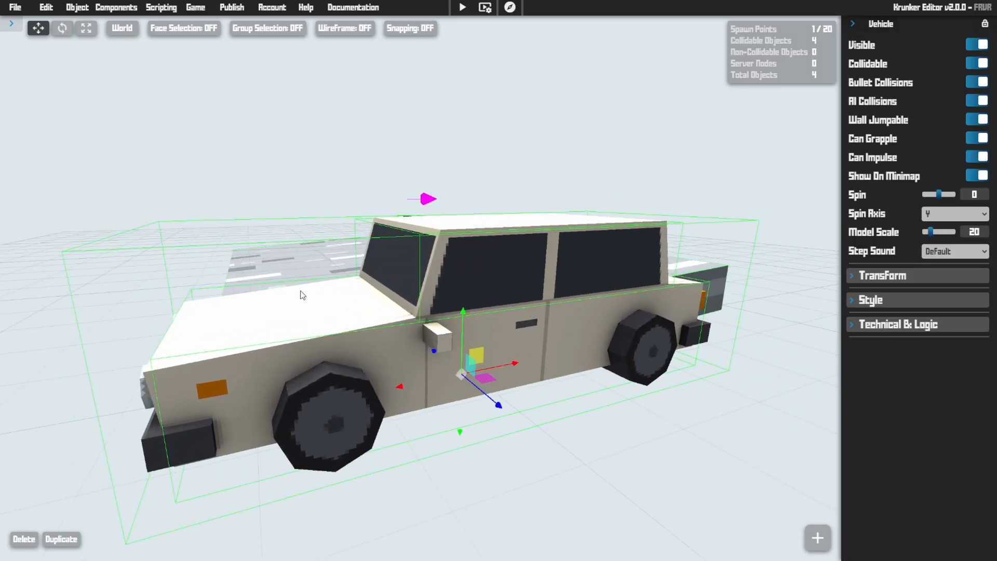
# - Make one vehicle non-collidable and add a new cube behind it, beside the platform
pyautogui.press('d')
pyautogui.moveTo(514, 289); pyautogui.dragTo(322, 301, button='right')
pyautogui.press('c')
pyautogui.moveTo(522, 270); pyautogui.dragTo(521, 280, button='right')
pyautogui.press('s')
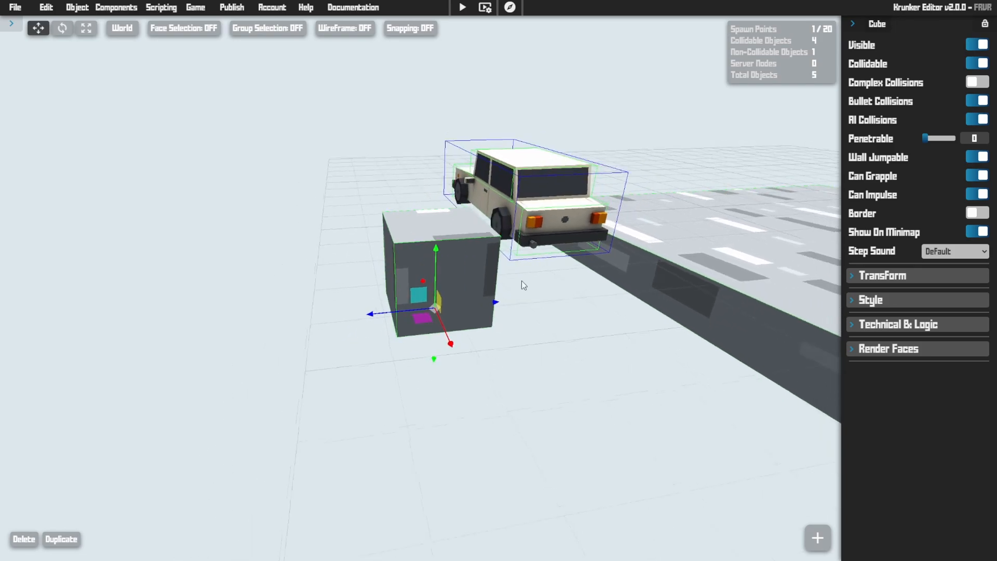
# - Stretch the new cube along its blue Z axis to a size of 27 and show its transform values
pyautogui.press('3')
pyautogui.moveTo(384, 313); pyautogui.dragTo(213, 325)
pyautogui.press('s')
pyautogui.moveTo(587, 318); pyautogui.dragTo(665, 325, button='right')
pyautogui.press('a')
pyautogui.click(877, 281)
# - Move the cube along the Z axis to position 115 and stretch it along Z to a size of 51
pyautogui.press('r')
pyautogui.press('r')
pyautogui.press('r')
pyautogui.press('r')
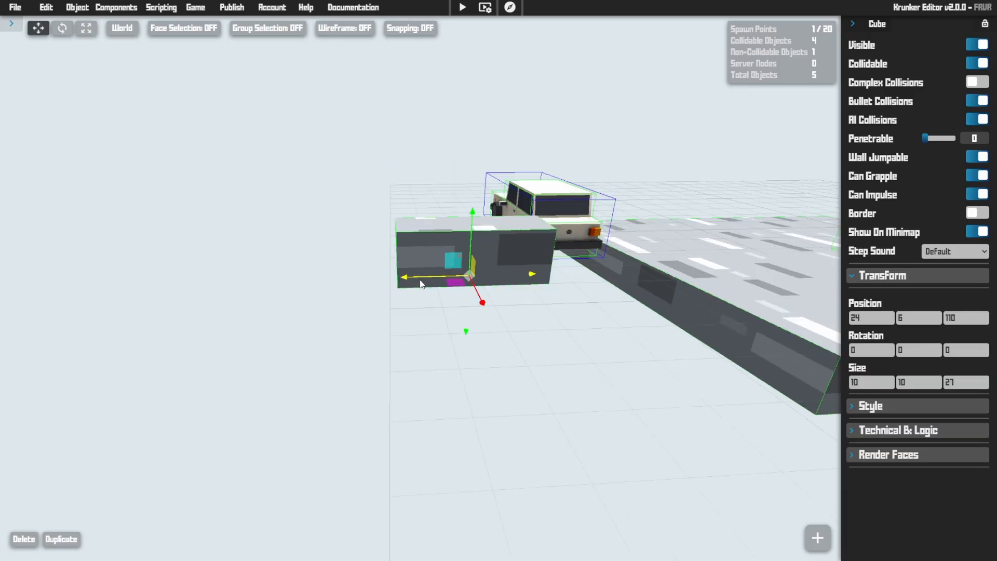
pyautogui.moveTo(419, 281); pyautogui.dragTo(327, 286)
pyautogui.moveTo(423, 282); pyautogui.dragTo(391, 284)
pyautogui.press('3')
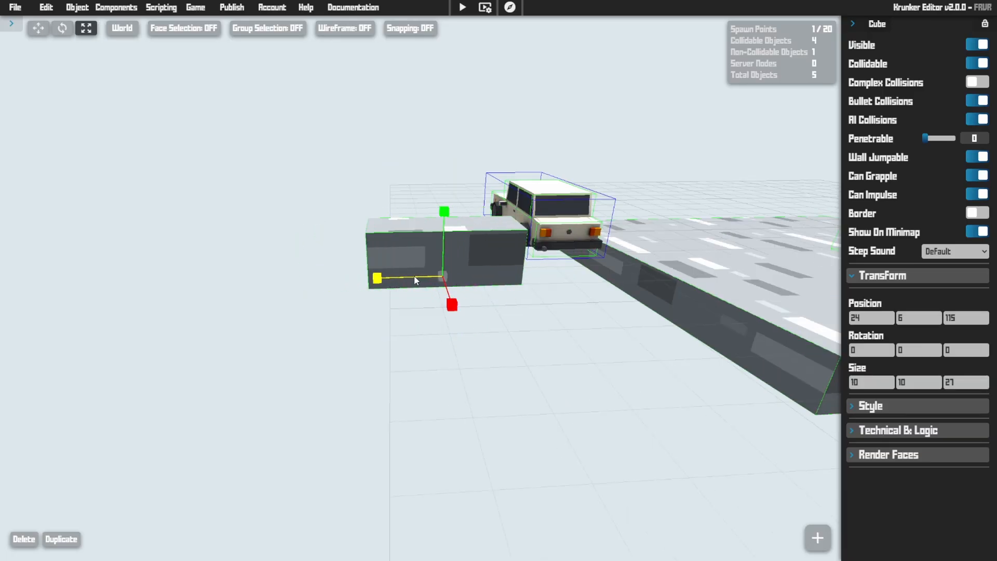
pyautogui.moveTo(408, 278)
pyautogui.mouseDown()
pyautogui.moveTo(294, 281)
pyautogui.moveTo(415, 282)
pyautogui.moveTo(239, 287)
pyautogui.moveTo(348, 295)
pyautogui.moveTo(428, 278)
pyautogui.moveTo(403, 278)
pyautogui.mouseUp()
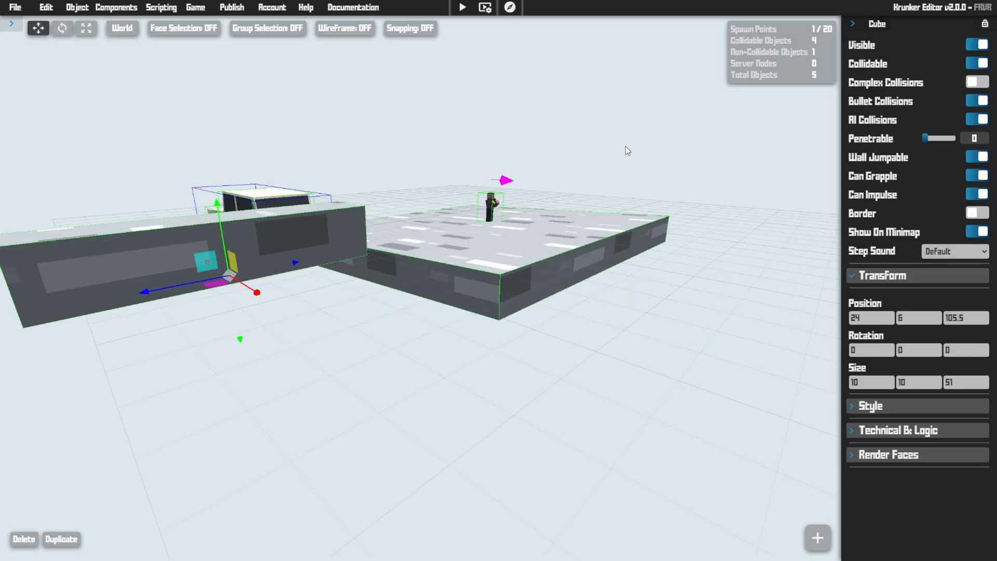
# - Search the quick-add objects for "ligh", add a Light Bar to the map, and clear the selection
pyautogui.hotkey('shift', 'a')
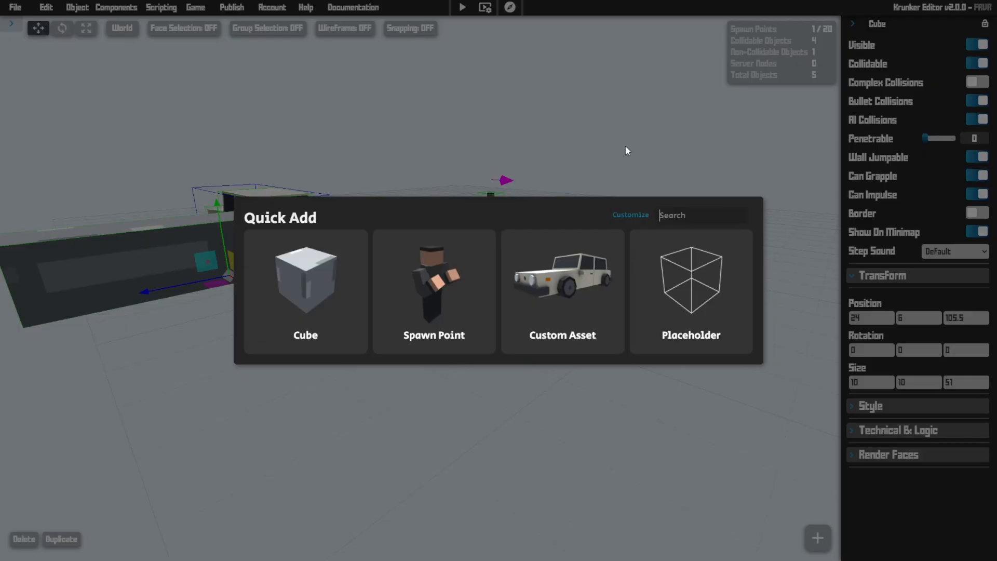
pyautogui.write('ligh')
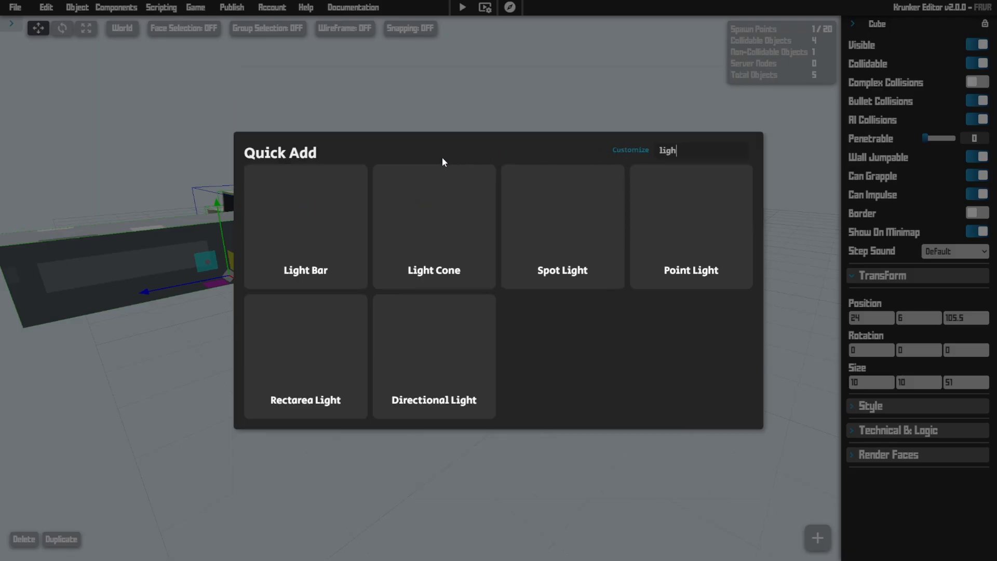
pyautogui.click(312, 250)
pyautogui.click(498, 140)
pyautogui.moveTo(494, 129); pyautogui.dragTo(427, 110, button='right')
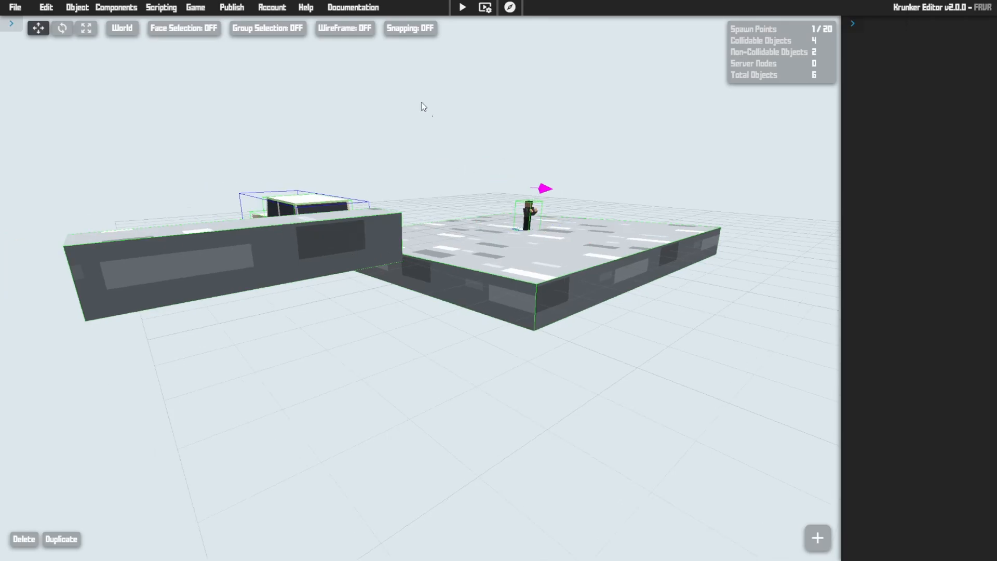
# - Open the controls overview, look through the default keybinds, and switch to the advanced ones
pyautogui.click(307, 24)
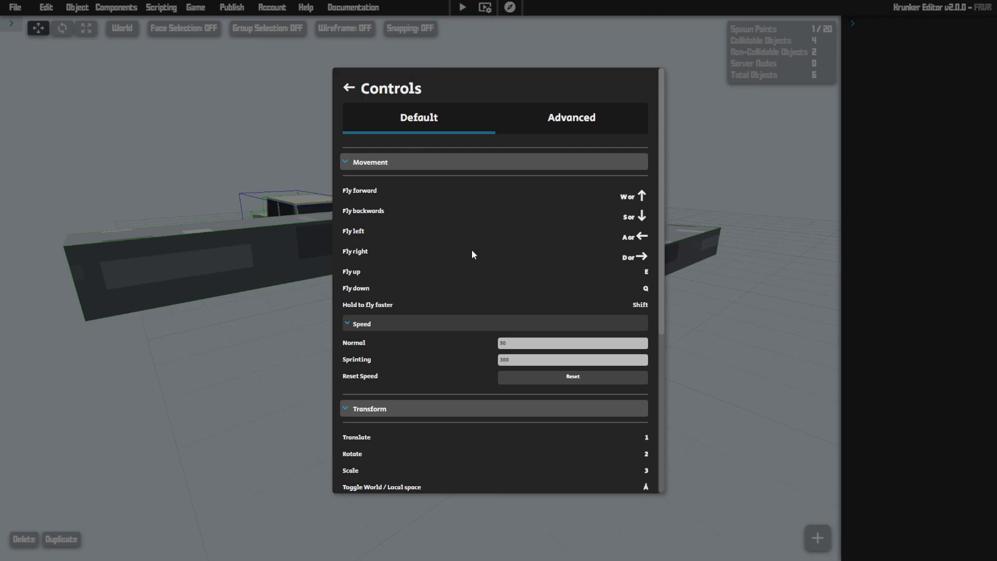
pyautogui.scroll(-4, 471, 269)
pyautogui.scroll(4, 470, 269)
pyautogui.click(566, 117)
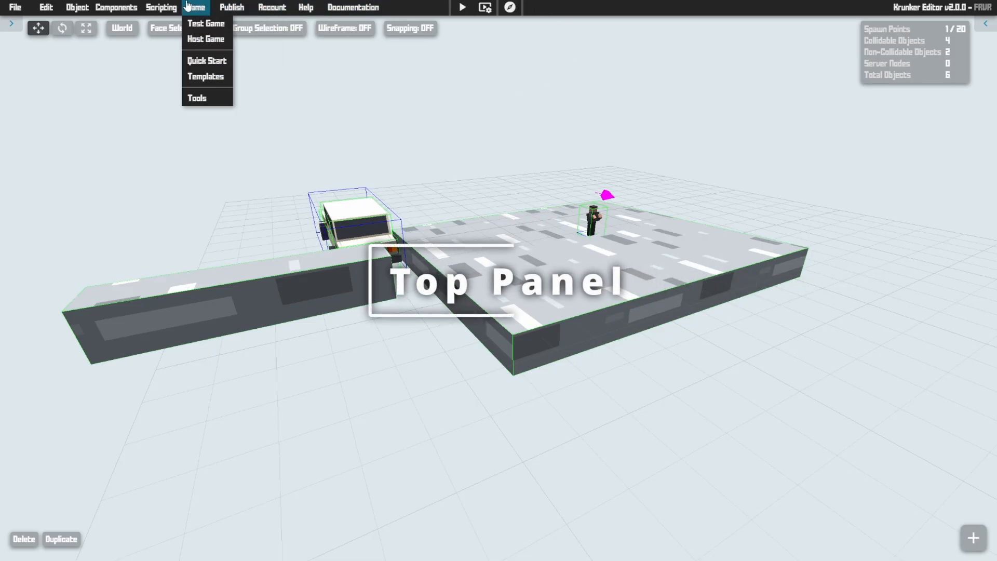
pyautogui.moveTo(14, 7)
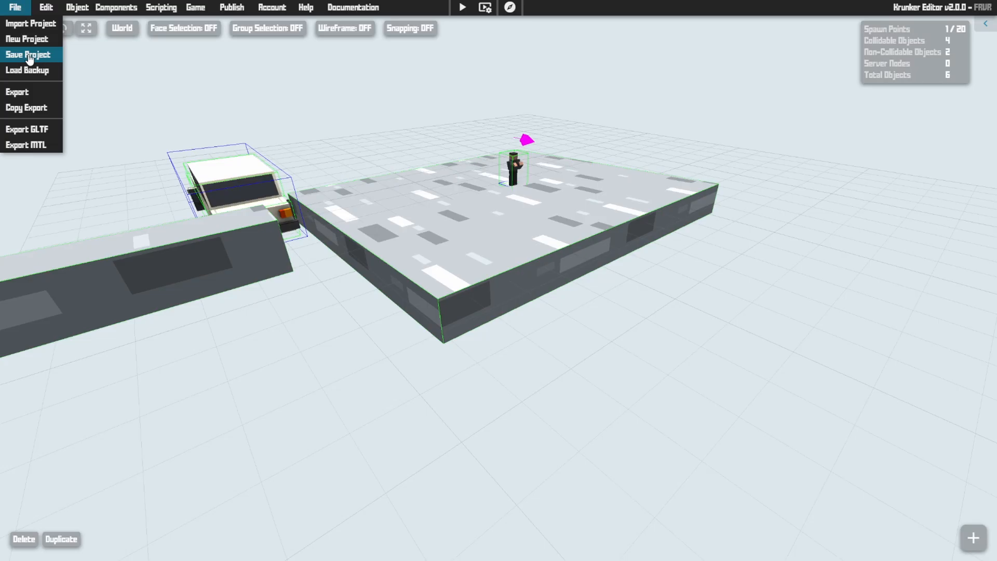
pyautogui.moveTo(308, 111)
pyautogui.mouseDown(button='right')
pyautogui.moveTo(285, 89)
pyautogui.moveTo(262, 112)
pyautogui.moveTo(309, 97)
pyautogui.mouseUp(button='right')
pyautogui.moveTo(16, 7)
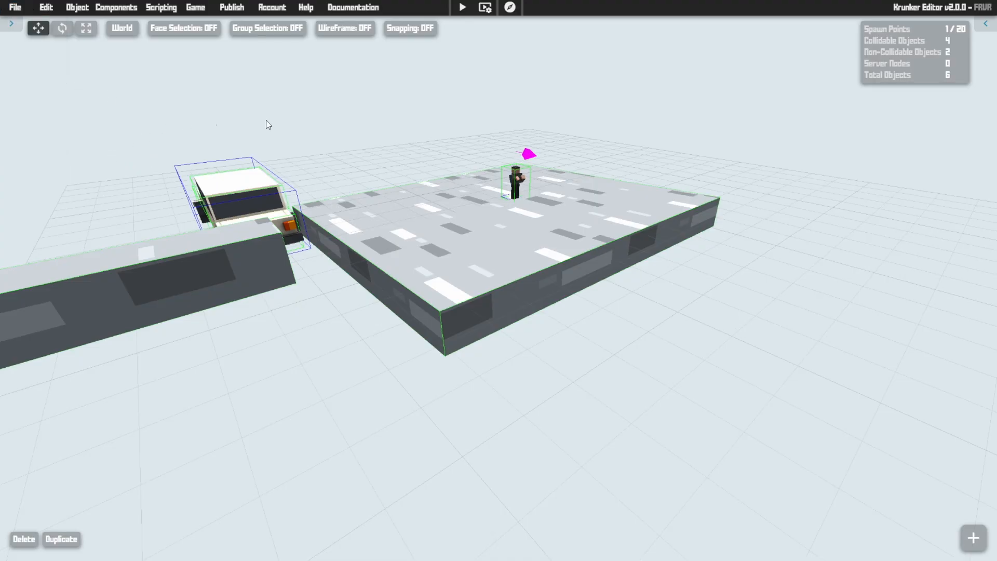
pyautogui.moveTo(268, 125); pyautogui.dragTo(294, 129, button='right')
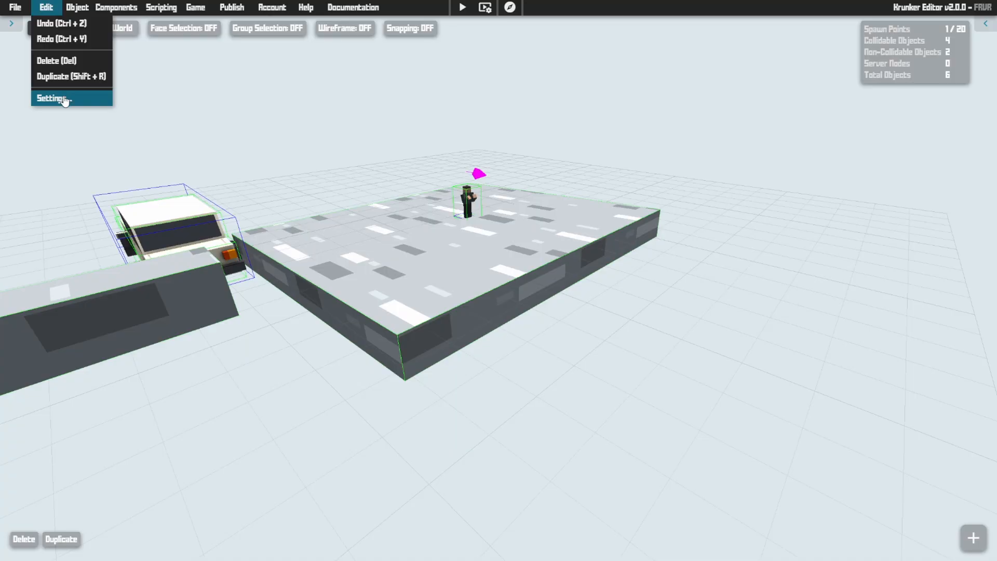
# - Open the editor settings, and set the UI scale to 1.1 and the render resolution to 1.5
pyautogui.click(64, 98)
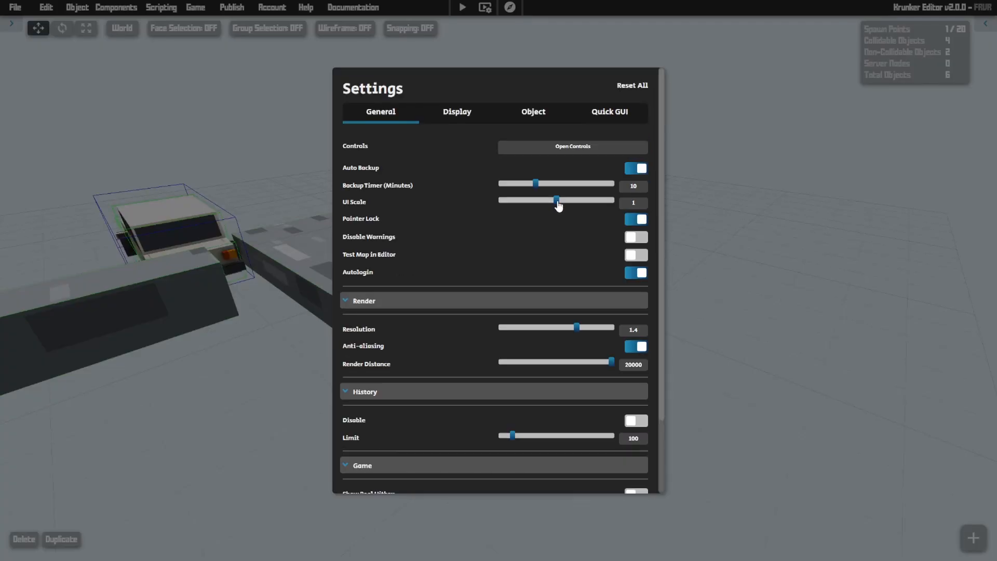
pyautogui.moveTo(558, 206); pyautogui.dragTo(582, 230)
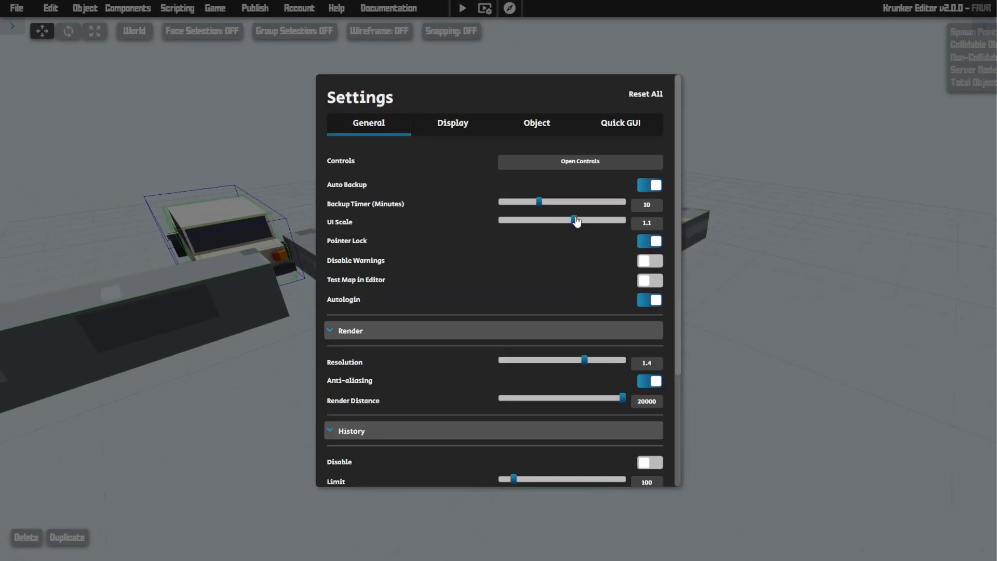
pyautogui.scroll(-1, 373, 325)
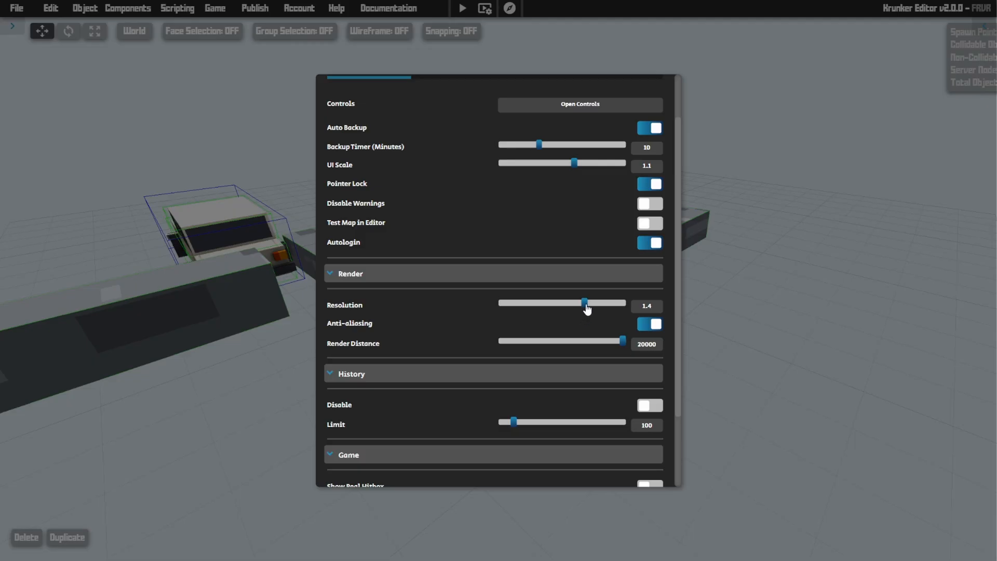
pyautogui.moveTo(602, 309); pyautogui.dragTo(572, 306)
pyautogui.moveTo(580, 301); pyautogui.dragTo(591, 303)
pyautogui.scroll(-2, 659, 398)
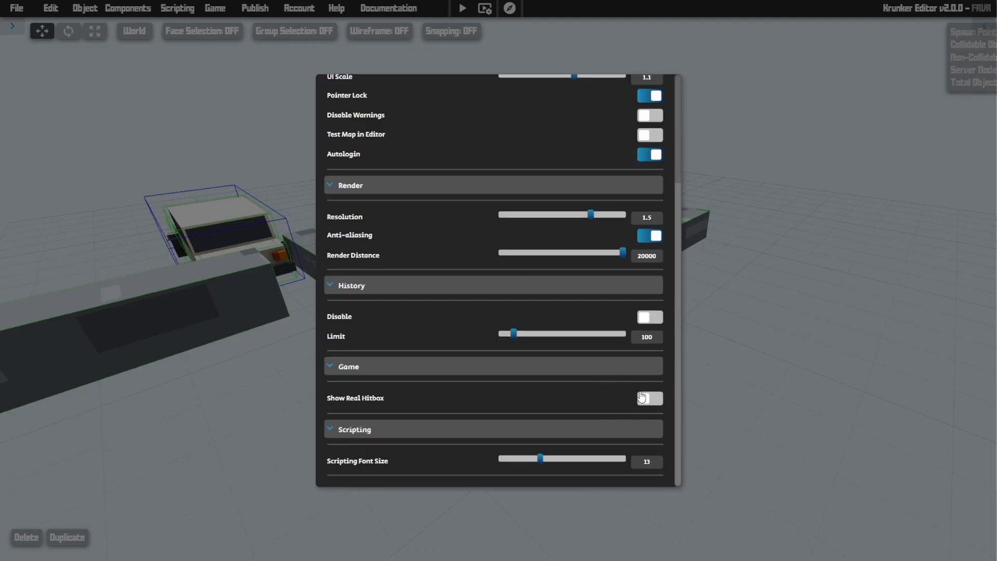
# - Turn on Show Real Hitbox in the general settings and close the settings
pyautogui.click(651, 404)
pyautogui.click(755, 367)
pyautogui.moveTo(757, 363); pyautogui.dragTo(629, 370, button='right')
# - Stretch the cube beside the platform along its X axis and rotate it to a tilted angle
pyautogui.press('s')
pyautogui.moveTo(642, 335); pyautogui.dragTo(844, 333)
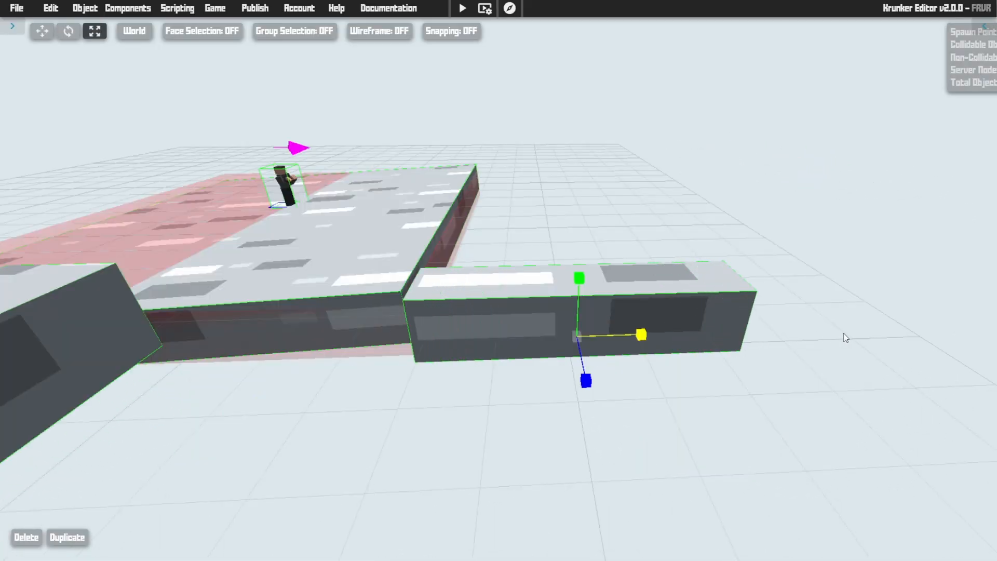
pyautogui.press('r')
pyautogui.moveTo(595, 299); pyautogui.dragTo(554, 290)
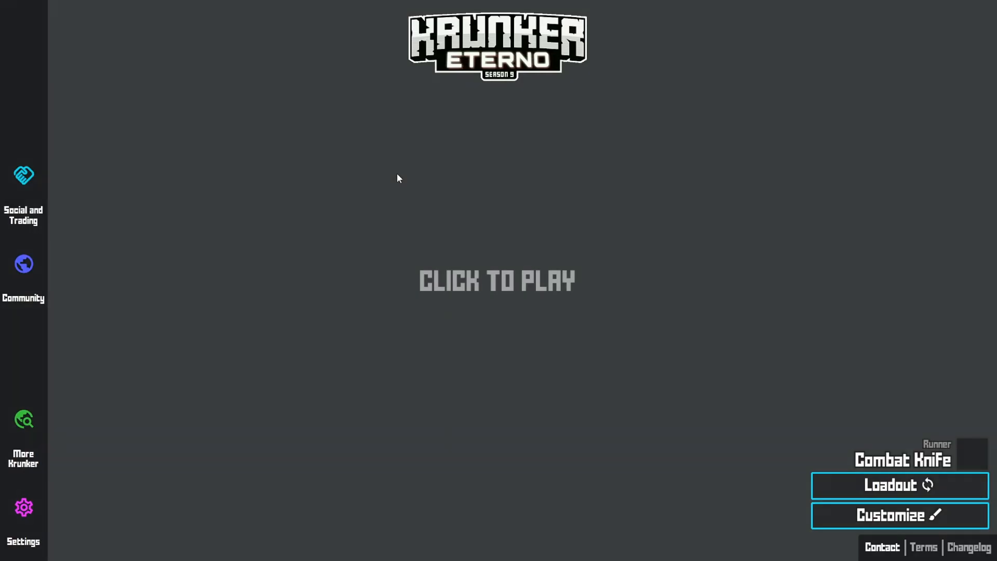
# - Playtest the map by moving across the platform near the tilted cube, and end the test
pyautogui.click(398, 177)
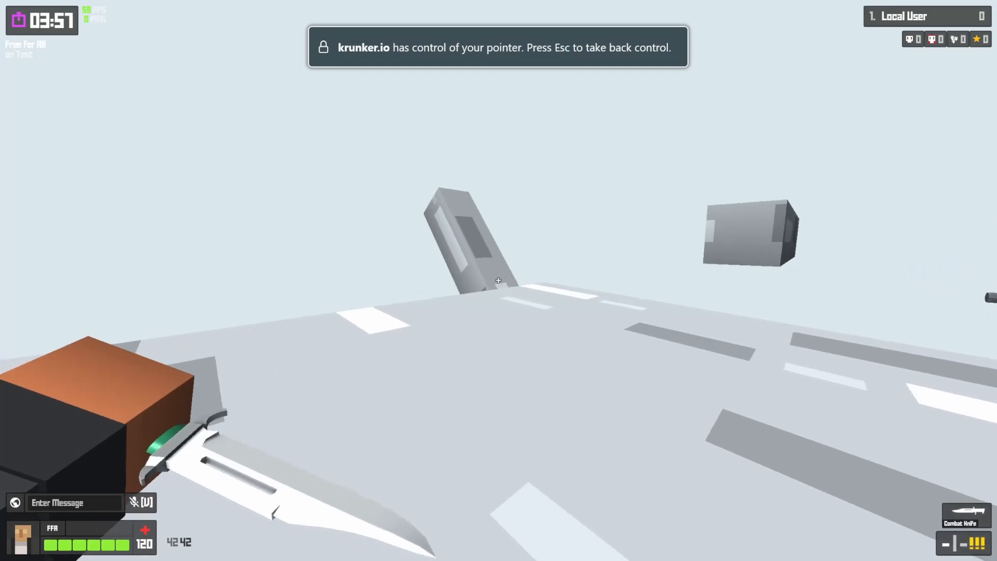
pyautogui.press('w')
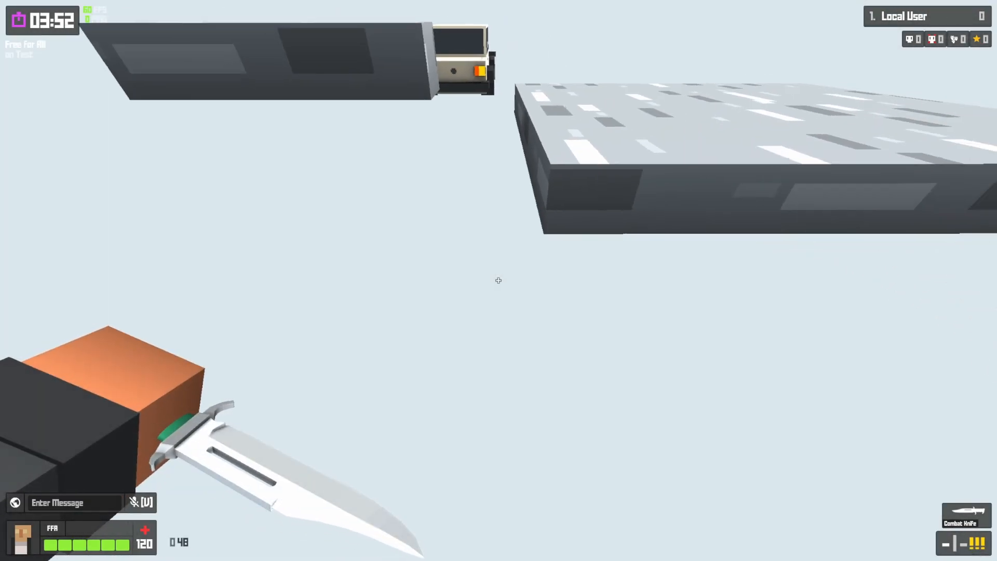
pyautogui.hotkey('ctrl', 'w')
# - Inspect the platform's hitbox in the editor and playtest the map again by running across the platform
pyautogui.moveTo(538, 289); pyautogui.dragTo(539, 289, button='right')
pyautogui.press('w')
pyautogui.press('s')
pyautogui.moveTo(538, 289); pyautogui.dragTo(523, 298, button='right')
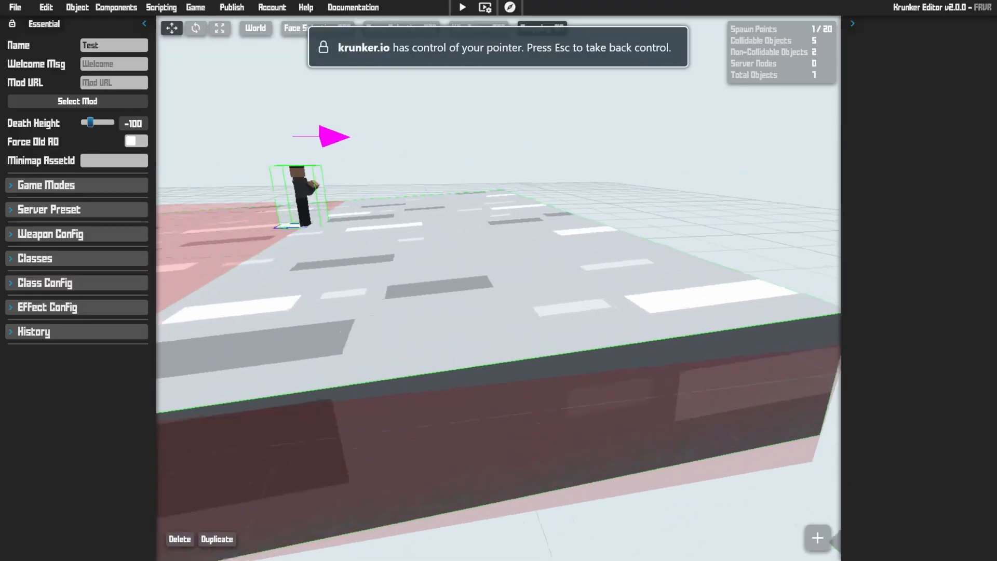
pyautogui.press('d')
pyautogui.press('a')
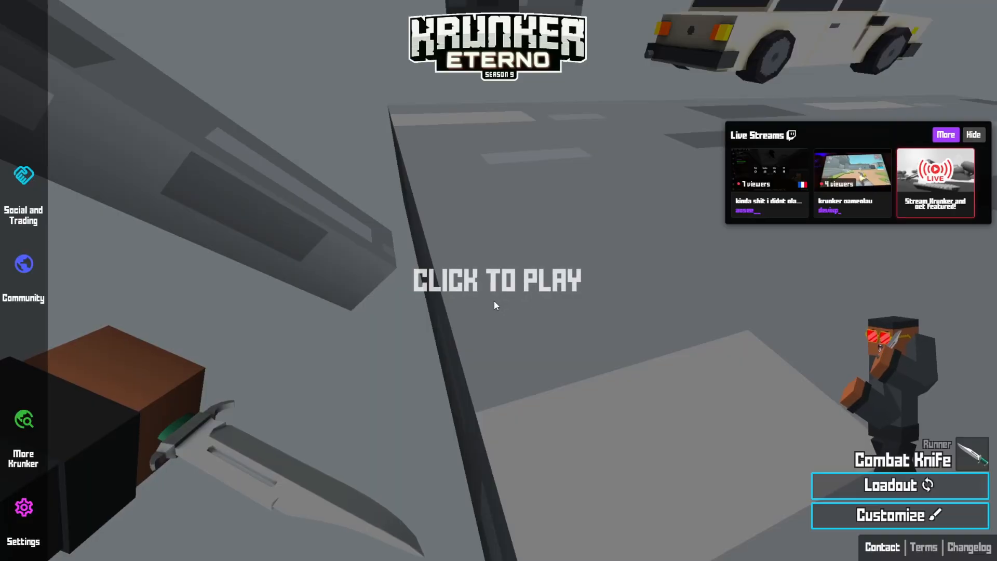
pyautogui.click(494, 301)
pyautogui.press('w')
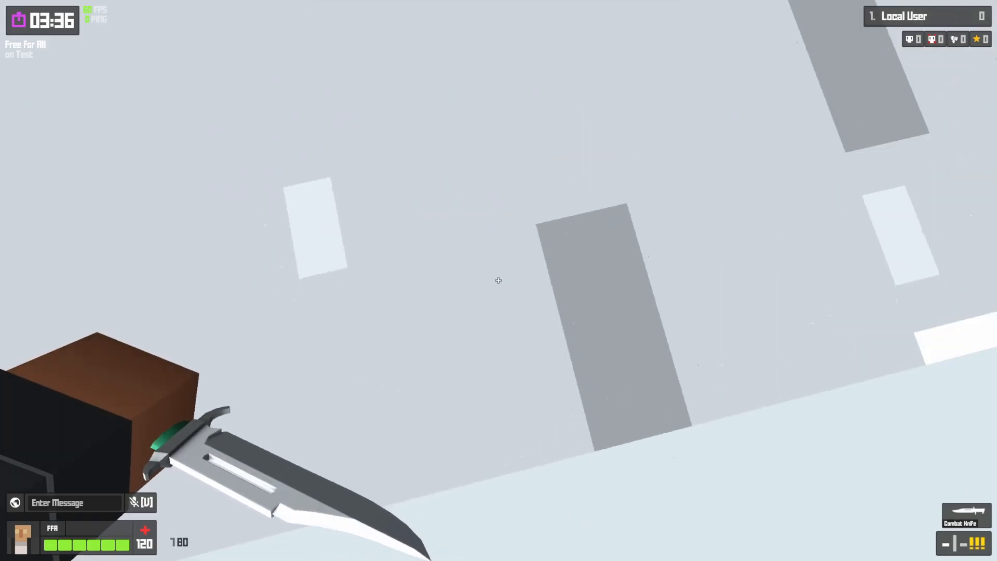
pyautogui.press('w')
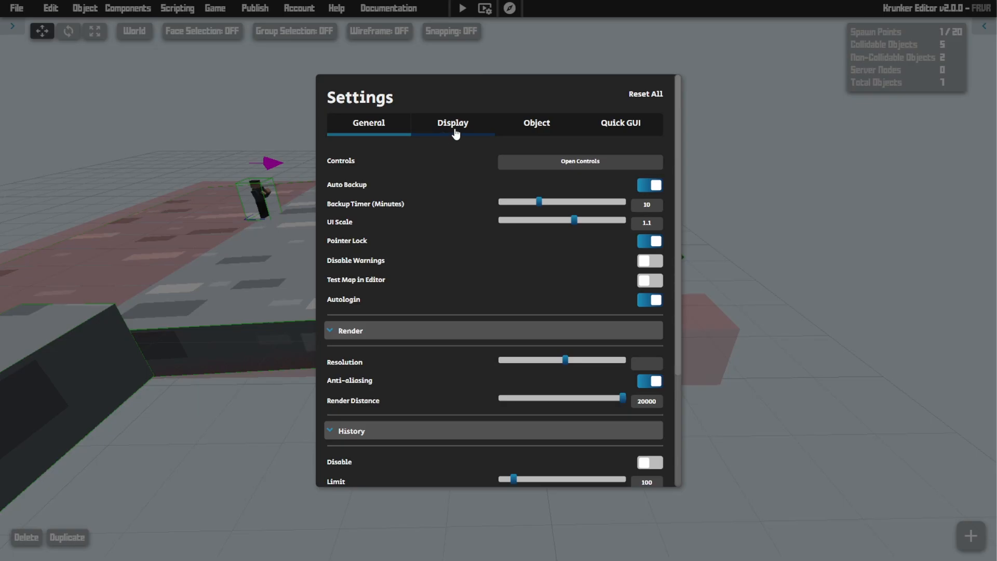
# - Try out the Show FPS and Dark Mode options in the display settings
pyautogui.click(456, 134)
pyautogui.click(667, 185)
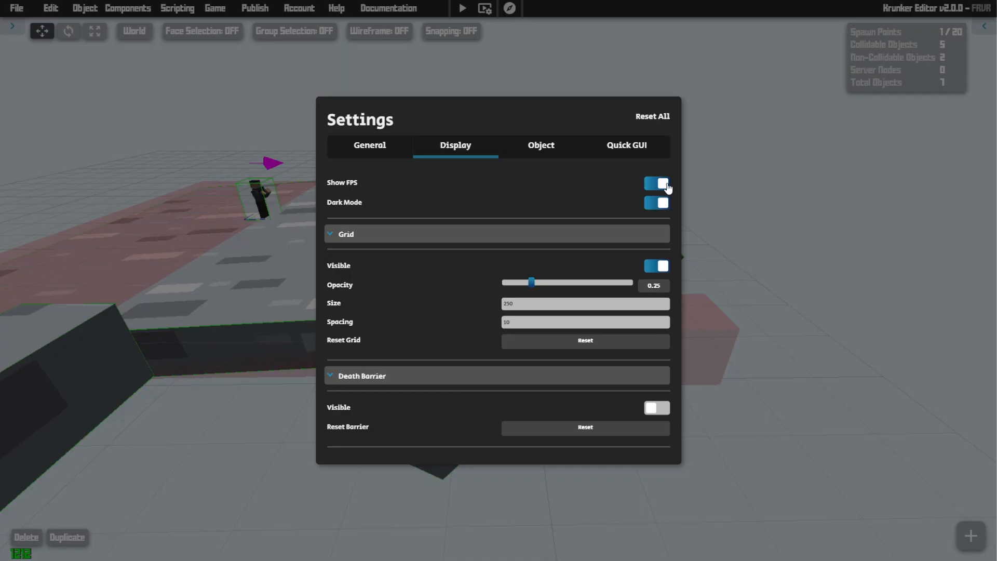
pyautogui.click(661, 205)
# - Set the rotation snapping to 45 in the object settings and close the settings
pyautogui.click(541, 145)
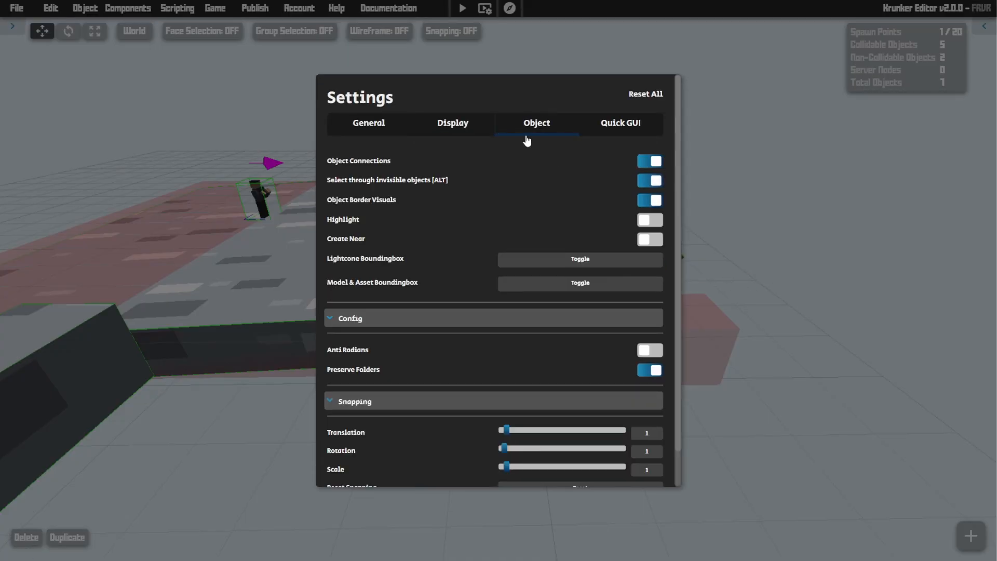
pyautogui.scroll(-1, 370, 260)
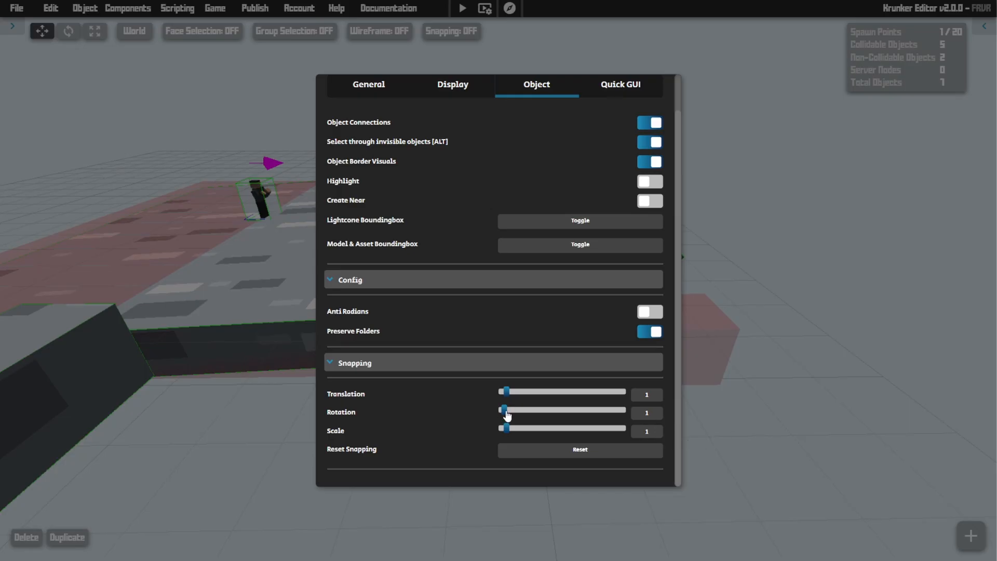
pyautogui.moveTo(507, 415); pyautogui.dragTo(699, 417)
pyautogui.click(779, 348)
# - Search the quick-add objects for "sign" and add a Sign at the platform's edge
pyautogui.moveTo(768, 301); pyautogui.dragTo(719, 278, button='right')
pyautogui.press('w')
pyautogui.moveTo(686, 237); pyautogui.dragTo(681, 266, button='right')
pyautogui.hotkey('shift', 'a')
pyautogui.write('s')
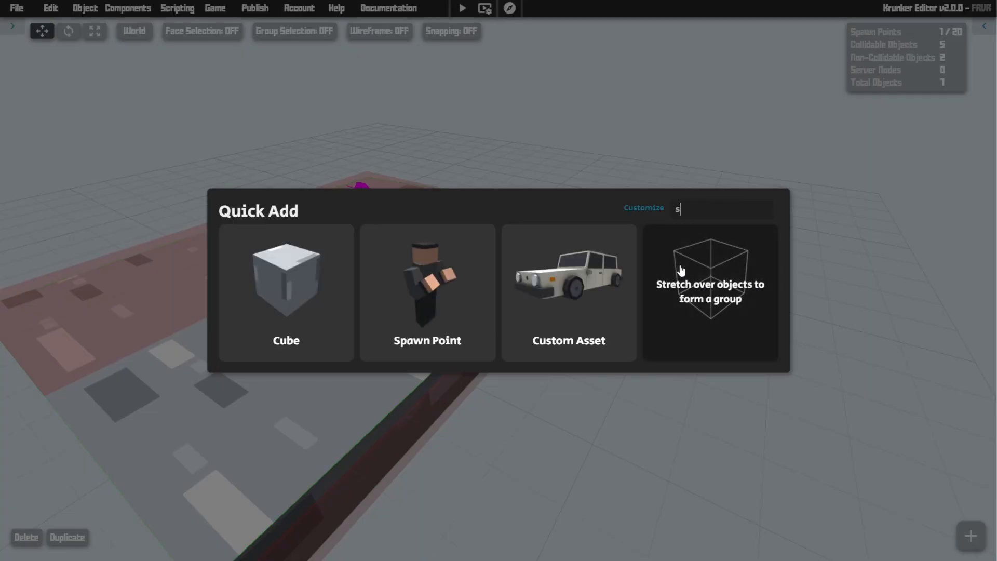
pyautogui.write('ign')
pyautogui.press('Return')
pyautogui.moveTo(598, 249); pyautogui.dragTo(632, 282)
pyautogui.press('d')
pyautogui.moveTo(632, 282); pyautogui.dragTo(552, 315, button='right')
# - Rotate the sign until it stands upright and turn it outward from the platform's edge
pyautogui.press('r')
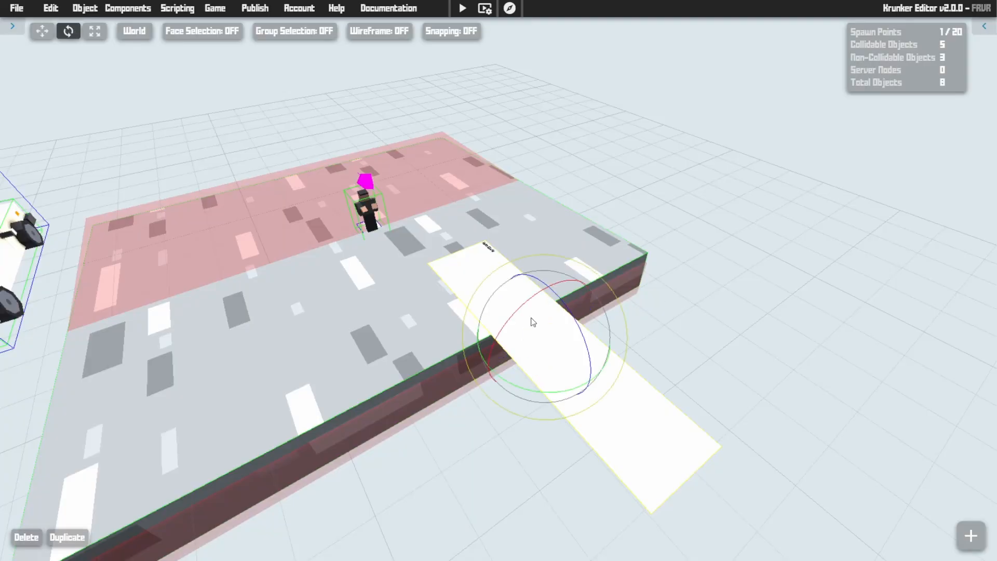
pyautogui.moveTo(507, 330); pyautogui.dragTo(452, 407)
pyautogui.moveTo(519, 390); pyautogui.dragTo(606, 382)
pyautogui.press('t')
pyautogui.moveTo(705, 367); pyautogui.dragTo(704, 322, button='right')
pyautogui.moveTo(675, 249); pyautogui.dragTo(674, 291, button='right')
pyautogui.press('w')
pyautogui.press('s')
pyautogui.press('r')
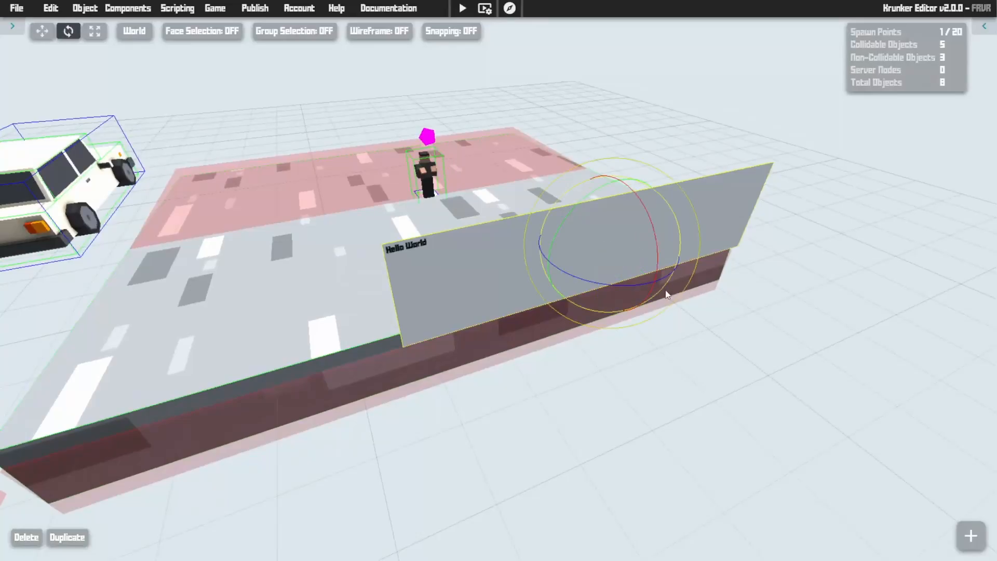
pyautogui.moveTo(611, 286); pyautogui.dragTo(491, 276)
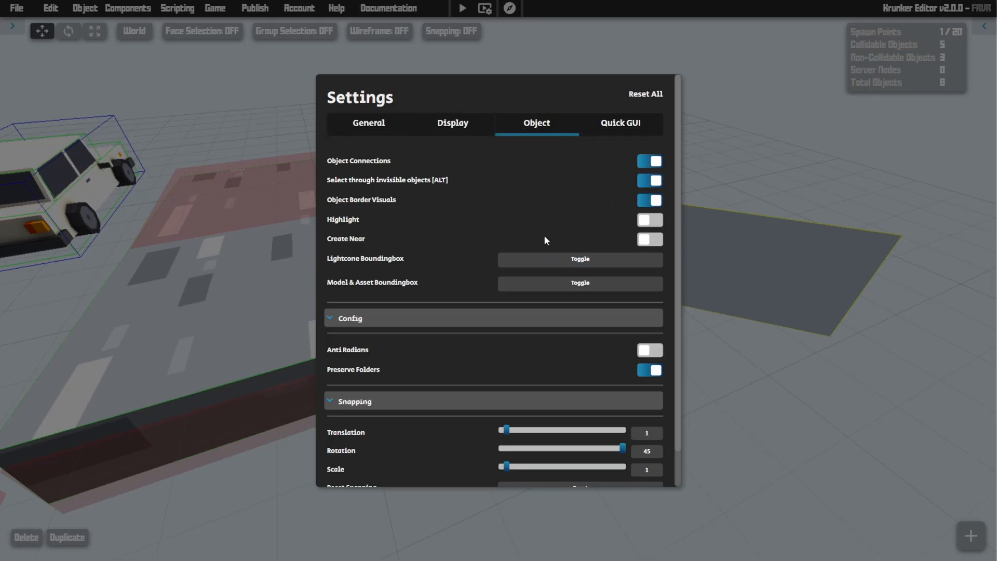
# - Close the settings and add a second Sign by searching the quick-add objects for "sign"
pyautogui.click(754, 238)
pyautogui.press('s')
pyautogui.moveTo(736, 242); pyautogui.dragTo(747, 174, button='right')
pyautogui.press('w')
pyautogui.press('s')
pyautogui.press('w')
pyautogui.hotkey('shift', 'a')
pyautogui.write('sign')
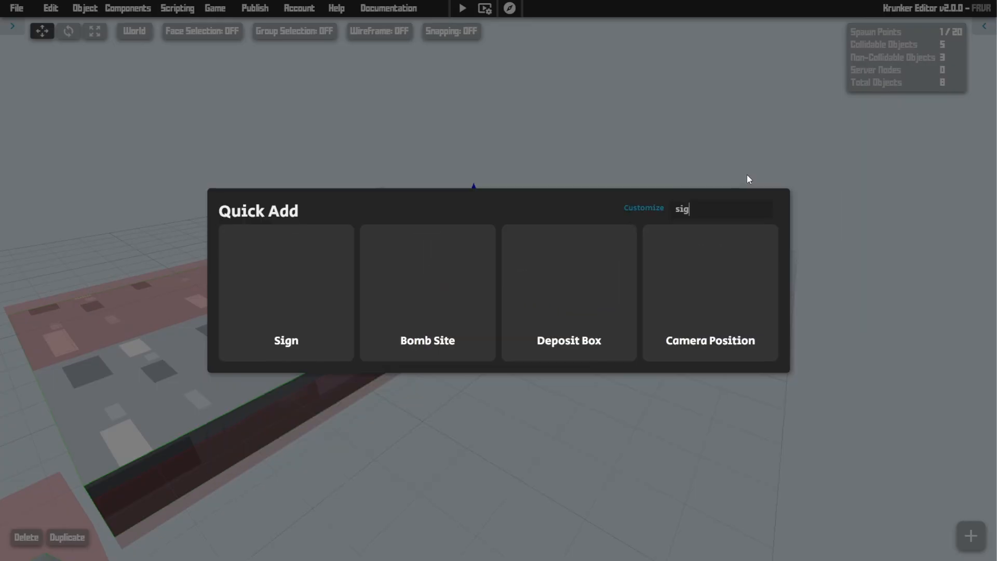
pyautogui.click(352, 292)
# - Add another cube next to the two signs and open its quick context menu
pyautogui.moveTo(509, 306); pyautogui.dragTo(441, 327, button='right')
pyautogui.press('d')
pyautogui.hotkey('shift', 'c')
pyautogui.moveTo(603, 291)
pyautogui.mouseDown(button='right')
pyautogui.moveTo(511, 304)
pyautogui.moveTo(588, 293)
pyautogui.mouseUp(button='right')
pyautogui.press('s')
pyautogui.press('a')
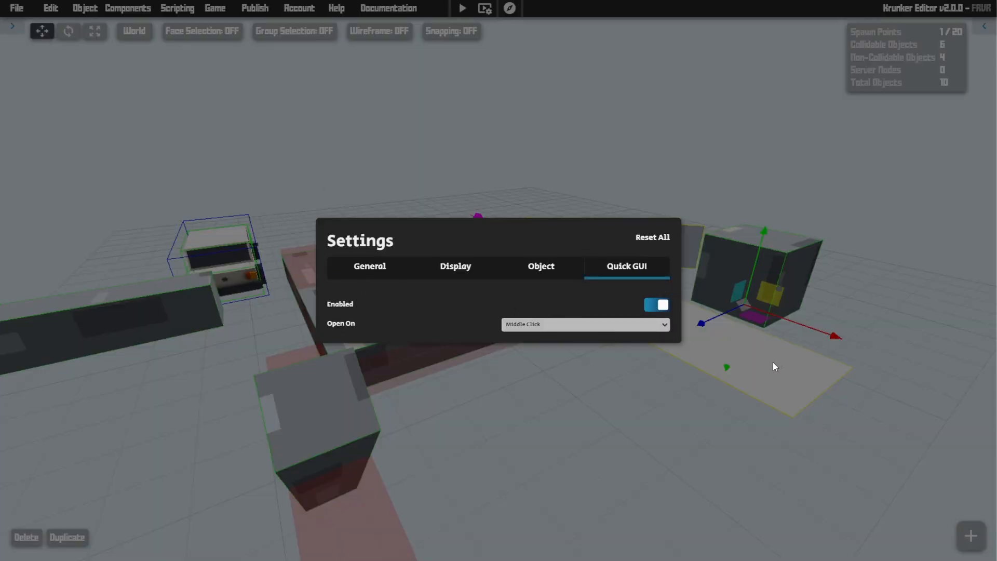
pyautogui.click(809, 258)
pyautogui.middleClick(809, 258)
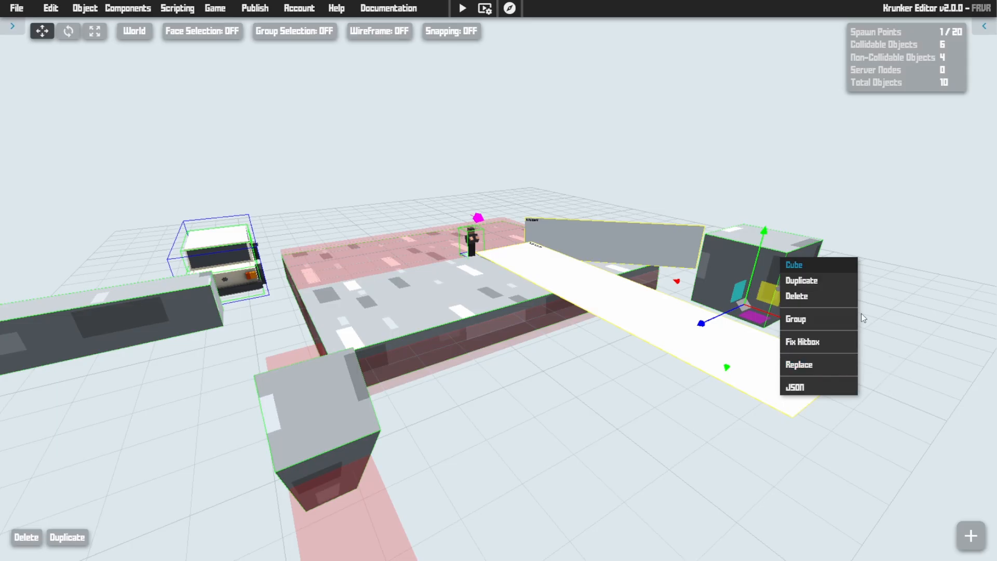
# - Show the scene graph and focus the view on the spawn point, the cubes and the light bar from its list
pyautogui.click(85, 8)
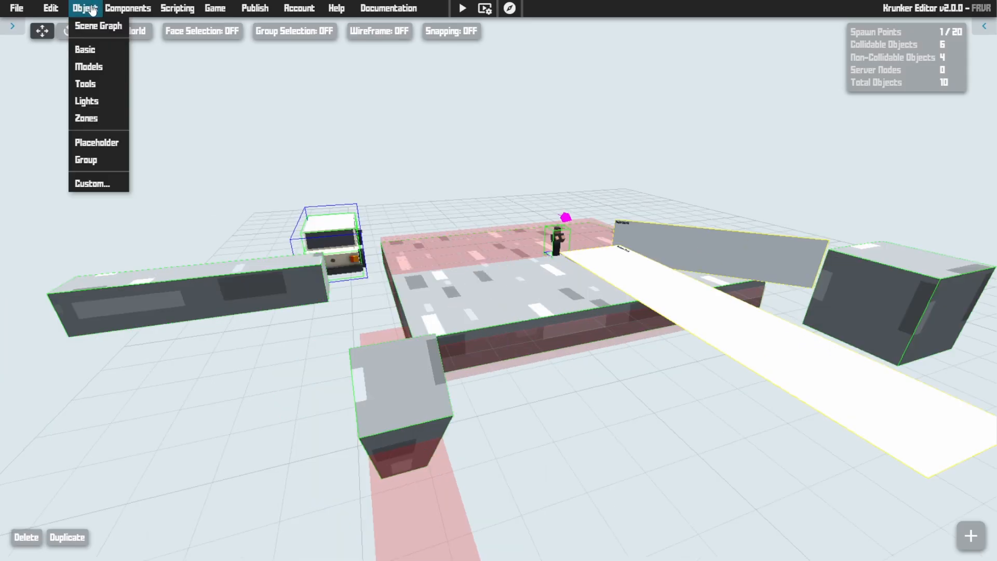
pyautogui.click(95, 26)
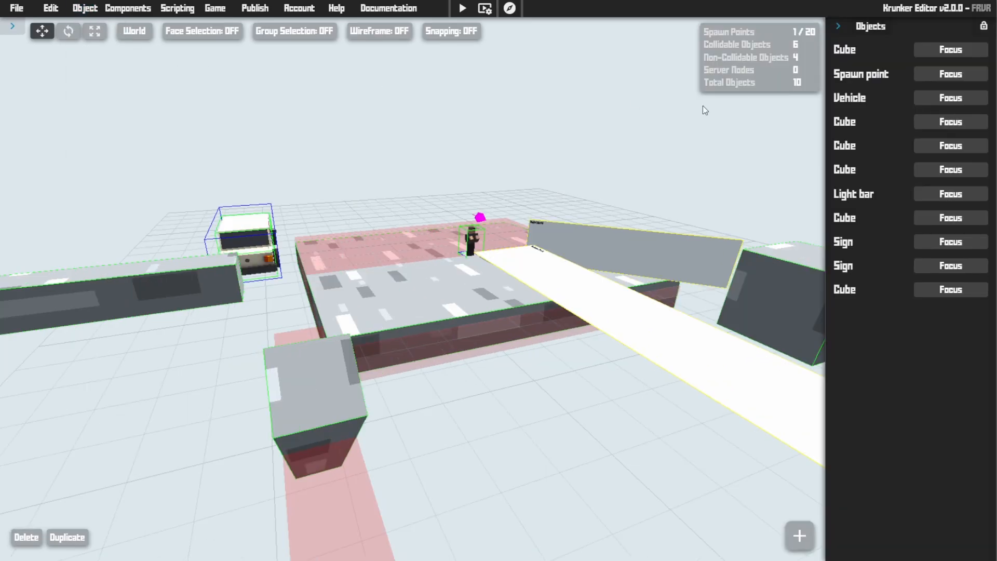
pyautogui.click(955, 77)
pyautogui.click(963, 51)
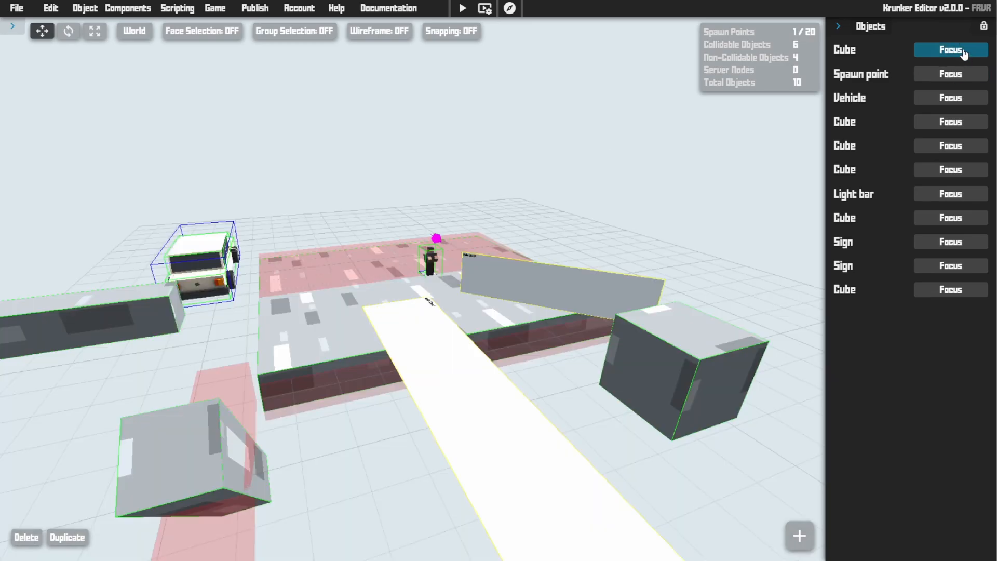
pyautogui.click(954, 122)
pyautogui.click(945, 195)
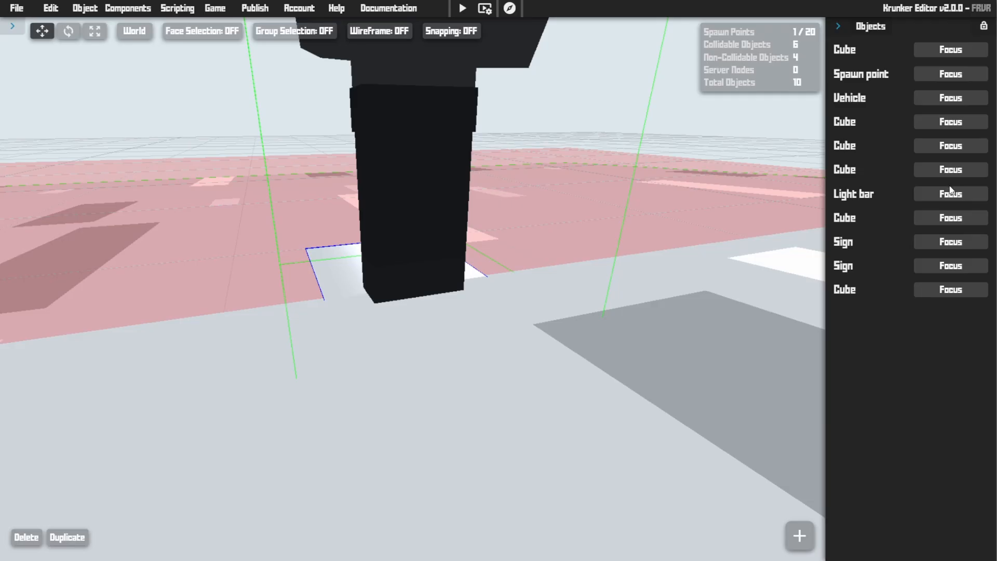
pyautogui.click(945, 51)
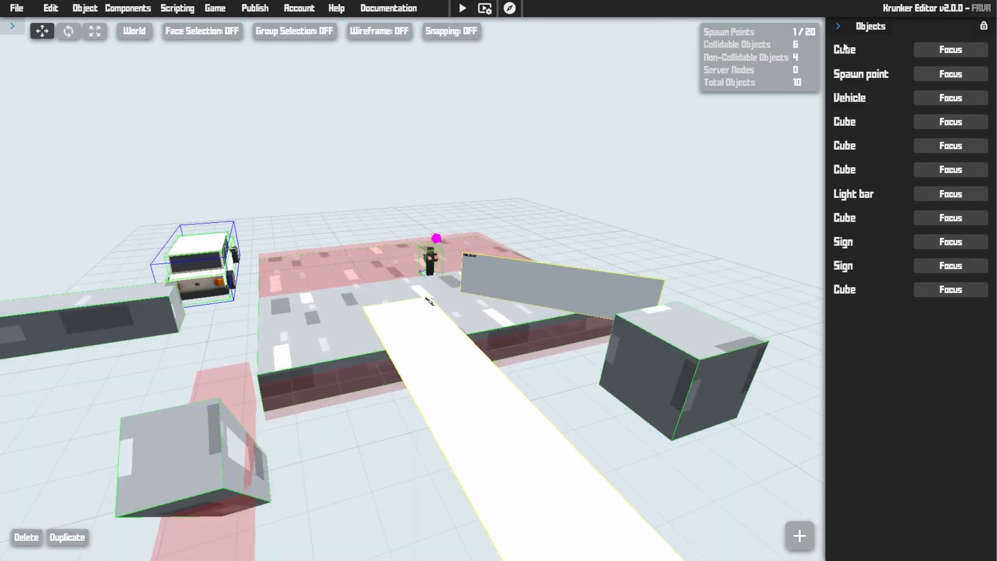
pyautogui.click(85, 8)
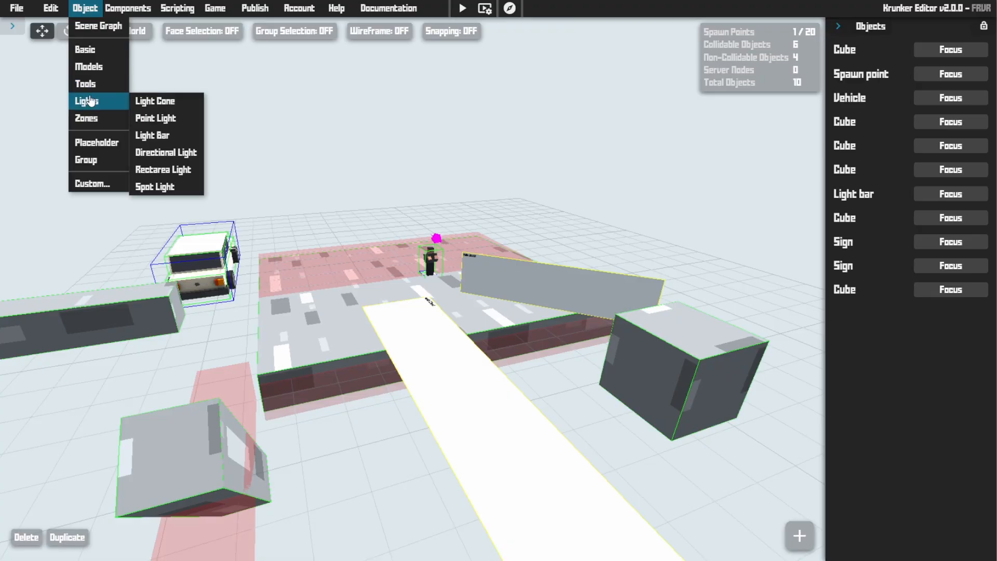
pyautogui.moveTo(92, 121)
pyautogui.moveTo(97, 48)
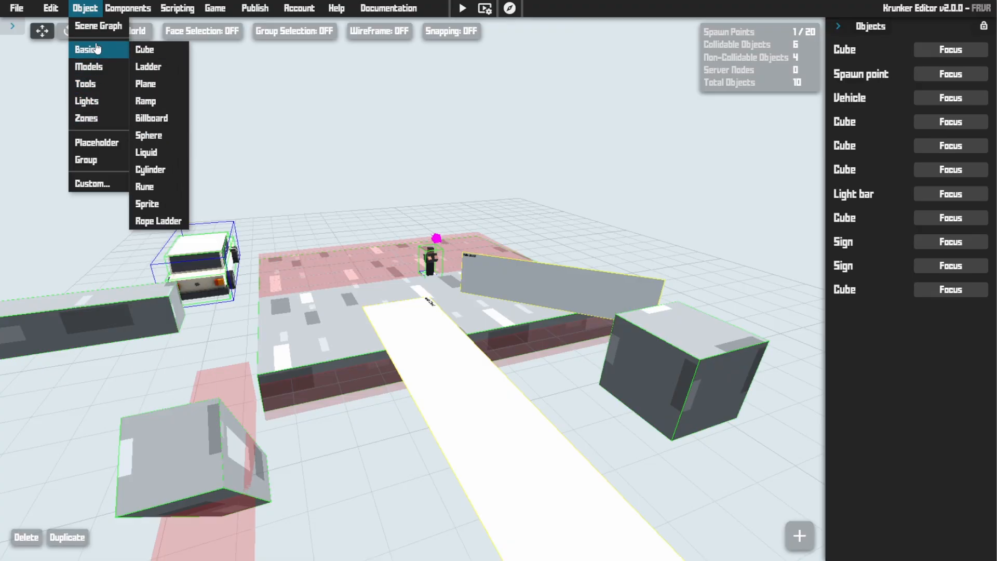
pyautogui.moveTo(105, 82)
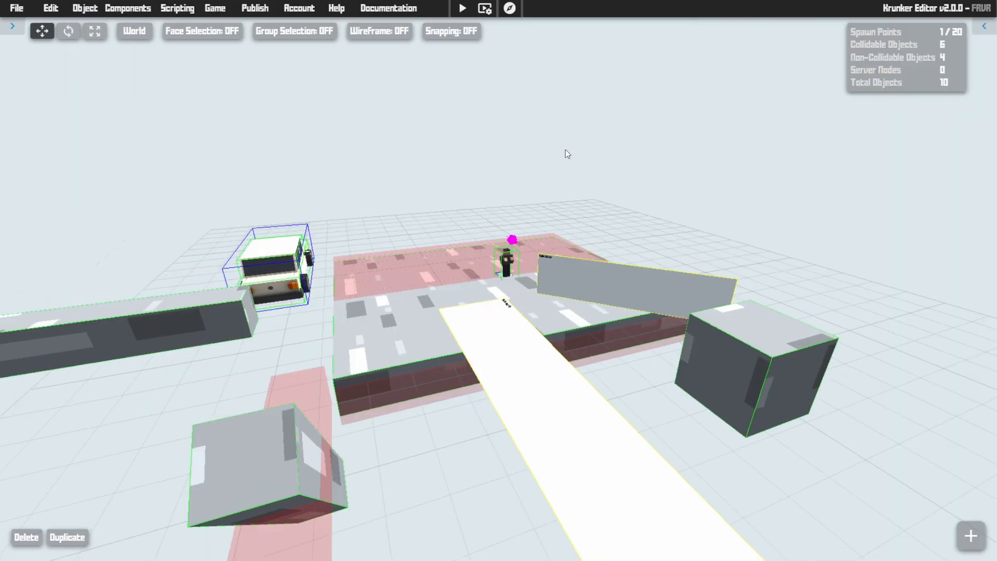
# - Add a Sphere and a Cylinder from the basic objects at the platform's edge
pyautogui.hotkey('shift', 'a')
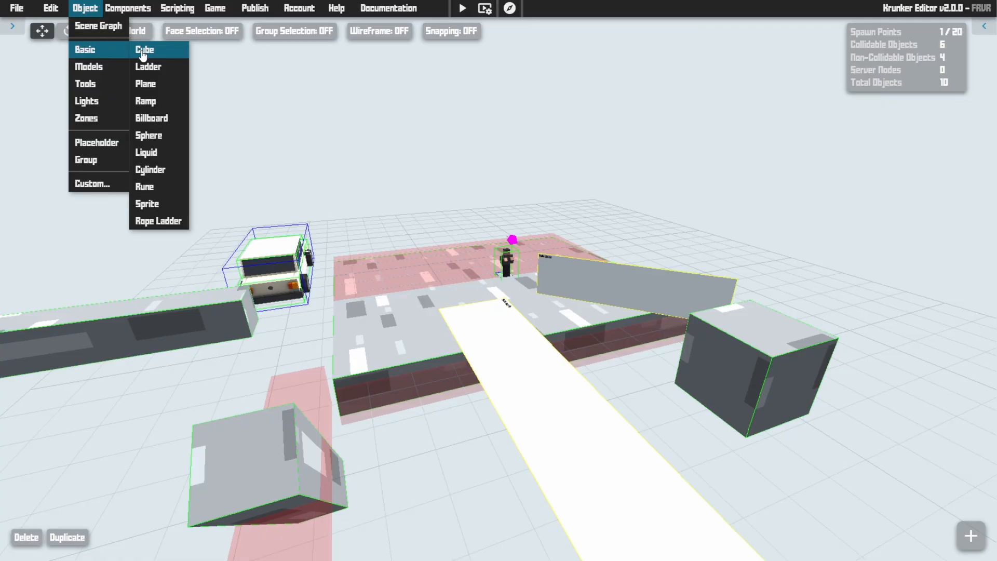
pyautogui.click(148, 136)
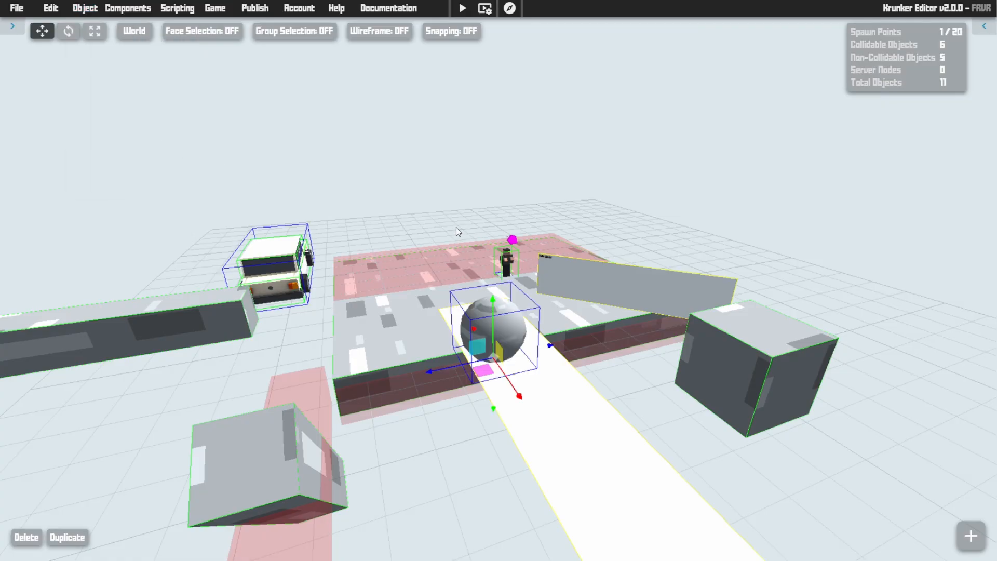
pyautogui.click(84, 7)
pyautogui.click(153, 170)
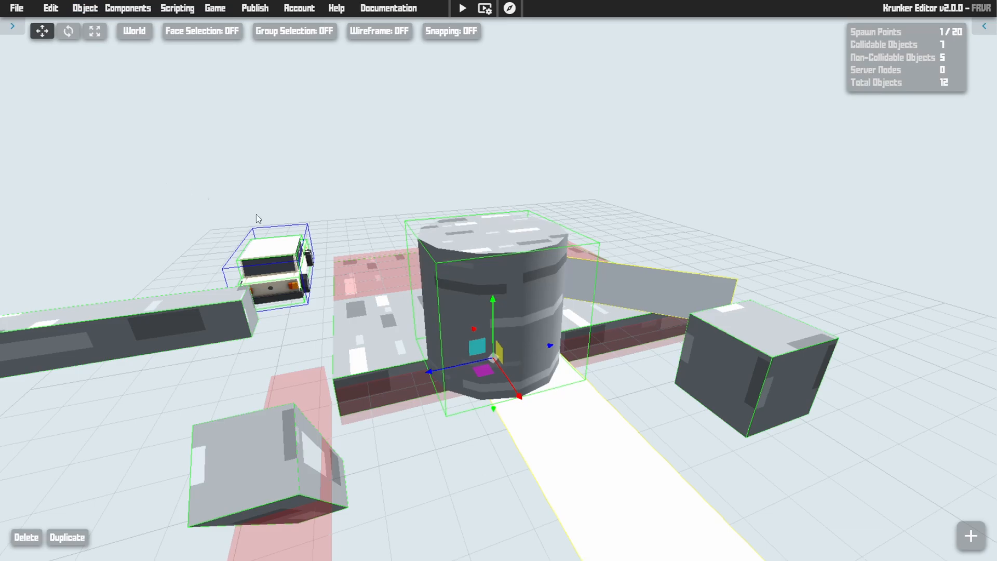
pyautogui.moveTo(495, 323); pyautogui.dragTo(499, 405, button='right')
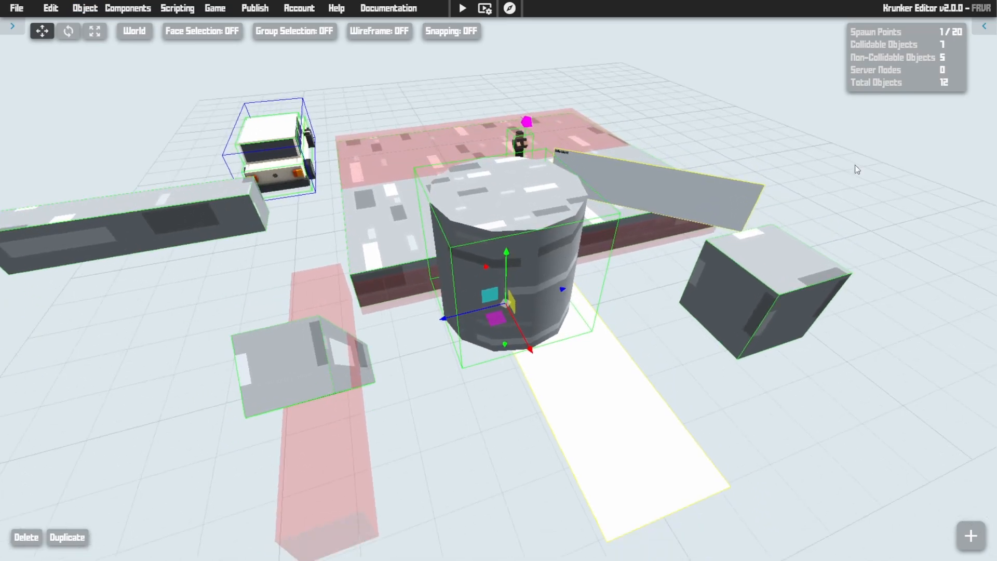
# - Make the cylinder open-ended, set its top radius to 0.59 and its sides to 3, and adjust its theta start and length
pyautogui.click(984, 26)
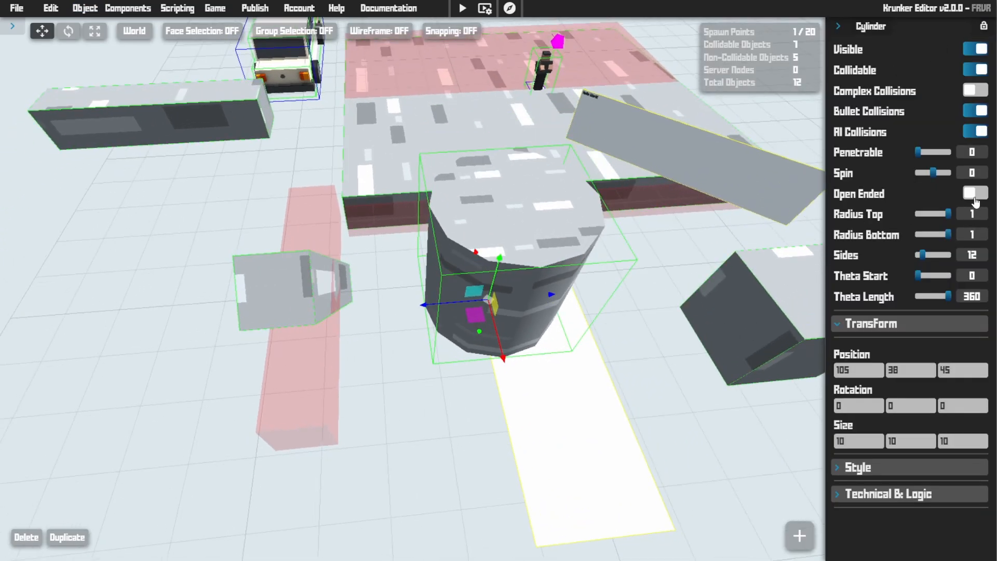
pyautogui.click(976, 194)
pyautogui.click(975, 194)
pyautogui.moveTo(947, 215); pyautogui.dragTo(917, 224)
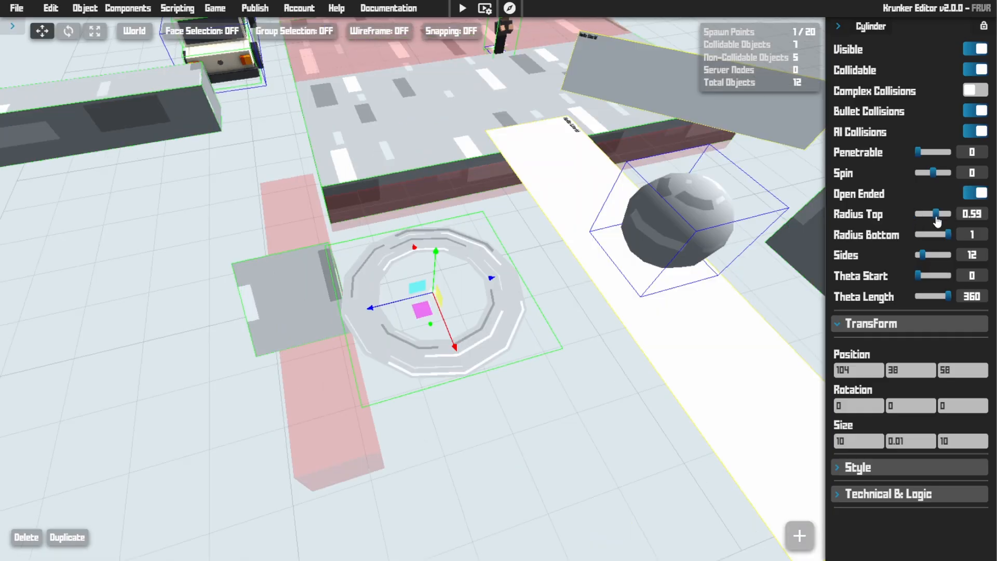
pyautogui.moveTo(935, 258); pyautogui.dragTo(922, 258)
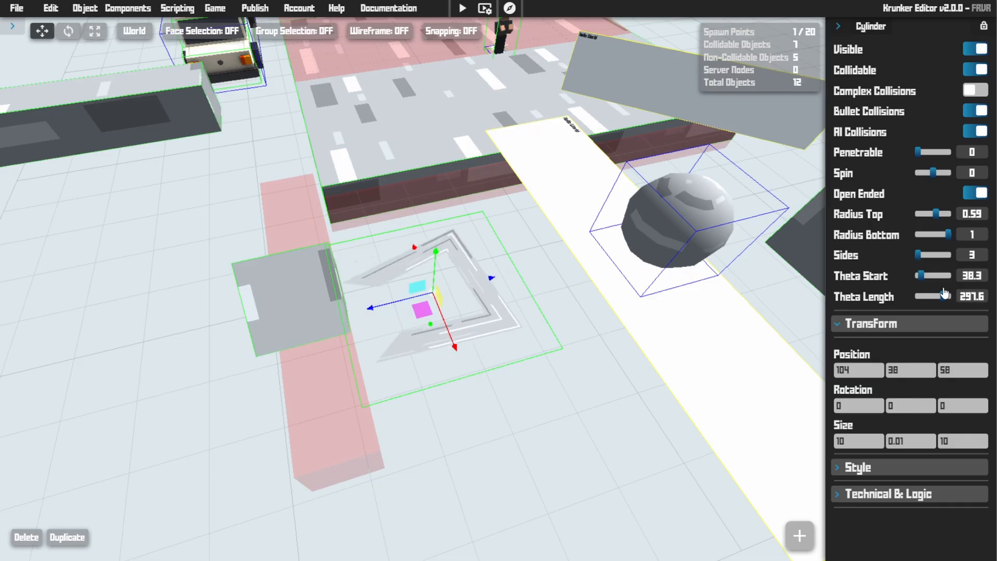
pyautogui.moveTo(945, 294); pyautogui.dragTo(938, 292)
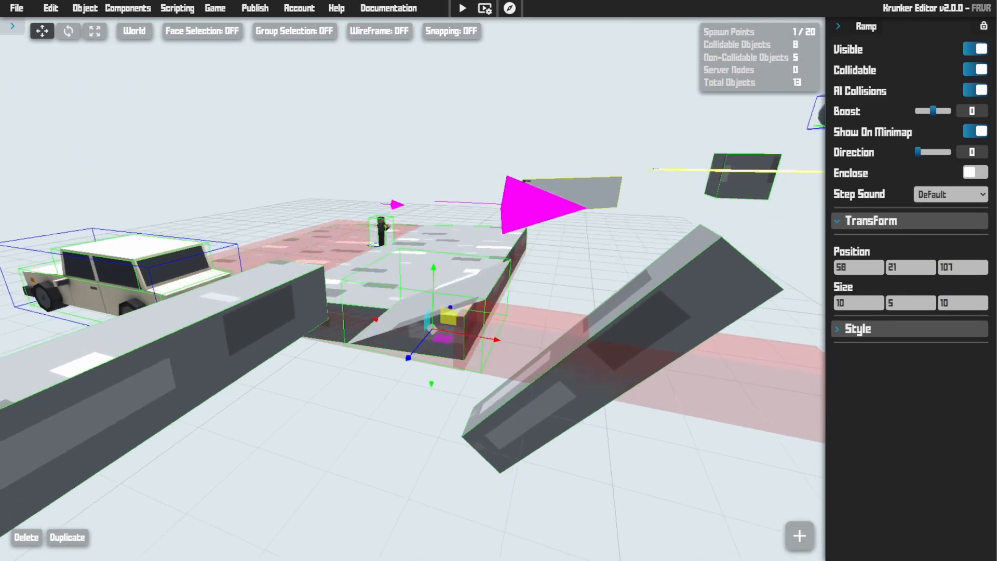
# - Set the ramp's Direction to 3
pyautogui.moveTo(417, 313)
pyautogui.mouseDown(button='right')
pyautogui.moveTo(436, 353)
pyautogui.moveTo(418, 312)
pyautogui.mouseUp(button='right')
pyautogui.press('r')
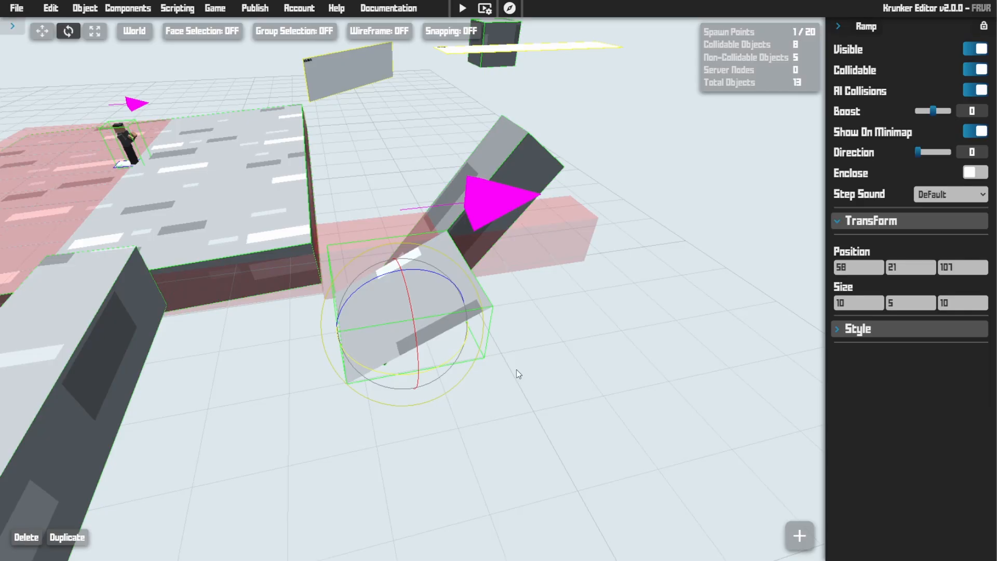
pyautogui.press('t')
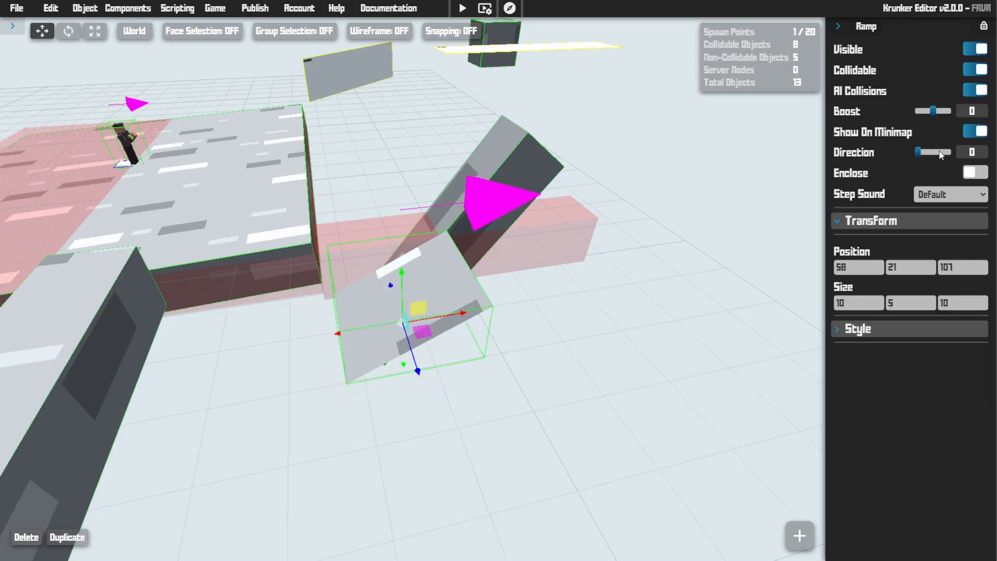
pyautogui.moveTo(920, 154)
pyautogui.mouseDown()
pyautogui.moveTo(950, 154)
pyautogui.moveTo(935, 161)
pyautogui.mouseUp()
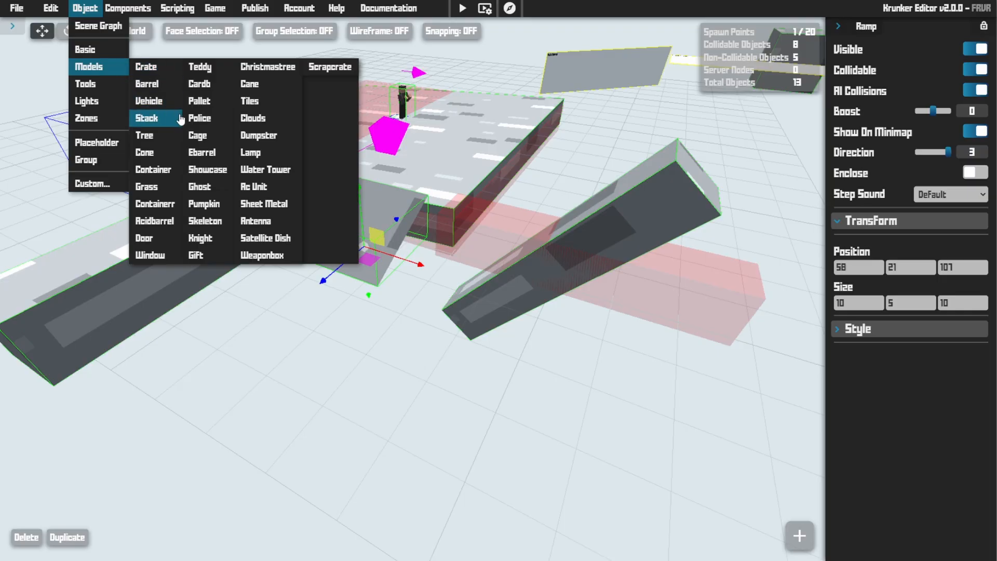
# - Add a Crate model and a Camera Position object near the tilted cube
pyautogui.click(148, 67)
pyautogui.moveTo(487, 305); pyautogui.dragTo(561, 291, button='right')
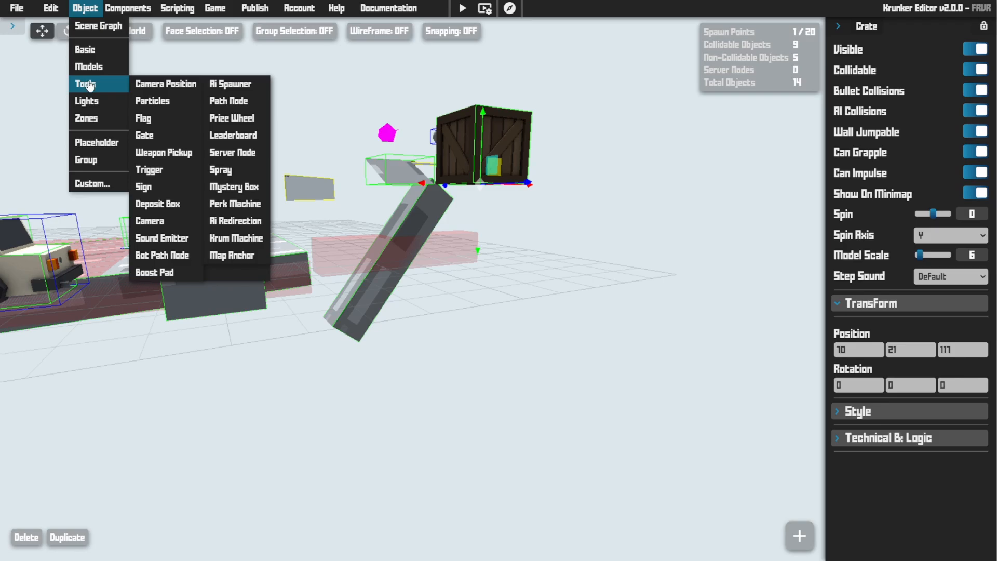
pyautogui.click(157, 89)
pyautogui.moveTo(447, 249); pyautogui.dragTo(525, 243, button='right')
pyautogui.moveTo(524, 243); pyautogui.dragTo(563, 104)
pyautogui.moveTo(554, 111); pyautogui.dragTo(759, 106, button='right')
pyautogui.press('w')
pyautogui.press('w')
# - Add a Trigger and expand its Technical & Logic settings to show the trigger event and trigger actions
pyautogui.moveTo(102, 86)
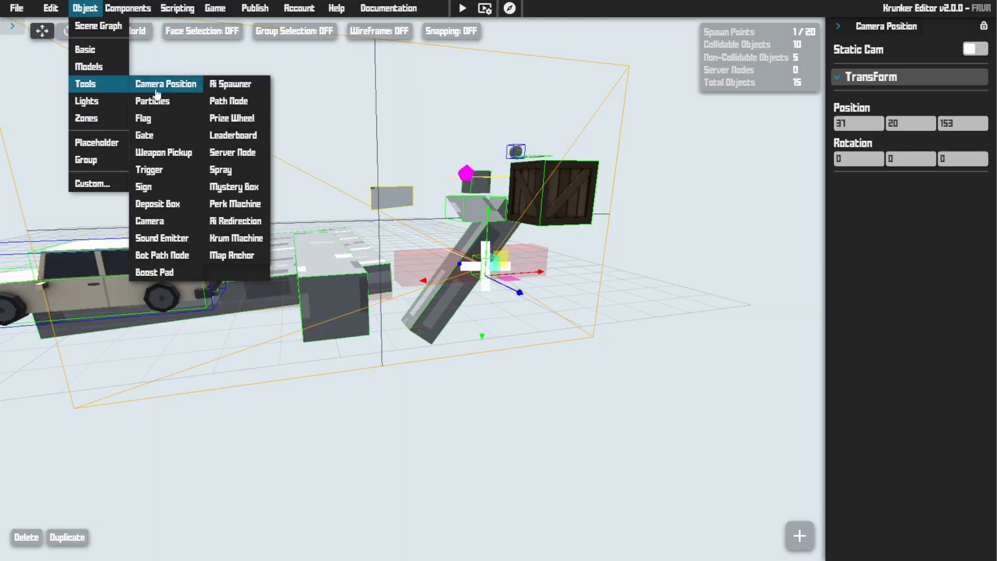
pyautogui.click(149, 170)
pyautogui.press('w')
pyautogui.click(894, 491)
pyautogui.scroll(-5, 873, 441)
pyautogui.click(875, 427)
pyautogui.scroll(-1, 865, 430)
pyautogui.click(880, 445)
pyautogui.press('w')
# - Add a Sign from the tool objects beside the trigger
pyautogui.click(85, 8)
pyautogui.moveTo(94, 84)
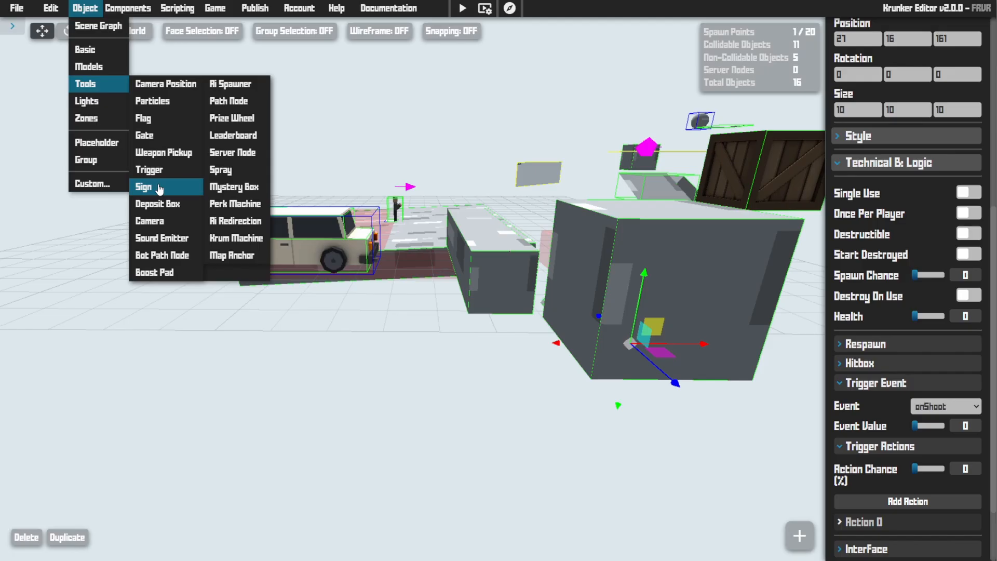
pyautogui.click(157, 186)
pyautogui.press('r')
pyautogui.moveTo(417, 331); pyautogui.dragTo(424, 438)
pyautogui.press('w')
# - Add a Path Node above the newly placed flat sign
pyautogui.click(85, 8)
pyautogui.moveTo(86, 84)
pyautogui.click(230, 100)
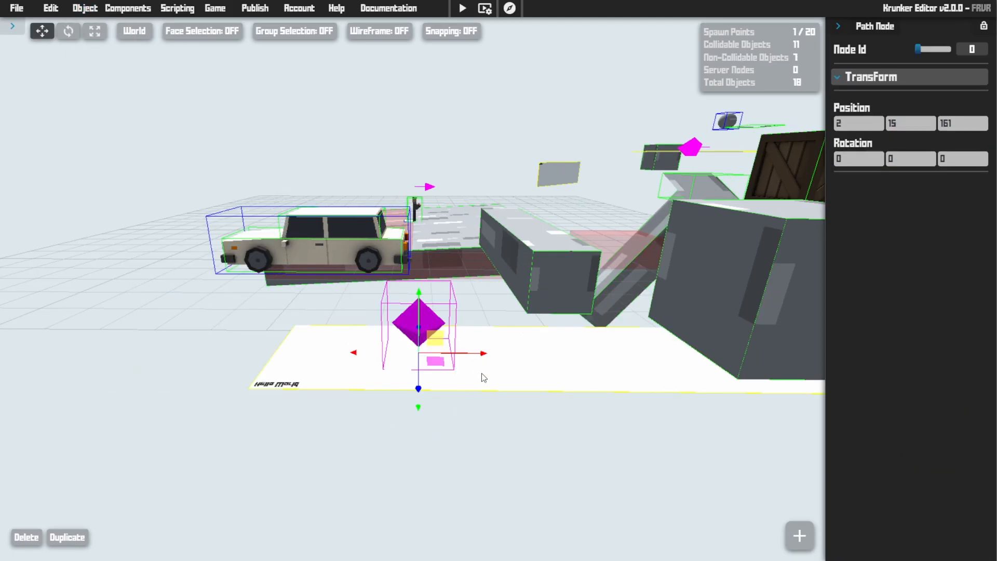
pyautogui.press('a')
pyautogui.moveTo(436, 361)
pyautogui.mouseDown()
pyautogui.moveTo(357, 341)
pyautogui.moveTo(462, 318)
pyautogui.mouseUp()
# - Add a Spray on the ground beside the path node
pyautogui.click(84, 8)
pyautogui.moveTo(86, 85)
pyautogui.click(240, 171)
pyautogui.press('w')
pyautogui.moveTo(551, 216); pyautogui.dragTo(552, 270, button='right')
# - Browse the available sprays and set the spray's image to Pistoleer
pyautogui.click(958, 53)
pyautogui.scroll(-10, 936, 113)
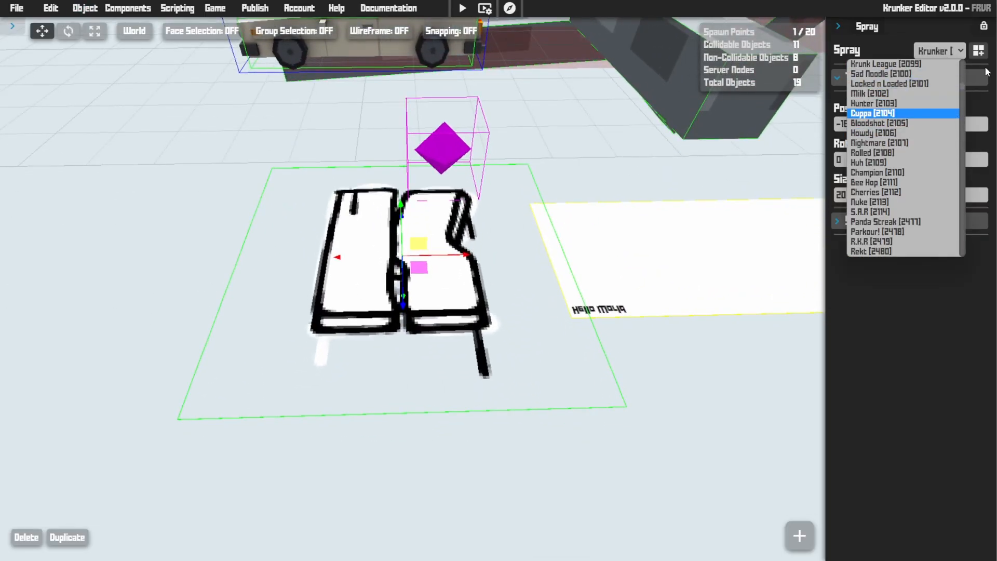
pyautogui.click(979, 52)
pyautogui.scroll(-5, 498, 291)
pyautogui.scroll(-20, 571, 286)
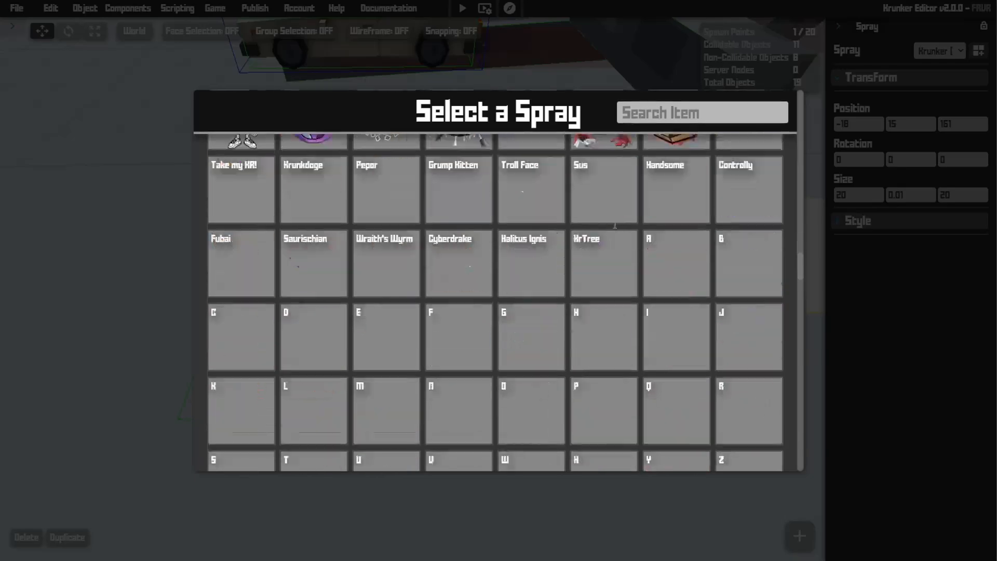
pyautogui.scroll(-15, 570, 287)
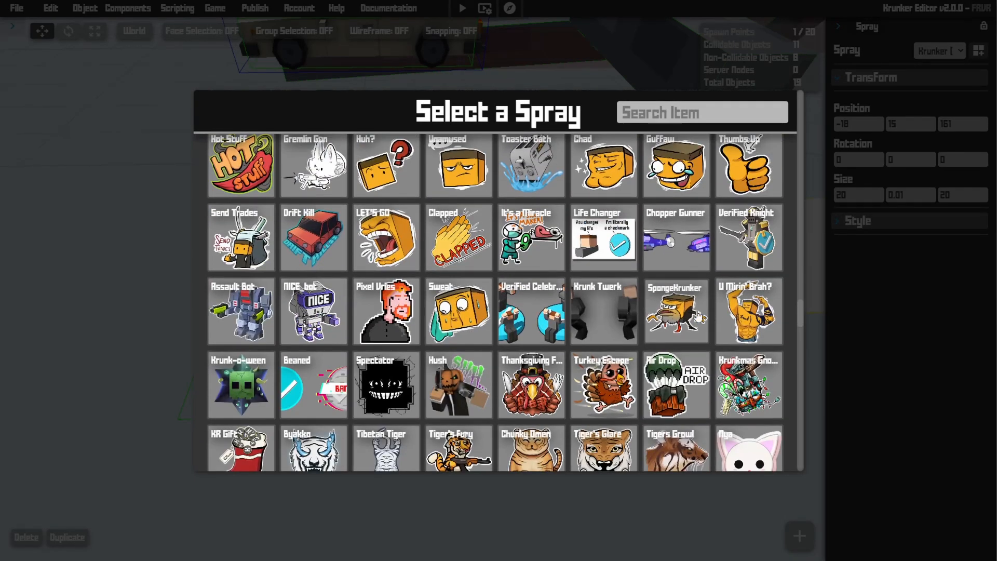
pyautogui.click(604, 239)
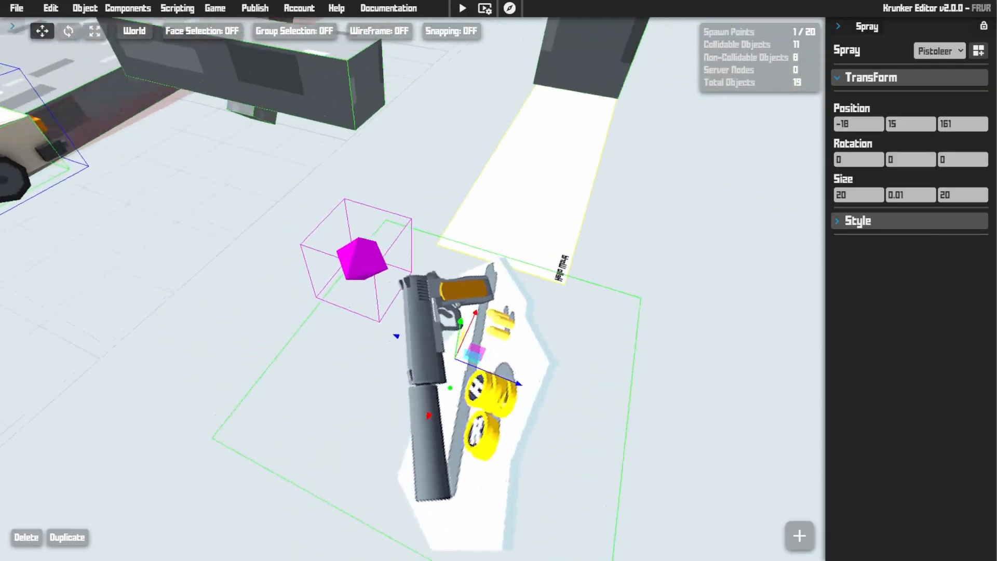
# - Rotate the spray about its X axis to about 1.5708 so that it stands upright
pyautogui.press('r')
pyautogui.moveTo(449, 370); pyautogui.dragTo(592, 470)
pyautogui.moveTo(451, 365); pyautogui.dragTo(504, 404)
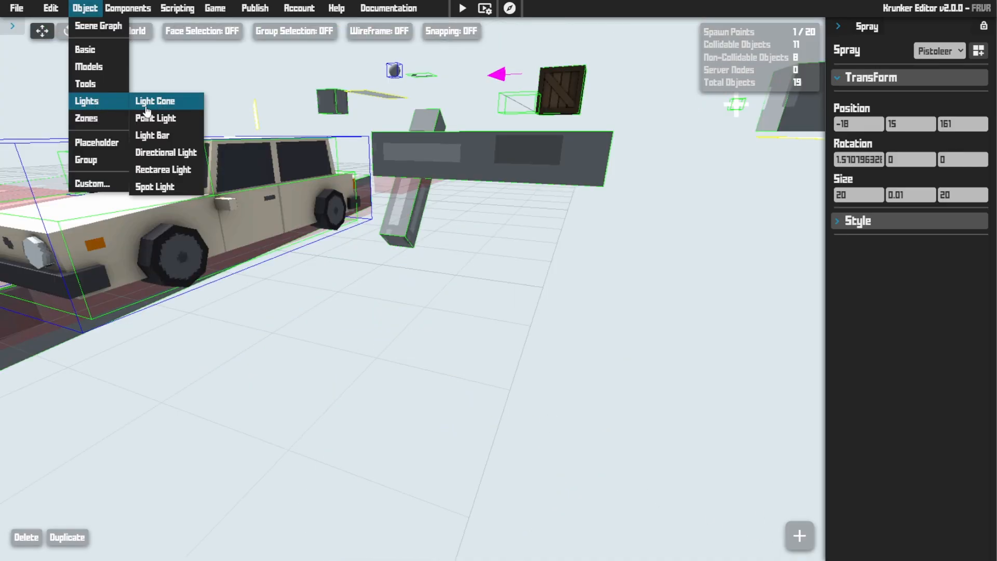
# - Add a Light Cone near the car, scale it to 10 × 17 × 18 and set its color to #E83C3C
pyautogui.click(148, 102)
pyautogui.press('s')
pyautogui.moveTo(422, 289); pyautogui.dragTo(417, 198)
pyautogui.moveTo(467, 371); pyautogui.dragTo(579, 394)
pyautogui.moveTo(924, 73); pyautogui.dragTo(928, 74)
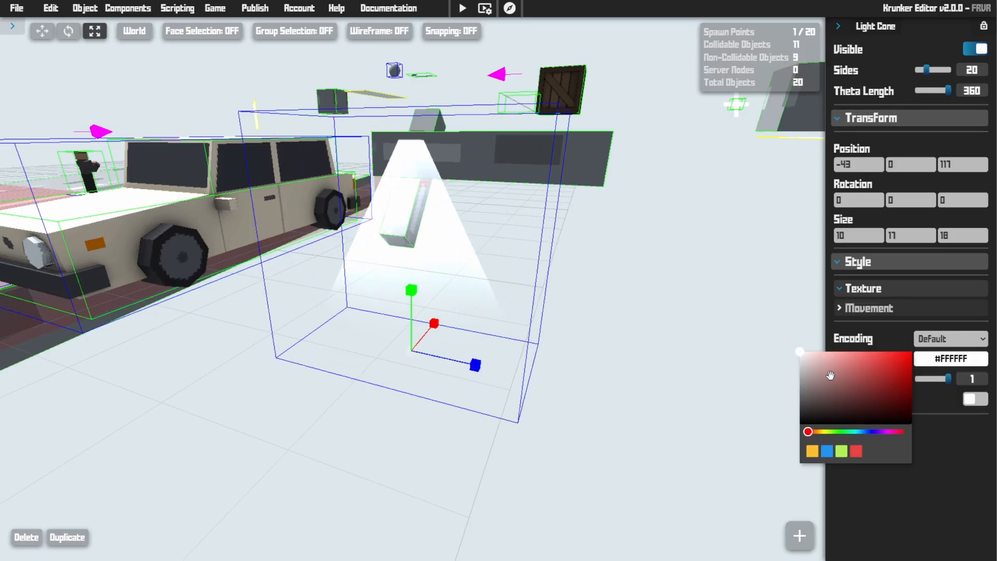
pyautogui.moveTo(831, 376); pyautogui.dragTo(883, 358)
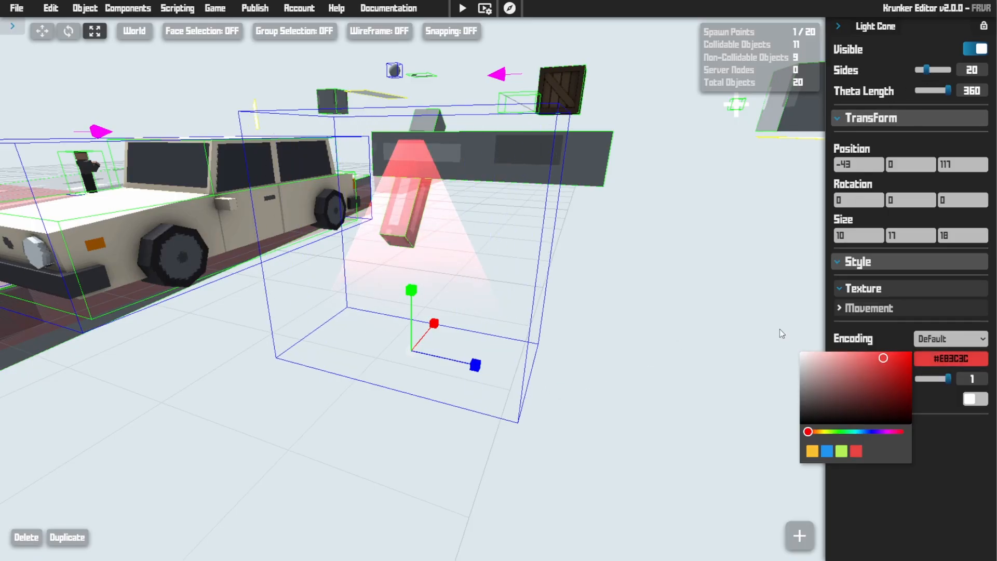
pyautogui.click(84, 8)
pyautogui.moveTo(102, 124)
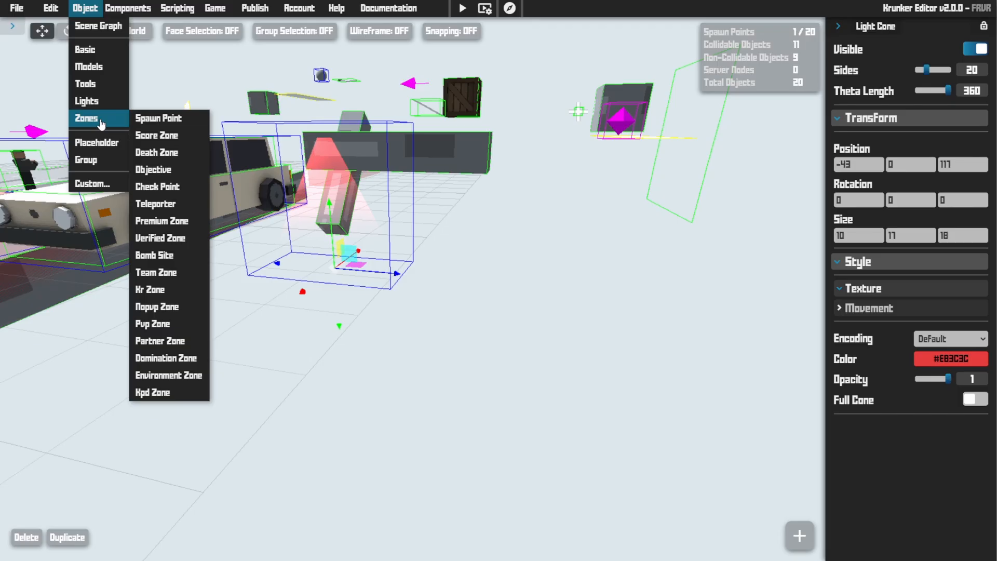
pyautogui.click(144, 119)
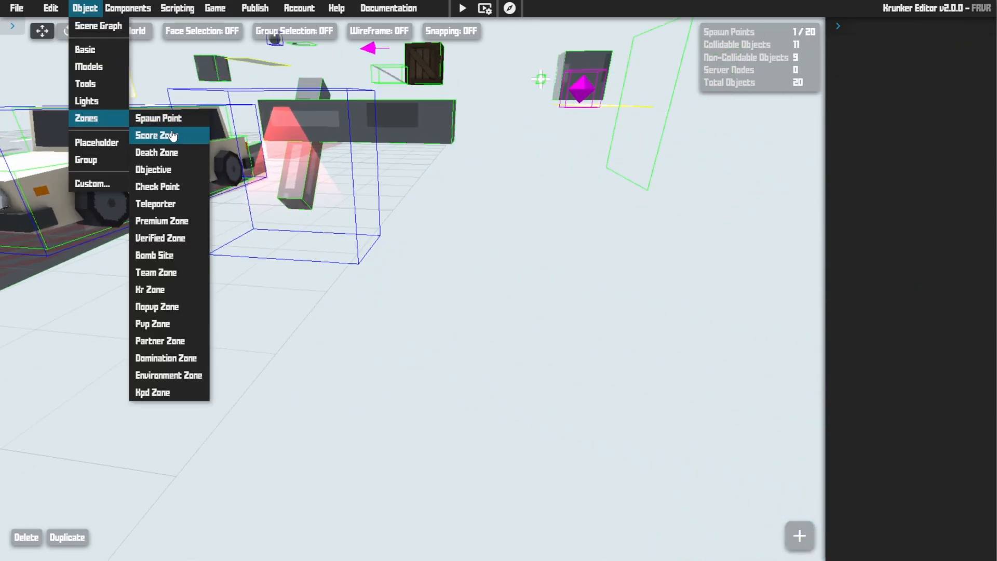
# - Add a Score Zone near the light cone
pyautogui.click(173, 136)
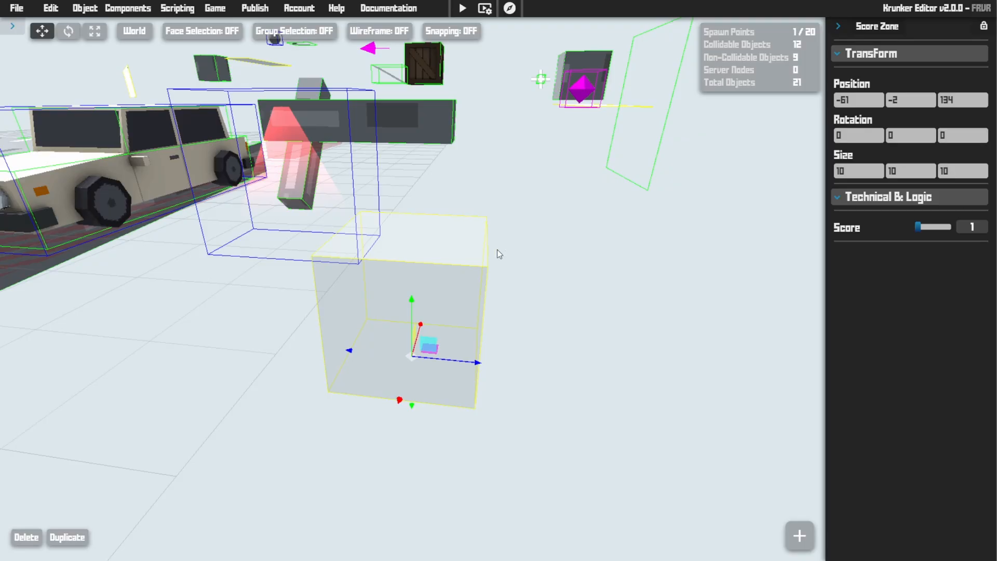
pyautogui.press('s')
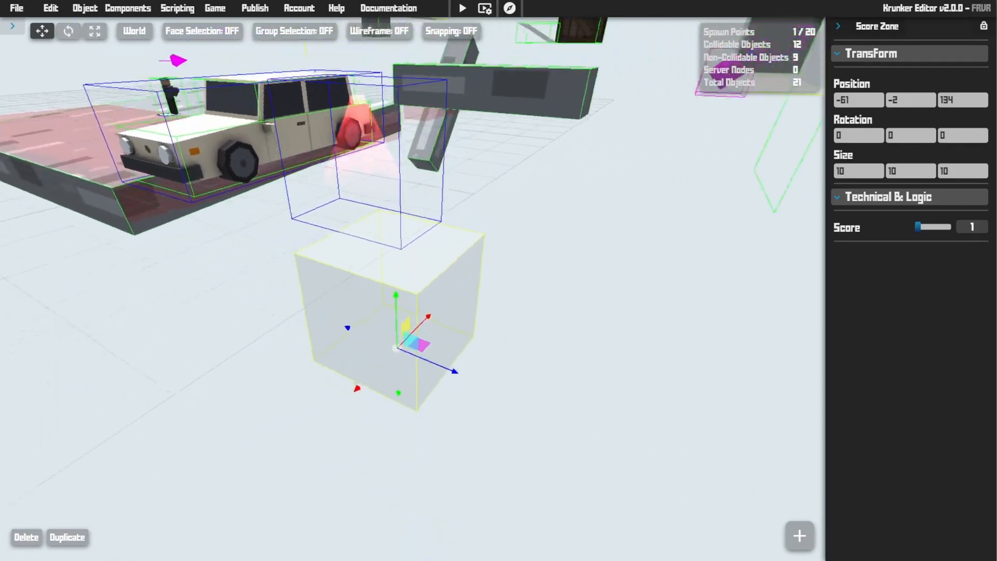
pyautogui.press('a')
# - Add a Death Zone in front of the car and scale it to 26 × 7 × 10
pyautogui.press('d')
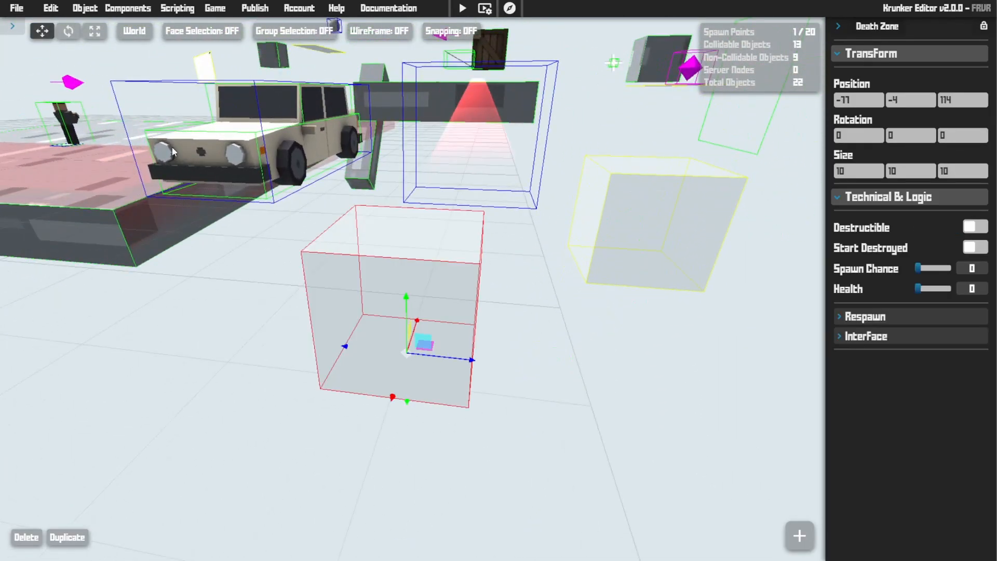
pyautogui.press('d')
pyautogui.press('3')
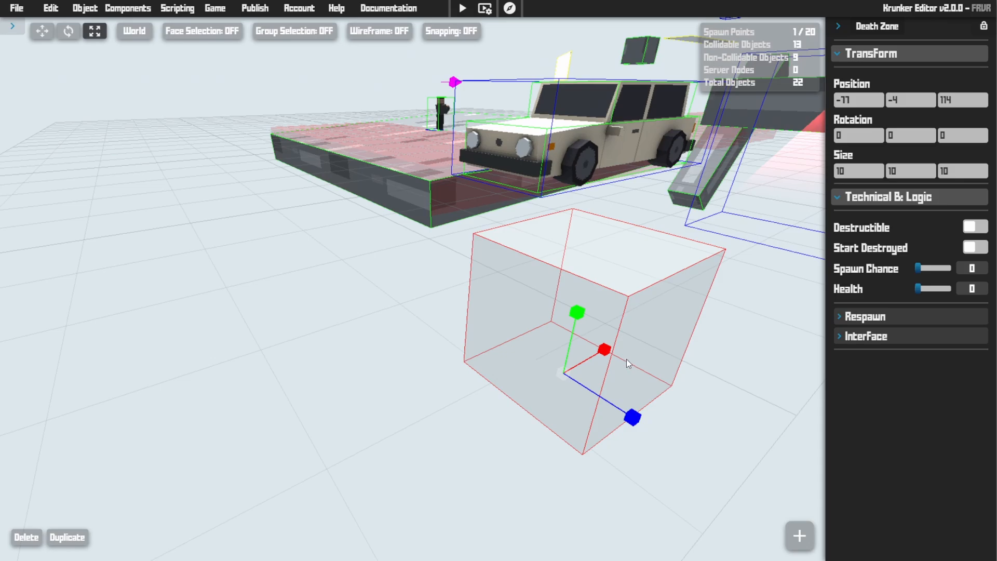
pyautogui.moveTo(632, 360); pyautogui.dragTo(712, 306)
# - Add a Check Point and a Teleporter beside the death zone
pyautogui.click(85, 8)
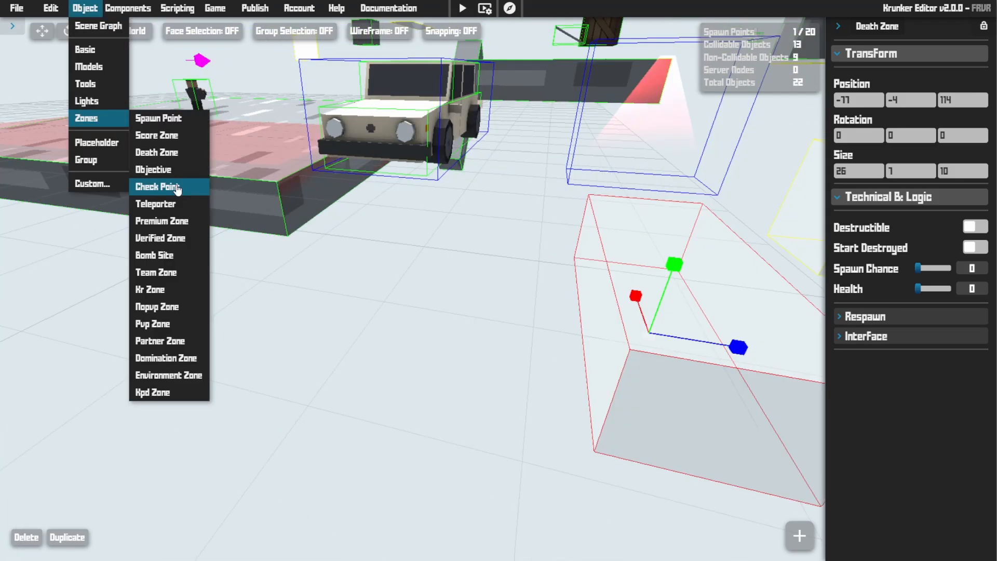
pyautogui.click(171, 187)
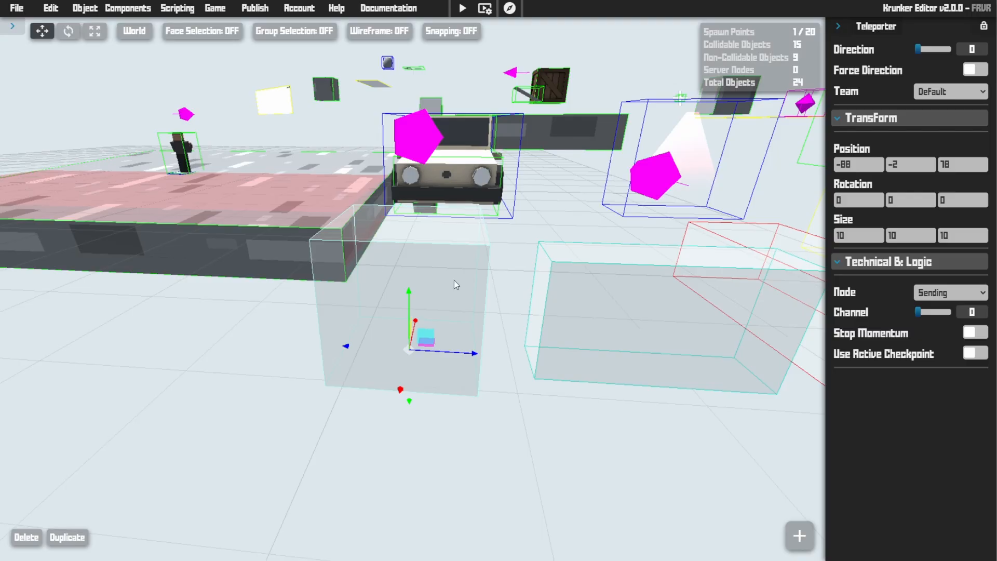
# - Move the teleporter to -99, -14, 78, resize it to 15 × 8 × 10 and set its channel to 1
pyautogui.moveTo(454, 279); pyautogui.dragTo(487, 403)
pyautogui.press('3')
pyautogui.press('1')
pyautogui.moveTo(488, 403); pyautogui.dragTo(644, 324, button='right')
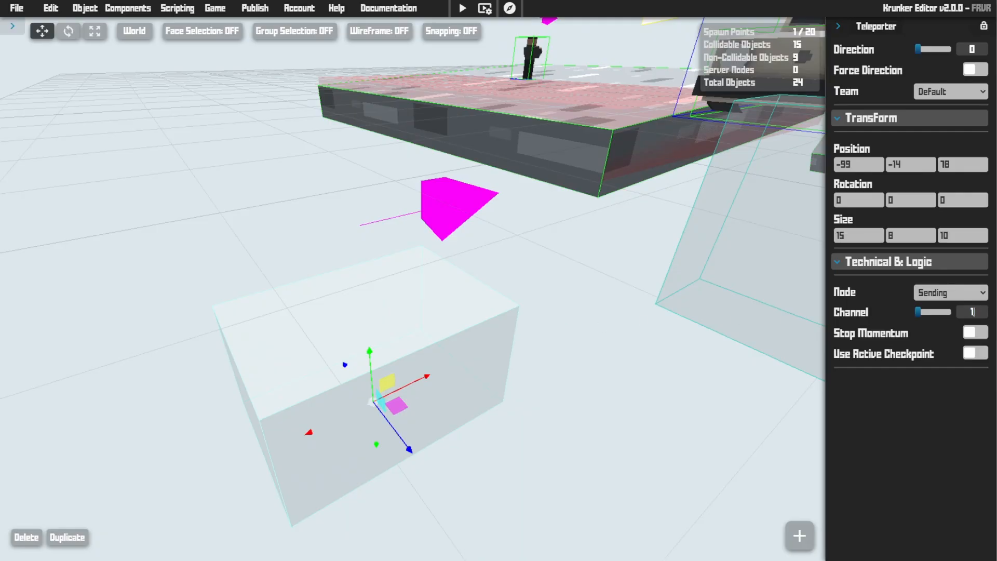
# - Duplicate the teleporter, move the copy to -103, -4, 42 and set its mode to Receiving
pyautogui.hotkey('ctrl', 'd')
pyautogui.moveTo(399, 407); pyautogui.dragTo(239, 265)
pyautogui.press('f')
pyautogui.moveTo(413, 289); pyautogui.dragTo(599, 289, button='right')
pyautogui.press('s')
pyautogui.click(952, 296)
pyautogui.moveTo(446, 306); pyautogui.dragTo(359, 312, button='right')
pyautogui.press('w')
pyautogui.moveTo(345, 312); pyautogui.dragTo(351, 247)
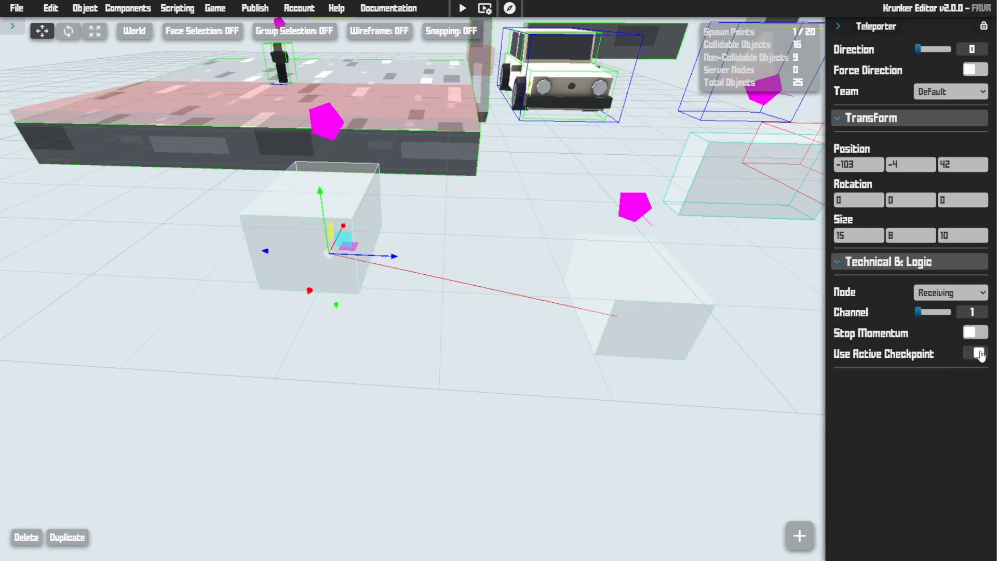
# - Try the Use Active Checkpoint option on the receiving teleporter
pyautogui.moveTo(554, 279)
pyautogui.mouseDown(button='right')
pyautogui.moveTo(660, 275)
pyautogui.moveTo(657, 233)
pyautogui.moveTo(584, 236)
pyautogui.moveTo(587, 224)
pyautogui.moveTo(552, 274)
pyautogui.mouseUp(button='right')
pyautogui.press('w')
pyautogui.press('s')
pyautogui.press('d')
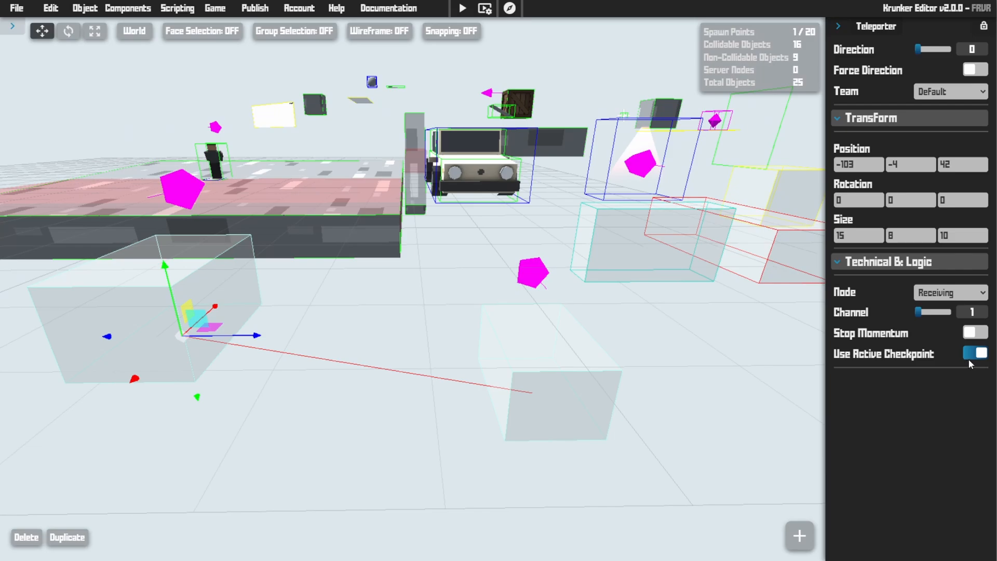
pyautogui.moveTo(608, 311); pyautogui.dragTo(546, 311, button='right')
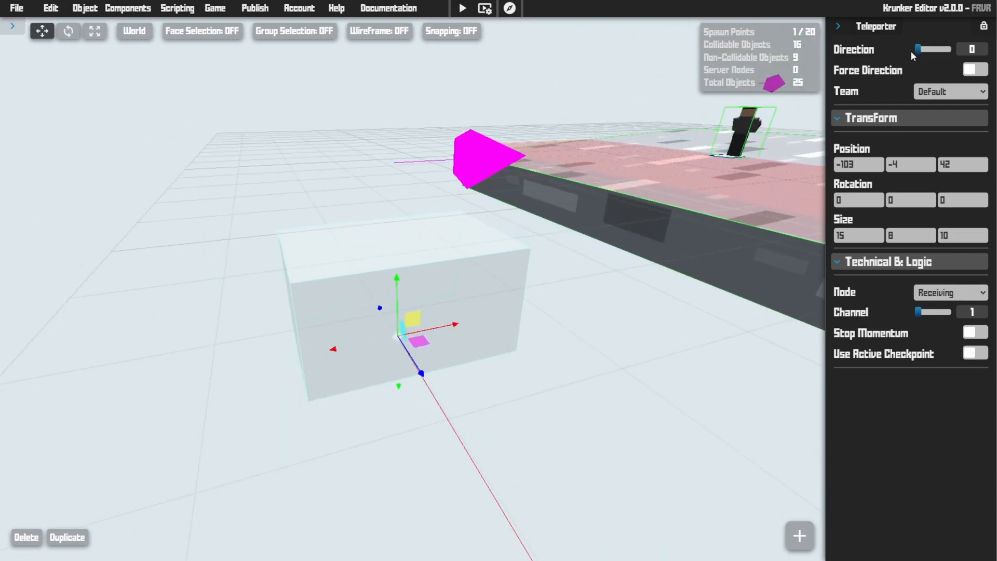
# - Try changing the receiving teleporter's Direction and check its direction arrow
pyautogui.moveTo(918, 49)
pyautogui.mouseDown()
pyautogui.moveTo(938, 49)
pyautogui.moveTo(914, 52)
pyautogui.mouseUp()
pyautogui.press('a')
pyautogui.moveTo(550, 193); pyautogui.dragTo(597, 169, button='right')
pyautogui.press('w')
pyautogui.press('s')
pyautogui.press('d')
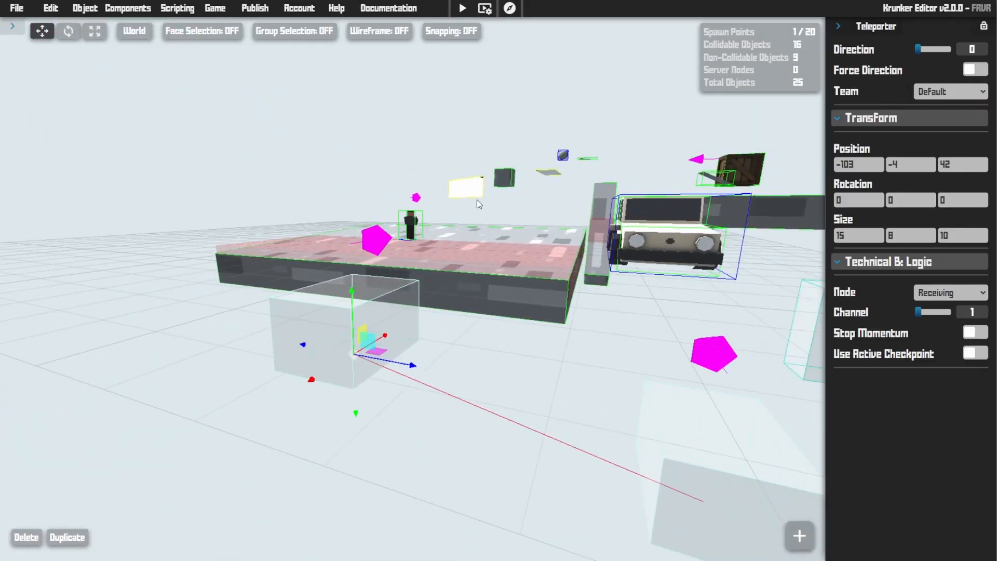
# - Add an Objective zone near the teleporters at -112, 0, 33
pyautogui.click(84, 8)
pyautogui.moveTo(87, 118)
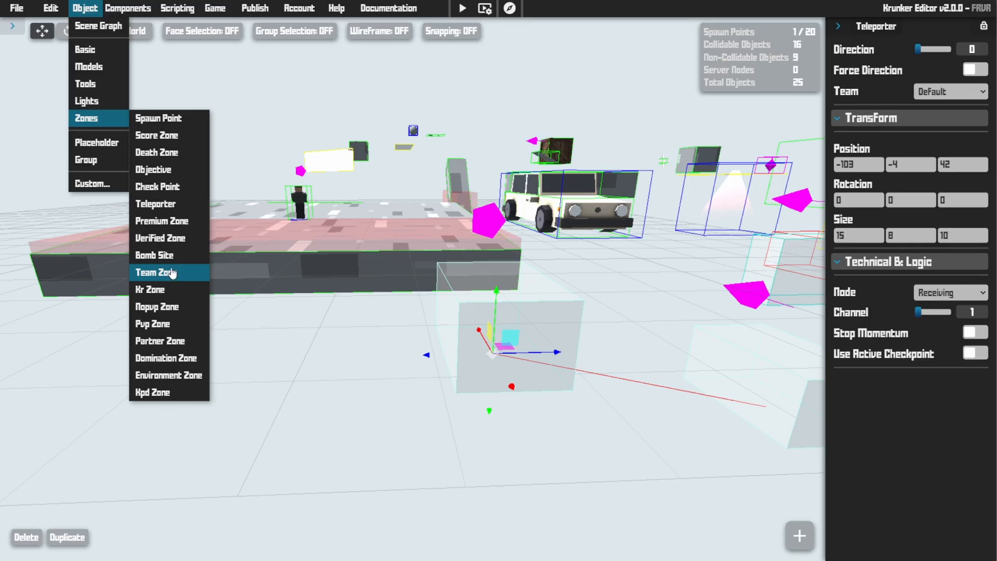
pyautogui.click(160, 168)
pyautogui.press('s')
pyautogui.moveTo(160, 167)
pyautogui.mouseDown(button='right')
pyautogui.moveTo(189, 167)
pyautogui.moveTo(160, 168)
pyautogui.mouseUp(button='right')
pyautogui.press('a')
# - Add a placeholder in an empty part of the map and paste a copy of it nearby
pyautogui.click(85, 7)
pyautogui.moveTo(87, 101)
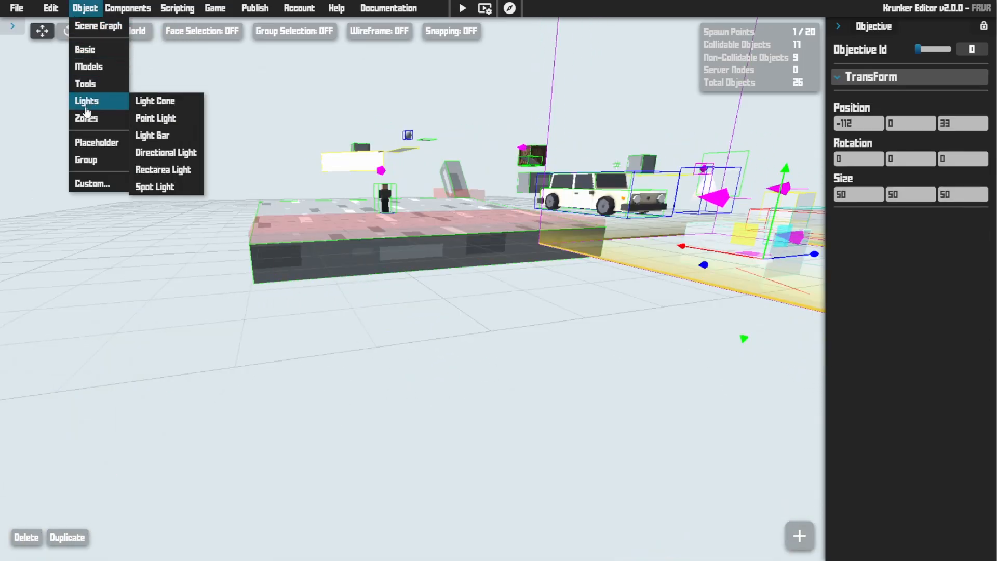
pyautogui.click(93, 146)
pyautogui.moveTo(93, 146); pyautogui.dragTo(499, 187, button='right')
pyautogui.press('s')
pyautogui.press('d')
pyautogui.press('w')
pyautogui.hotkey('ctrl', 'v')
# - Add three cubes in the open area near the placeholders, with two of them standing side by side
pyautogui.press('s')
pyautogui.press('w')
pyautogui.press('c')
pyautogui.press('w')
pyautogui.press('s')
pyautogui.press('w')
pyautogui.press('s')
pyautogui.press('s')
pyautogui.press('c')
pyautogui.press('c')
pyautogui.press('w')
pyautogui.press('s')
# - Add a placeholder at -88, -7, -96 by the two neighbouring cubes and stretch it to 10 × 10 × 20
pyautogui.press('p')
pyautogui.press('3')
pyautogui.moveTo(375, 348); pyautogui.dragTo(284, 345)
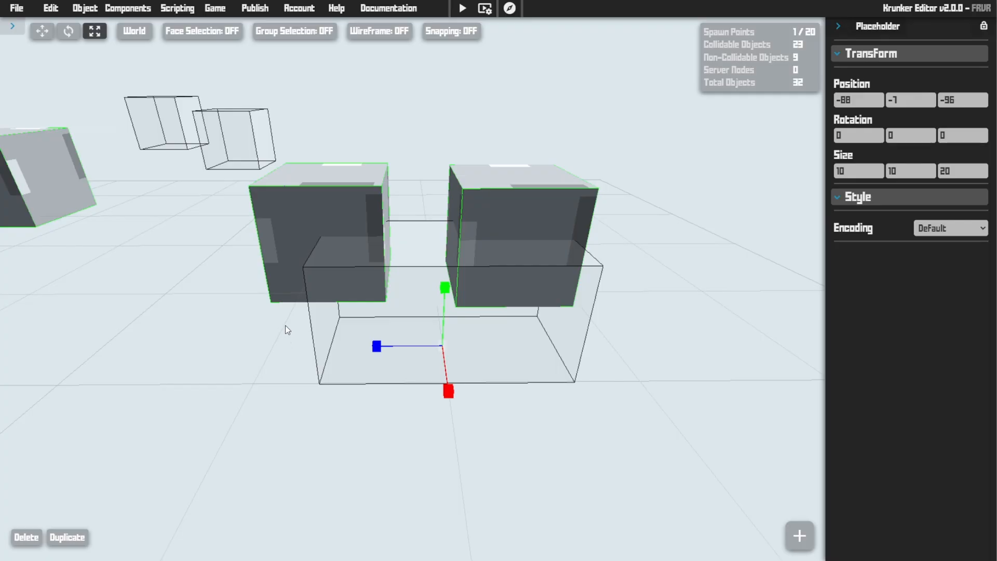
# - Create a group from the stretched placeholder and the two cubes it overlaps
pyautogui.moveTo(81, 16)
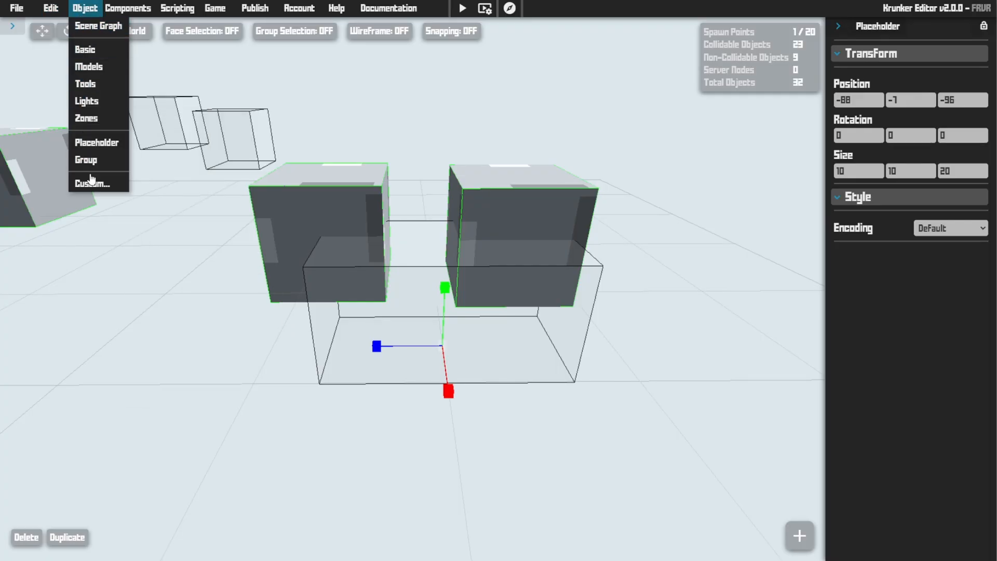
pyautogui.moveTo(120, 164)
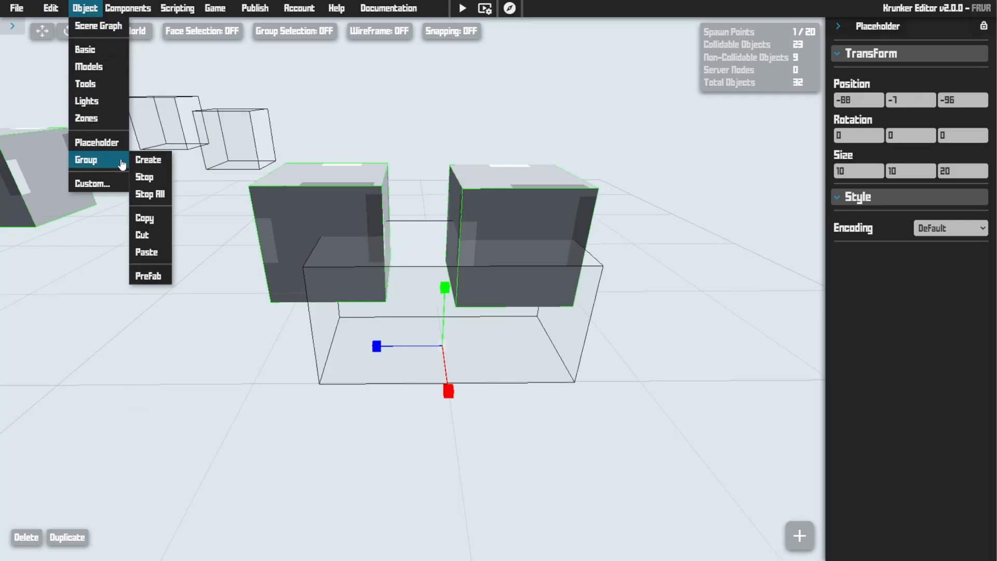
pyautogui.click(160, 164)
# - Transform the new group as one unit, turning it about -0.785 around Y and sizing it to 11 × 14 × 27
pyautogui.scroll(-2, 405, 301)
pyautogui.moveTo(405, 301); pyautogui.dragTo(378, 348)
pyautogui.press('r')
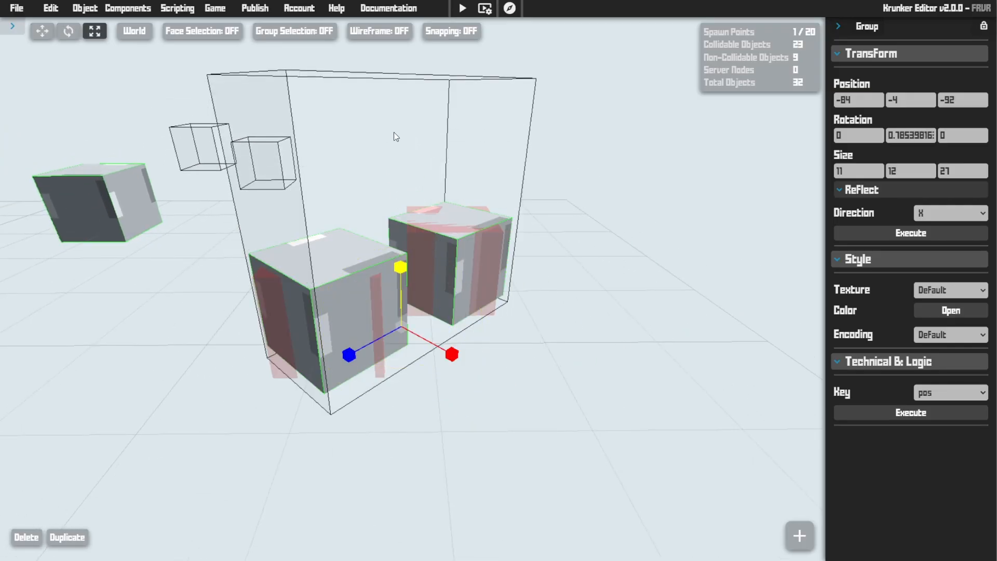
pyautogui.moveTo(394, 132); pyautogui.dragTo(351, 284)
pyautogui.press('r')
pyautogui.moveTo(451, 346); pyautogui.dragTo(431, 304)
pyautogui.moveTo(421, 368); pyautogui.dragTo(382, 366)
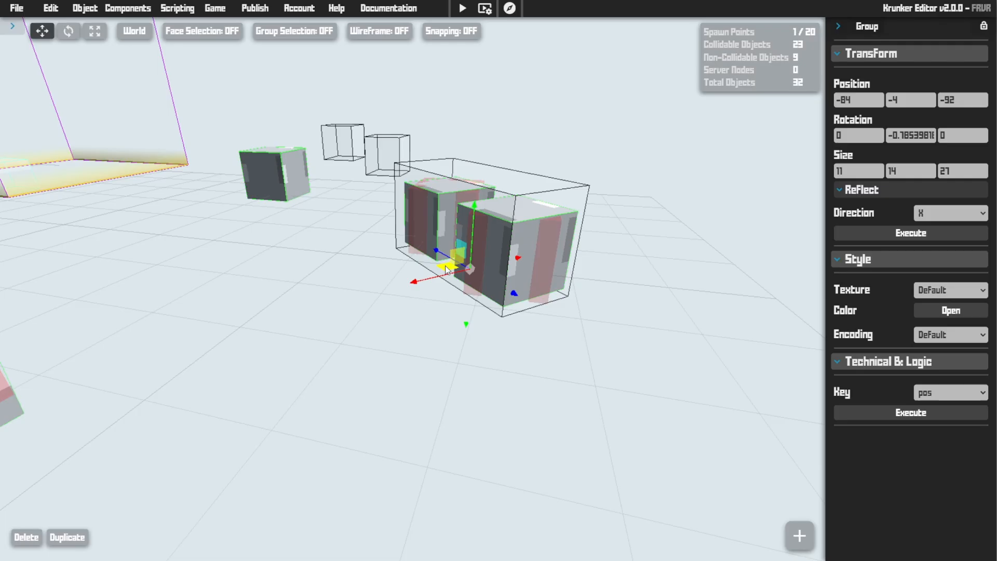
pyautogui.moveTo(447, 269); pyautogui.dragTo(498, 238)
# - Create a second group from the 17 × 10 × 10 placeholder and the cubes it touches
pyautogui.click(84, 8)
pyautogui.moveTo(88, 160)
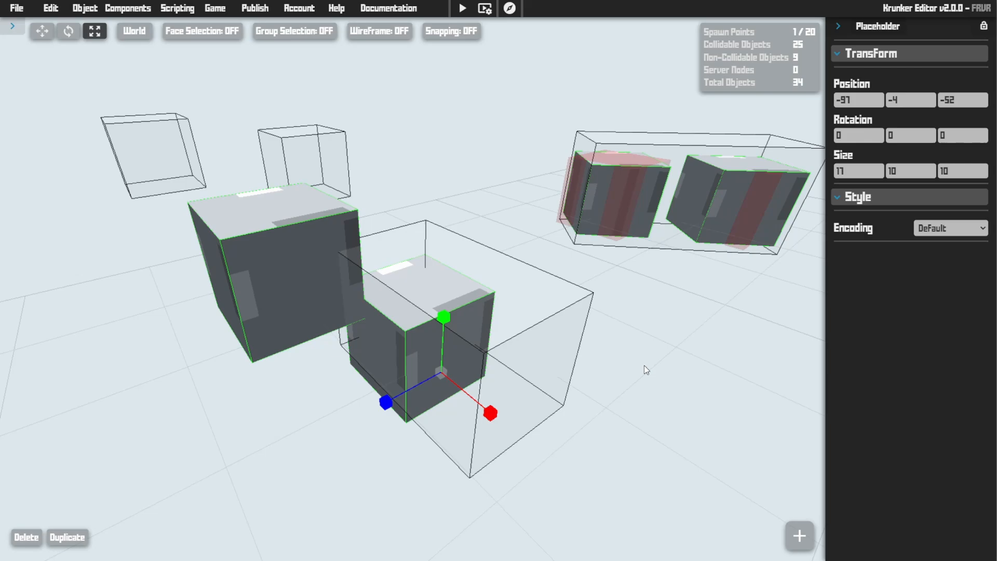
pyautogui.hotkey('ctrl', 'g')
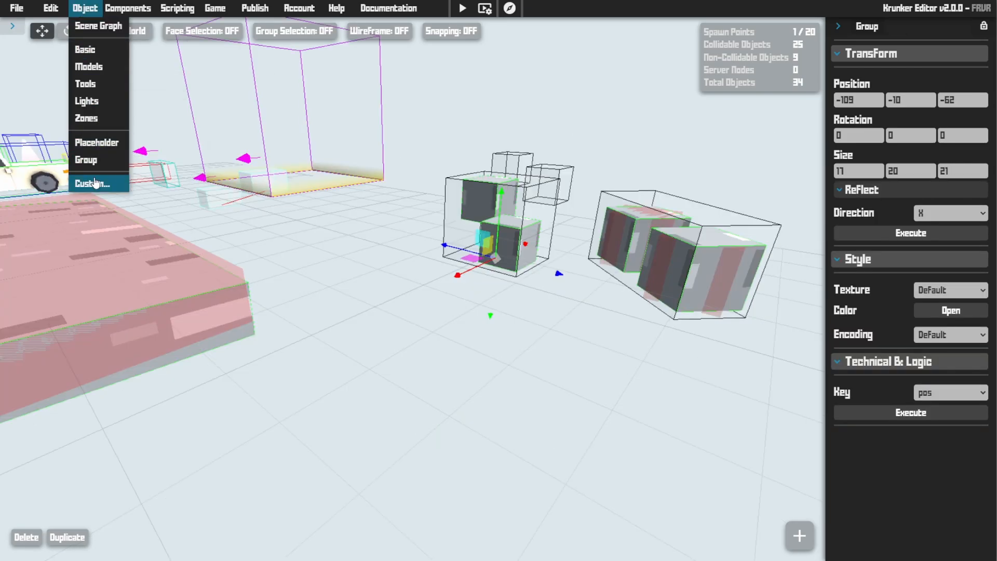
# - Browse the custom assets and place the green arrow model 62860tq at -43, 6, -93
pyautogui.click(93, 182)
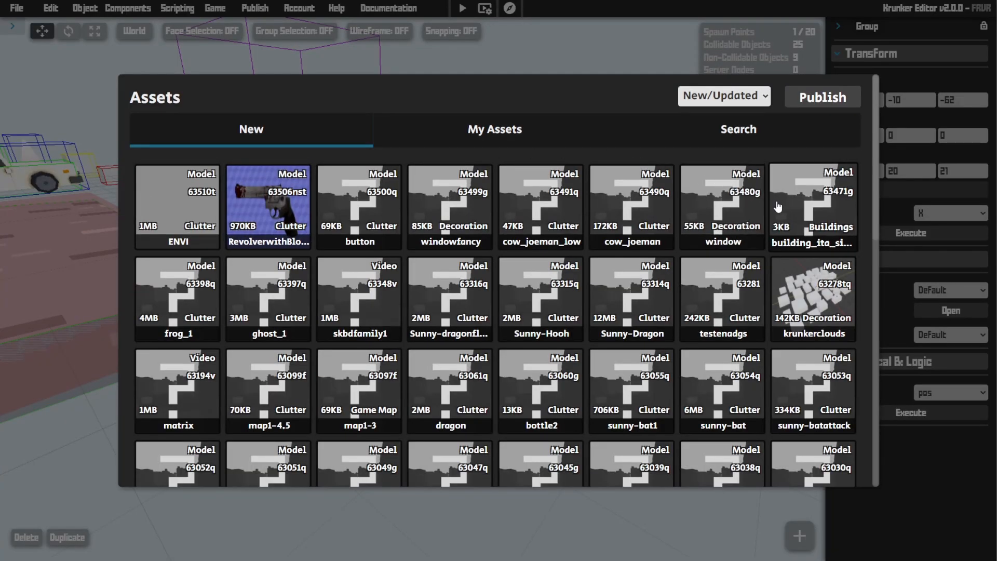
pyautogui.scroll(-3, 777, 263)
pyautogui.click(704, 164)
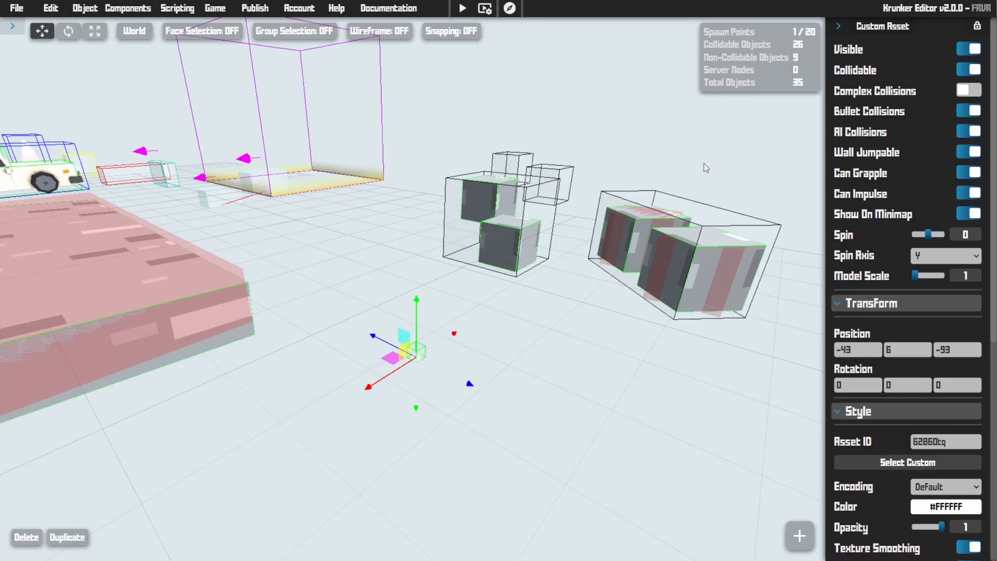
pyautogui.moveTo(703, 164); pyautogui.dragTo(613, 177, button='right')
pyautogui.press('w')
# - Show the Environment component's settings and add an Environment Zone at 9, -13, -77
pyautogui.moveTo(119, 14)
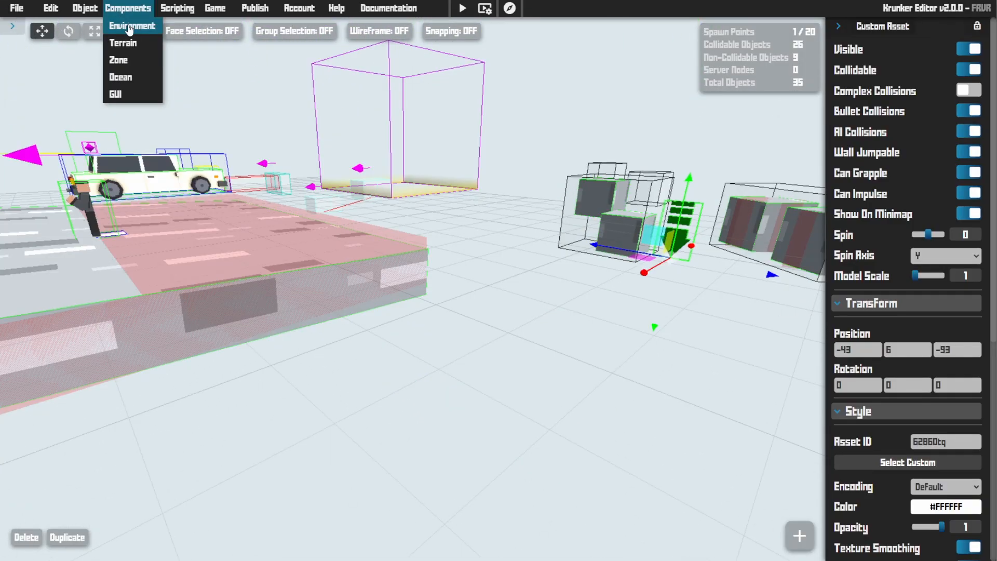
pyautogui.click(130, 27)
pyautogui.moveTo(85, 8)
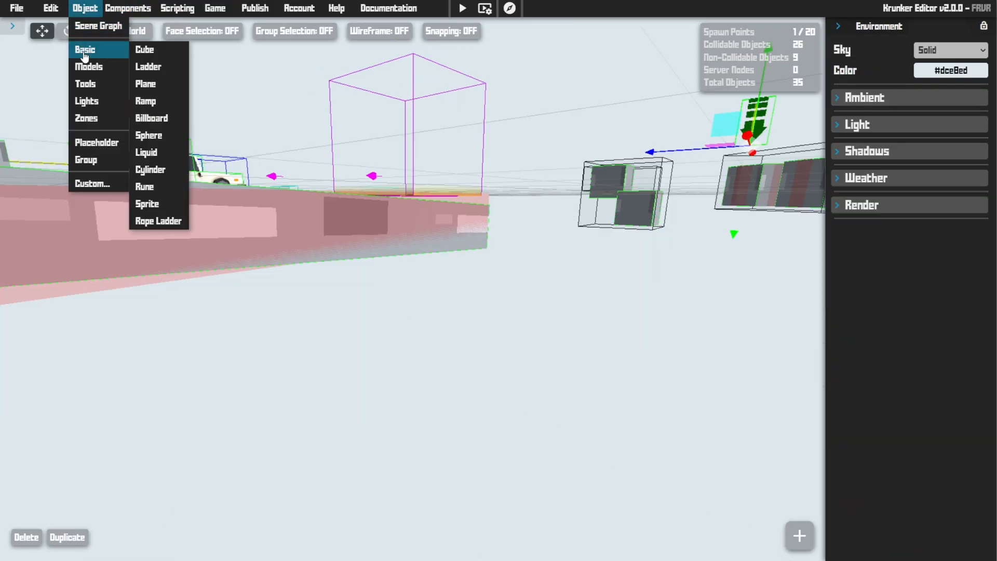
pyautogui.moveTo(97, 121)
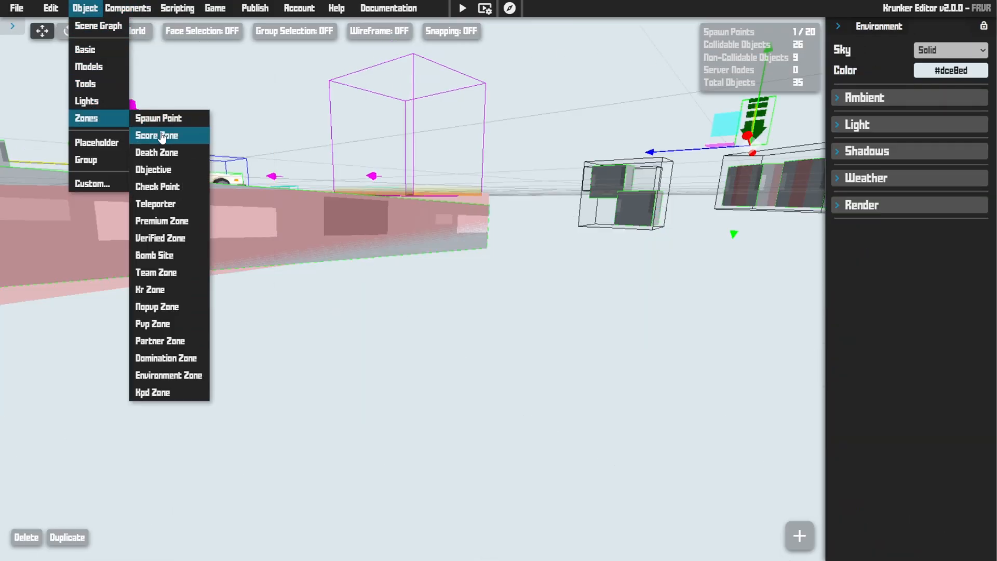
pyautogui.click(166, 374)
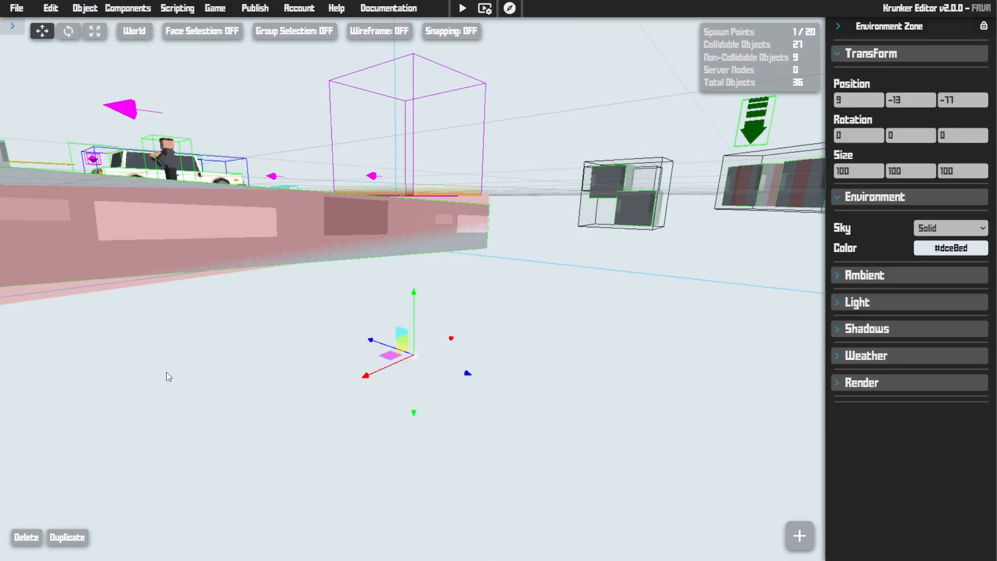
pyautogui.press('s')
pyautogui.moveTo(166, 376)
pyautogui.mouseDown(button='right')
pyautogui.moveTo(200, 405)
pyautogui.moveTo(156, 359)
pyautogui.mouseUp(button='right')
pyautogui.press('w')
pyautogui.moveTo(390, 306); pyautogui.dragTo(478, 303, button='right')
# - Inspect the environment zone's extent from several viewpoints and open its sky color for editing
pyautogui.moveTo(130, 19)
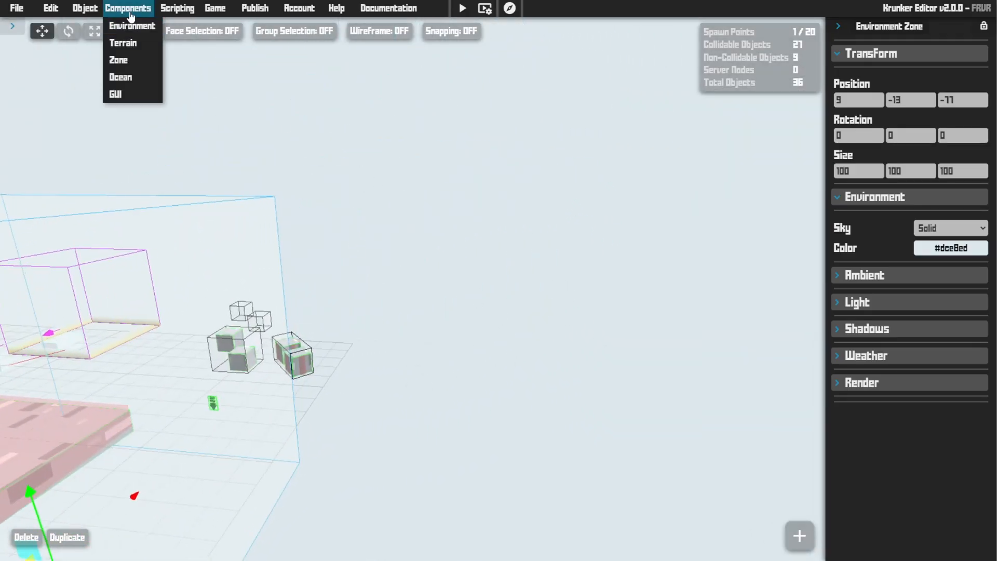
pyautogui.moveTo(530, 223)
pyautogui.mouseDown(button='right')
pyautogui.moveTo(483, 192)
pyautogui.moveTo(491, 234)
pyautogui.moveTo(529, 223)
pyautogui.mouseUp(button='right')
pyautogui.press('s')
pyautogui.moveTo(547, 185); pyautogui.dragTo(452, 169, button='right')
pyautogui.press('w')
pyautogui.press('w')
pyautogui.press('s')
pyautogui.press('w')
pyautogui.moveTo(699, 237); pyautogui.dragTo(771, 238, button='right')
pyautogui.press('d')
pyautogui.click(946, 248)
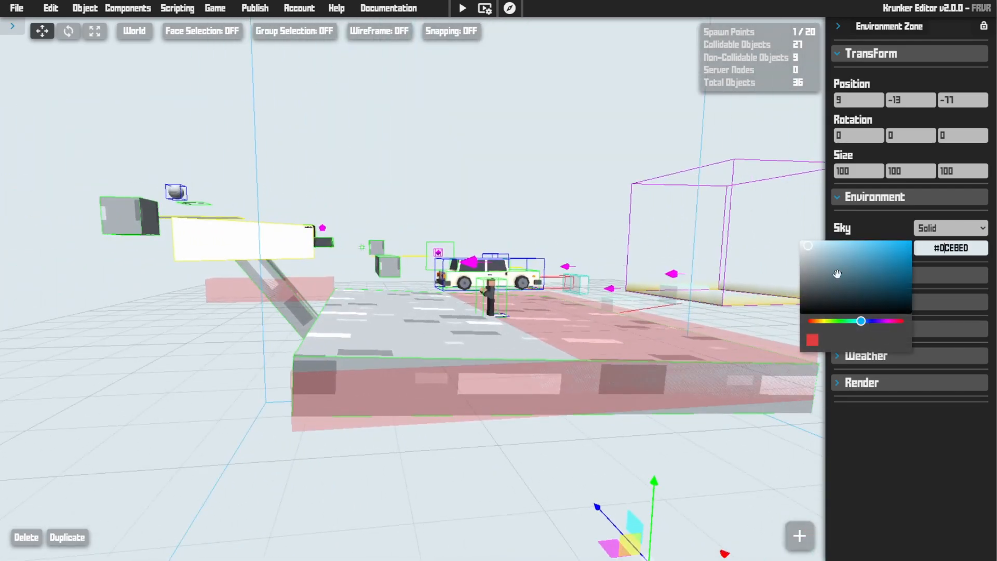
pyautogui.moveTo(565, 281); pyautogui.dragTo(769, 301, button='right')
pyautogui.press('w')
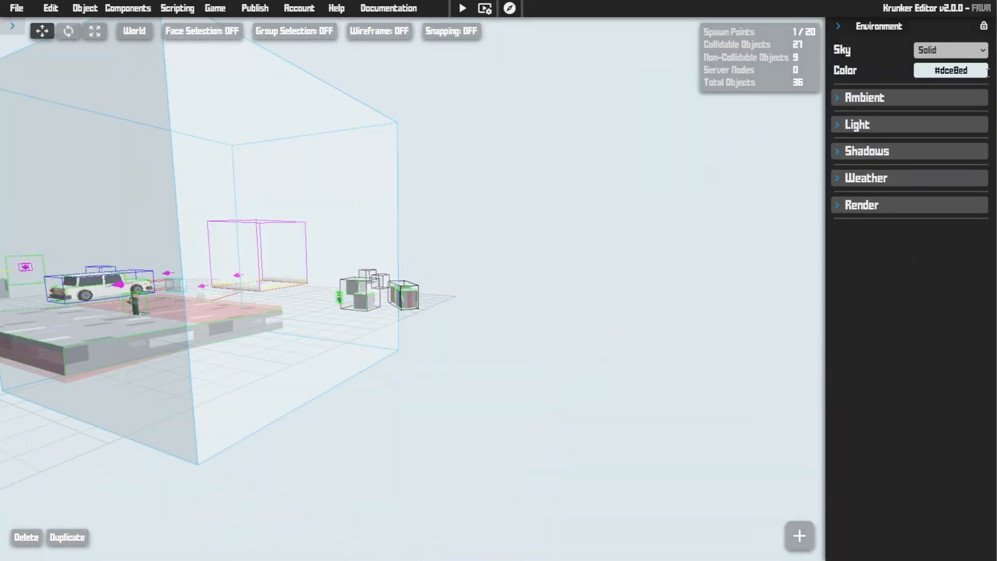
# - Change the environment's solid sky color to #A9BCC3 and switch the sky type to Gradient
pyautogui.click(966, 70)
pyautogui.moveTo(814, 73)
pyautogui.mouseDown()
pyautogui.moveTo(871, 122)
pyautogui.moveTo(832, 107)
pyautogui.moveTo(805, 70)
pyautogui.moveTo(814, 79)
pyautogui.mouseUp()
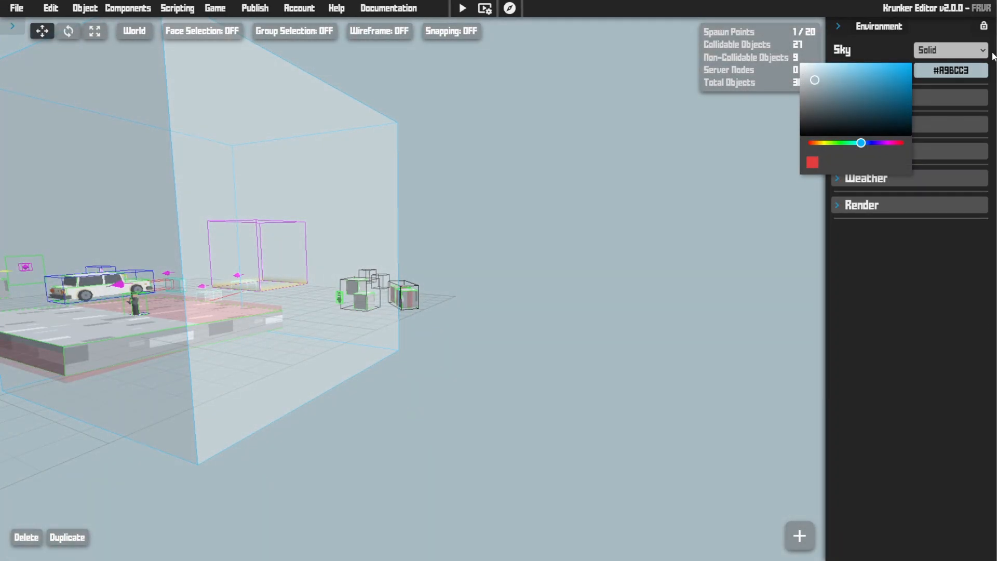
pyautogui.click(956, 54)
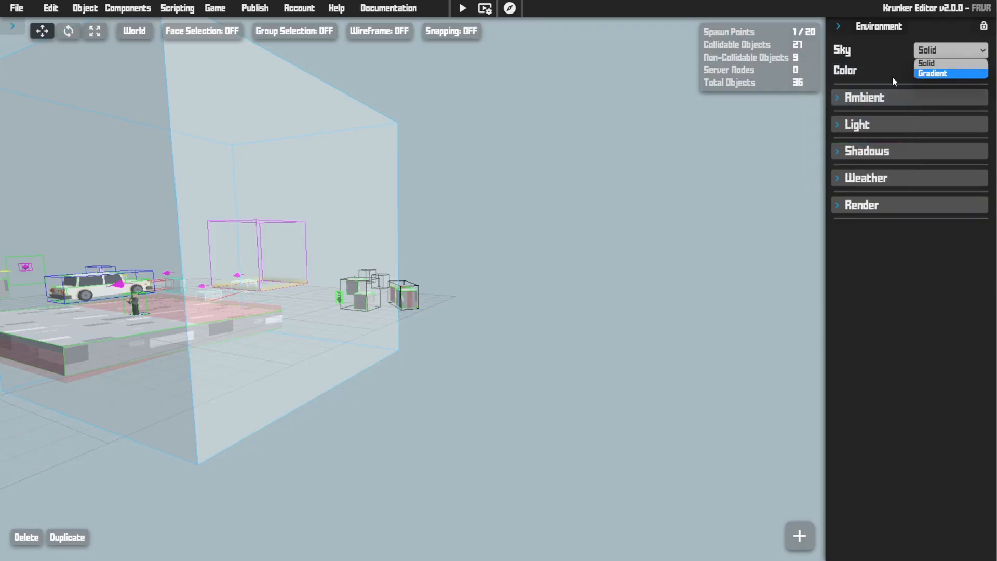
pyautogui.click(937, 73)
# - Try a dark sky gradient with Top #1C3B48 and Bottom #0F1E24
pyautogui.click(941, 92)
pyautogui.click(856, 132)
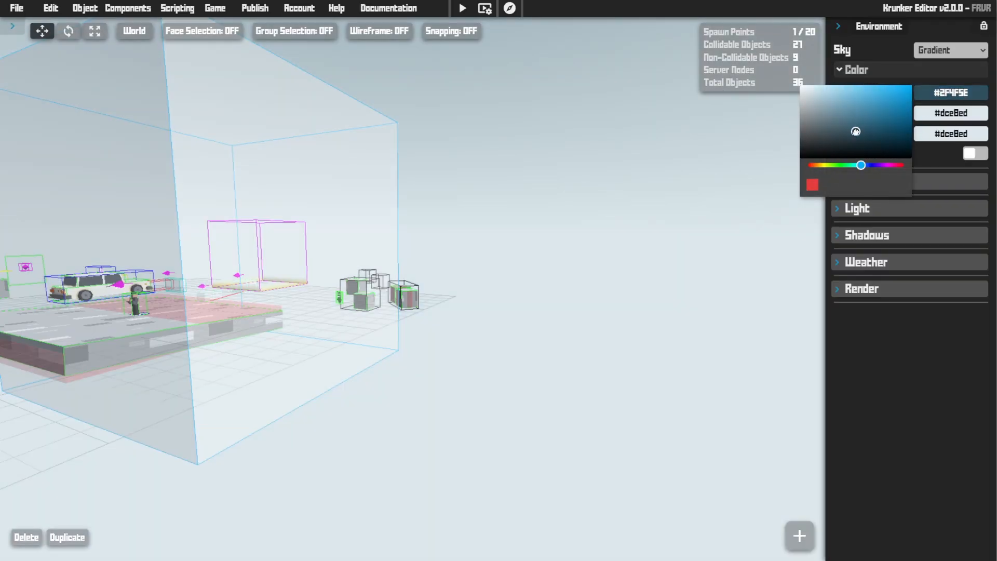
pyautogui.click(951, 139)
pyautogui.moveTo(849, 145); pyautogui.dragTo(864, 189)
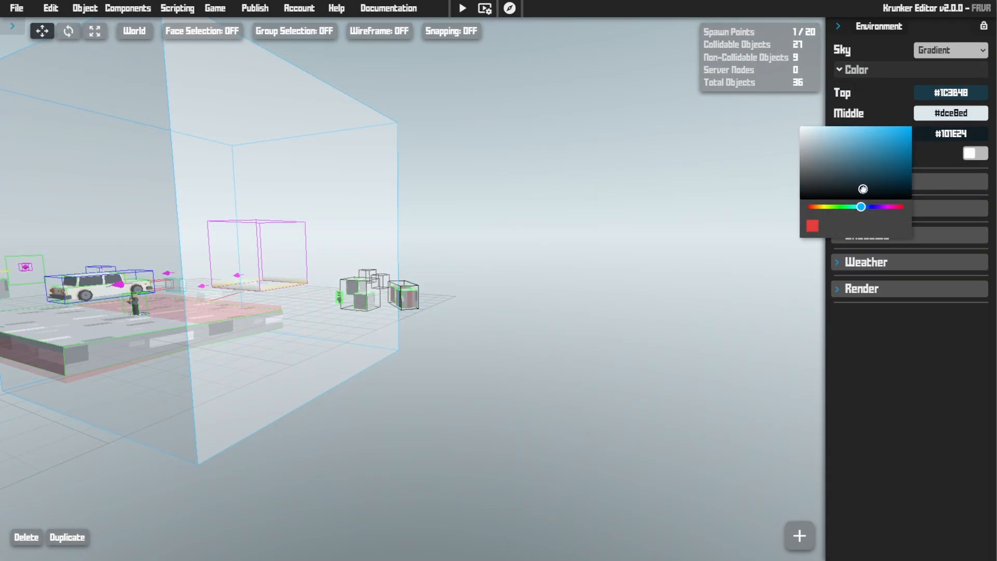
pyautogui.moveTo(623, 260); pyautogui.dragTo(537, 281, button='right')
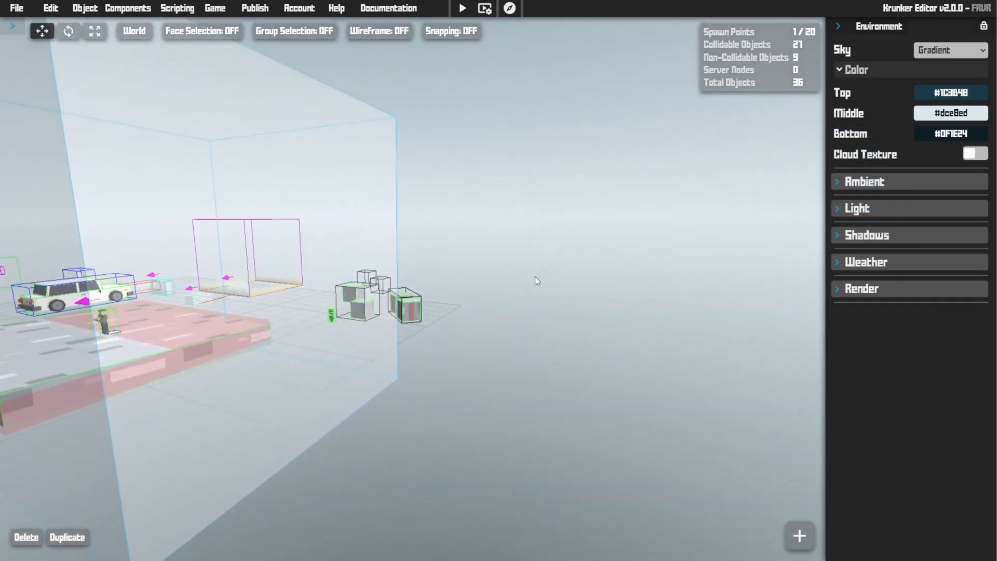
# - Try the Cloud Texture on the sky with its speed at -6.8
pyautogui.click(968, 154)
pyautogui.moveTo(601, 279); pyautogui.dragTo(654, 364, button='right')
pyautogui.press('w')
pyautogui.moveTo(933, 253); pyautogui.dragTo(929, 255)
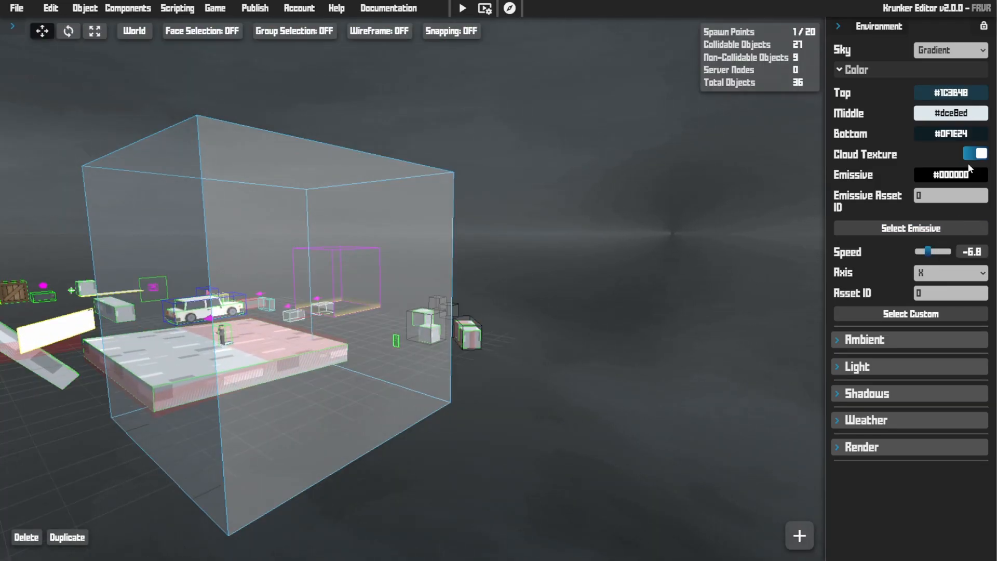
# - Review the environment's Ambient settings and the available ambient sounds
pyautogui.click(839, 182)
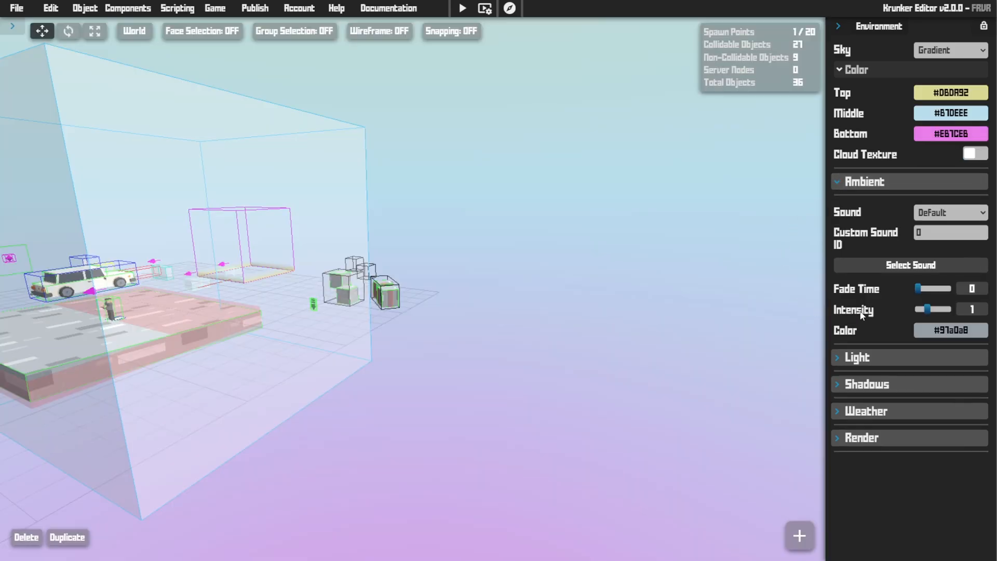
pyautogui.click(954, 213)
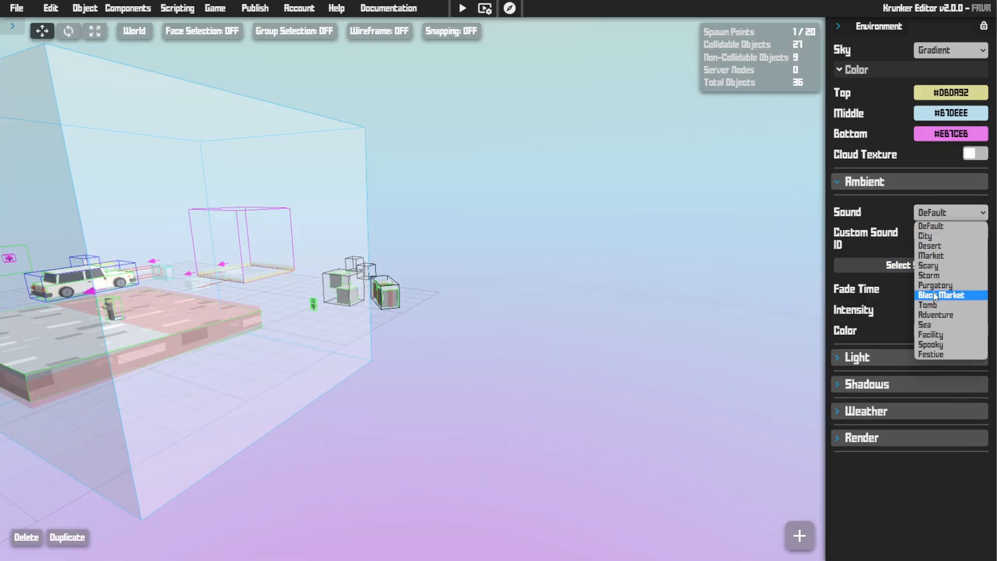
pyautogui.click(952, 211)
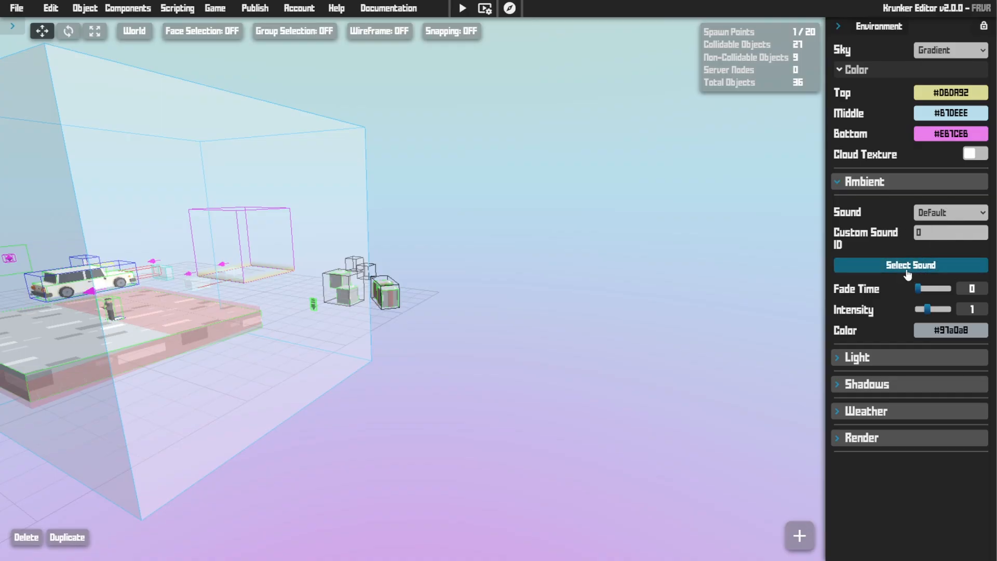
# - Expand the environment's Light and Angle settings, and set the light's distance to 473 and intensity to 2.1
pyautogui.click(902, 365)
pyautogui.moveTo(790, 345); pyautogui.dragTo(580, 465, button='right')
pyautogui.press('s')
pyautogui.press('w')
pyautogui.press('s')
pyautogui.click(909, 448)
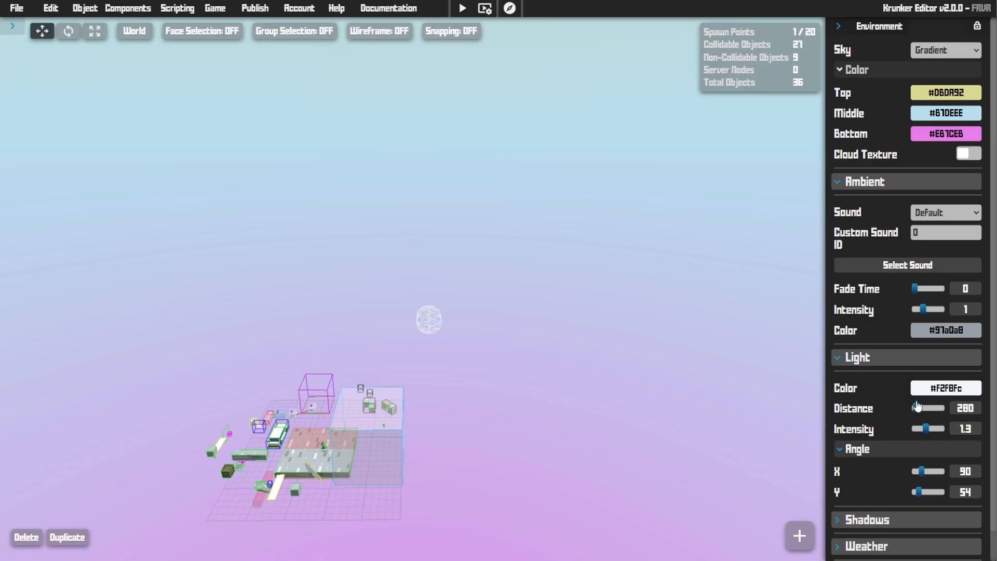
pyautogui.moveTo(927, 430); pyautogui.dragTo(934, 430)
pyautogui.moveTo(727, 411); pyautogui.dragTo(702, 475, button='right')
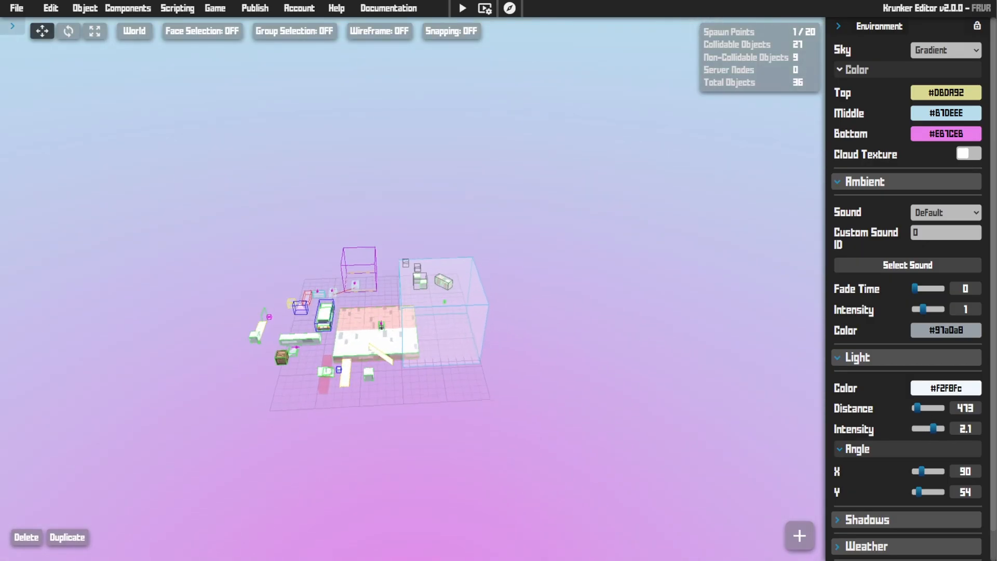
# - Set the environment light's intensity to 1.1 and its angle to X 82 and Y 68
pyautogui.moveTo(645, 405); pyautogui.dragTo(591, 419, button='right')
pyautogui.press('w')
pyautogui.moveTo(934, 431)
pyautogui.mouseDown()
pyautogui.moveTo(907, 431)
pyautogui.moveTo(941, 426)
pyautogui.moveTo(918, 429)
pyautogui.moveTo(926, 427)
pyautogui.mouseUp()
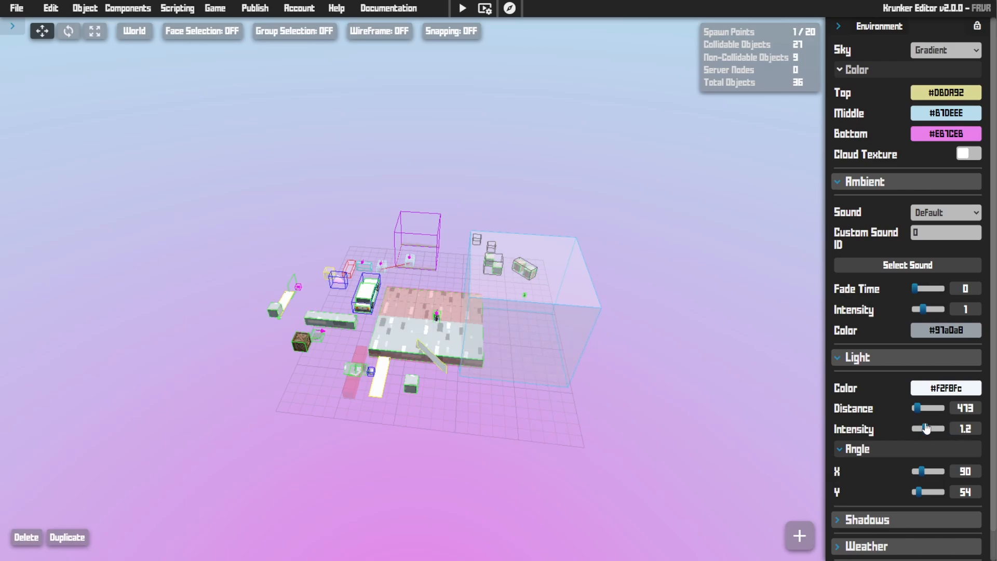
pyautogui.moveTo(925, 431)
pyautogui.mouseDown()
pyautogui.moveTo(917, 436)
pyautogui.moveTo(926, 436)
pyautogui.mouseUp()
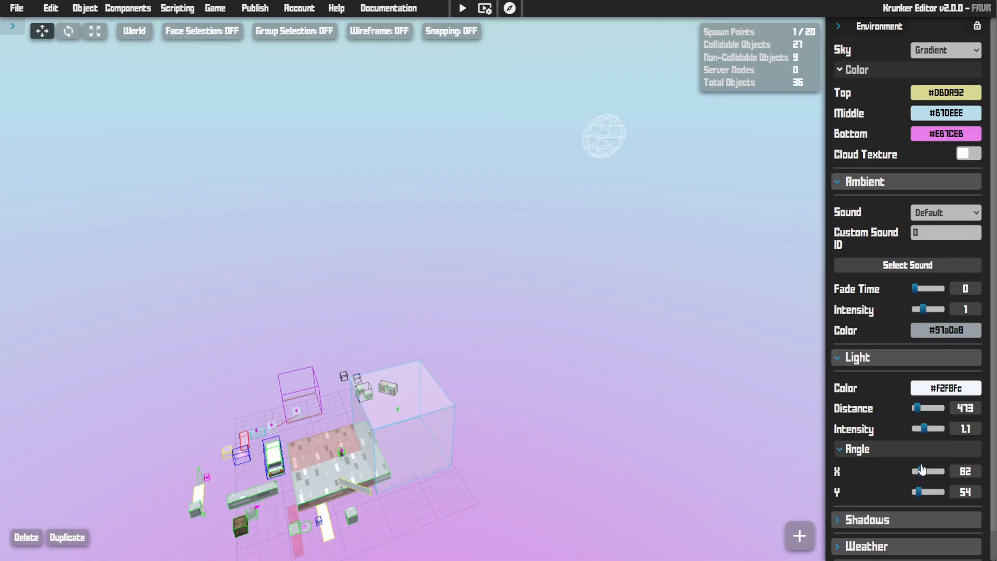
# - Try a fog distance of 10 in the Weather settings and set it to 1400
pyautogui.scroll(-1, 857, 493)
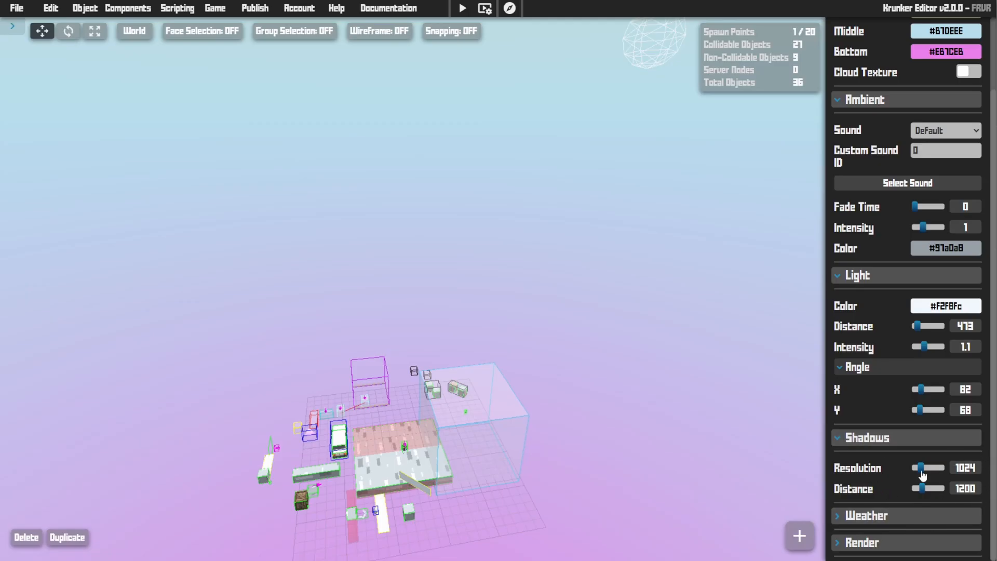
pyautogui.scroll(-1, 863, 458)
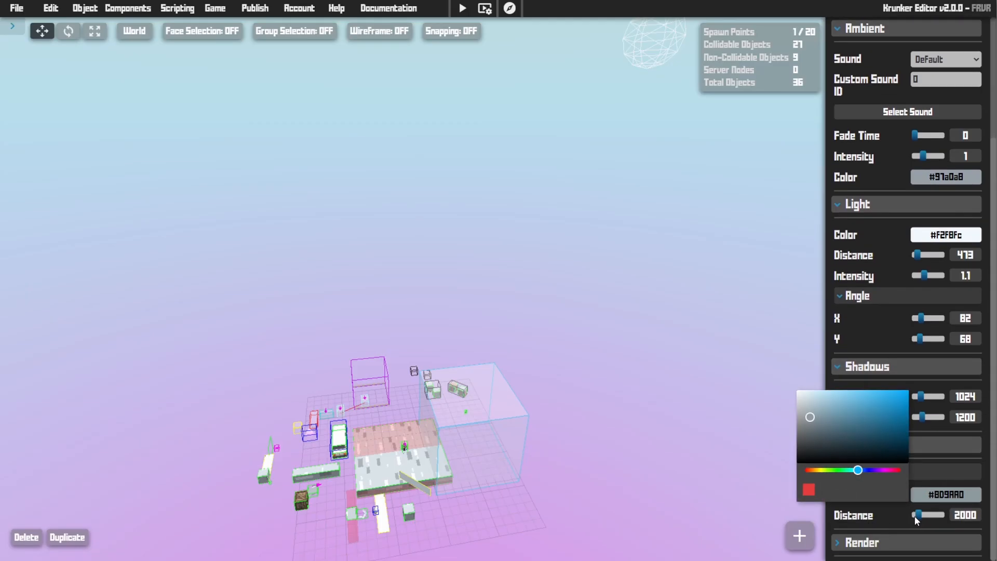
pyautogui.click(916, 515)
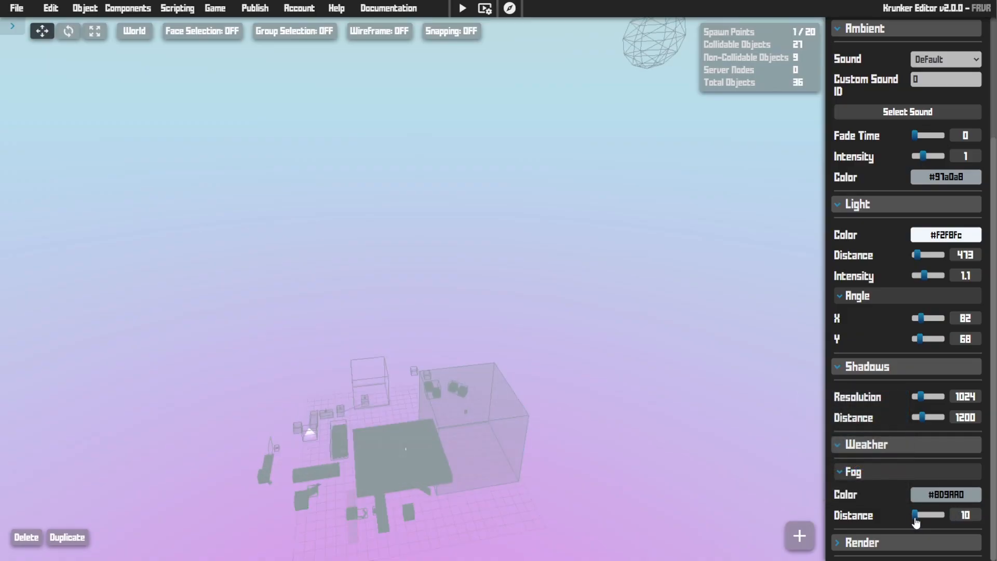
pyautogui.moveTo(916, 522); pyautogui.dragTo(918, 523)
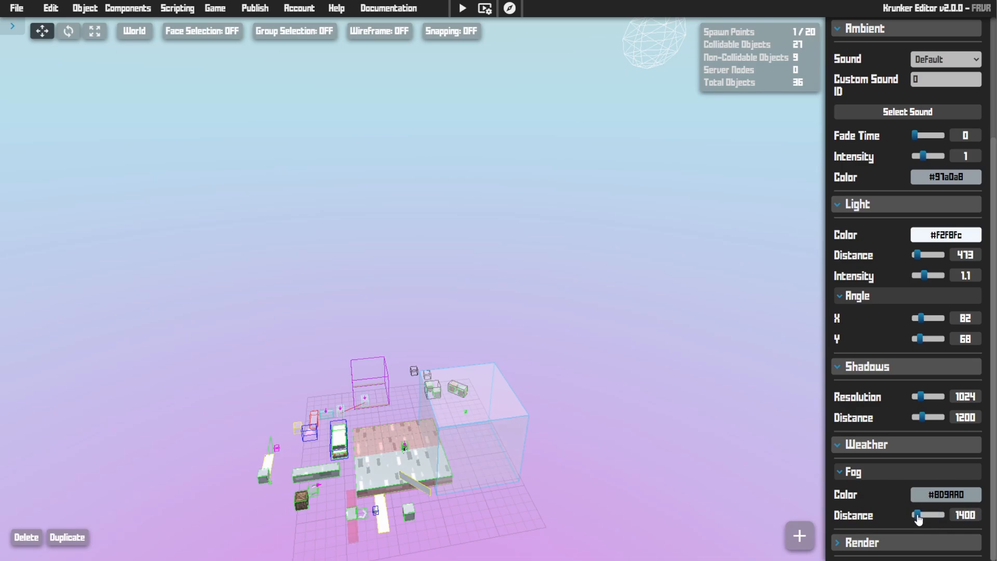
# - Set the fog distance to 2561 and its color to #7F9296, and expand the environment's Render settings
pyautogui.moveTo(917, 517); pyautogui.dragTo(919, 520)
pyautogui.click(927, 495)
pyautogui.click(891, 452)
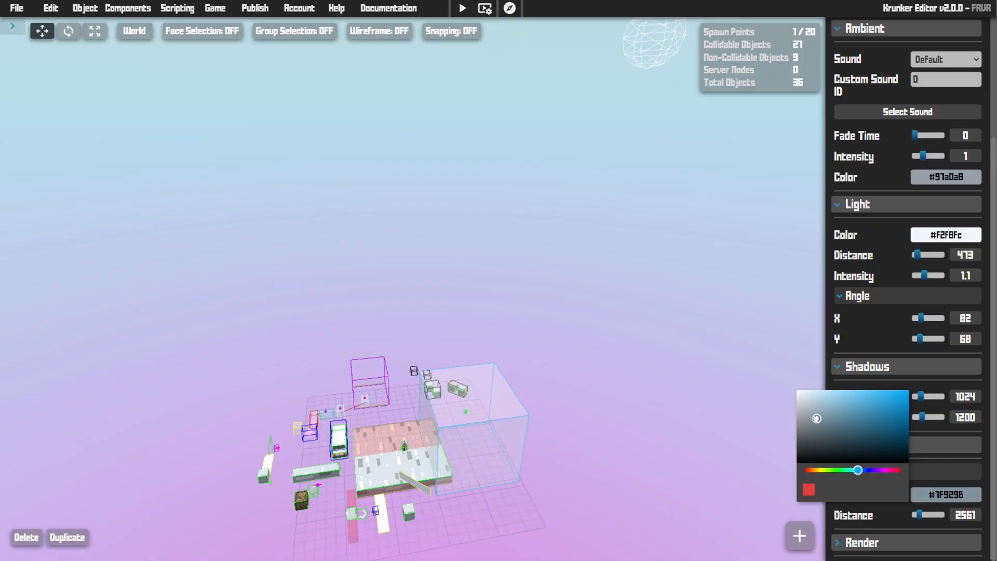
pyautogui.click(862, 543)
pyautogui.scroll(-2, 949, 515)
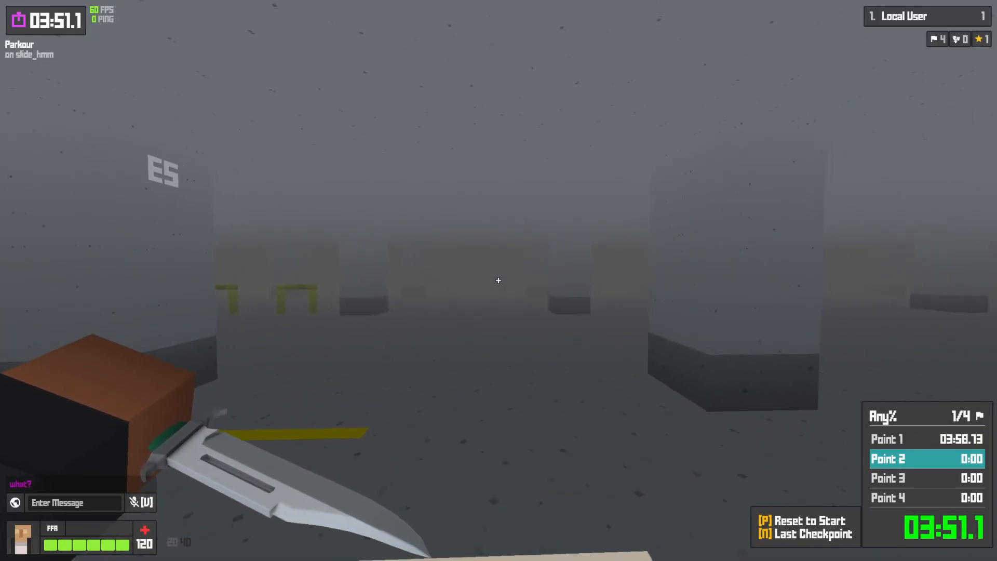
# - Walk through the slide_hmm parkour map to examine its fog and weather effects
pyautogui.press('w')
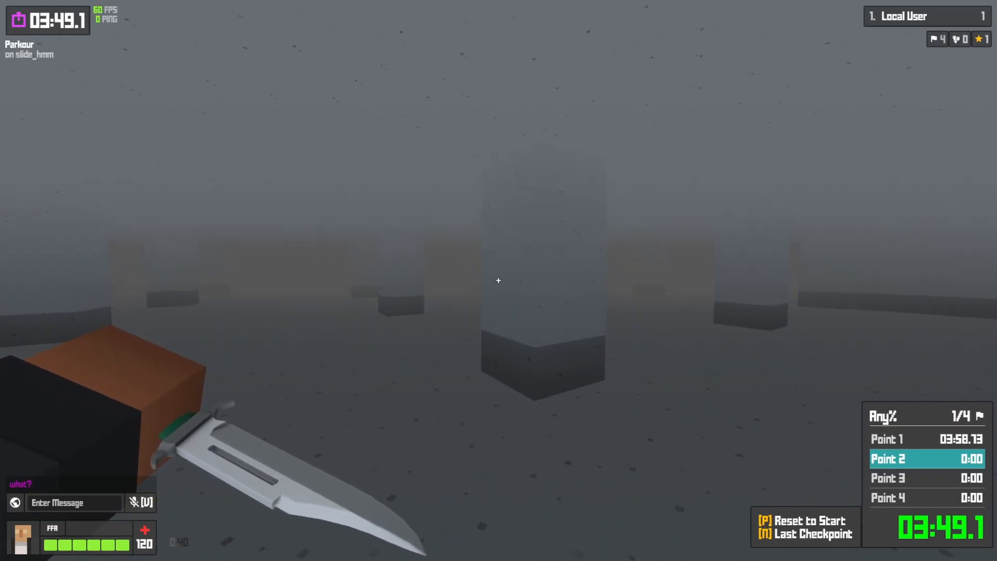
pyautogui.press('w')
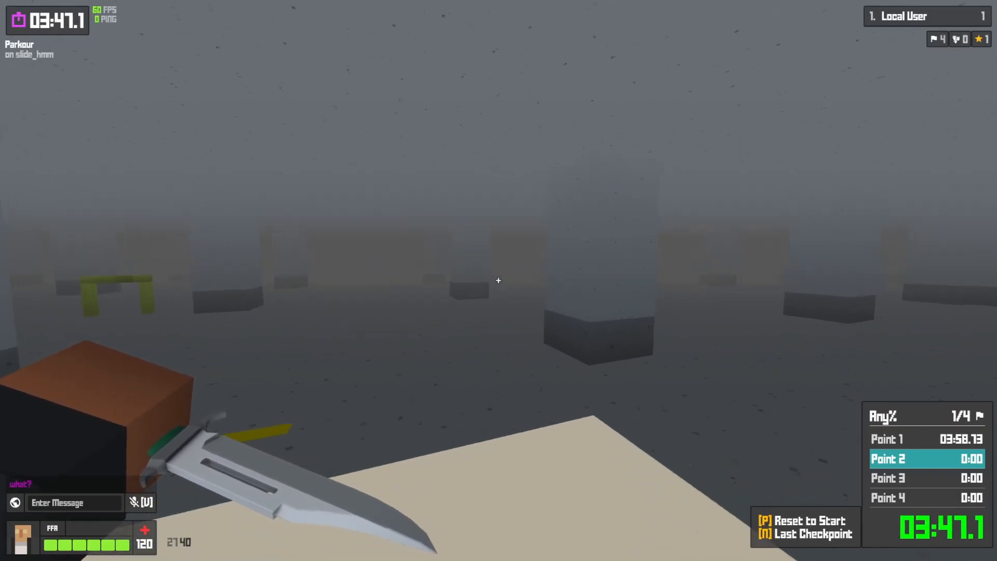
pyautogui.press('w')
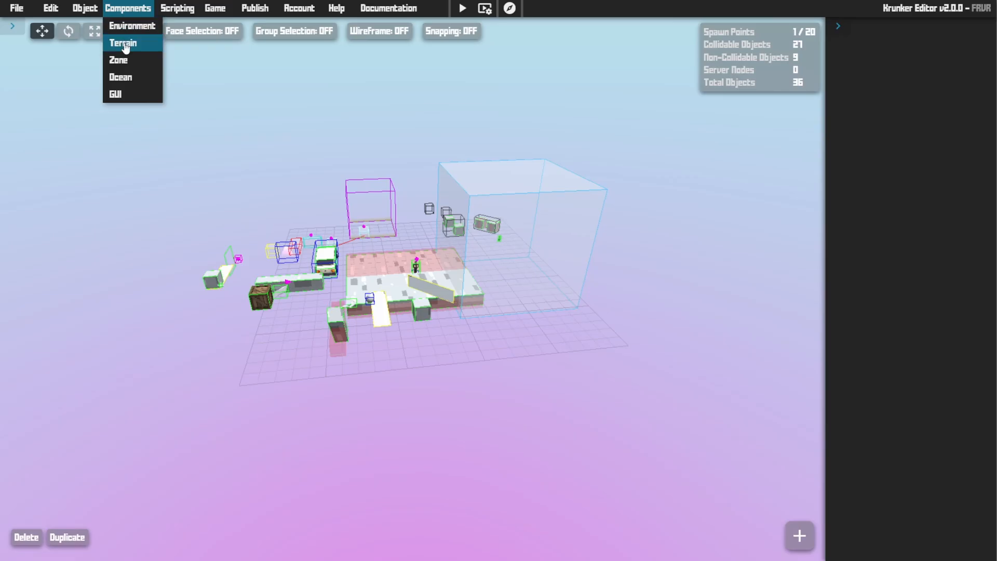
# - Open the Terrain component's settings and generate a random terrain seed
pyautogui.click(126, 46)
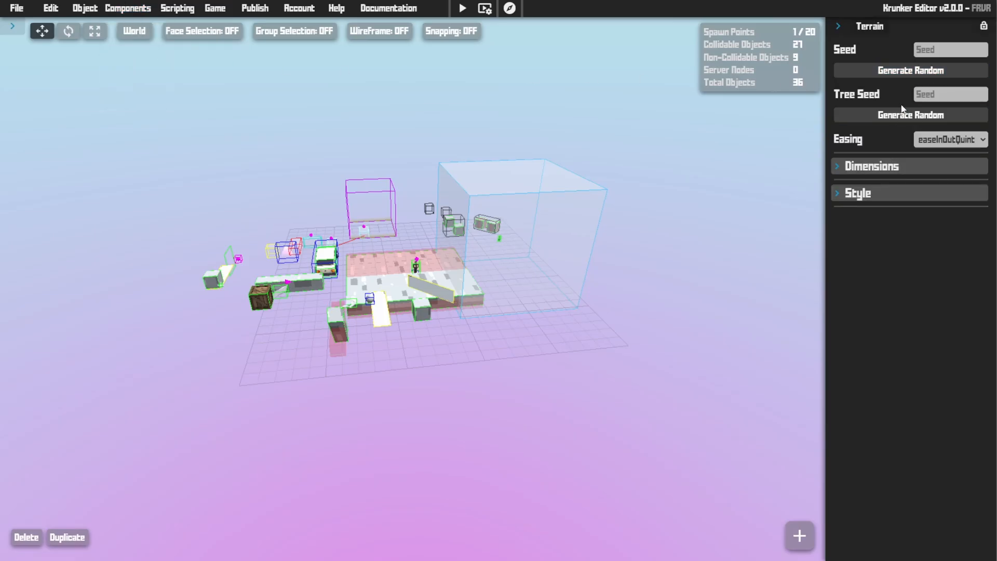
pyautogui.click(908, 71)
pyautogui.moveTo(514, 179); pyautogui.dragTo(218, 130, button='right')
# - Enable the map's Zone component, view its boundary around the map, and disable it
pyautogui.click(128, 8)
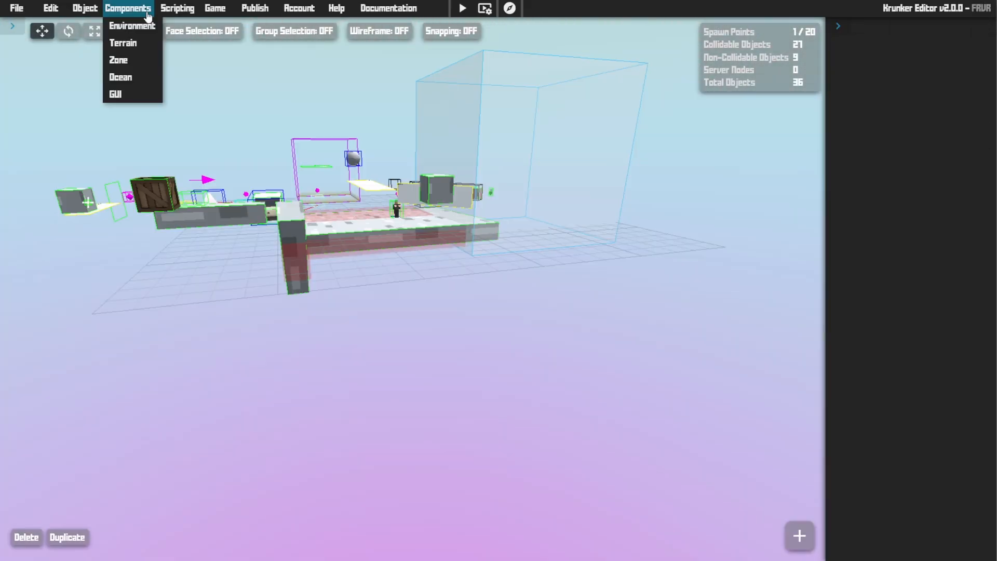
pyautogui.click(118, 60)
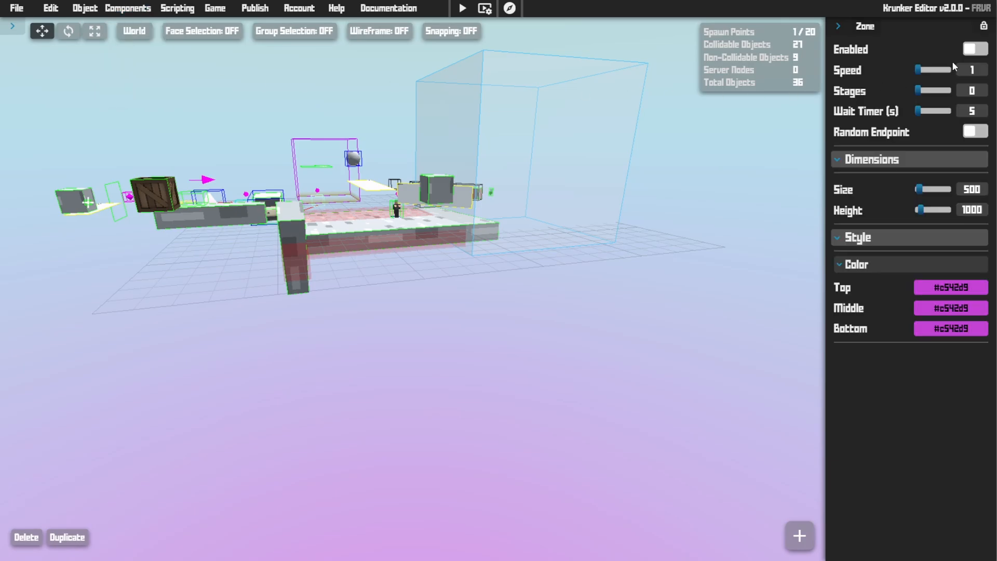
pyautogui.click(975, 50)
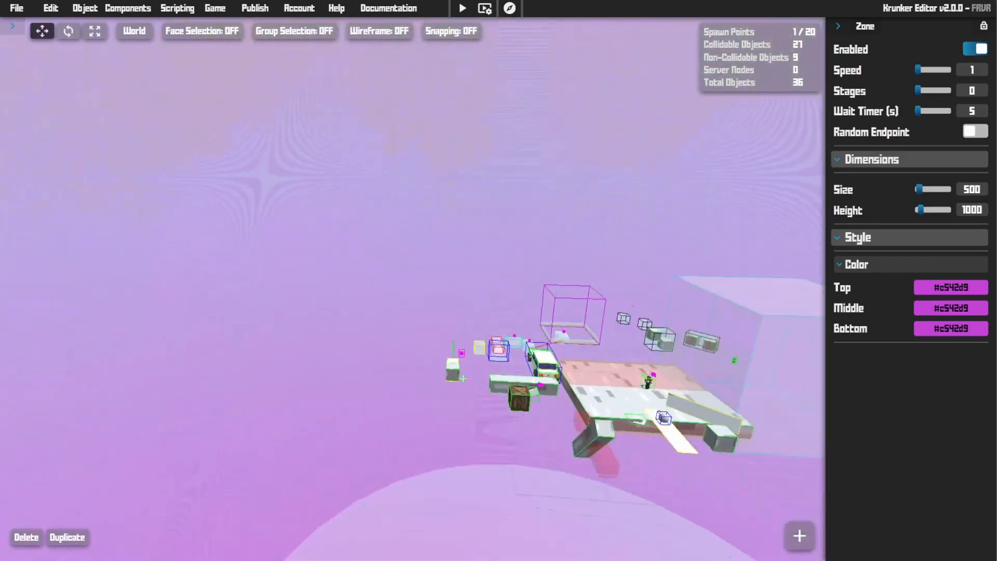
pyautogui.moveTo(413, 288); pyautogui.dragTo(546, 330, button='right')
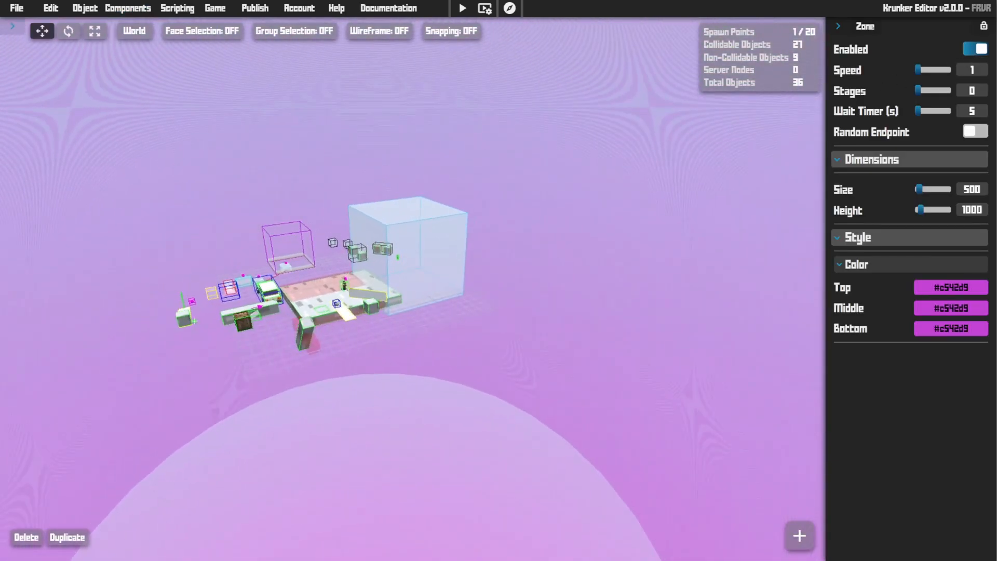
pyautogui.moveTo(540, 163); pyautogui.dragTo(457, 176, button='right')
pyautogui.press('w')
pyautogui.moveTo(527, 164)
pyautogui.mouseDown(button='right')
pyautogui.moveTo(442, 185)
pyautogui.moveTo(527, 164)
pyautogui.mouseUp(button='right')
pyautogui.click(975, 48)
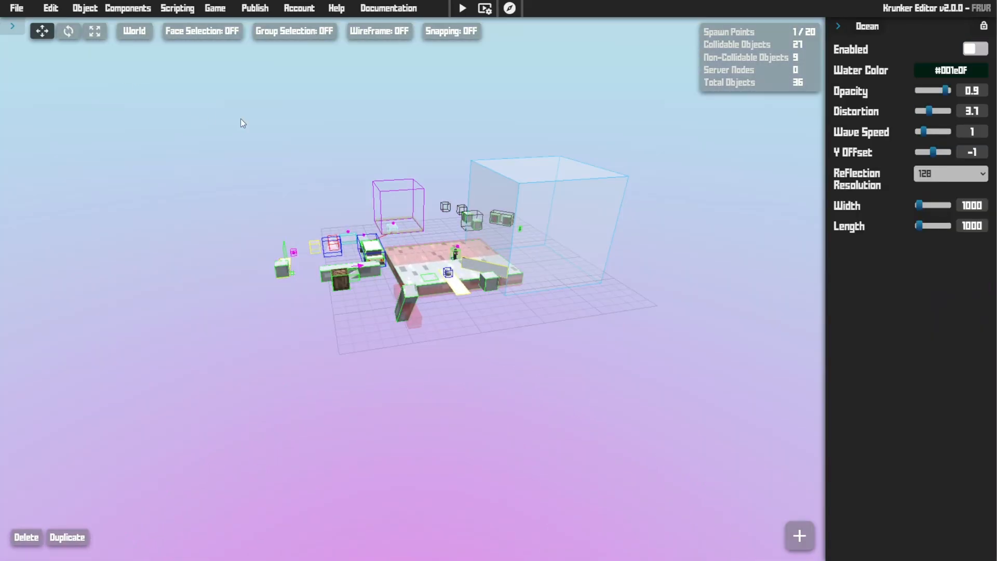
# - Enable the Ocean component and inspect the water around the map objects
pyautogui.click(976, 49)
pyautogui.moveTo(684, 174); pyautogui.dragTo(418, 174, button='right')
pyautogui.press('w')
pyautogui.press('w')
pyautogui.press('w')
pyautogui.press('w')
pyautogui.press('a')
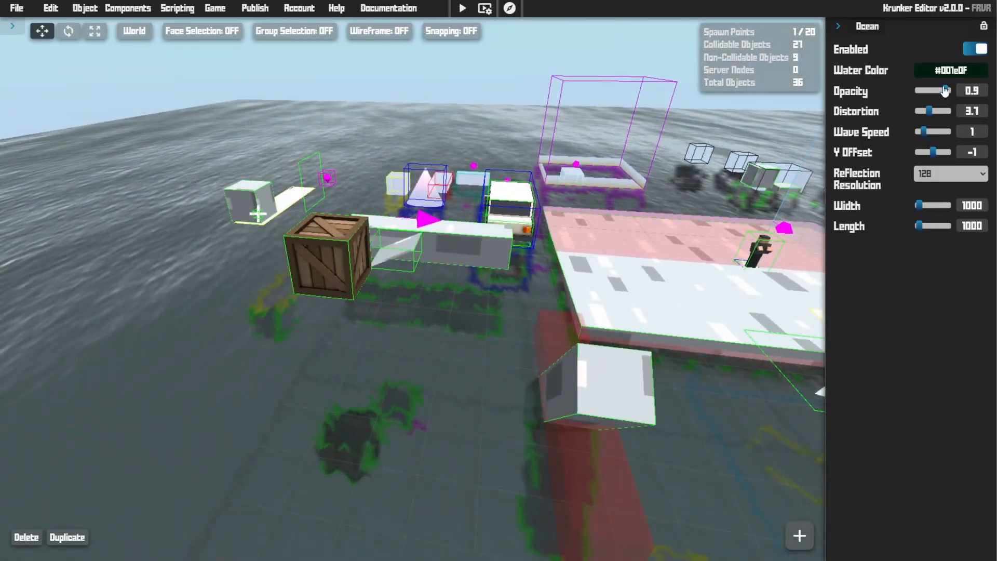
# - Set the ocean's reflection resolution to 256
pyautogui.click(944, 179)
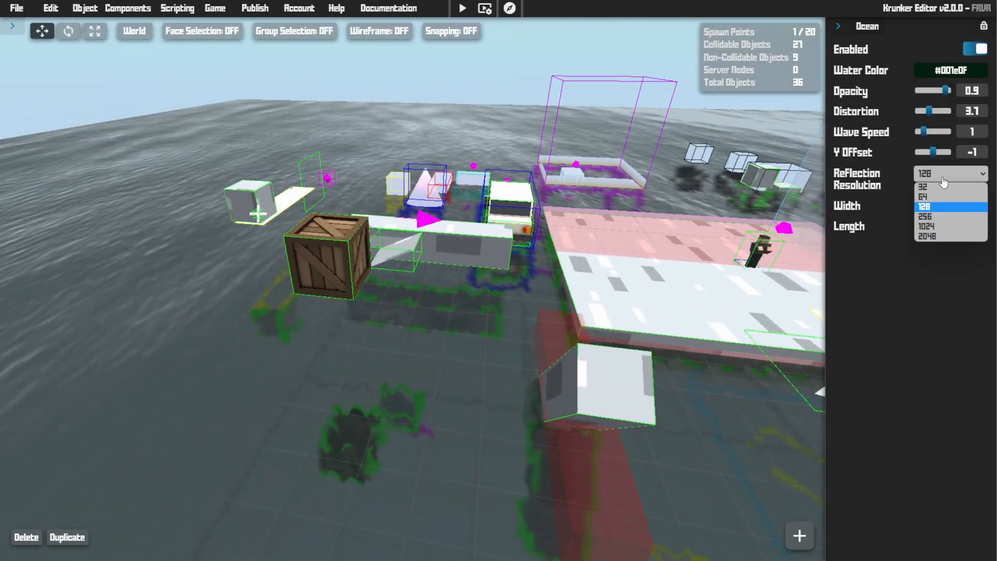
pyautogui.click(952, 235)
pyautogui.moveTo(555, 269); pyautogui.dragTo(387, 283, button='right')
pyautogui.press('w')
pyautogui.press('s')
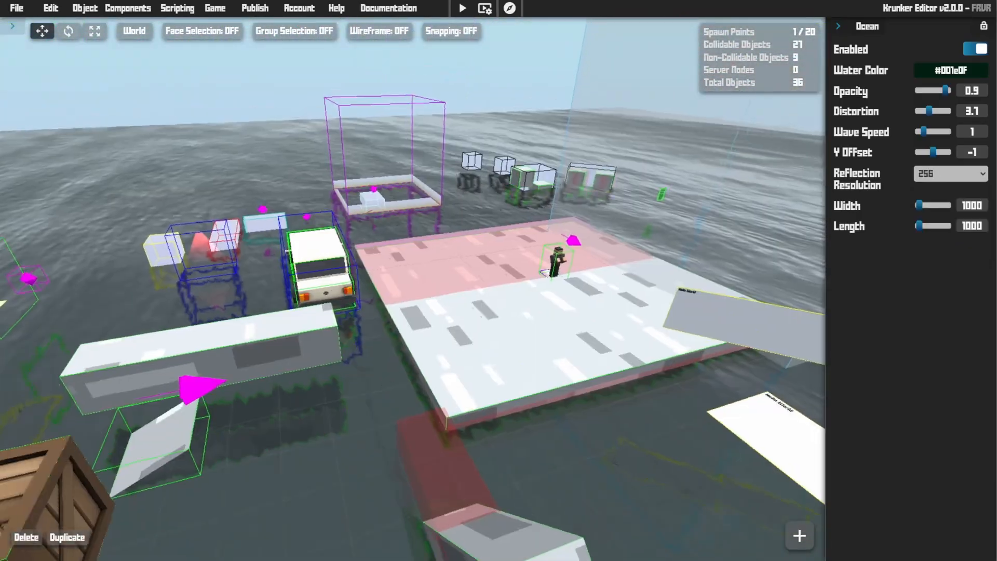
# - Examine the ocean's reflections and waves from different viewpoints around the map
pyautogui.press('s')
pyautogui.moveTo(416, 281); pyautogui.dragTo(344, 243, button='right')
pyautogui.press('s')
pyautogui.press('w')
pyautogui.press('d')
pyautogui.press('s')
pyautogui.moveTo(413, 281); pyautogui.dragTo(445, 289, button='right')
pyautogui.press('w')
pyautogui.press('s')
# - Add a Liquid object above the ocean and stretch it to about 101 by 96
pyautogui.moveTo(82, 9)
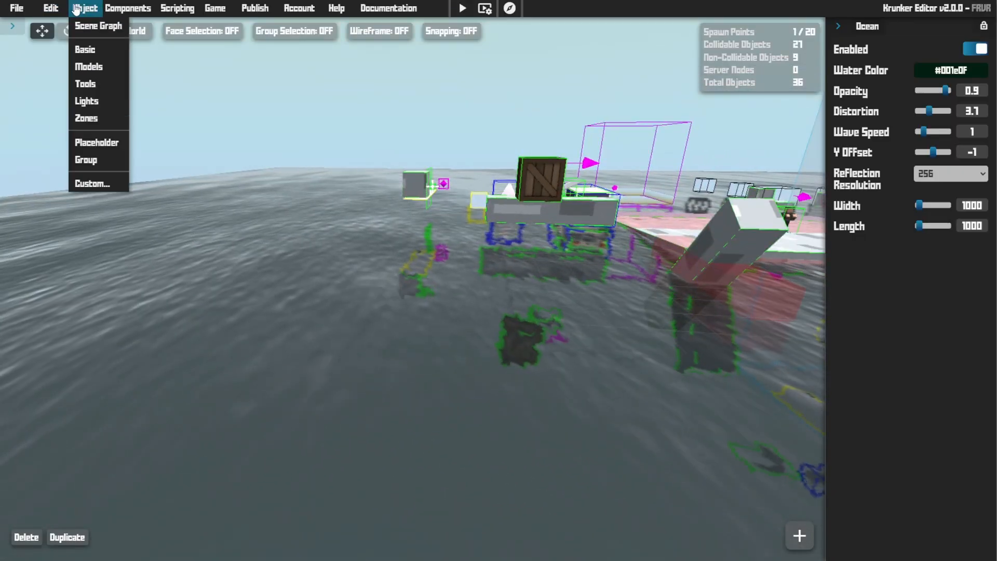
pyautogui.moveTo(91, 52)
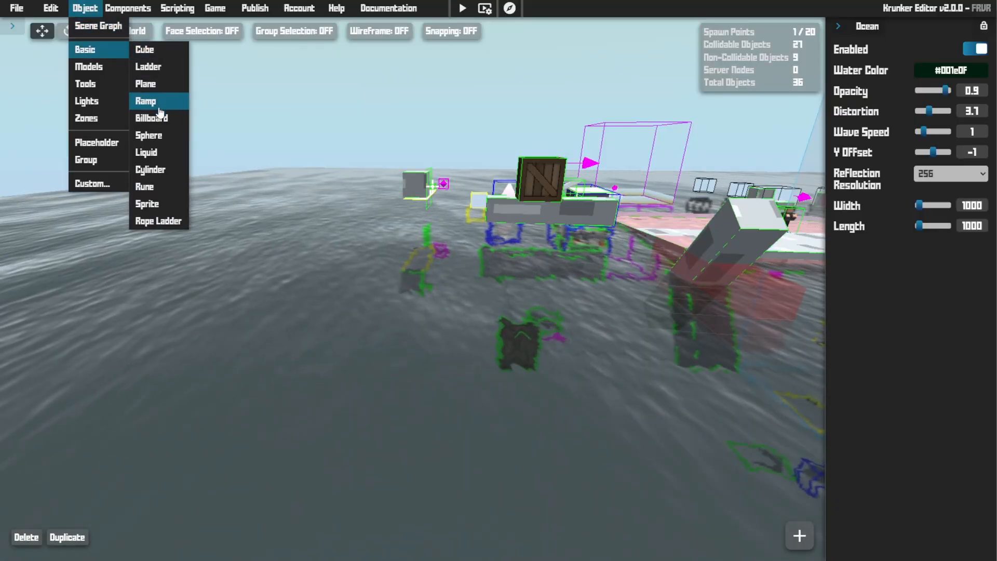
pyautogui.click(155, 152)
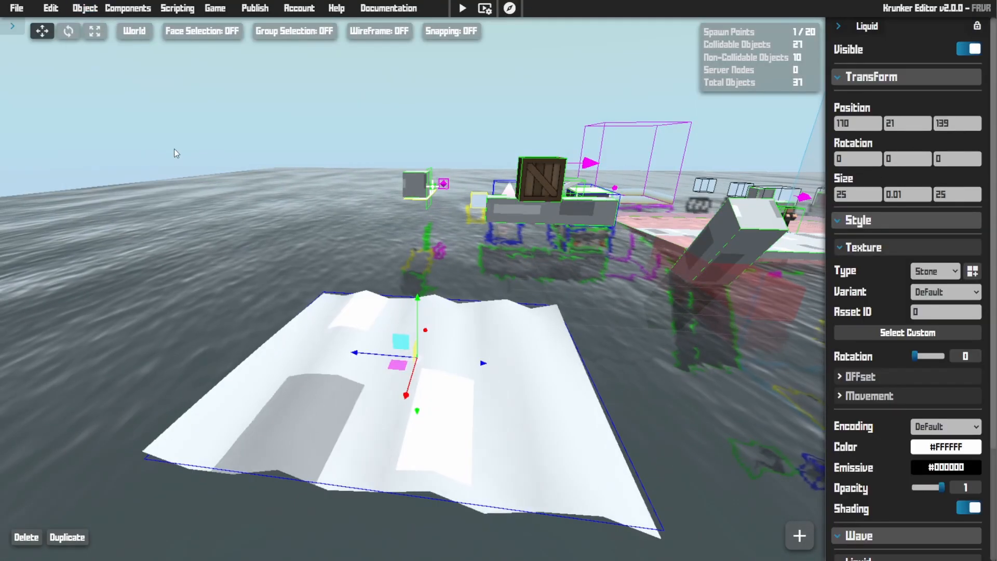
pyautogui.press('s')
pyautogui.moveTo(358, 284); pyautogui.dragTo(161, 254)
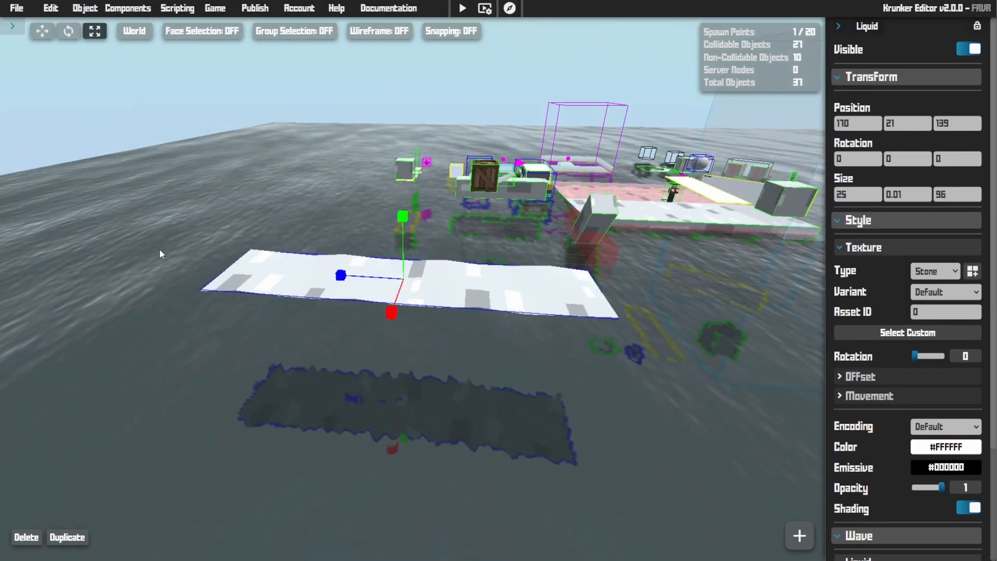
pyautogui.moveTo(392, 313); pyautogui.dragTo(393, 395)
pyautogui.moveTo(392, 312); pyautogui.dragTo(365, 373)
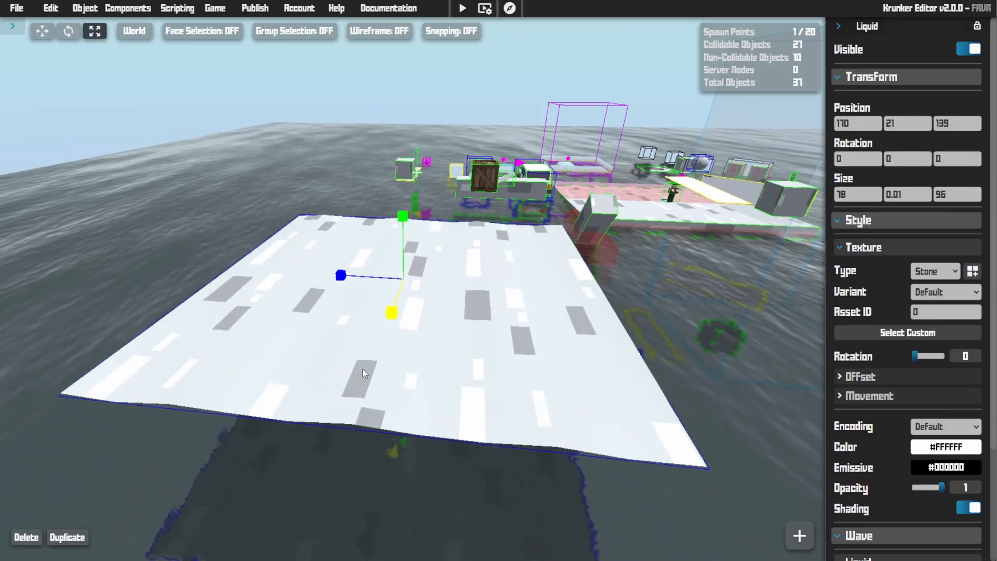
# - Give the liquid the Liquid Water texture, with color #C7C7C7 and emissive color #1B3234
pyautogui.click(973, 271)
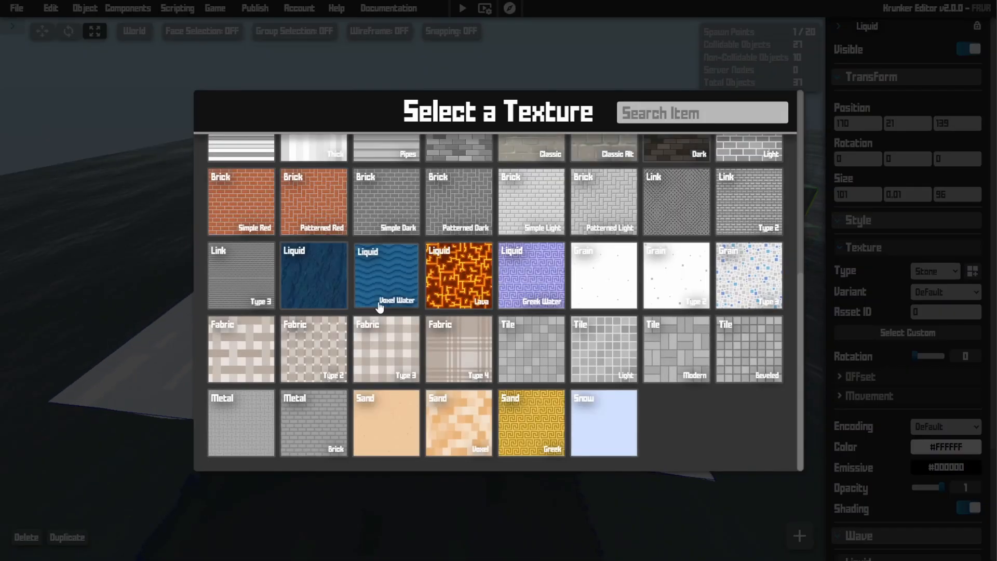
pyautogui.click(313, 280)
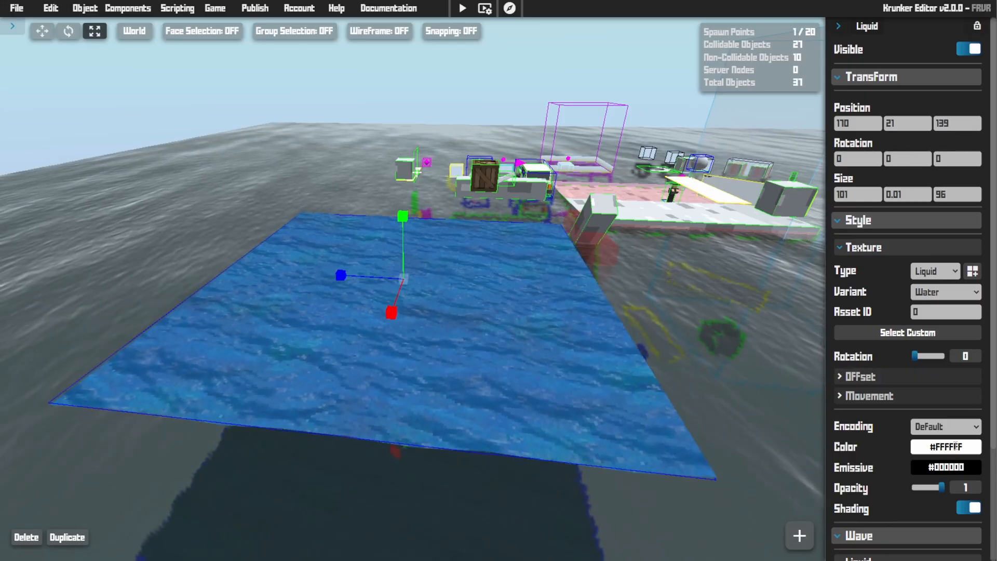
pyautogui.click(959, 446)
pyautogui.click(795, 455)
pyautogui.click(962, 468)
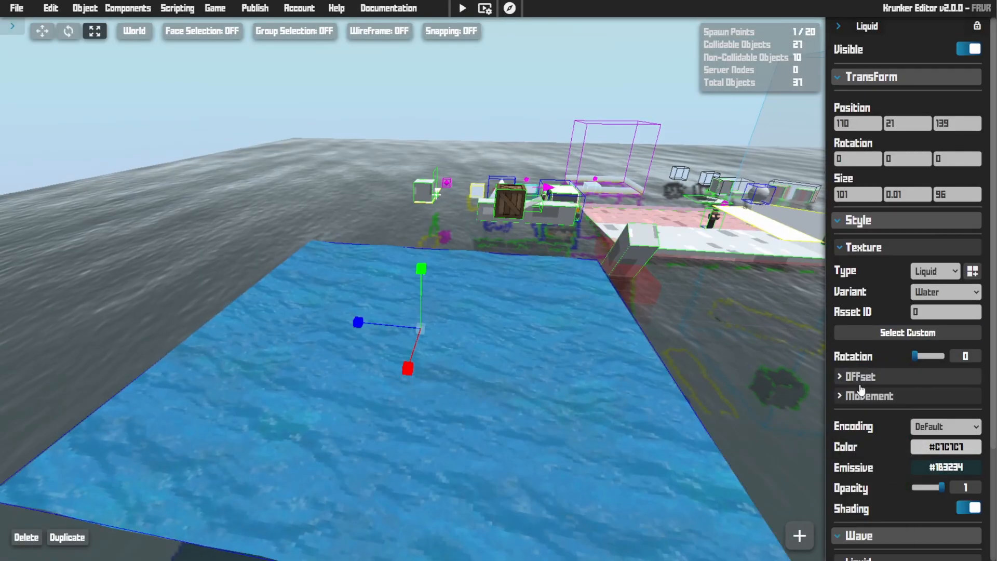
# - Set the liquid's wave speed to 2.3 and height to 1.7, and inspect the waves
pyautogui.scroll(-3, 861, 391)
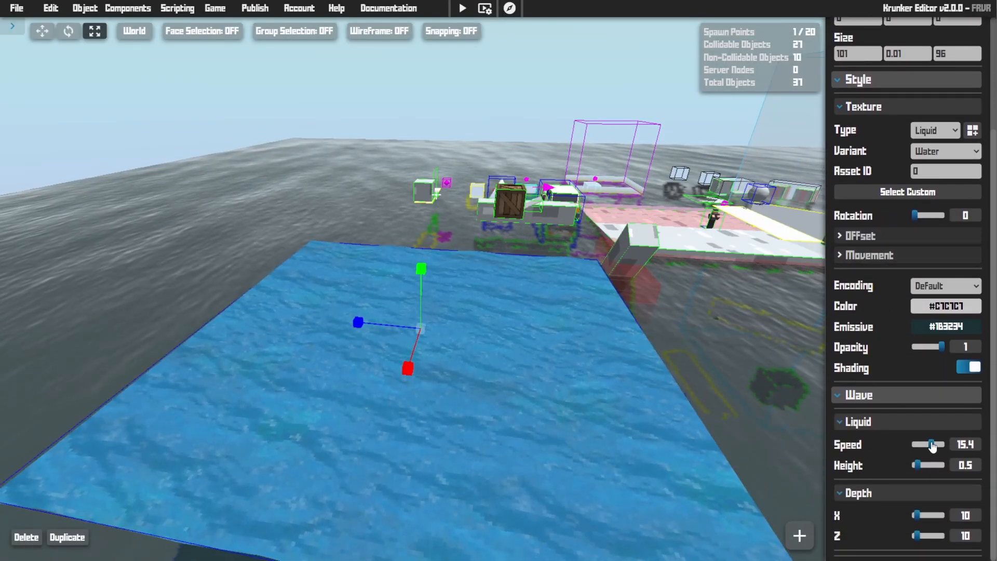
pyautogui.moveTo(936, 446); pyautogui.dragTo(925, 469)
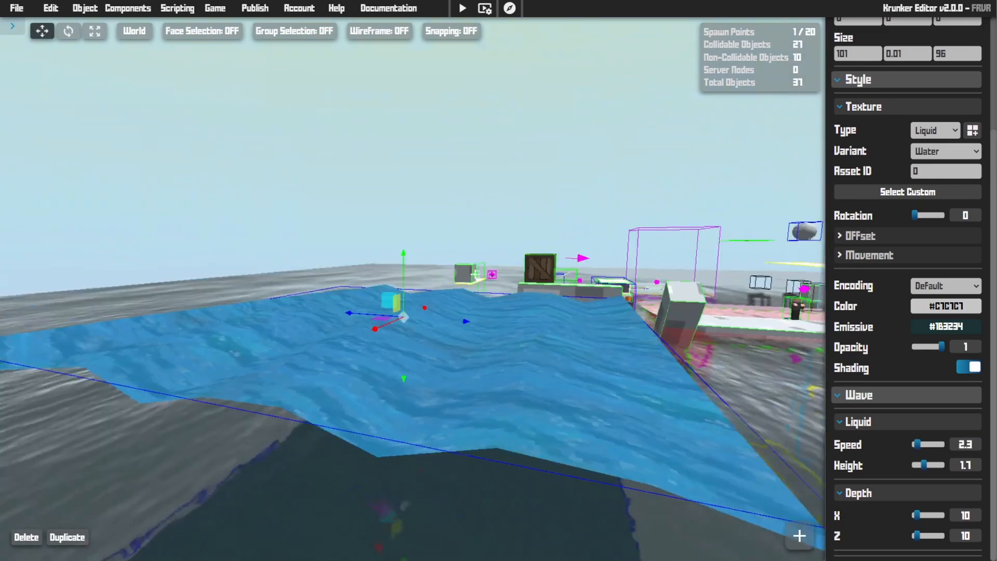
pyautogui.press('w')
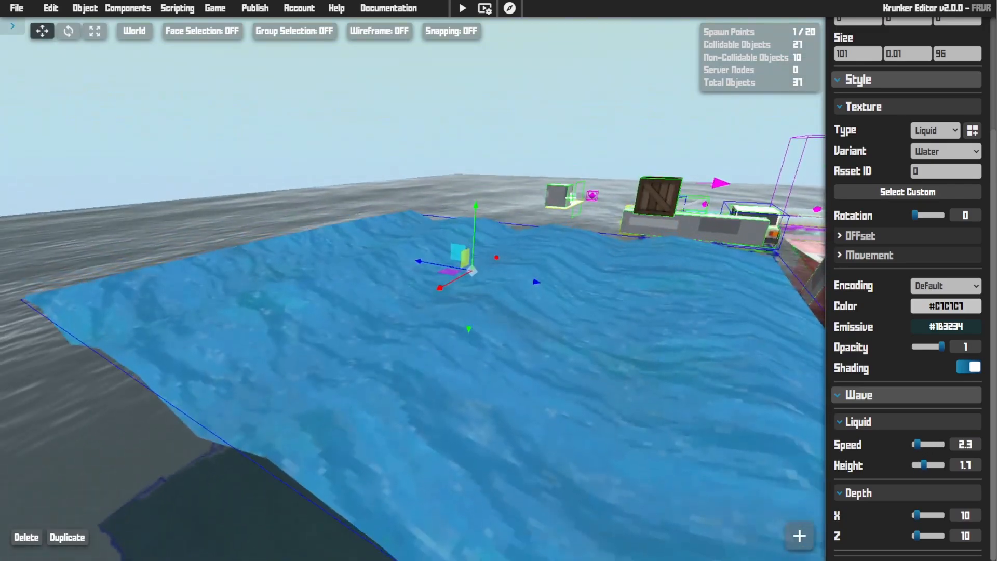
pyautogui.press('a')
pyautogui.press('w')
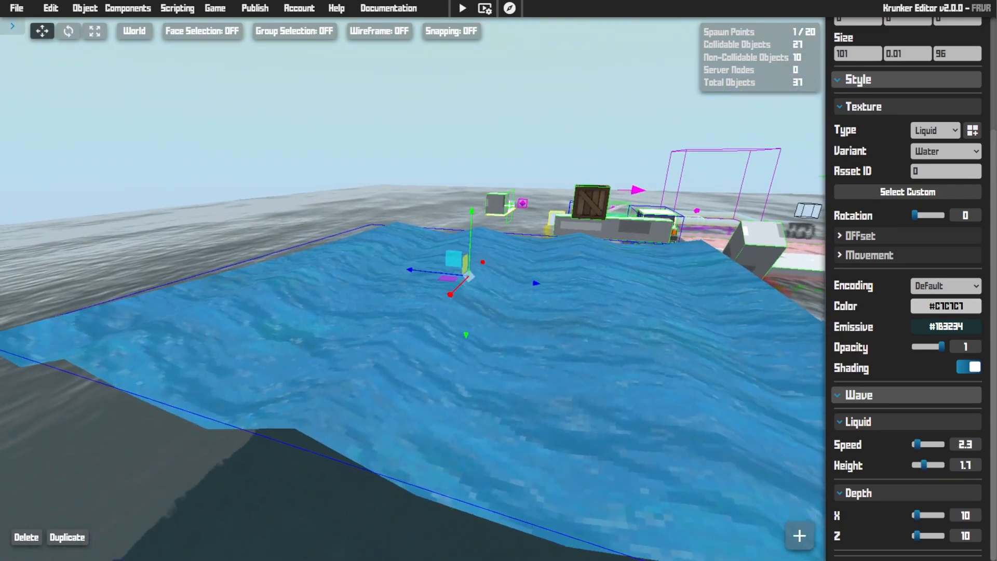
pyautogui.press('d')
pyautogui.press('w')
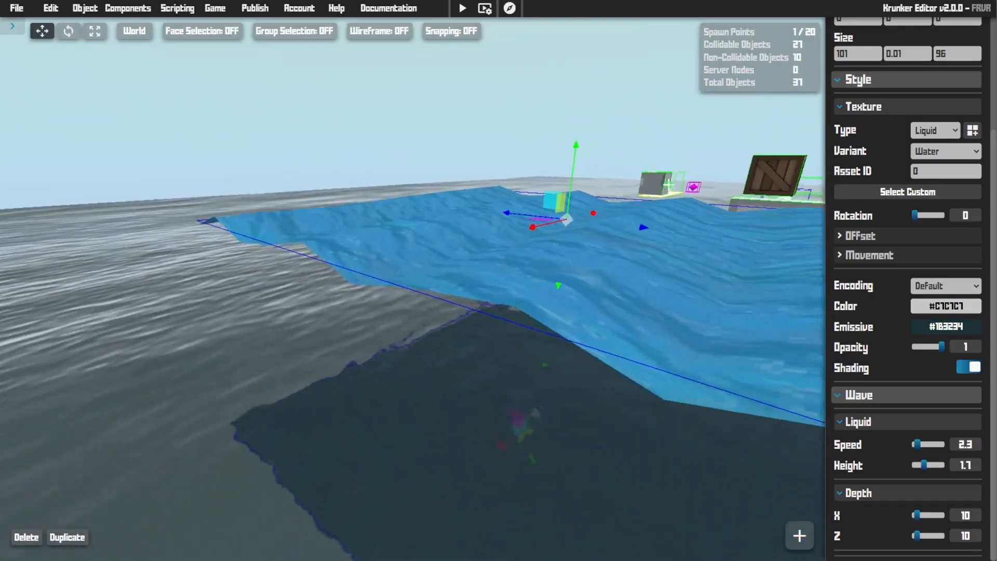
pyautogui.press('w')
pyautogui.moveTo(645, 372); pyautogui.dragTo(675, 385, button='right')
# - Add a plane beside the liquid, stretch it to about 55 by 101, and apply the Liquid Water texture
pyautogui.press('c')
pyautogui.press('s')
pyautogui.press('3')
pyautogui.moveTo(357, 240); pyautogui.dragTo(363, 291)
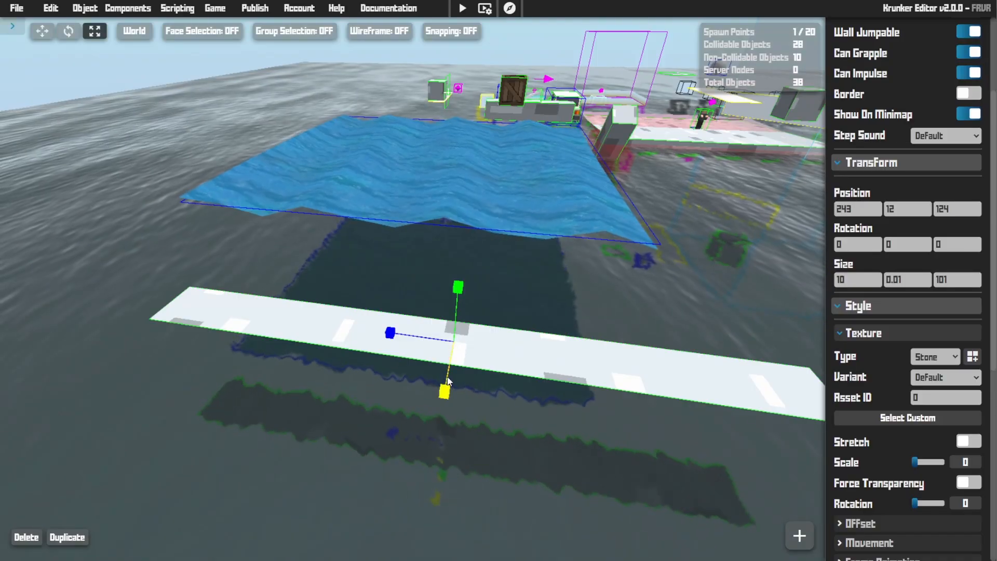
pyautogui.moveTo(448, 380); pyautogui.dragTo(451, 404)
pyautogui.click(972, 357)
pyautogui.click(330, 273)
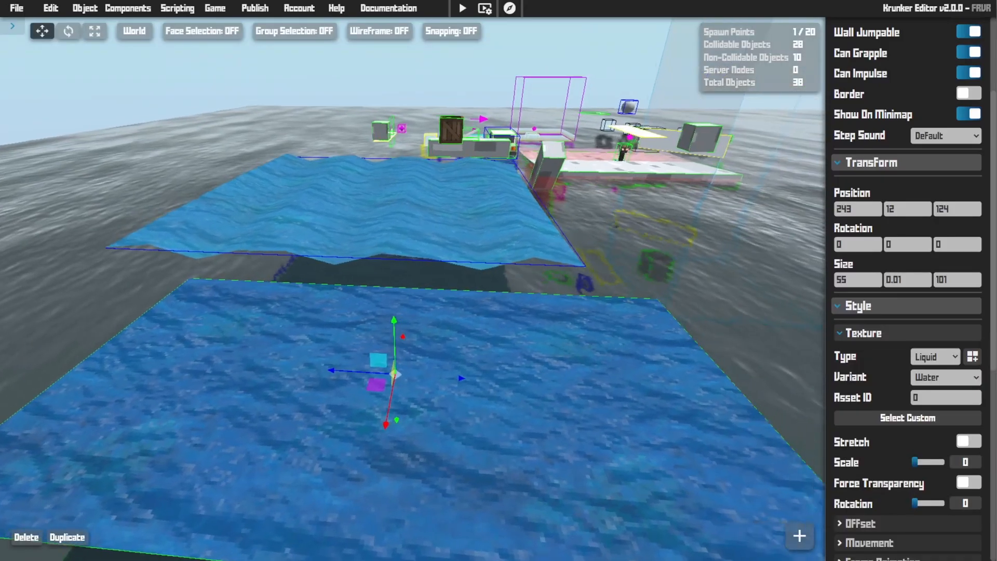
# - Compare the flat water-textured plane with the waving liquid object from several angles
pyautogui.press('d')
pyautogui.moveTo(413, 281); pyautogui.dragTo(89, 291, button='right')
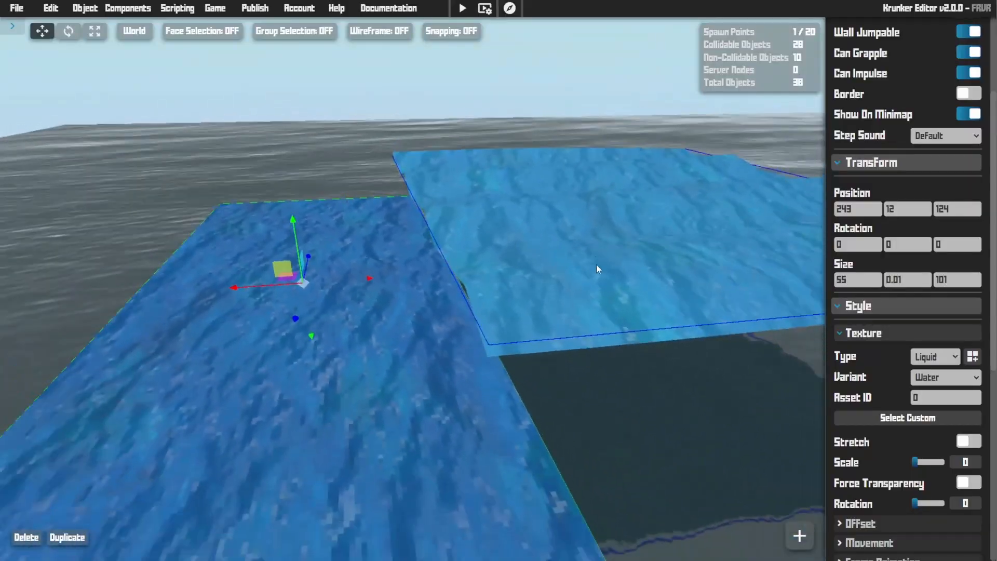
pyautogui.click(597, 266)
pyautogui.moveTo(627, 171); pyautogui.dragTo(376, 250)
pyautogui.moveTo(344, 197); pyautogui.dragTo(343, 190)
pyautogui.moveTo(343, 190); pyautogui.dragTo(385, 182, button='right')
pyautogui.press('a')
pyautogui.press('w')
pyautogui.press('a')
pyautogui.press('d')
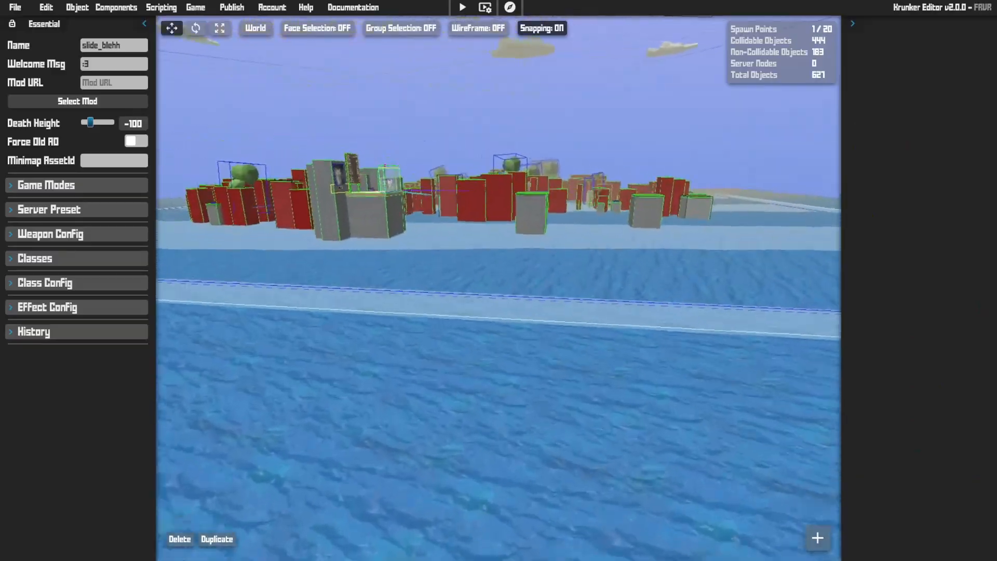
# - Fly through the slide_blehh map to examine how its water surfaces are built
pyautogui.press('w')
pyautogui.moveTo(499, 280); pyautogui.dragTo(437, 294, button='right')
pyautogui.press('d')
pyautogui.press('w')
pyautogui.press('s')
pyautogui.press('w')
pyautogui.press('w')
pyautogui.press('w')
pyautogui.press('w')
# - Select a liquid surface in the slide_blehh map to view its wave settings
pyautogui.click(446, 249)
pyautogui.click(602, 161)
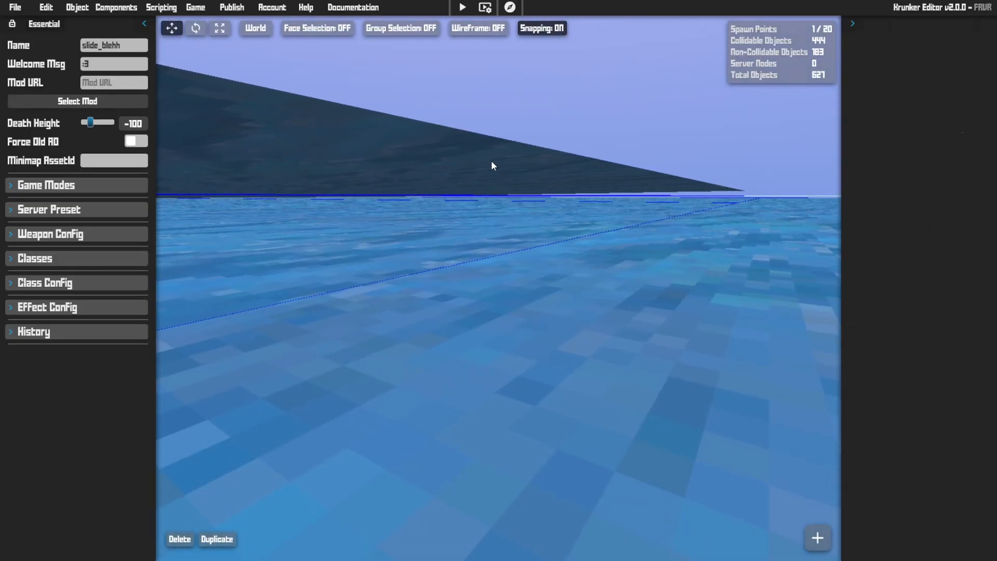
pyautogui.moveTo(534, 188); pyautogui.dragTo(416, 208, button='right')
pyautogui.press('w')
pyautogui.click(535, 189)
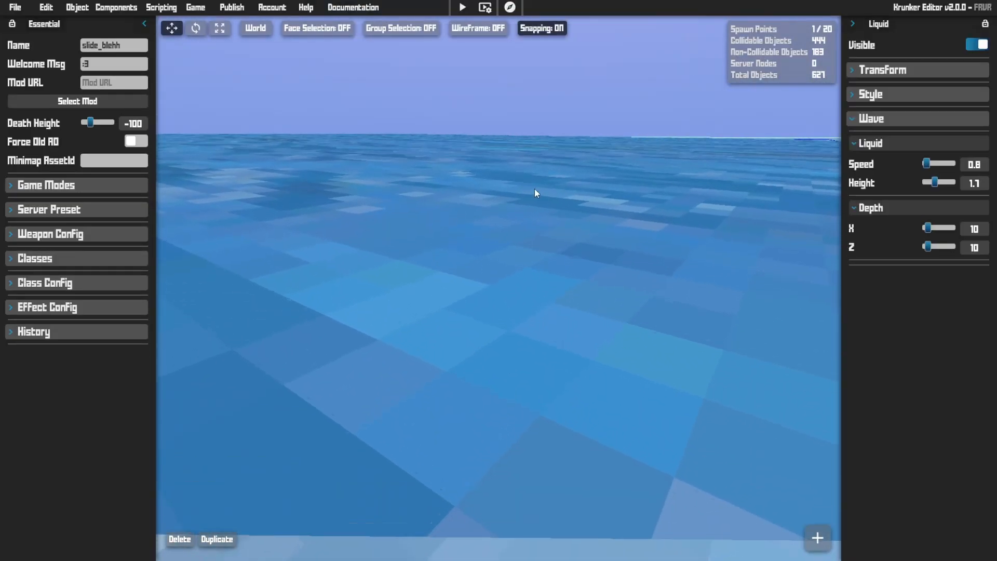
# - Start a playtest of the slide_blehh map
pyautogui.moveTo(534, 189); pyautogui.dragTo(416, 198, button='right')
pyautogui.press('w')
pyautogui.moveTo(592, 206); pyautogui.dragTo(500, 223, button='right')
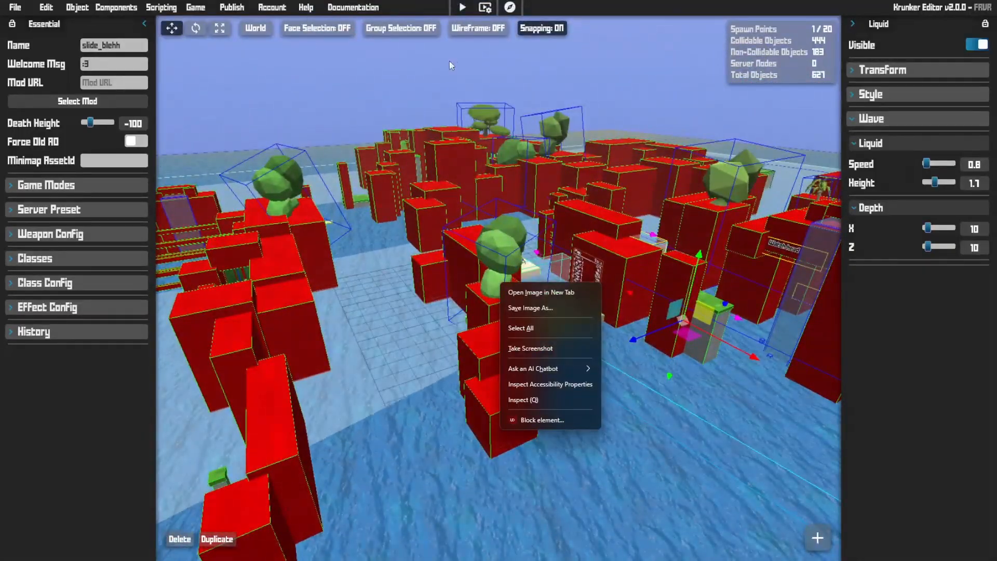
pyautogui.click(463, 8)
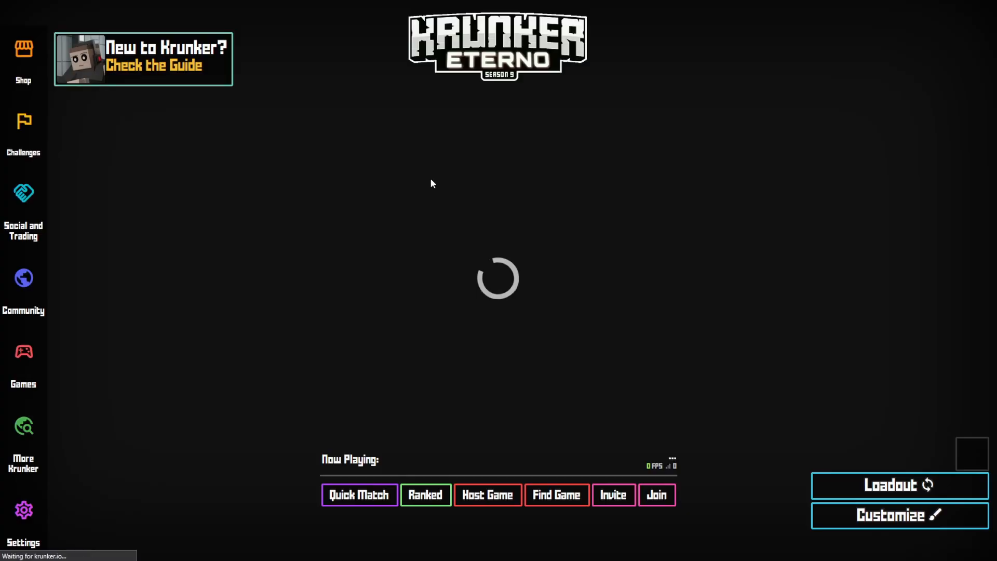
# - Run through the slide_blehh playtest to view the water and islands in game
pyautogui.press('w')
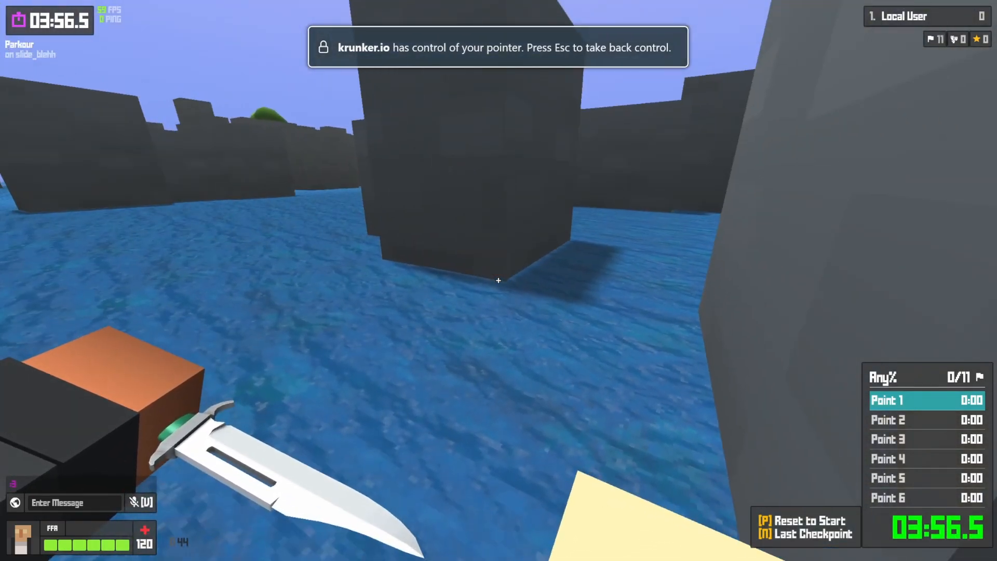
pyautogui.press('w')
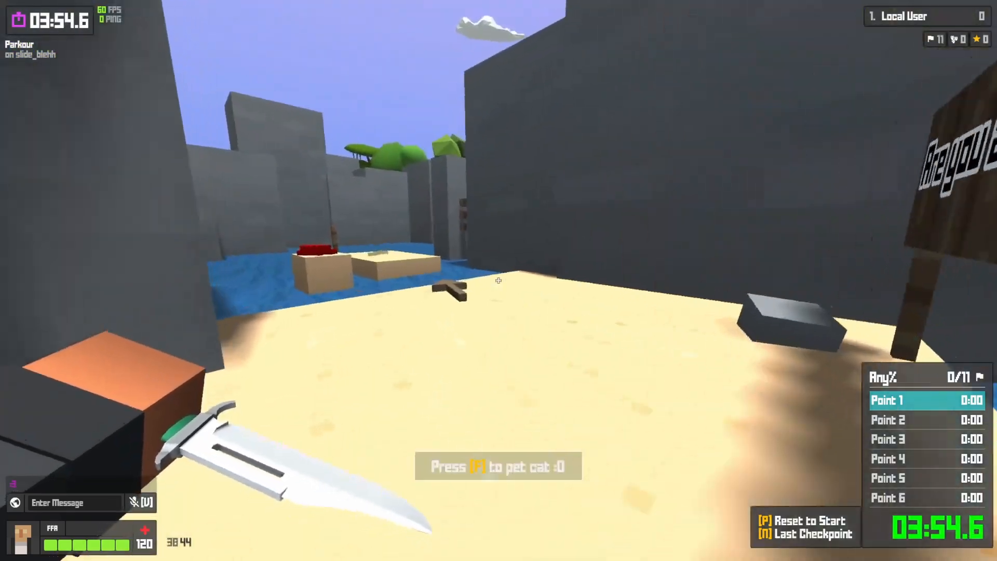
pyautogui.press('w')
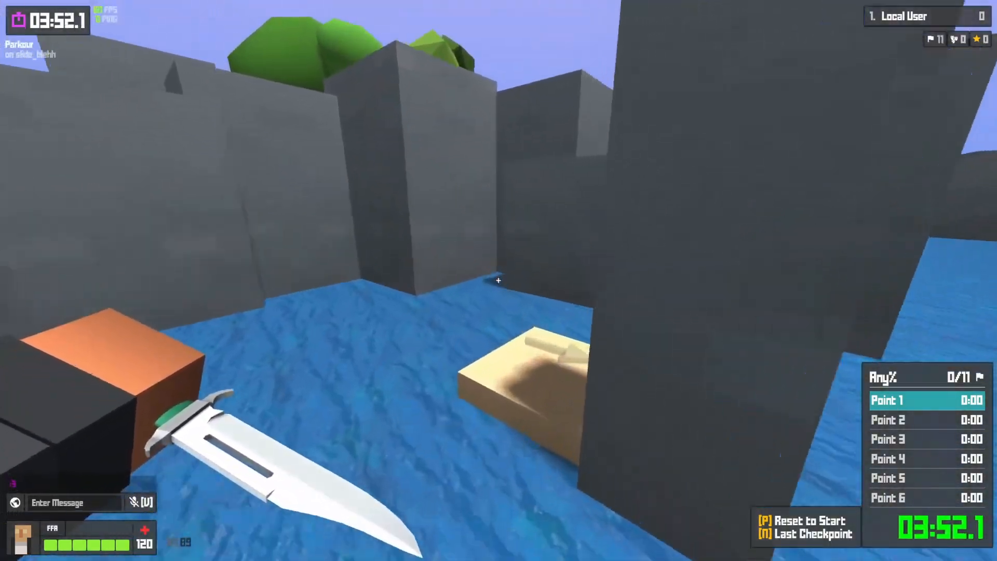
pyautogui.press('w')
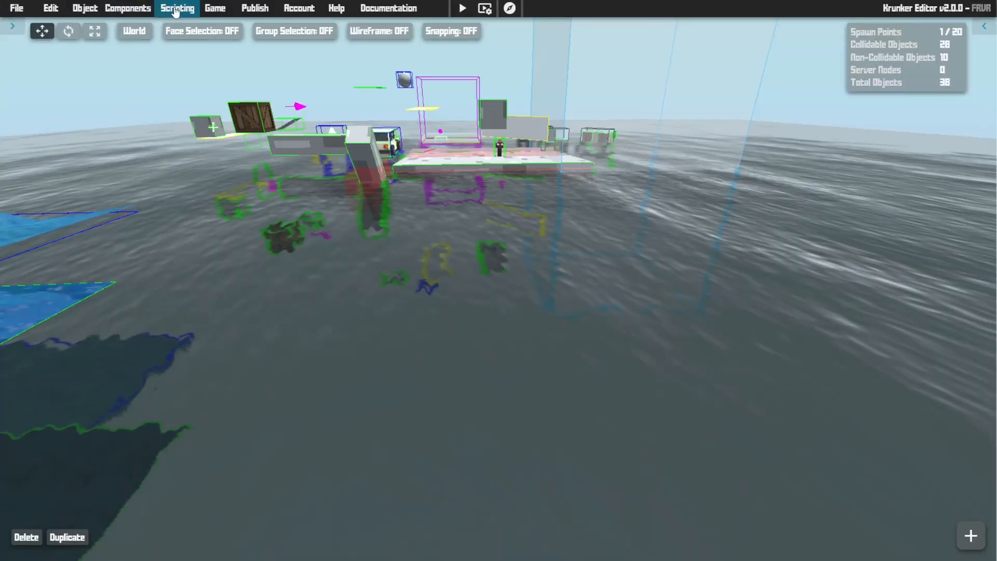
# - Open the scripting editor window for a look and close it again
pyautogui.click(177, 8)
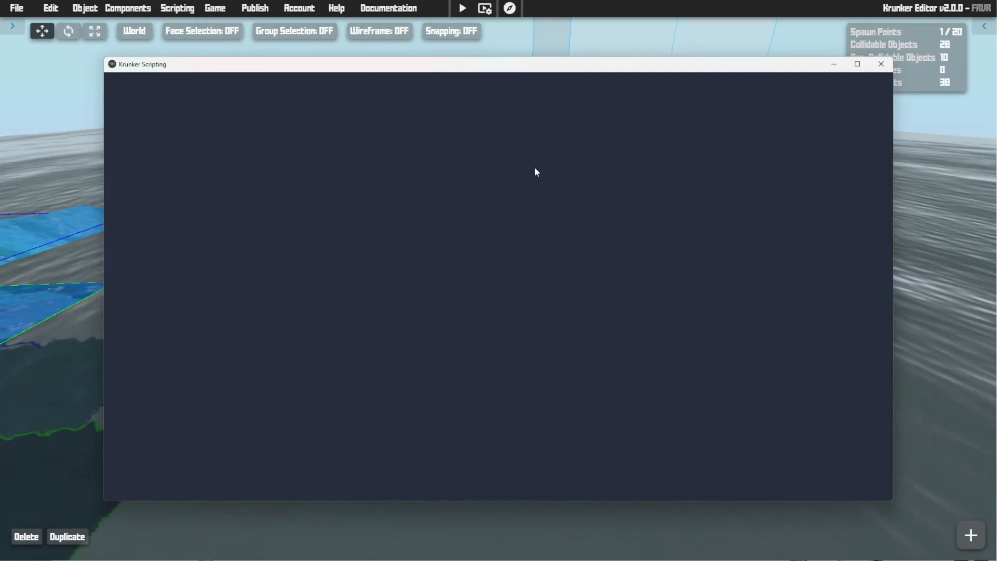
pyautogui.moveTo(457, 68)
pyautogui.mouseDown()
pyautogui.moveTo(448, 76)
pyautogui.moveTo(465, 69)
pyautogui.mouseUp()
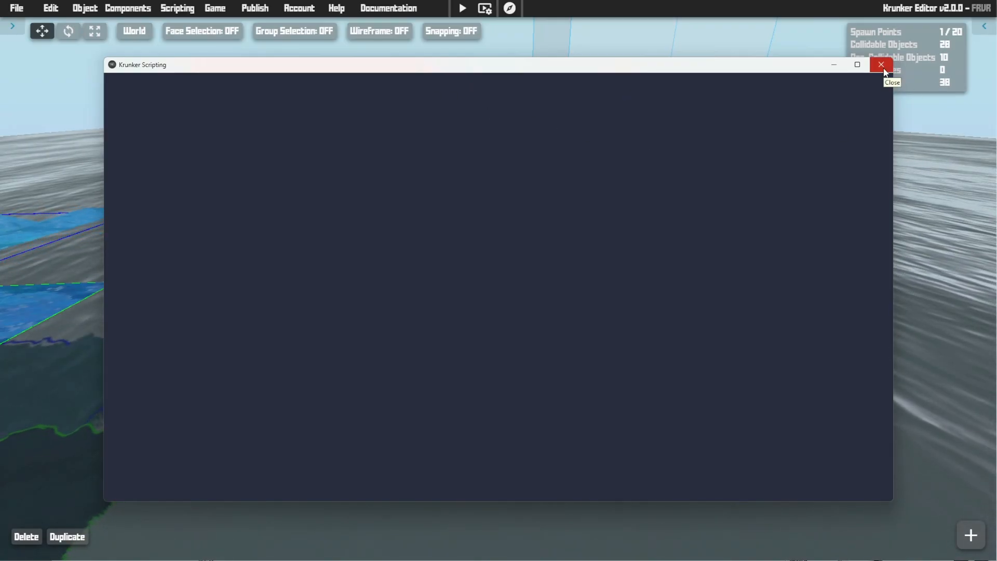
pyautogui.moveTo(659, 62); pyautogui.dragTo(648, 63)
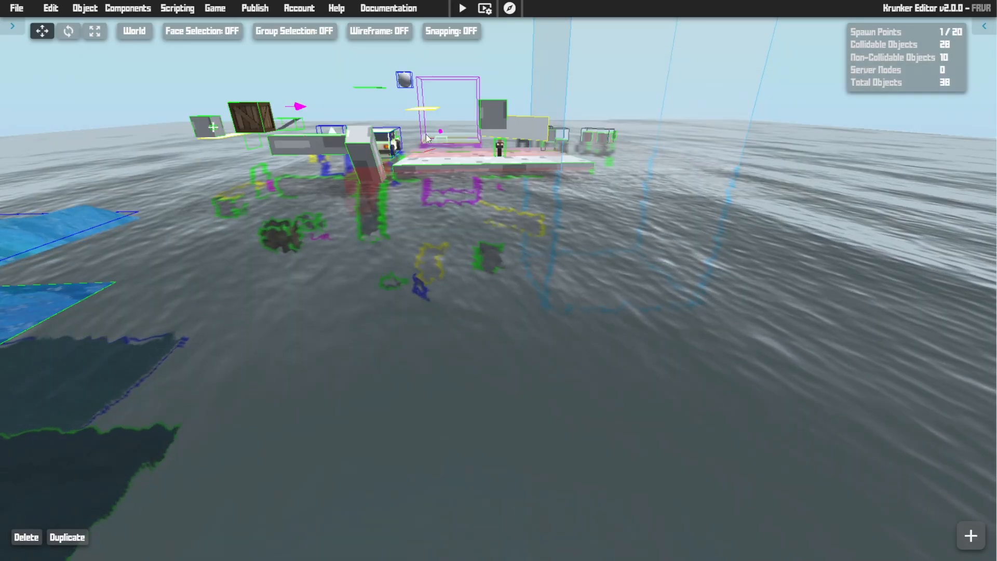
# - Open the game tools and expand the text, image, voxel, timelapse, transform, frame, breakable and colorize sections to review their options
pyautogui.click(211, 11)
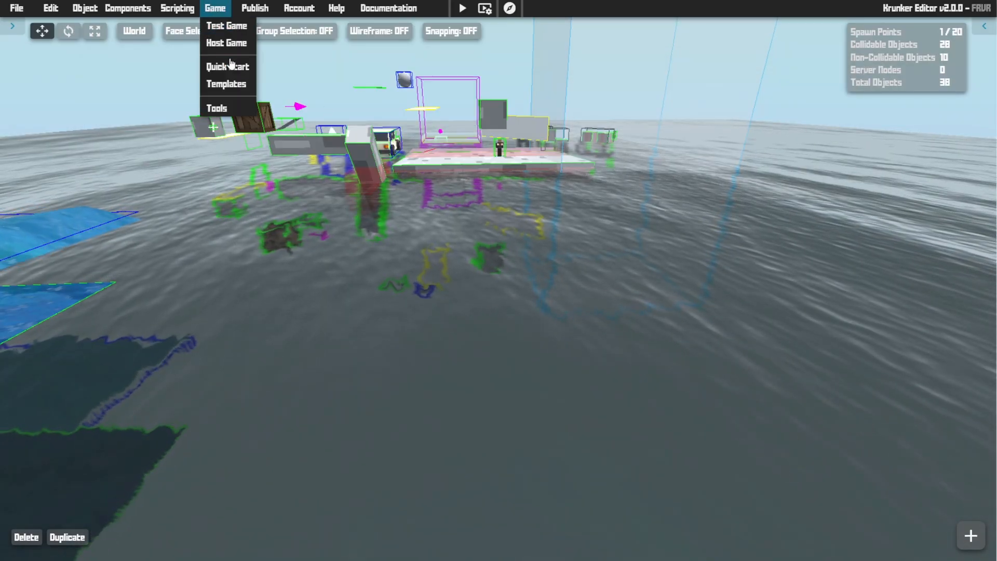
pyautogui.click(229, 109)
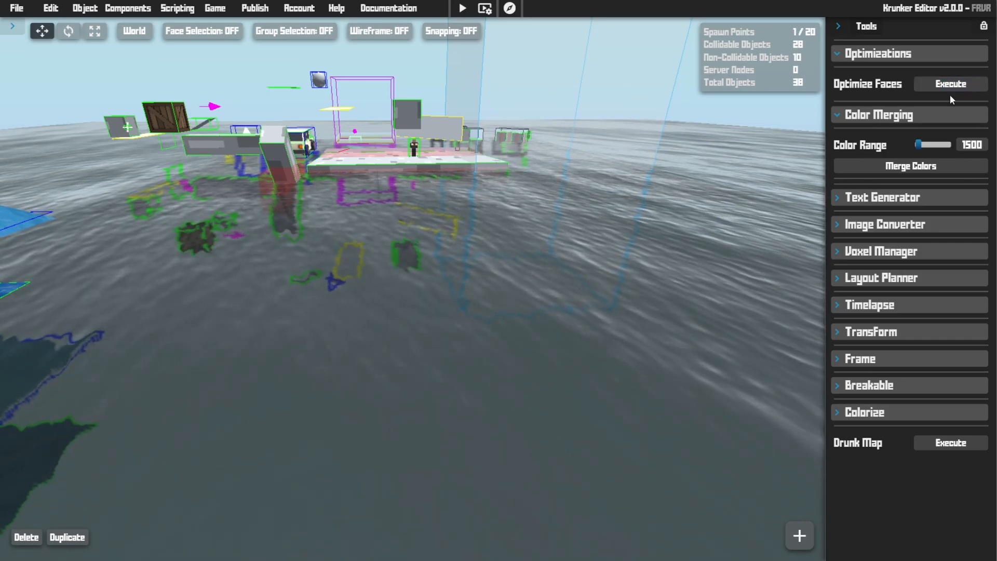
pyautogui.click(887, 200)
pyautogui.click(888, 258)
pyautogui.click(882, 407)
pyautogui.scroll(-3, 870, 382)
pyautogui.click(878, 410)
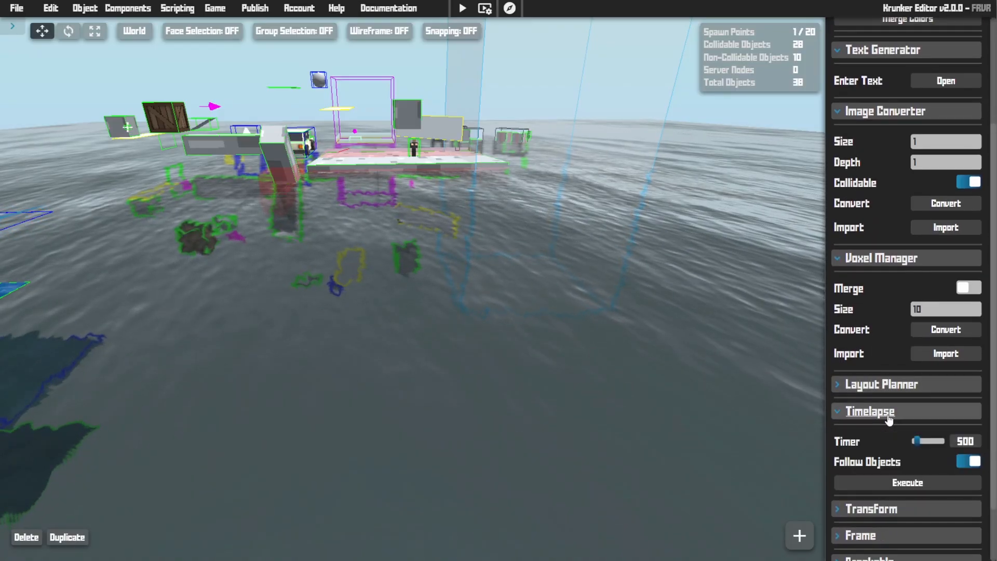
pyautogui.scroll(-1, 883, 412)
pyautogui.click(865, 439)
pyautogui.scroll(-2, 860, 419)
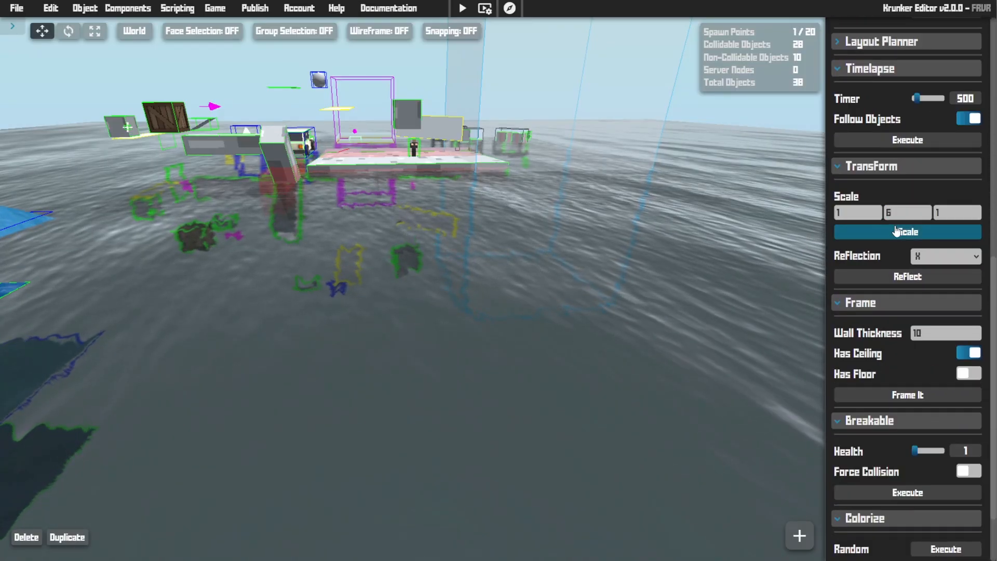
pyautogui.click(895, 232)
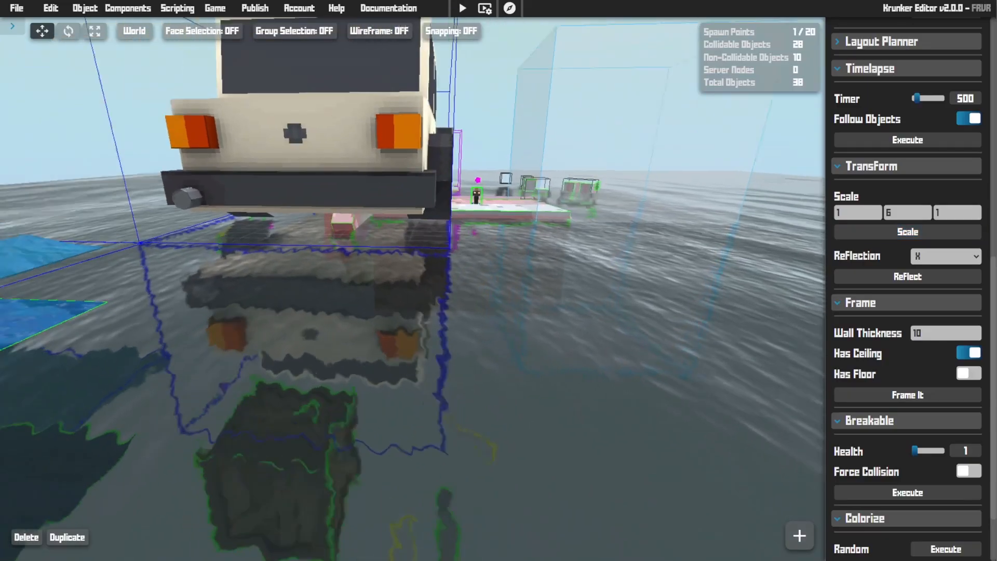
pyautogui.press('d')
pyautogui.moveTo(413, 289); pyautogui.dragTo(405, 265, button='right')
pyautogui.press('a')
pyautogui.press('s')
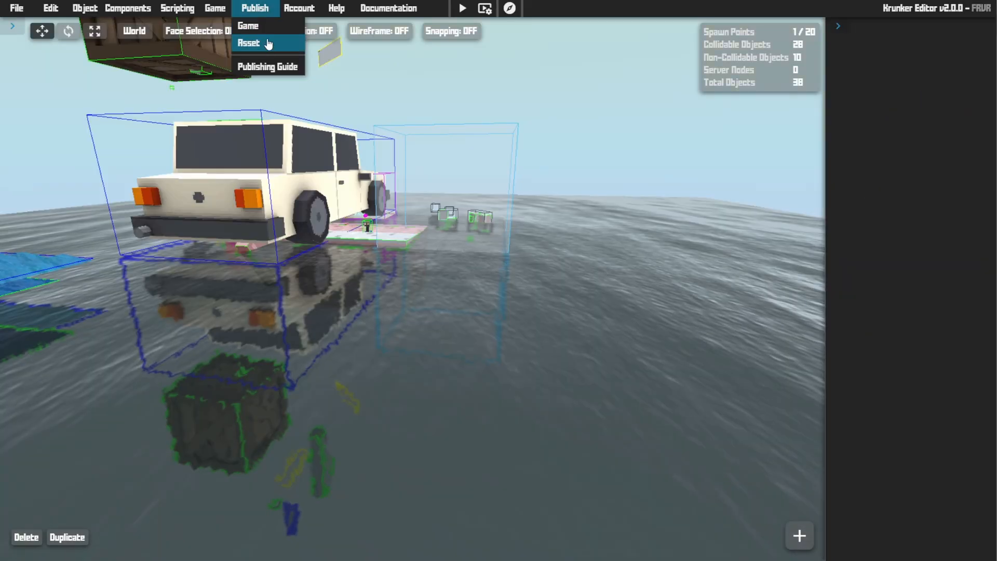
# - Open the publishing guide and read through its steps on thumbnails, publishing and promoting a game
pyautogui.click(288, 69)
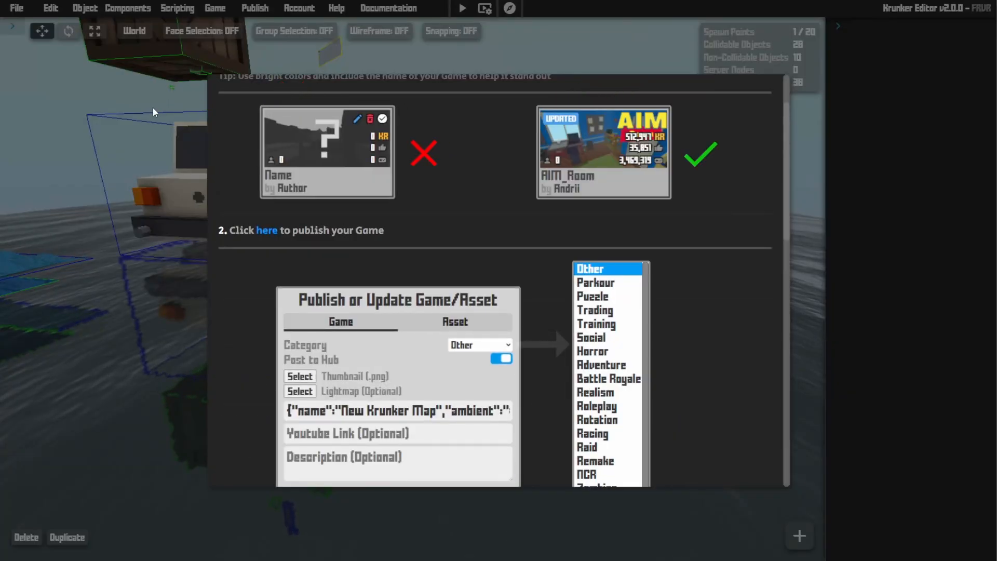
pyautogui.scroll(-1, 352, 219)
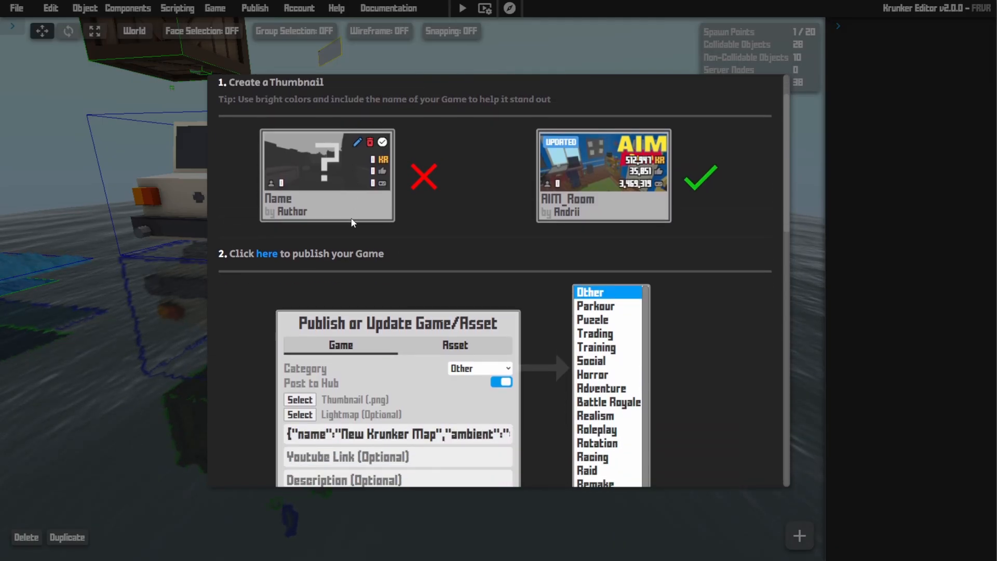
pyautogui.scroll(-1, 351, 223)
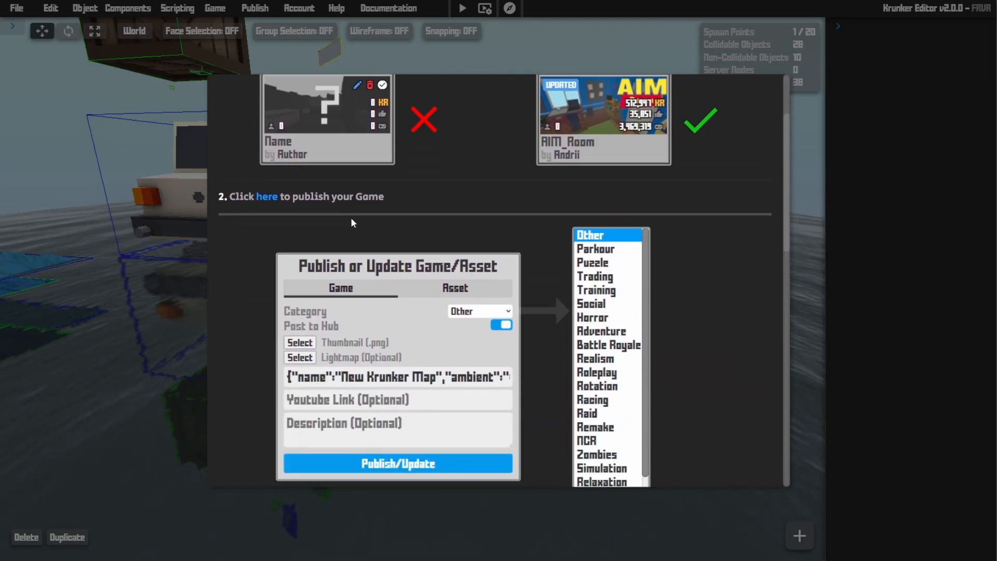
pyautogui.scroll(-11, 351, 219)
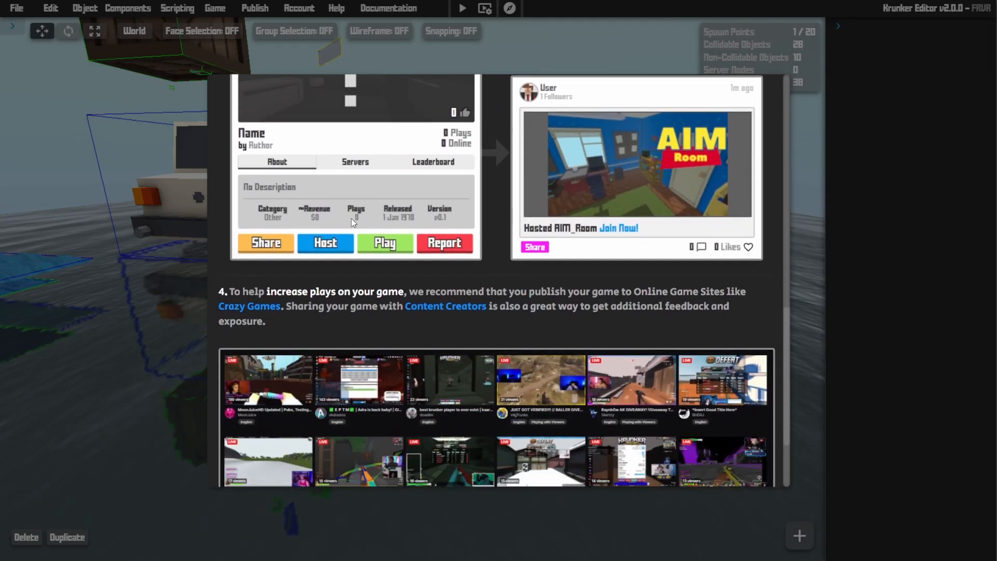
# - Close the publishing guide and browse the account's list of published games
pyautogui.click(298, 14)
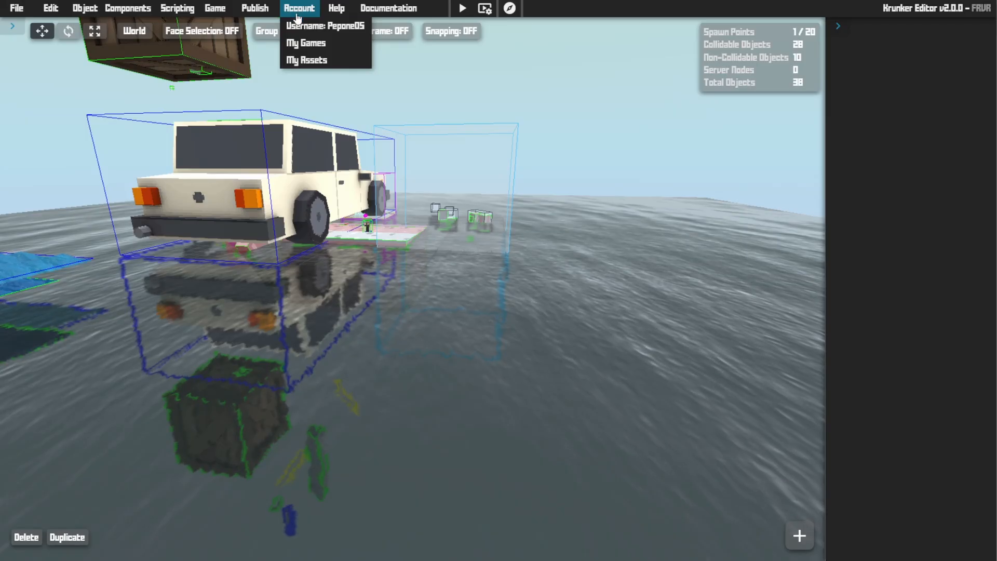
pyautogui.click(312, 47)
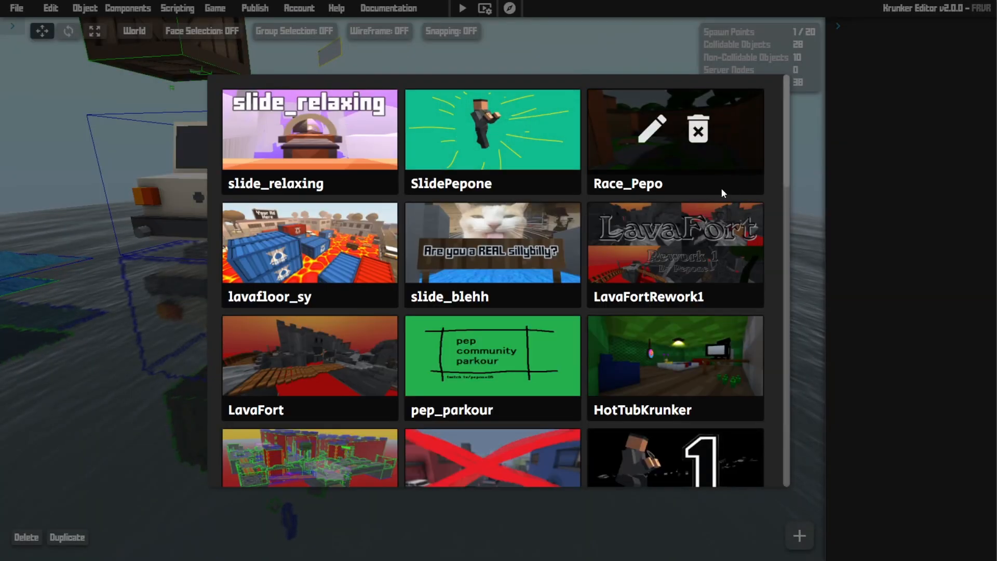
pyautogui.scroll(-8, 605, 165)
pyautogui.scroll(8, 606, 166)
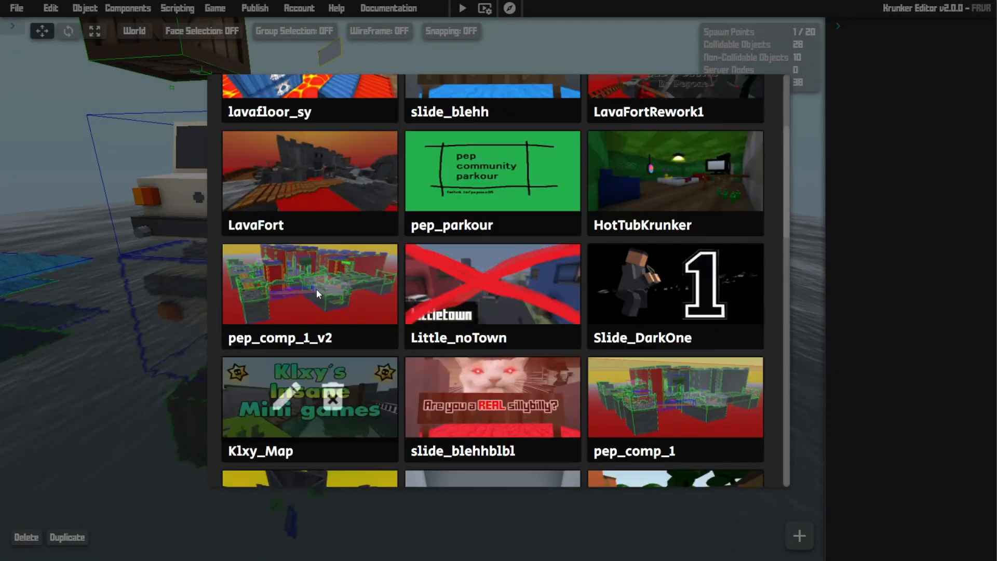
pyautogui.click(134, 147)
# - Open the first help entry, read through it and close it
pyautogui.moveTo(299, 13)
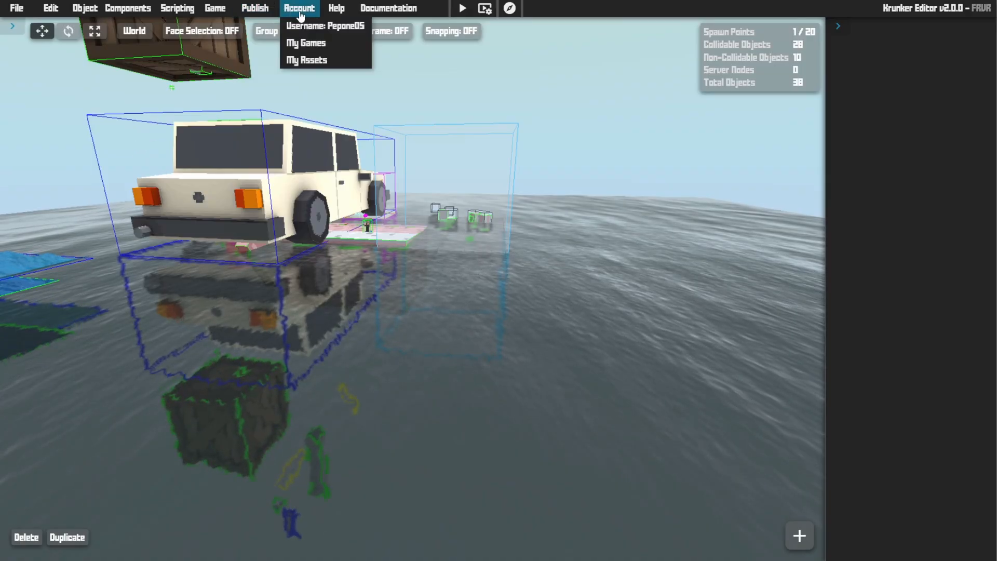
pyautogui.moveTo(337, 9)
pyautogui.click(343, 27)
pyautogui.scroll(-3, 540, 247)
pyautogui.click(774, 205)
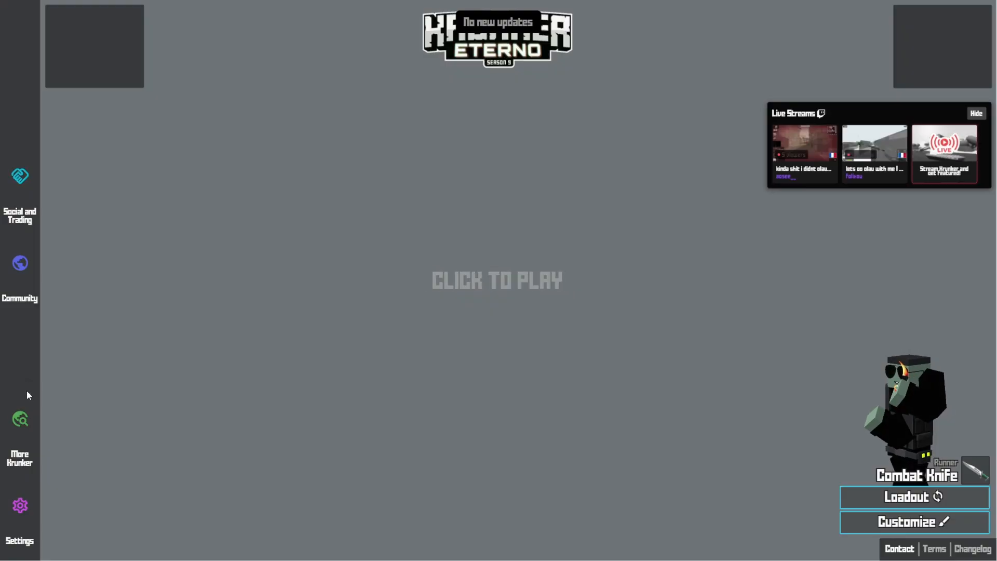
# - Enter the map's playtest, walk and jump around the platform, and leave the game
pyautogui.click(334, 325)
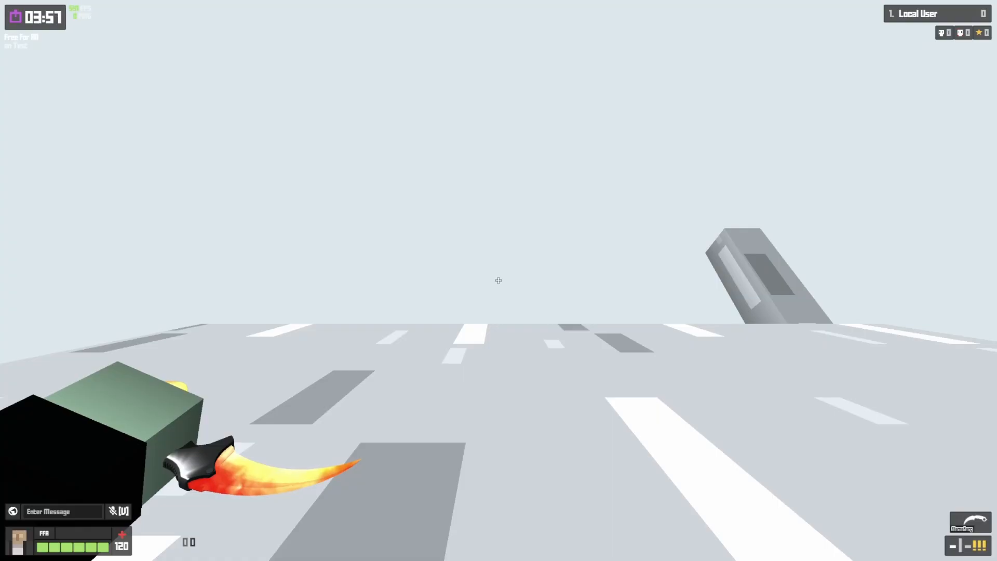
pyautogui.press('w')
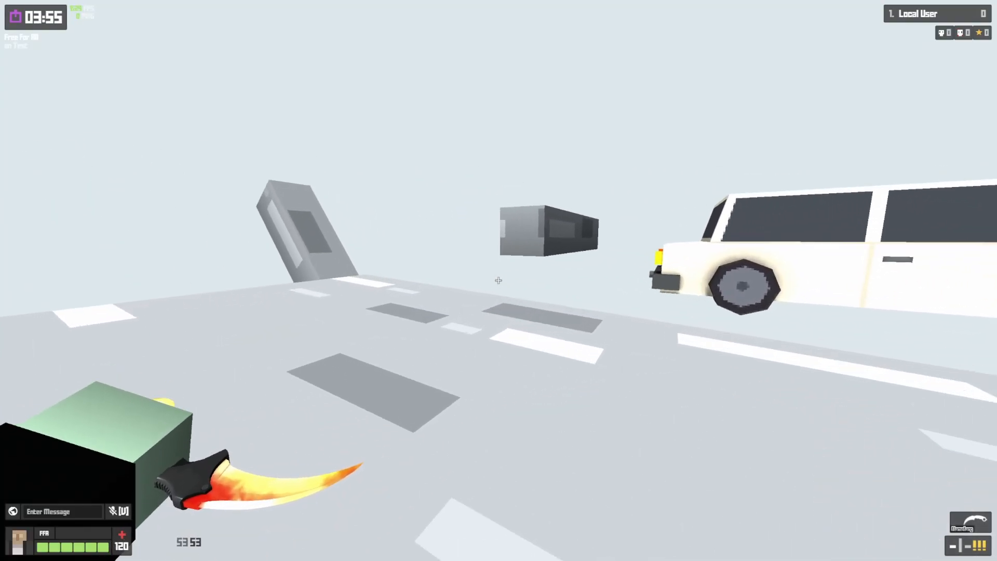
pyautogui.press('space')
pyautogui.press('Escape')
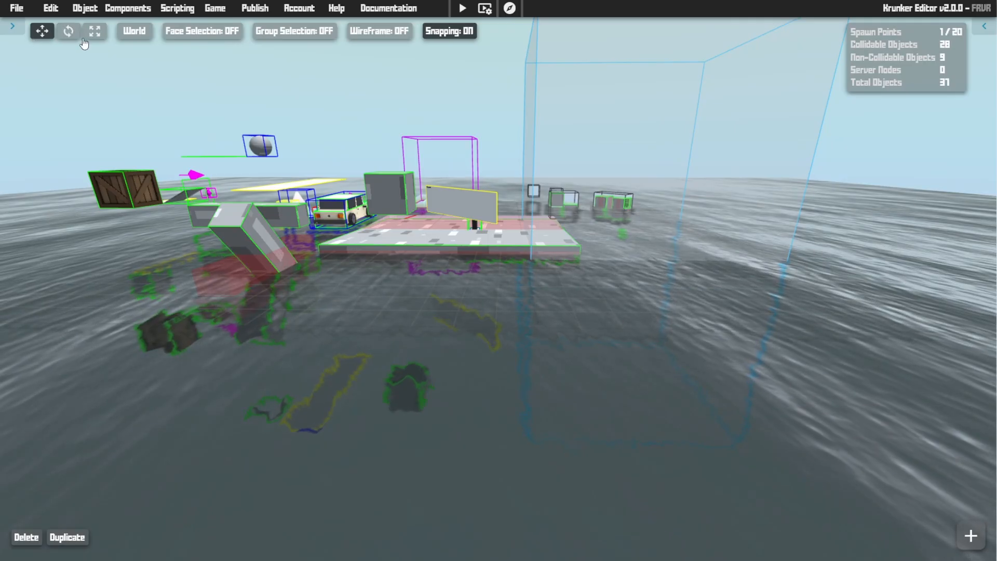
# - Try the rotate and scale modes and move the tilted block in world space, then in local space
pyautogui.press('2')
pyautogui.press('3')
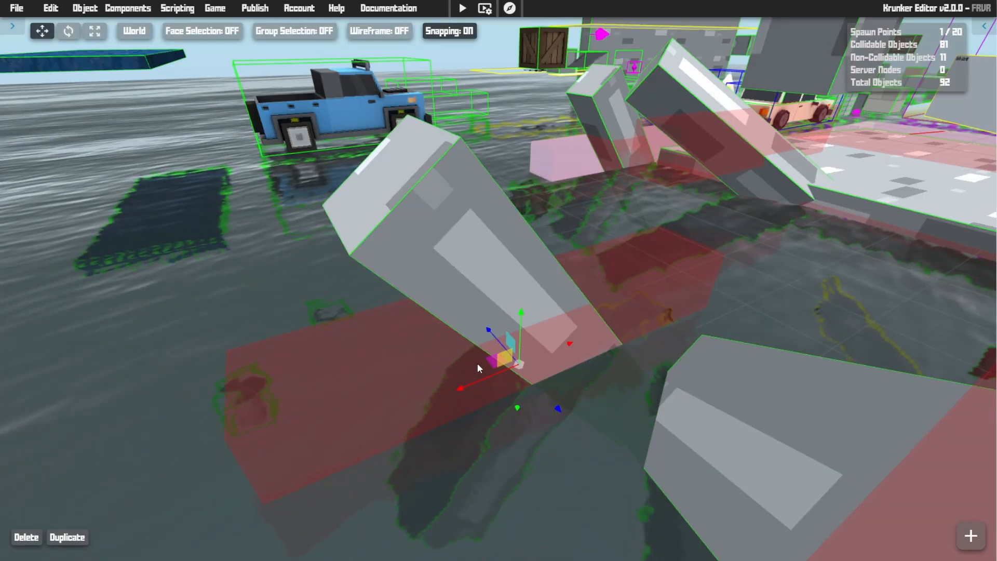
pyautogui.moveTo(494, 372); pyautogui.dragTo(461, 399)
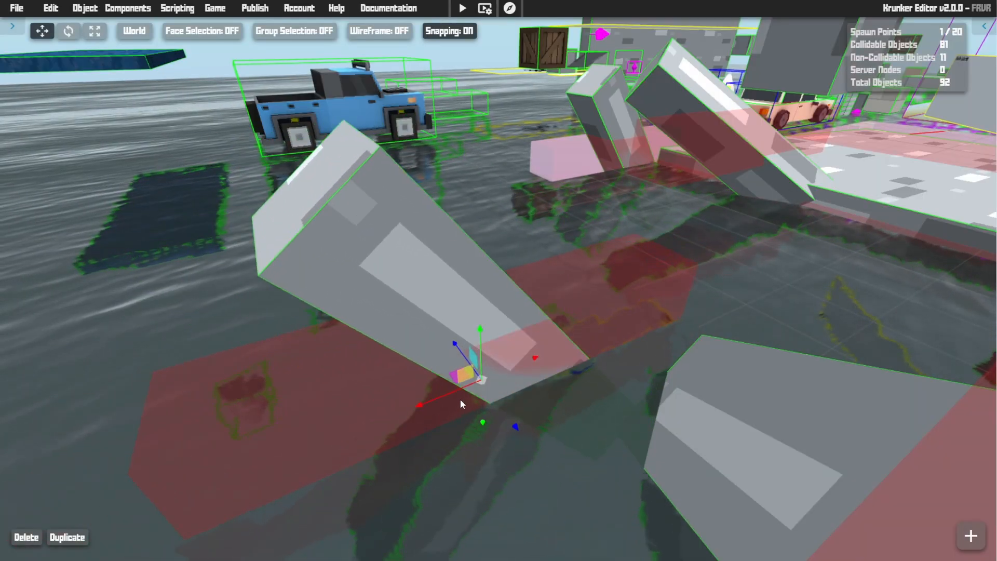
pyautogui.click(150, 37)
pyautogui.moveTo(443, 357); pyautogui.dragTo(307, 275)
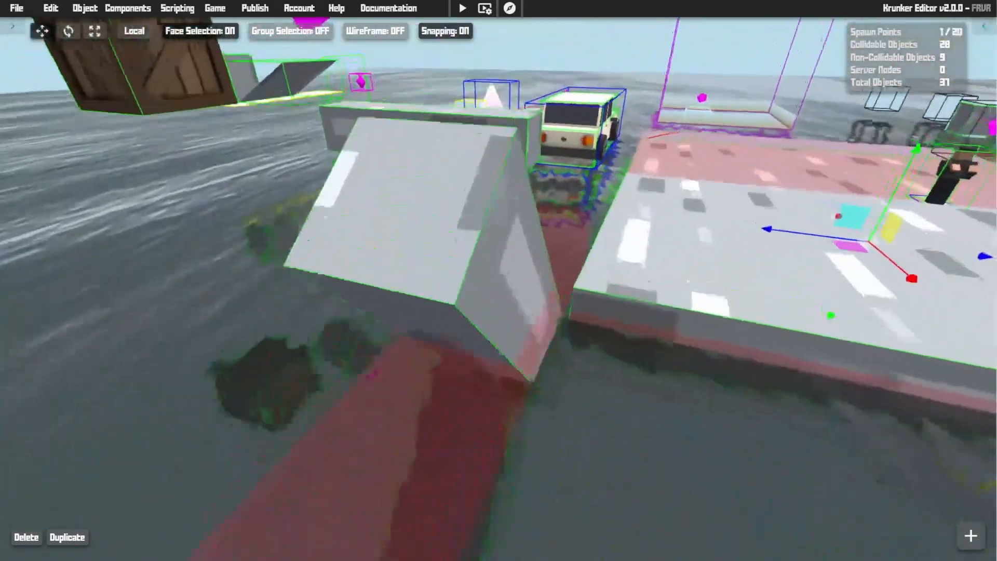
# - Use face selection to hide and restore two faces of the tilted block, and turn face selection off
pyautogui.click(372, 244)
pyautogui.click(421, 313)
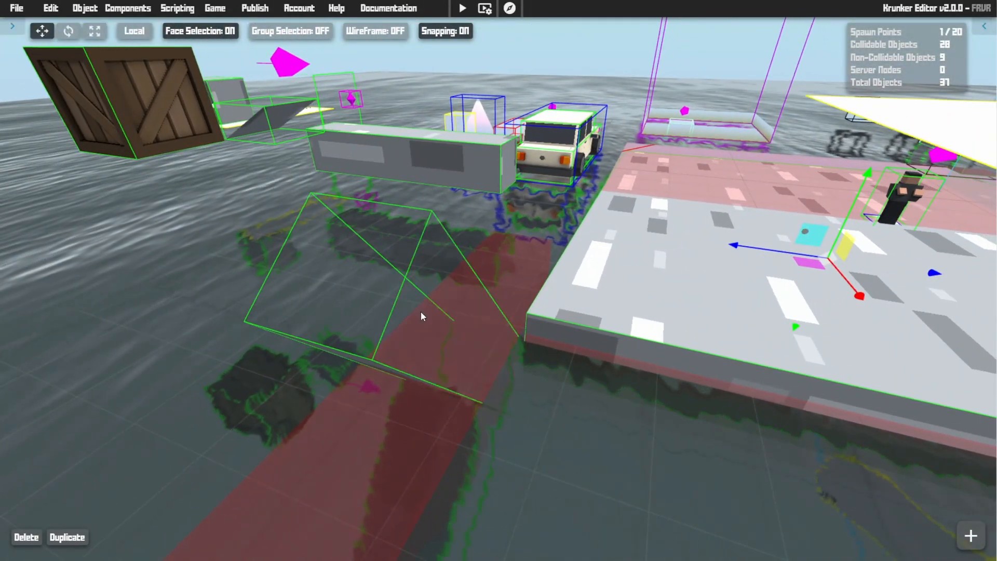
pyautogui.click(348, 293)
pyautogui.click(413, 307)
pyautogui.click(351, 285)
pyautogui.click(348, 285)
pyautogui.click(348, 285)
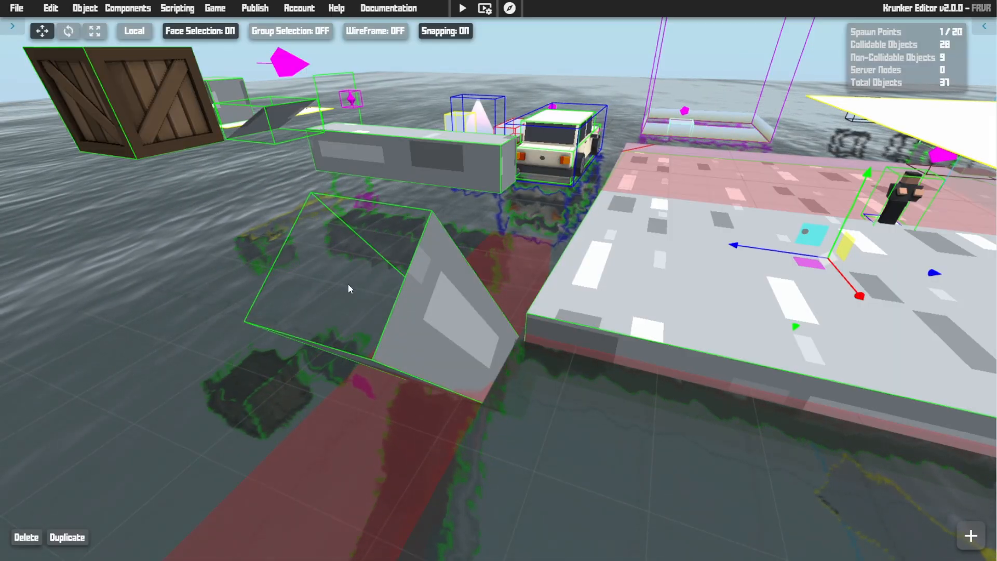
pyautogui.click(348, 285)
pyautogui.click(201, 31)
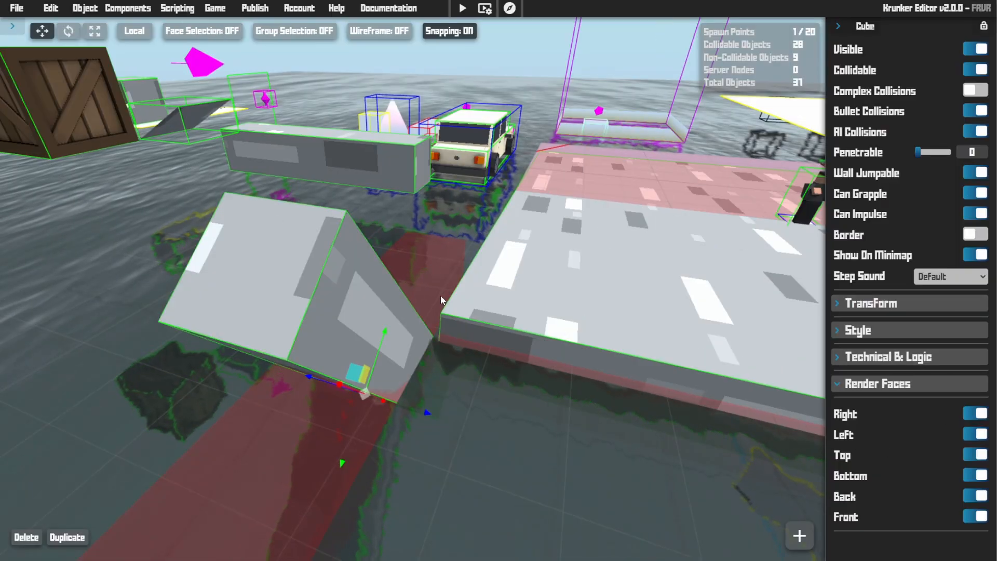
# - Select the long grey block behind the tilted one and switch off rendering of its right face
pyautogui.click(595, 279)
pyautogui.click(367, 158)
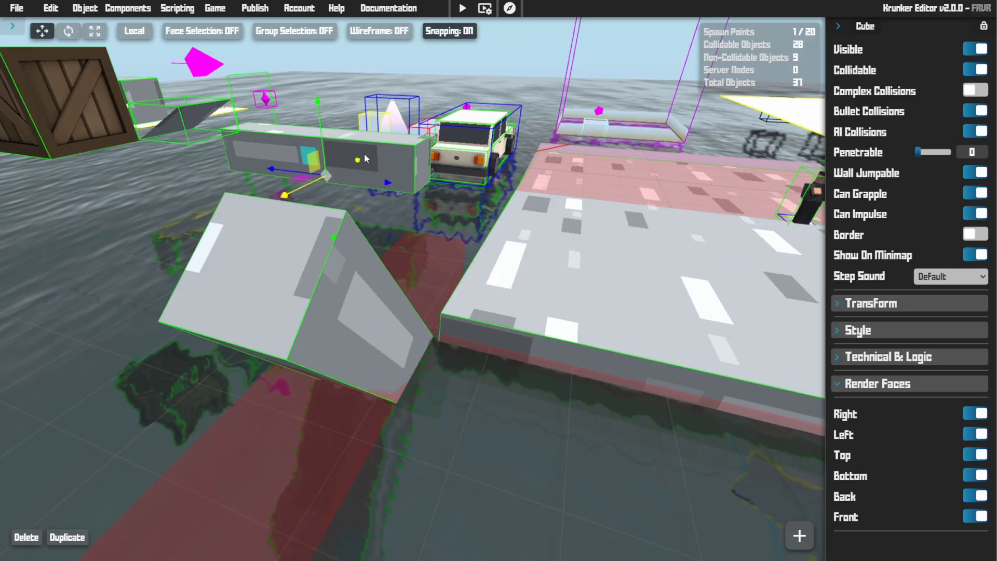
pyautogui.click(976, 415)
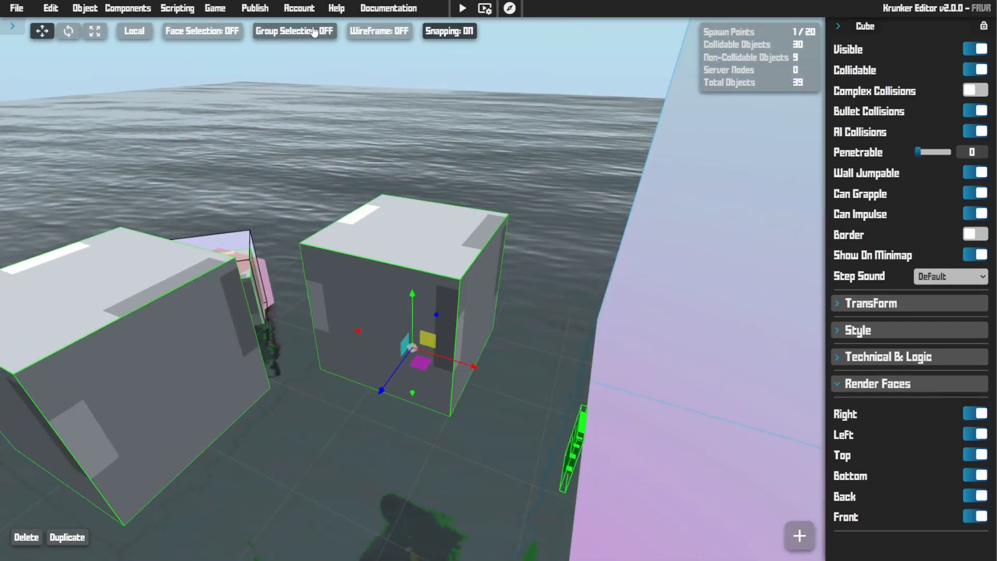
# - Turn on group selection, add another cube, select the three cubes as a group, and turn group selection off
pyautogui.click(314, 32)
pyautogui.click(417, 255)
pyautogui.click(168, 250)
pyautogui.moveTo(168, 250); pyautogui.dragTo(67, 291, button='right')
pyautogui.moveTo(441, 169); pyautogui.dragTo(468, 145, button='right')
pyautogui.hotkey('shift', 'n')
pyautogui.click(435, 237)
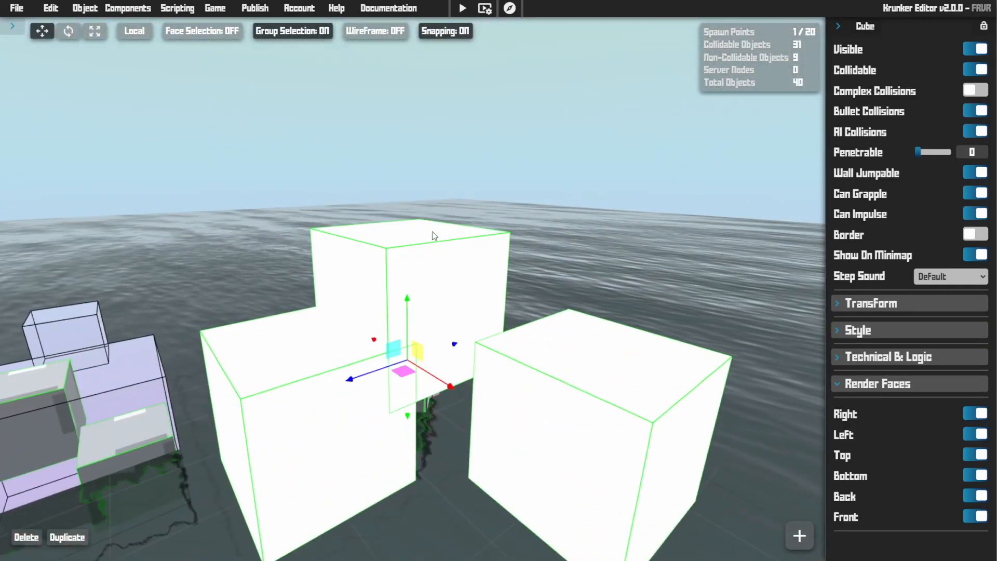
pyautogui.click(310, 31)
# - Turn on wireframe display for the map
pyautogui.moveTo(506, 256); pyautogui.dragTo(504, 410, button='right')
pyautogui.moveTo(477, 502); pyautogui.dragTo(464, 371)
pyautogui.moveTo(649, 143); pyautogui.dragTo(489, 132)
pyautogui.click(391, 35)
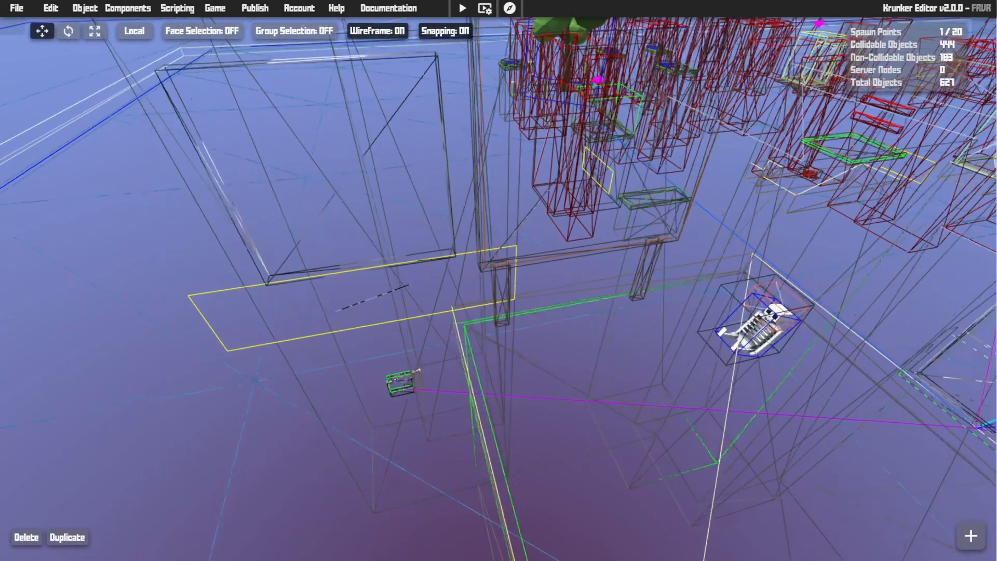
# - Toggle the wireframe display on and off in several example maps to compare it with the solid view
pyautogui.click(372, 31)
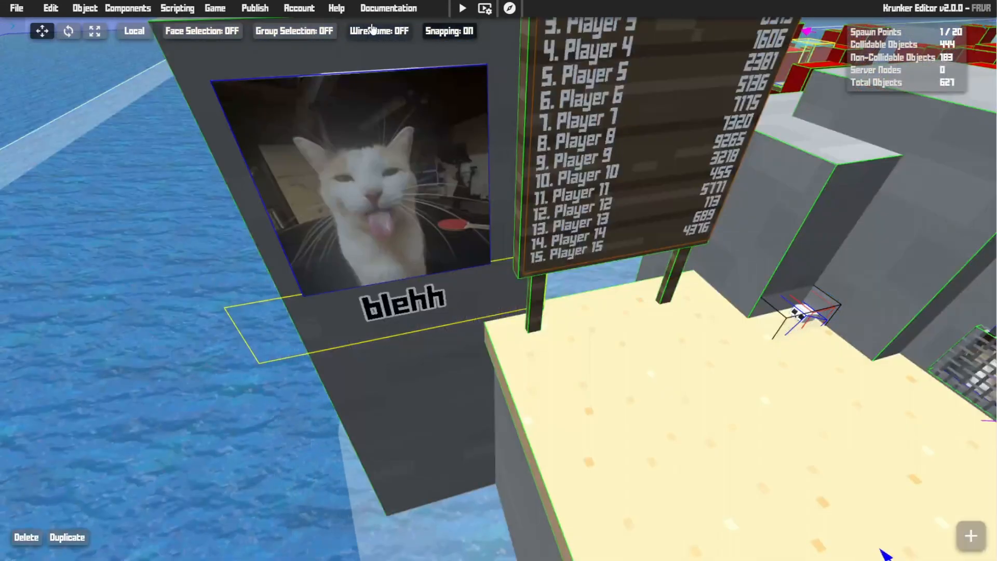
pyautogui.click(372, 30)
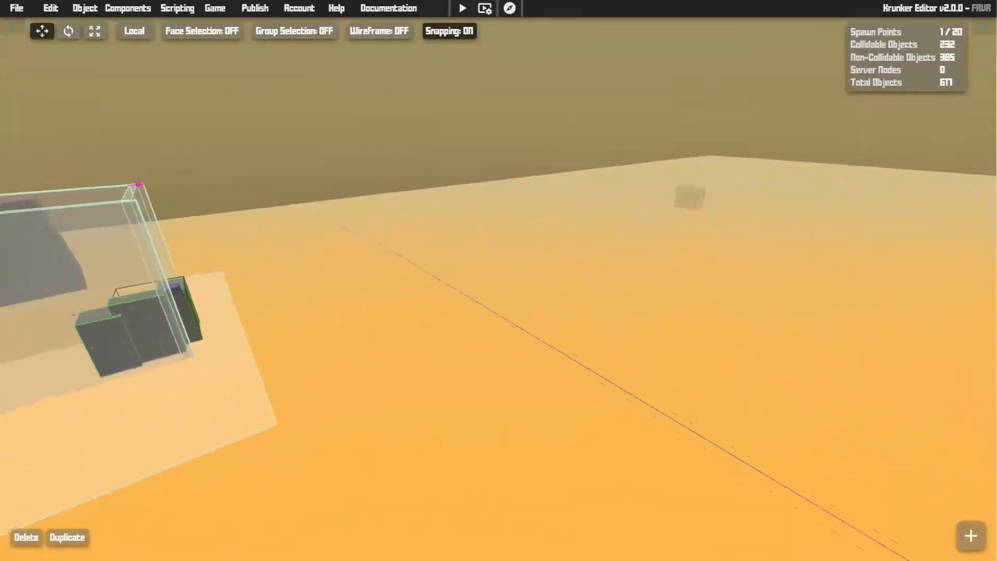
pyautogui.click(401, 31)
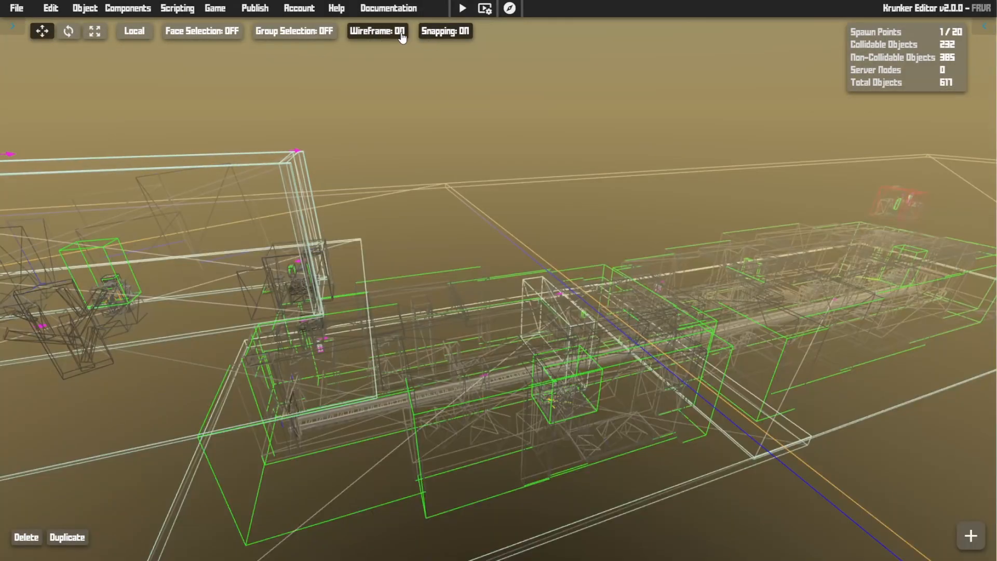
pyautogui.moveTo(499, 281); pyautogui.dragTo(546, 270, button='right')
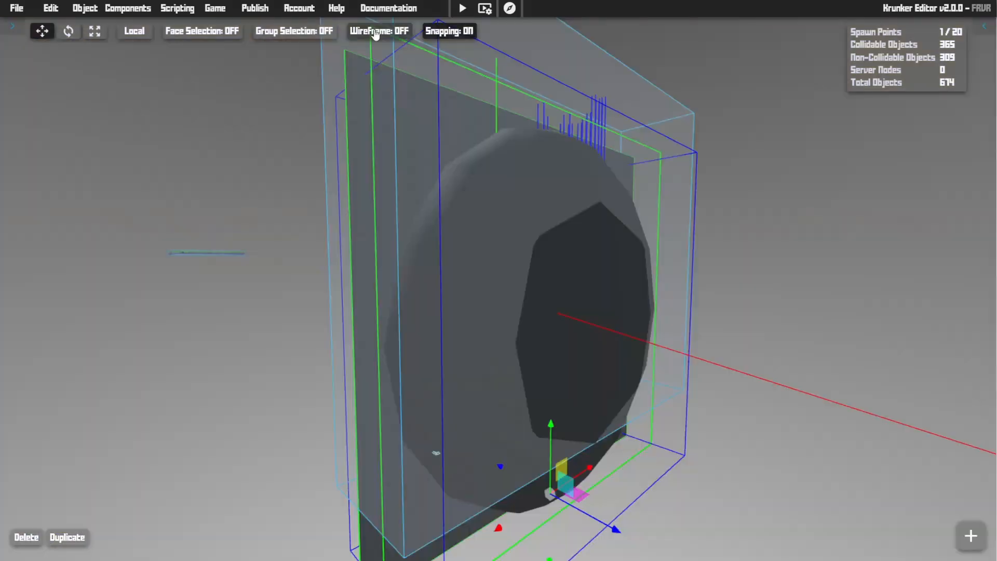
pyautogui.moveTo(503, 192); pyautogui.dragTo(502, 210, button='right')
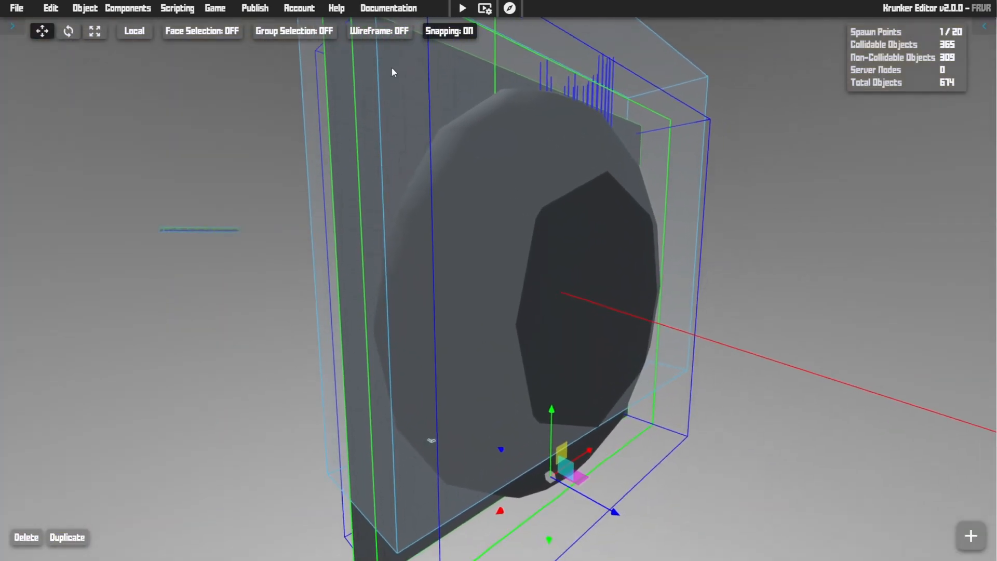
pyautogui.click(380, 32)
pyautogui.moveTo(465, 236); pyautogui.dragTo(530, 236, button='right')
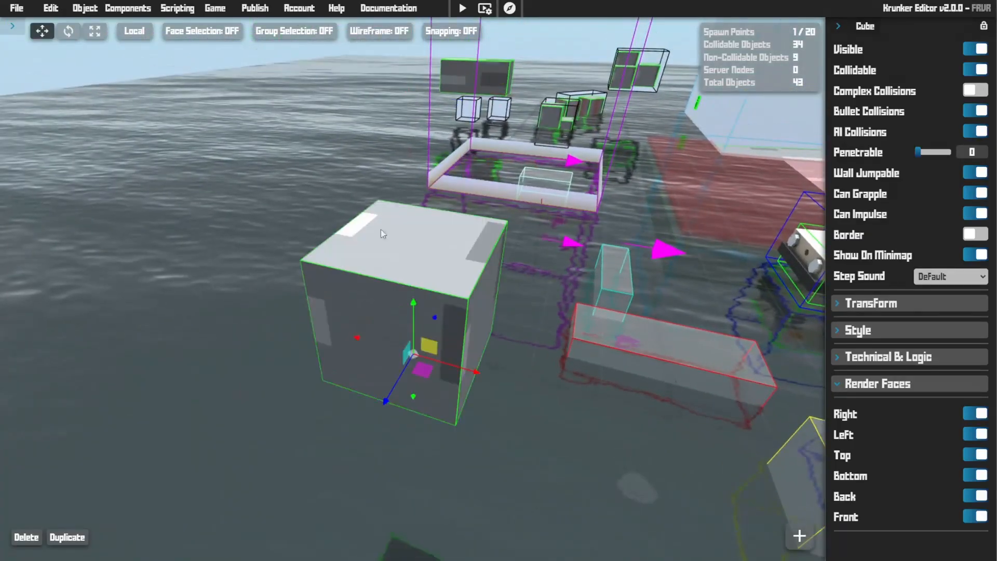
# - With snapping off, move the selected cube along the red axis and show its transform values
pyautogui.moveTo(476, 372); pyautogui.dragTo(359, 353)
pyautogui.click(919, 305)
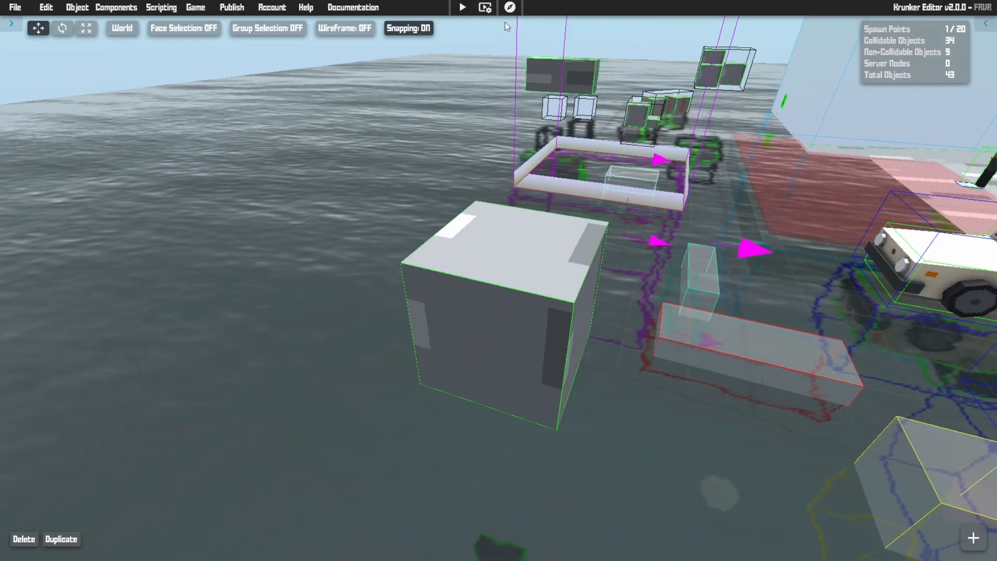
# - Teleport the editor camera to X position 0 and look around from there
pyautogui.click(511, 11)
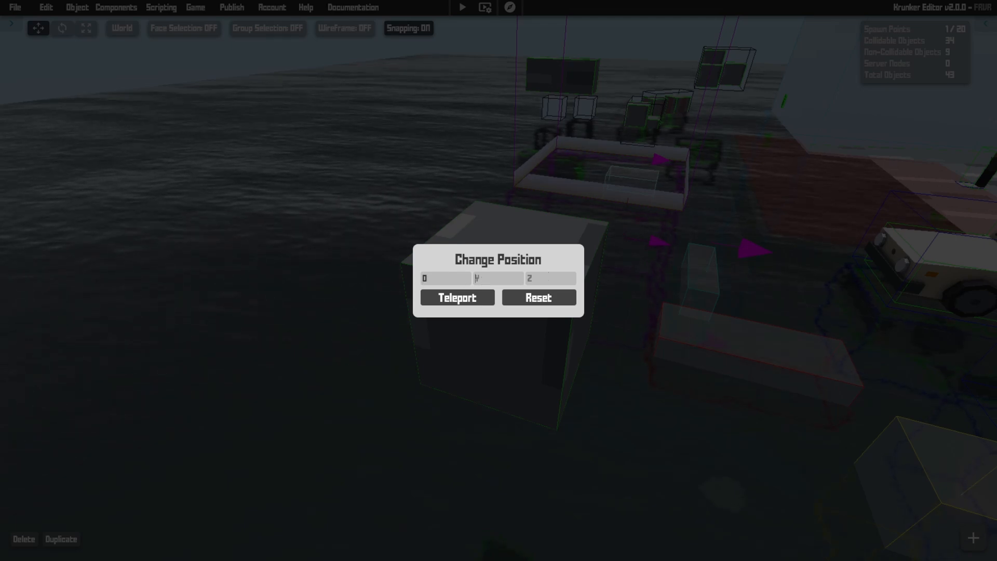
pyautogui.click(477, 301)
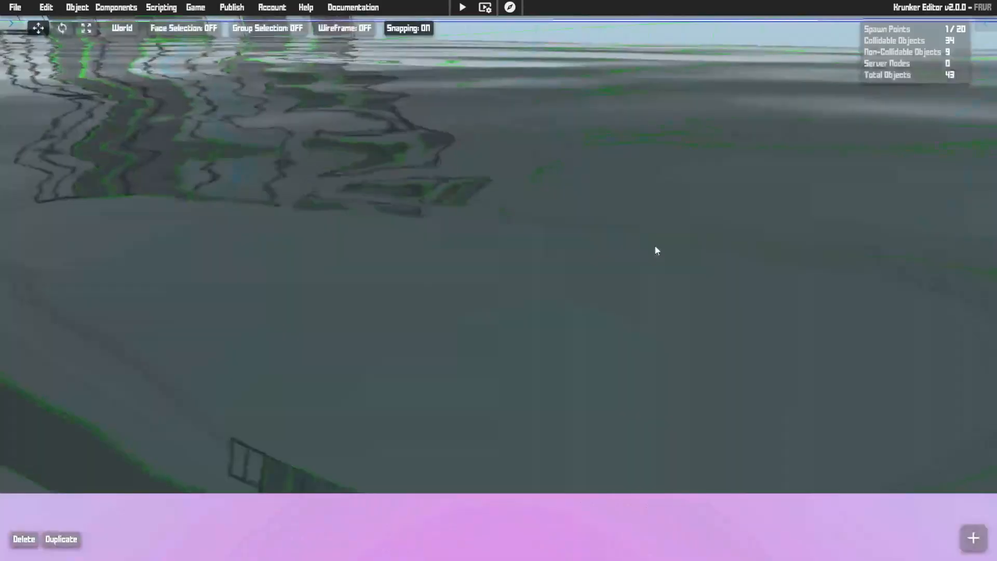
pyautogui.moveTo(655, 245); pyautogui.dragTo(639, 218, button='right')
pyautogui.press('s')
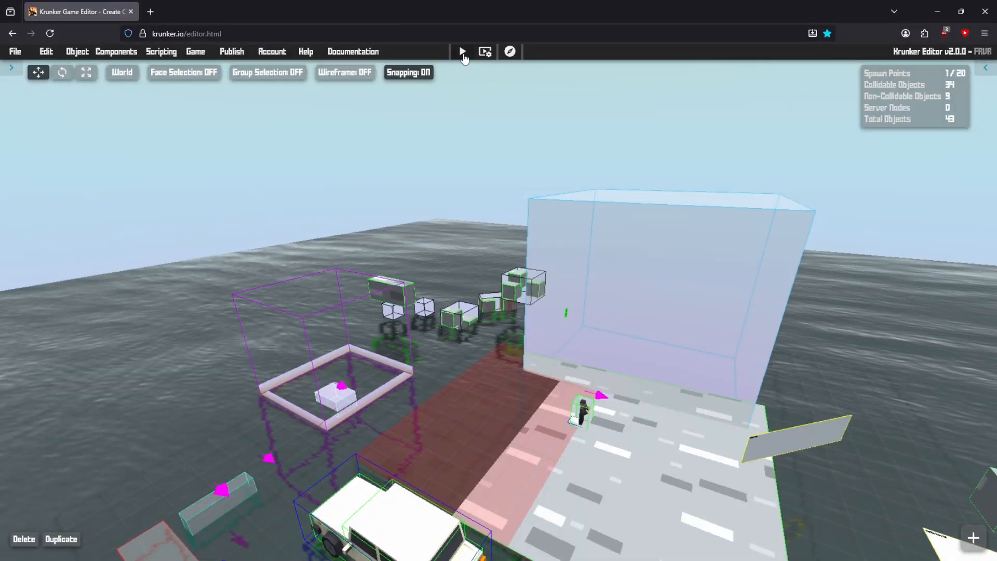
# - Playtest the map locally, running and jumping around the platform, and return to the editor
pyautogui.click(463, 52)
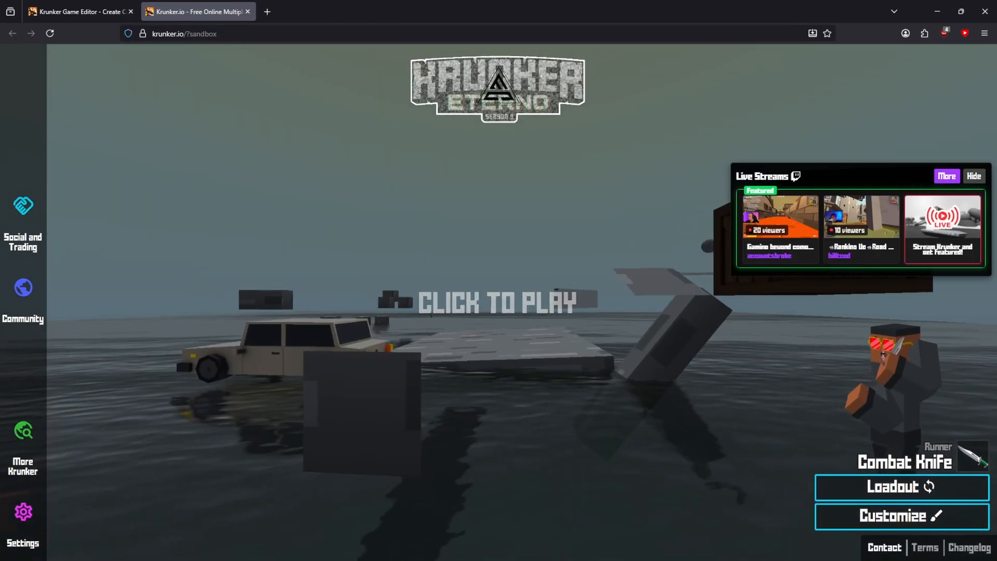
pyautogui.click(432, 315)
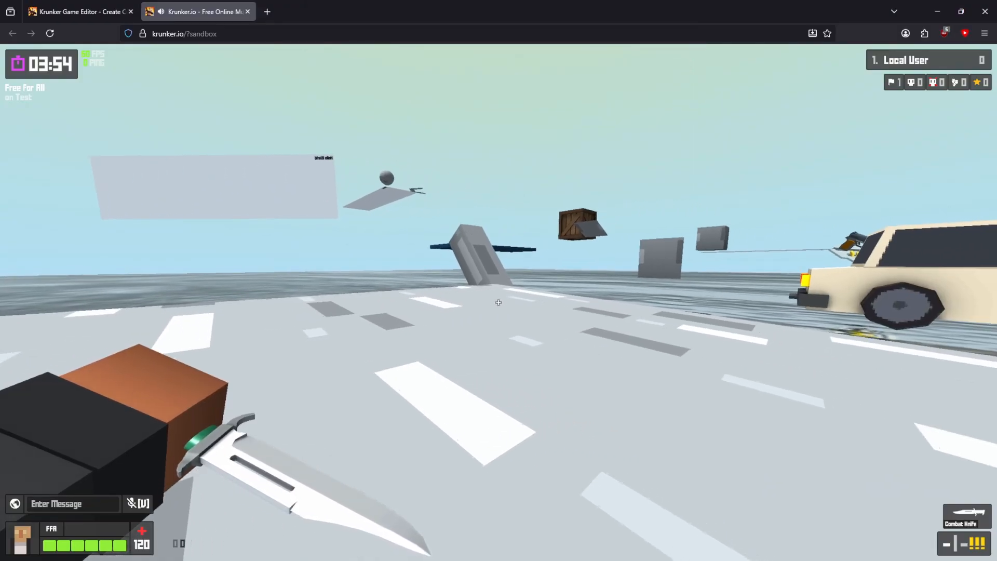
pyautogui.press('w')
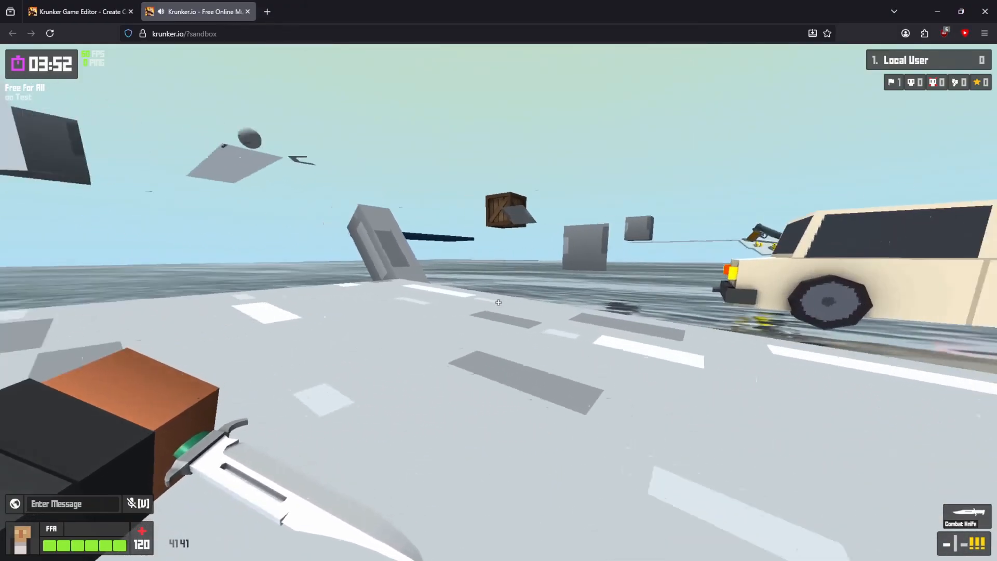
pyautogui.press('w')
pyautogui.press('space')
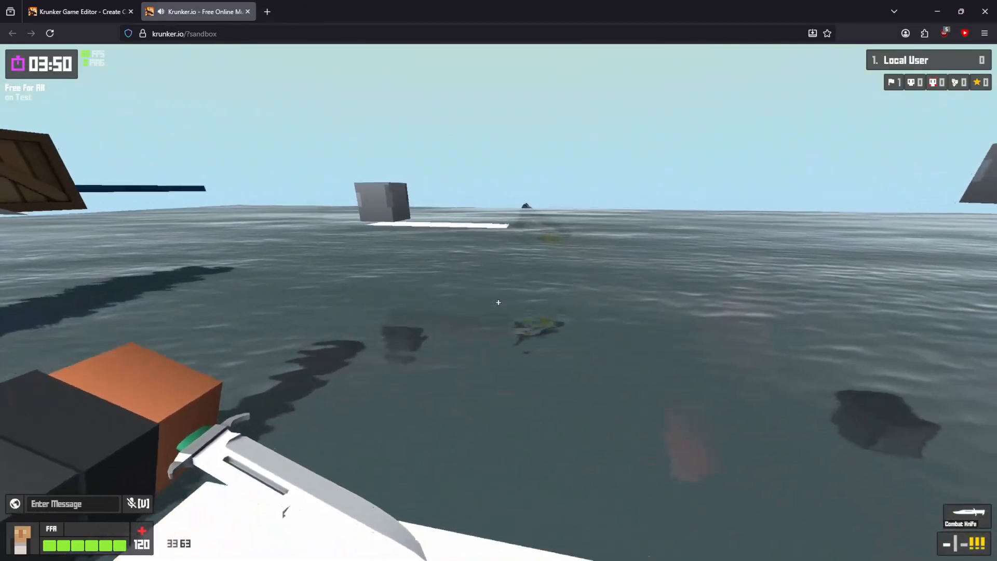
pyautogui.press('space')
pyautogui.press('w')
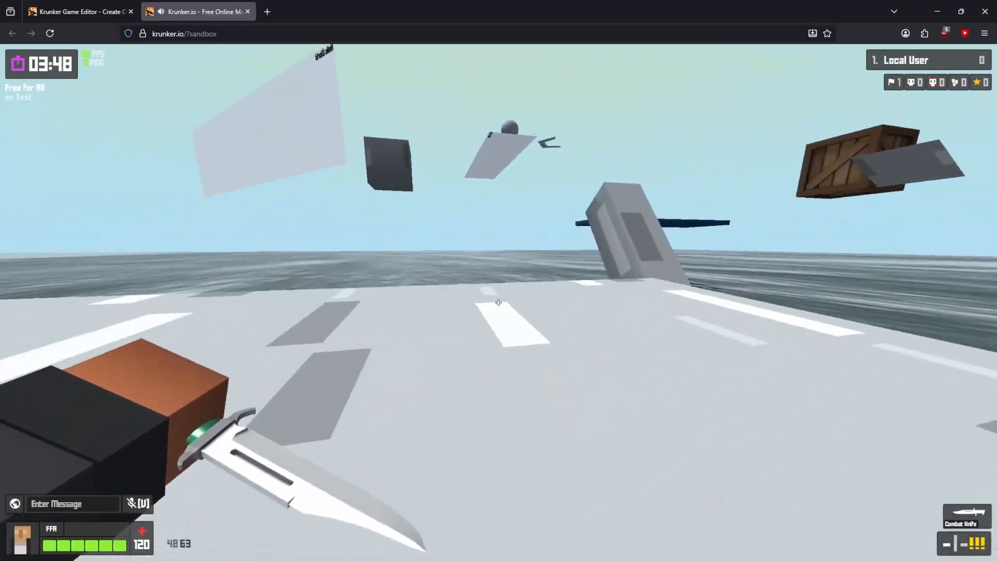
pyautogui.press('w')
pyautogui.press('space')
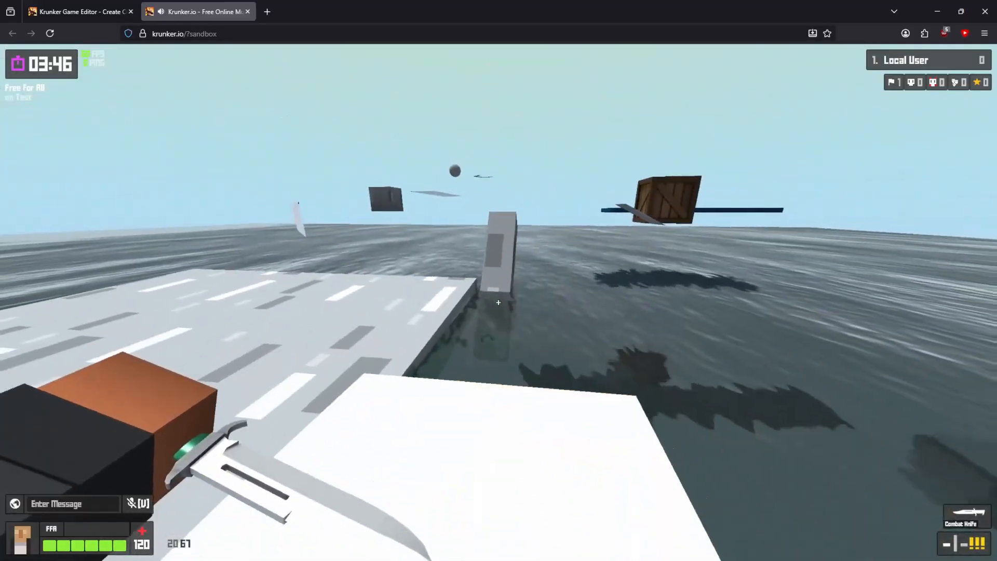
pyautogui.press('space')
pyautogui.hotkey('ctrl', 'w')
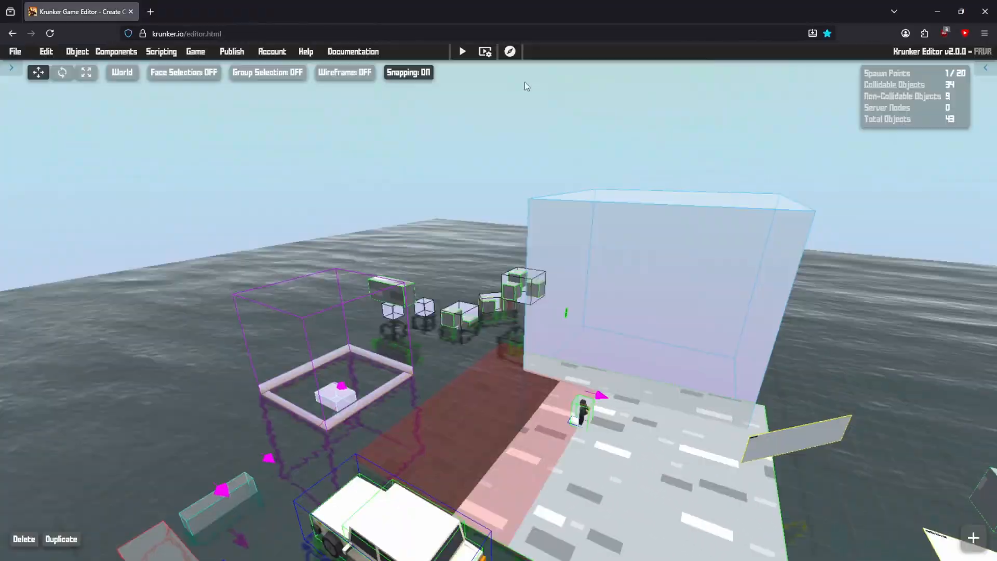
# - Set up a custom hosted game from the current map, make the server private, and start the game
pyautogui.click(483, 53)
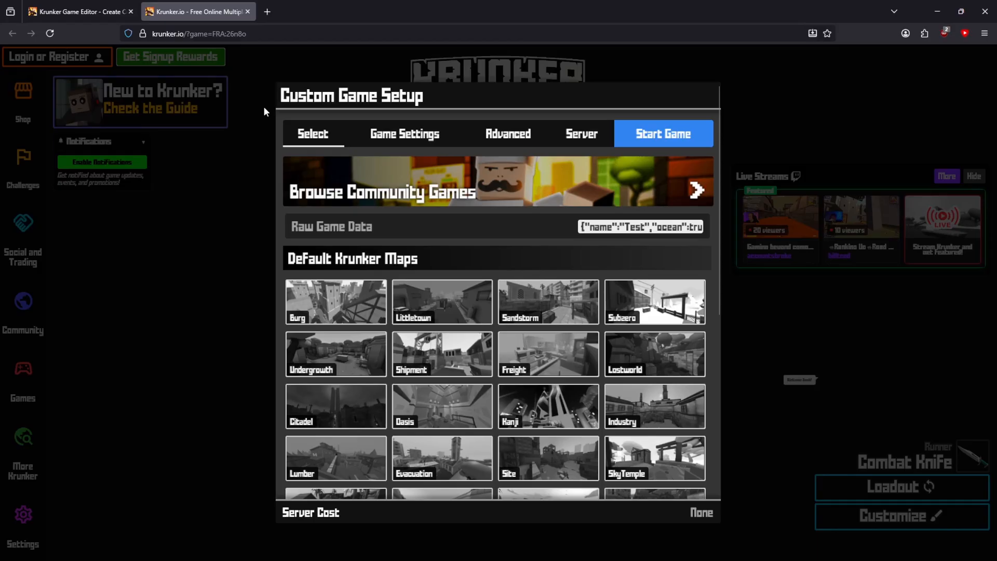
pyautogui.click(590, 136)
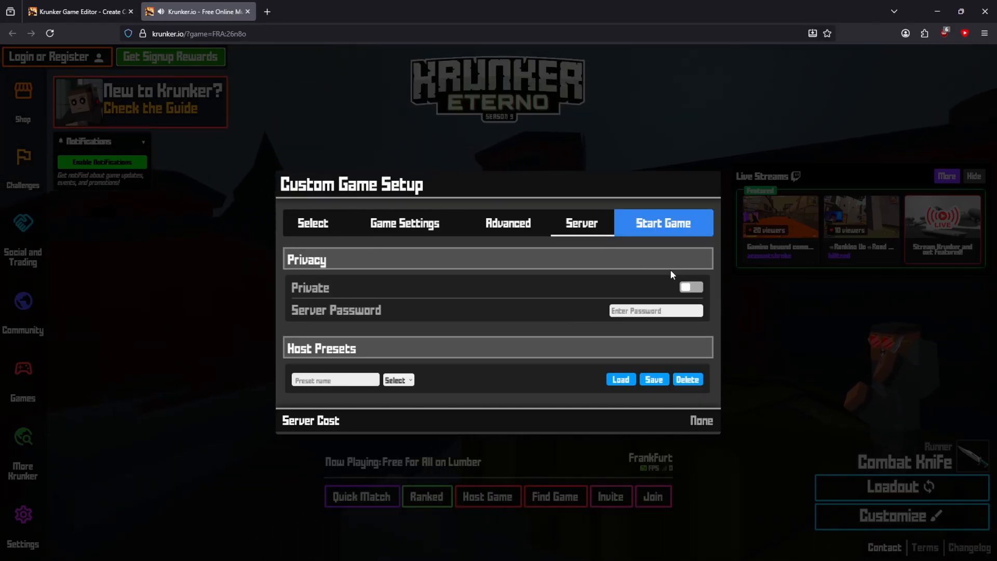
pyautogui.click(700, 289)
pyautogui.click(678, 226)
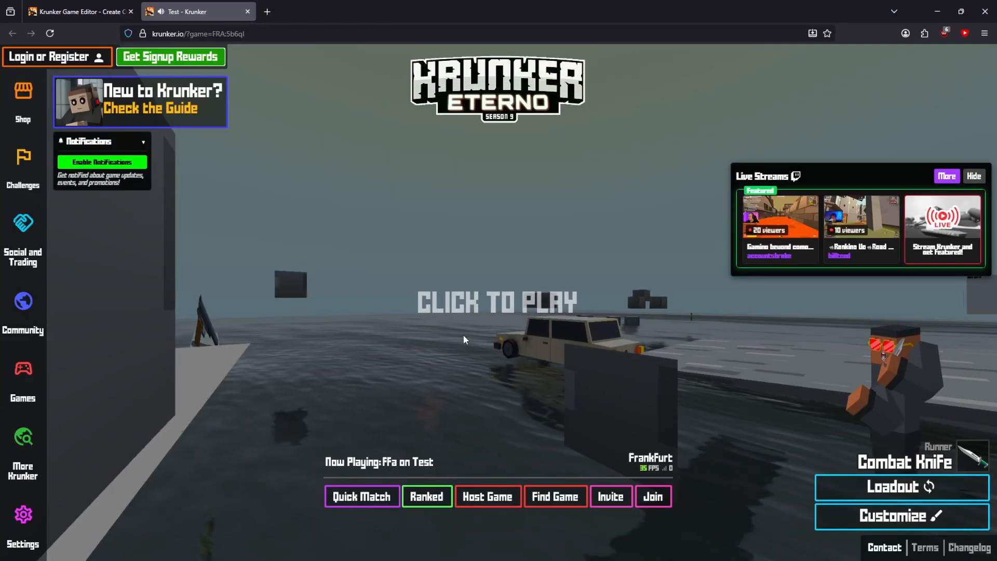
# - Play the hosted match in full screen, jump around near the car, and use the game's Invite option
pyautogui.press('F11')
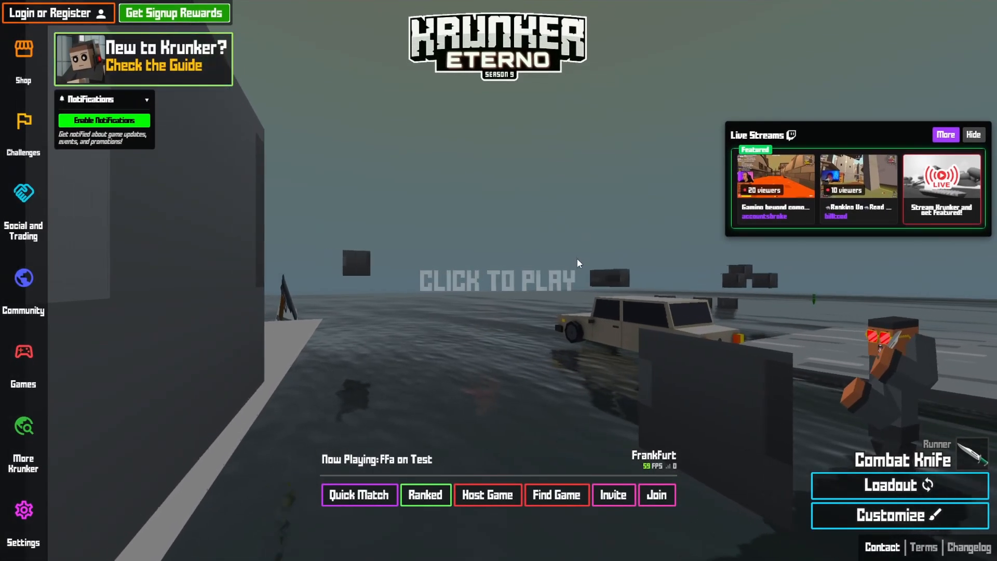
pyautogui.click(578, 259)
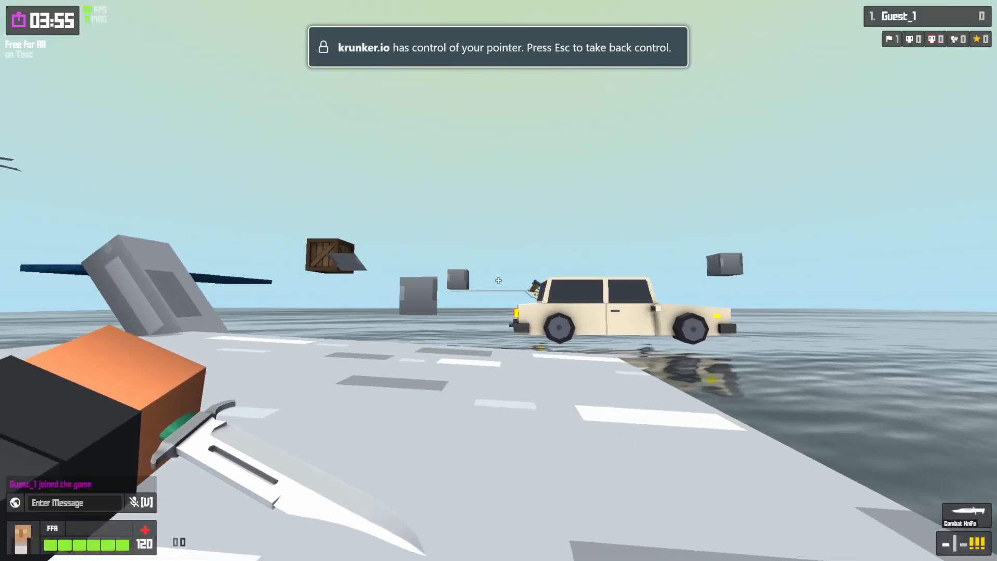
pyautogui.press('w')
pyautogui.press('d')
pyautogui.press('space')
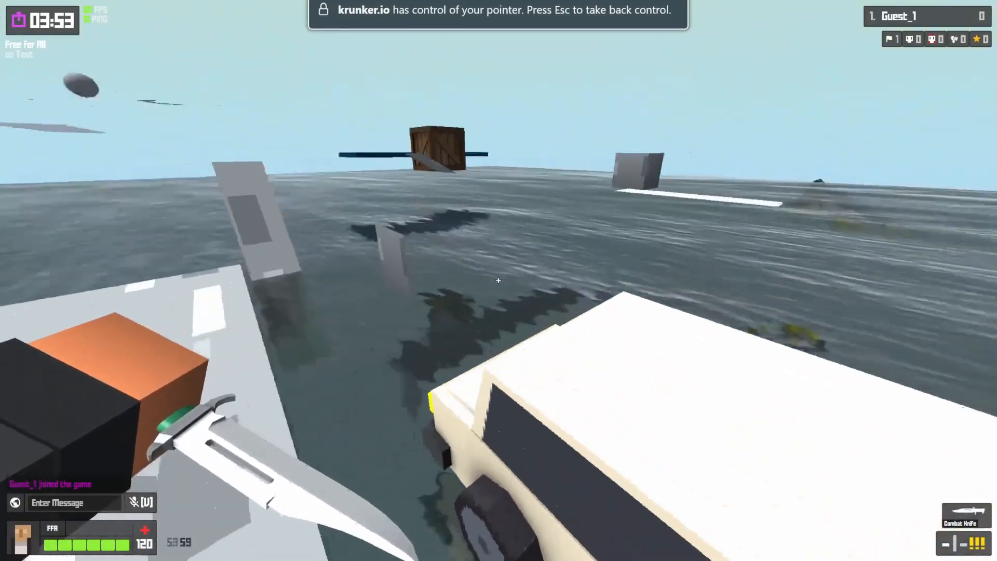
pyautogui.press('Escape')
pyautogui.click(614, 494)
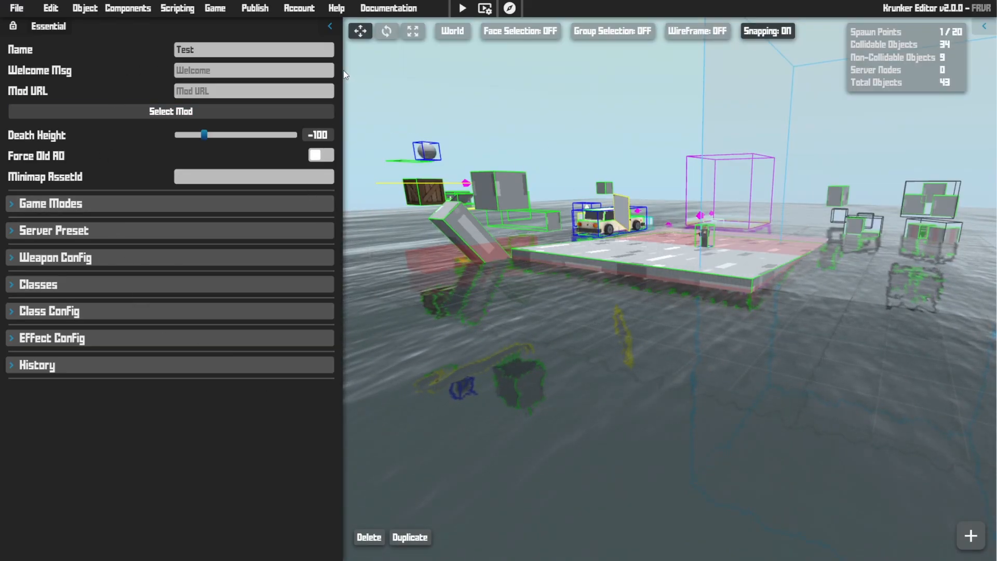
# - Try resizing, collapsing and reopening the map settings panel, and expand the object properties panel
pyautogui.moveTo(342, 71); pyautogui.dragTo(438, 106)
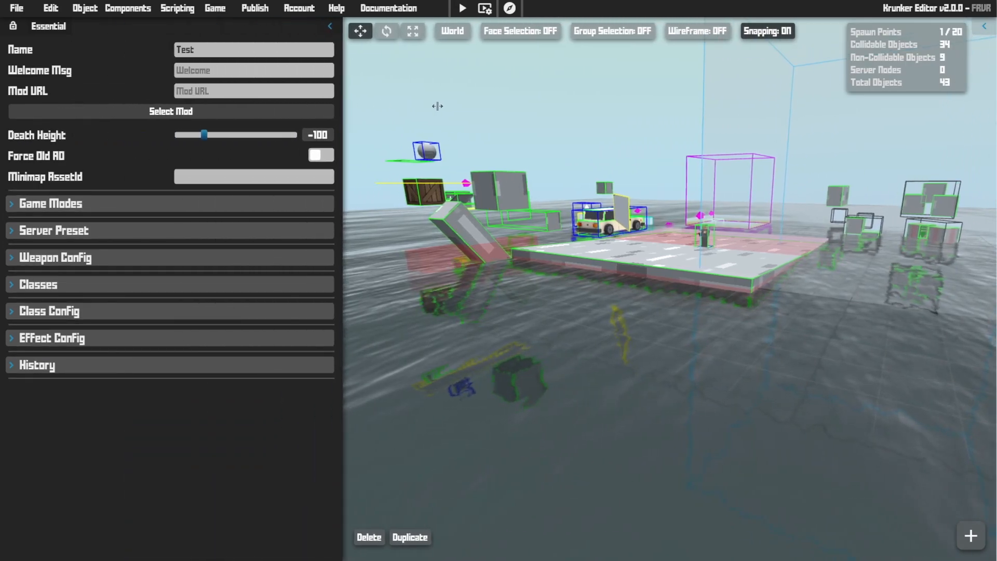
pyautogui.click(330, 27)
pyautogui.click(12, 27)
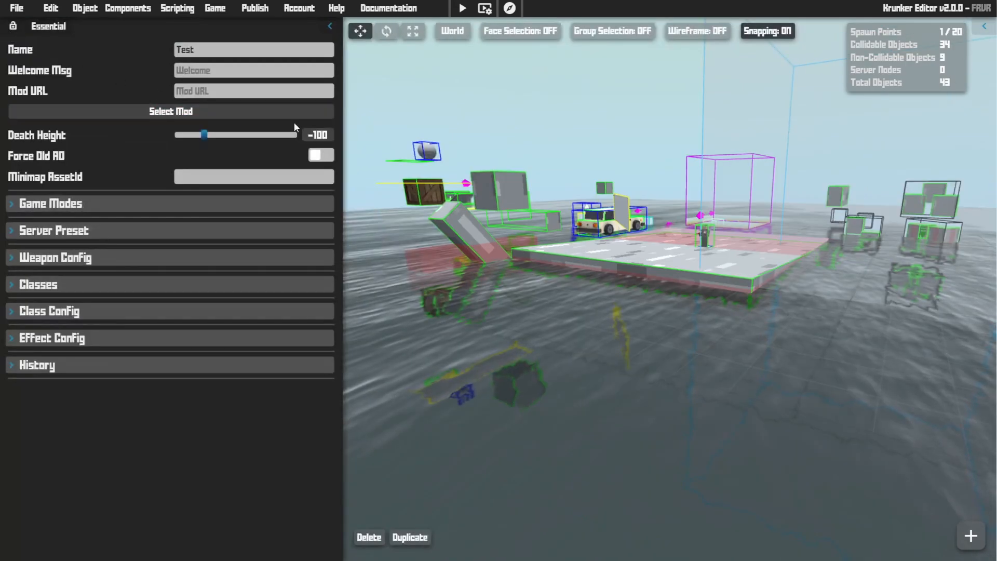
pyautogui.moveTo(341, 80); pyautogui.dragTo(310, 106)
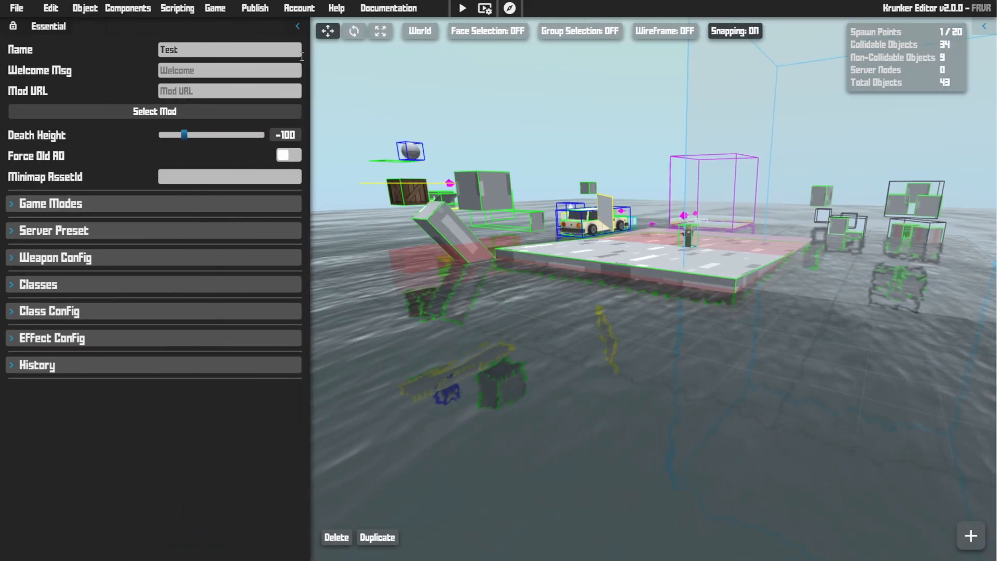
pyautogui.click(300, 26)
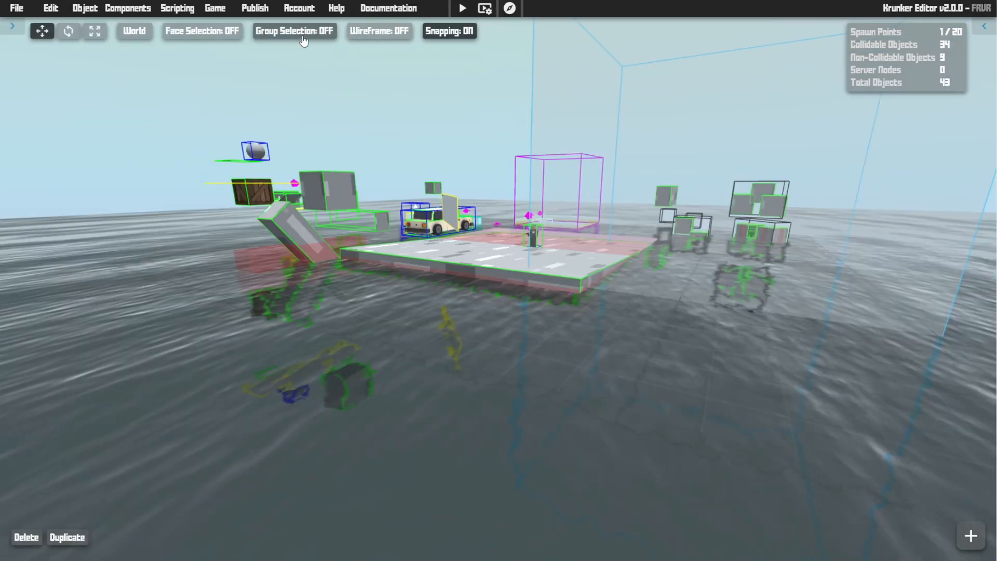
pyautogui.click(983, 27)
pyautogui.click(457, 279)
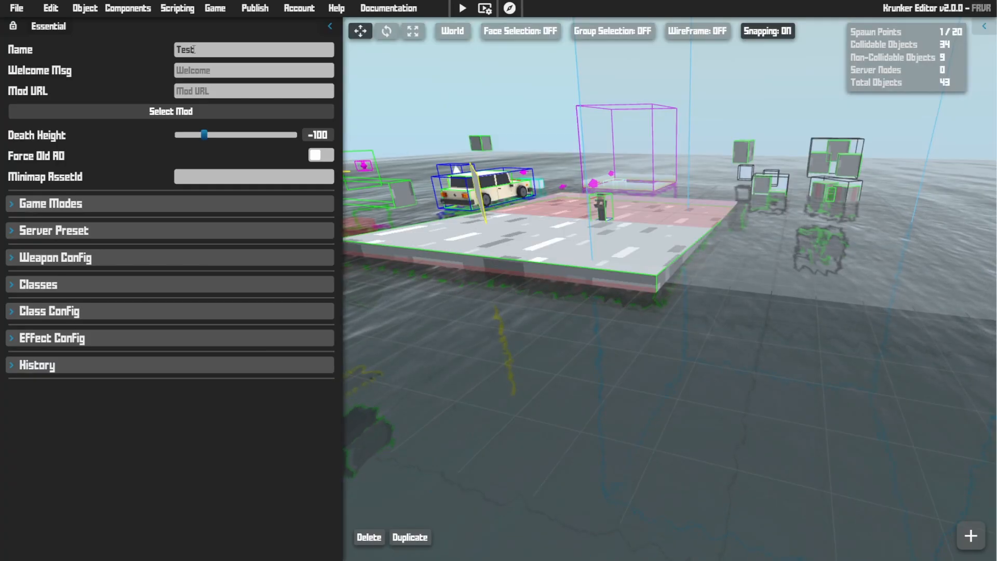
# - Name the map Test_video and set its welcome message to hi
pyautogui.click(208, 49)
pyautogui.write('_video')
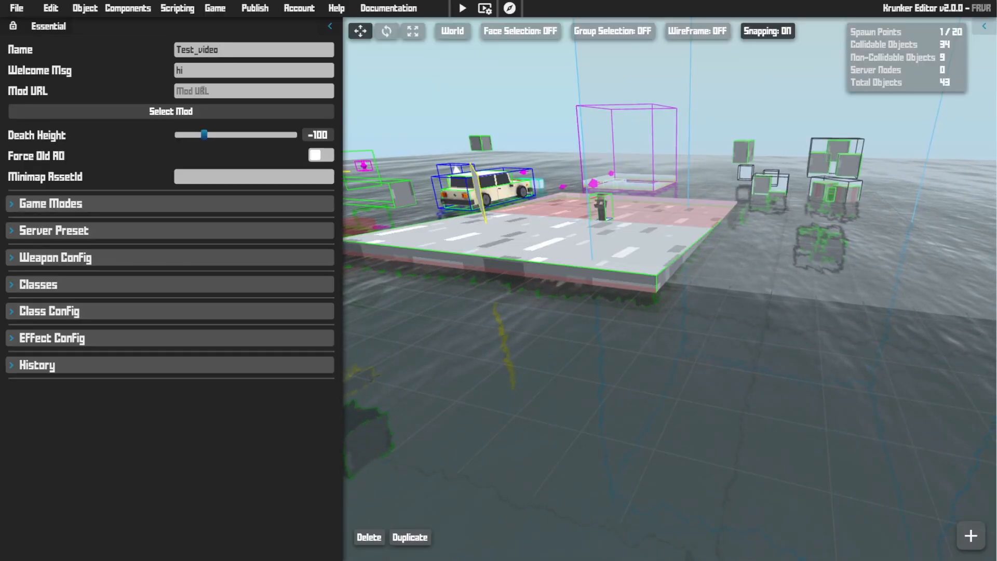
# - Duplicate the large platform and move the copy straight down, well below the original
pyautogui.moveTo(722, 233); pyautogui.dragTo(626, 263, button='right')
pyautogui.moveTo(494, 199); pyautogui.dragTo(480, 160, button='right')
pyautogui.press('q')
pyautogui.press('e')
pyautogui.click(664, 251)
pyautogui.moveTo(664, 250); pyautogui.dragTo(763, 200, button='right')
pyautogui.press('d')
pyautogui.press('e')
pyautogui.press('q')
pyautogui.hotkey('ctrl', 'd')
pyautogui.press('q')
pyautogui.moveTo(670, 200); pyautogui.dragTo(674, 237)
# - Show the platform copy's transform values and raise the copy to Y position -102
pyautogui.click(984, 27)
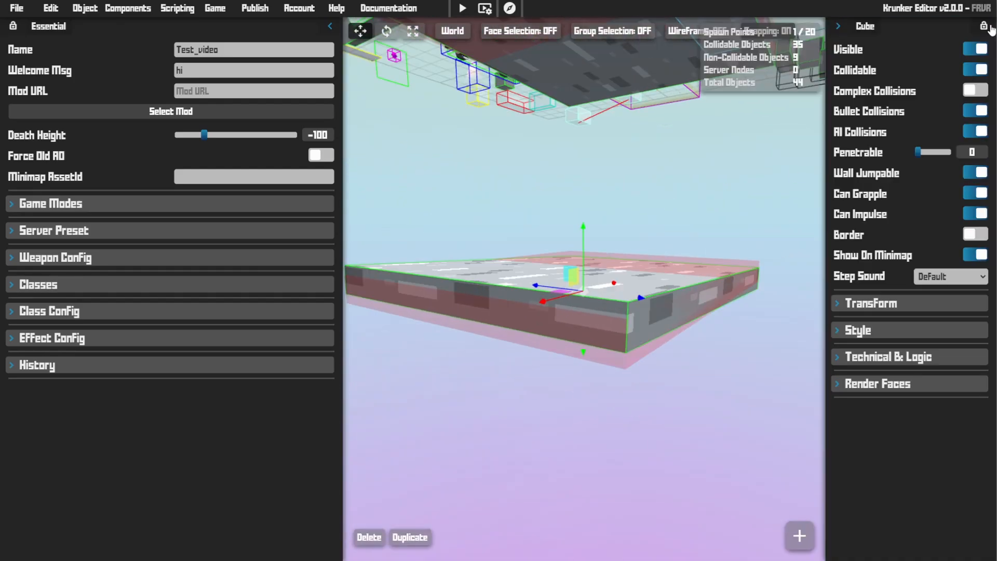
pyautogui.click(883, 303)
pyautogui.moveTo(594, 257); pyautogui.dragTo(584, 221)
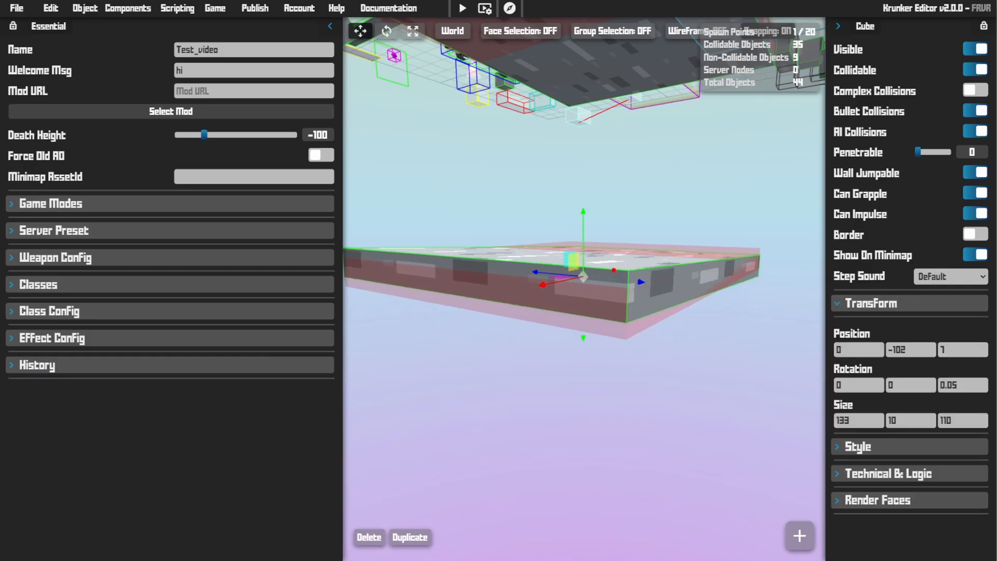
pyautogui.moveTo(585, 223); pyautogui.dragTo(587, 207, button='right')
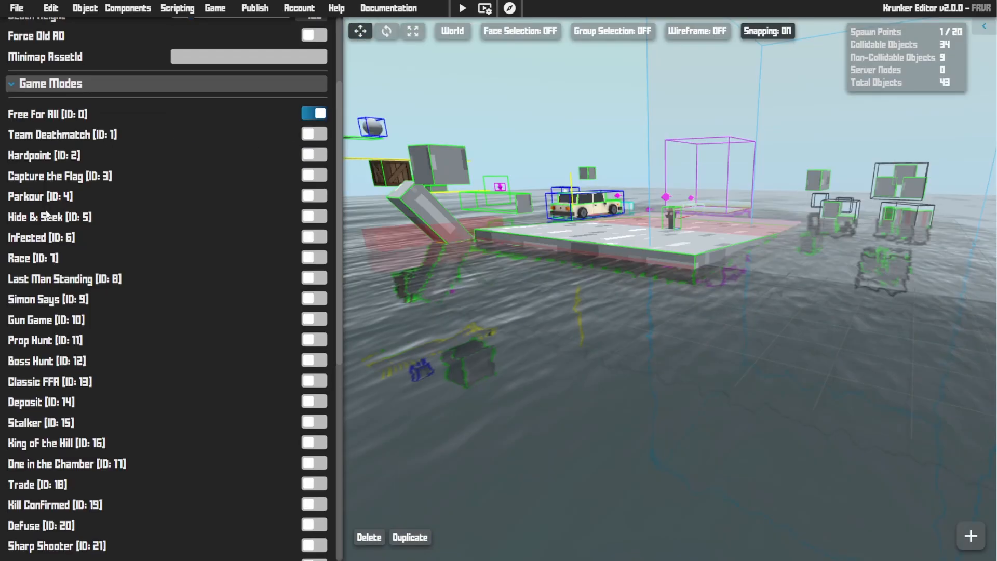
# - Look through the list of available game modes and collapse it
pyautogui.scroll(-5, 45, 209)
pyautogui.scroll(10, 45, 209)
pyautogui.click(73, 203)
# - Adjust the server preset's player limit with its slider and show the timer settings
pyautogui.click(77, 231)
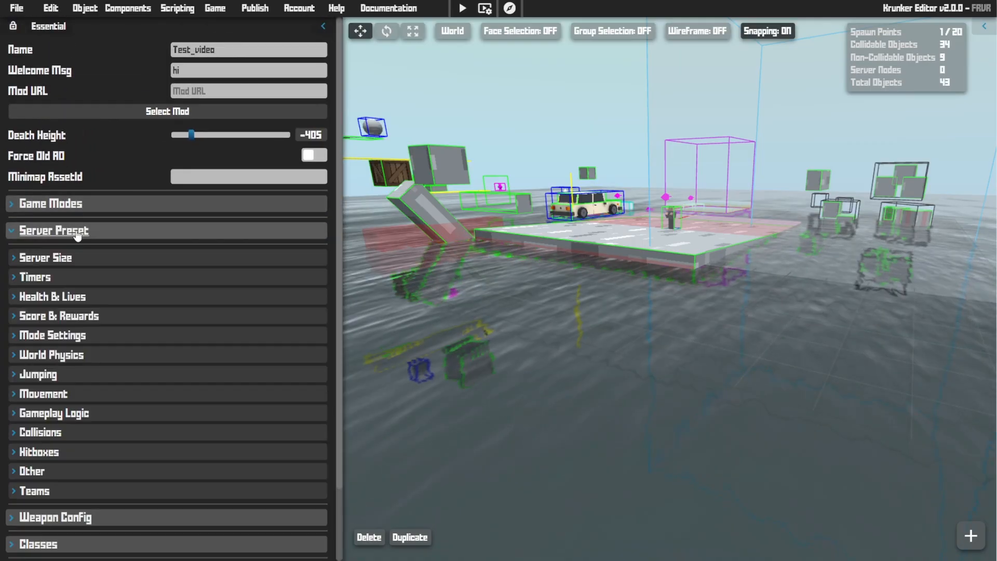
pyautogui.click(64, 258)
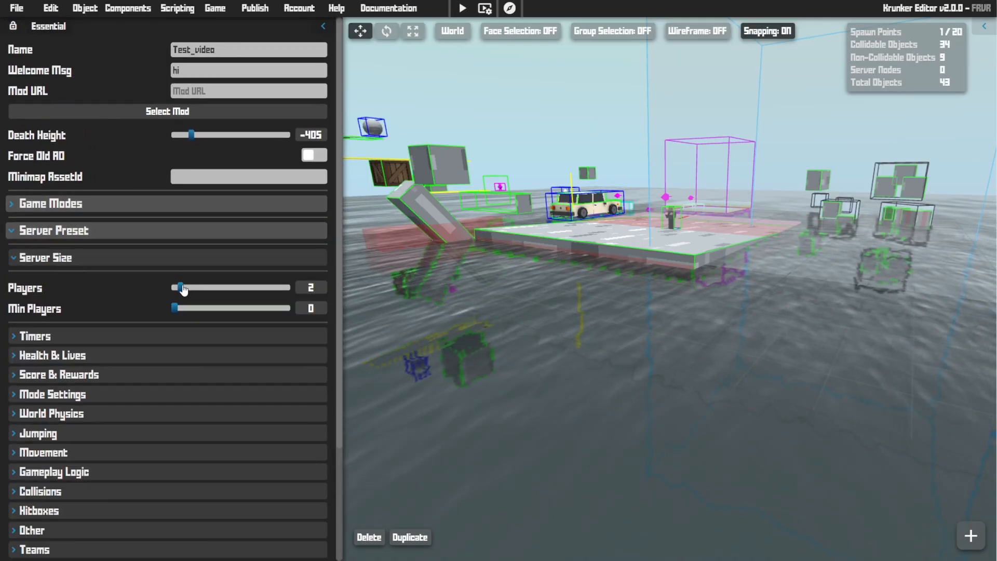
pyautogui.moveTo(181, 288); pyautogui.dragTo(401, 311)
pyautogui.click(148, 259)
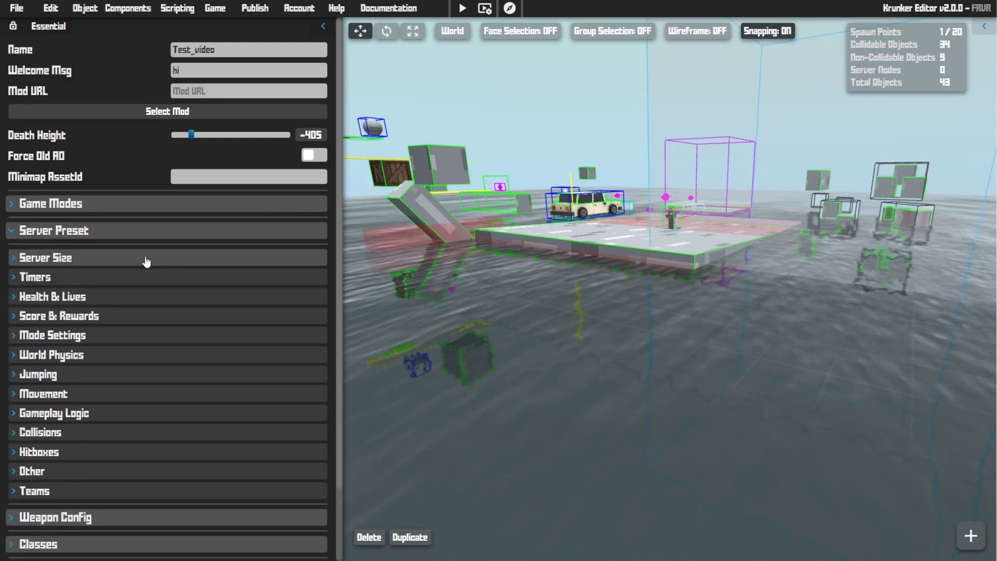
pyautogui.click(82, 278)
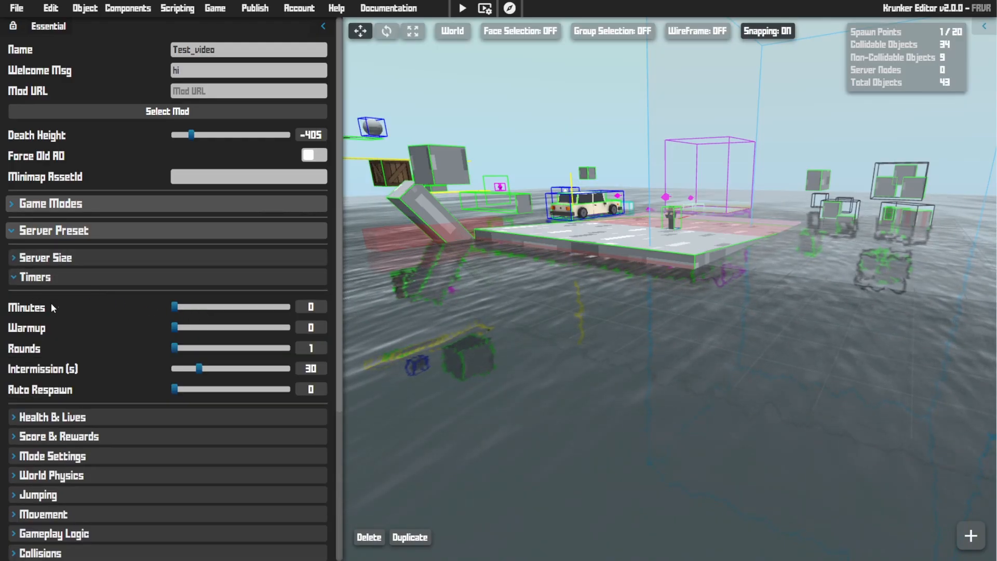
# - Add a Domination Zone to the map and reposition it in the water near the large platform
pyautogui.moveTo(642, 298); pyautogui.dragTo(672, 273, button='right')
pyautogui.press('d')
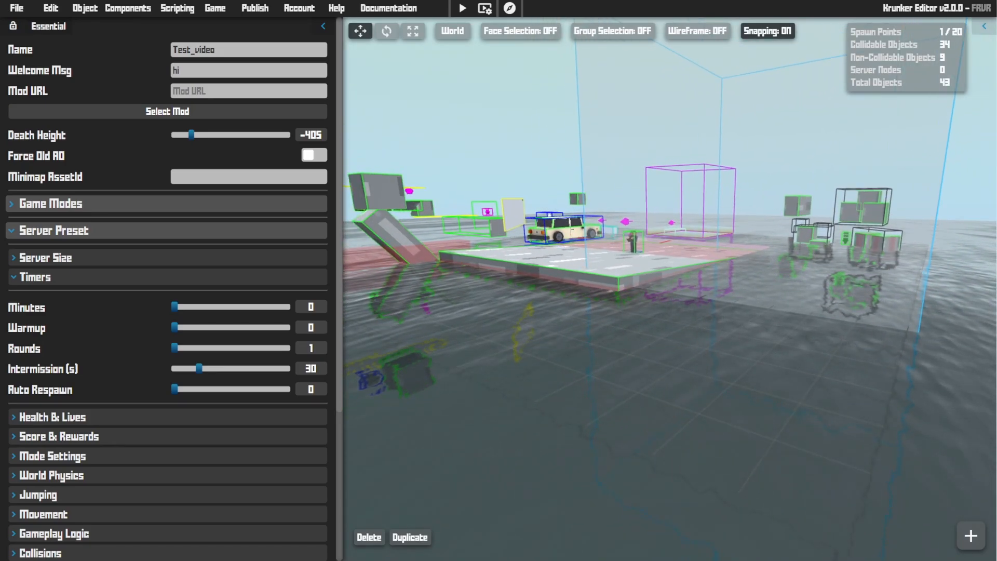
pyautogui.press('w')
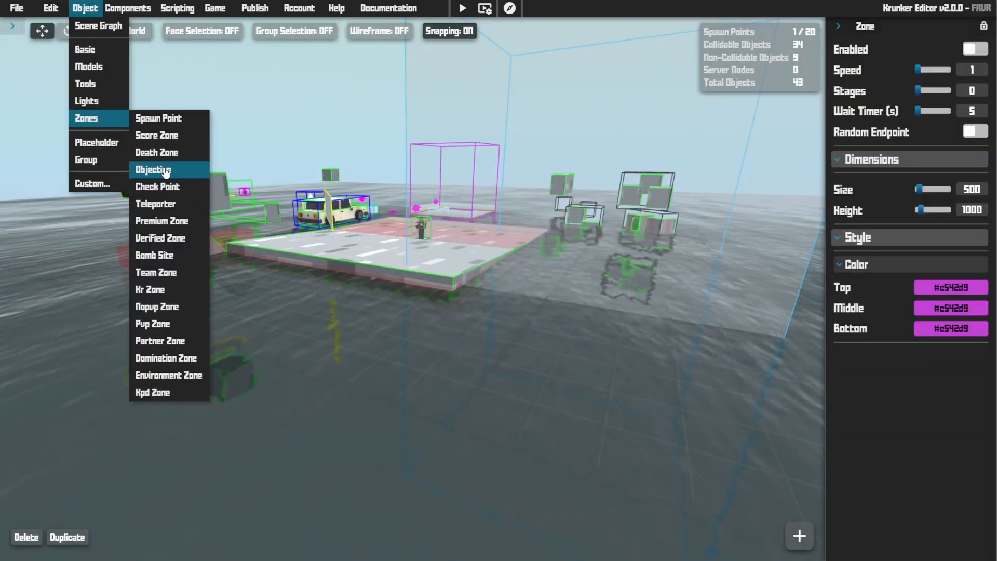
pyautogui.click(166, 358)
pyautogui.moveTo(416, 224); pyautogui.dragTo(384, 231, button='right')
pyautogui.press('s')
pyautogui.press('a')
pyautogui.press('d')
pyautogui.moveTo(593, 289); pyautogui.dragTo(566, 282, button='right')
pyautogui.press('a')
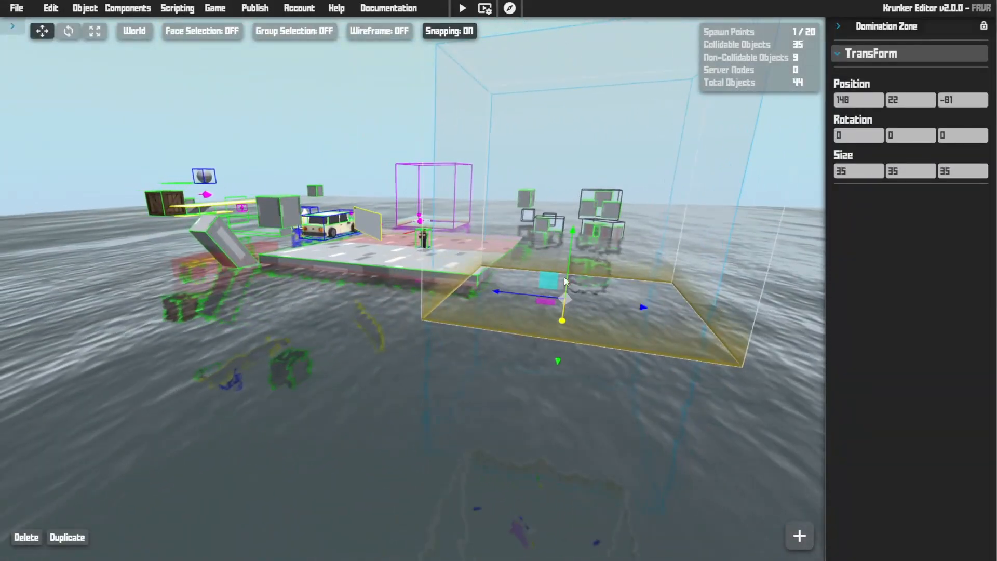
pyautogui.moveTo(548, 283); pyautogui.dragTo(593, 377)
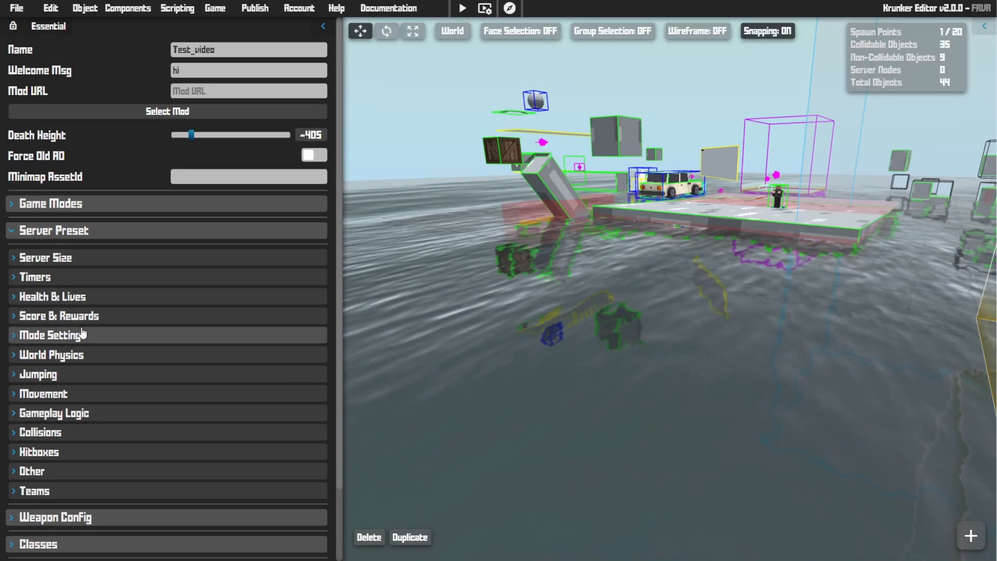
# - Review the World Physics and Movement settings of the server preset and collapse them
pyautogui.click(62, 355)
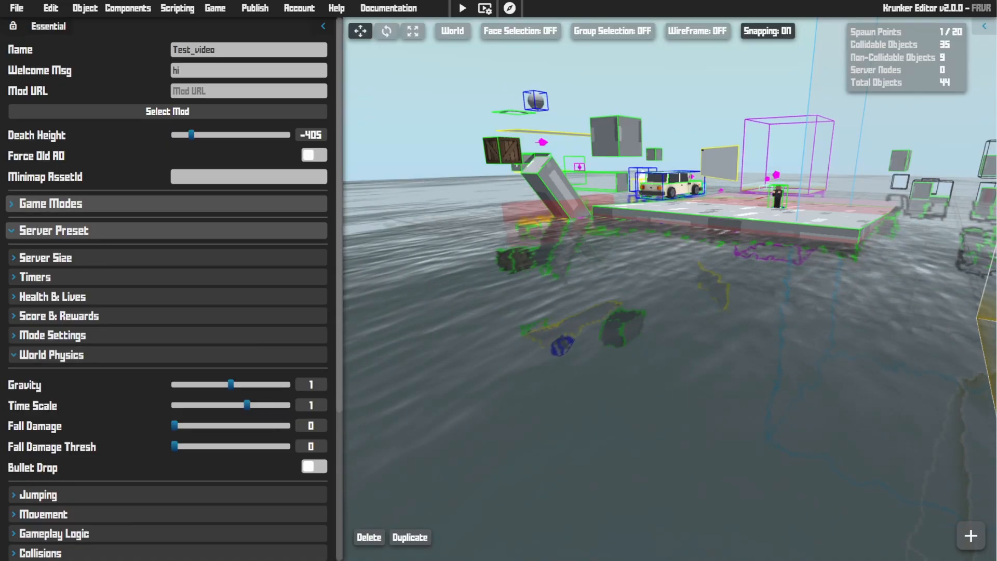
pyautogui.moveTo(670, 289); pyautogui.dragTo(655, 291, button='right')
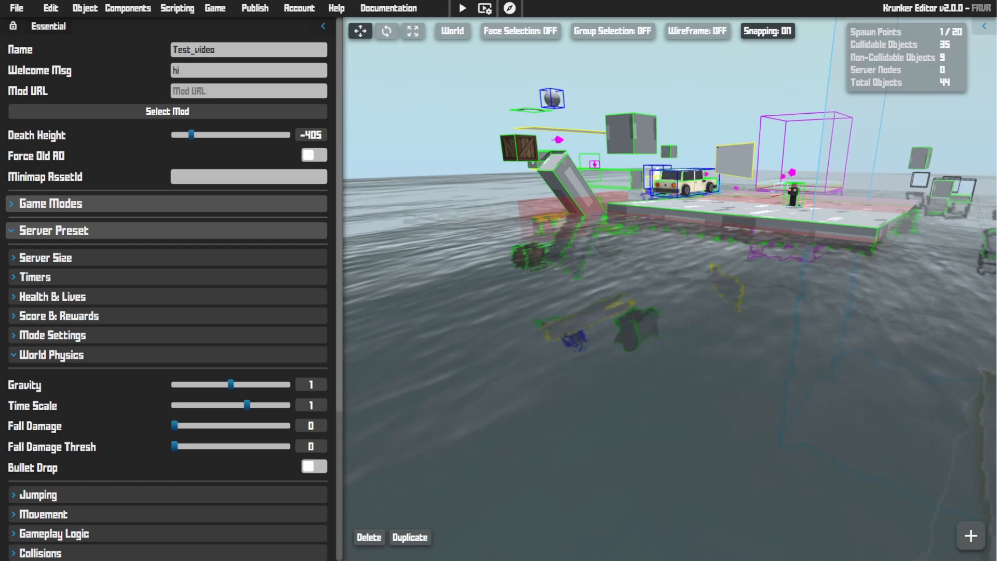
pyautogui.click(92, 355)
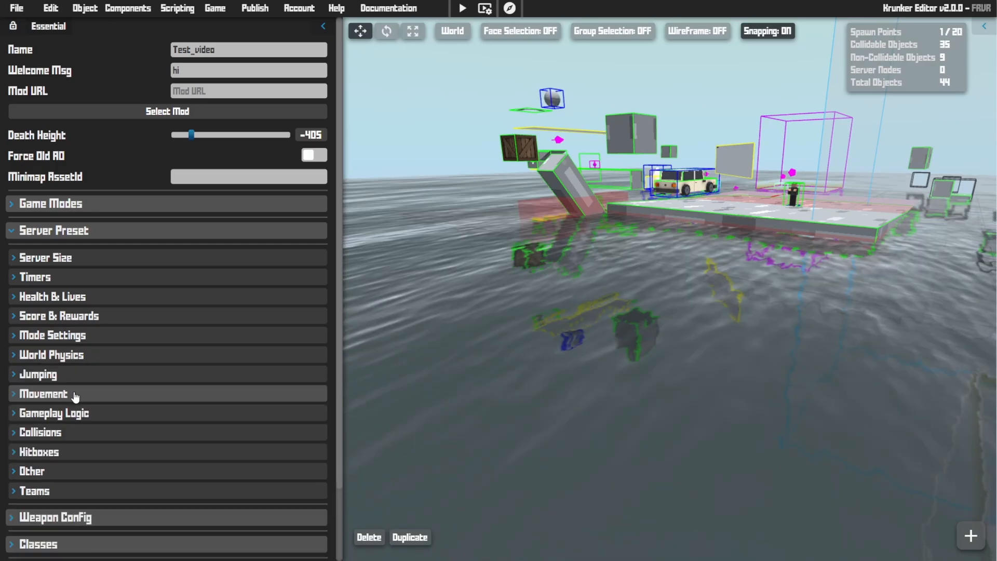
pyautogui.click(75, 395)
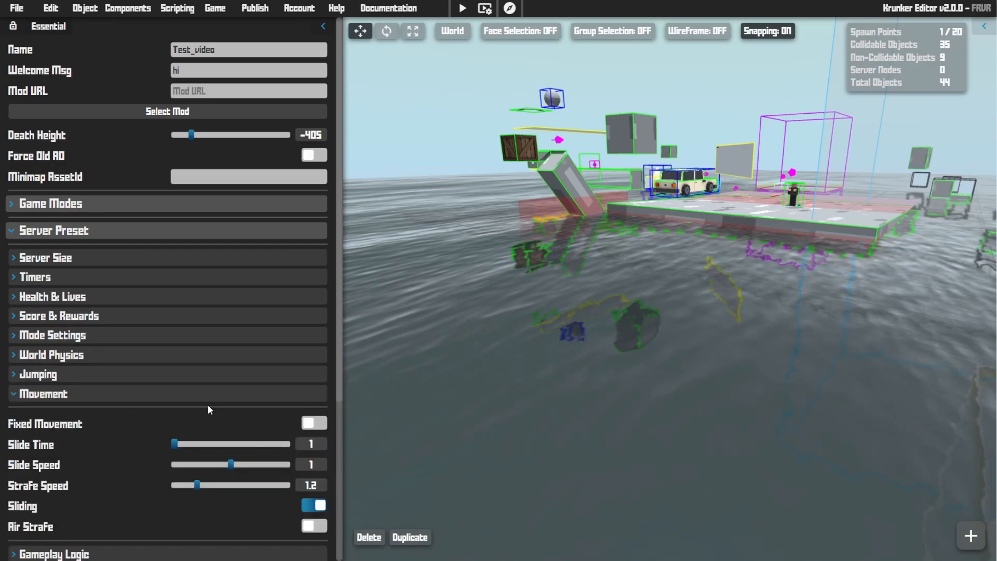
pyautogui.click(119, 394)
# - Look through the server preset's Other settings, including spectating, 3rd person, nametags and kill cams
pyautogui.click(120, 471)
pyautogui.scroll(-3, 165, 357)
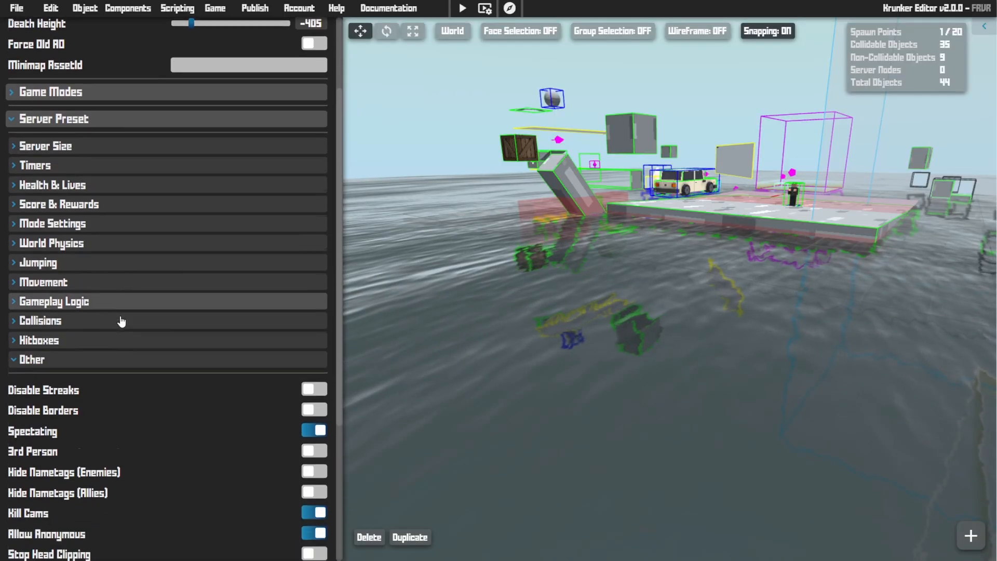
pyautogui.scroll(-3, 121, 322)
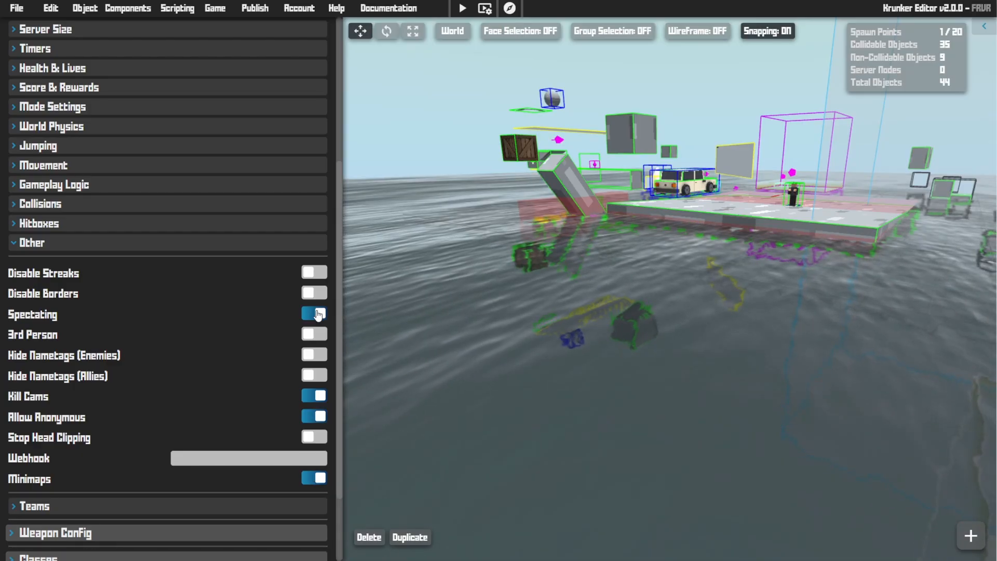
pyautogui.moveTo(481, 339); pyautogui.dragTo(459, 339, button='right')
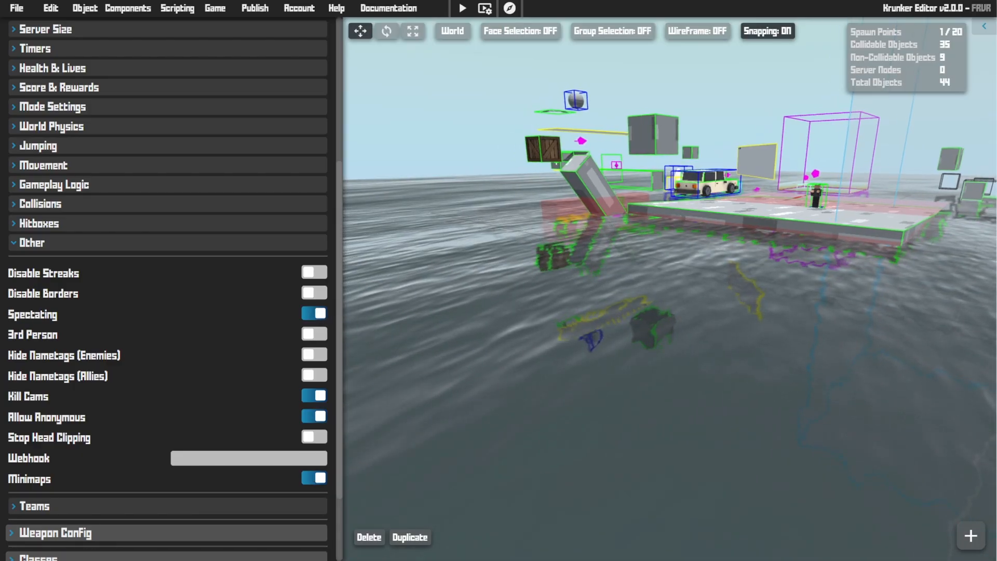
# - Examine the weapon configuration, looking through the settings of the Shotgun and the Revolver
pyautogui.click(99, 532)
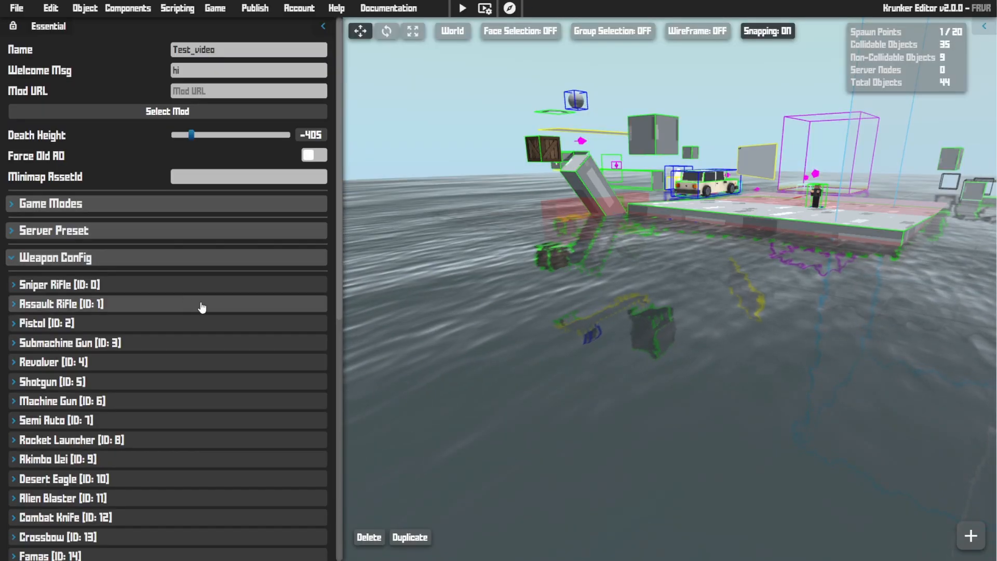
pyautogui.click(111, 382)
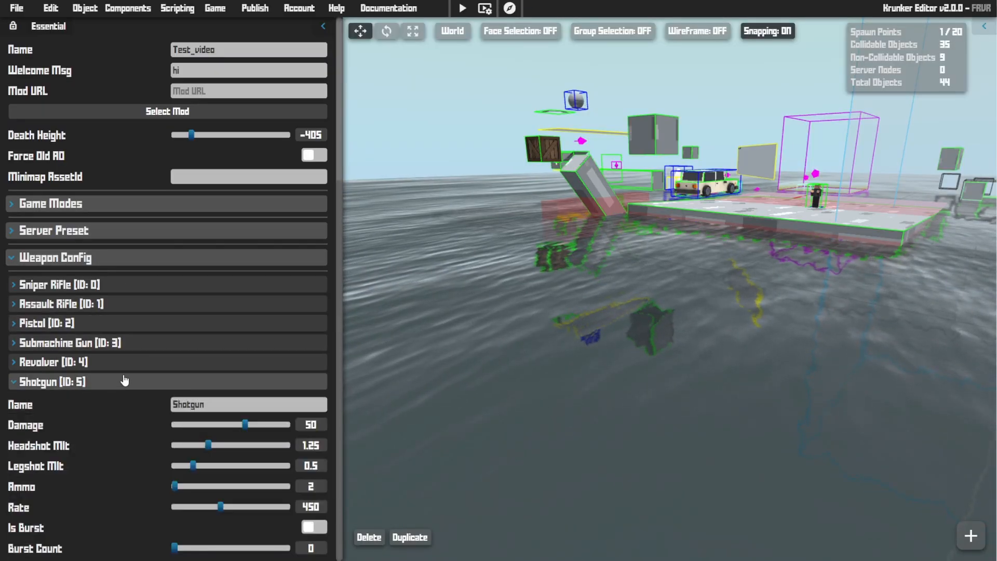
pyautogui.scroll(-1, 158, 333)
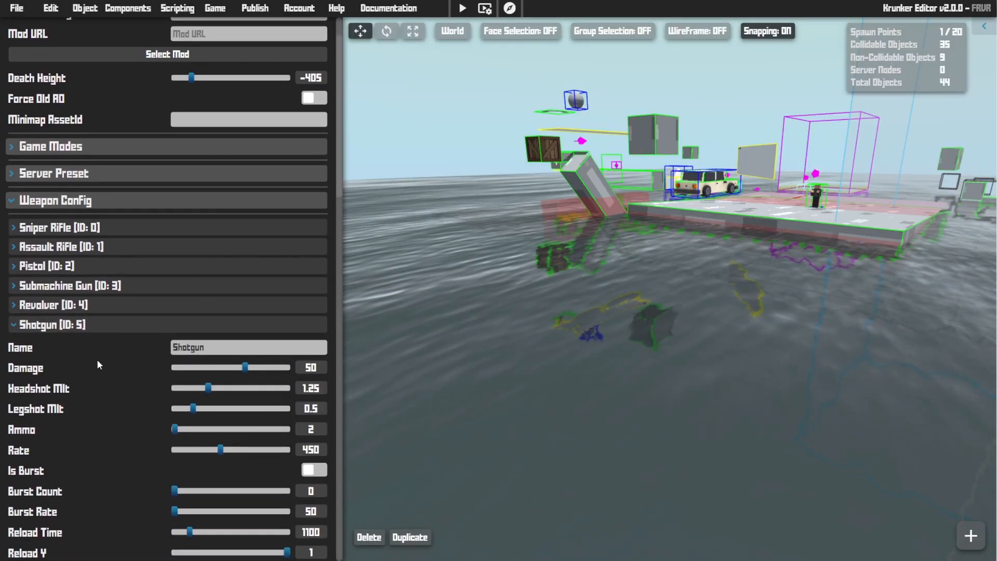
pyautogui.scroll(-5, 96, 361)
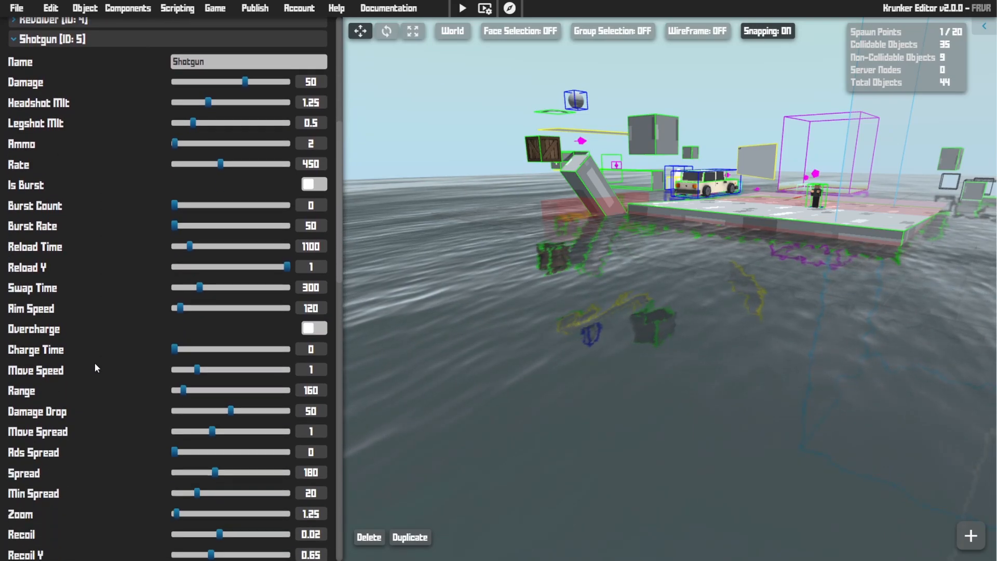
pyautogui.scroll(-1, 94, 363)
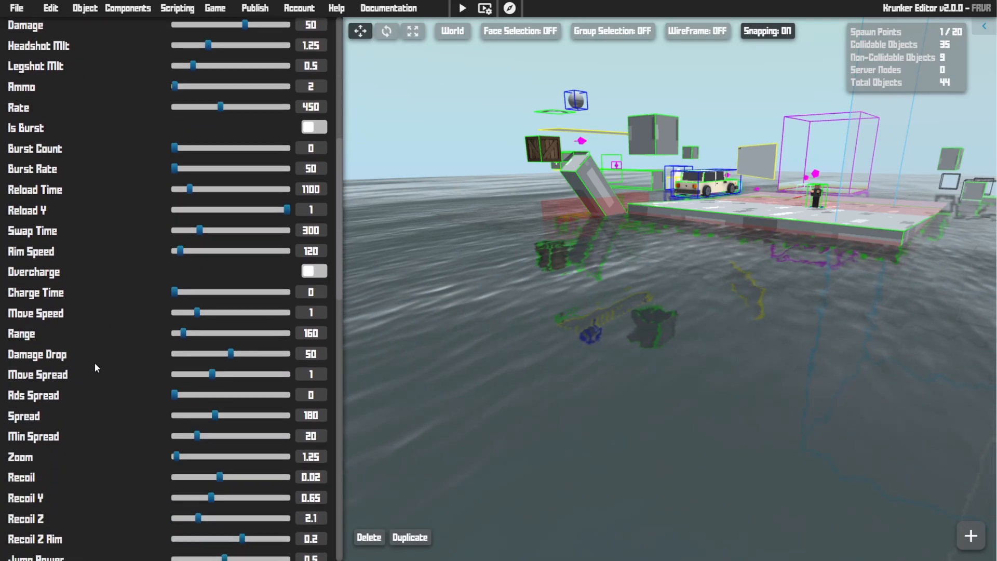
pyautogui.scroll(-4, 95, 364)
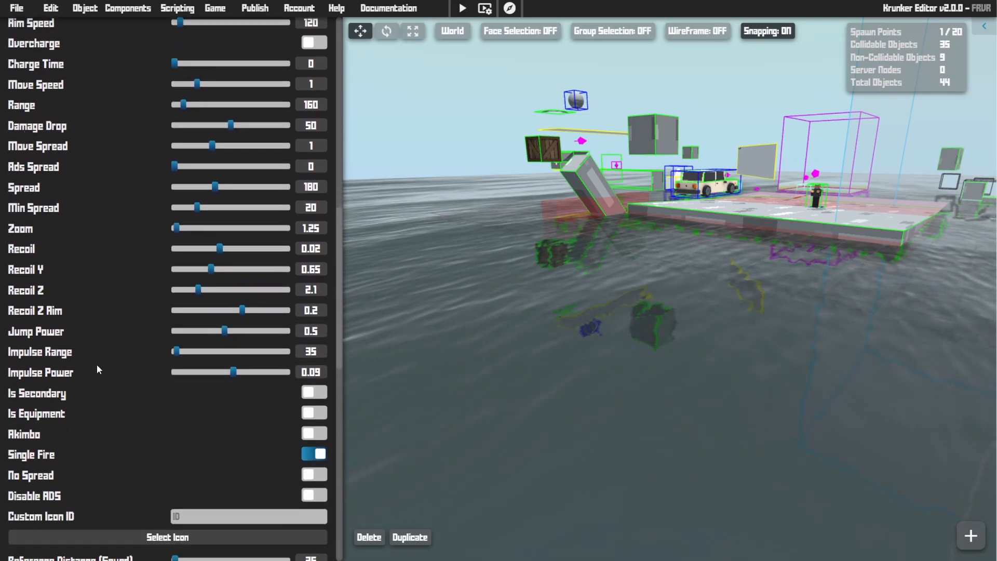
pyautogui.scroll(7, 97, 366)
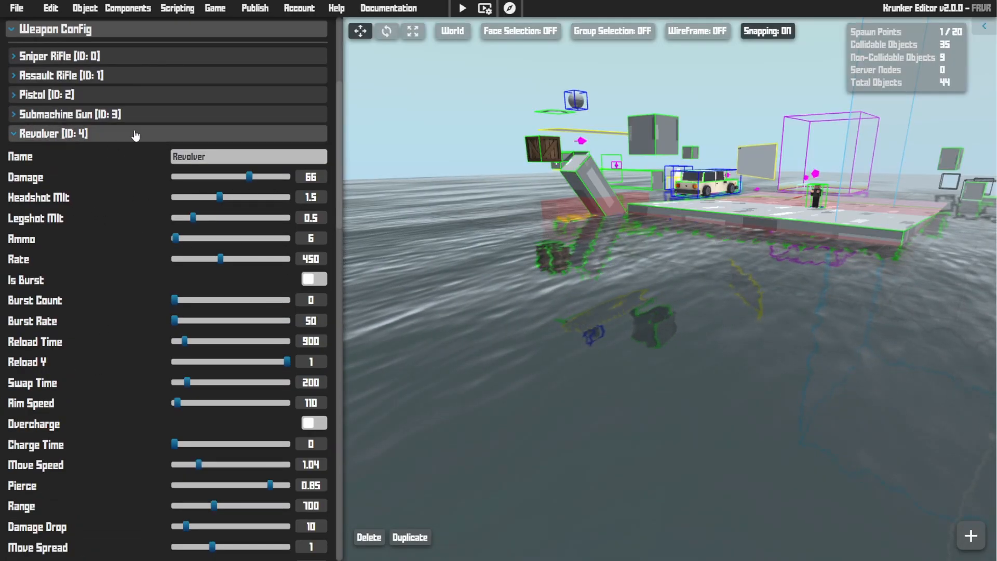
pyautogui.scroll(-4, 102, 223)
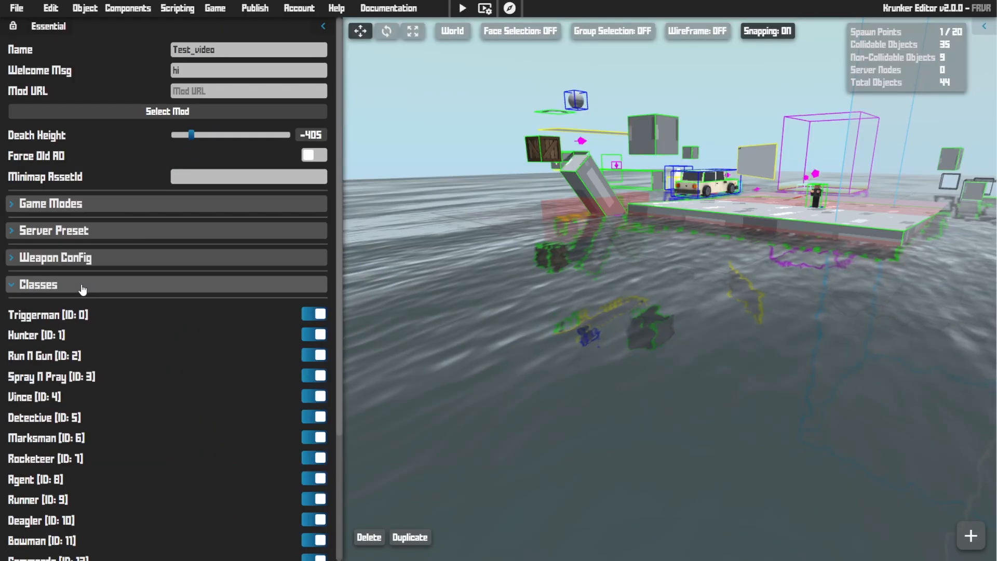
# - Look through the list of available classes and the Runner's setting categories in the class configuration
pyautogui.scroll(-3, 82, 289)
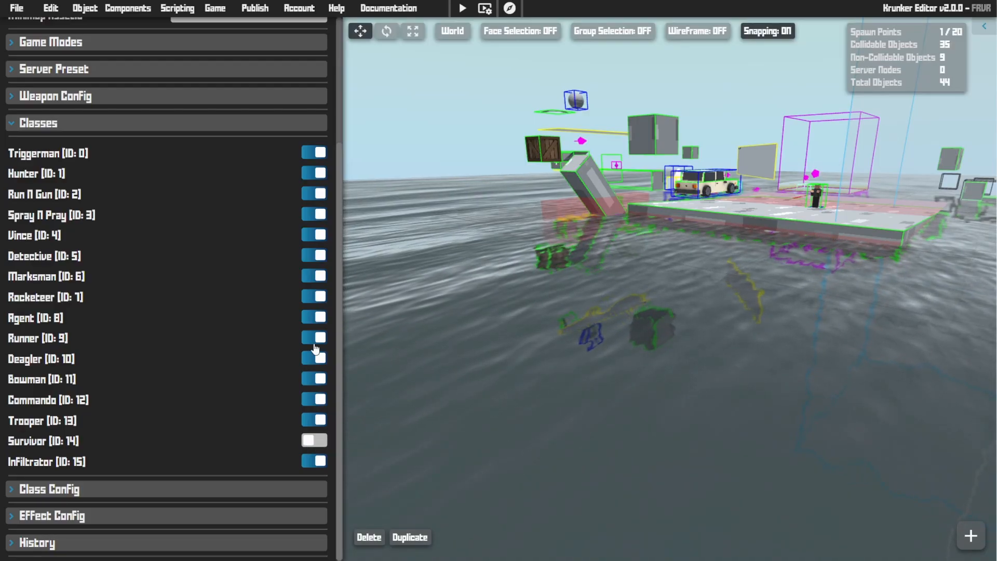
pyautogui.scroll(-3, 100, 307)
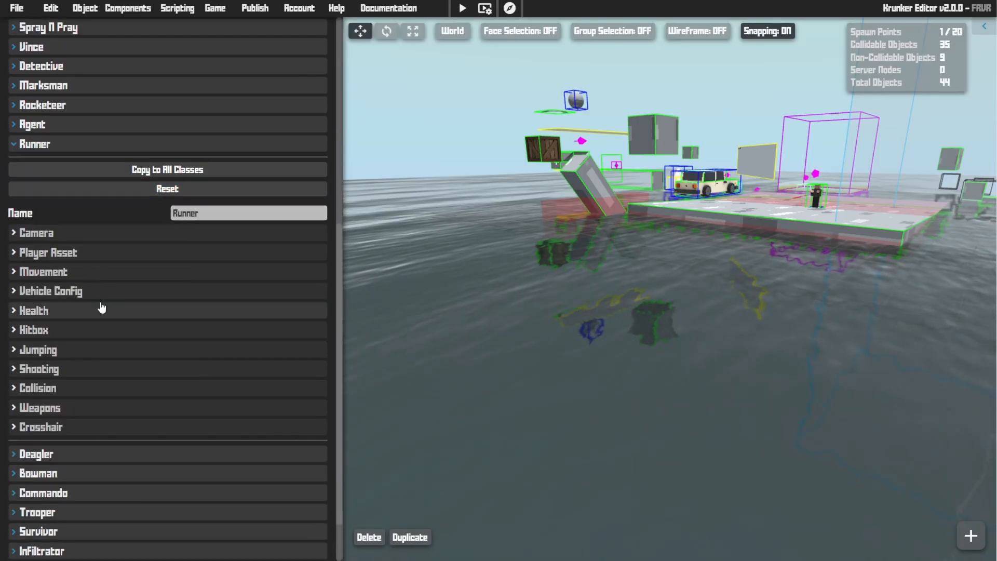
pyautogui.scroll(7, 107, 315)
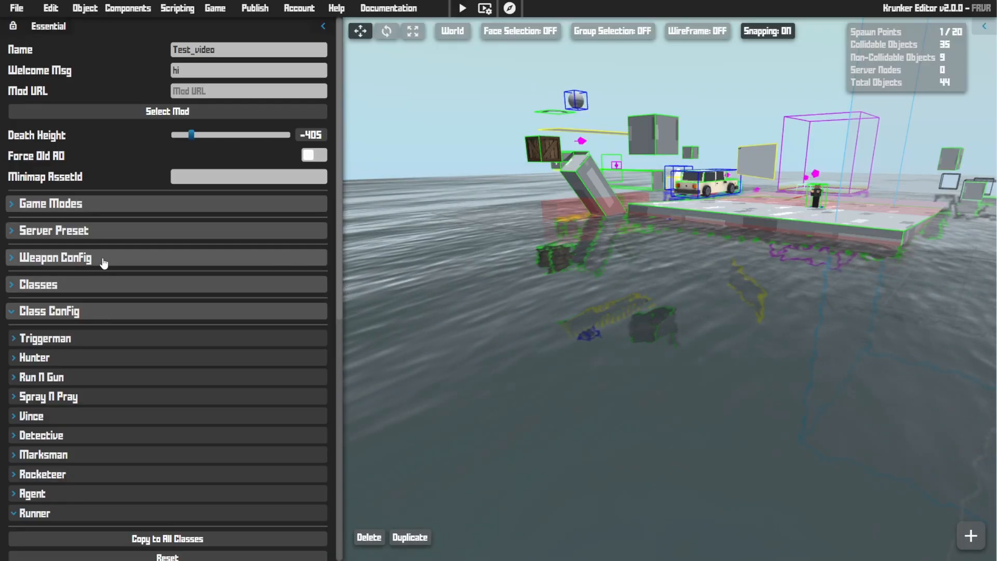
pyautogui.scroll(-5, 120, 266)
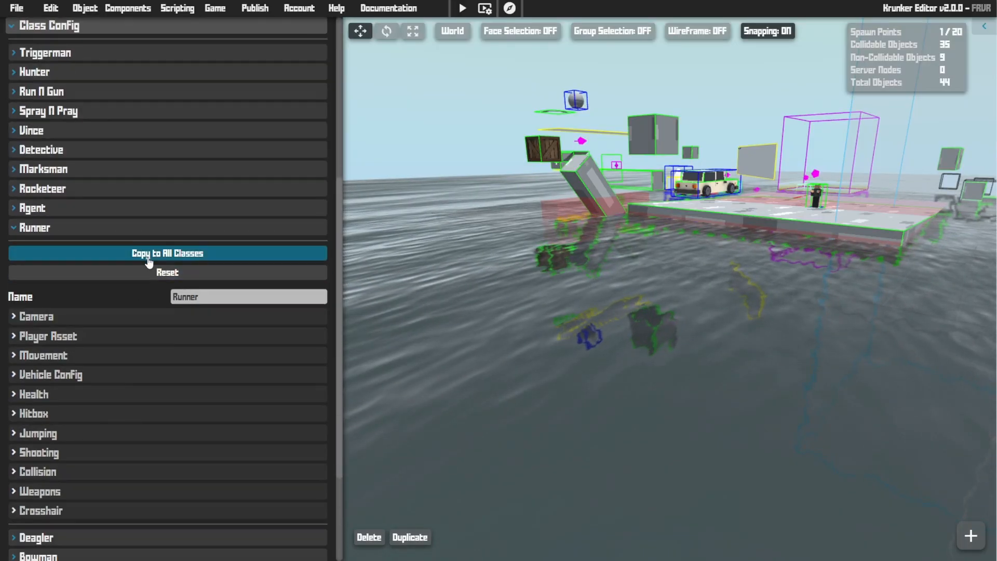
pyautogui.scroll(1, 113, 346)
pyautogui.scroll(1, 114, 348)
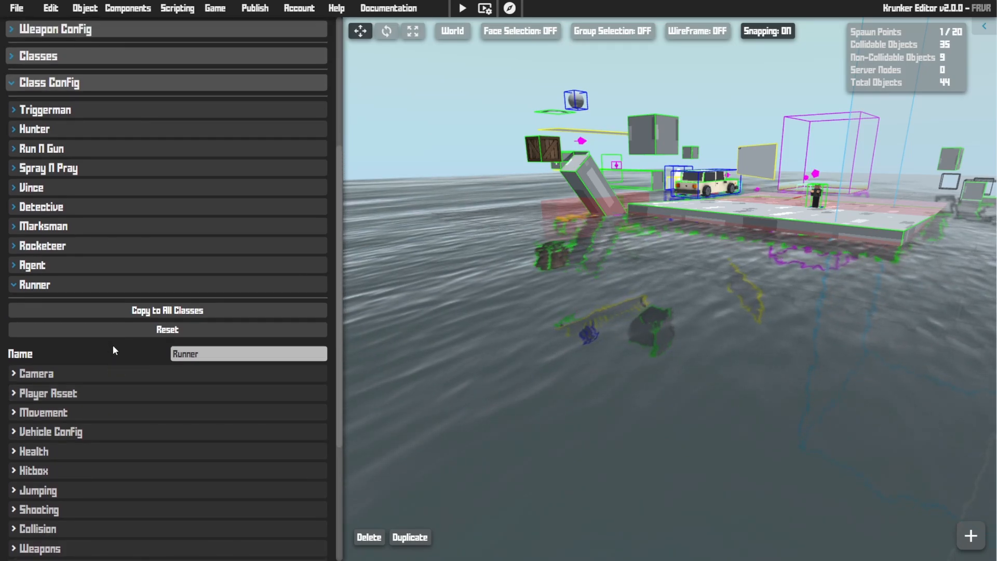
pyautogui.scroll(-2, 113, 348)
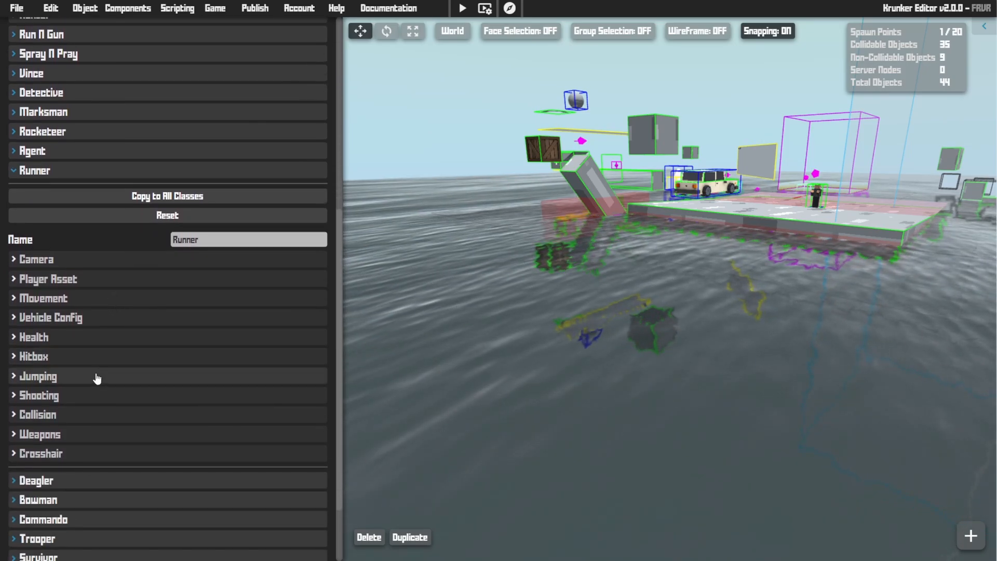
# - Examine the Runner class's movement settings, and select the large platform to show its properties
pyautogui.click(107, 302)
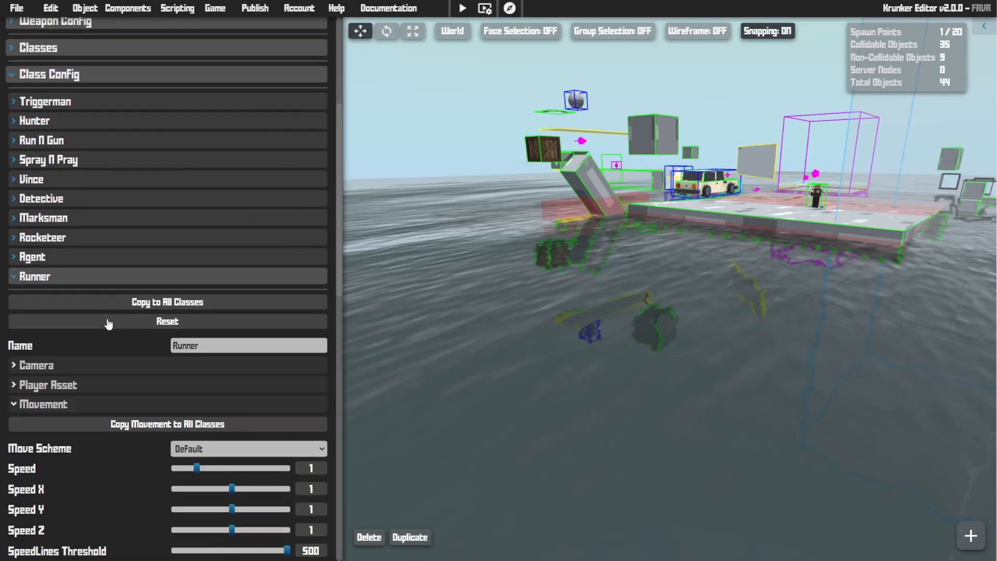
pyautogui.scroll(-6, 104, 321)
pyautogui.scroll(-2, 99, 319)
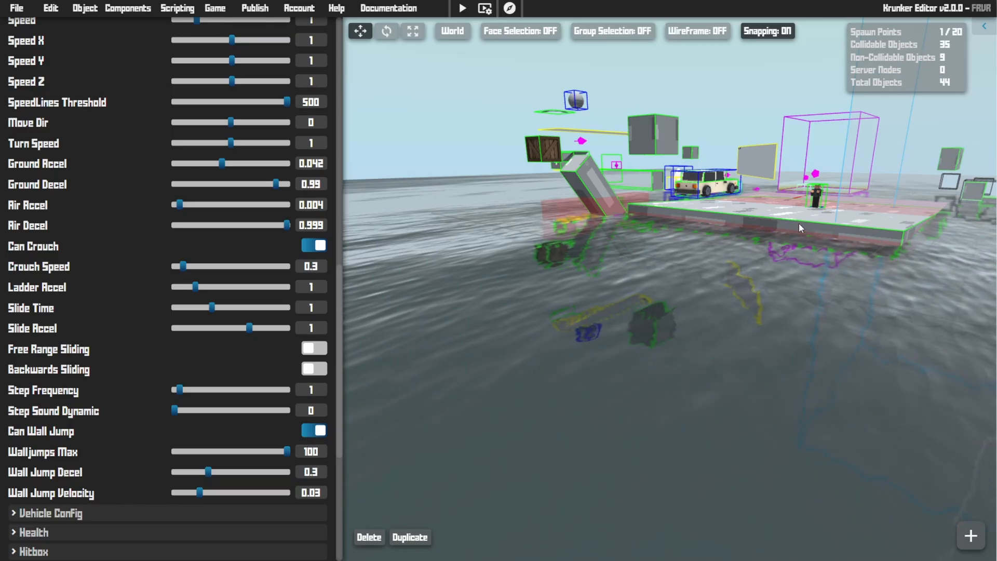
pyautogui.click(978, 30)
pyautogui.click(980, 174)
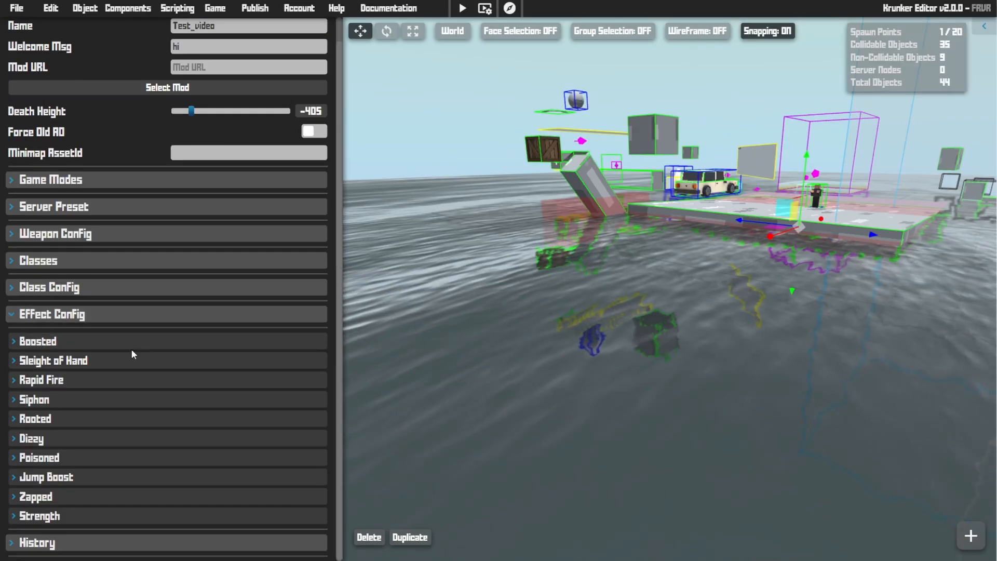
# - View the Rooted effect's settings in the effect configuration and collapse them
pyautogui.click(86, 420)
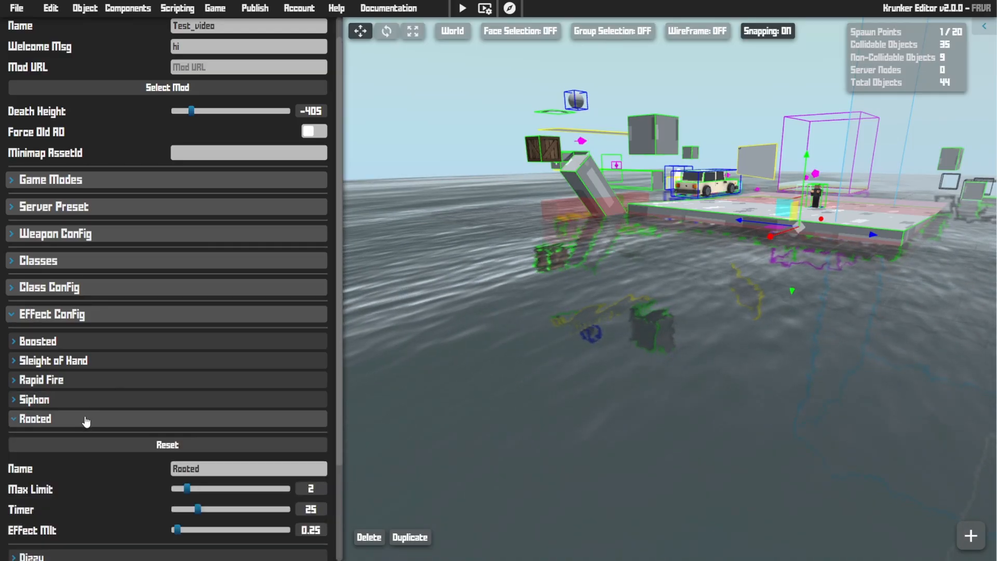
pyautogui.scroll(-2, 96, 400)
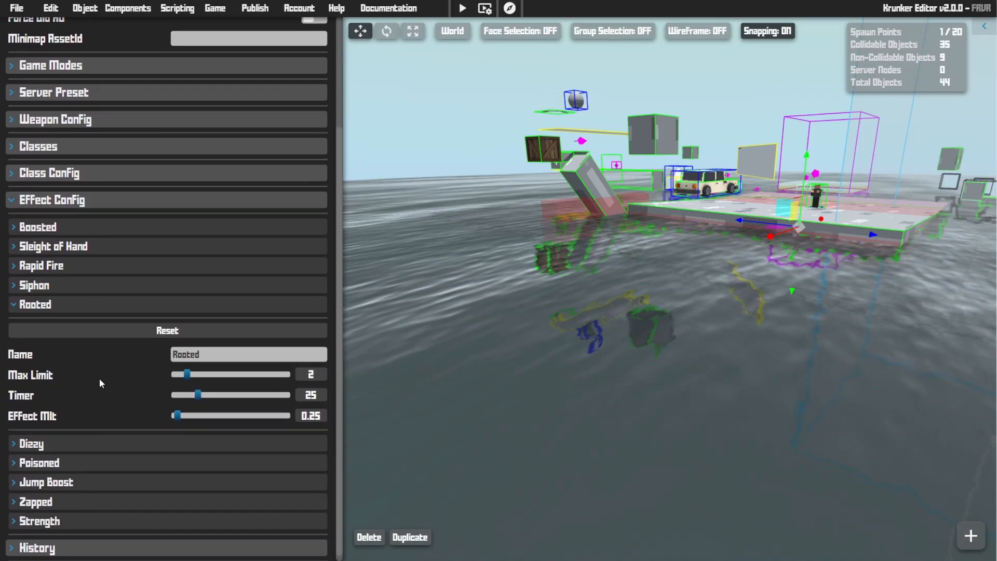
pyautogui.click(78, 312)
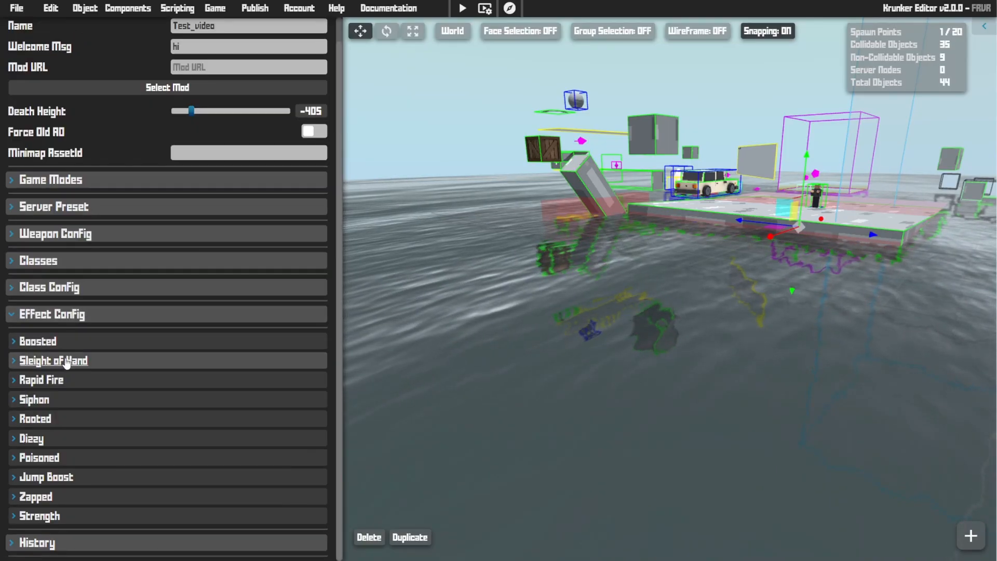
# - Collapse the effect configuration, show the action history, and duplicate the tilted cube beside the platform, moving the copy away from it
pyautogui.click(78, 338)
pyautogui.click(92, 365)
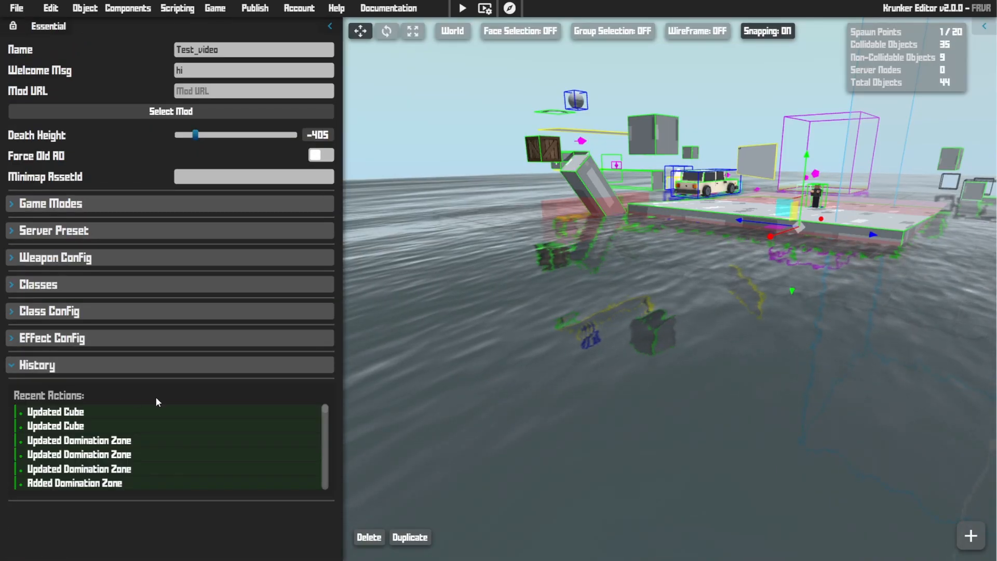
pyautogui.click(591, 183)
pyautogui.hotkey('ctrl', 'd')
pyautogui.moveTo(555, 223); pyautogui.dragTo(447, 280)
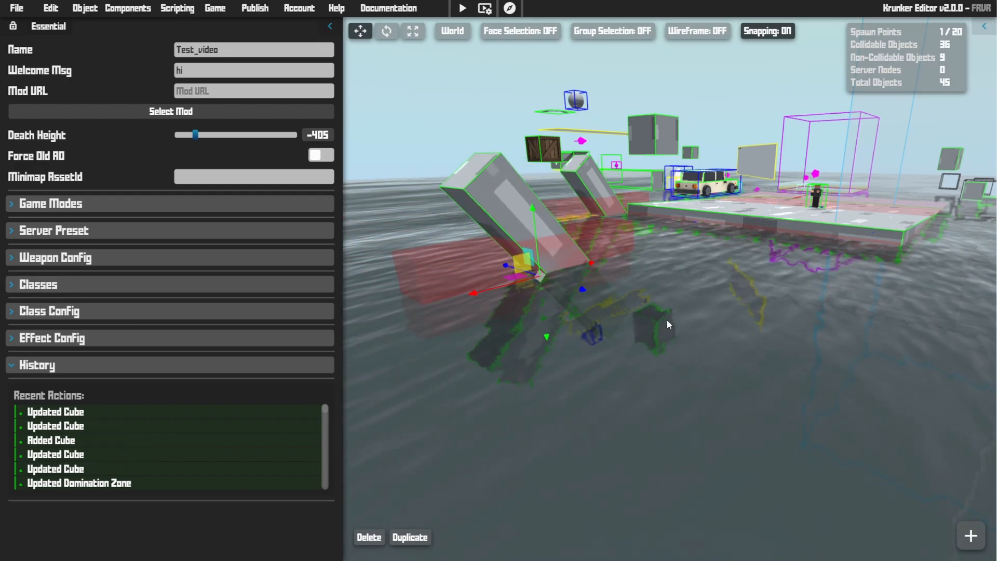
# - Delete the duplicated tilted cube, and undo the deletion
pyautogui.press('Delete')
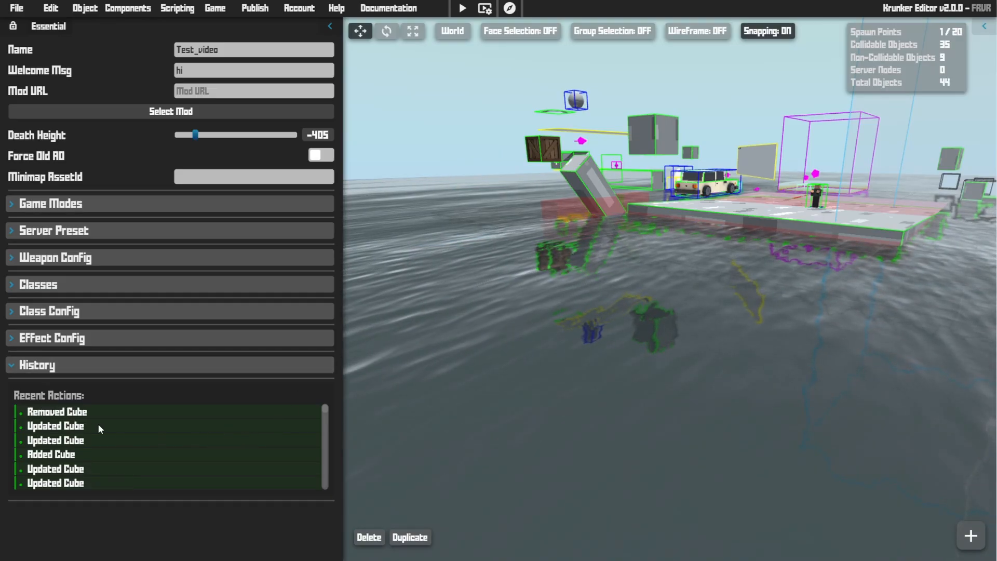
pyautogui.hotkey('ctrl', 'z')
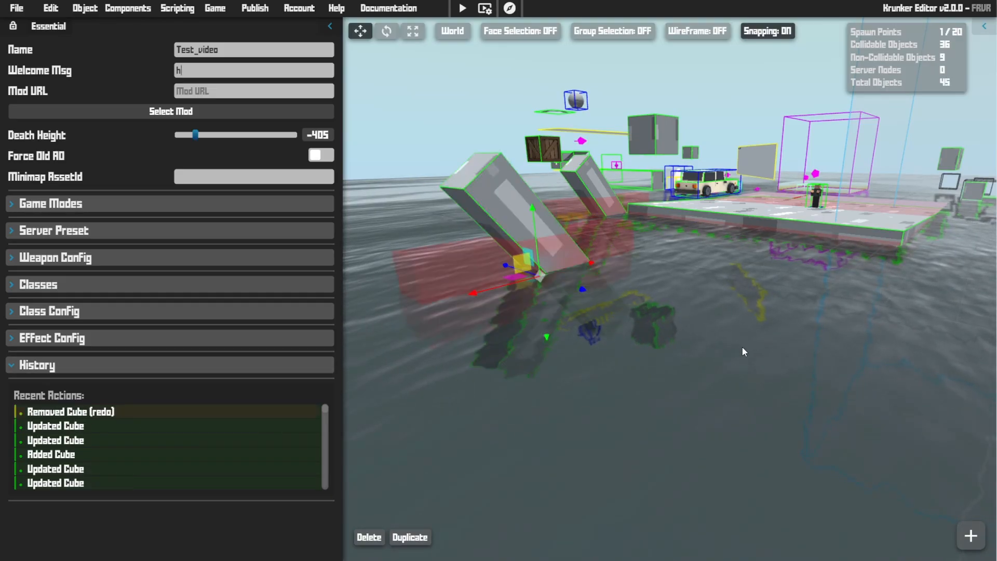
pyautogui.hotkey('ctrl', 'z')
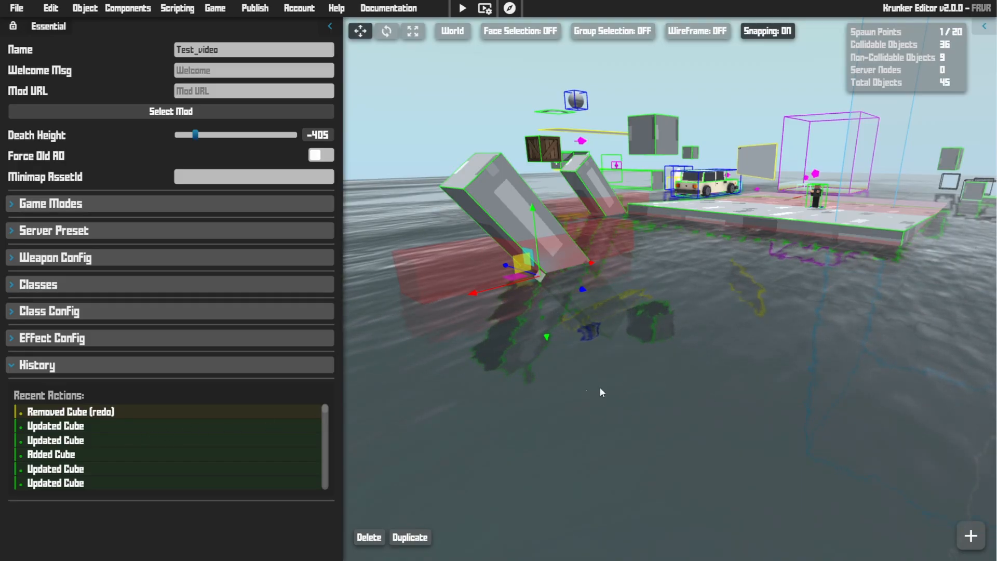
# - Collapse the action history and hide the map settings
pyautogui.moveTo(343, 230); pyautogui.dragTo(343, 156)
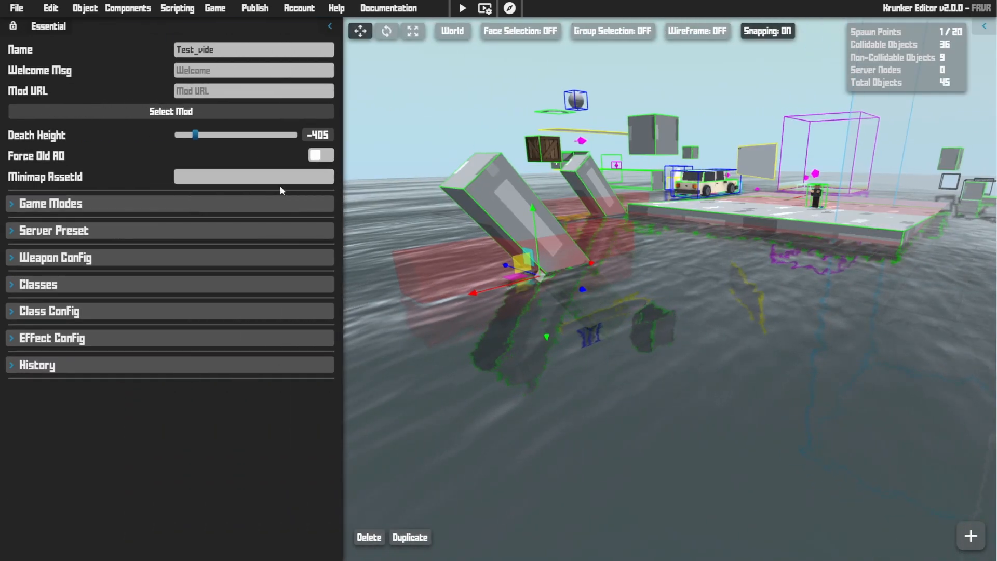
pyautogui.click(114, 231)
pyautogui.click(114, 230)
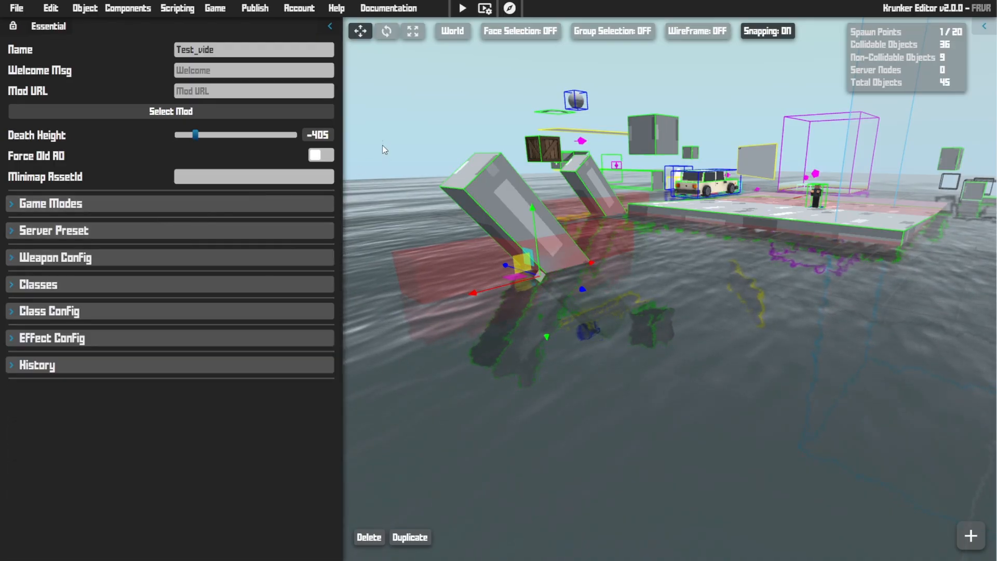
pyautogui.moveTo(85, 8)
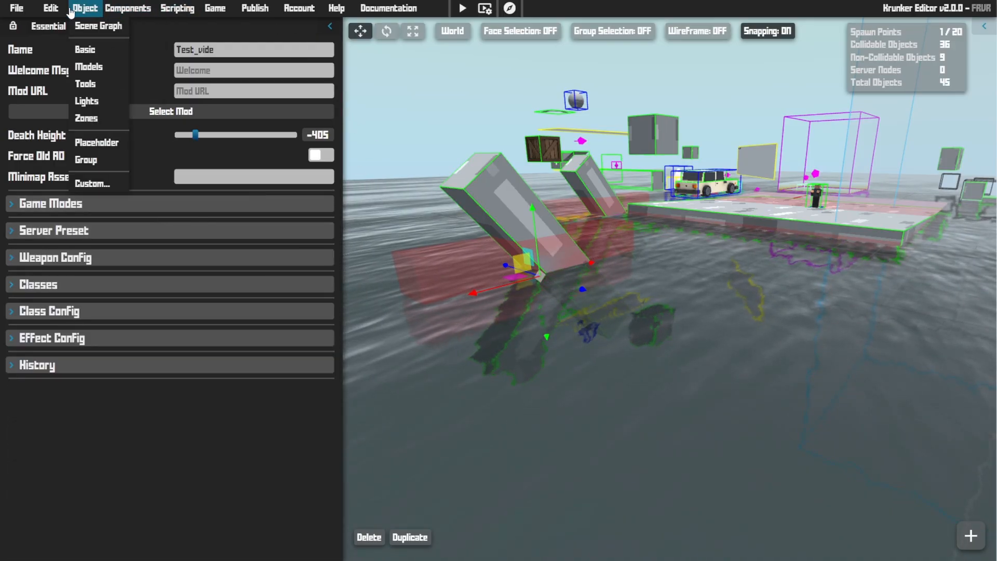
pyautogui.moveTo(99, 67)
pyautogui.moveTo(50, 8)
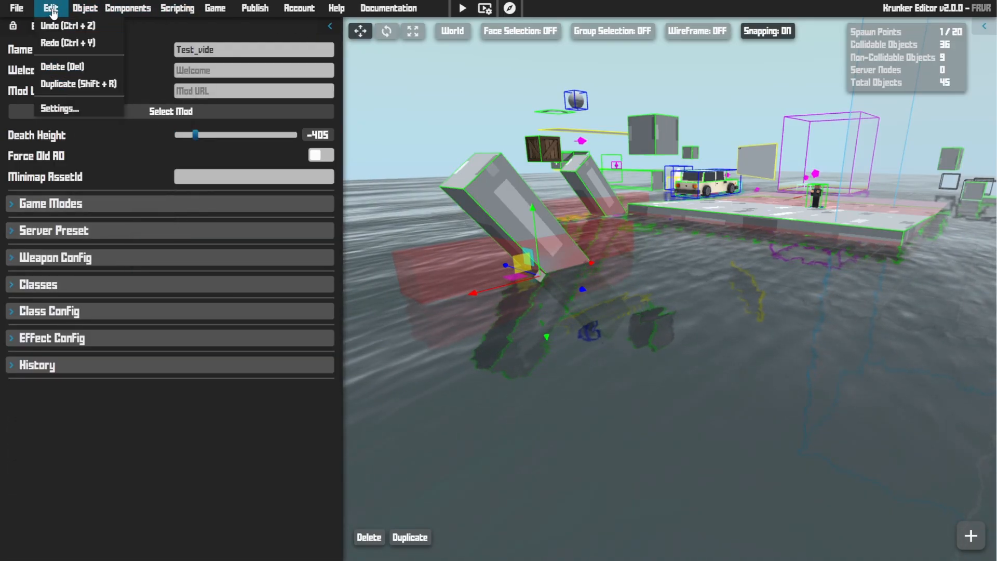
pyautogui.click(330, 26)
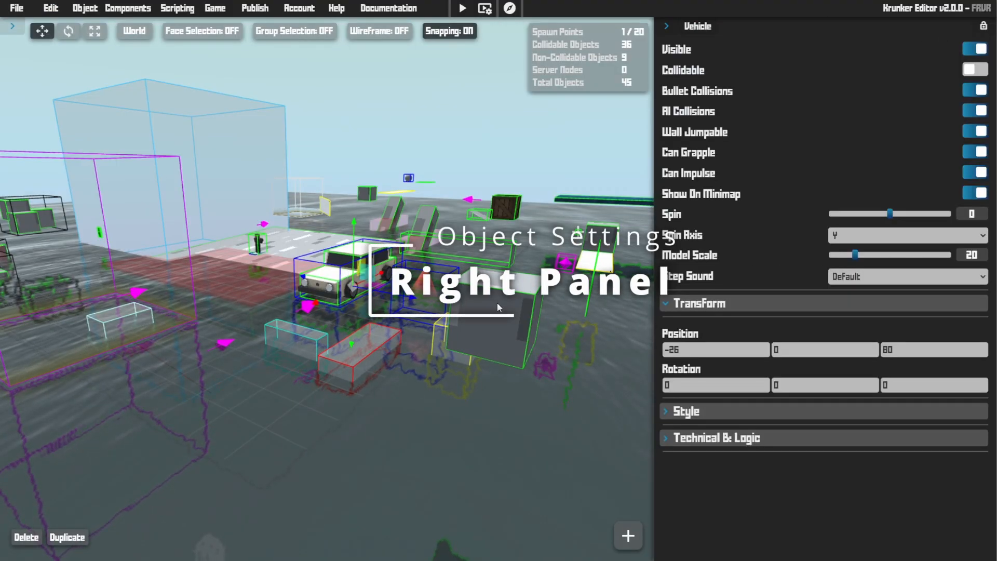
# - Select different objects in turn, including the environment zone, the sign and the large cube, to compare their properties
pyautogui.click(497, 305)
pyautogui.click(209, 158)
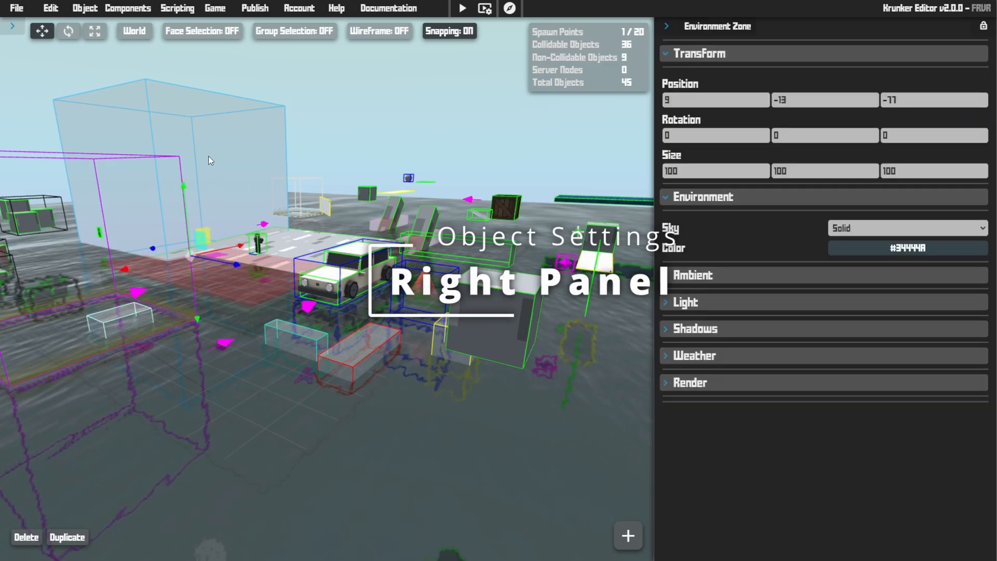
pyautogui.click(114, 256)
pyautogui.click(598, 265)
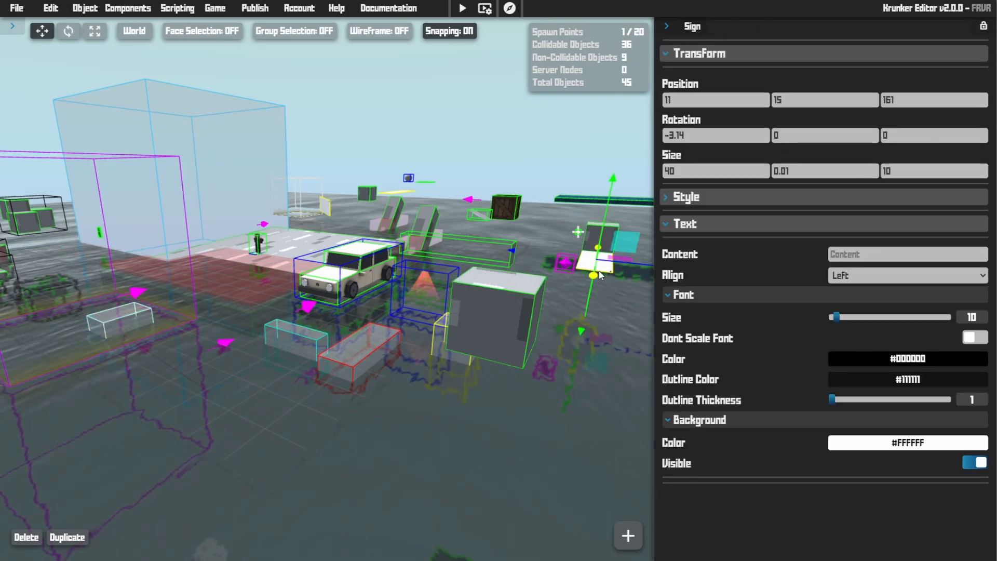
pyautogui.click(483, 294)
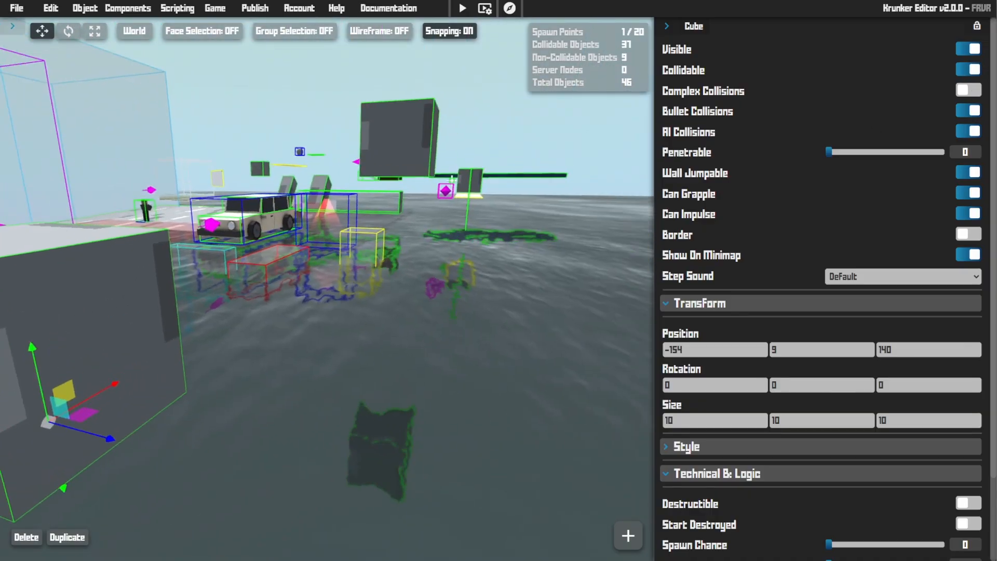
# - Duplicate the tilted cube beside the platform and move the copy onto the platform's edge
pyautogui.press('w')
pyautogui.moveTo(452, 179); pyautogui.dragTo(574, 337, button='right')
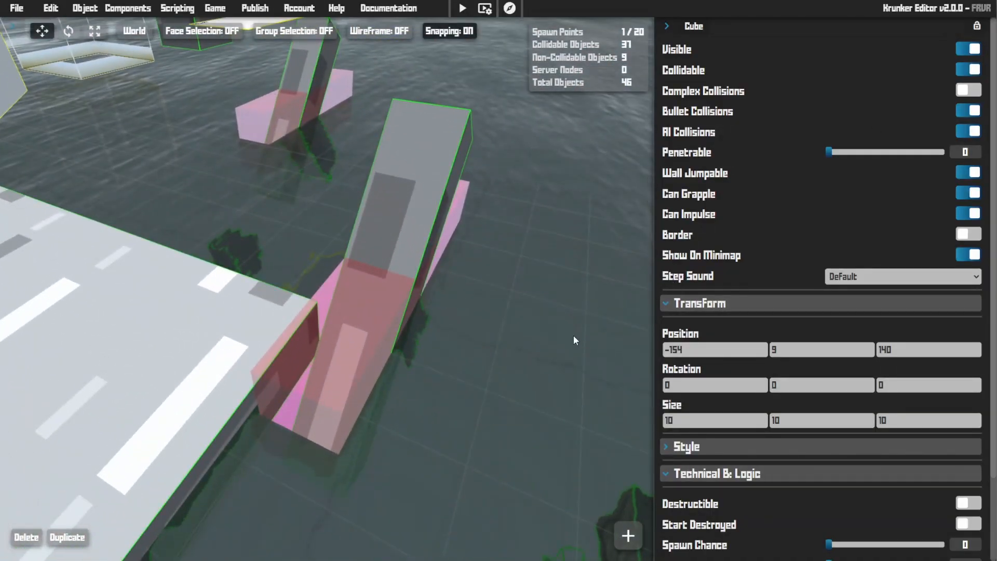
pyautogui.hotkey('ctrl', 'd')
pyautogui.press('a')
pyautogui.moveTo(414, 298); pyautogui.dragTo(337, 225)
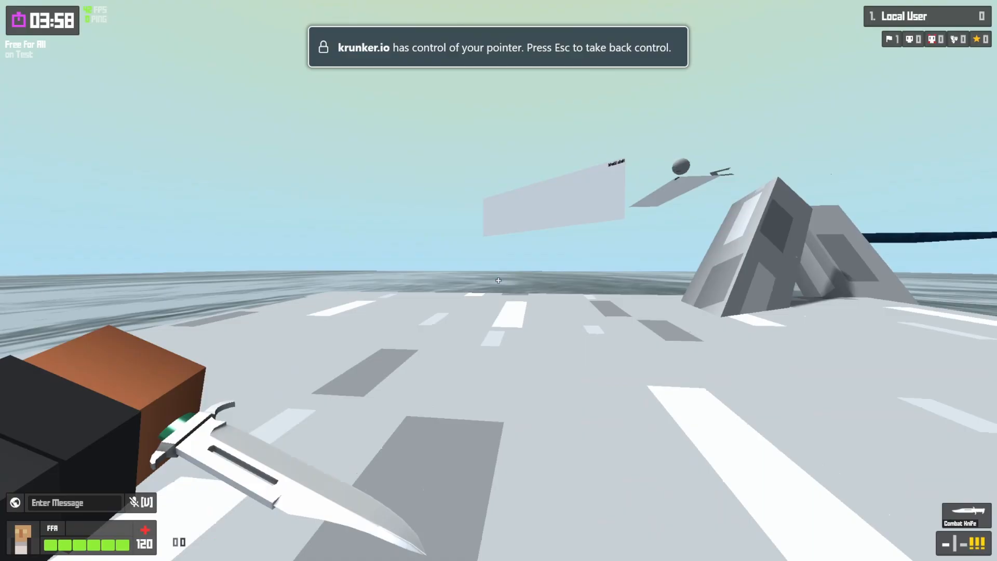
# - Playtest the map, walking along and climbing the tilted cubes at the platform's edge to examine wall jumping
pyautogui.press('w')
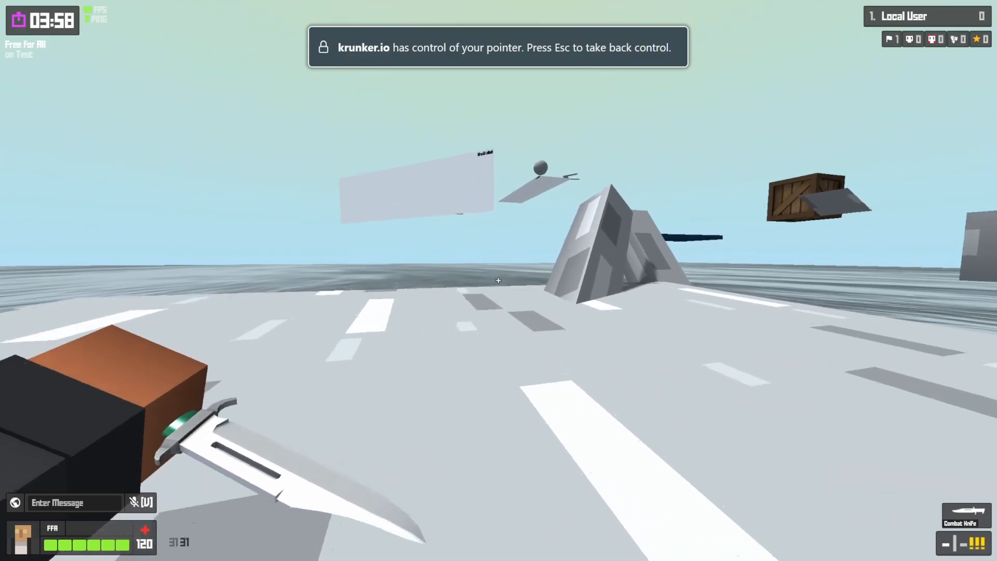
pyautogui.press('d')
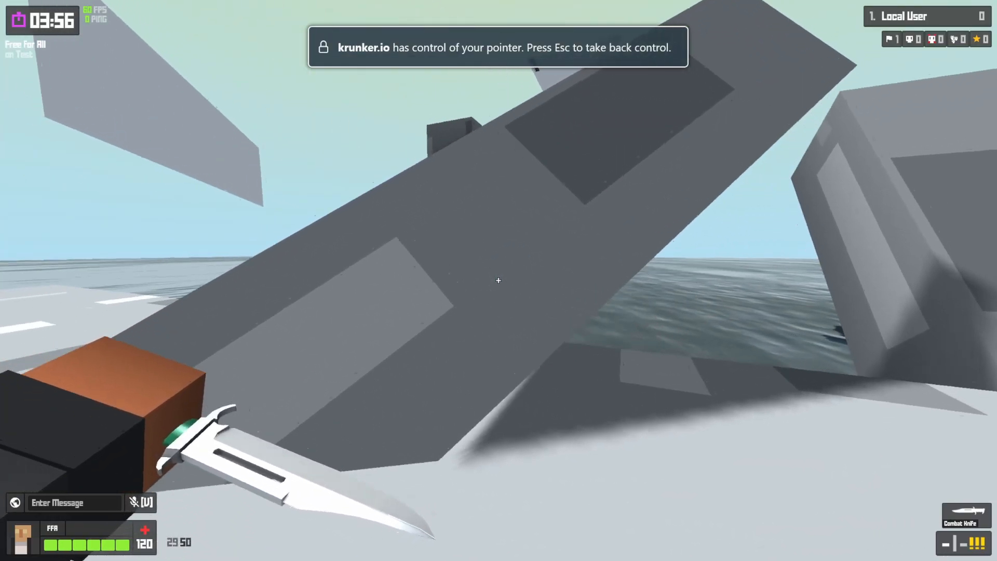
pyautogui.press('a')
pyautogui.press('d')
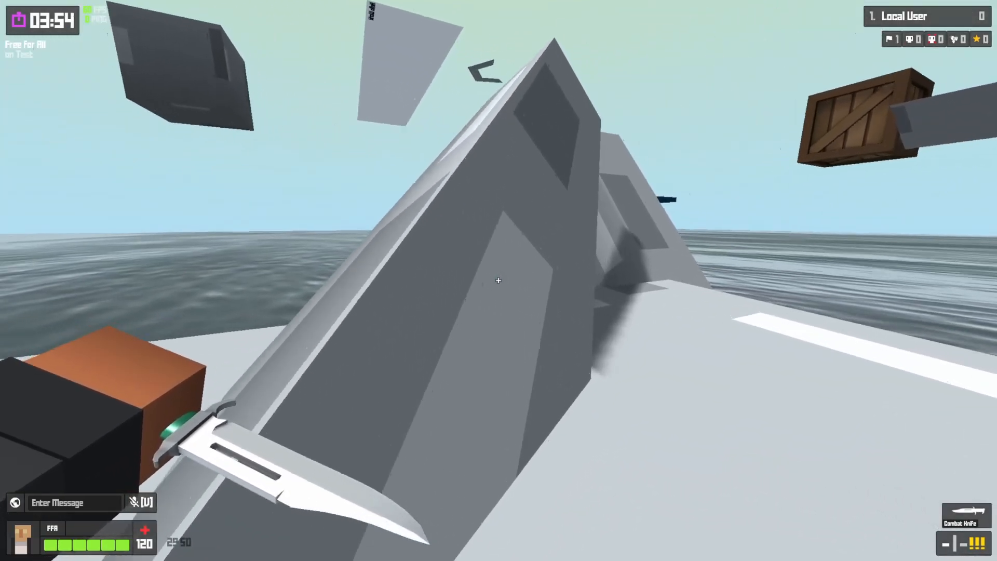
pyautogui.press('a')
pyautogui.press('d')
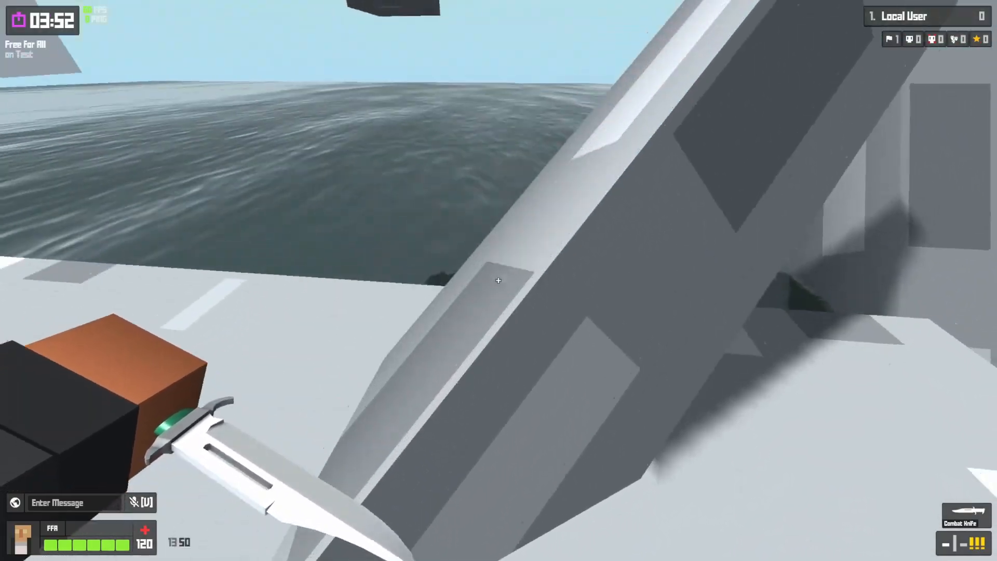
pyautogui.press('a')
pyautogui.press('d')
pyautogui.press('w')
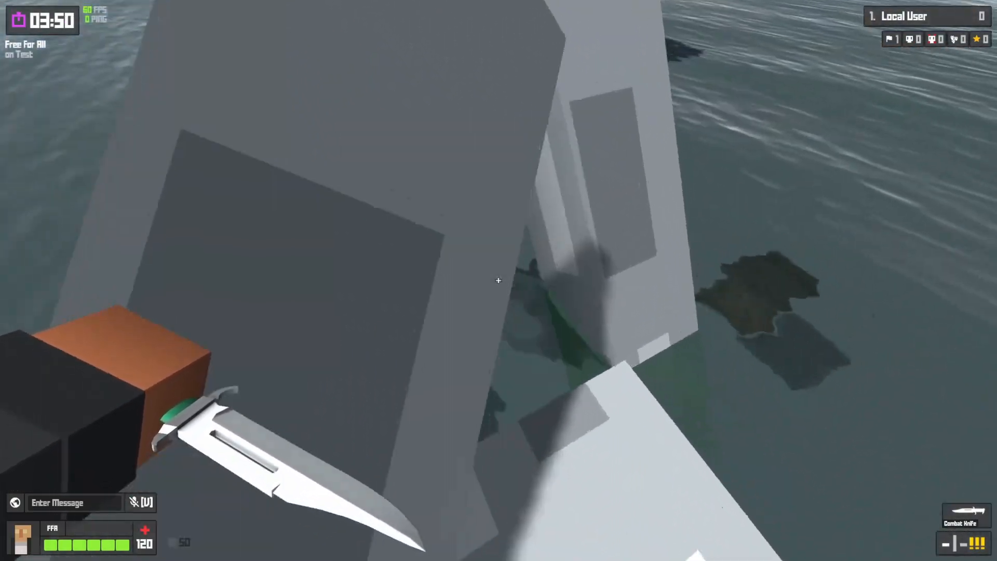
pyautogui.press('a')
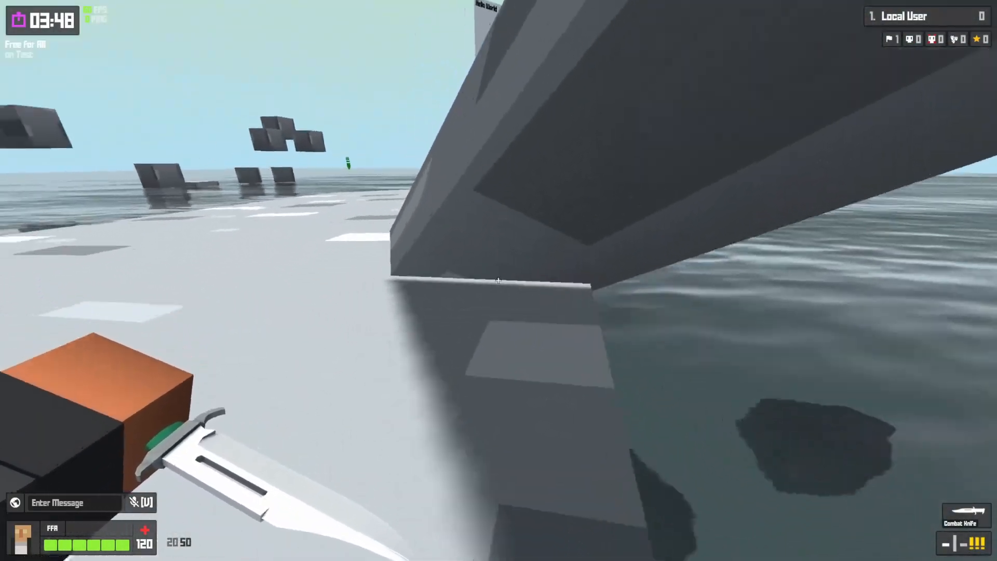
pyautogui.press('w')
pyautogui.press('a')
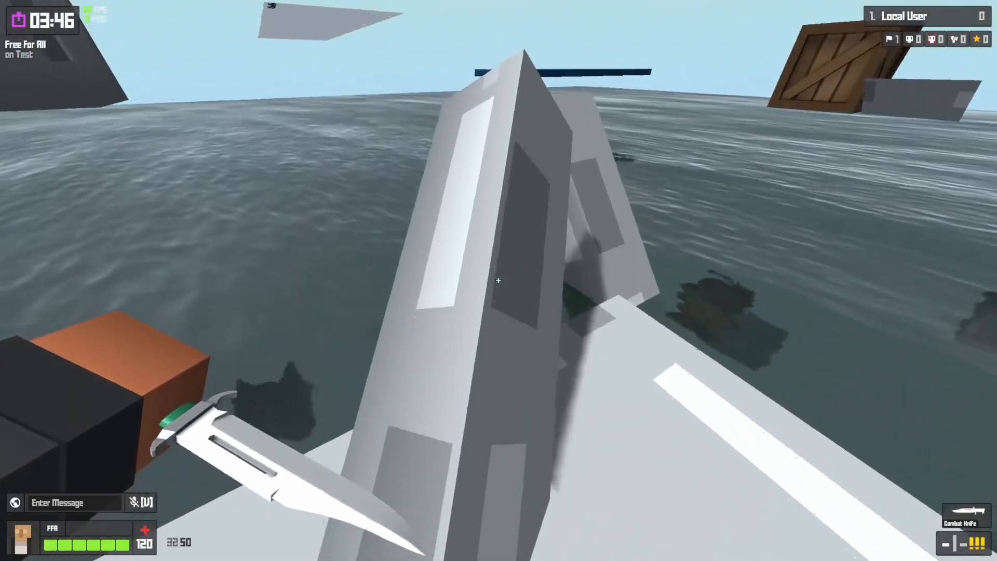
pyautogui.press('w')
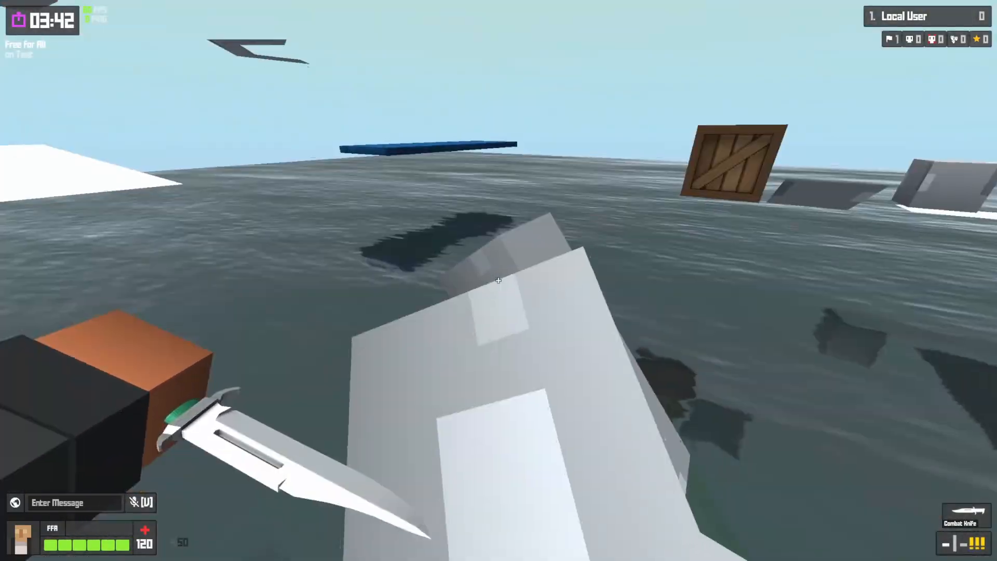
pyautogui.press('w')
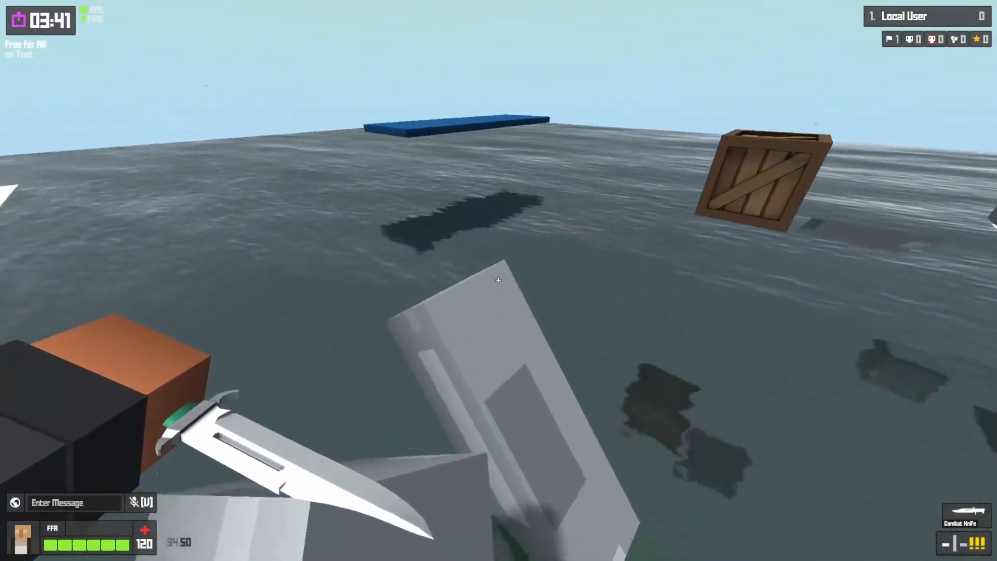
pyautogui.press('w')
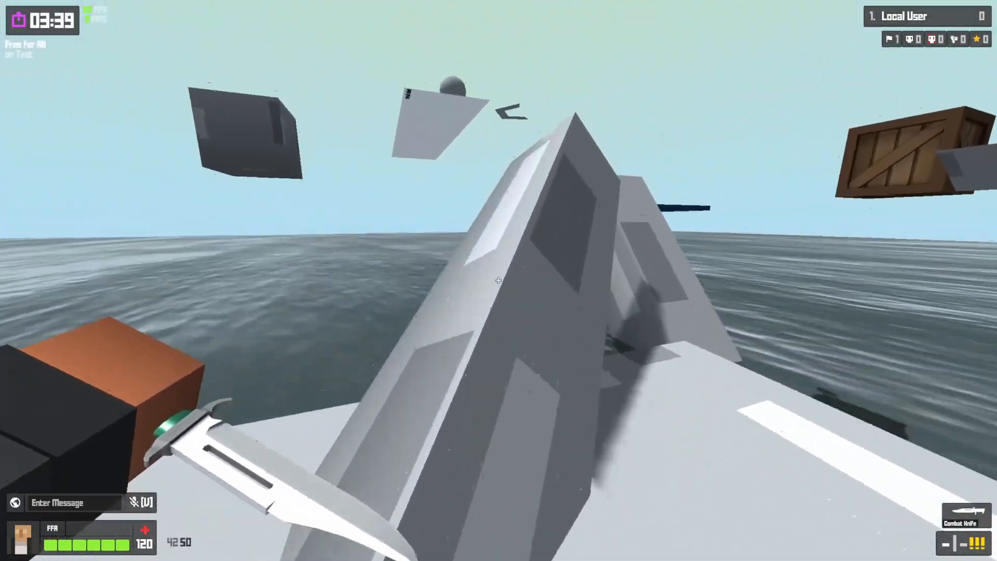
pyautogui.press('w')
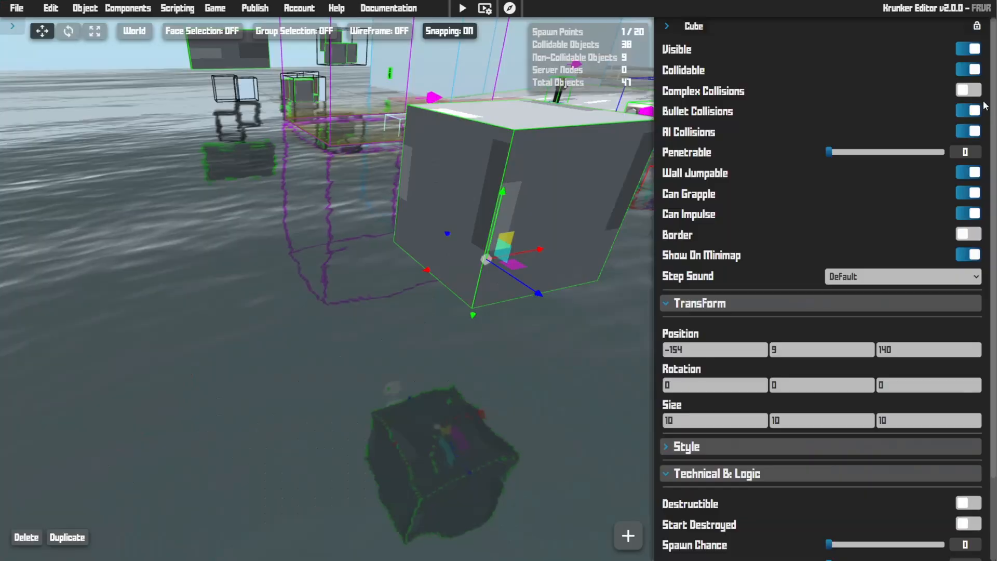
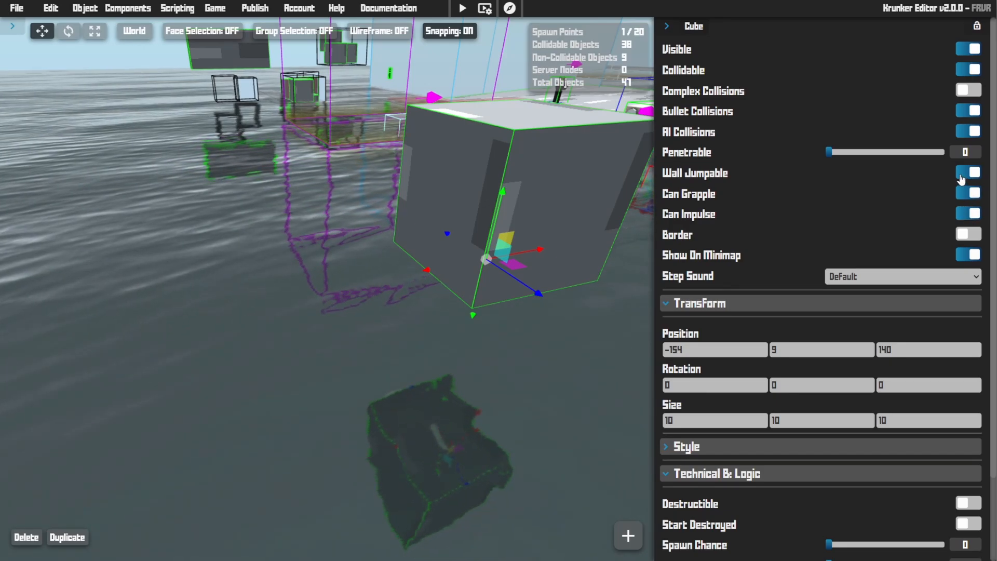
# - Try out the cube's Wall Jumpable, Can Grapple, Can Impulse and Border options, returning each one to its original setting
pyautogui.click(969, 195)
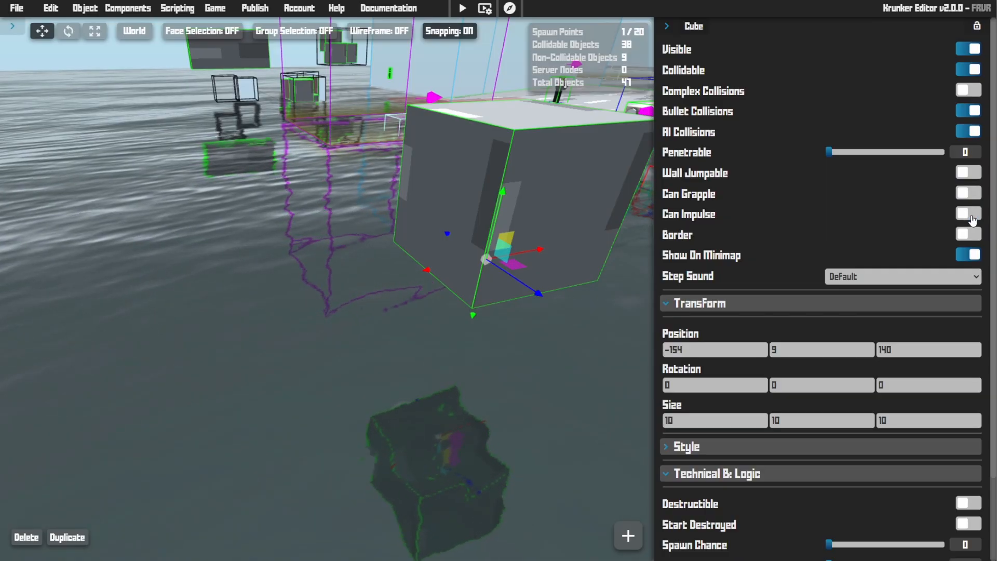
pyautogui.click(972, 216)
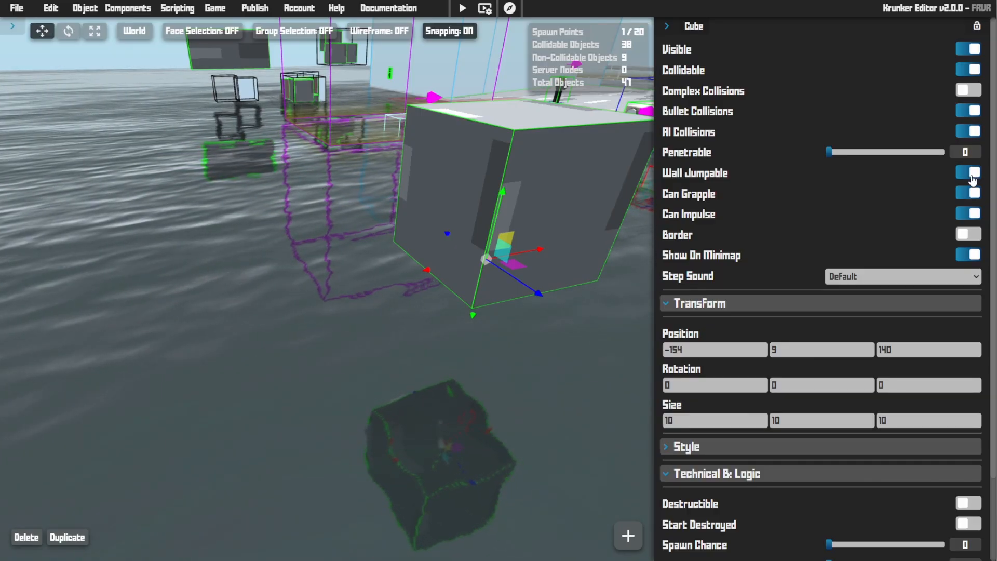
pyautogui.click(968, 235)
pyautogui.moveTo(366, 245); pyautogui.dragTo(379, 208, button='right')
pyautogui.press('s')
pyautogui.press('w')
pyautogui.moveTo(442, 268); pyautogui.dragTo(598, 291, button='right')
pyautogui.click(977, 236)
# - Add a new cube at the edge of the large platform
pyautogui.press('w')
pyautogui.press('w')
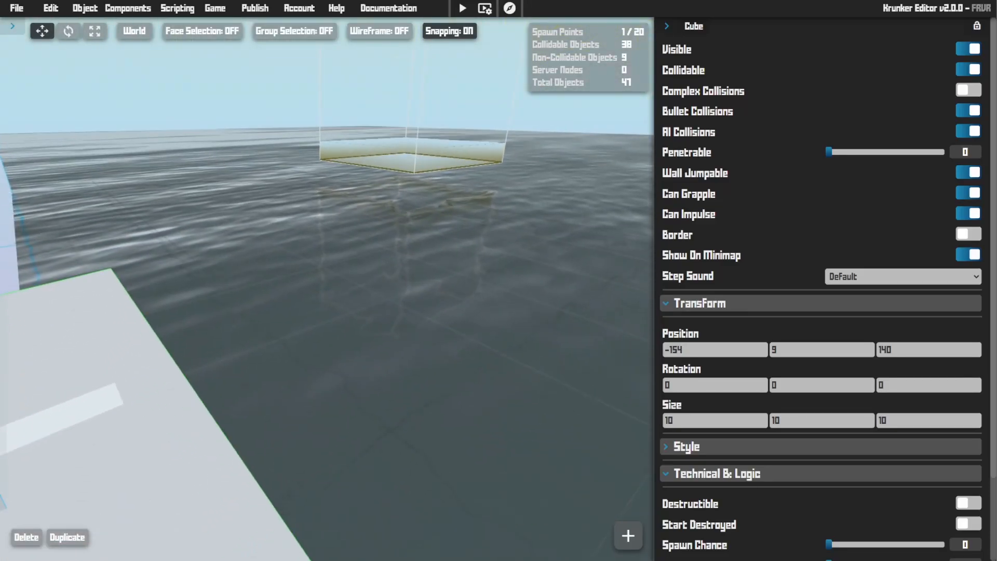
pyautogui.hotkey('shift', 'n')
pyautogui.moveTo(392, 282); pyautogui.dragTo(364, 279, button='right')
pyautogui.press('s')
pyautogui.press('w')
pyautogui.moveTo(416, 356); pyautogui.dragTo(551, 397, button='right')
pyautogui.press('1')
# - Add a second 10 × 10 × 10 cube next to the first one at the platform's edge and raise it
pyautogui.hotkey('shift', 'n')
pyautogui.moveTo(384, 363); pyautogui.dragTo(360, 353, button='right')
pyautogui.press('s')
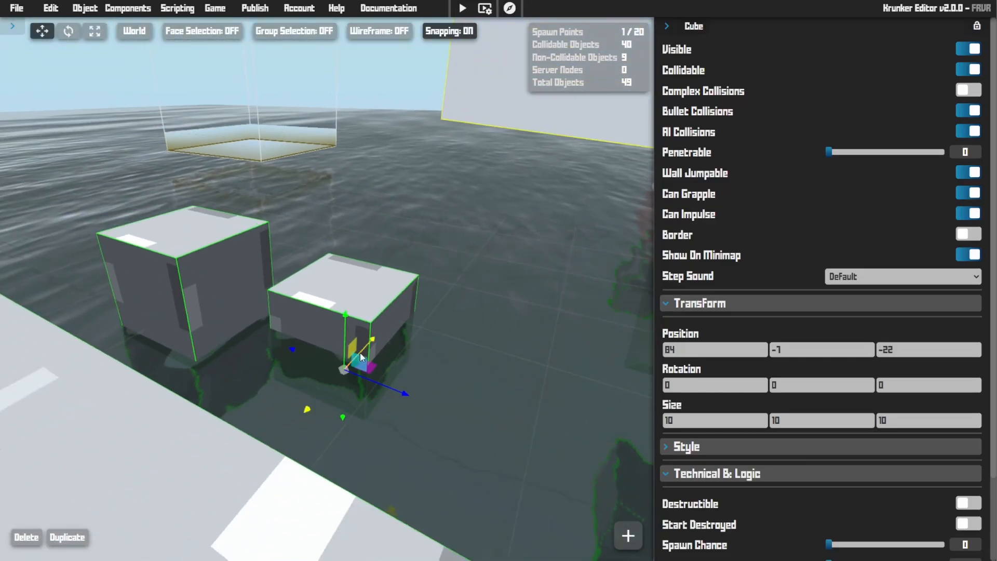
pyautogui.moveTo(349, 328); pyautogui.dragTo(351, 290)
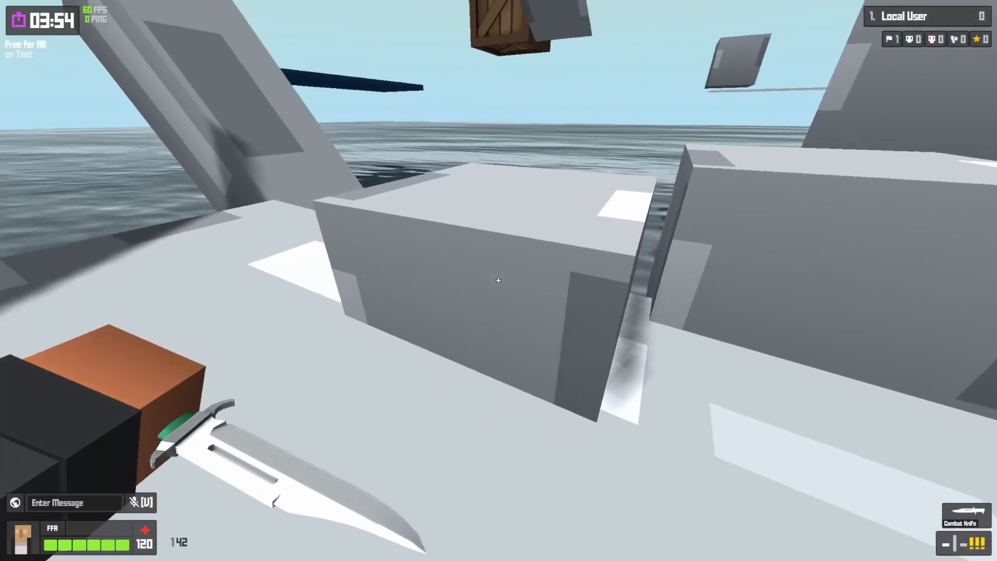
# - Playtest the two new cubes at the platform's edge, walking up and jumping around them to examine their borders, and return to the editor
pyautogui.press('w')
pyautogui.press('space')
pyautogui.press('w')
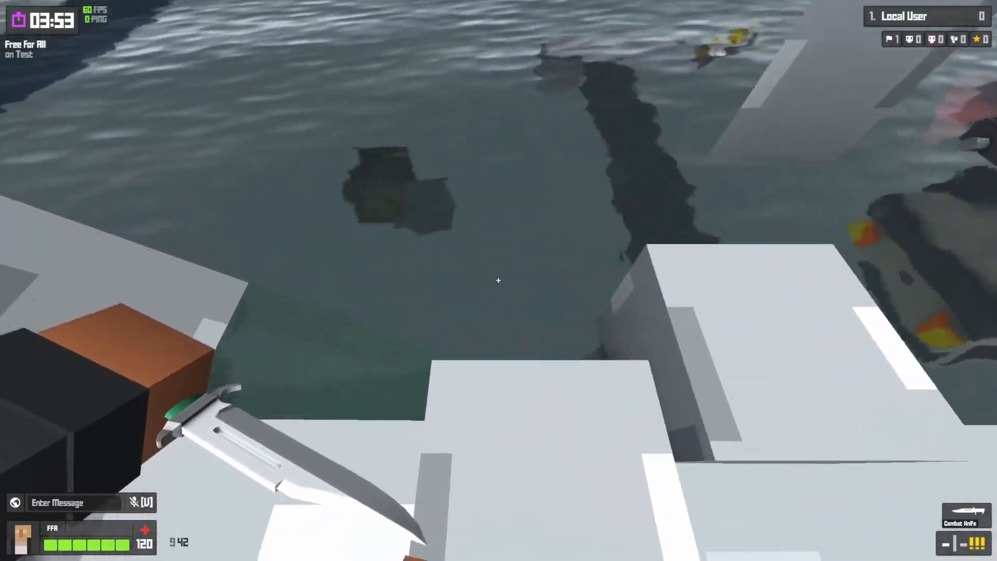
pyautogui.press('s')
pyautogui.press('w')
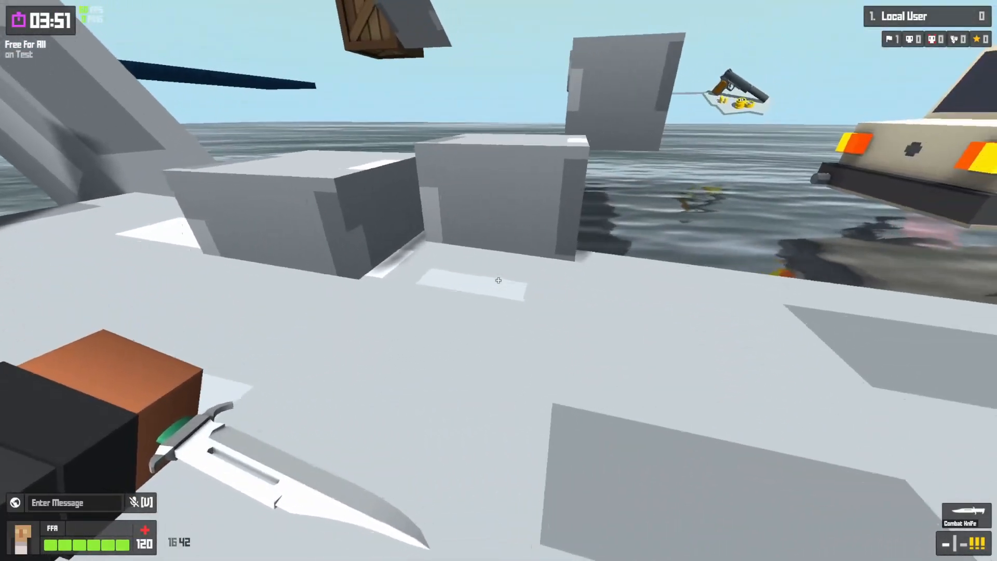
pyautogui.press('space')
pyautogui.press('space')
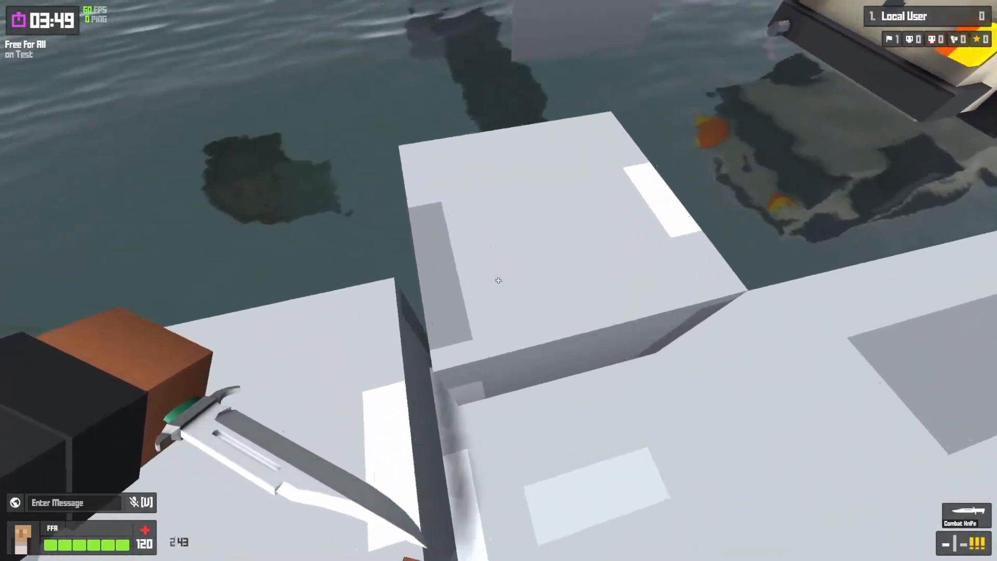
pyautogui.press('space')
pyautogui.press('space')
pyautogui.press('s')
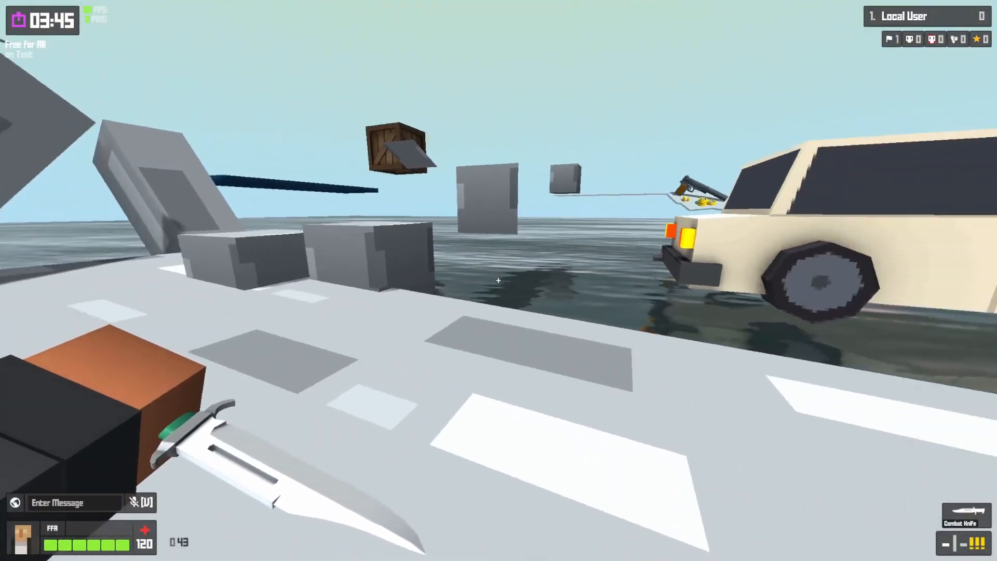
pyautogui.press('a')
pyautogui.press('w')
pyautogui.press('space')
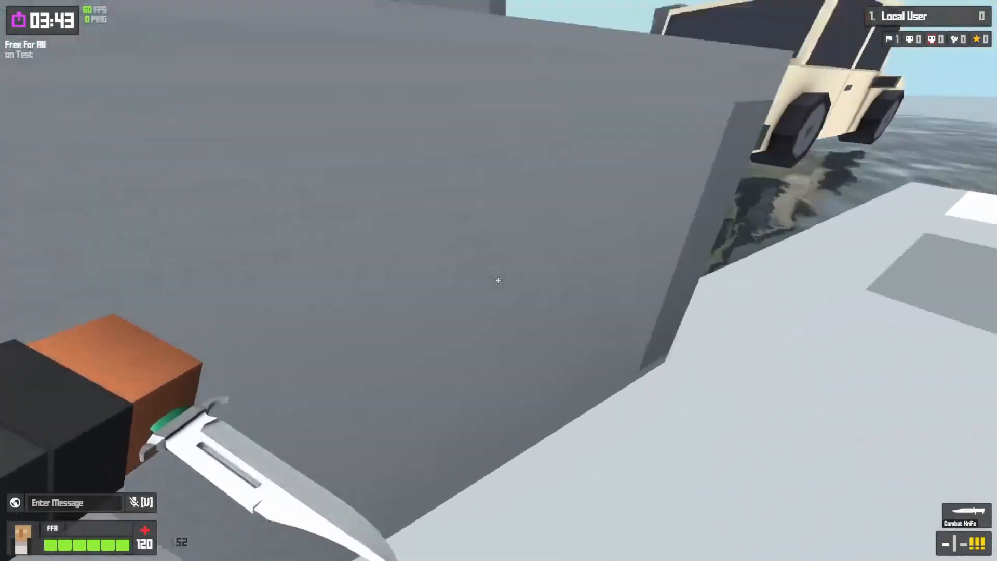
pyautogui.press('s')
pyautogui.press('w')
pyautogui.press('space')
pyautogui.press('space')
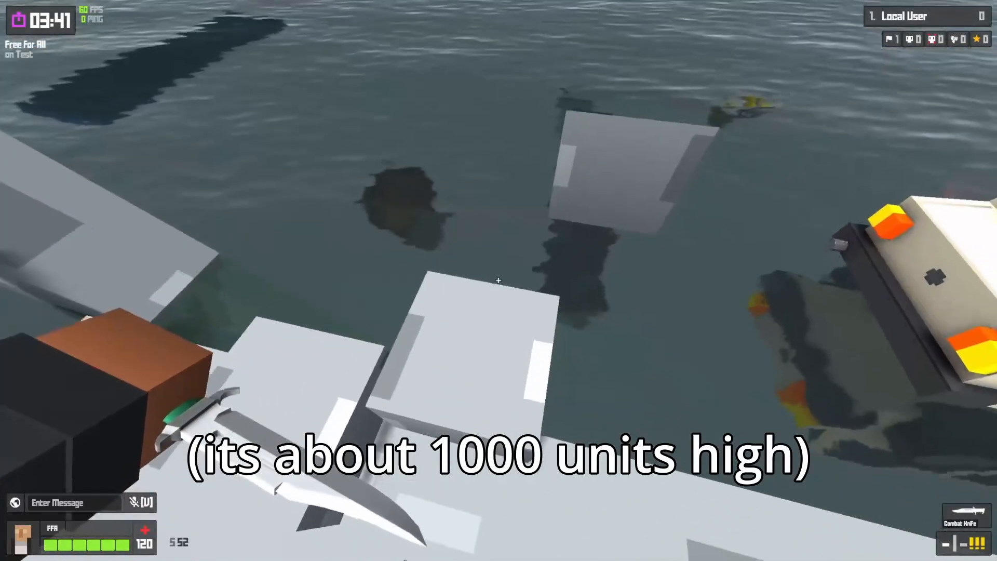
pyautogui.press('w')
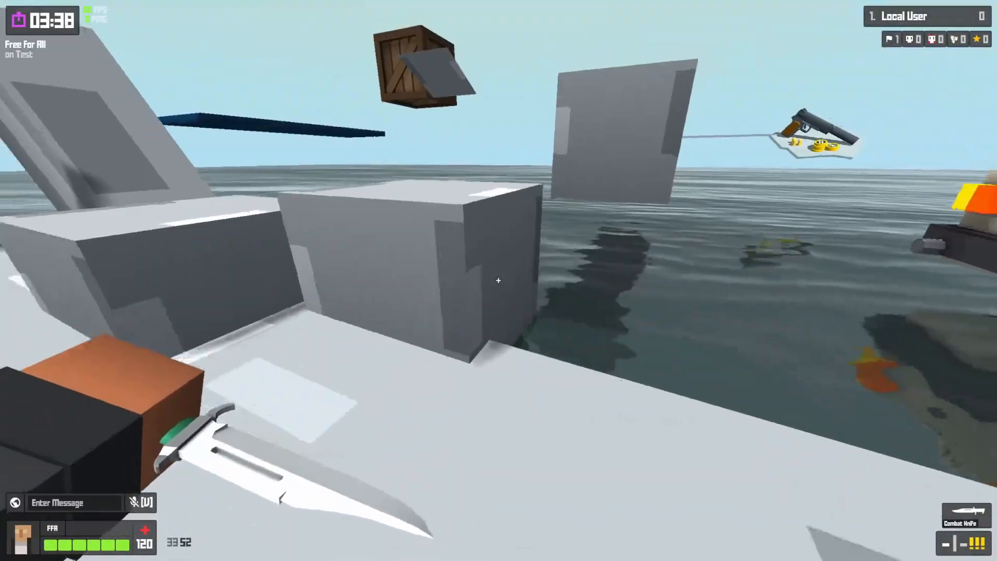
pyautogui.press('s')
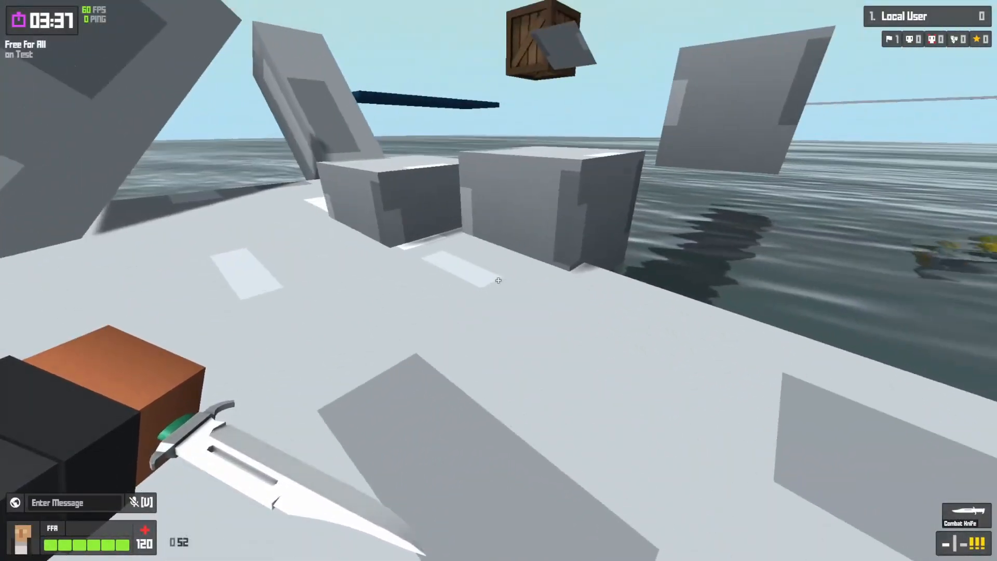
pyautogui.press('Escape')
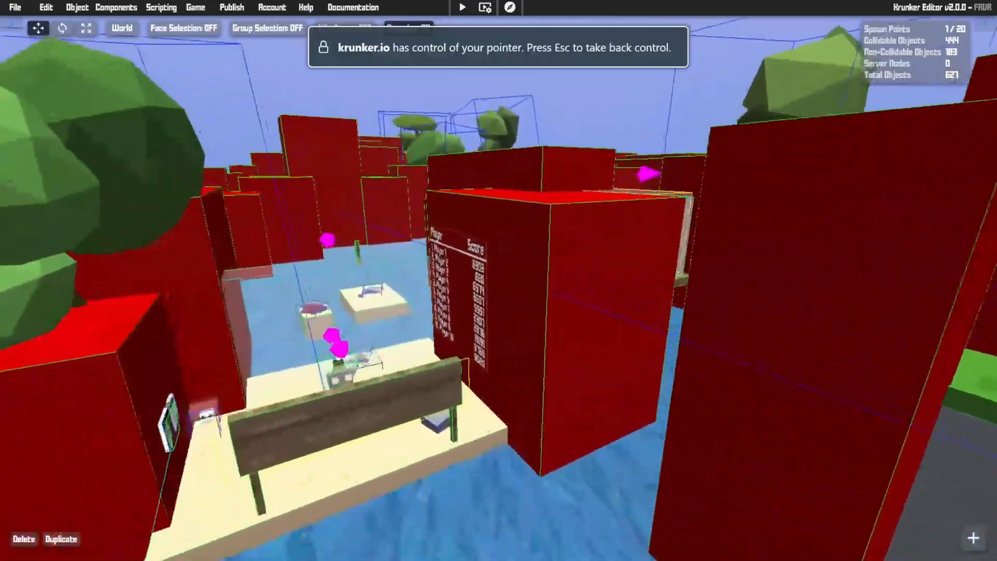
# - Select a red boundary cube in the water and examine its Border setting, leaving the option enabled
pyautogui.press('w')
pyautogui.moveTo(466, 192)
pyautogui.mouseDown(button='right')
pyautogui.moveTo(452, 200)
pyautogui.moveTo(457, 190)
pyautogui.moveTo(426, 187)
pyautogui.moveTo(466, 192)
pyautogui.mouseUp(button='right')
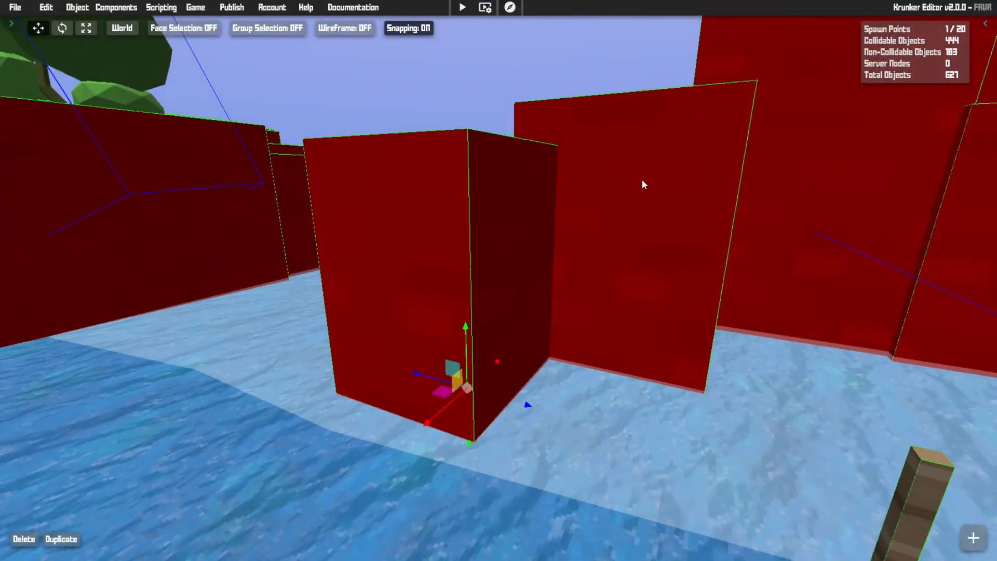
pyautogui.click(984, 26)
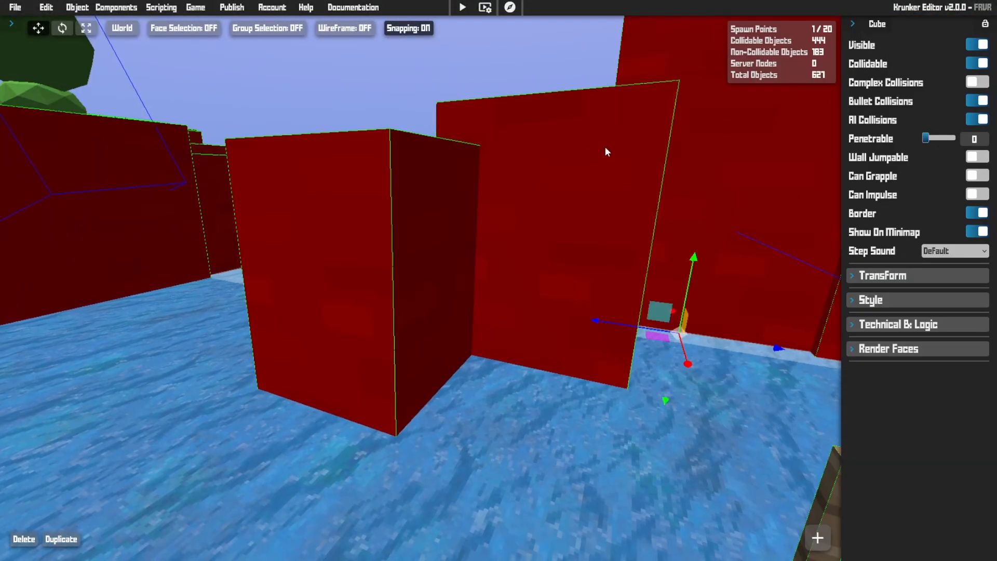
pyautogui.click(980, 215)
pyautogui.click(979, 215)
# - Fly around the example maps to examine how the red bordered blocks enclose the playable area
pyautogui.moveTo(411, 260); pyautogui.dragTo(753, 296, button='right')
pyautogui.press('s')
pyautogui.press('w')
pyautogui.press('w')
pyautogui.press('w')
pyautogui.press('w')
pyautogui.press('w')
pyautogui.press('w')
pyautogui.press('w')
pyautogui.moveTo(416, 281); pyautogui.dragTo(810, 203, button='right')
pyautogui.moveTo(416, 260); pyautogui.dragTo(405, 270, button='right')
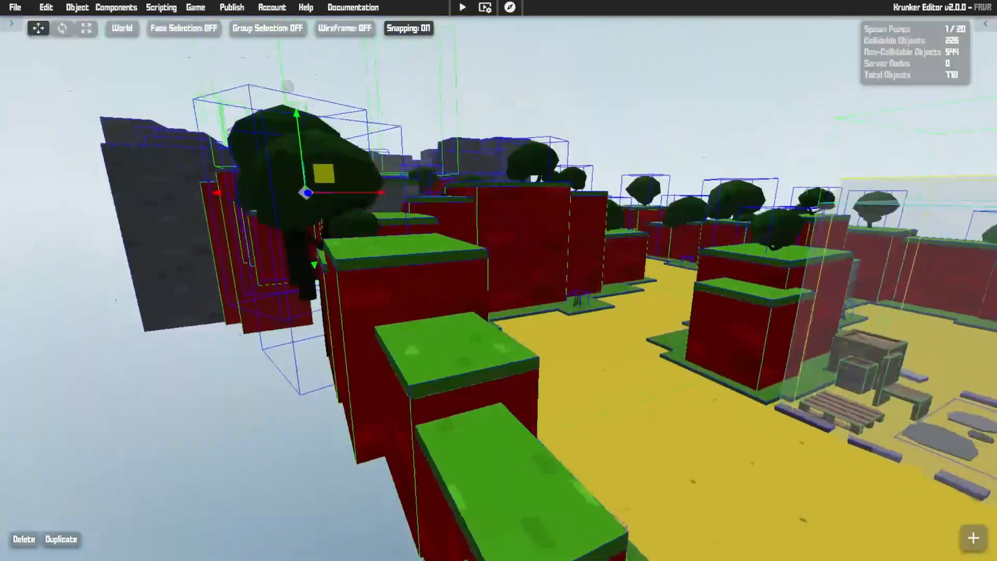
# - Fly beneath the map floor and open the properties of the large white cube there
pyautogui.moveTo(415, 260); pyautogui.dragTo(571, 281, button='right')
pyautogui.press('w')
pyautogui.moveTo(416, 281); pyautogui.dragTo(432, 162, button='right')
pyautogui.press('q')
pyautogui.press('w')
pyautogui.press('s')
pyautogui.press('w')
pyautogui.press('d')
pyautogui.moveTo(606, 229); pyautogui.dragTo(553, 281, button='right')
pyautogui.press('q')
pyautogui.moveTo(641, 209); pyautogui.dragTo(686, 214, button='right')
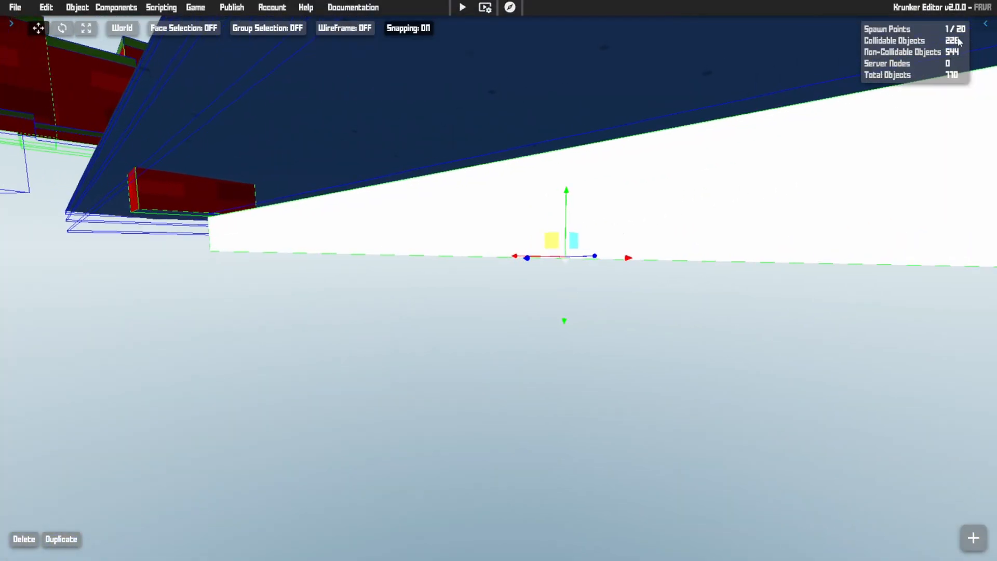
pyautogui.click(985, 23)
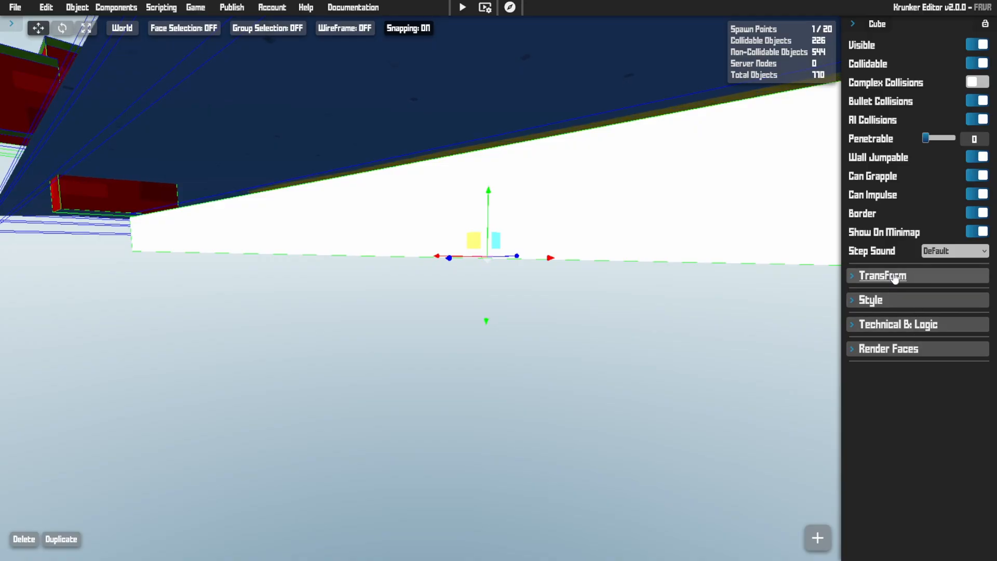
# - Look around the area surrounding the large white cube from several angles
pyautogui.press('e')
pyautogui.moveTo(675, 181)
pyautogui.mouseDown(button='right')
pyautogui.moveTo(675, 158)
pyautogui.moveTo(672, 174)
pyautogui.moveTo(688, 192)
pyautogui.mouseUp(button='right')
pyautogui.press('s')
pyautogui.press('r')
pyautogui.press('e')
pyautogui.moveTo(379, 285); pyautogui.dragTo(397, 377)
pyautogui.moveTo(539, 331); pyautogui.dragTo(439, 273, button='right')
pyautogui.press('w')
pyautogui.press('s')
pyautogui.press('q')
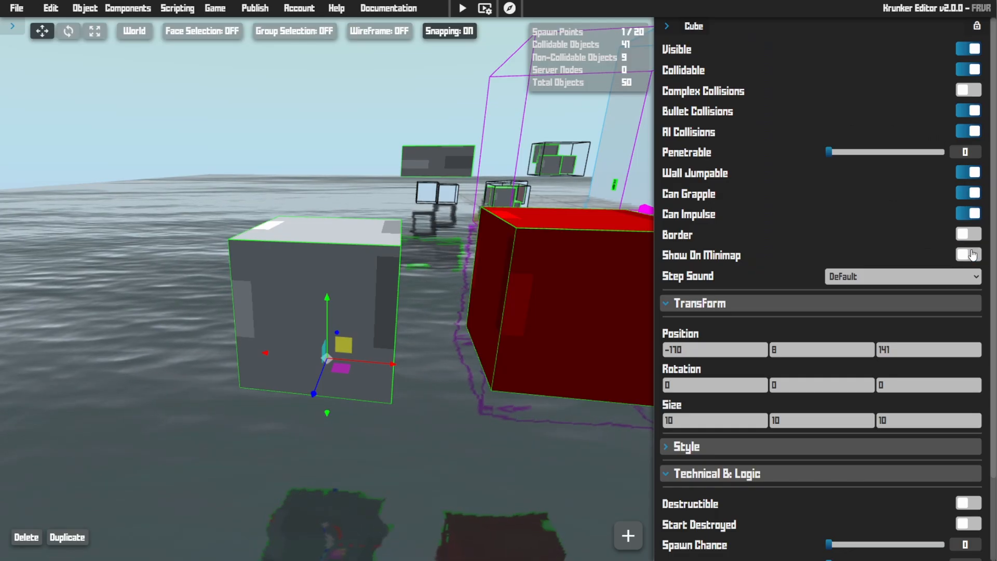
# - Review the cube's Step Sound choices, from Default and Wood to Water, Sand and Snow, keeping Default
pyautogui.click(922, 284)
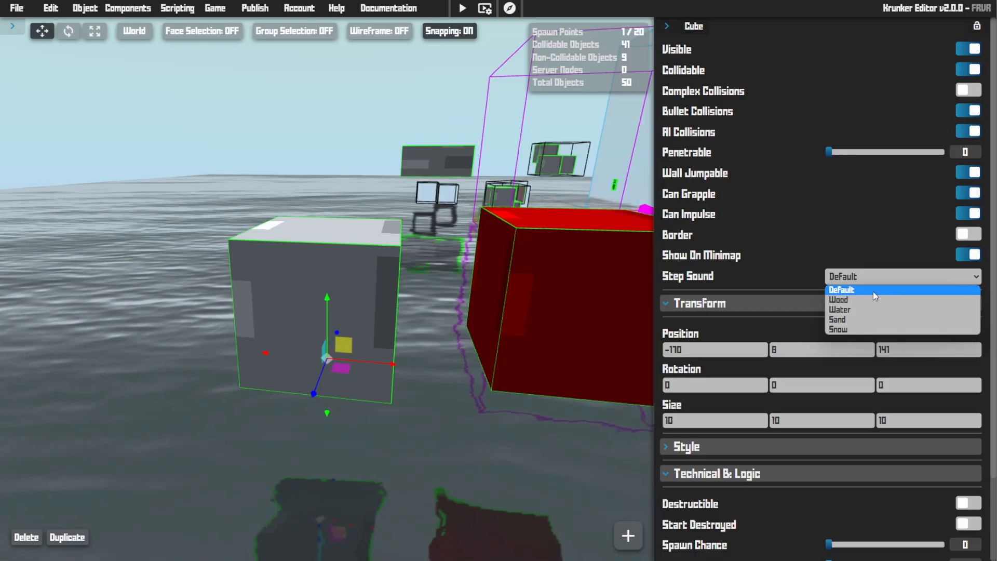
pyautogui.click(866, 278)
pyautogui.click(865, 277)
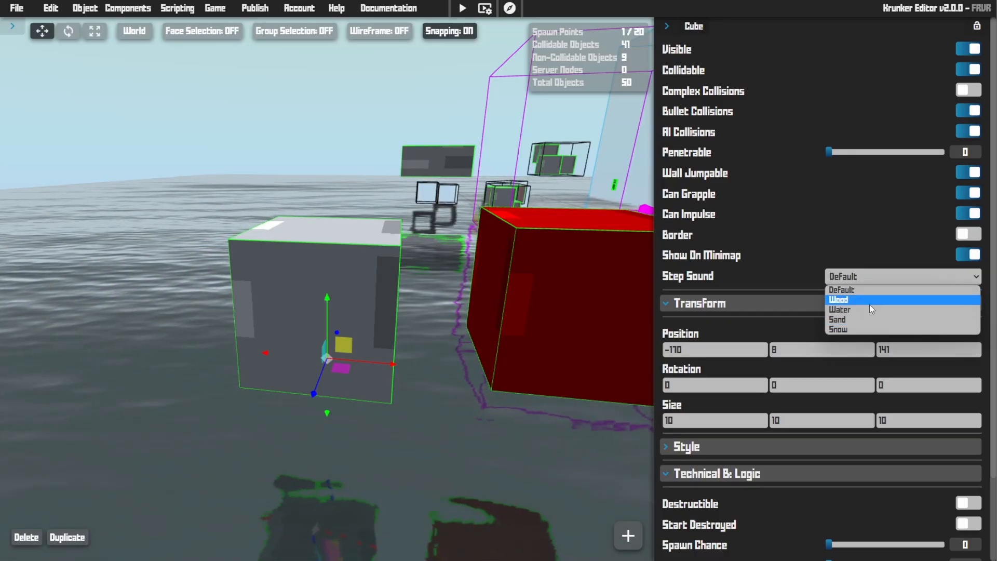
pyautogui.click(857, 285)
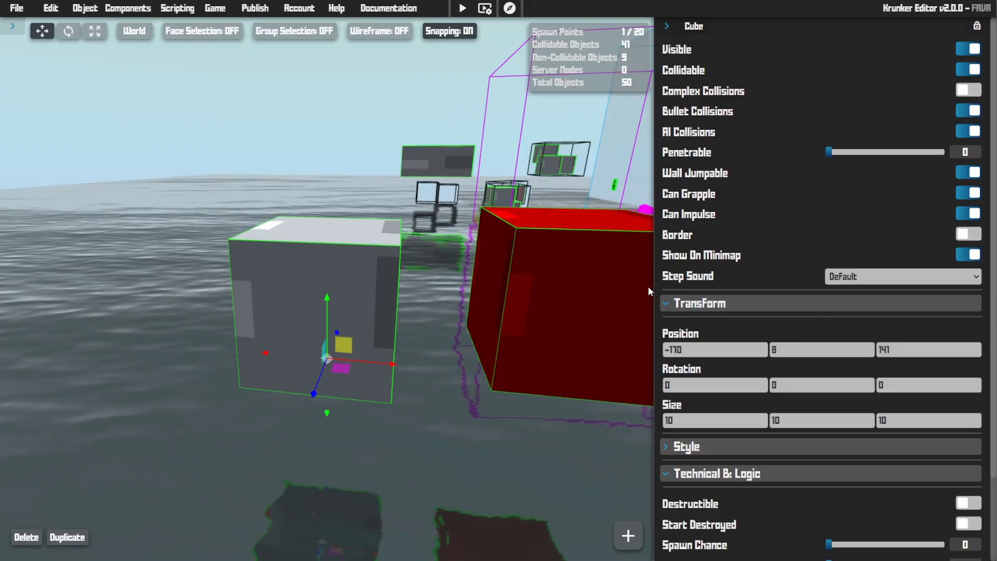
pyautogui.moveTo(327, 289); pyautogui.dragTo(283, 313, button='right')
pyautogui.click(883, 276)
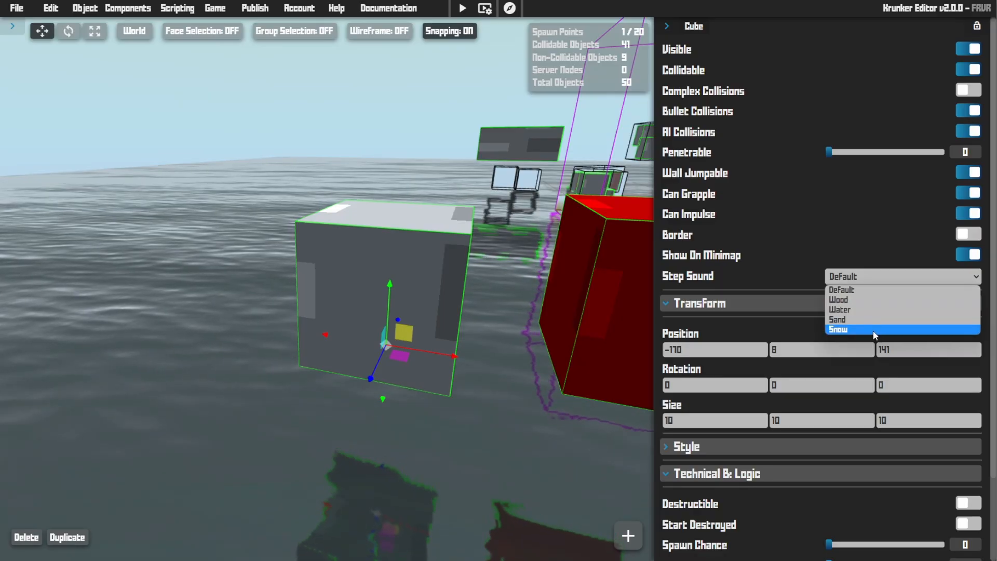
pyautogui.click(860, 279)
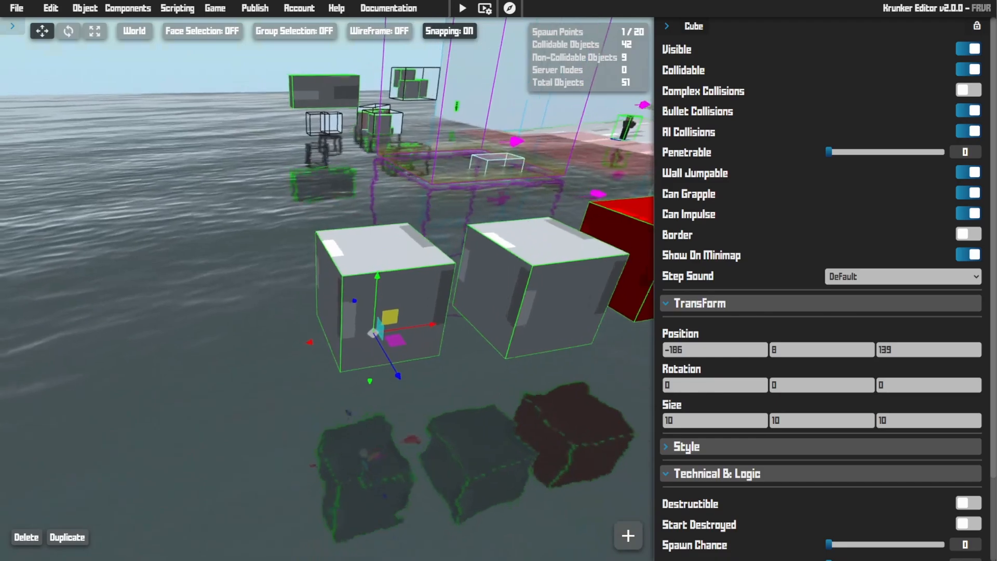
# - Move the newly added cube away from the others to position -201, 10, 130
pyautogui.press('w')
pyautogui.moveTo(458, 273); pyautogui.dragTo(451, 270, button='right')
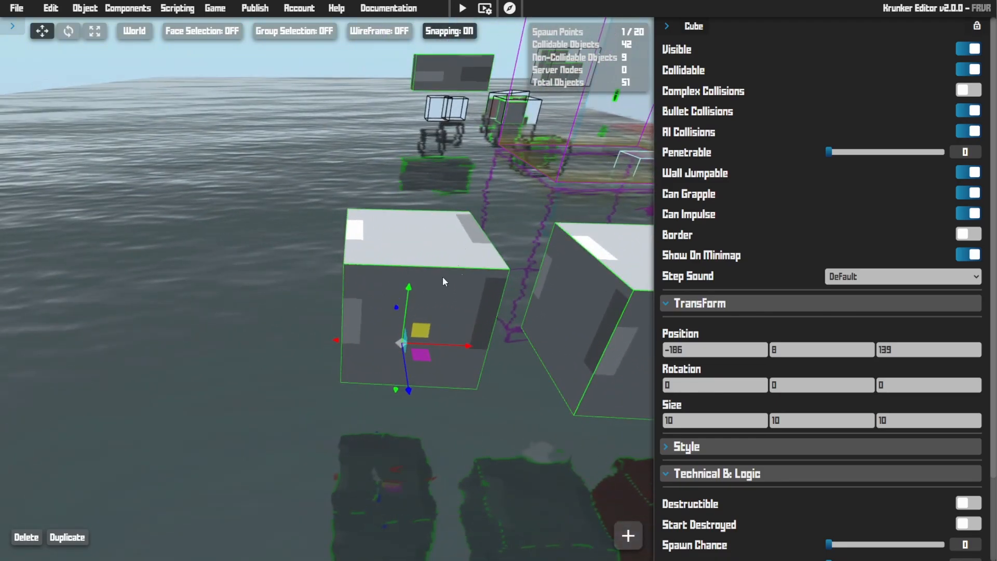
pyautogui.moveTo(420, 358); pyautogui.dragTo(373, 360)
pyautogui.moveTo(356, 297); pyautogui.dragTo(360, 221)
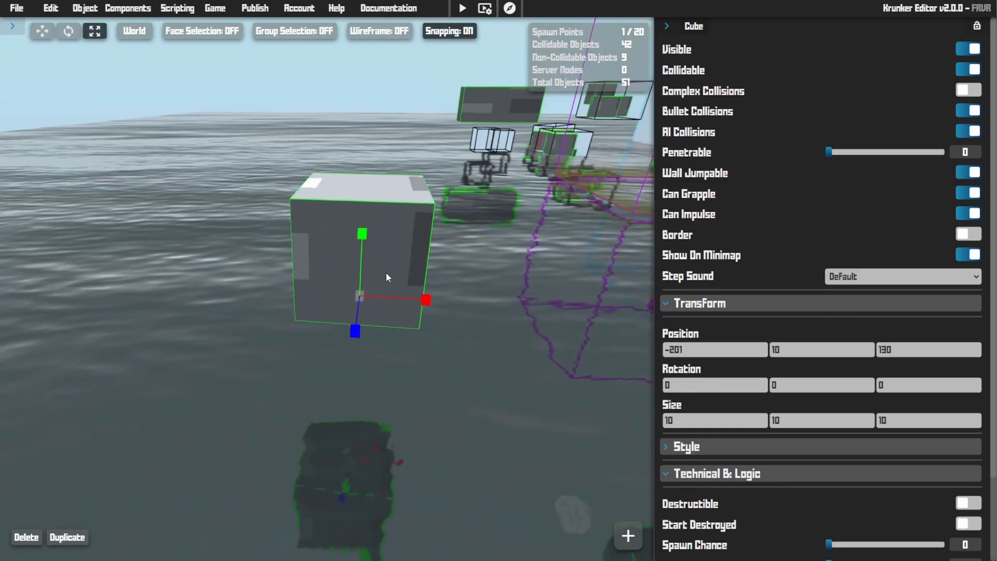
# - Try rotating the cube about its different axes in snapped increments
pyautogui.press('2')
pyautogui.moveTo(383, 243); pyautogui.dragTo(407, 249)
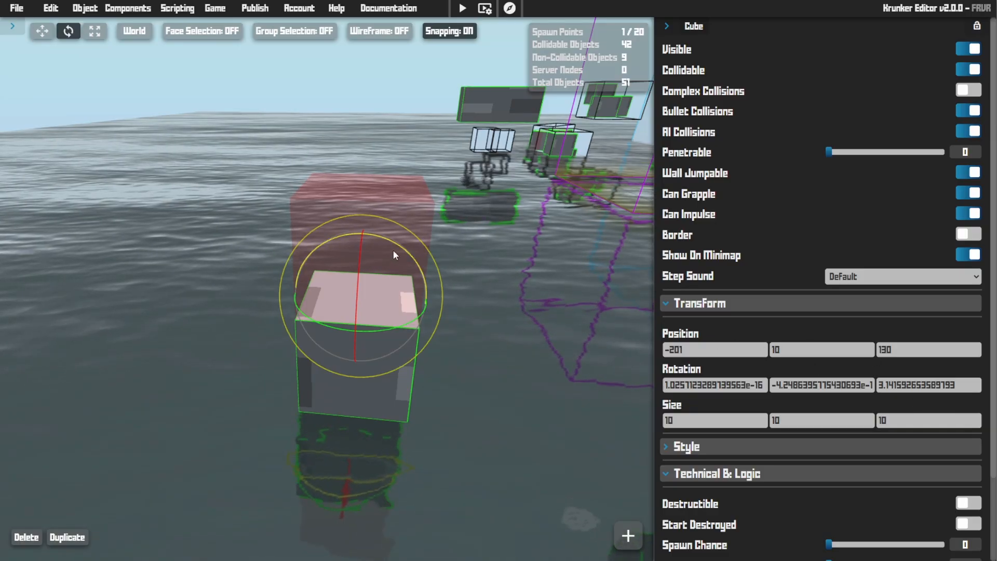
pyautogui.moveTo(391, 243); pyautogui.dragTo(194, 341)
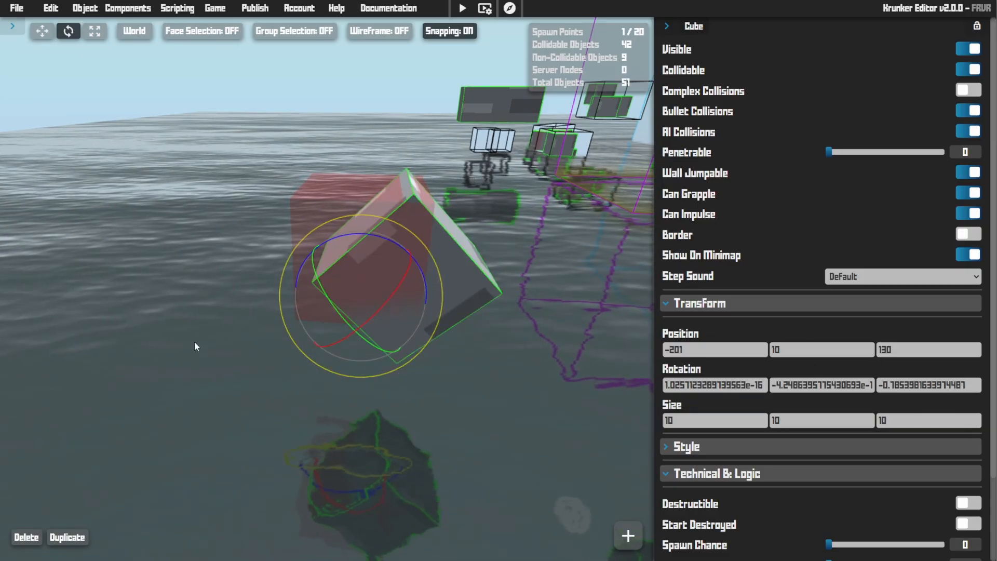
pyautogui.moveTo(367, 237); pyautogui.dragTo(400, 260)
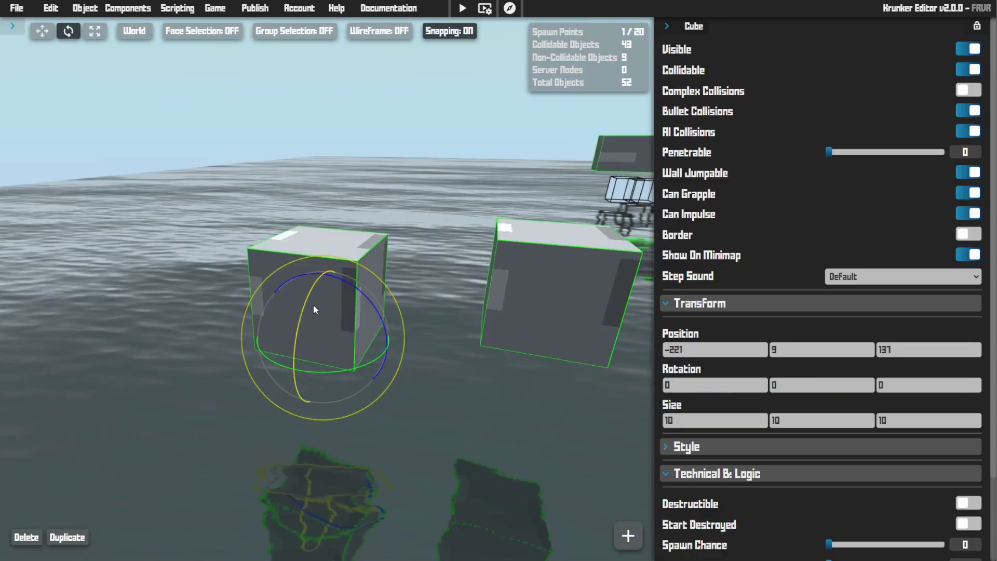
# - Turn snapping off and tilt the next new cube freely with the Rotate tool
pyautogui.moveTo(312, 305); pyautogui.dragTo(292, 313)
pyautogui.click(449, 32)
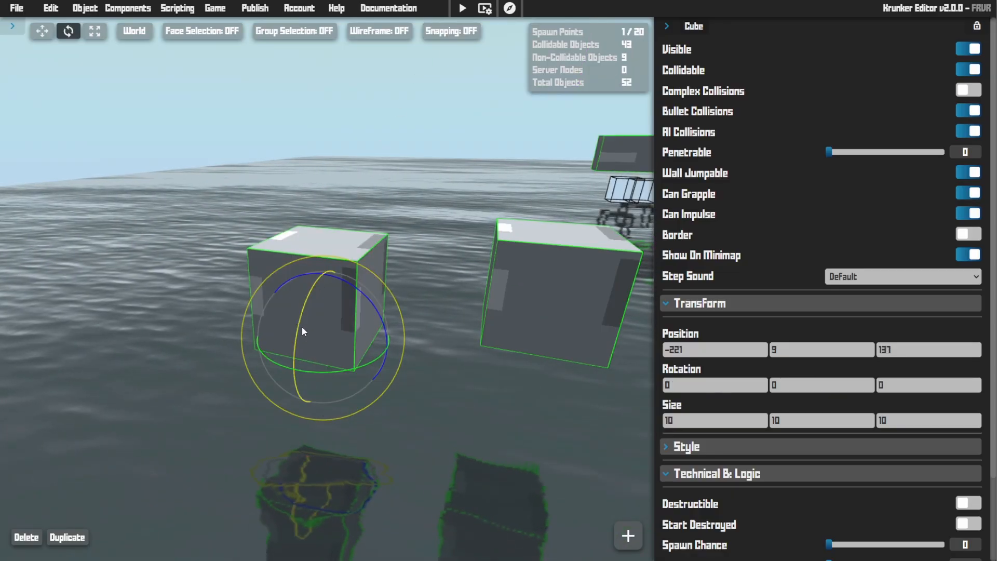
pyautogui.moveTo(301, 311); pyautogui.dragTo(406, 325)
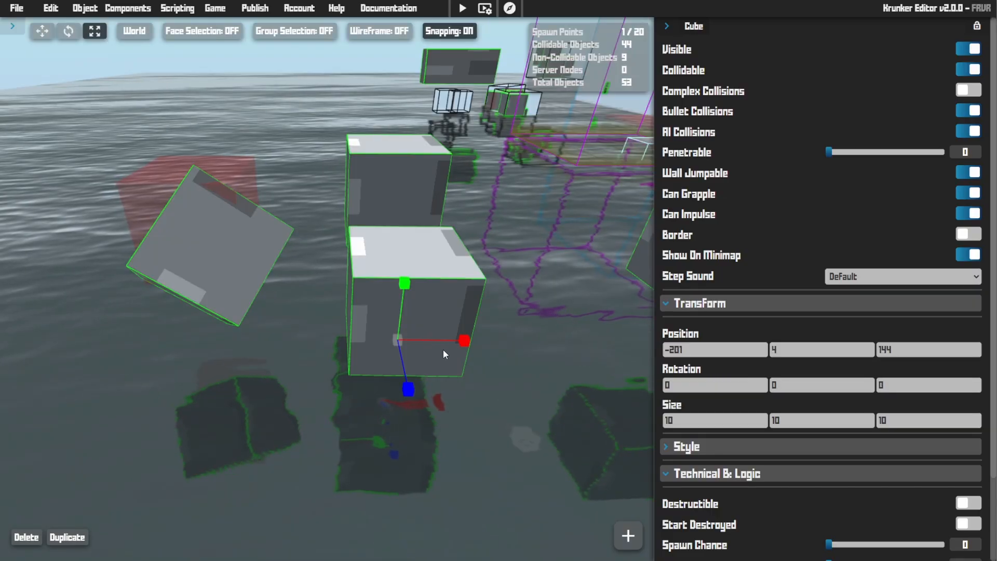
# - Scale the newest cube into a flat block and set its size to 20 × 6 × 20
pyautogui.moveTo(443, 349); pyautogui.dragTo(519, 349)
pyautogui.moveTo(405, 292); pyautogui.dragTo(403, 419)
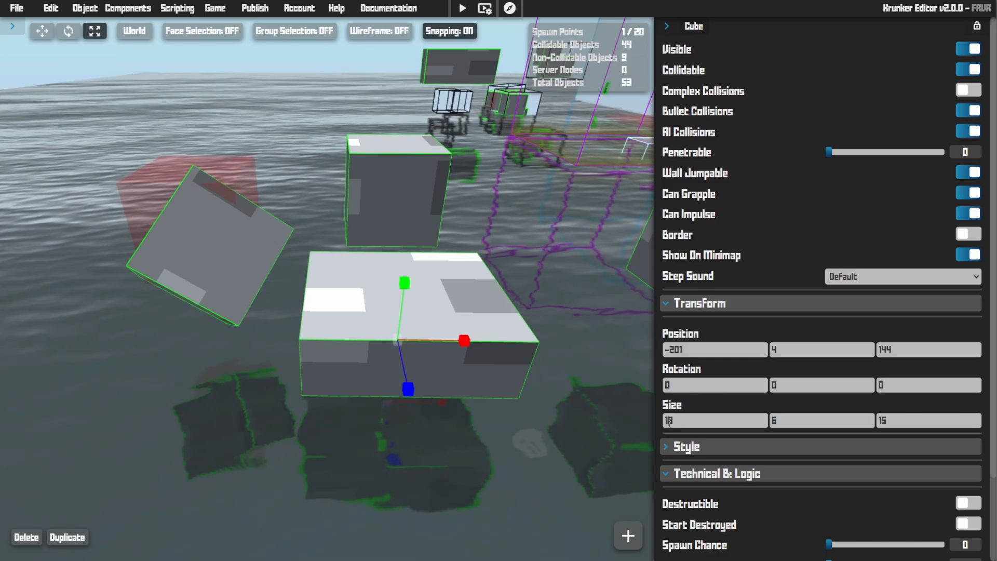
pyautogui.press('Return')
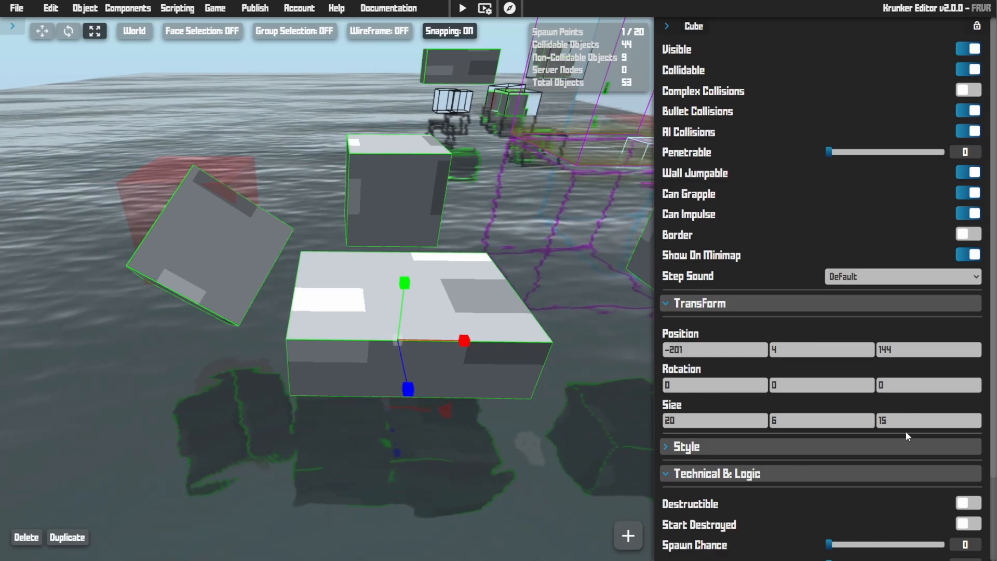
pyautogui.write('20')
pyautogui.press('Return')
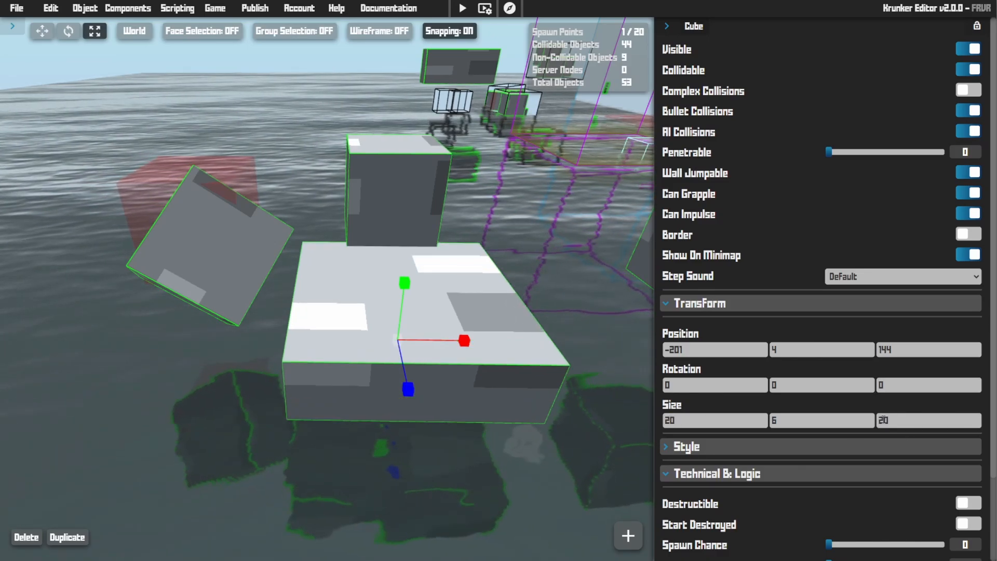
# - Return to the Move tool and set the flat block's X size to 22
pyautogui.press('1')
pyautogui.moveTo(611, 360); pyautogui.dragTo(644, 330, button='right')
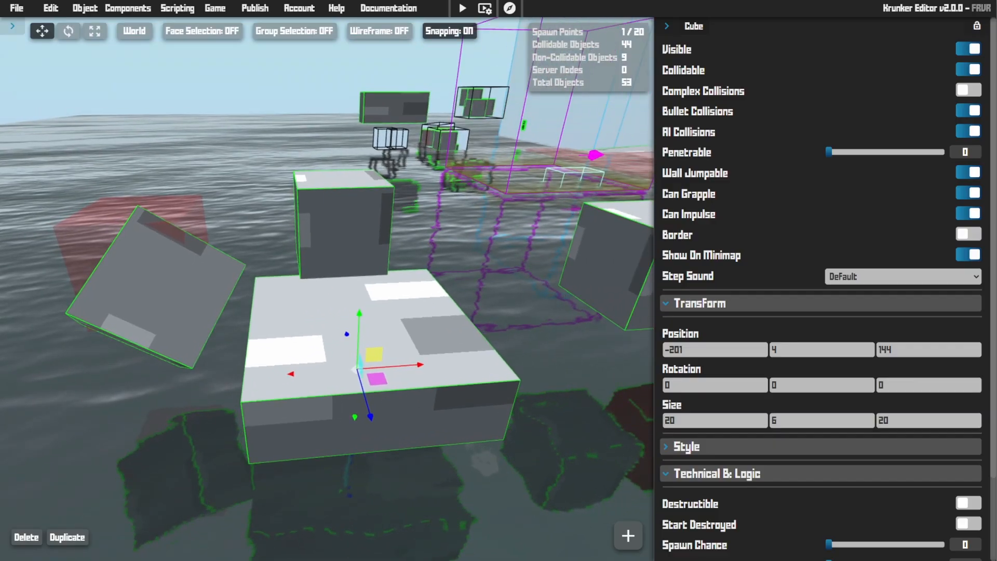
pyautogui.moveTo(515, 347); pyautogui.dragTo(550, 314, button='right')
pyautogui.press('a')
pyautogui.moveTo(771, 425); pyautogui.dragTo(771, 421)
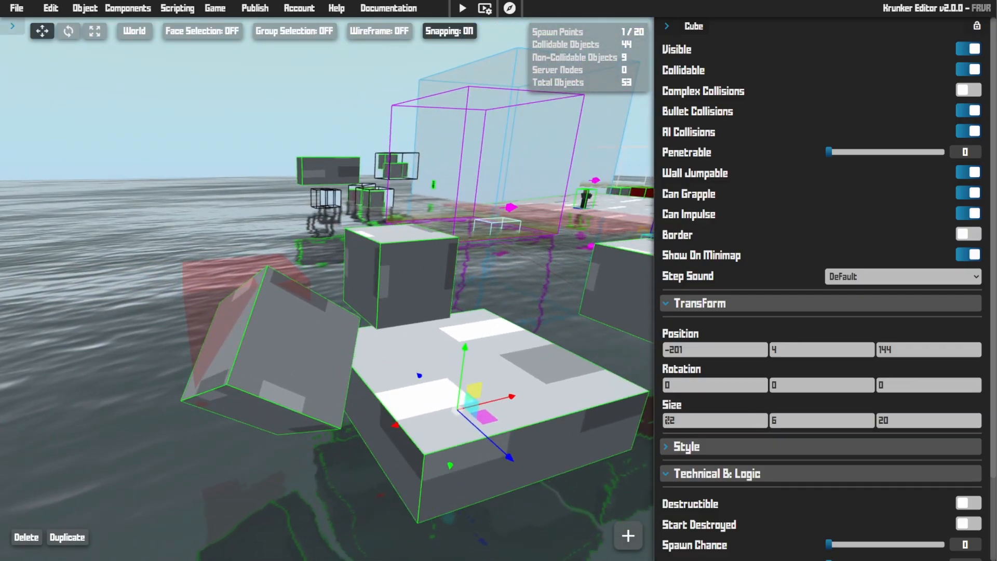
pyautogui.moveTo(692, 421); pyautogui.dragTo(709, 421)
# - Expand the flat block's Style and Texture settings and look through the available texture options
pyautogui.click(691, 447)
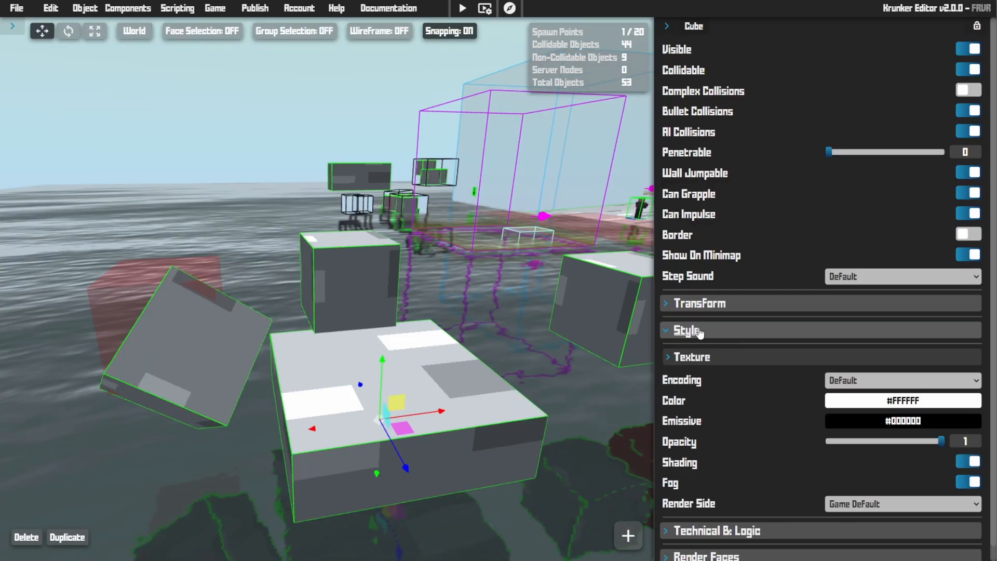
pyautogui.click(694, 357)
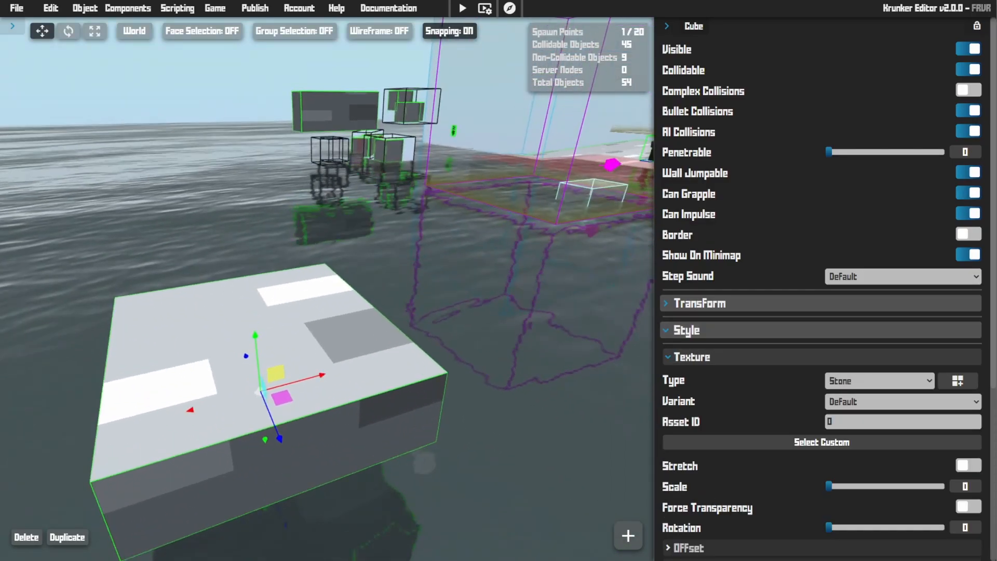
pyautogui.scroll(-3, 755, 410)
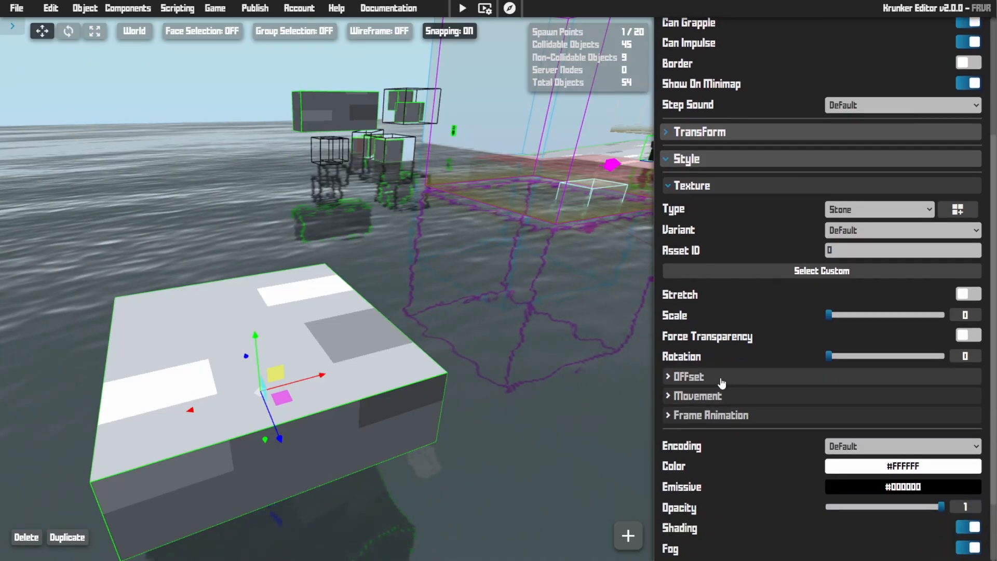
# - Examine the Frame Animation options in the flat block's texture settings, leaving the section collapsed
pyautogui.click(722, 416)
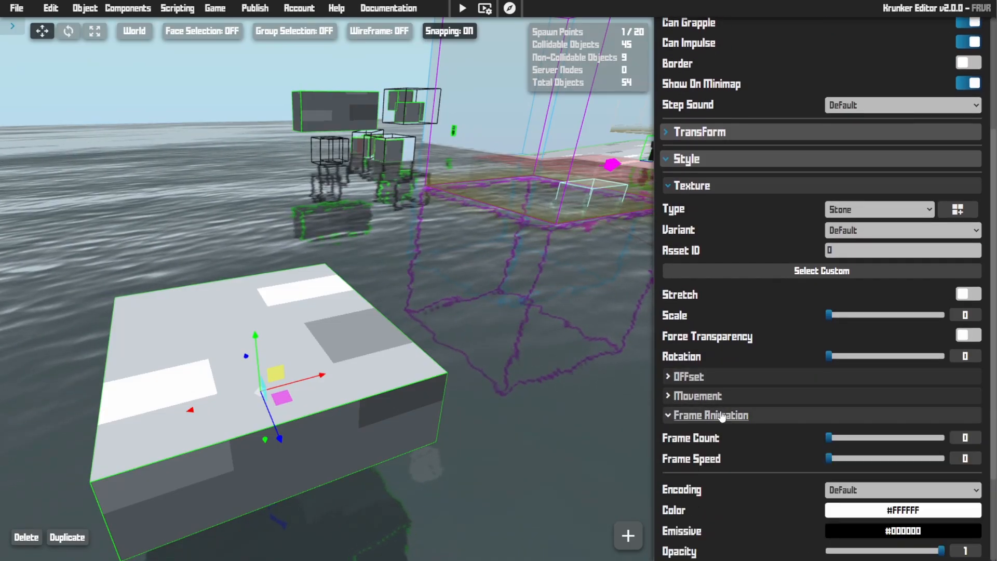
pyautogui.click(722, 415)
pyautogui.scroll(-2, 724, 411)
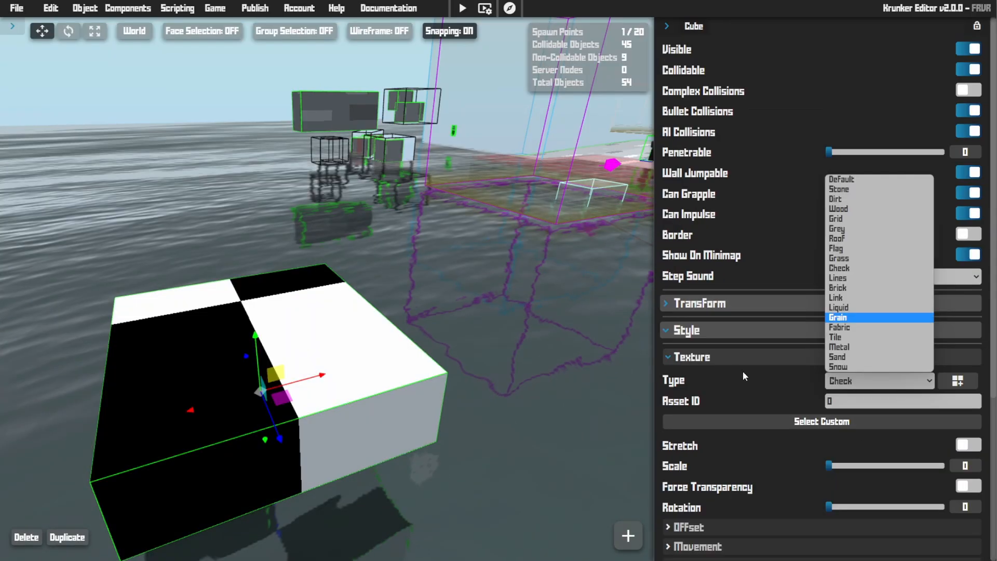
# - Set the flat block's texture type to Wood with the Classic Alt variant
pyautogui.click(742, 372)
pyautogui.click(866, 384)
pyautogui.click(874, 210)
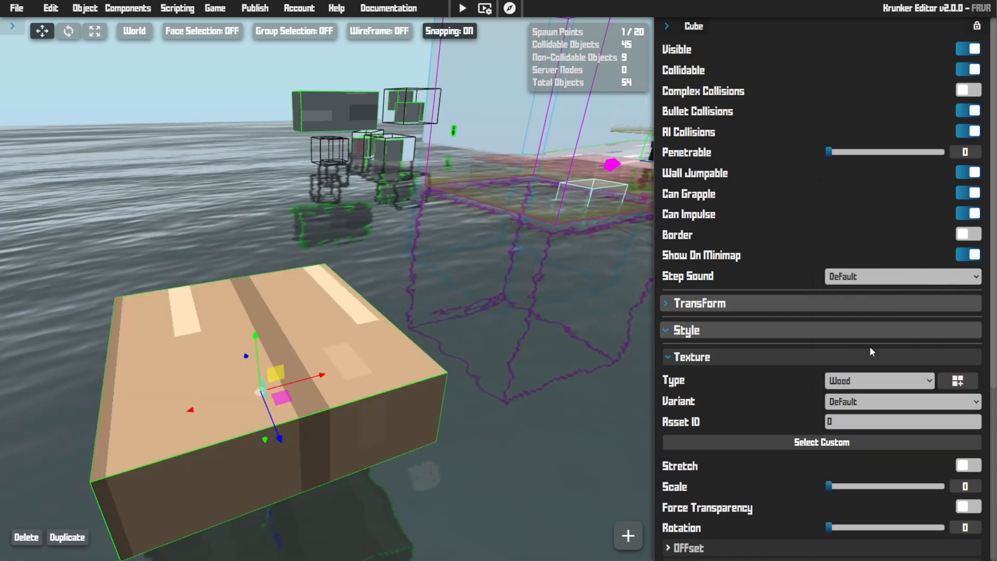
pyautogui.click(845, 410)
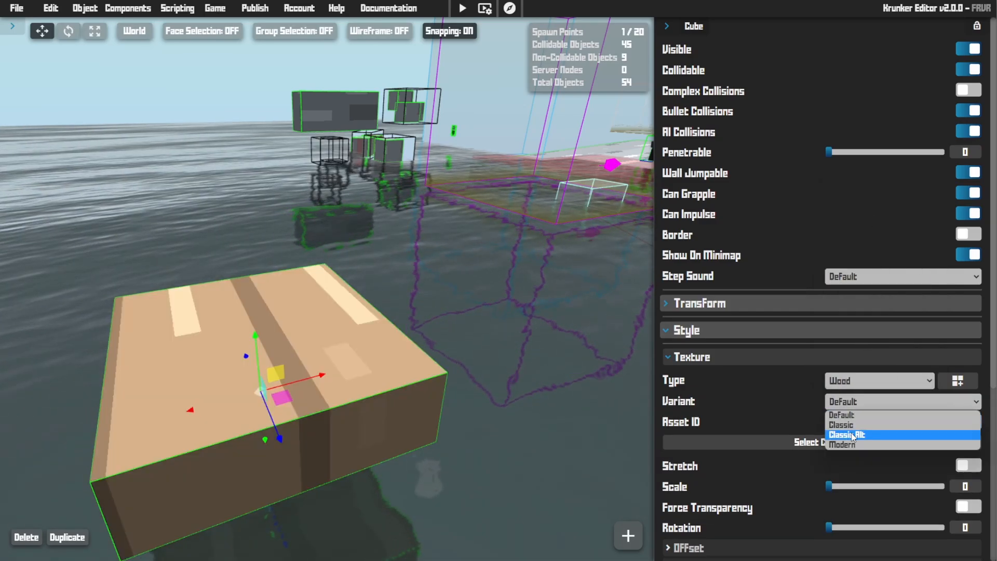
pyautogui.click(865, 436)
# - Browse the built-in texture library and apply the Modern variant of the Tile texture to the flat block
pyautogui.click(958, 383)
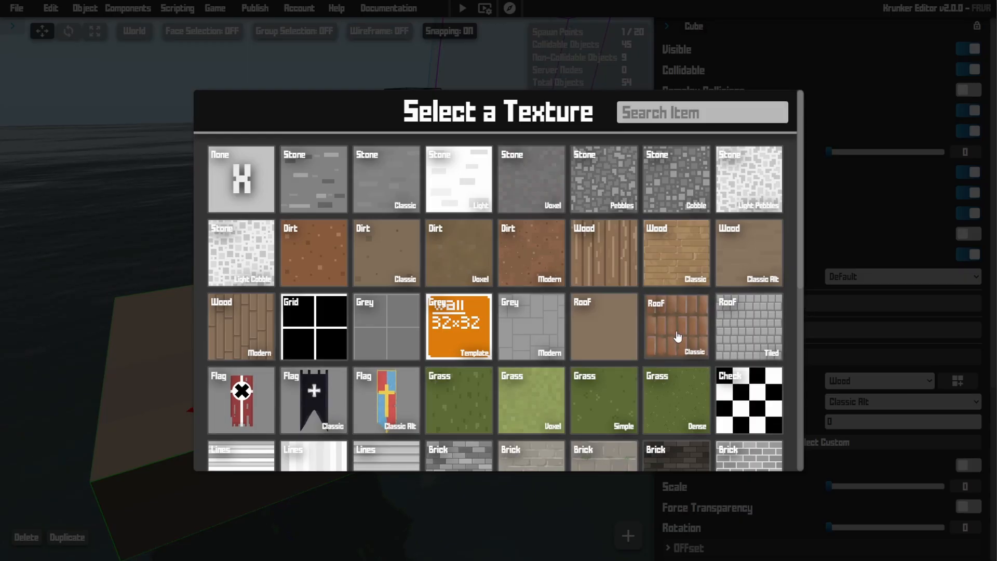
pyautogui.scroll(-1, 678, 336)
pyautogui.scroll(-5, 665, 338)
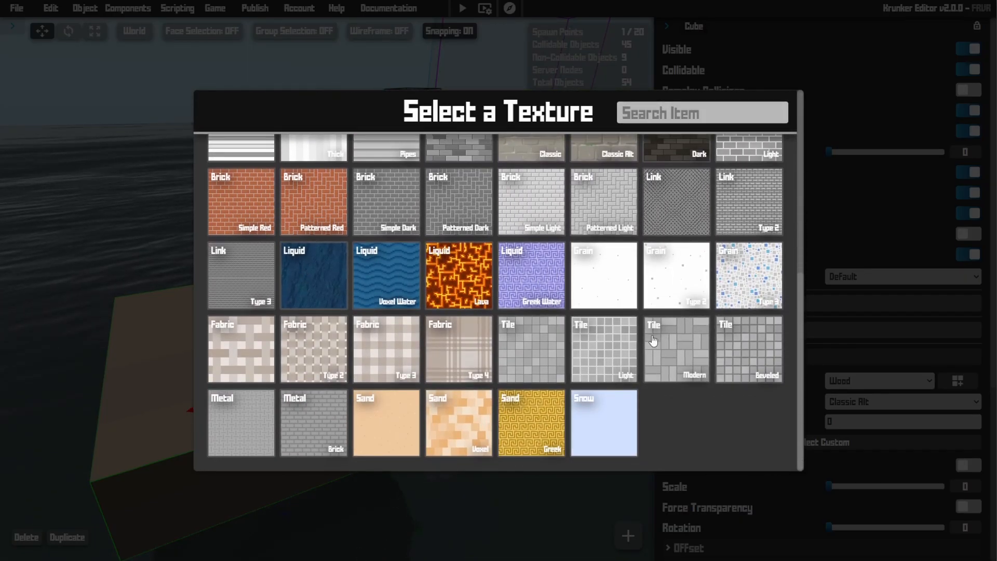
pyautogui.click(520, 351)
pyautogui.scroll(-1, 780, 380)
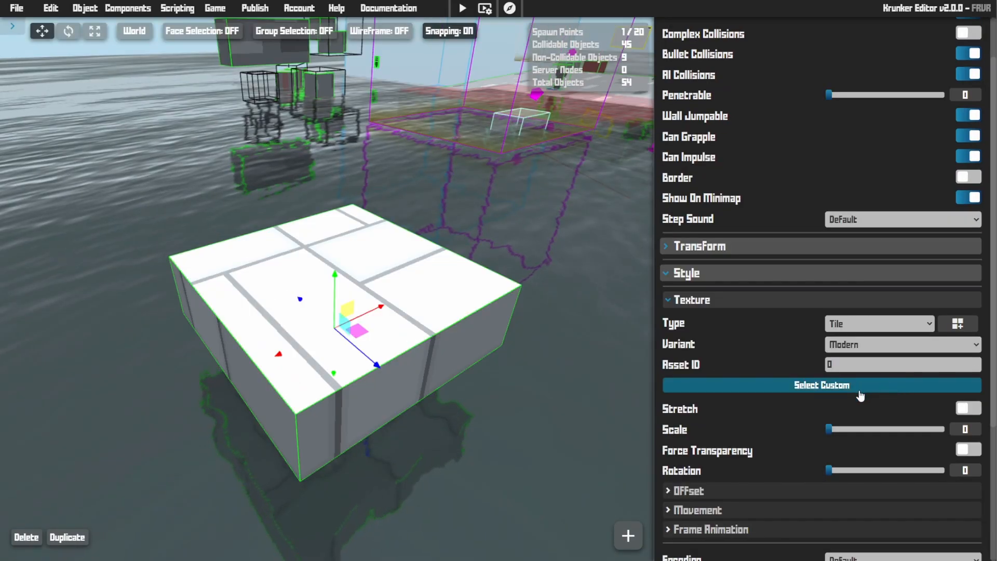
# - Apply the custom texture pepcat_13 from the community texture list to the flat block and set its texture scale to 10
pyautogui.click(851, 388)
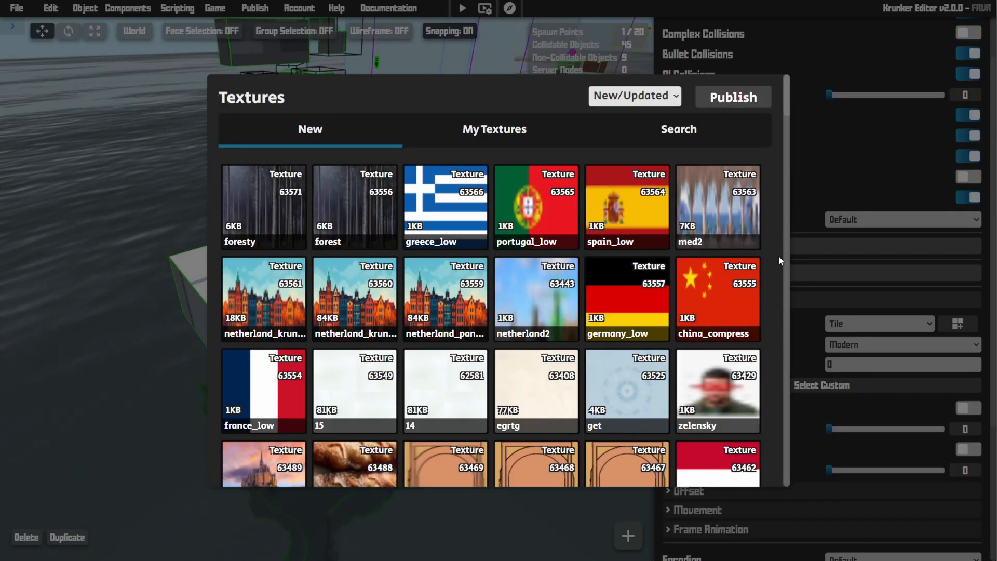
pyautogui.scroll(-8, 778, 255)
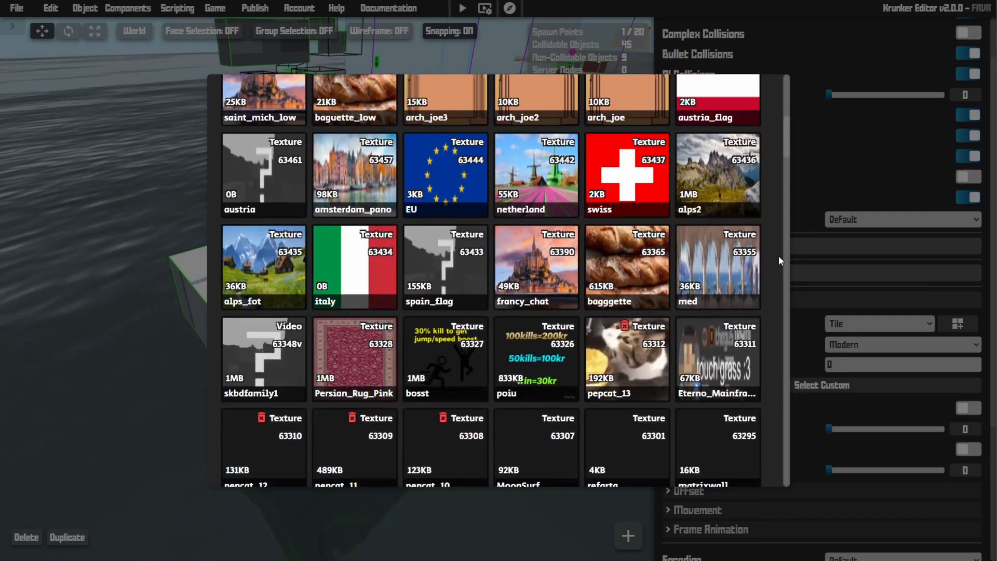
pyautogui.scroll(-1, 778, 256)
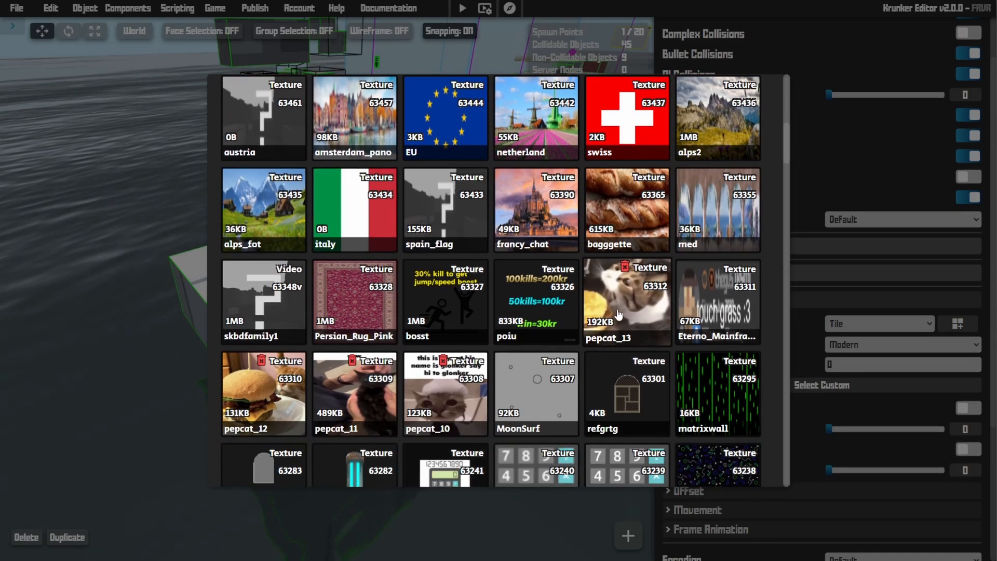
pyautogui.click(610, 311)
pyautogui.moveTo(610, 312); pyautogui.dragTo(605, 389, button='right')
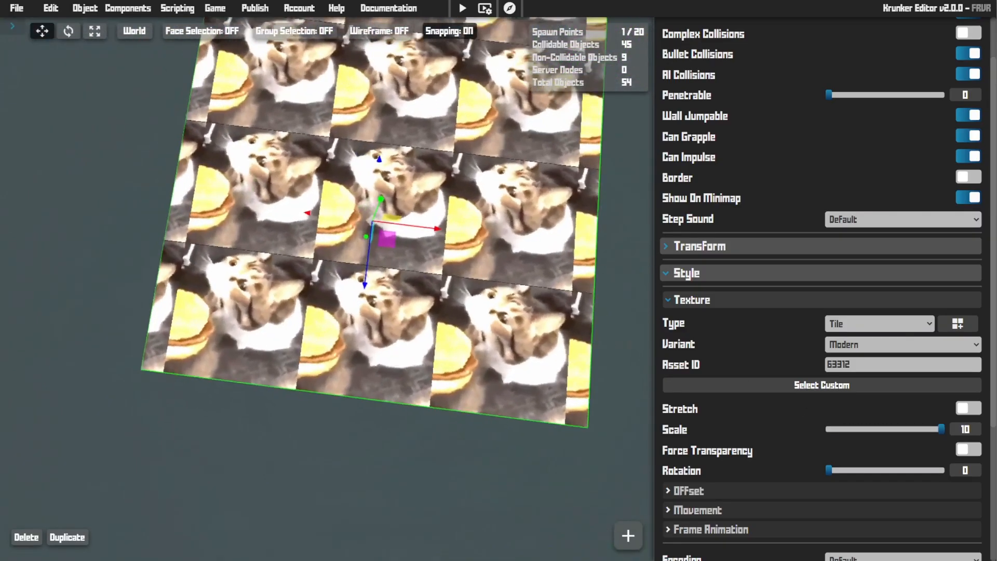
# - Add another flat block with the Modern Tile texture, try a texture scale of 0.06 and return it to 0
pyautogui.press('w')
pyautogui.moveTo(328, 280); pyautogui.dragTo(356, 304, button='right')
pyautogui.scroll(-5, 343, 280)
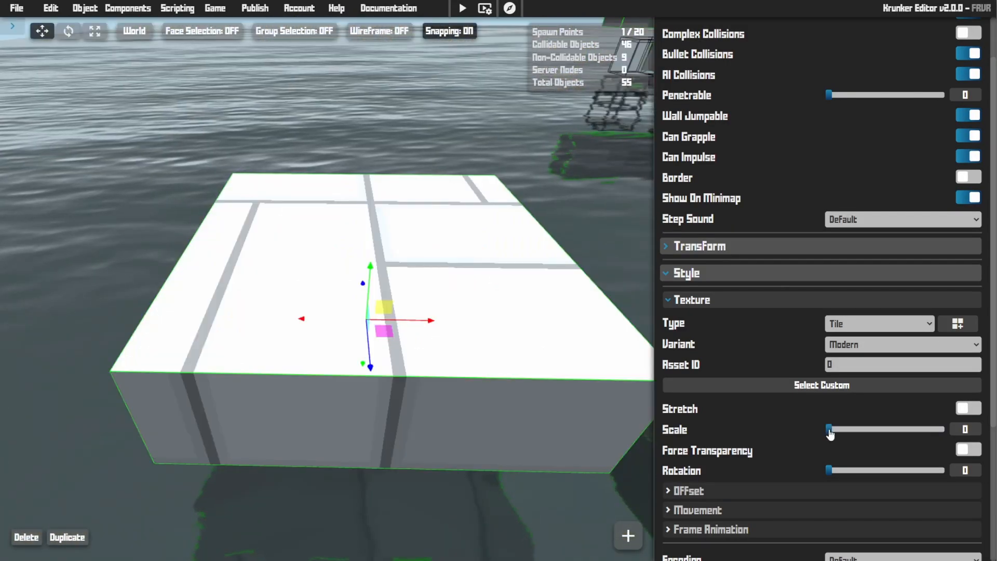
pyautogui.moveTo(830, 435)
pyautogui.mouseDown()
pyautogui.moveTo(848, 435)
pyautogui.moveTo(832, 438)
pyautogui.mouseUp()
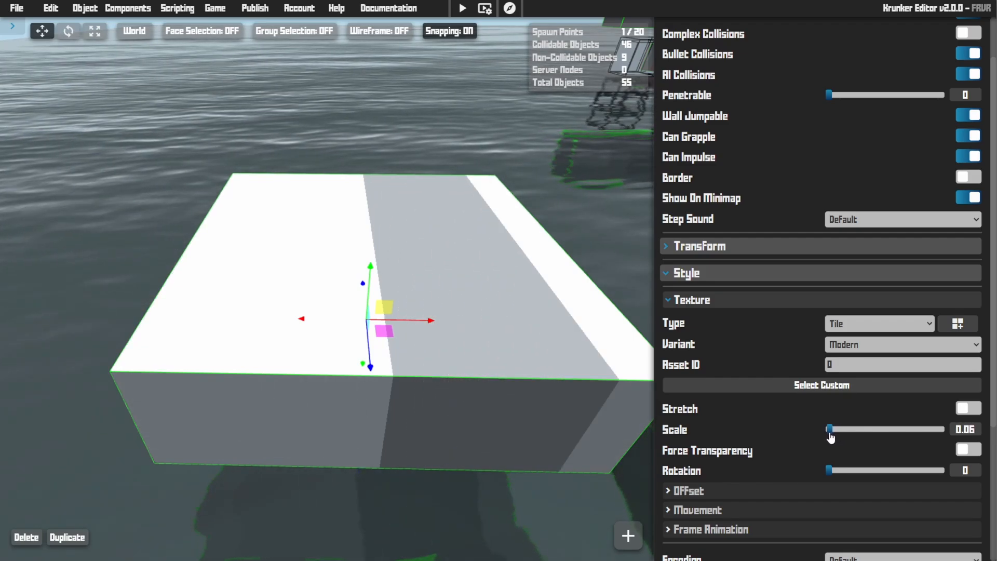
pyautogui.moveTo(831, 438)
pyautogui.mouseDown()
pyautogui.moveTo(947, 445)
pyautogui.moveTo(887, 437)
pyautogui.moveTo(899, 432)
pyautogui.moveTo(824, 436)
pyautogui.mouseUp()
# - Apply the default Wood texture to the new flat block and scale it along X into a narrow beam
pyautogui.click(965, 328)
pyautogui.scroll(5, 598, 281)
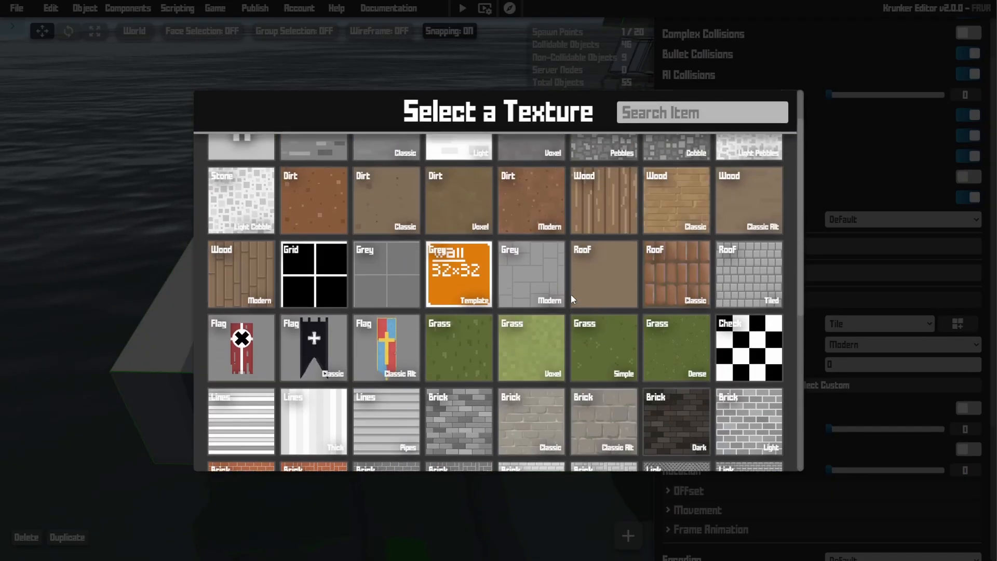
pyautogui.click(613, 280)
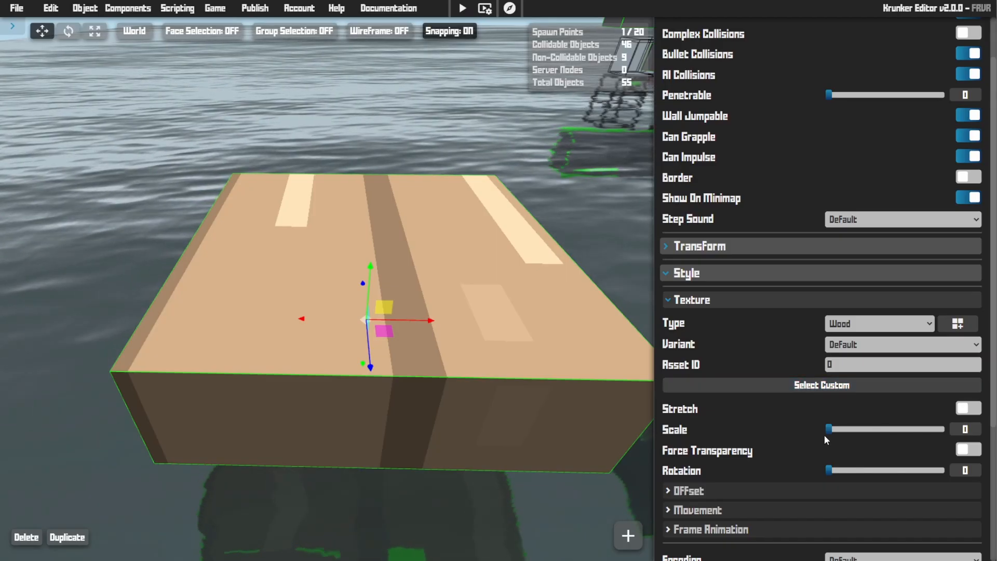
pyautogui.moveTo(430, 316); pyautogui.dragTo(190, 332)
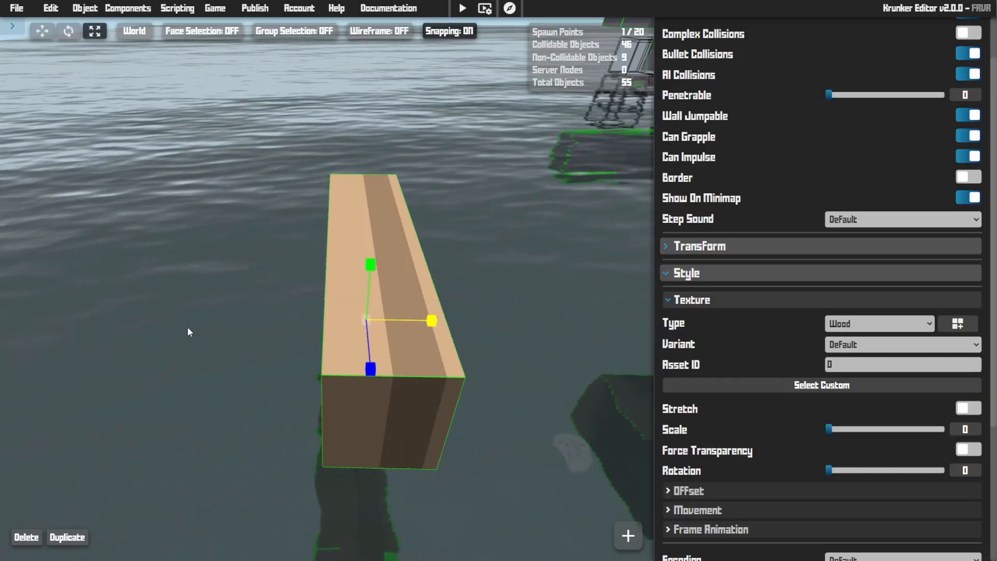
# - Try different texture scales and rotations on the wooden beam, ending with scale 4.07 and rotation 107
pyautogui.moveTo(830, 431); pyautogui.dragTo(831, 432)
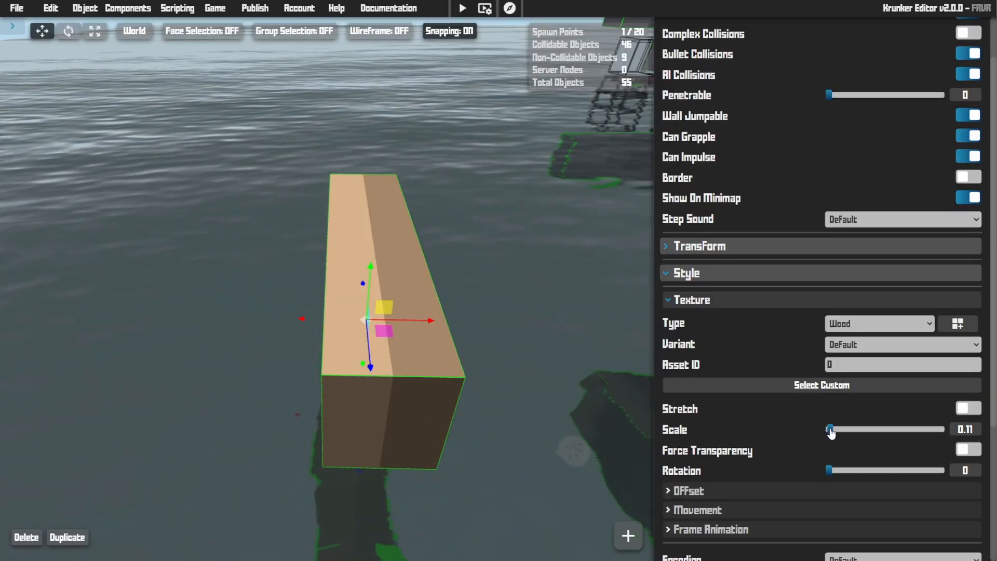
pyautogui.moveTo(834, 431); pyautogui.dragTo(552, 418)
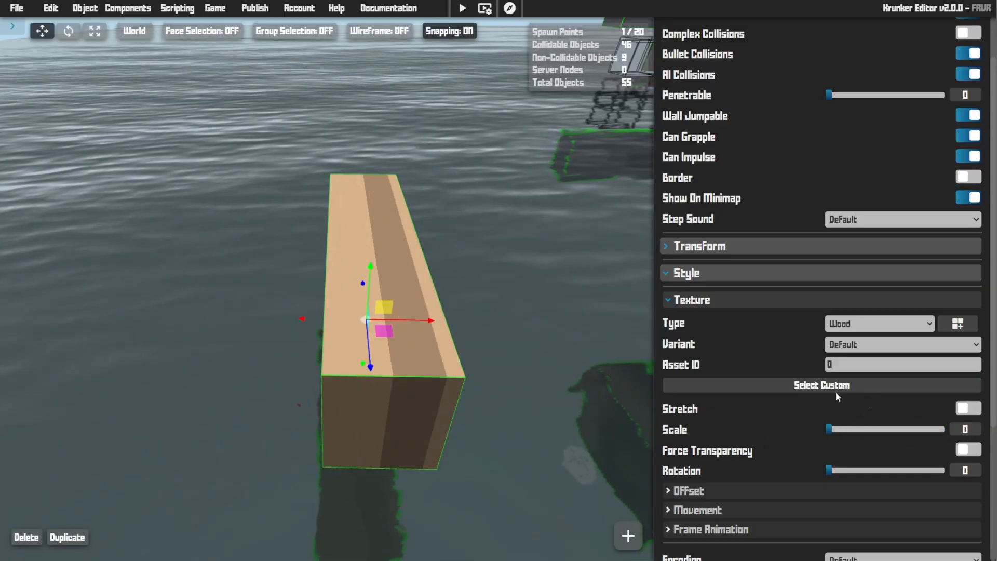
pyautogui.moveTo(831, 470); pyautogui.dragTo(836, 473)
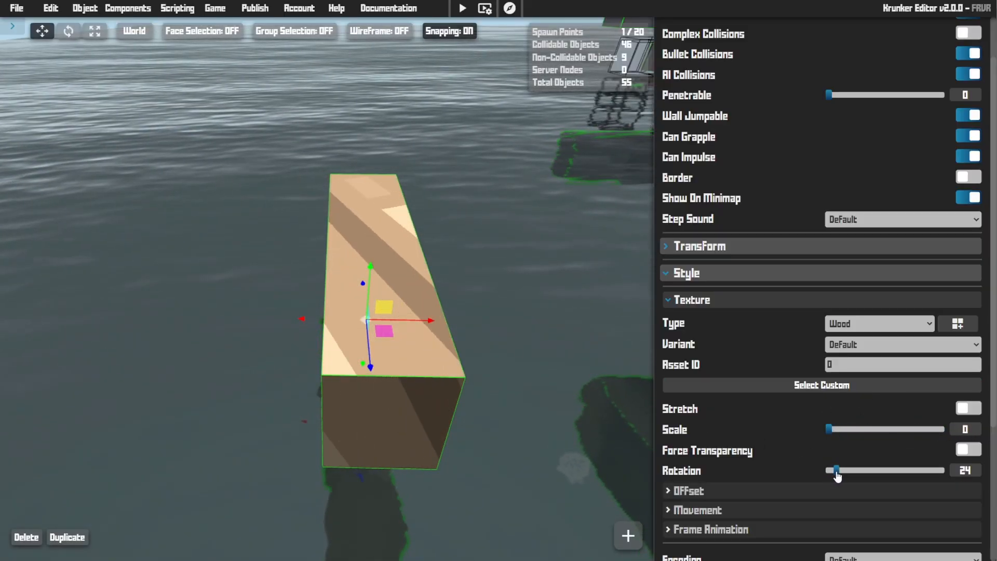
pyautogui.moveTo(832, 432); pyautogui.dragTo(875, 431)
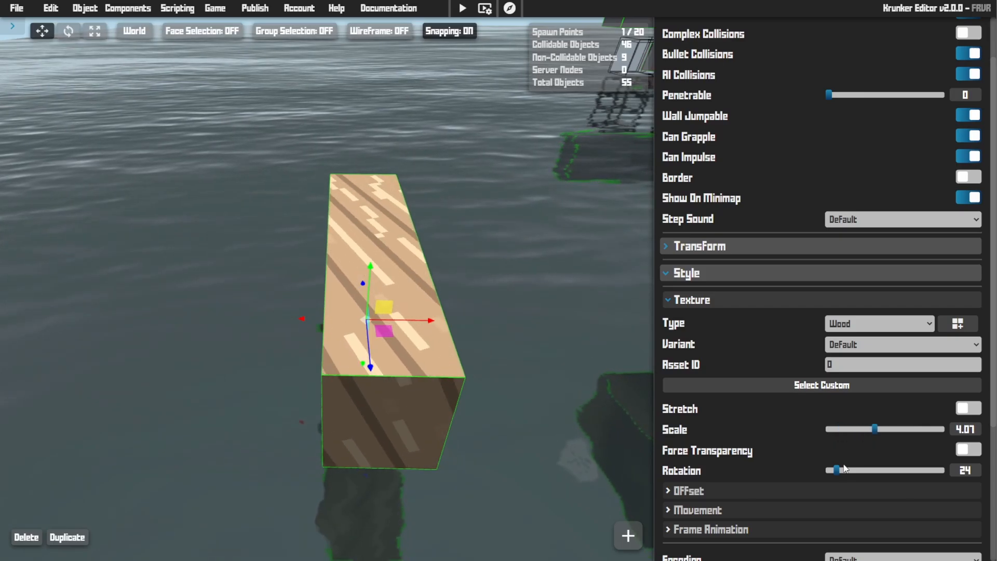
pyautogui.moveTo(838, 474); pyautogui.dragTo(863, 472)
pyautogui.moveTo(551, 374); pyautogui.dragTo(634, 372, button='right')
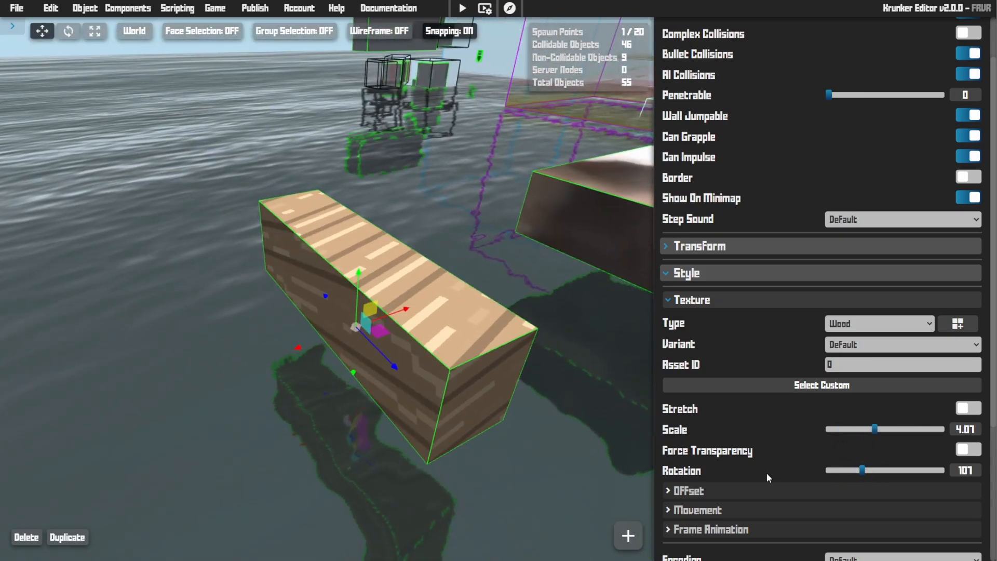
# - Set the beam's texture offset to X 0.08 and Y 0.81 and its texture rotation to 0
pyautogui.click(800, 490)
pyautogui.scroll(-3, 795, 485)
pyautogui.moveTo(511, 306); pyautogui.dragTo(479, 321, button='right')
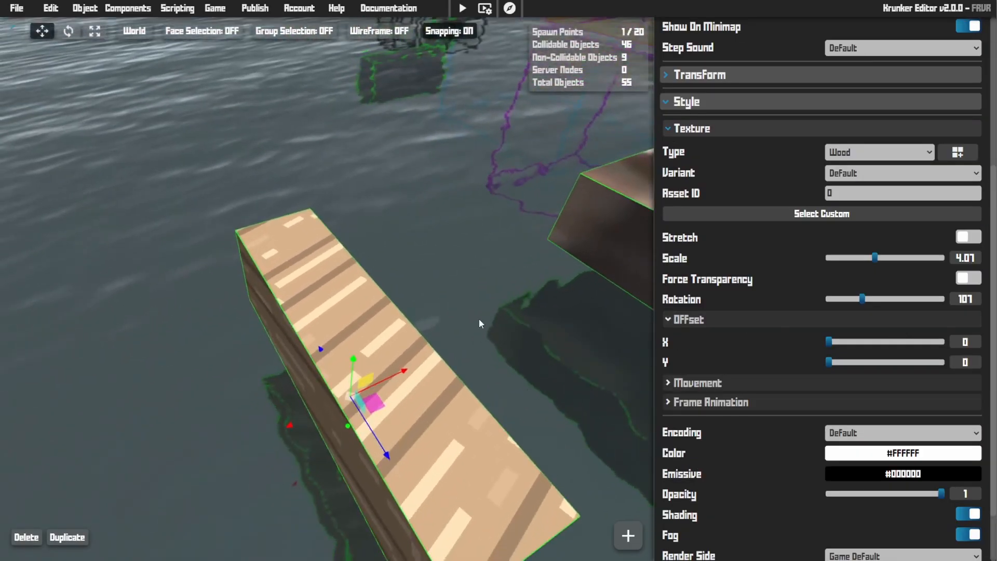
pyautogui.moveTo(829, 344); pyautogui.dragTo(839, 346)
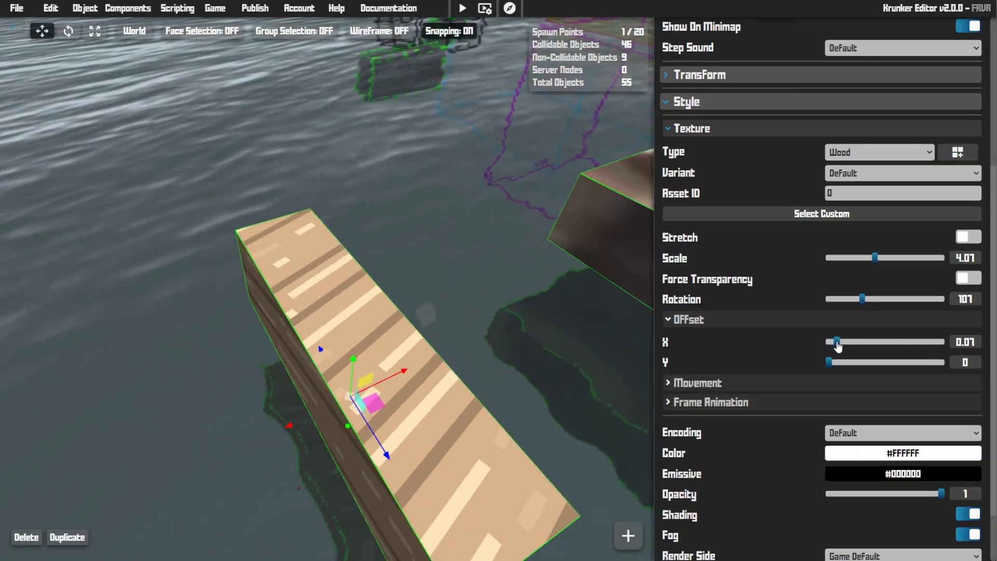
pyautogui.moveTo(862, 299); pyautogui.dragTo(829, 301)
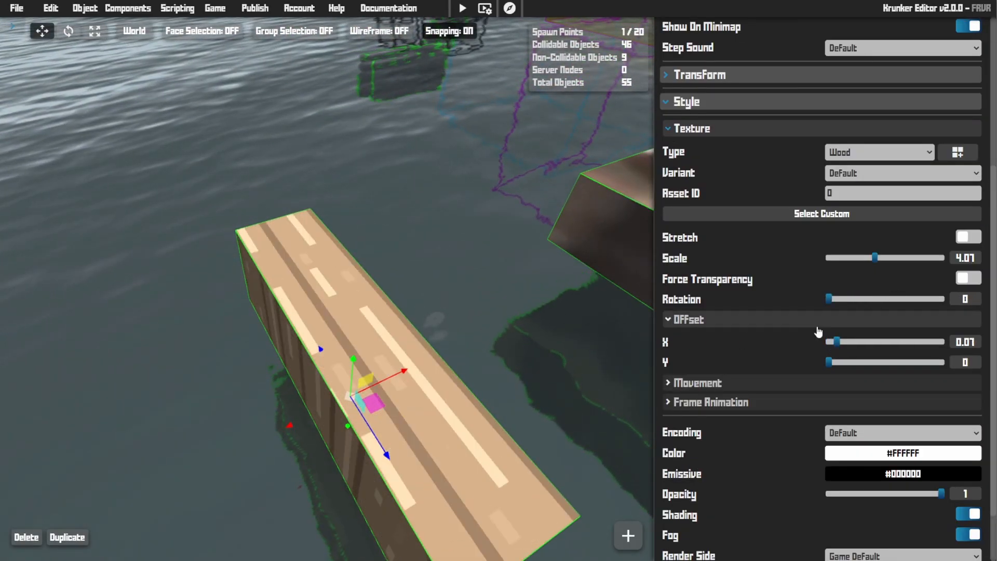
pyautogui.moveTo(837, 341); pyautogui.dragTo(903, 371)
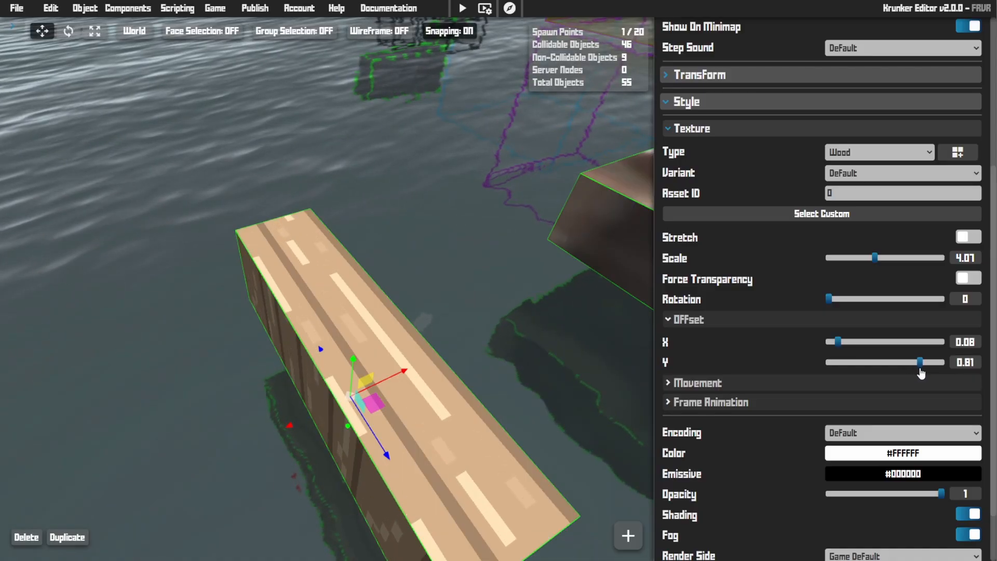
# - Expand the beam's texture Movement settings and try a small movement speed
pyautogui.click(915, 384)
pyautogui.moveTo(889, 412); pyautogui.dragTo(893, 412)
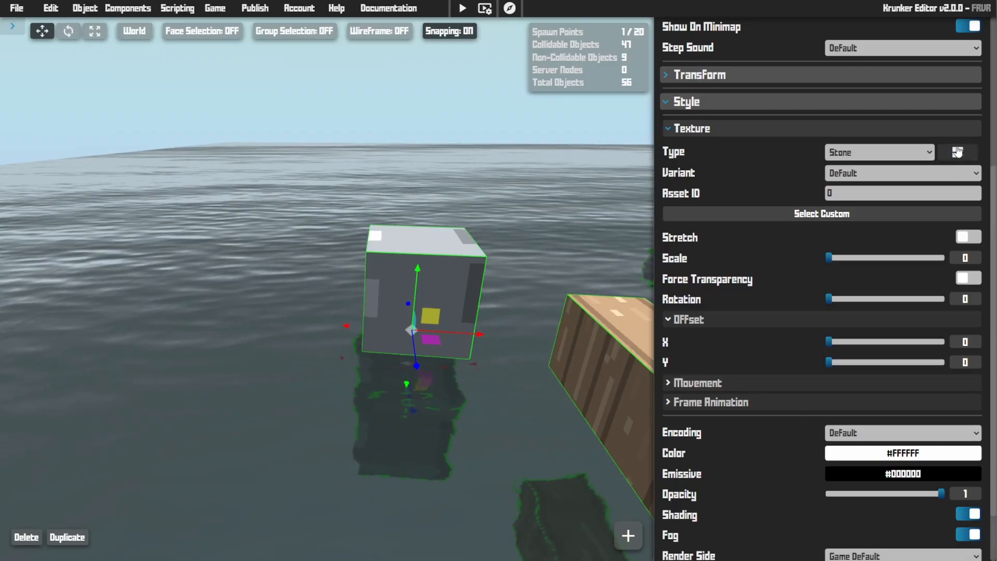
# - Give a new tall block the Dirt texture in #109DFF at 0.9 opacity, with texture movement along Y at speed 1.1
pyautogui.click(957, 152)
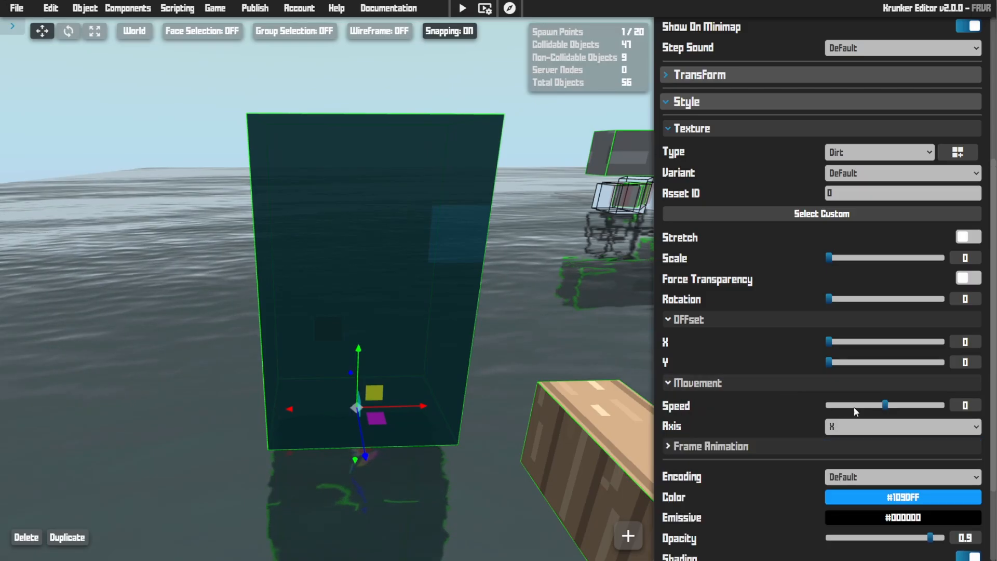
pyautogui.click(903, 427)
pyautogui.click(908, 444)
pyautogui.moveTo(647, 410); pyautogui.dragTo(626, 413, button='right')
pyautogui.press('w')
pyautogui.press('d')
pyautogui.press('a')
pyautogui.moveTo(447, 332); pyautogui.dragTo(489, 342, button='right')
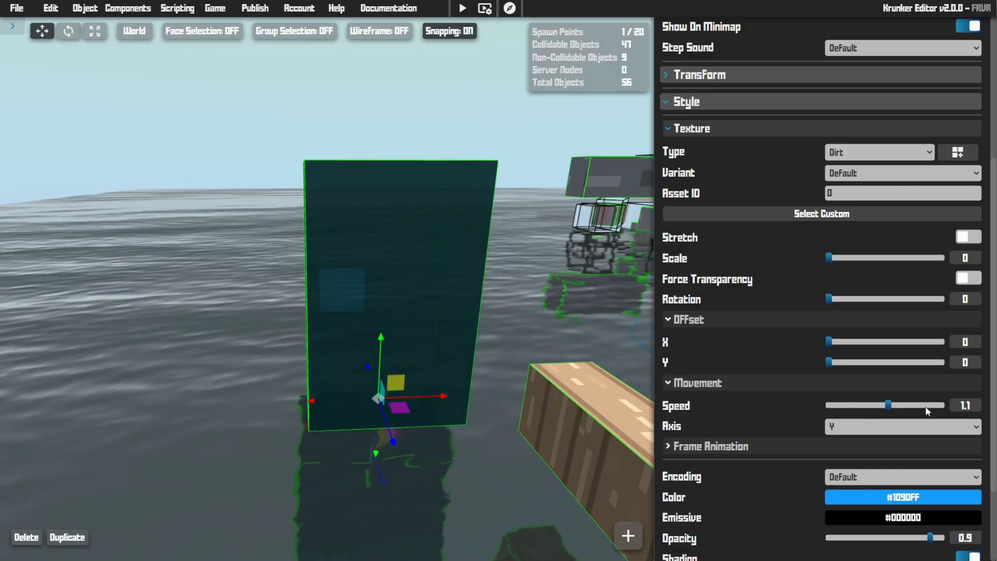
# - Stop the tall block's texture movement by setting its speed to 0
pyautogui.doubleClick(966, 405)
pyautogui.write('0')
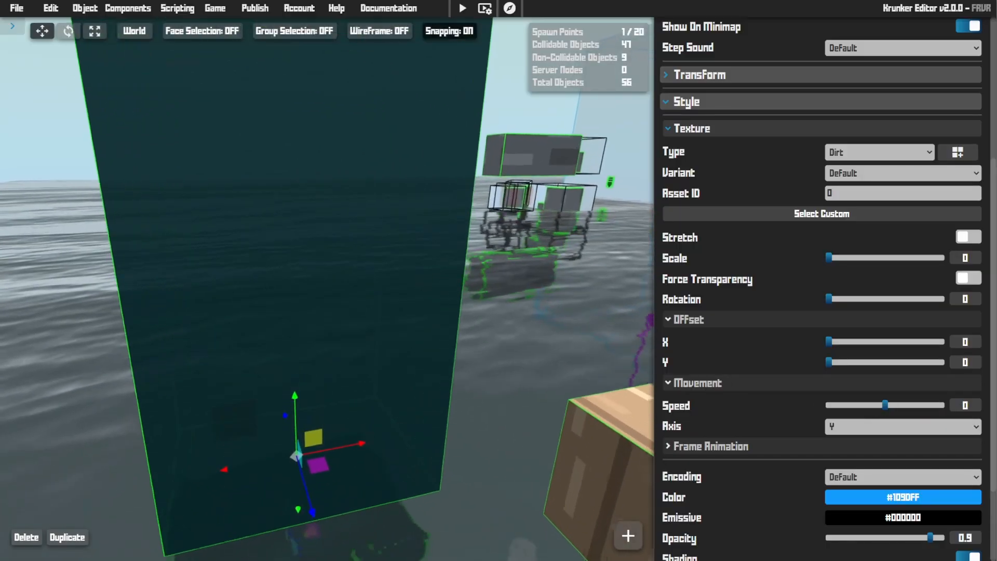
pyautogui.write('a')
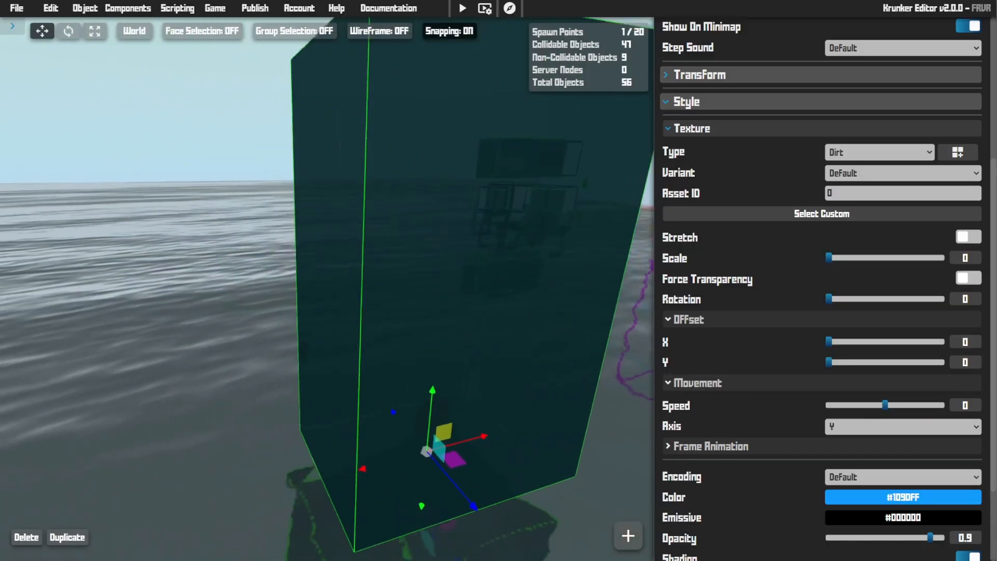
# - Add a new stone cube, try several colours including the saved red, and set its colour to the saved blue #109DFF
pyautogui.write('sacsw')
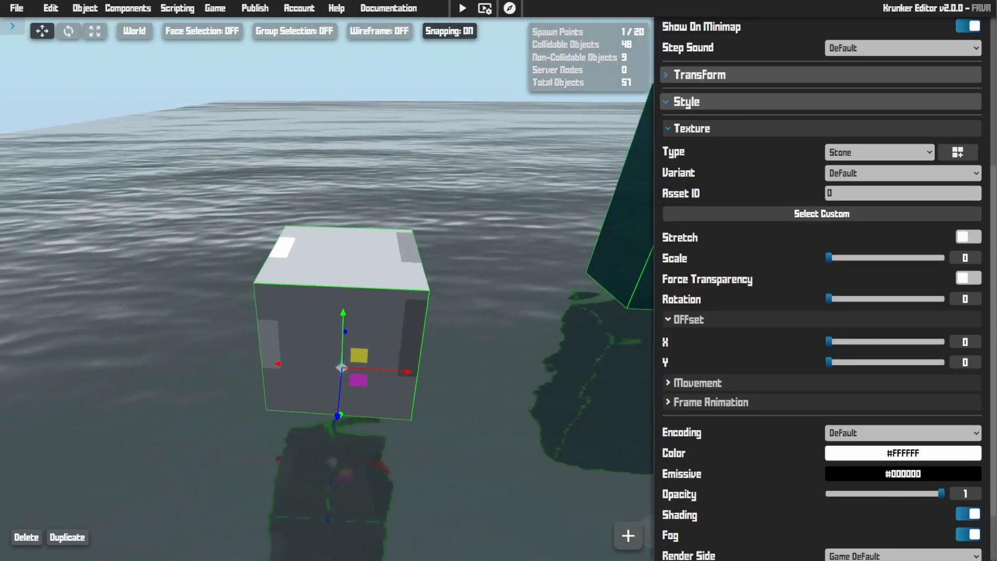
pyautogui.scroll(-1, 673, 404)
pyautogui.click(880, 398)
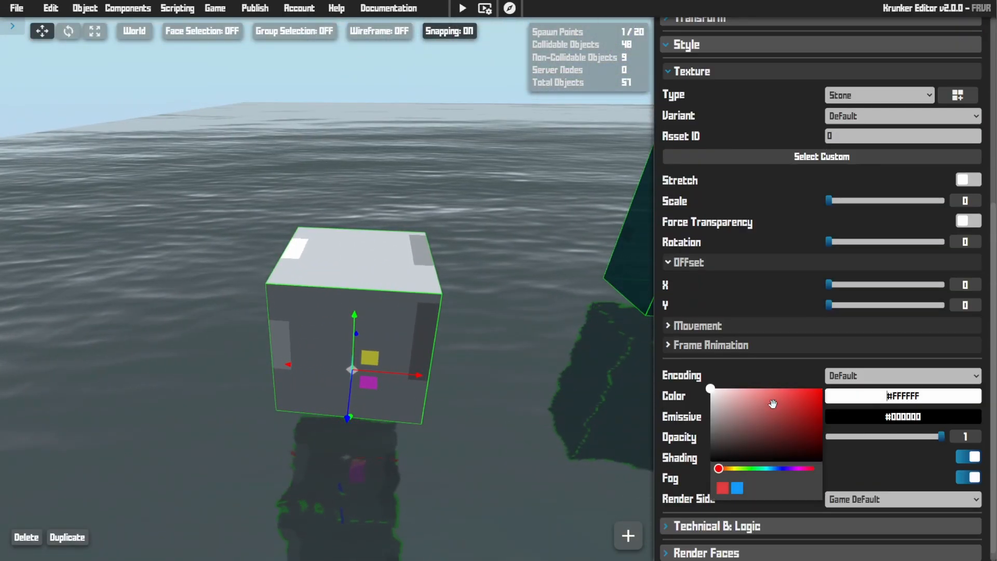
pyautogui.moveTo(762, 406); pyautogui.dragTo(763, 427)
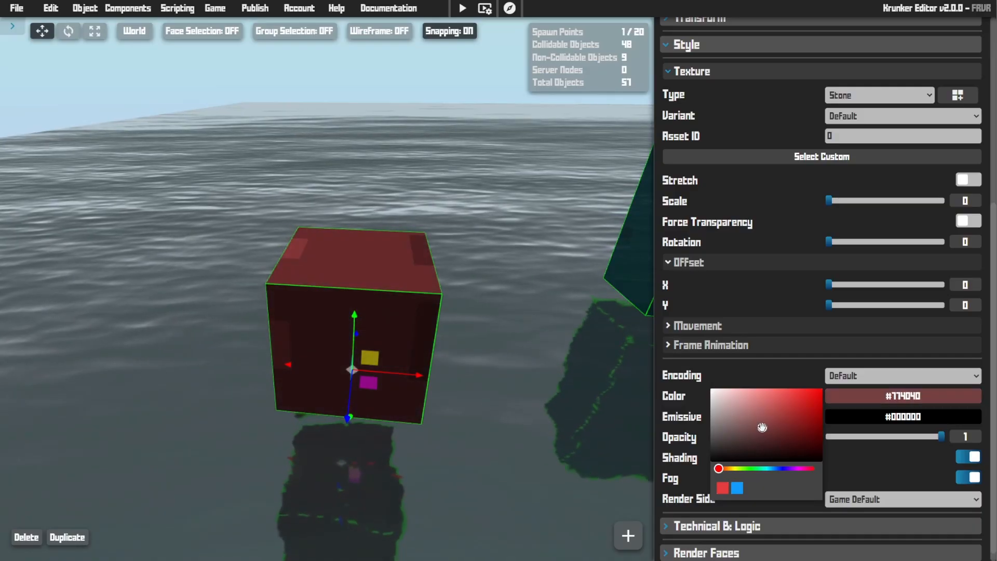
pyautogui.moveTo(751, 468); pyautogui.dragTo(779, 469)
pyautogui.click(723, 488)
pyautogui.click(738, 489)
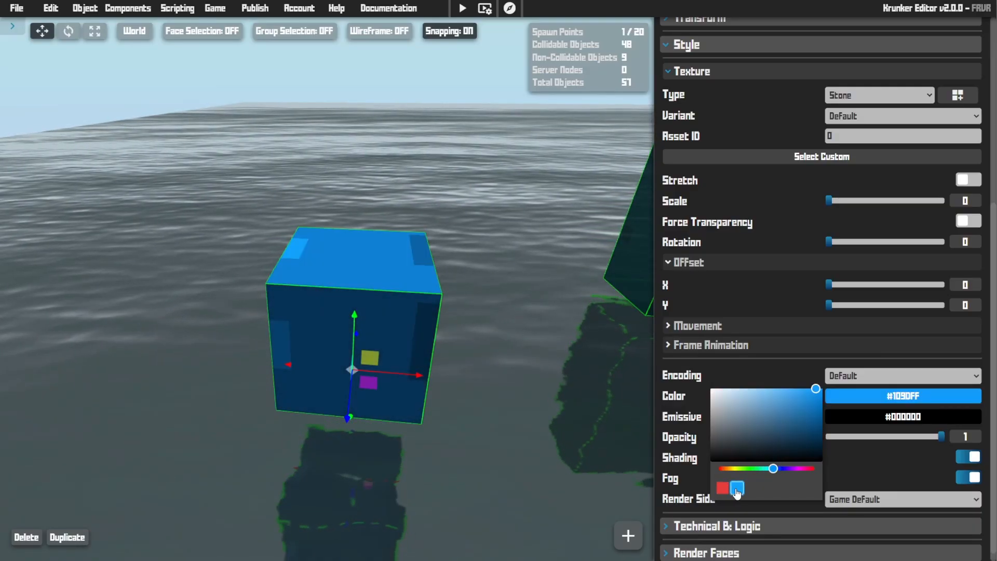
# - Add another default stone cube next to the blue cube
pyautogui.moveTo(472, 382); pyautogui.dragTo(471, 382, button='right')
pyautogui.press('c')
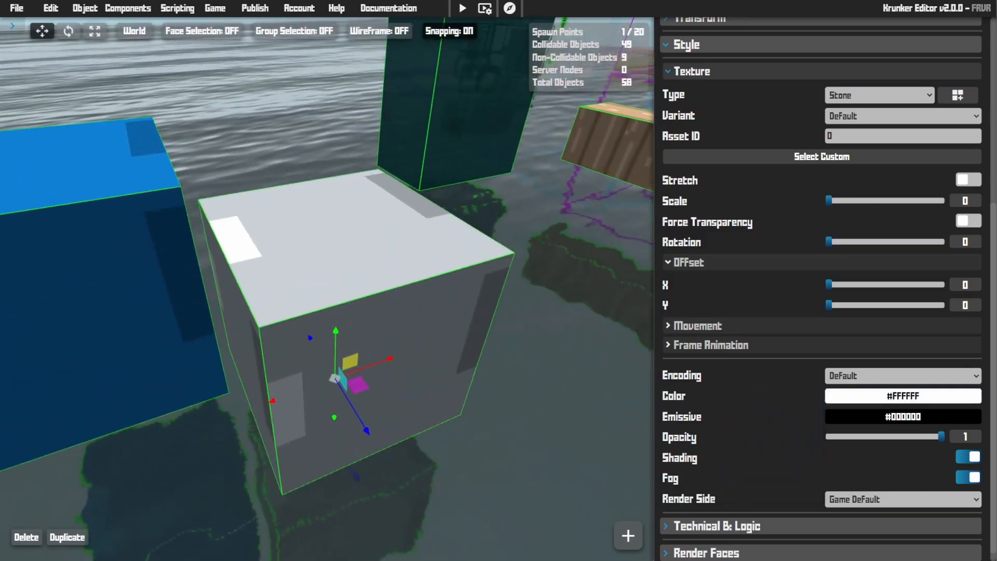
# - Set the emissive colour of the Modern Dirt cube in front of the stone cube to black #000000
pyautogui.press('s')
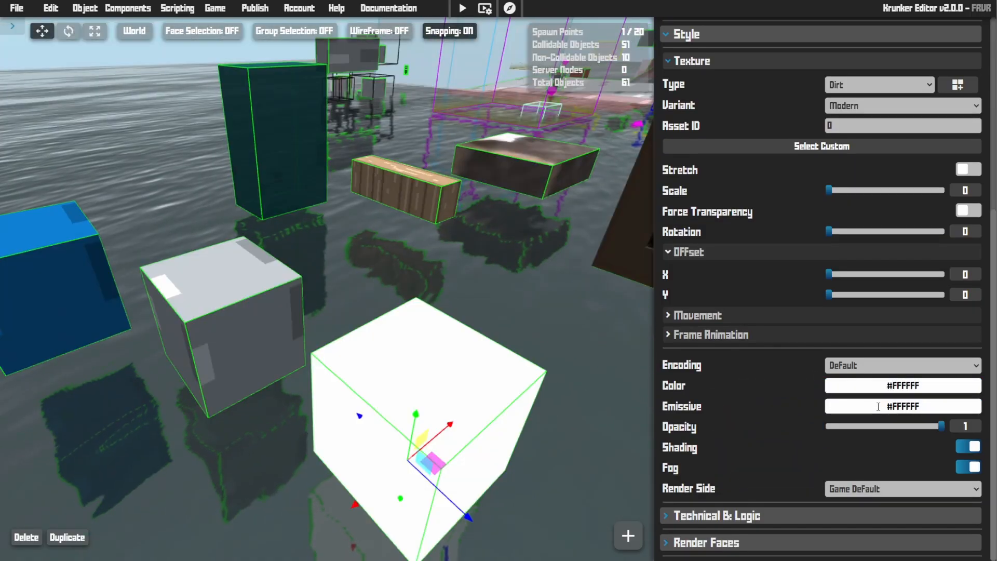
pyautogui.click(903, 407)
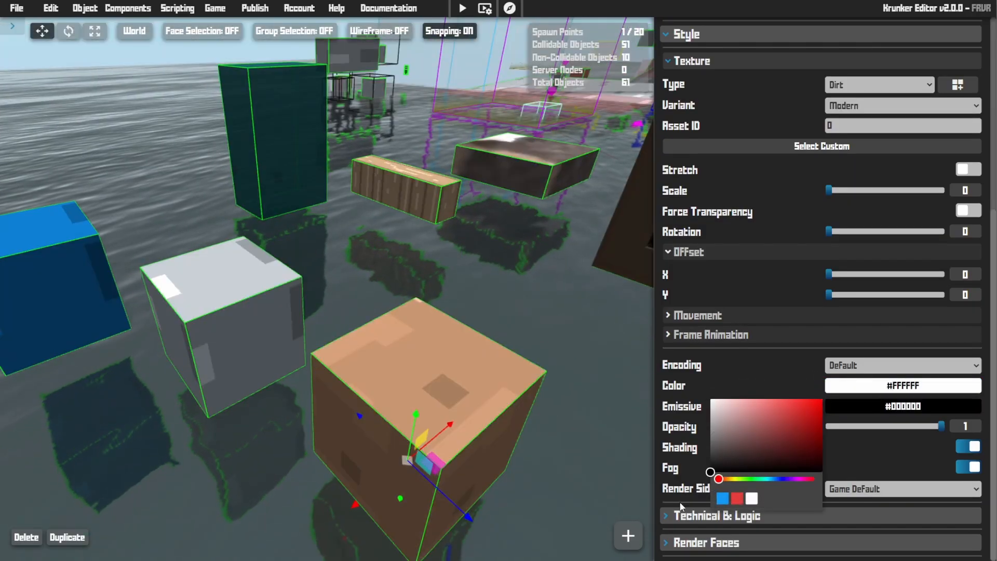
pyautogui.moveTo(684, 507); pyautogui.dragTo(656, 457)
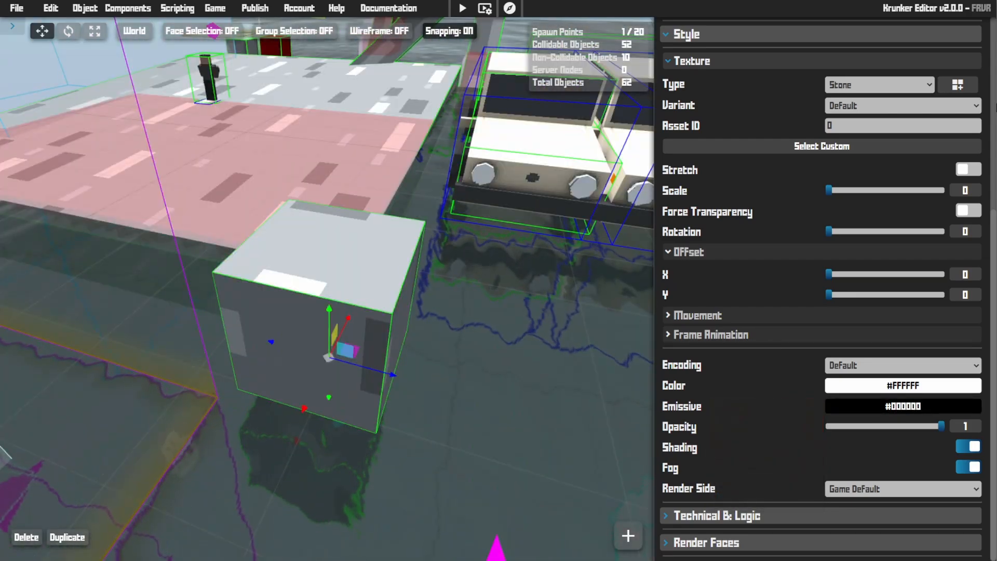
# - Give the new stone cube beside the pink platform the Brick texture in the Dark variant and open its colour picker
pyautogui.click(958, 85)
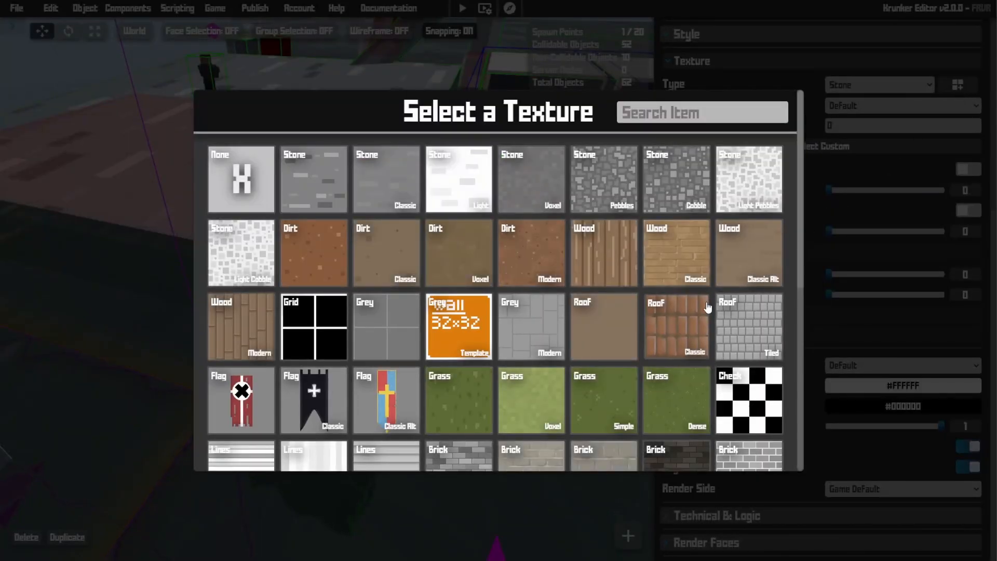
pyautogui.scroll(-5, 708, 307)
pyautogui.click(696, 267)
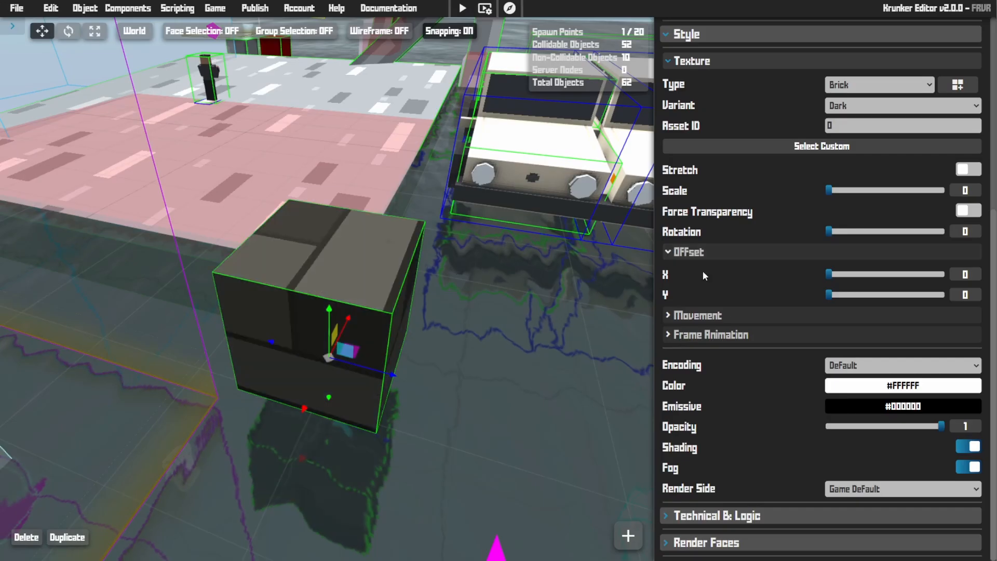
pyautogui.click(900, 386)
pyautogui.moveTo(779, 399); pyautogui.dragTo(569, 325)
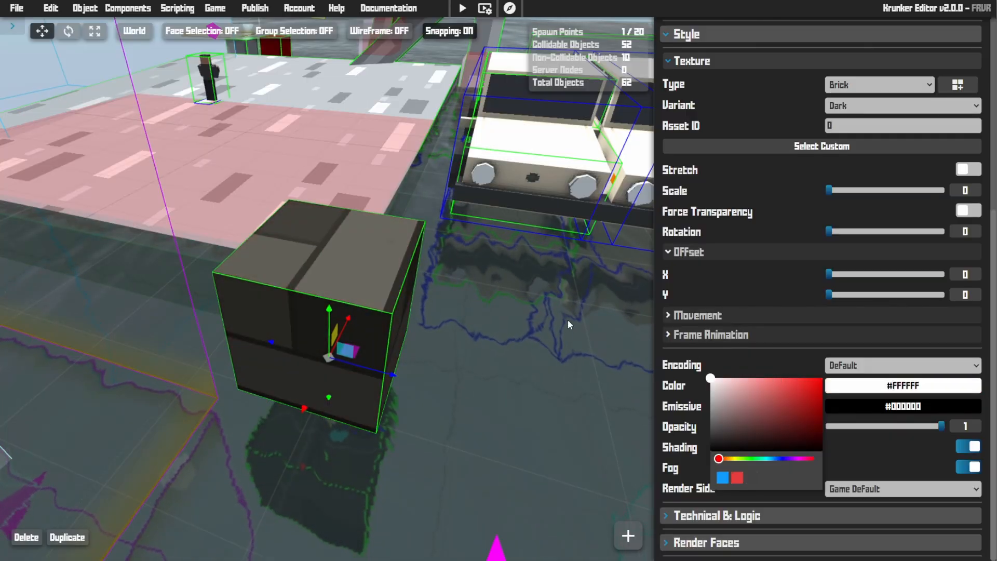
# - Set the dark brick cube's emissive color to #656565
pyautogui.press('Tab')
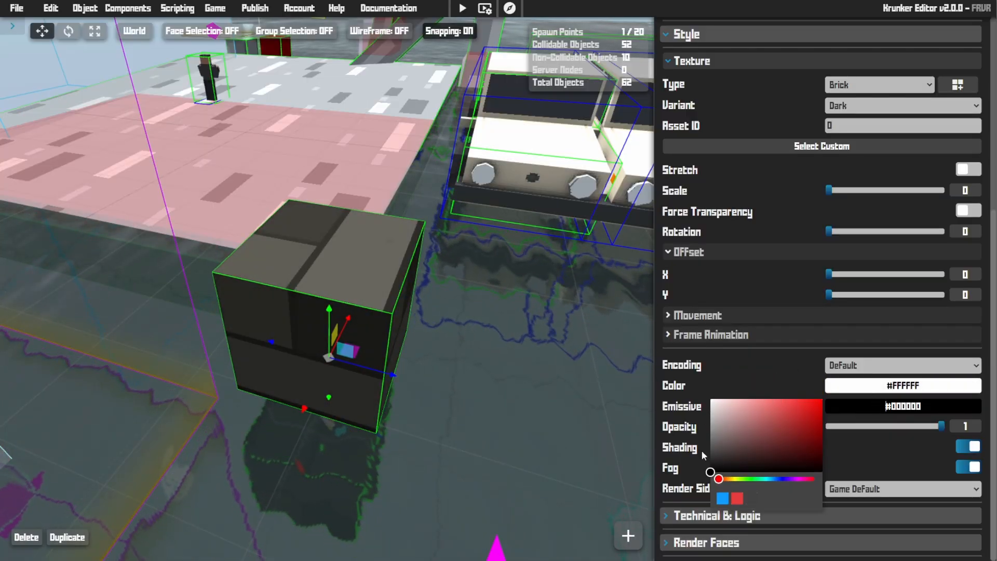
pyautogui.moveTo(713, 455); pyautogui.dragTo(708, 443)
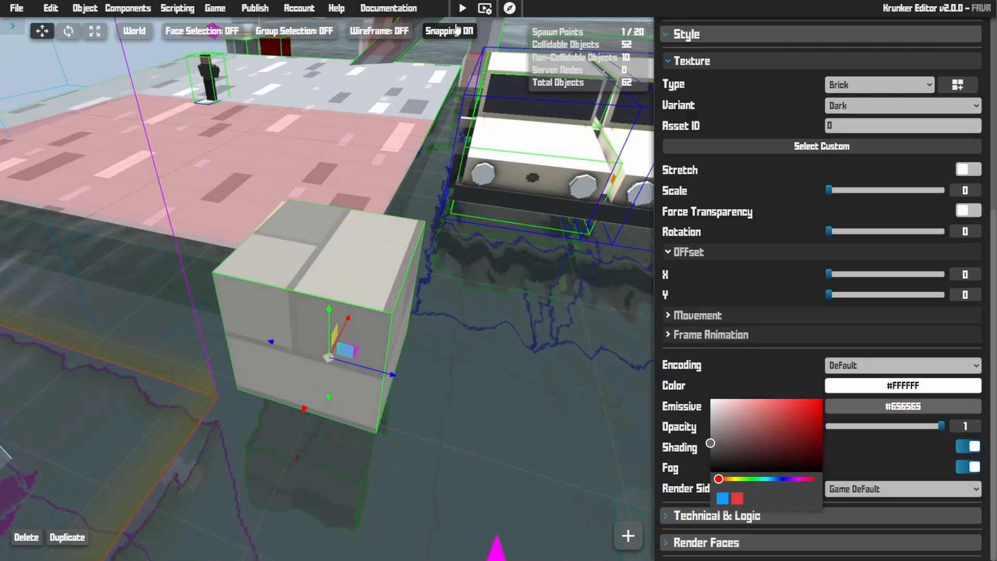
# - Add a default stone cube beside the tan cube and try out its Opacity setting
pyautogui.moveTo(518, 256); pyautogui.dragTo(332, 247, button='right')
pyautogui.press('w')
pyautogui.press('w')
pyautogui.press('w')
pyautogui.press('w')
pyautogui.press('c')
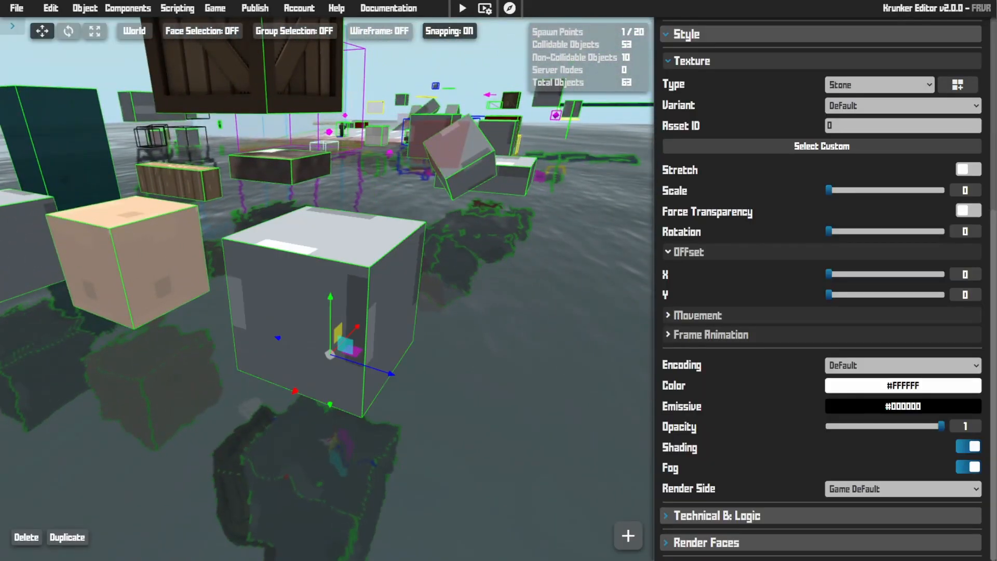
pyautogui.press('s')
pyautogui.moveTo(940, 427)
pyautogui.mouseDown()
pyautogui.moveTo(830, 428)
pyautogui.moveTo(943, 428)
pyautogui.mouseUp()
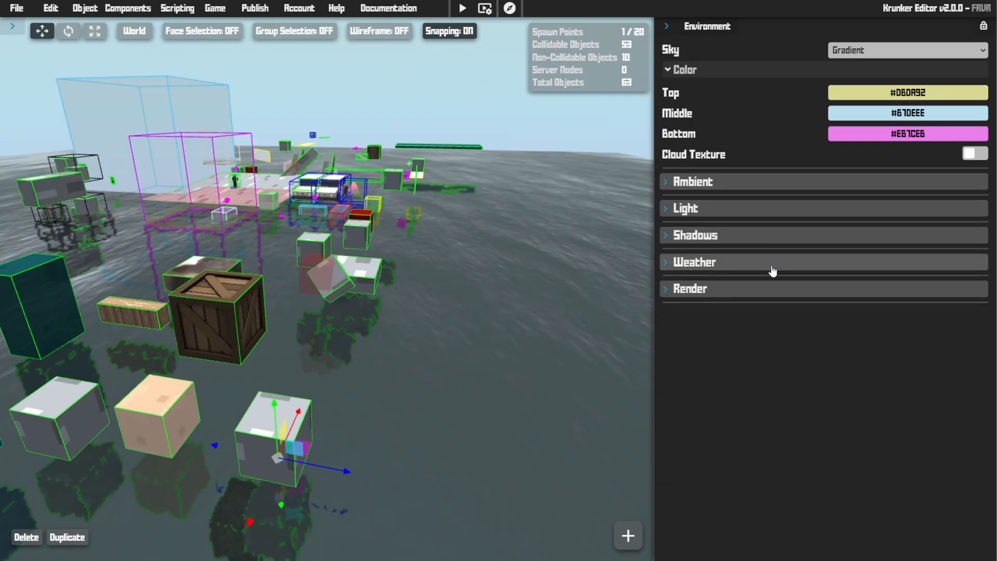
# - Thicken the map's fog in the environment's weather settings
pyautogui.click(771, 263)
pyautogui.moveTo(851, 339); pyautogui.dragTo(836, 339)
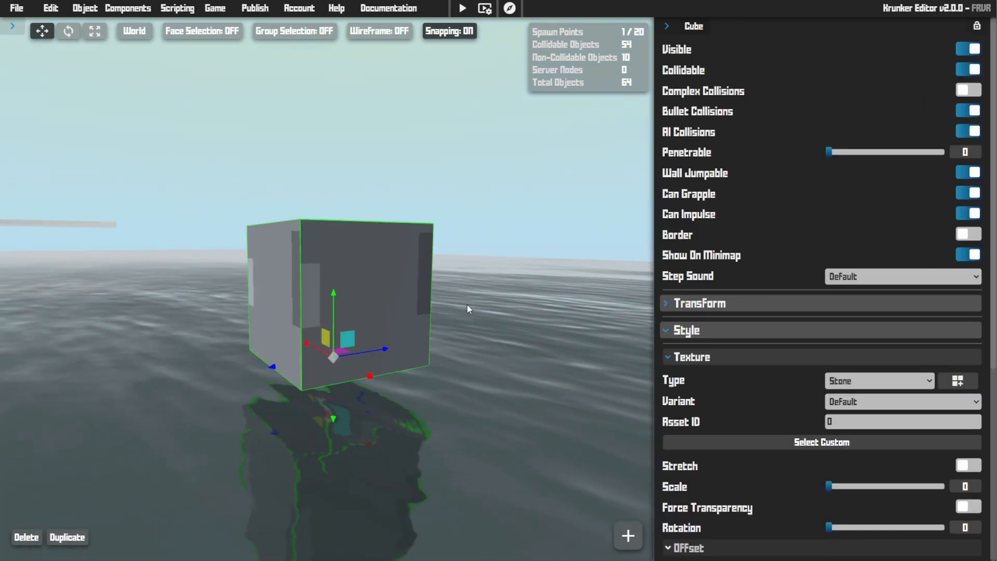
# - Scale the new stone cube up vertically and along the X axis into a tall, long wall
pyautogui.press('3')
pyautogui.press('s')
pyautogui.moveTo(329, 307); pyautogui.dragTo(340, 130)
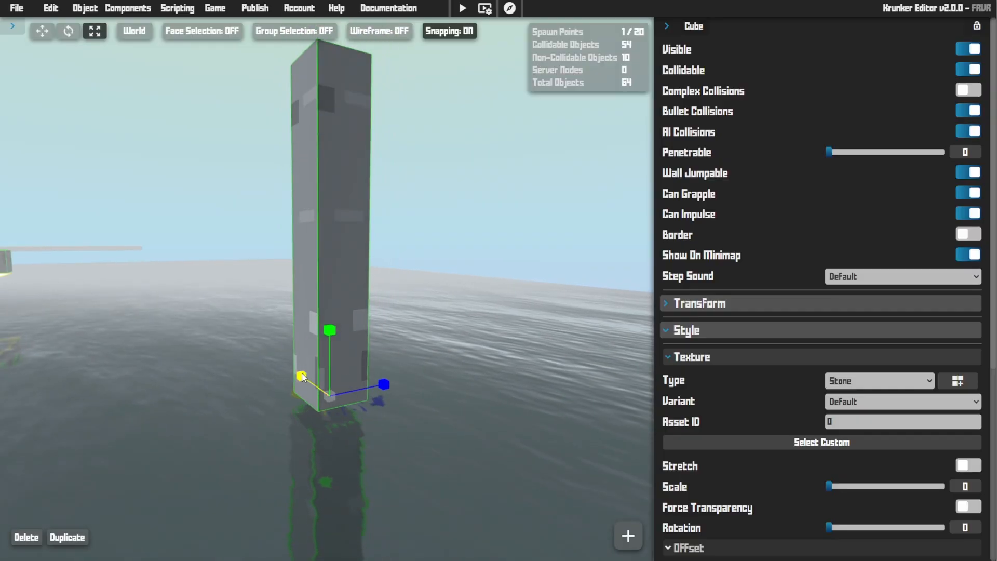
pyautogui.moveTo(303, 376); pyautogui.dragTo(208, 322)
# - Disable Fog on the large stone wall and look at it from a distance
pyautogui.scroll(-5, 790, 424)
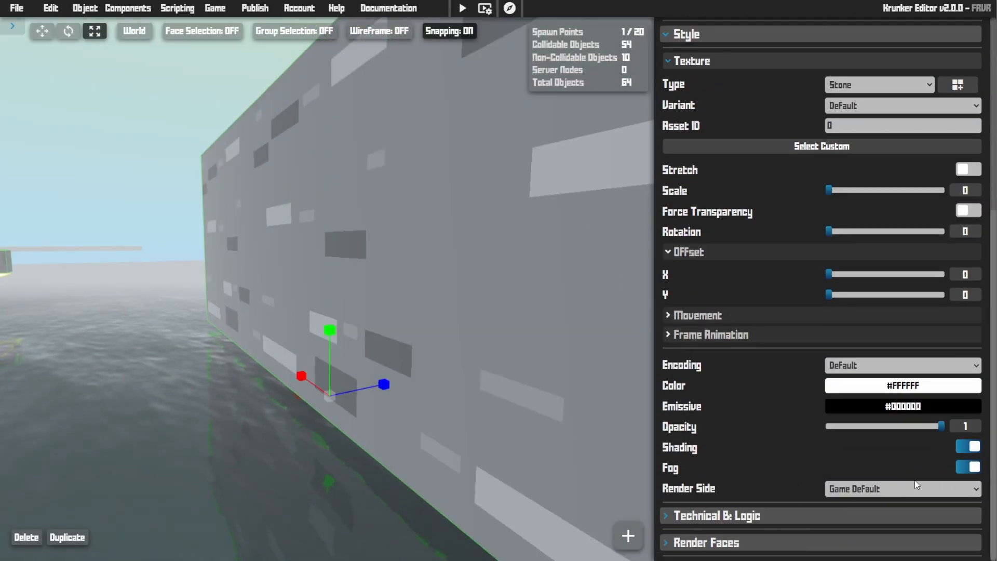
pyautogui.click(966, 469)
pyautogui.press('1')
pyautogui.press('w')
pyautogui.moveTo(601, 418); pyautogui.dragTo(525, 398, button='right')
pyautogui.press('s')
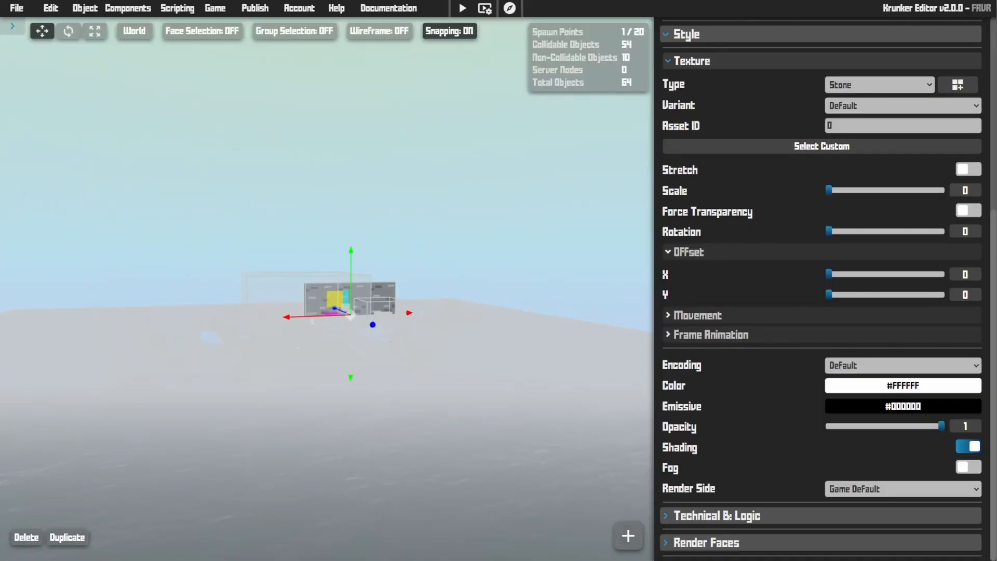
# - Toggle the wall's Fog on and off again to compare, and look over the surrounding fogged objects
pyautogui.click(971, 470)
pyautogui.click(972, 473)
pyautogui.press('w')
pyautogui.moveTo(490, 359)
pyautogui.mouseDown(button='right')
pyautogui.moveTo(592, 366)
pyautogui.moveTo(489, 357)
pyautogui.moveTo(481, 345)
pyautogui.mouseUp(button='right')
pyautogui.press('w')
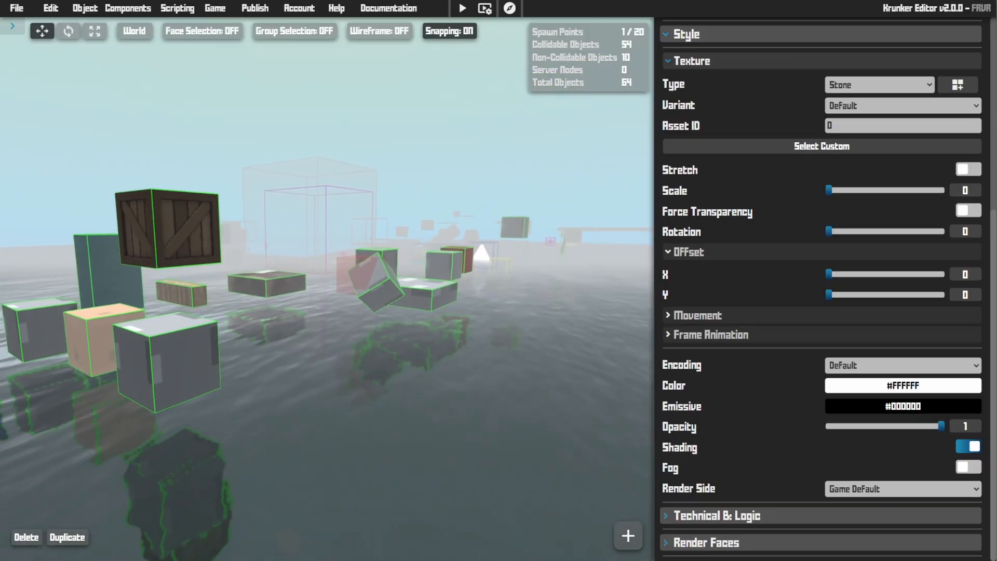
pyautogui.press('d')
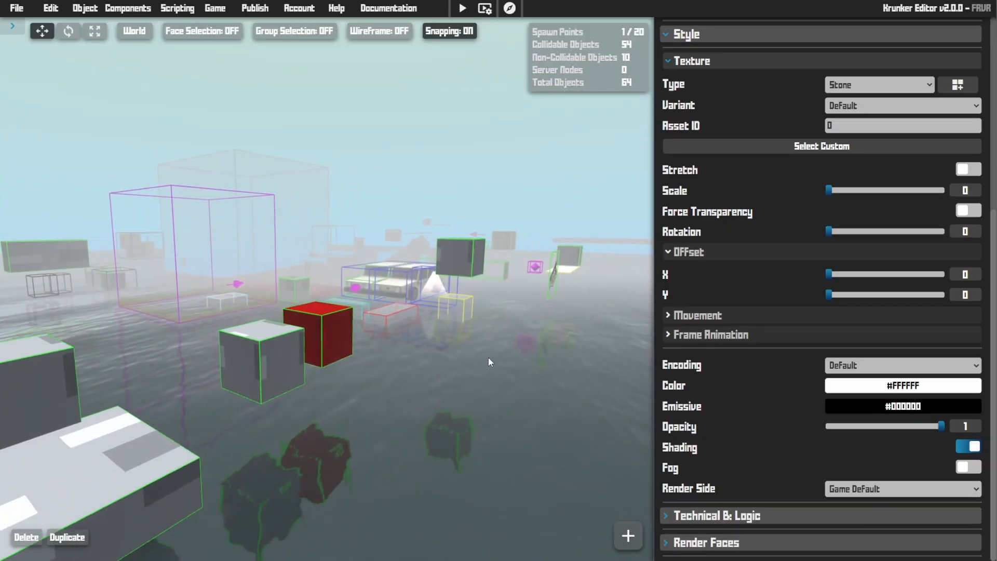
pyautogui.press('s')
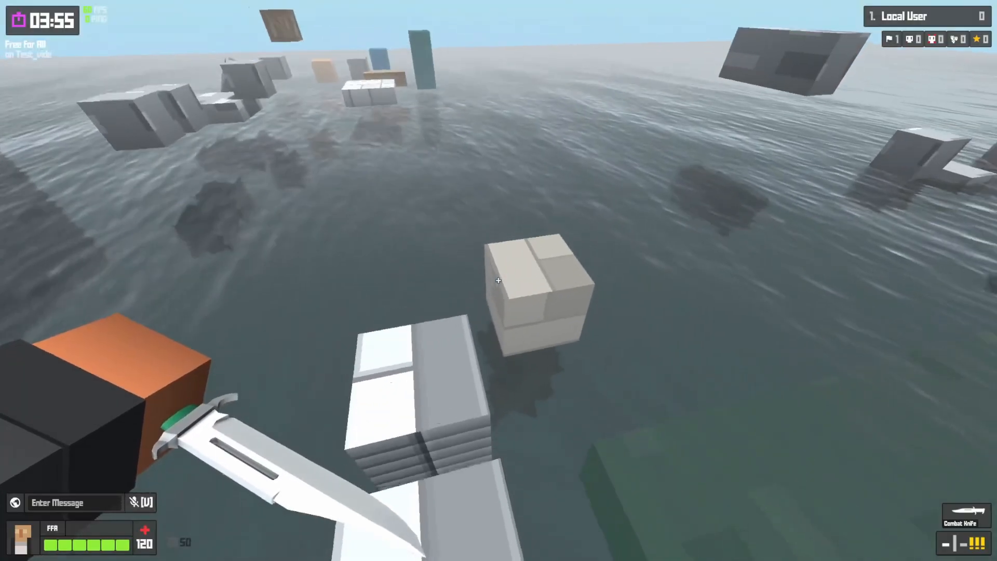
# - Move around the map in a playtest to examine the brick blocks, the car and the distant fogged objects
pyautogui.press('w')
pyautogui.press('w')
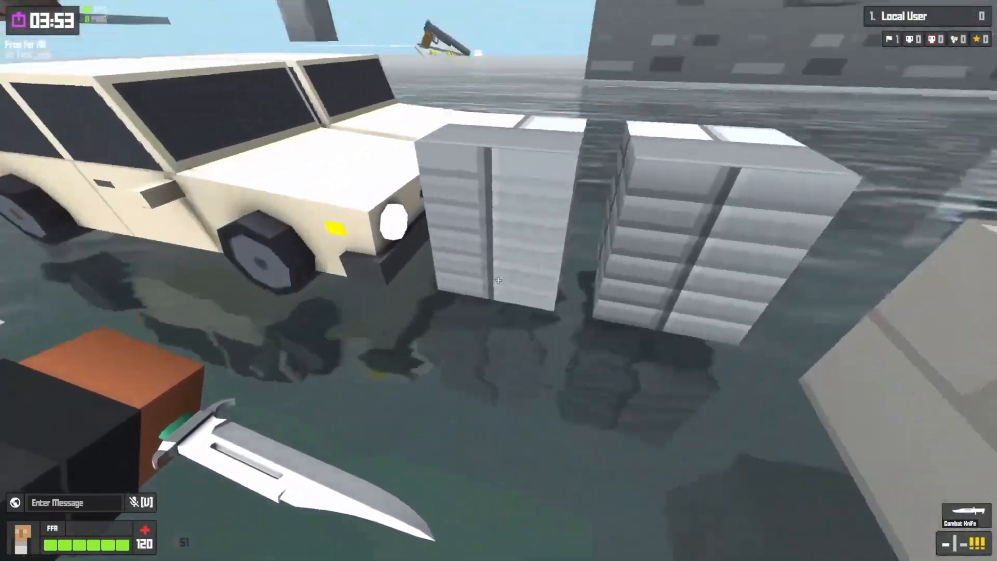
pyautogui.press('a')
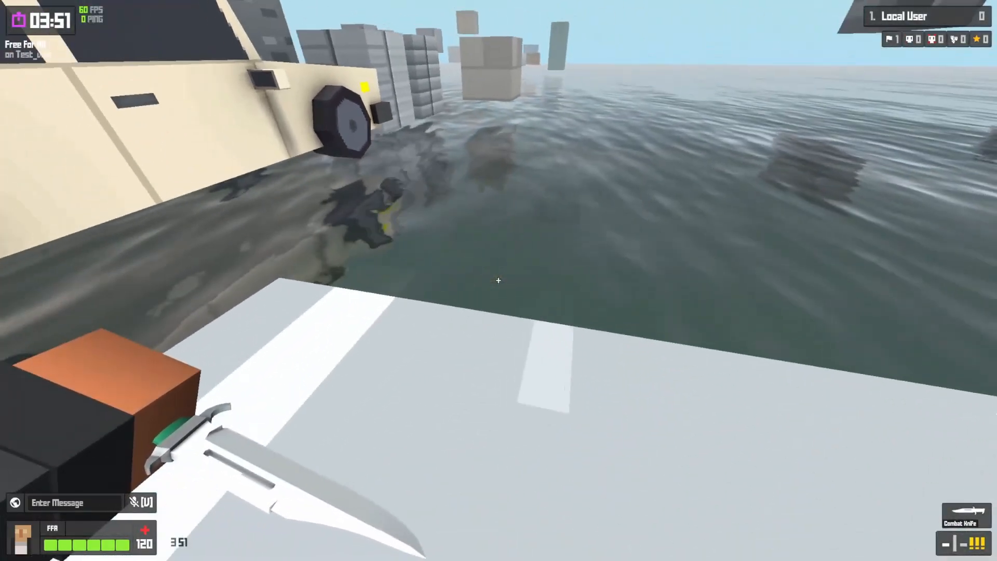
pyautogui.press('w')
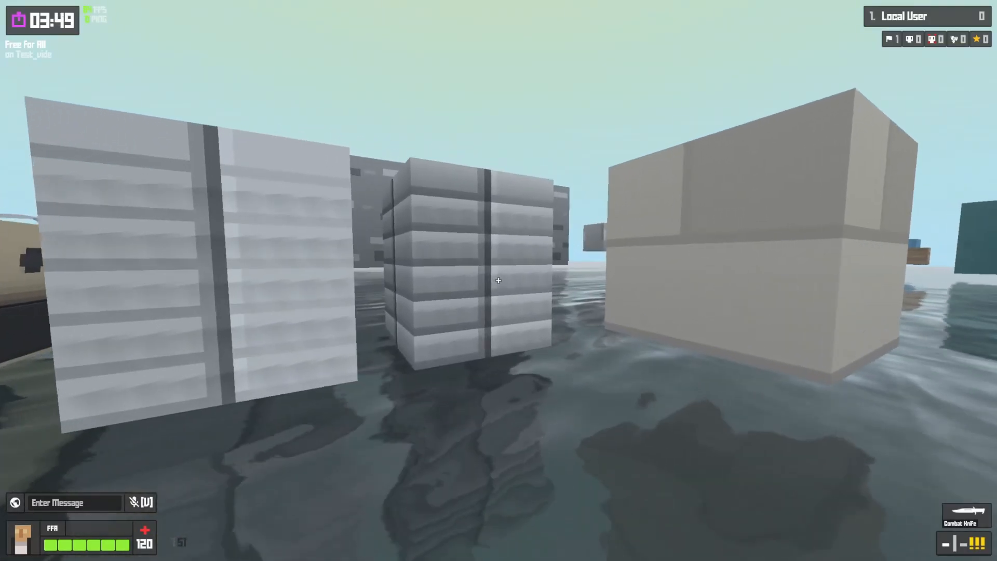
pyautogui.press('s')
pyautogui.press('a')
pyautogui.press('space')
pyautogui.press('w')
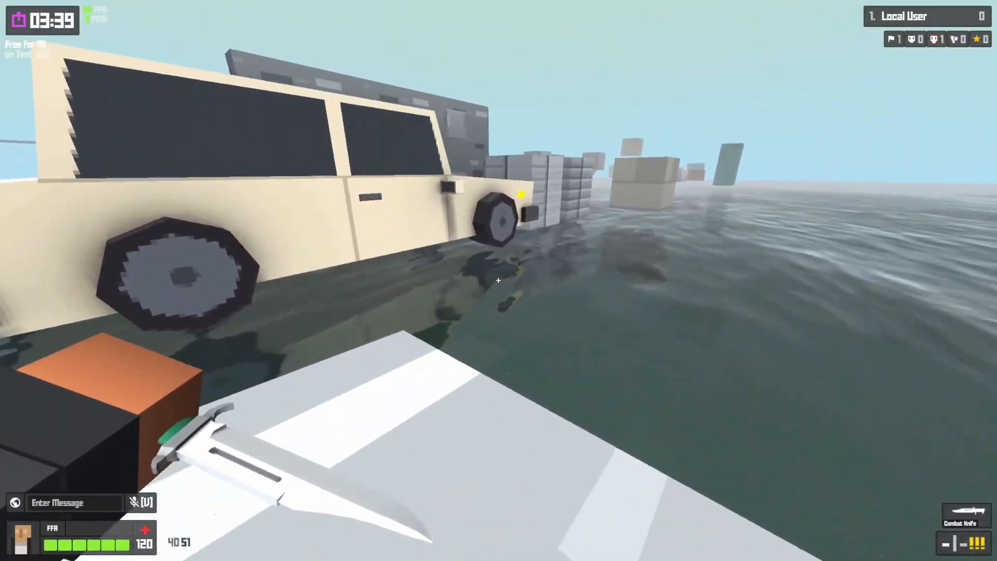
pyautogui.press('w')
pyautogui.press('space')
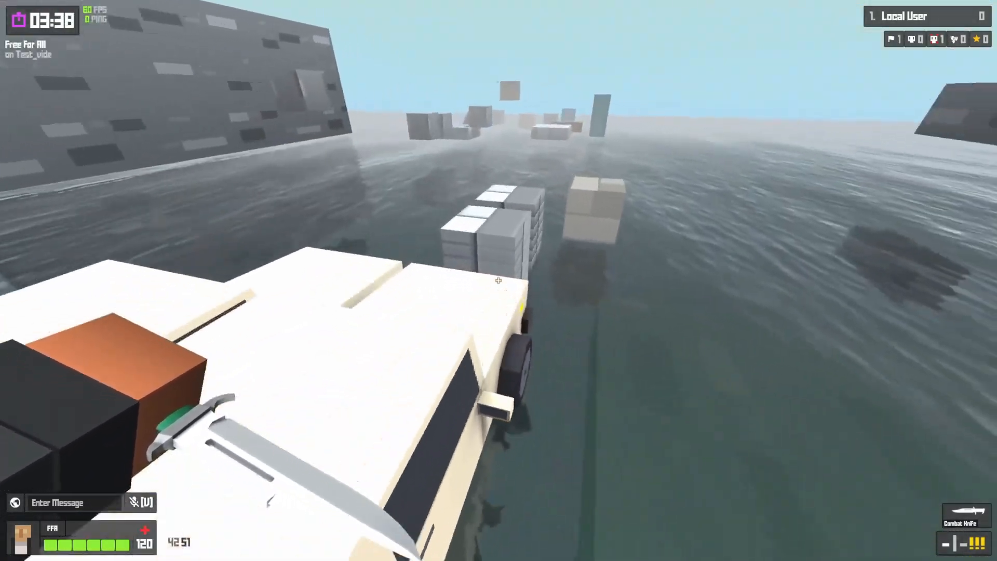
pyautogui.press('w')
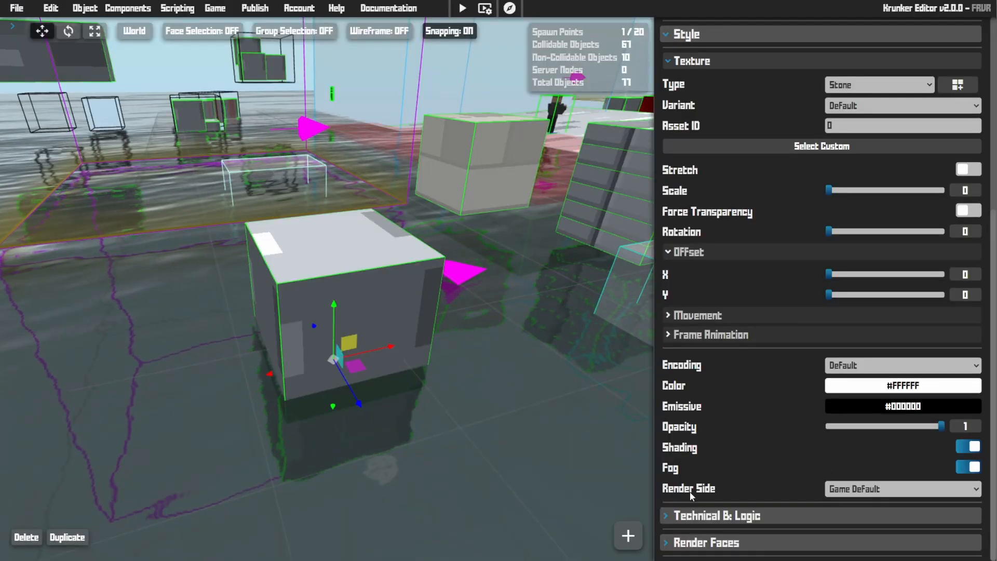
# - Review the stone cube's Render Side options and keep Game Default
pyautogui.click(874, 497)
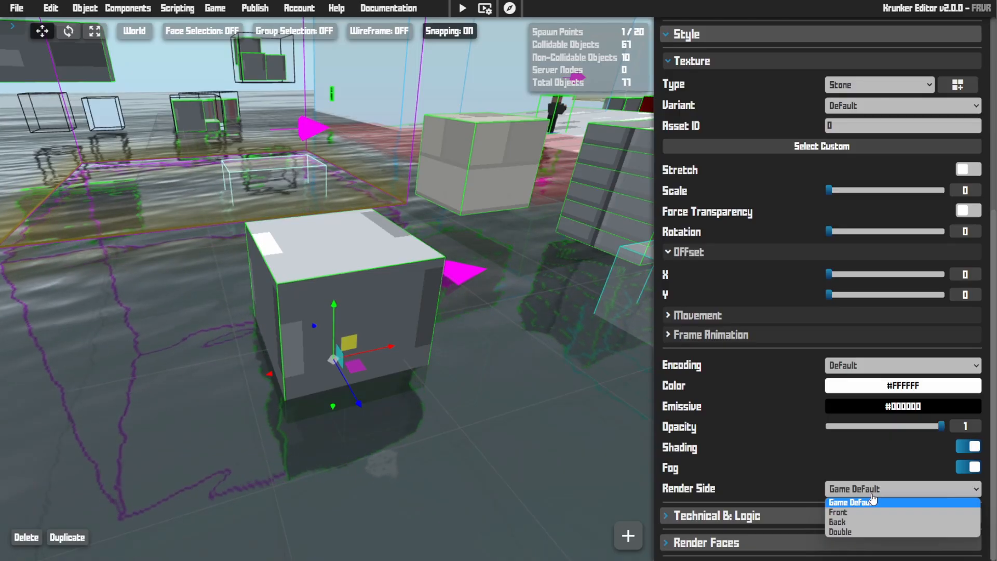
pyautogui.click(874, 500)
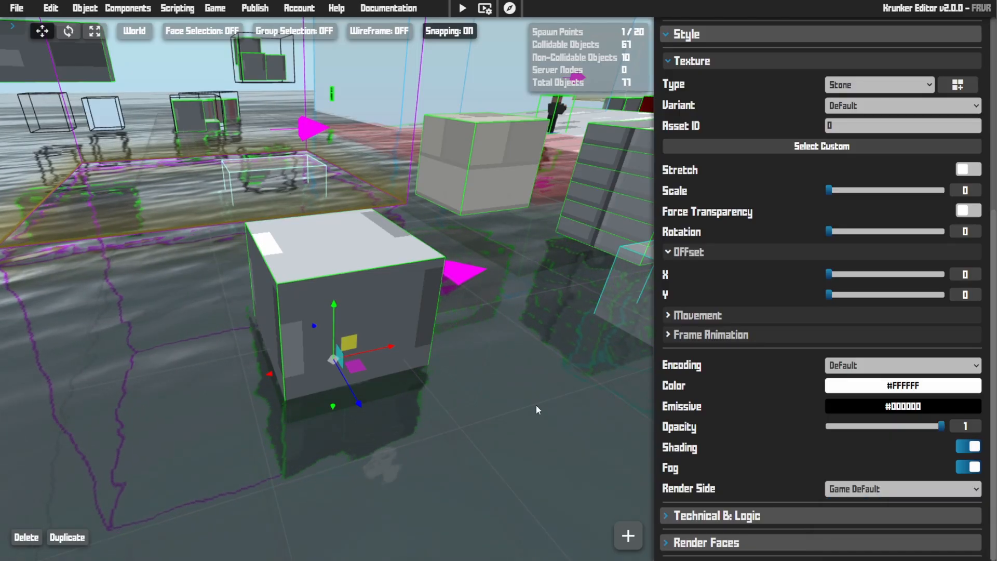
pyautogui.moveTo(538, 410); pyautogui.dragTo(536, 410, button='right')
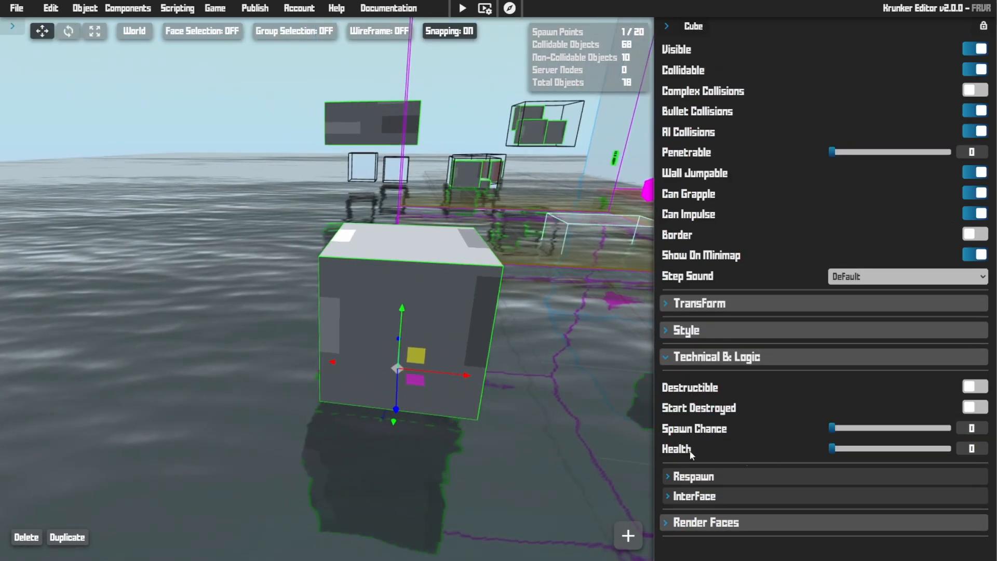
# - Make the cube destructible with about 2150 health and raise its respawn timer
pyautogui.click(730, 478)
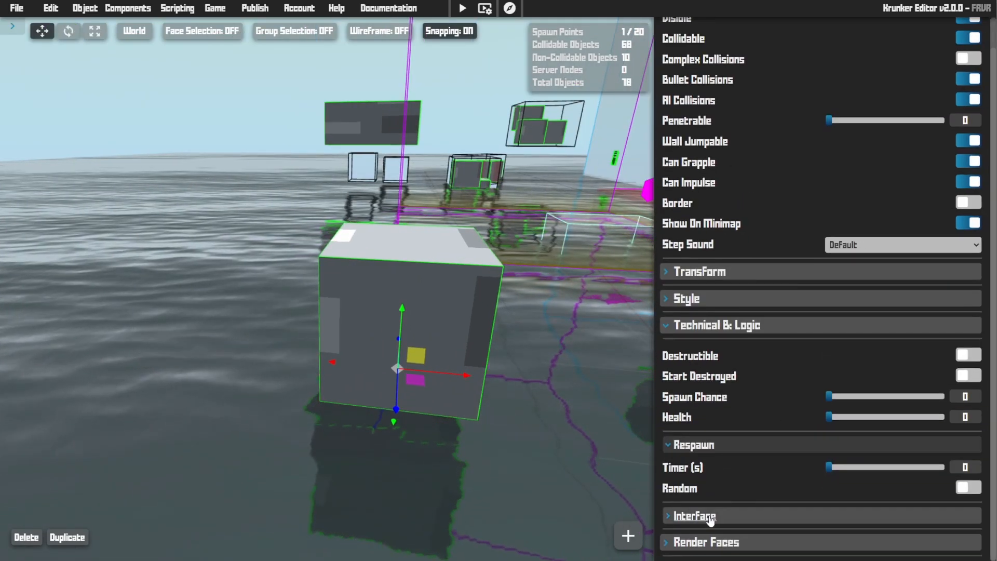
pyautogui.click(709, 515)
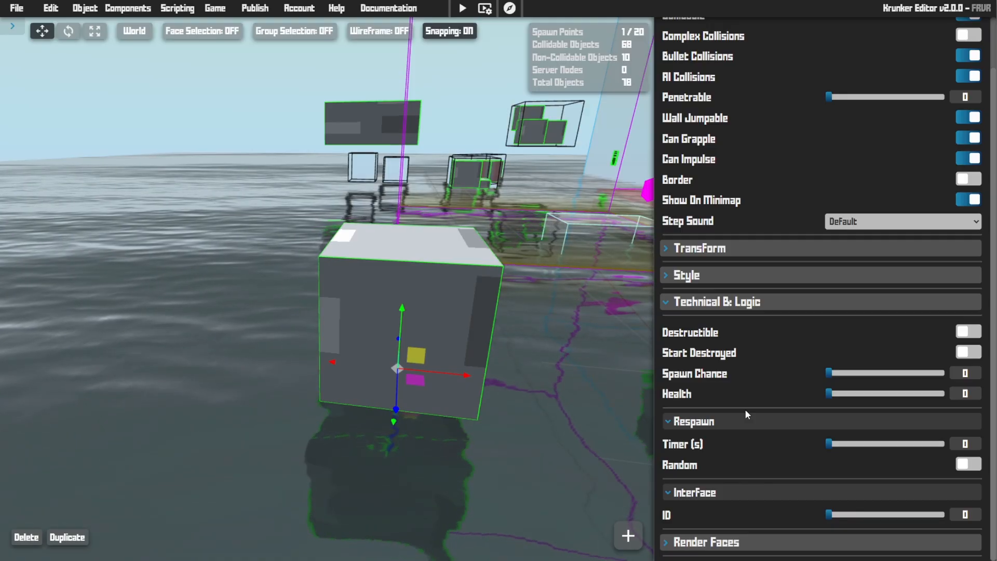
pyautogui.click(969, 332)
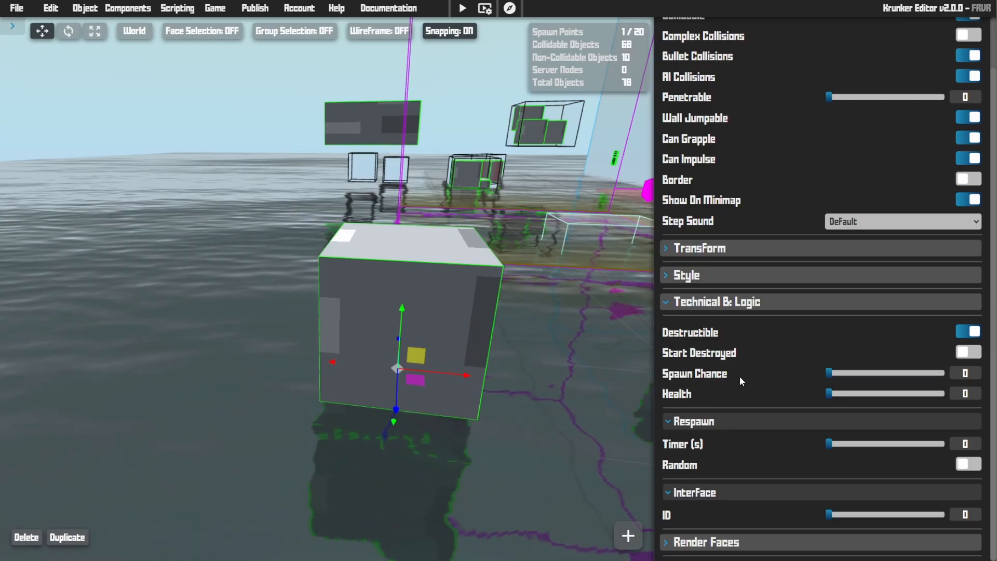
pyautogui.moveTo(505, 365); pyautogui.dragTo(517, 372, button='right')
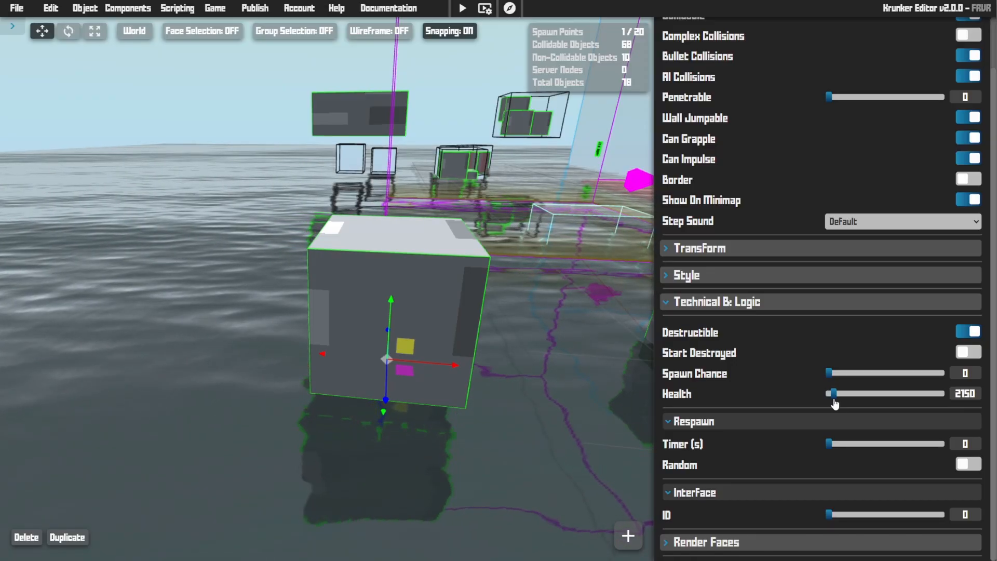
pyautogui.moveTo(829, 443); pyautogui.dragTo(839, 444)
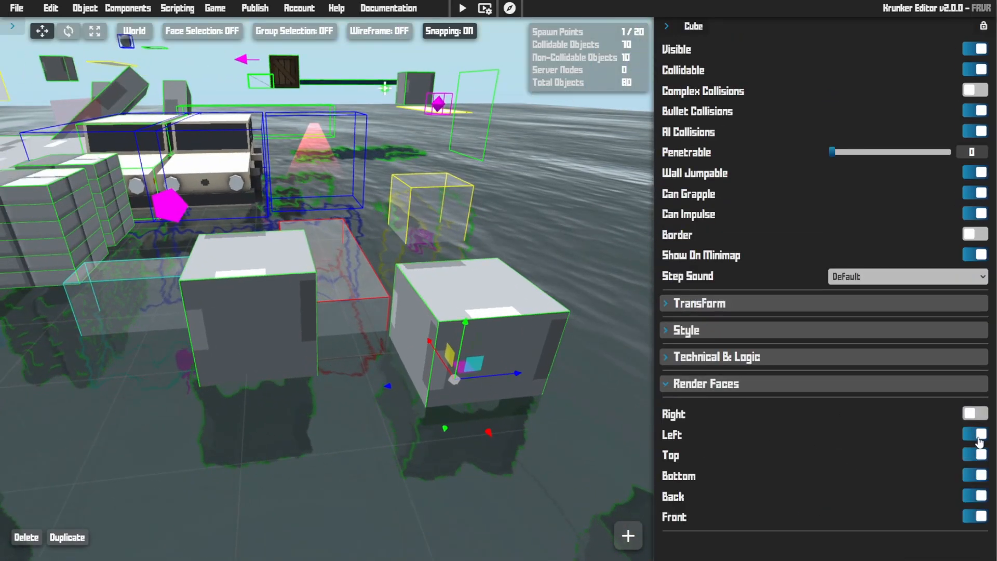
# - Turn off the Left and Bottom render faces of the cube and select the neighbouring stone cube
pyautogui.click(979, 439)
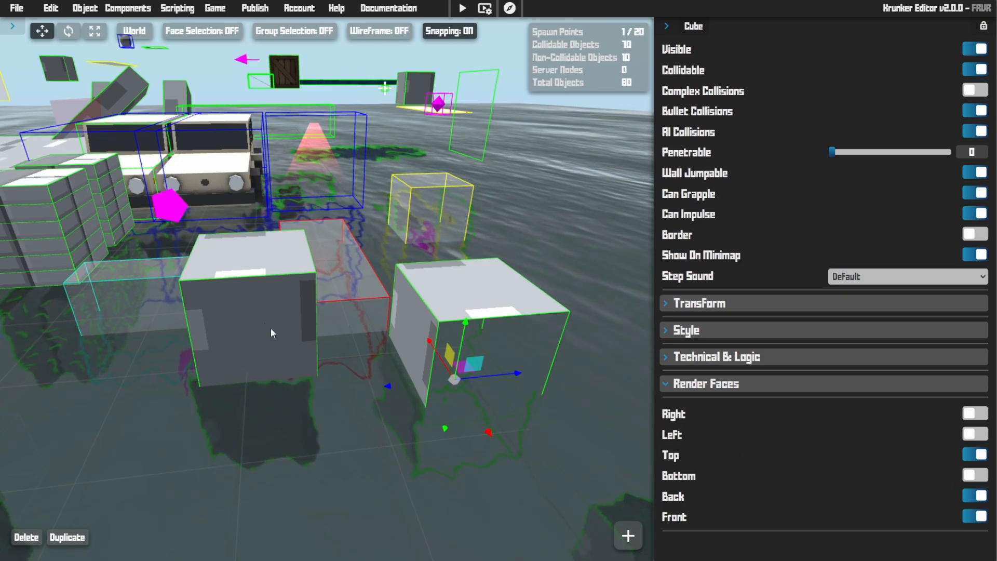
pyautogui.click(291, 343)
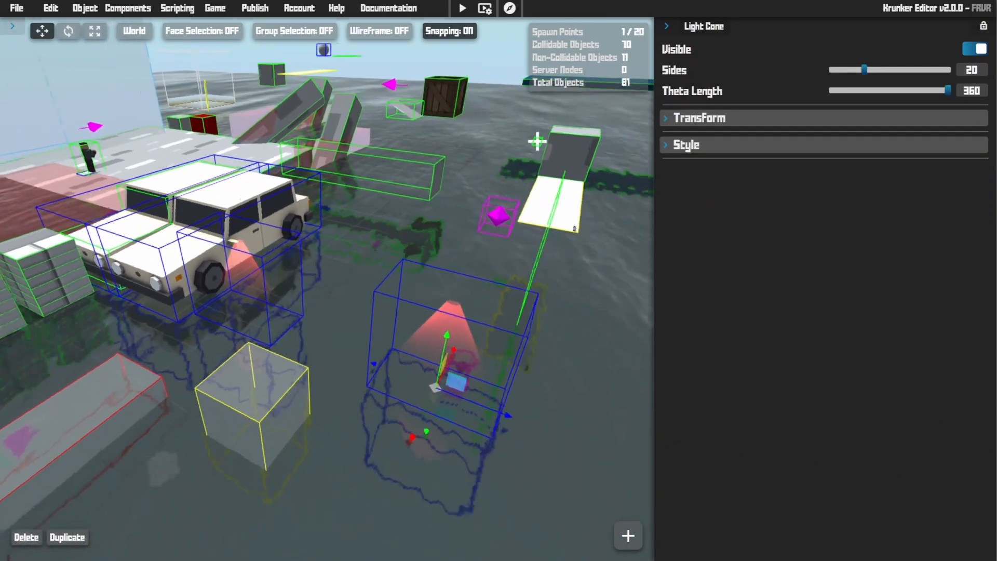
# - Set the light cone's X size to 15 and rotate it 45 degrees about the X axis
pyautogui.click(766, 119)
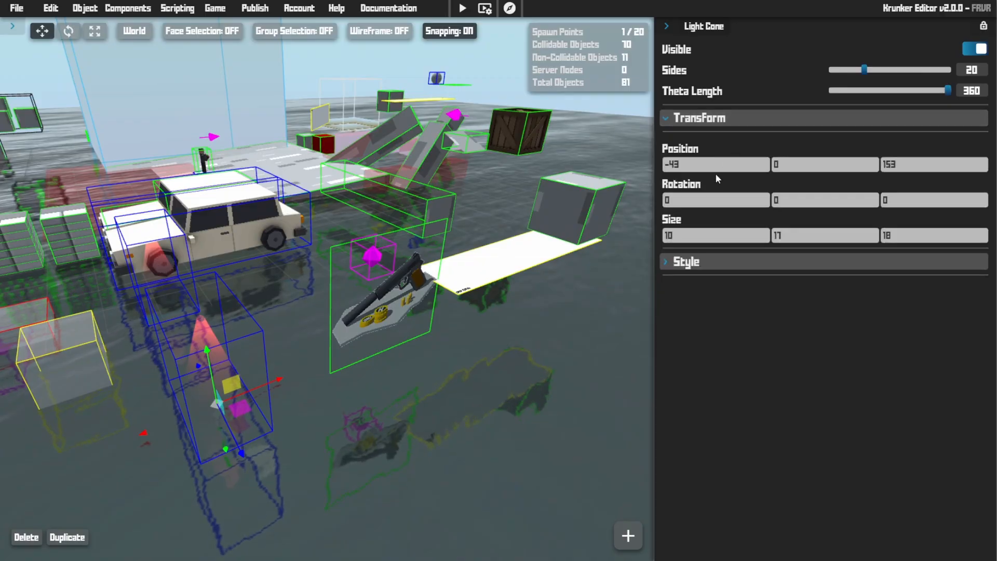
pyautogui.click(708, 262)
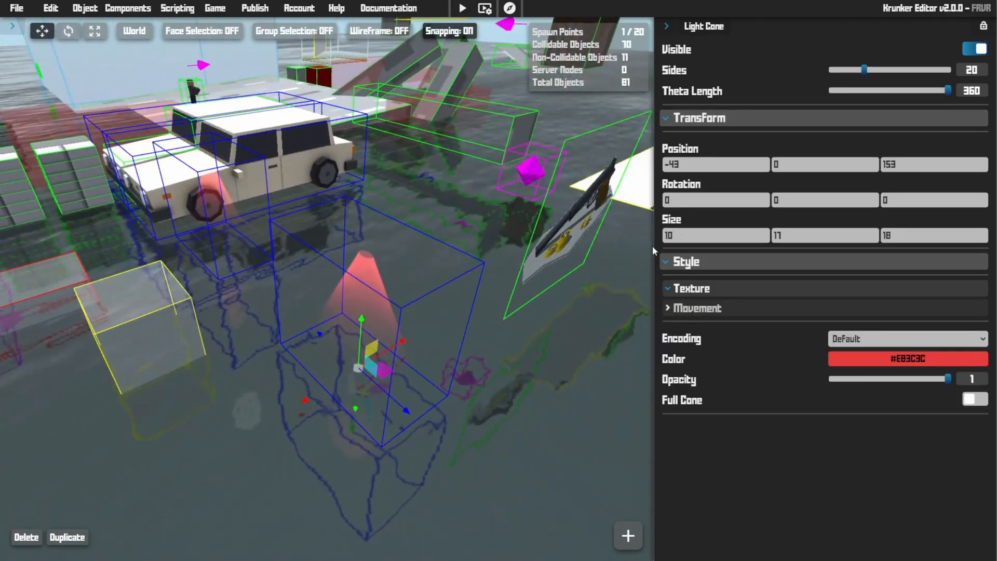
pyautogui.press('3')
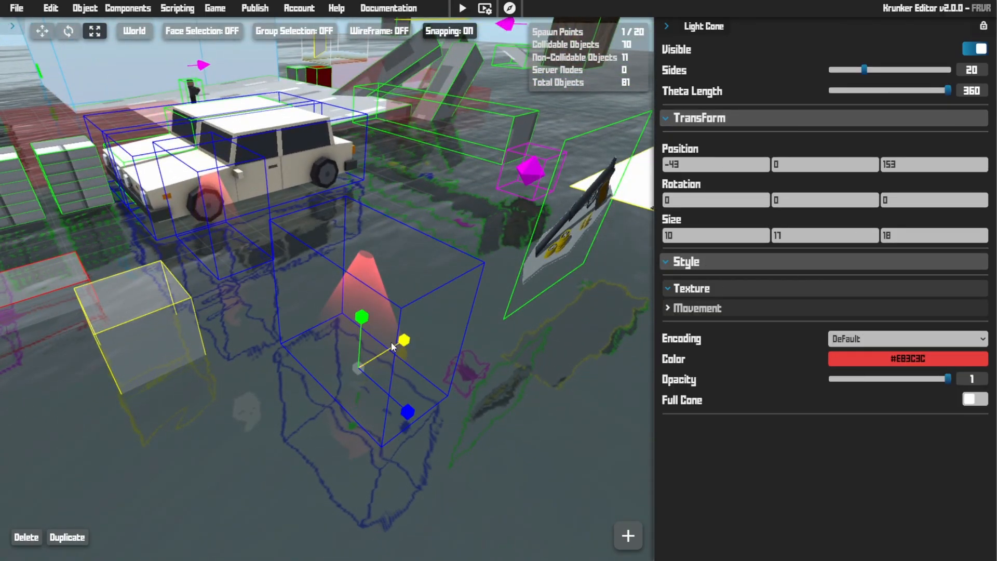
pyautogui.press('2')
pyautogui.moveTo(381, 351); pyautogui.dragTo(425, 399)
pyautogui.press('1')
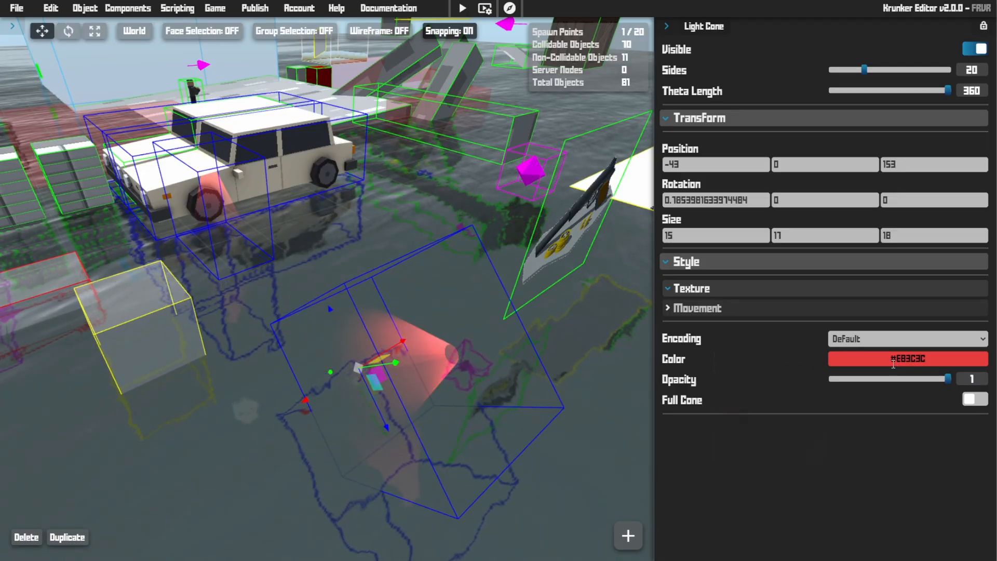
# - Change the light cone's color to #A58484 and keep its opacity at 1
pyautogui.click(852, 358)
pyautogui.click(768, 378)
pyautogui.moveTo(768, 378)
pyautogui.mouseDown()
pyautogui.moveTo(790, 388)
pyautogui.moveTo(737, 377)
pyautogui.mouseUp()
pyautogui.moveTo(947, 380)
pyautogui.mouseDown()
pyautogui.moveTo(909, 384)
pyautogui.moveTo(961, 387)
pyautogui.mouseUp()
# - Enable Full Cone on the light cone, comparing its shape with the option off
pyautogui.click(976, 400)
pyautogui.moveTo(641, 405); pyautogui.dragTo(738, 384, button='right')
pyautogui.press('a')
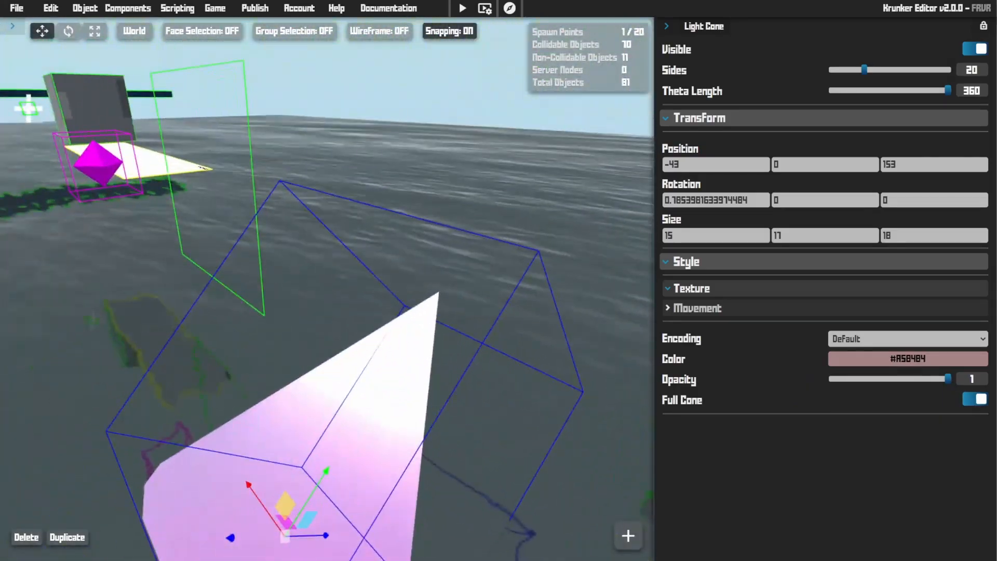
pyautogui.click(977, 400)
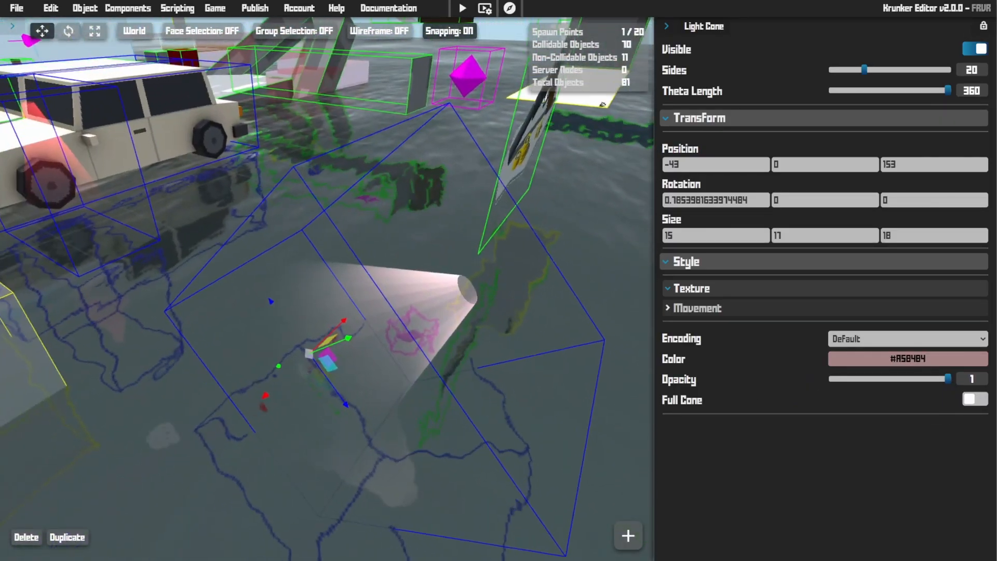
pyautogui.press('a')
pyautogui.moveTo(571, 333); pyautogui.dragTo(639, 260, button='right')
pyautogui.click(975, 398)
# - Give the light cone a negative movement speed on the Y axis
pyautogui.moveTo(598, 332); pyautogui.dragTo(561, 467, button='right')
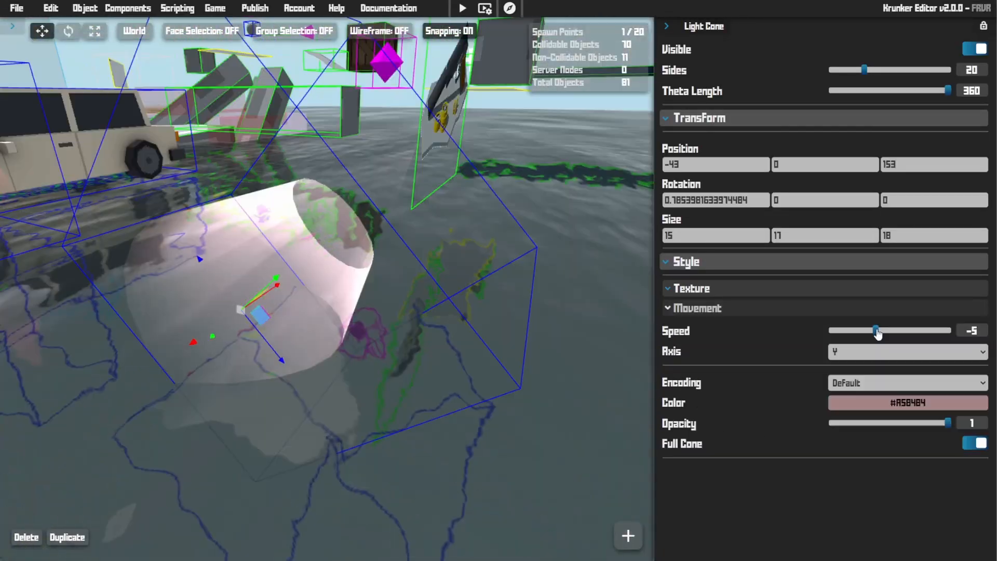
pyautogui.moveTo(877, 333)
pyautogui.mouseDown()
pyautogui.moveTo(887, 333)
pyautogui.moveTo(866, 333)
pyautogui.mouseUp()
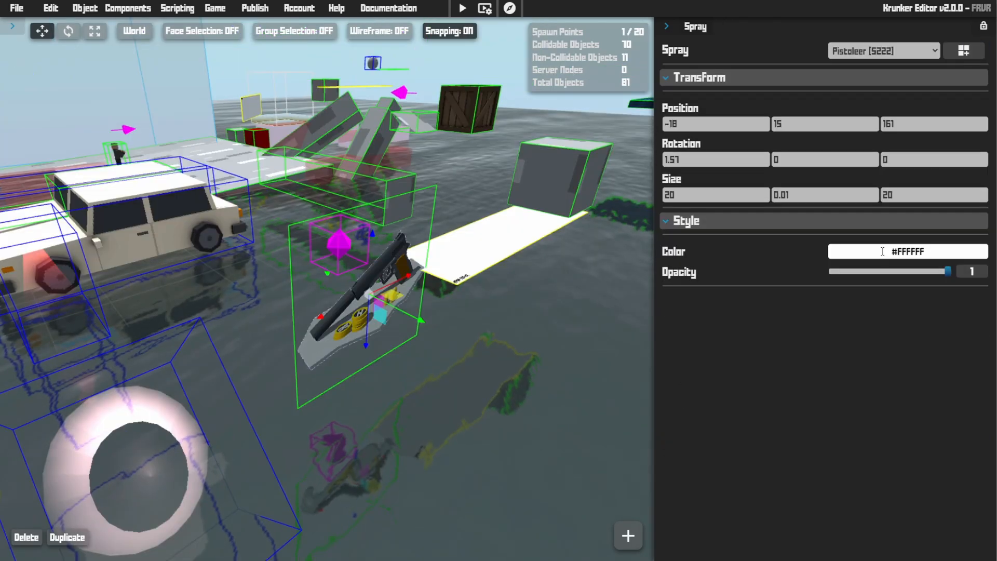
# - Tint the Pistoleer spray a reddish color
pyautogui.click(843, 254)
pyautogui.moveTo(726, 289)
pyautogui.mouseDown()
pyautogui.moveTo(686, 311)
pyautogui.moveTo(672, 276)
pyautogui.moveTo(752, 273)
pyautogui.mouseUp()
pyautogui.click(392, 347)
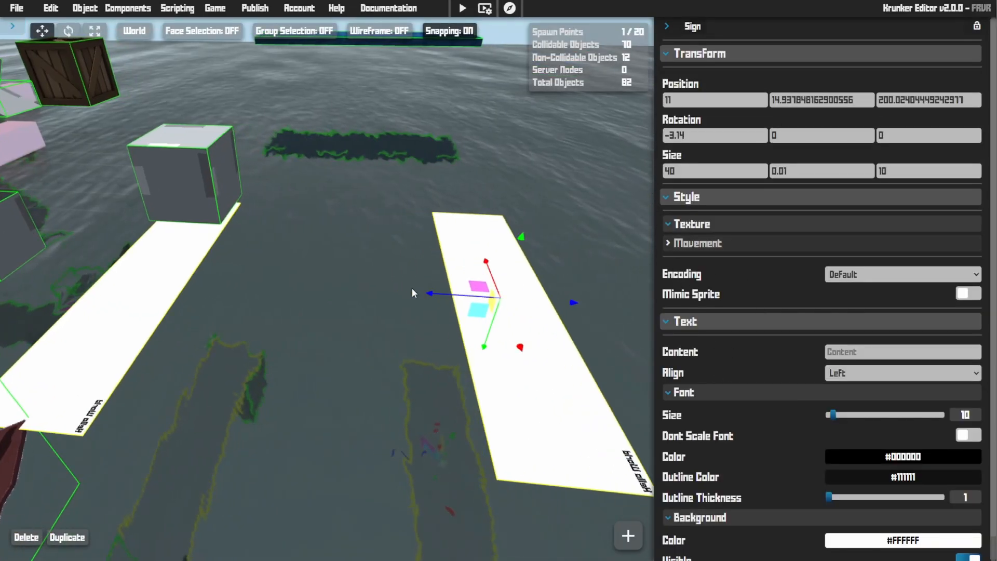
# - Rotate the new sign 180 degrees about the X axis so its text side faces up
pyautogui.moveTo(412, 288); pyautogui.dragTo(172, 253, button='right')
pyautogui.press('r')
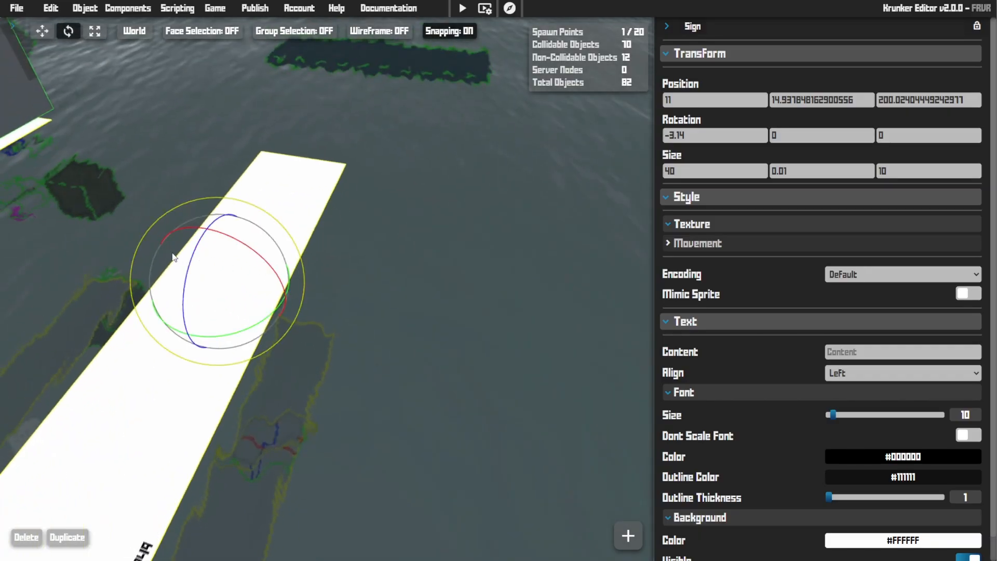
pyautogui.moveTo(172, 255); pyautogui.dragTo(98, 207)
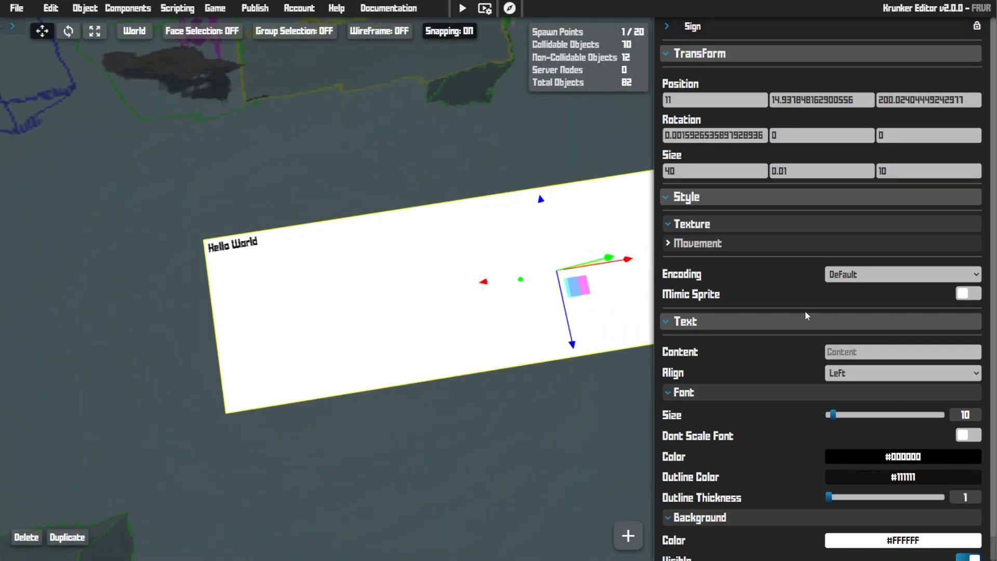
# - Set the sign's text content to "hiiiii" and its alignment to Center
pyautogui.click(855, 352)
pyautogui.write('hiiiii')
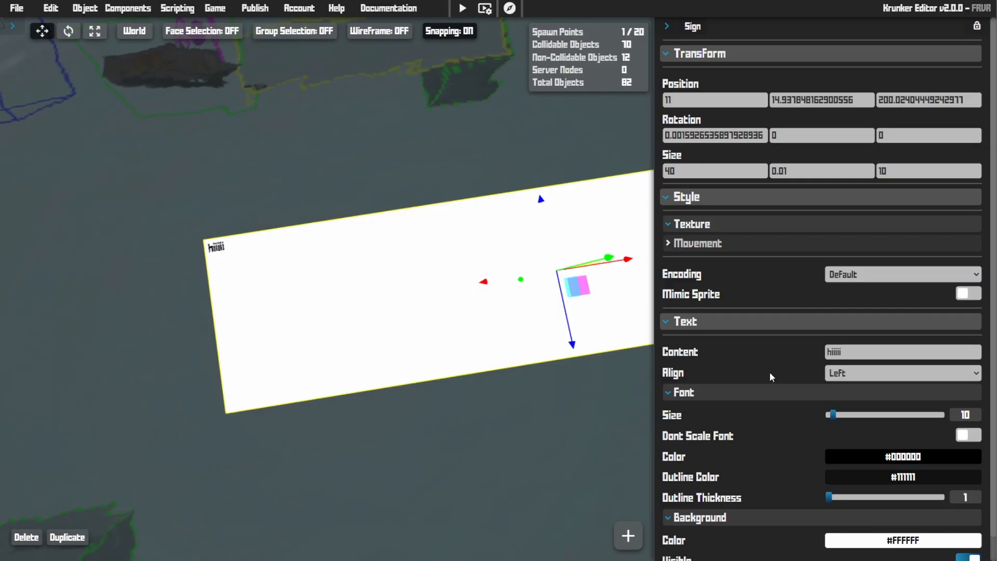
pyautogui.click(855, 373)
pyautogui.click(860, 396)
pyautogui.moveTo(462, 317); pyautogui.dragTo(423, 278)
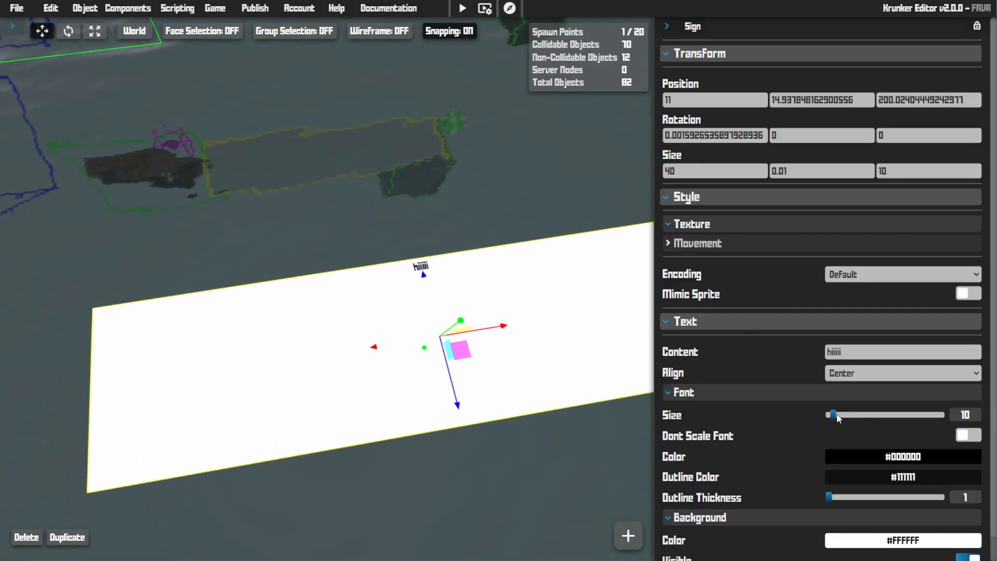
# - Set the sign's font size to 76 and stretch the sign to 75 along the X axis
pyautogui.moveTo(834, 416); pyautogui.dragTo(865, 419)
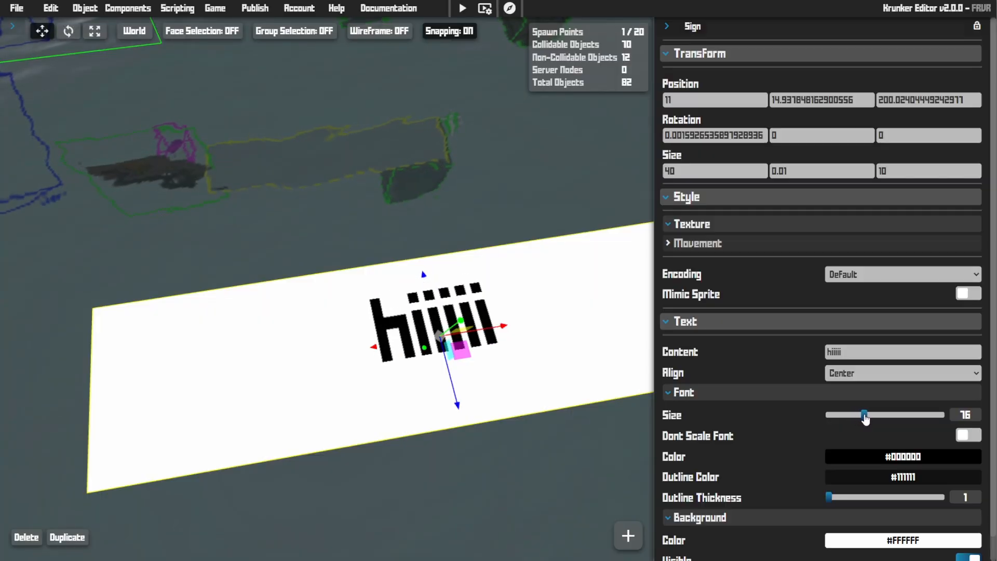
pyautogui.scroll(-6, 408, 338)
pyautogui.moveTo(385, 322); pyautogui.dragTo(670, 267)
pyautogui.press('r')
pyautogui.moveTo(390, 402); pyautogui.dragTo(471, 490)
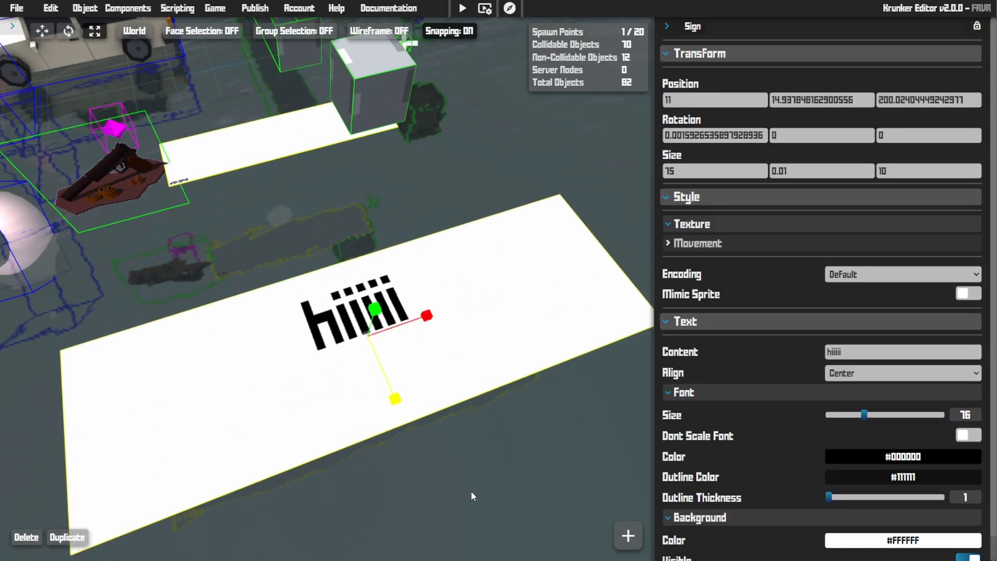
# - Enable Dont Scale Font, scale the sign to 77 by 57, and set its font size to 22
pyautogui.scroll(3, 483, 497)
pyautogui.click(969, 435)
pyautogui.moveTo(426, 283); pyautogui.dragTo(478, 338)
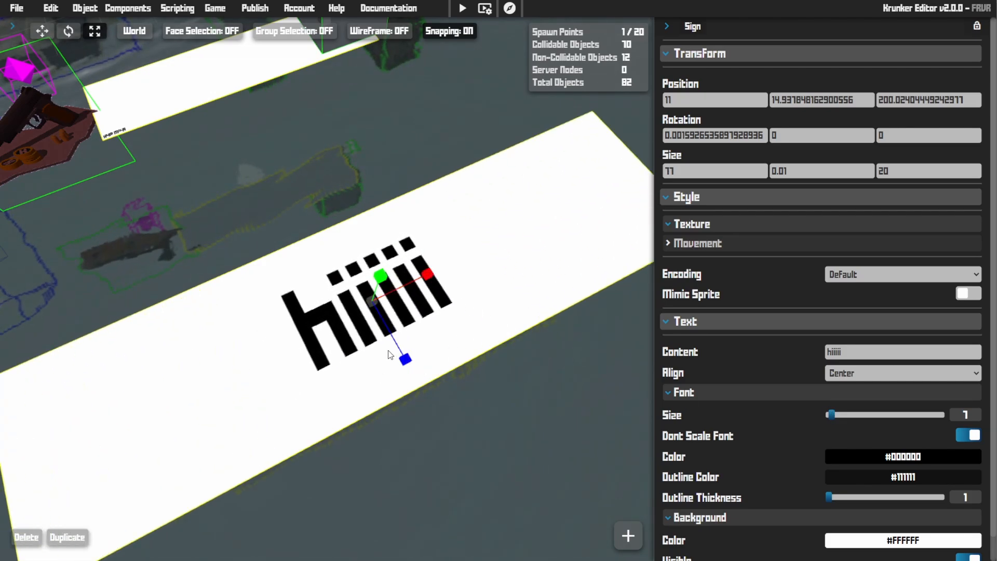
pyautogui.moveTo(403, 347); pyautogui.dragTo(607, 405)
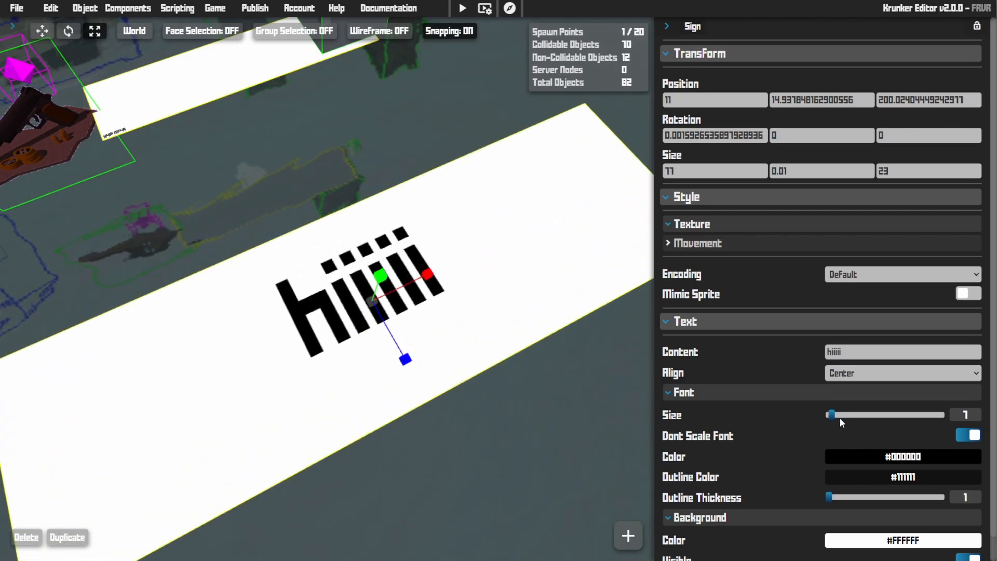
pyautogui.moveTo(834, 417); pyautogui.dragTo(840, 417)
pyautogui.scroll(-5, 404, 438)
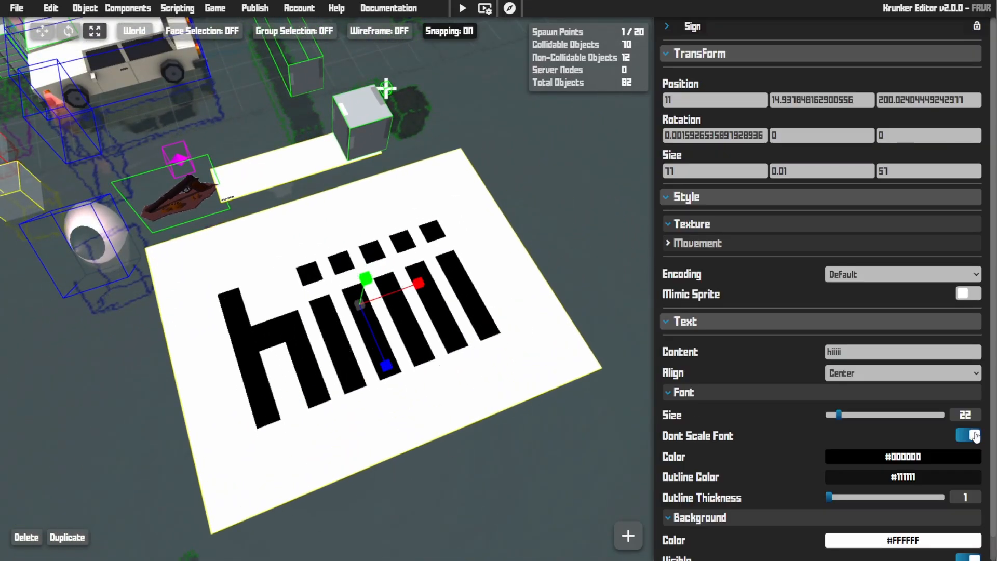
# - Disable Dont Scale Font on the sign and change its font color to #FFFEFE
pyautogui.click(969, 436)
pyautogui.click(903, 456)
pyautogui.moveTo(763, 398); pyautogui.dragTo(713, 341)
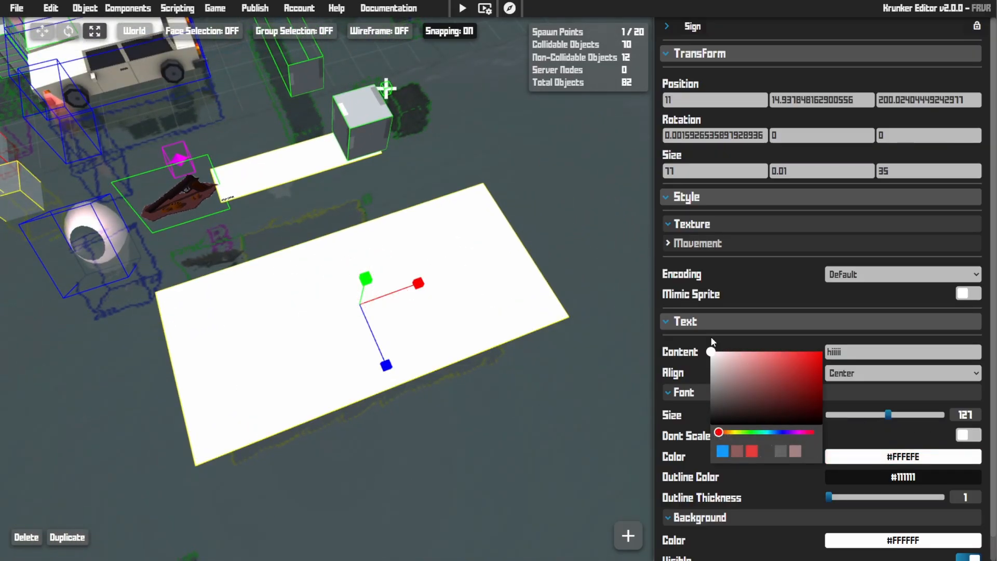
# - Set the sign's font outline color to #000000 and its font color to #101010
pyautogui.click(885, 480)
pyautogui.moveTo(742, 425); pyautogui.dragTo(693, 460)
pyautogui.moveTo(587, 436); pyautogui.dragTo(547, 473, button='right')
pyautogui.press('w')
pyautogui.click(927, 453)
pyautogui.moveTo(730, 387); pyautogui.dragTo(688, 420)
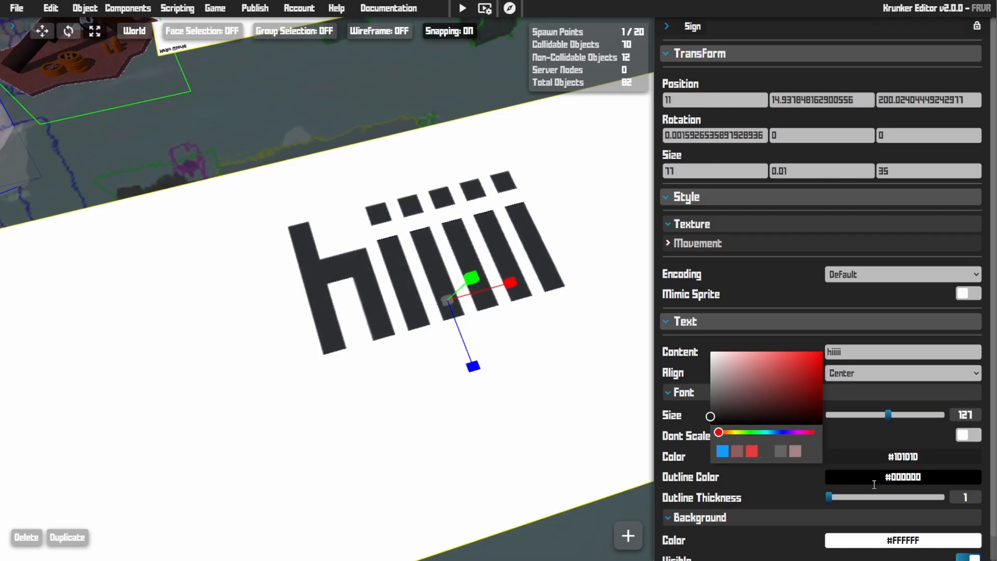
# - Set the sign's outline thickness to 21 and lighten its font color to #484848
pyautogui.moveTo(831, 499); pyautogui.dragTo(876, 499)
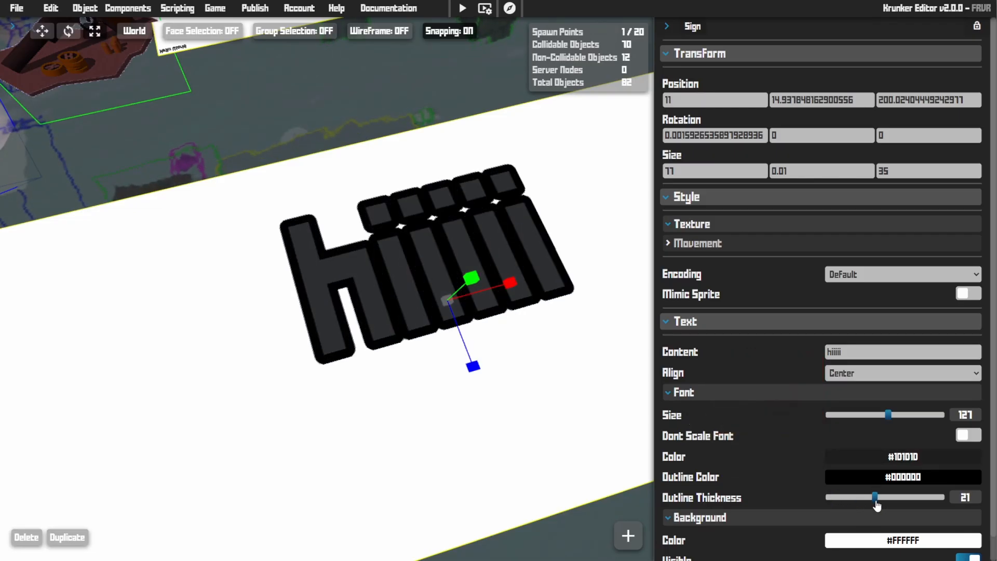
pyautogui.click(864, 457)
pyautogui.moveTo(710, 414)
pyautogui.mouseDown()
pyautogui.moveTo(686, 336)
pyautogui.moveTo(685, 405)
pyautogui.moveTo(699, 410)
pyautogui.mouseUp()
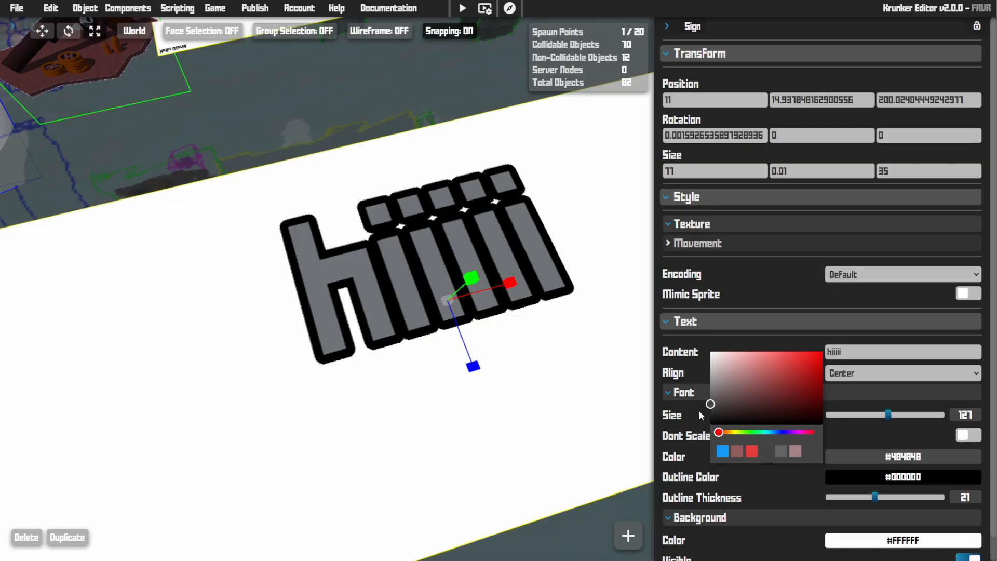
# - Change the sign's background color to #466861 and turn off the background's visibility
pyautogui.click(907, 540)
pyautogui.moveTo(739, 487); pyautogui.dragTo(741, 484)
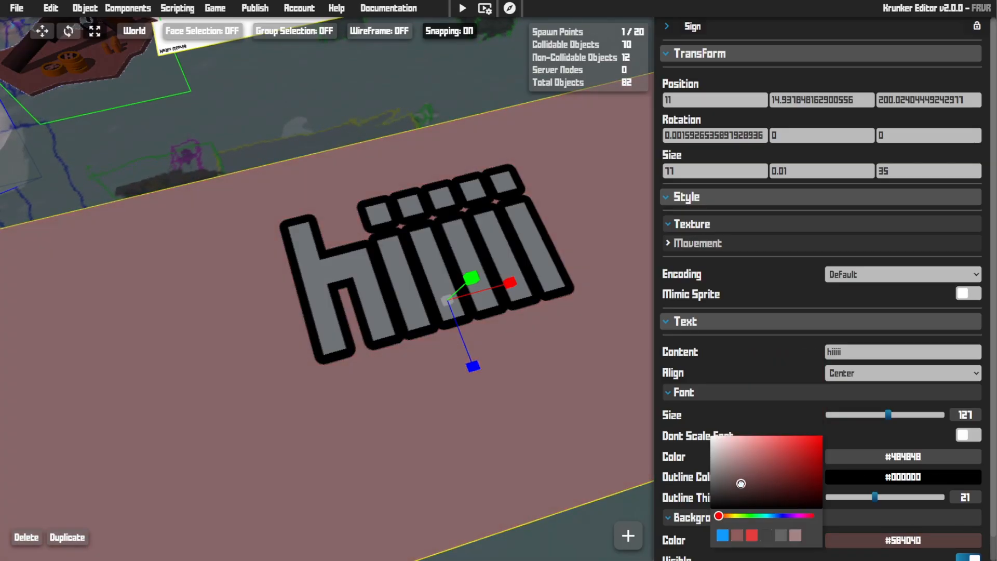
pyautogui.click(759, 516)
pyautogui.scroll(-1, 909, 514)
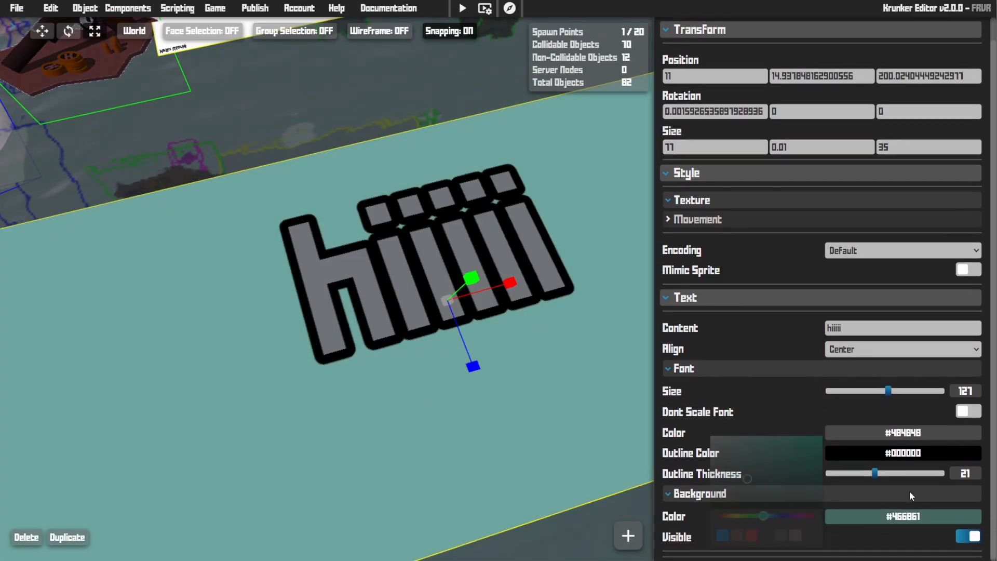
pyautogui.click(968, 537)
pyautogui.press('s')
pyautogui.moveTo(398, 402)
pyautogui.mouseDown(button='right')
pyautogui.moveTo(398, 353)
pyautogui.moveTo(401, 400)
pyautogui.mouseUp(button='right')
# - Move one of the vehicles out to position 93, 0, 168 and make it collidable
pyautogui.click(247, 255)
pyautogui.moveTo(232, 275); pyautogui.dragTo(437, 348)
pyautogui.press('s')
pyautogui.press('d')
pyautogui.press('w')
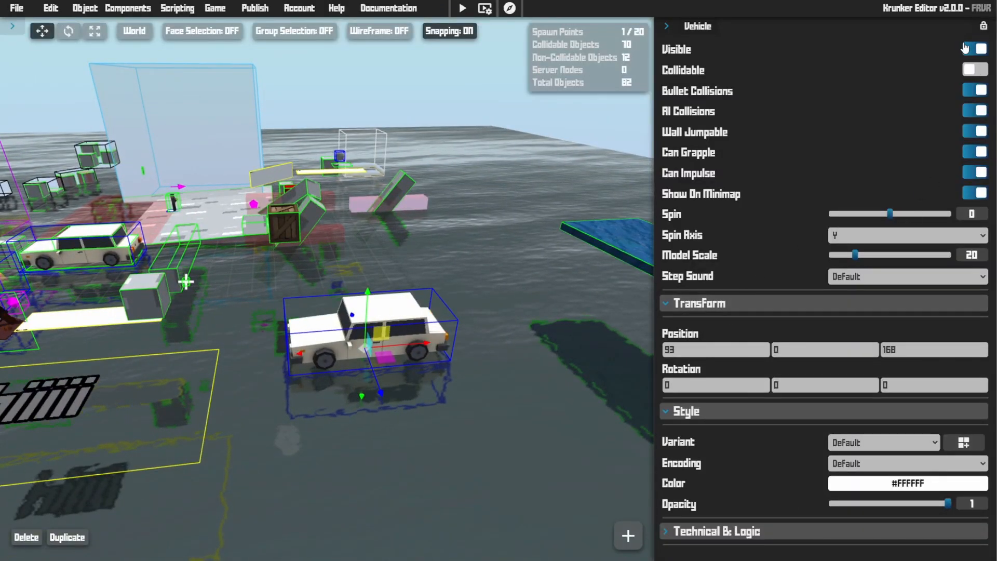
pyautogui.click(971, 69)
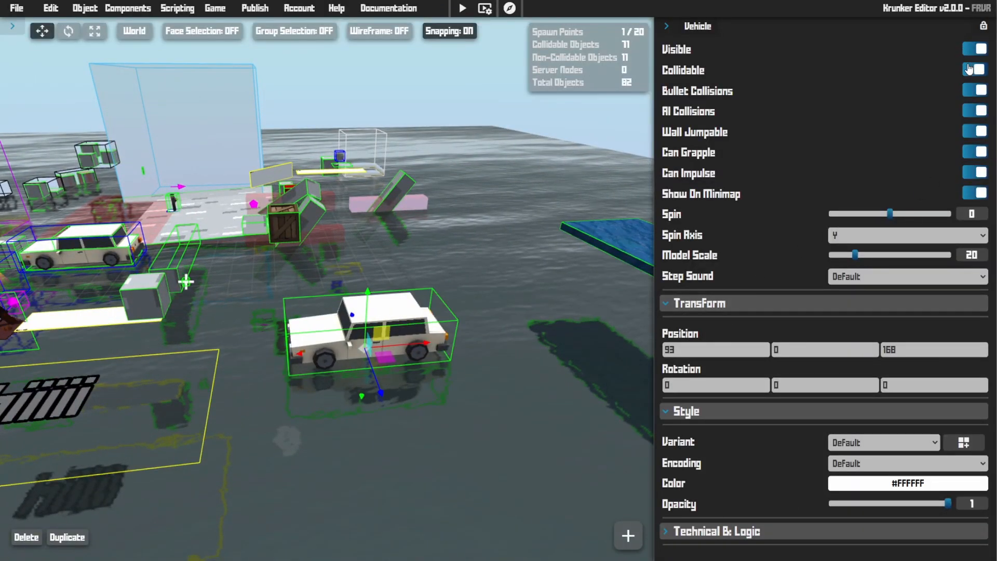
# - Set the collidable vehicle's model scale to 30.77 and move it to position 129, 0, 146
pyautogui.moveTo(469, 253); pyautogui.dragTo(478, 243, button='right')
pyautogui.press('w')
pyautogui.click(478, 243)
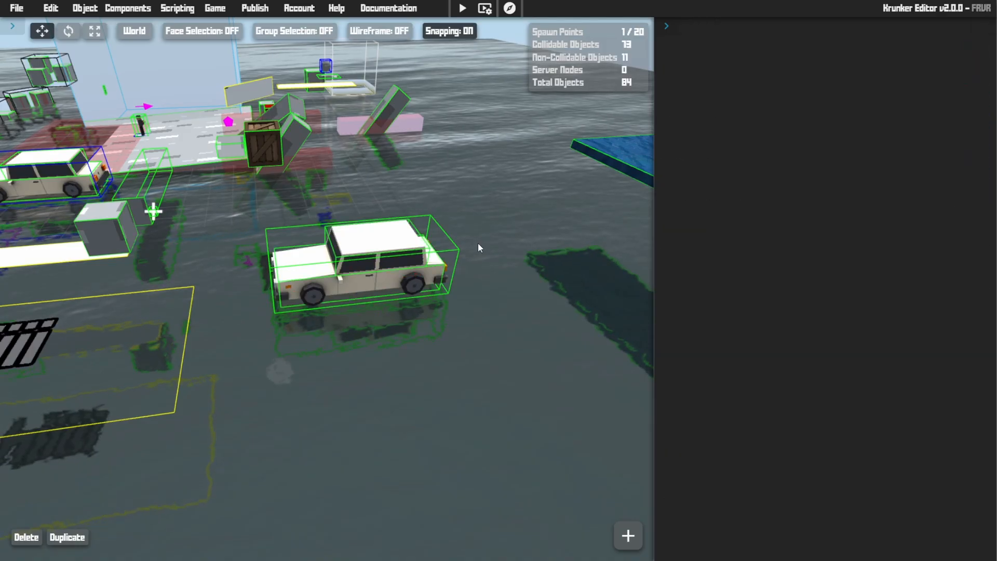
pyautogui.click(478, 244)
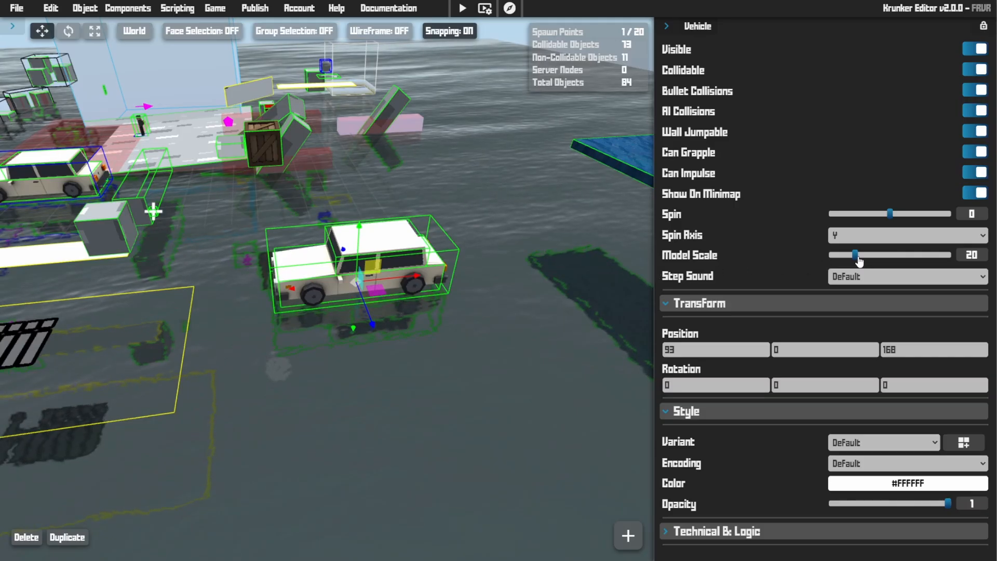
pyautogui.moveTo(858, 256); pyautogui.dragTo(870, 257)
pyautogui.moveTo(384, 286); pyautogui.dragTo(468, 236)
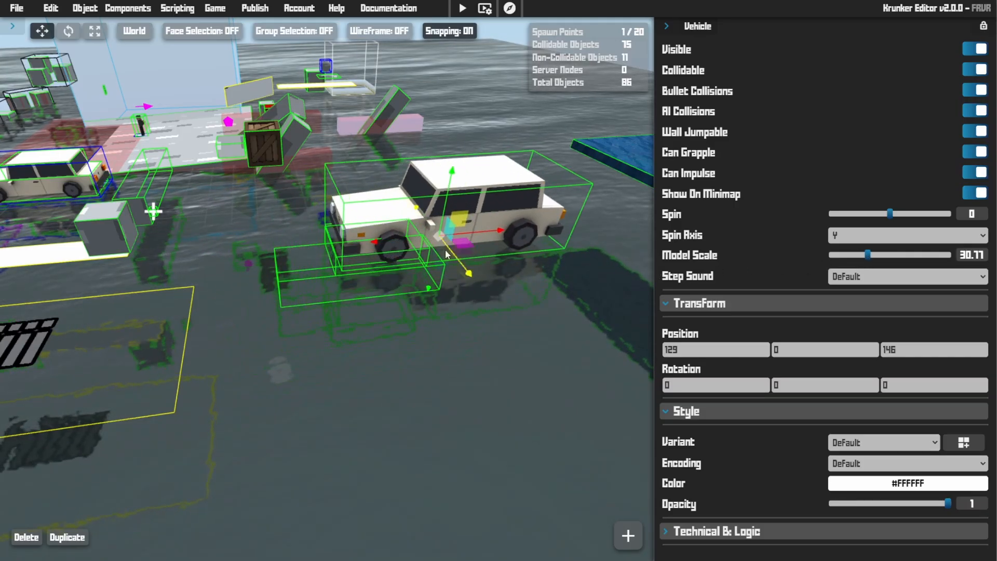
# - Try to delete the leftover collision box beside the enlarged vehicle, and reselect the vehicle
pyautogui.click(312, 287)
pyautogui.press('Delete')
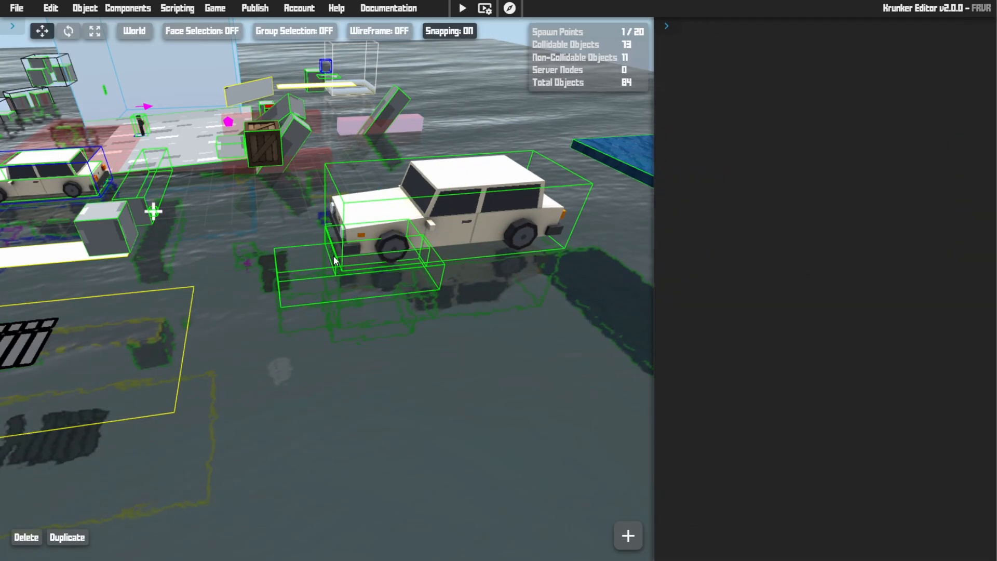
pyautogui.click(336, 260)
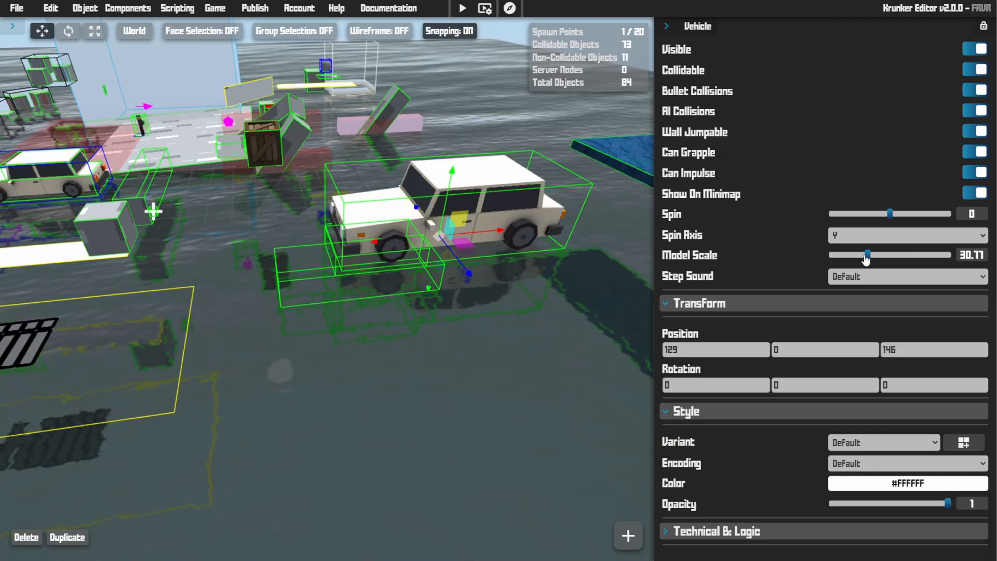
# - Enlarge the vehicle to a model scale of 100
pyautogui.moveTo(866, 259); pyautogui.dragTo(985, 252)
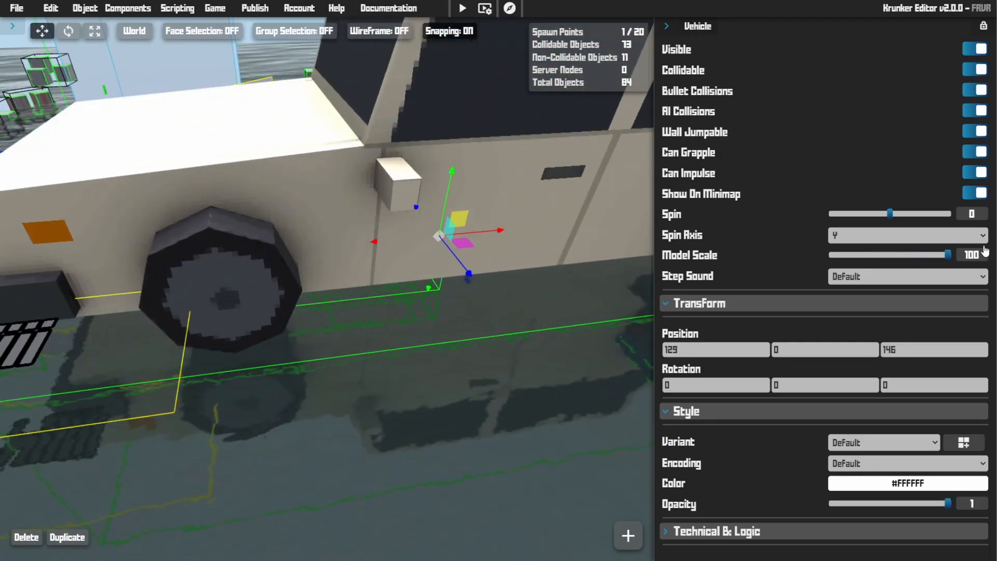
pyautogui.press('r')
pyautogui.moveTo(547, 231); pyautogui.dragTo(480, 258, button='right')
pyautogui.press('s')
# - Move the vehicle to position 138, 0, 137 and switch it to the Blue Ute variant at model scale 23.83
pyautogui.moveTo(427, 262); pyautogui.dragTo(258, 332)
pyautogui.moveTo(436, 264); pyautogui.dragTo(480, 251)
pyautogui.moveTo(480, 252); pyautogui.dragTo(500, 256, button='right')
pyautogui.press('w')
pyautogui.press('t')
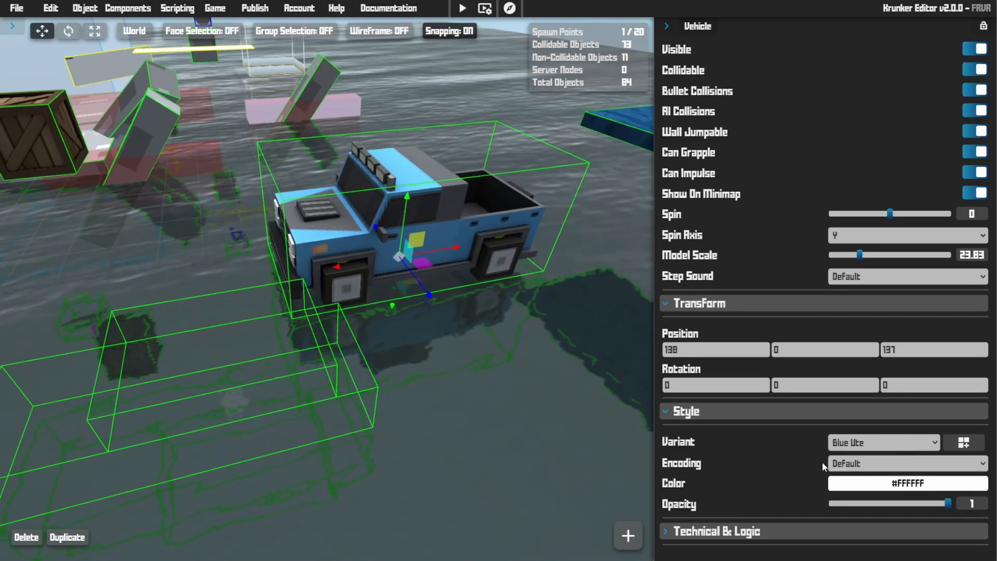
# - Change the color tint of the Blue Ute vehicle
pyautogui.click(863, 484)
pyautogui.moveTo(812, 399)
pyautogui.mouseDown()
pyautogui.moveTo(868, 361)
pyautogui.moveTo(797, 365)
pyautogui.mouseUp()
pyautogui.moveTo(875, 352); pyautogui.dragTo(823, 366)
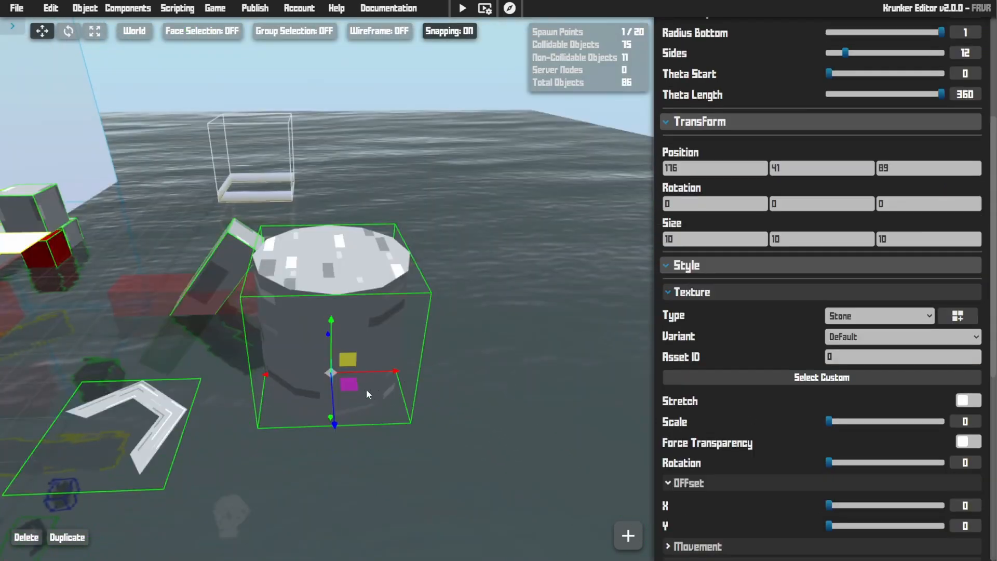
# - Move the cylinder to position 184, 41, 75 and compare its shape with Open Ended on and off
pyautogui.moveTo(366, 388); pyautogui.dragTo(415, 291)
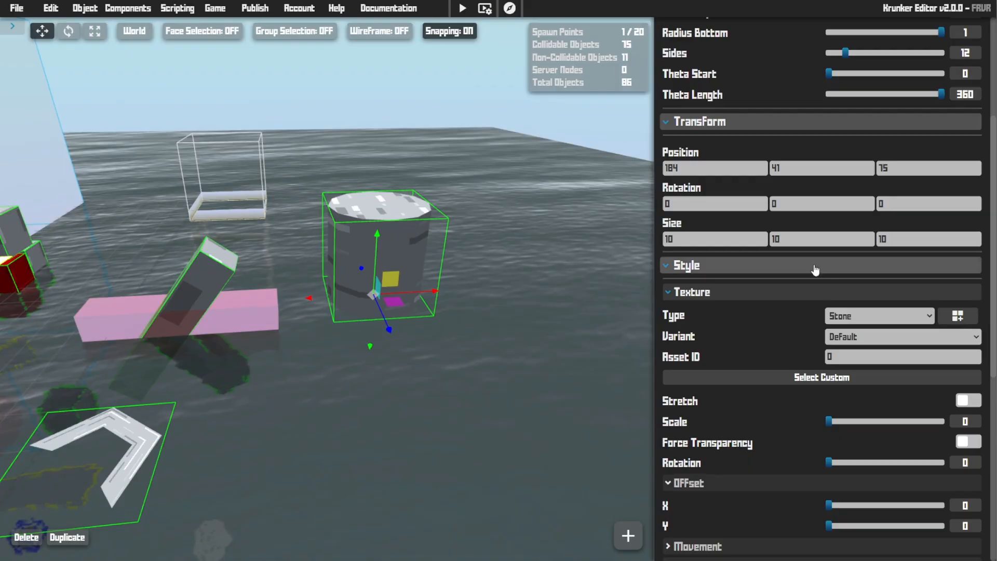
pyautogui.scroll(4, 757, 289)
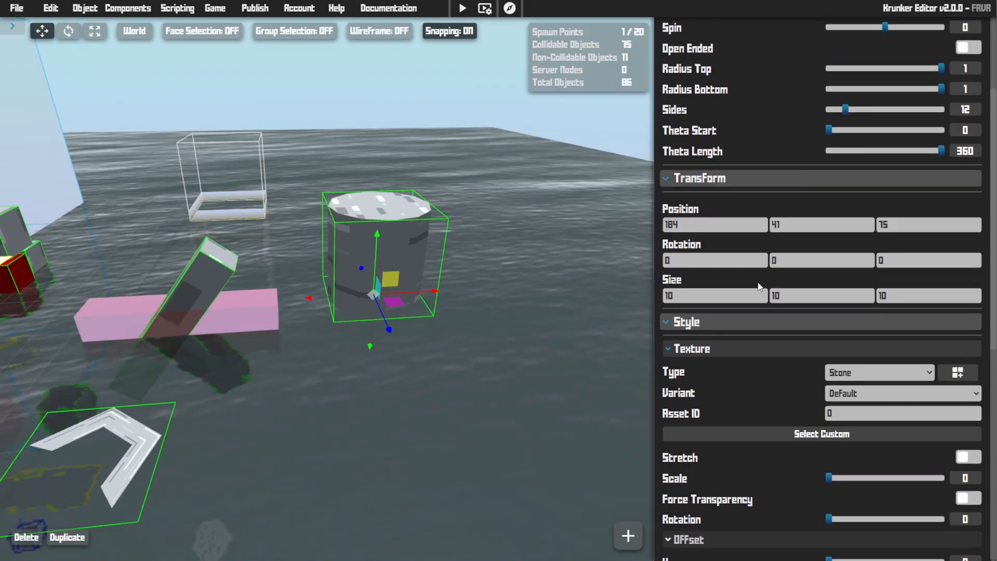
pyautogui.click(969, 193)
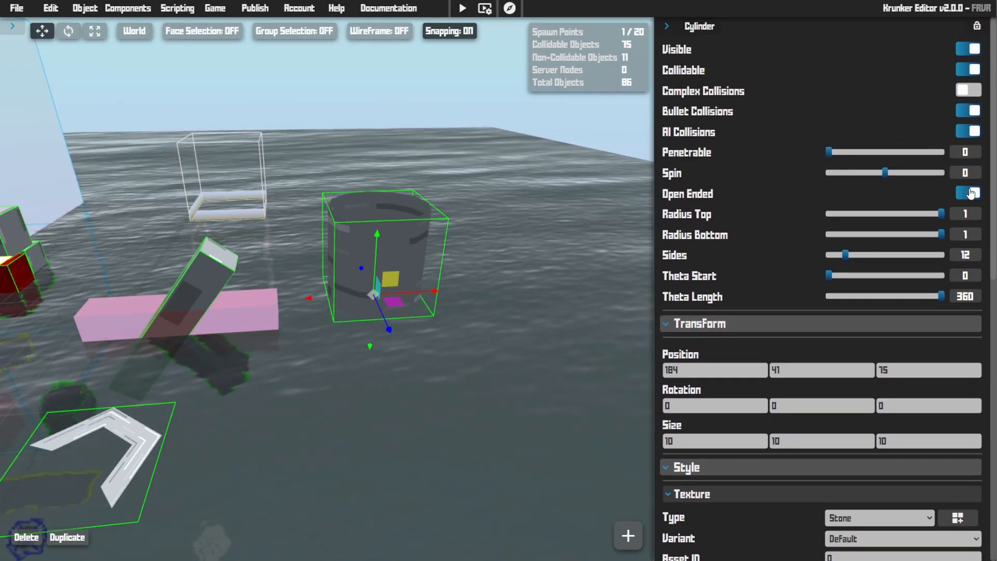
pyautogui.click(969, 194)
# - Taper the cylinder to a top radius of 0.62 and set its sides to 6 after trying 52
pyautogui.moveTo(942, 214); pyautogui.dragTo(952, 240)
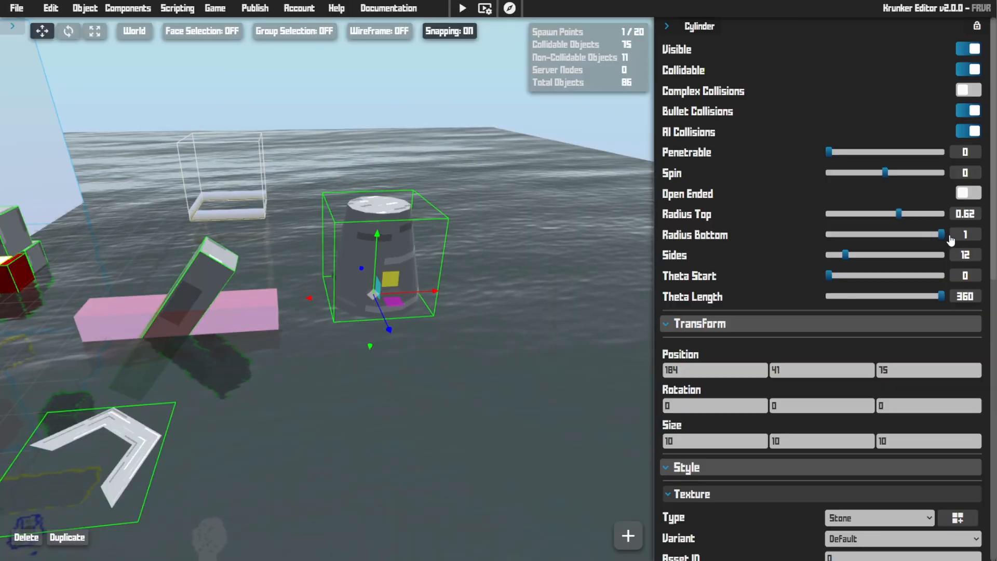
pyautogui.moveTo(847, 259); pyautogui.dragTo(889, 258)
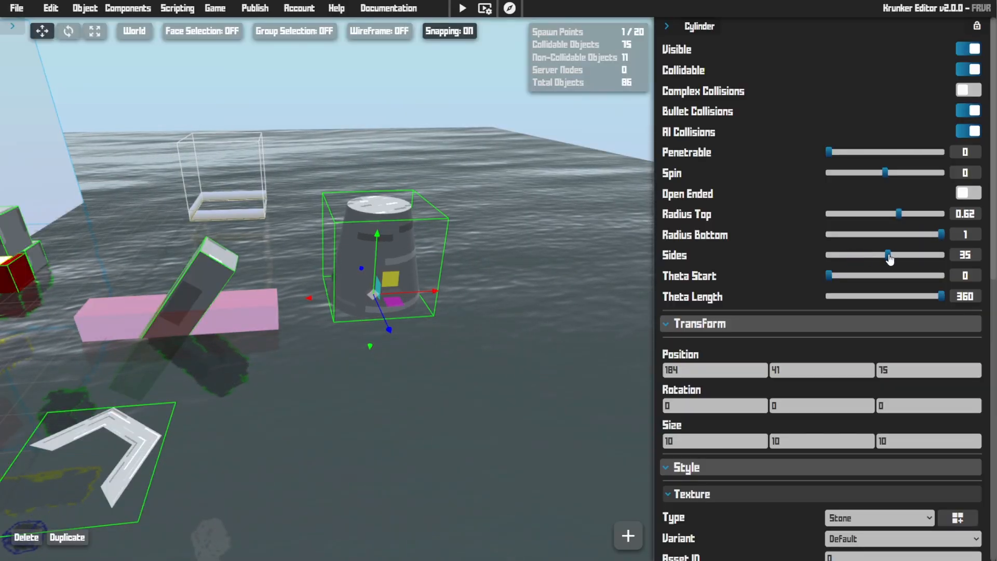
pyautogui.press('w')
pyautogui.moveTo(457, 172); pyautogui.dragTo(495, 223, button='right')
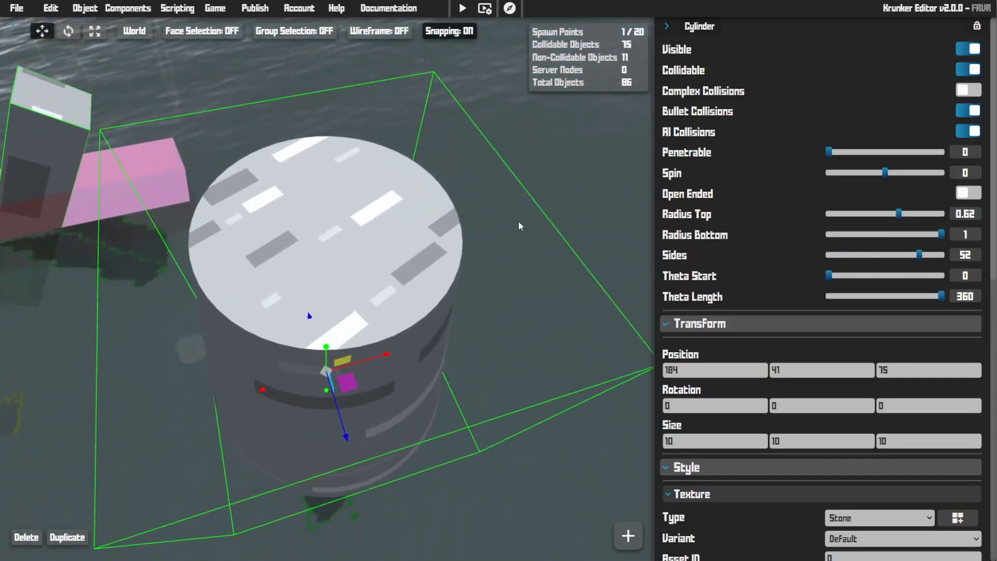
pyautogui.moveTo(924, 257); pyautogui.dragTo(829, 281)
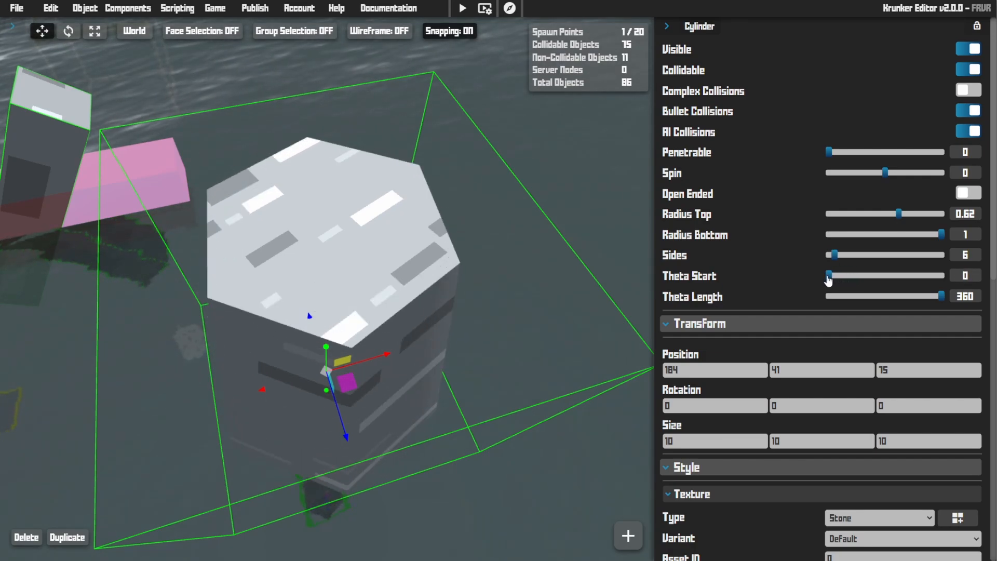
# - Rotate the six-sided cylinder -45 degrees about the Y axis
pyautogui.press('r')
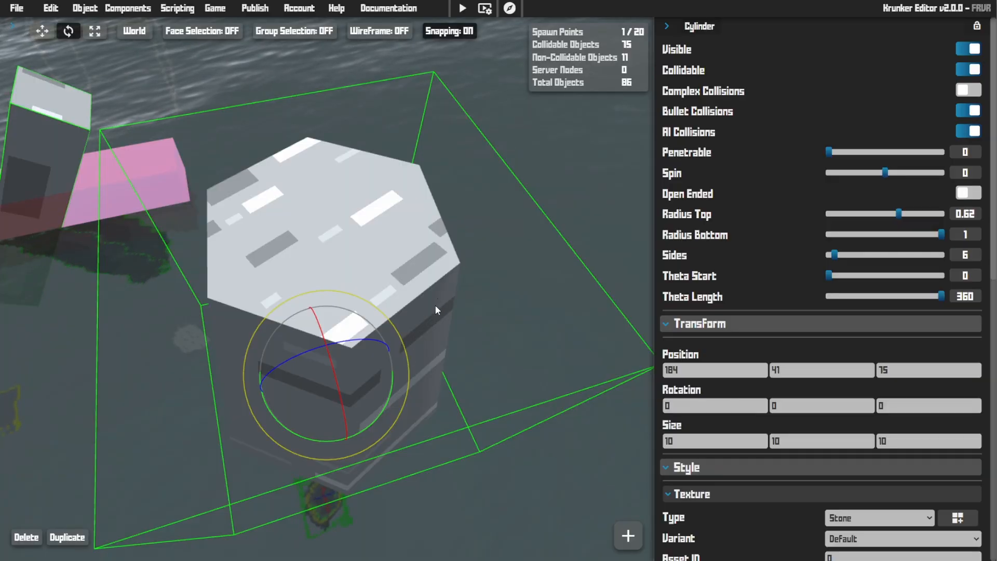
pyautogui.moveTo(379, 419); pyautogui.dragTo(429, 345)
pyautogui.press('t')
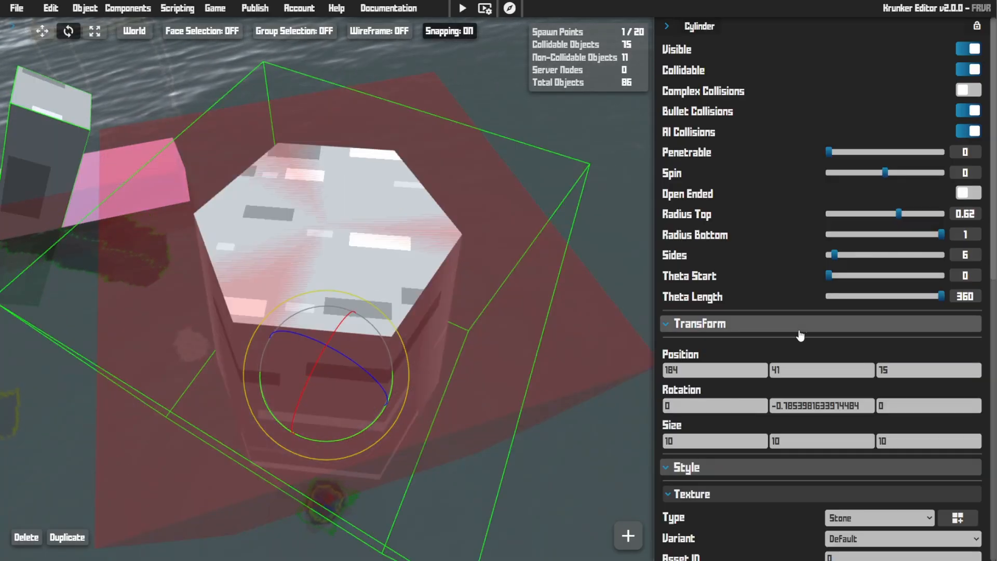
# - Reduce the cylinder's Theta Length below the full 360 degrees
pyautogui.moveTo(940, 300); pyautogui.dragTo(912, 297)
pyautogui.press('r')
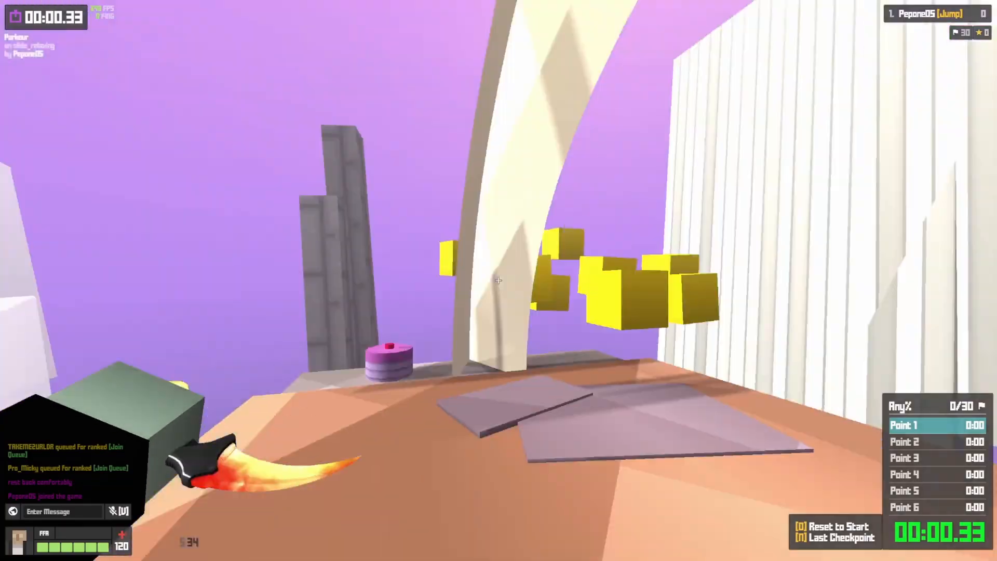
# - Playtest the slide_relaxing parkour map and walk up to the edible cake beside the starting arch
pyautogui.press('w')
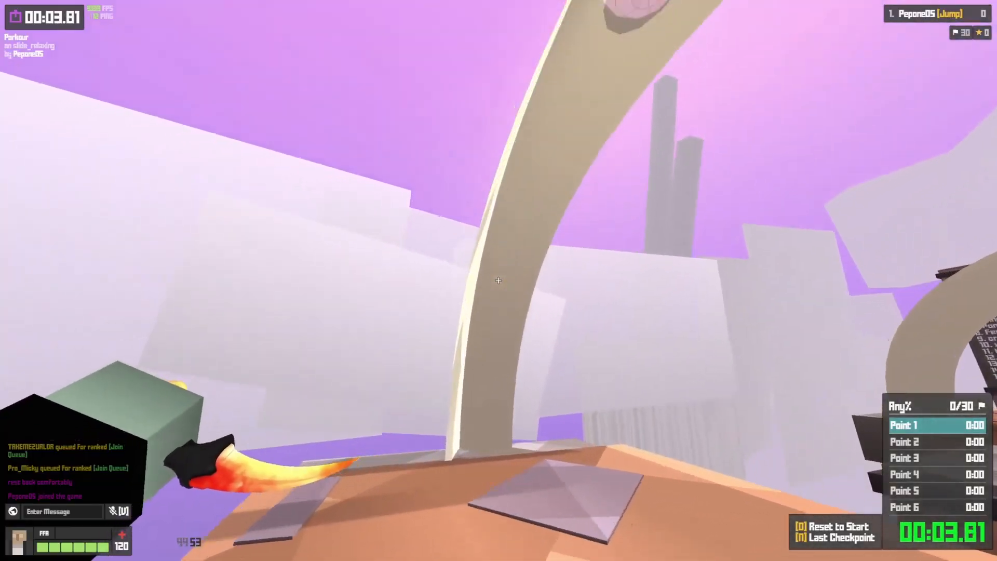
pyautogui.press('w')
pyautogui.press('w')
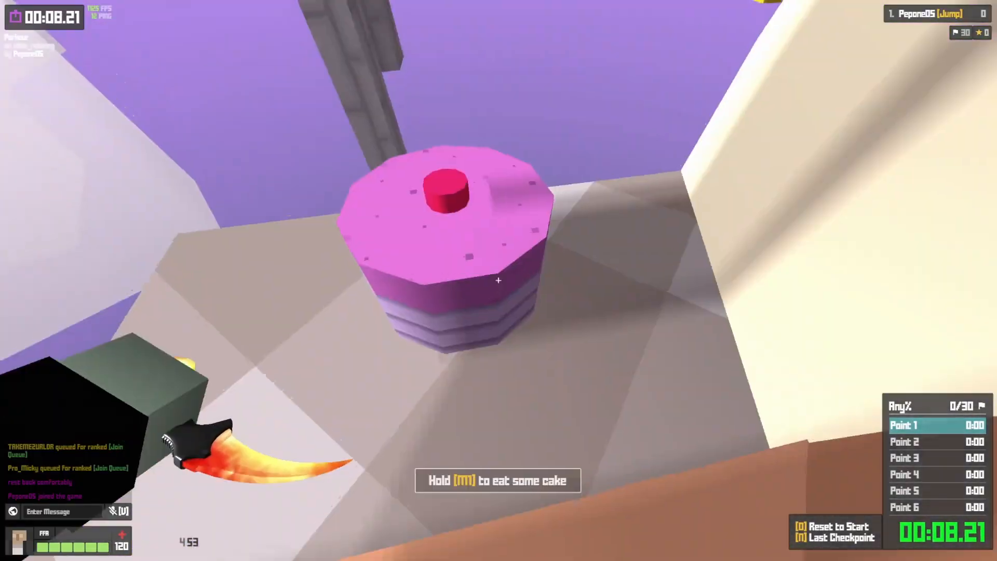
pyautogui.press('w')
pyautogui.press('w')
pyautogui.press('space')
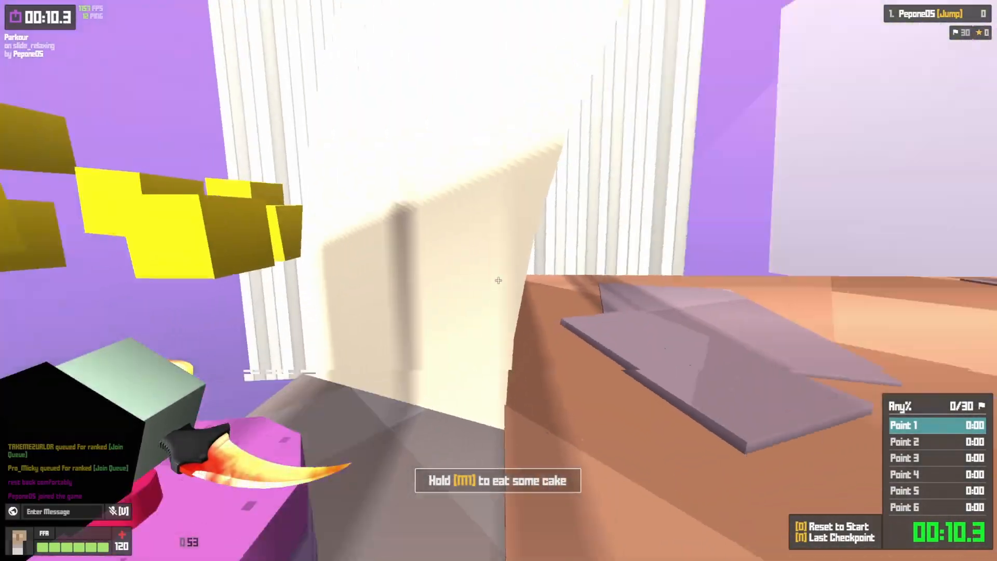
# - Run and jump along the slide_relaxing course through the arches towards the leaderboard board
pyautogui.press('w')
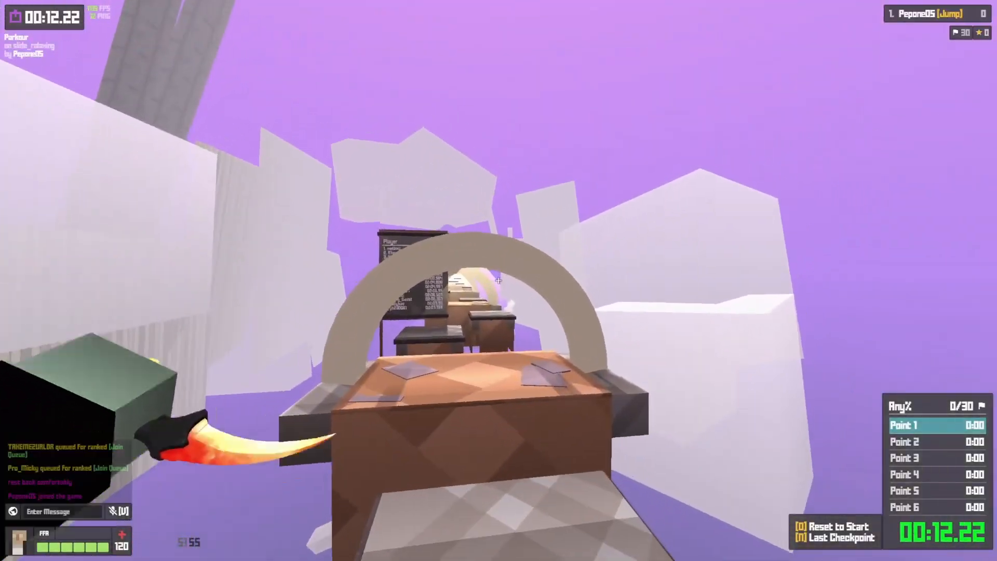
pyautogui.press('w')
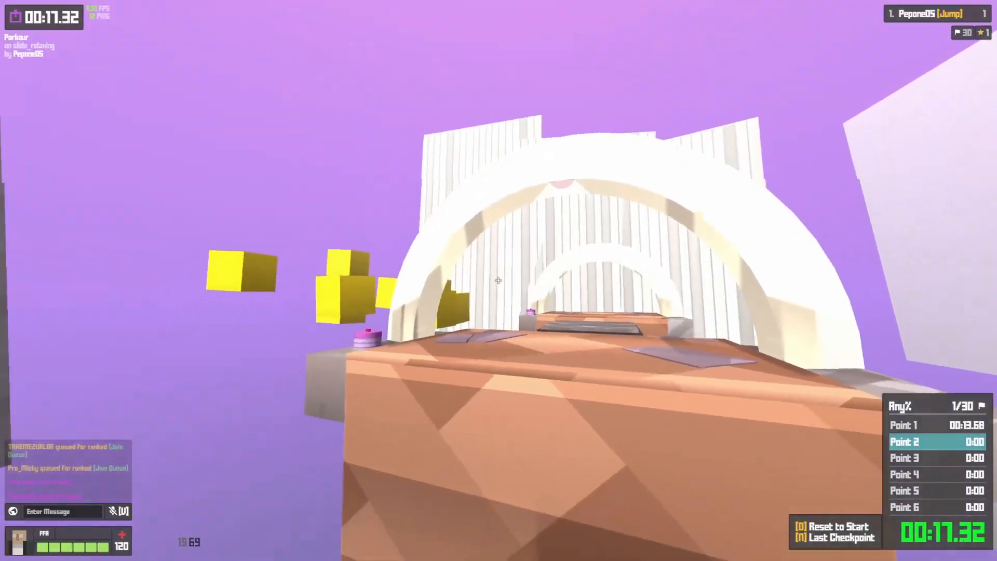
pyautogui.press('w')
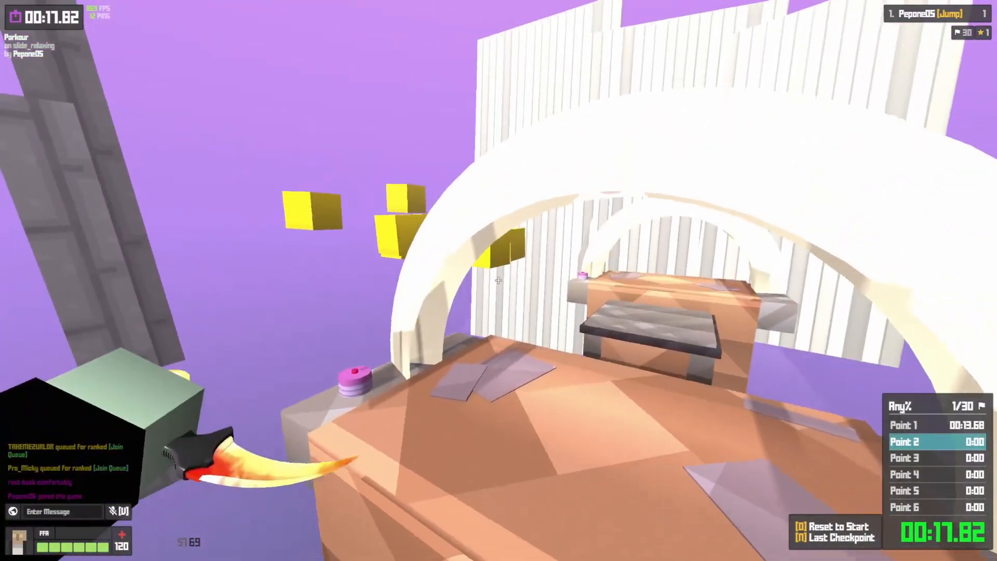
pyautogui.press('w')
pyautogui.press('space')
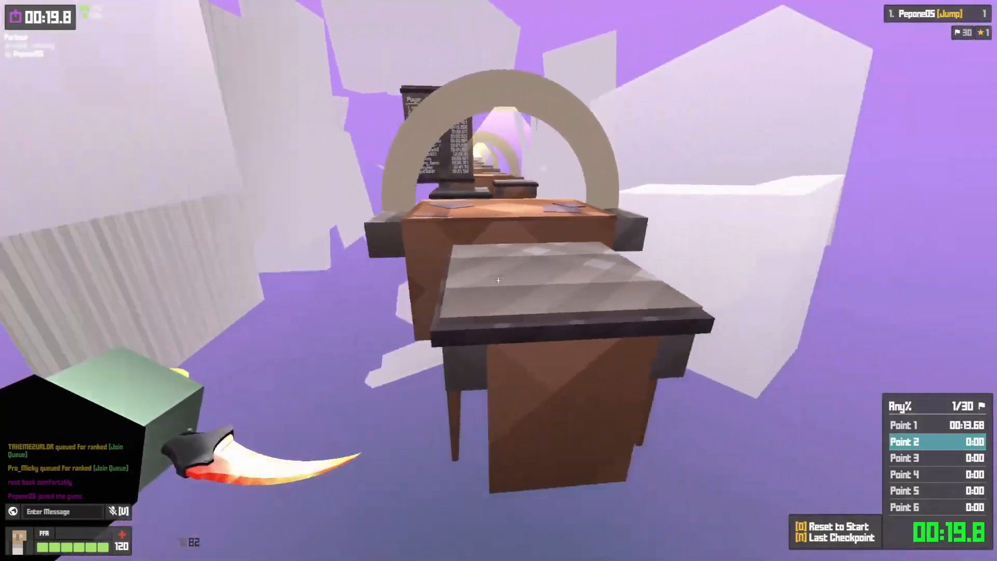
pyautogui.press('w')
pyautogui.press('space')
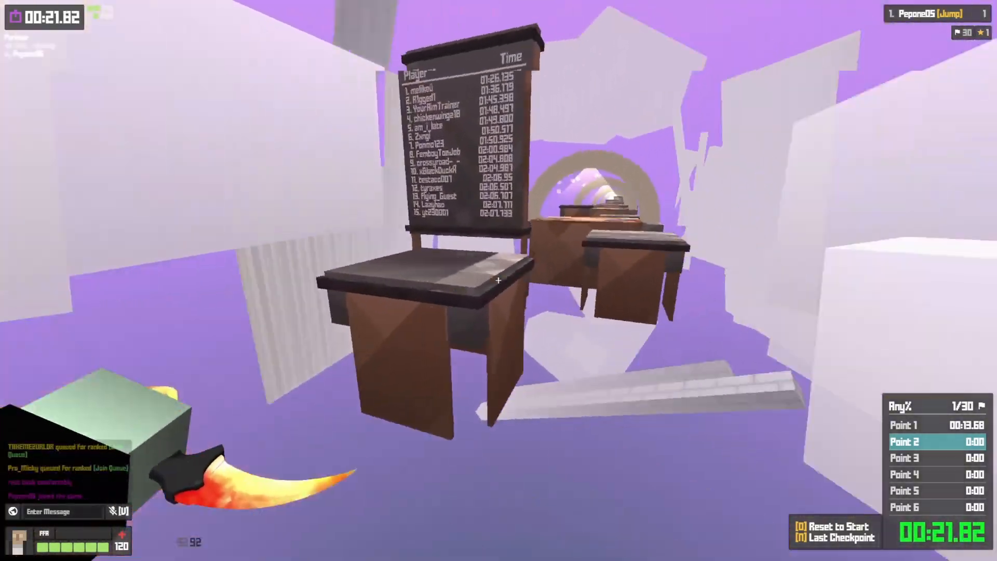
pyautogui.press('w')
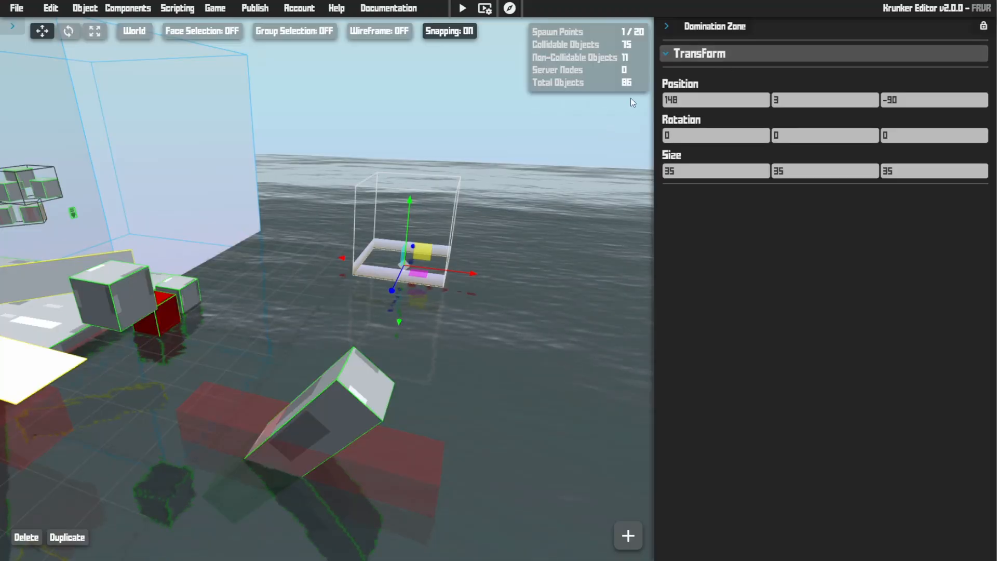
# - Move from the Domination Zone to the Objective zone and select it to examine its Objective Id setting
pyautogui.press('w')
pyautogui.moveTo(630, 99); pyautogui.dragTo(613, 140, button='right')
pyautogui.moveTo(357, 283); pyautogui.dragTo(151, 238, button='right')
pyautogui.press('w')
pyautogui.click(358, 285)
pyautogui.moveTo(407, 314); pyautogui.dragTo(411, 358, button='right')
pyautogui.press('w')
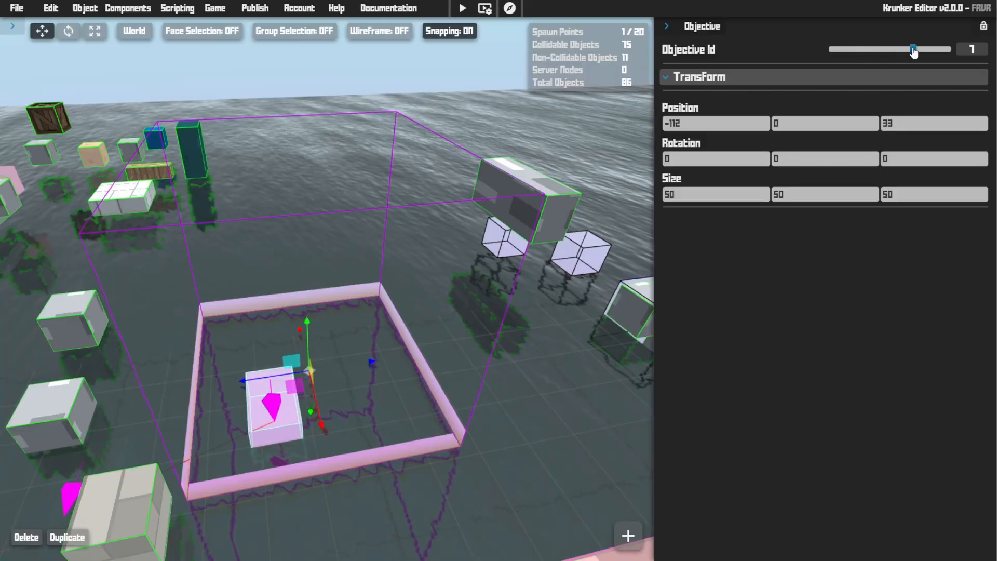
# - Duplicate the teleporter and move the copy to position -184, -4, 61, outside the objective zone
pyautogui.press('w')
pyautogui.moveTo(379, 189); pyautogui.dragTo(301, 275, button='right')
pyautogui.click(263, 266)
pyautogui.hotkey('ctrl', 'd')
pyautogui.press('w')
pyautogui.press('d')
pyautogui.moveTo(220, 300); pyautogui.dragTo(420, 213)
pyautogui.press('d')
pyautogui.moveTo(420, 215); pyautogui.dragTo(372, 187, button='right')
# - Examine the copied teleporter's Technical & Logic settings and its available Node types
pyautogui.click(737, 267)
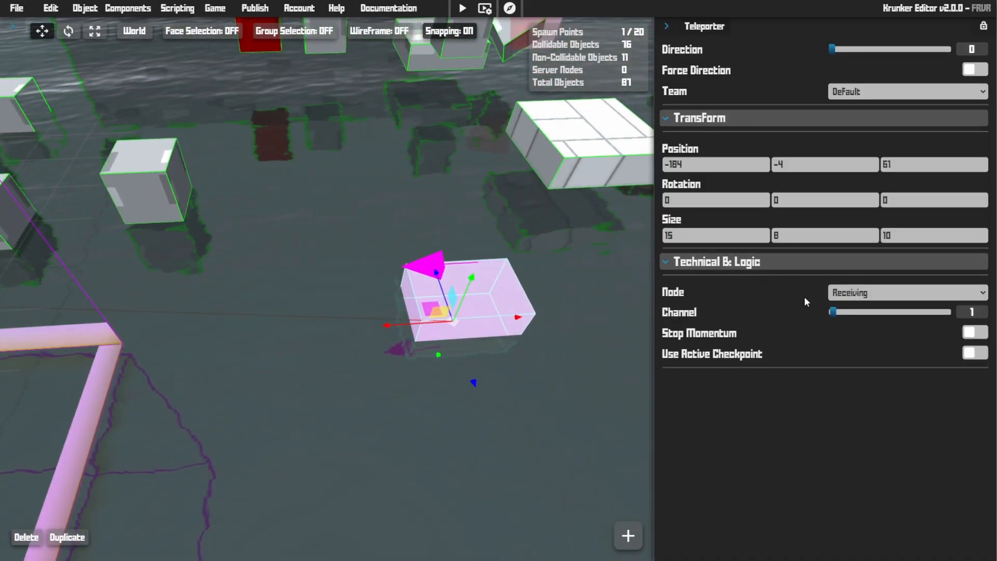
pyautogui.click(870, 298)
pyautogui.click(869, 298)
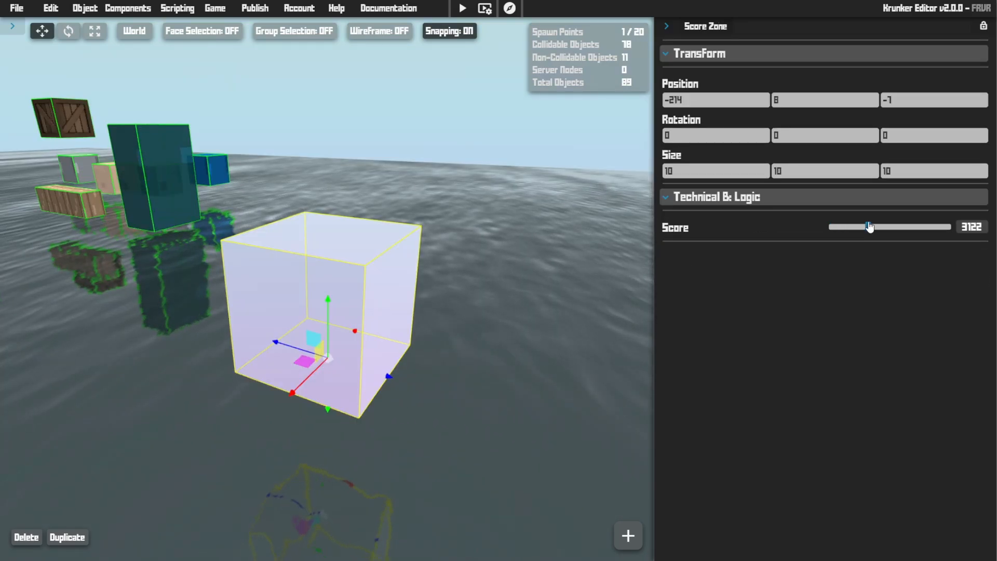
# - Raise the score zone's Score to the maximum
pyautogui.moveTo(871, 227); pyautogui.dragTo(950, 227)
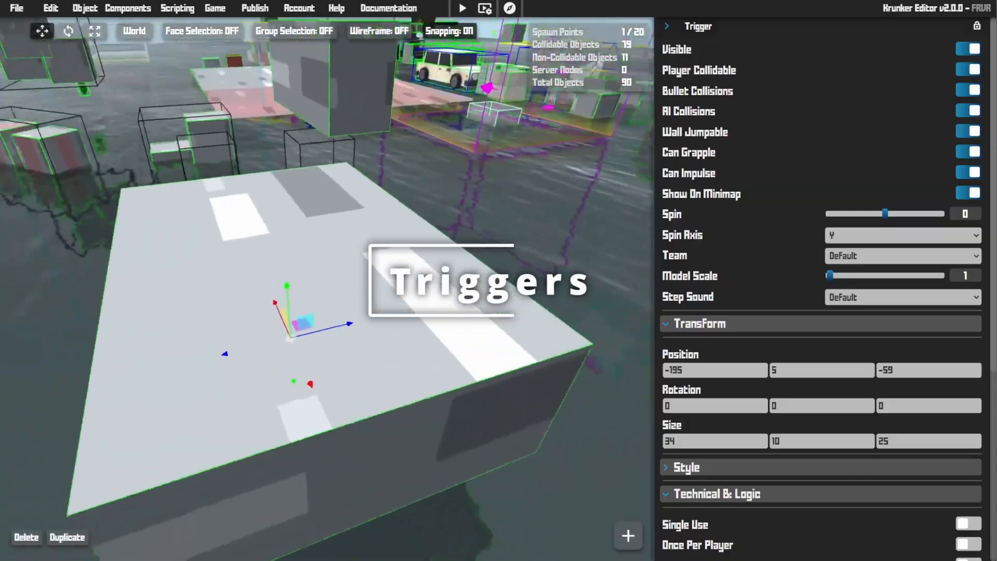
# - View the wide trigger block from another side and examine its Spin Axis options
pyautogui.moveTo(328, 289); pyautogui.dragTo(462, 255, button='right')
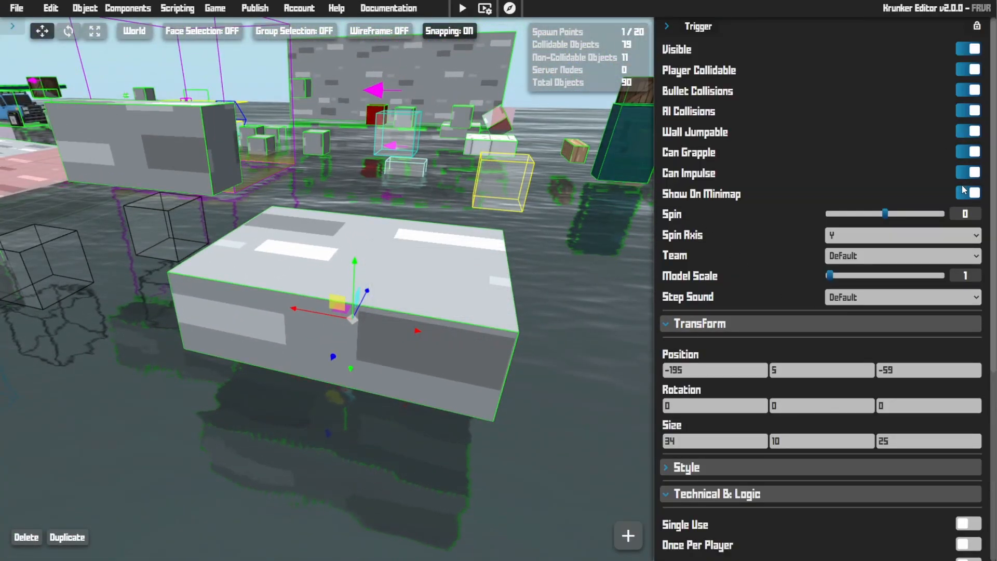
pyautogui.click(879, 237)
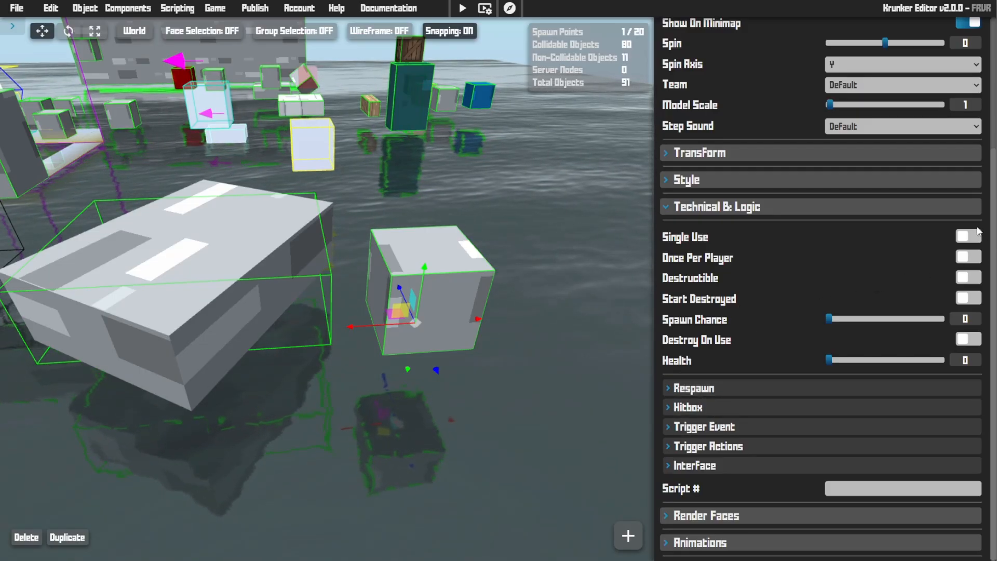
# - Examine the smaller trigger's available events, keeping onShoot, and the actions offered for Action 0
pyautogui.click(712, 427)
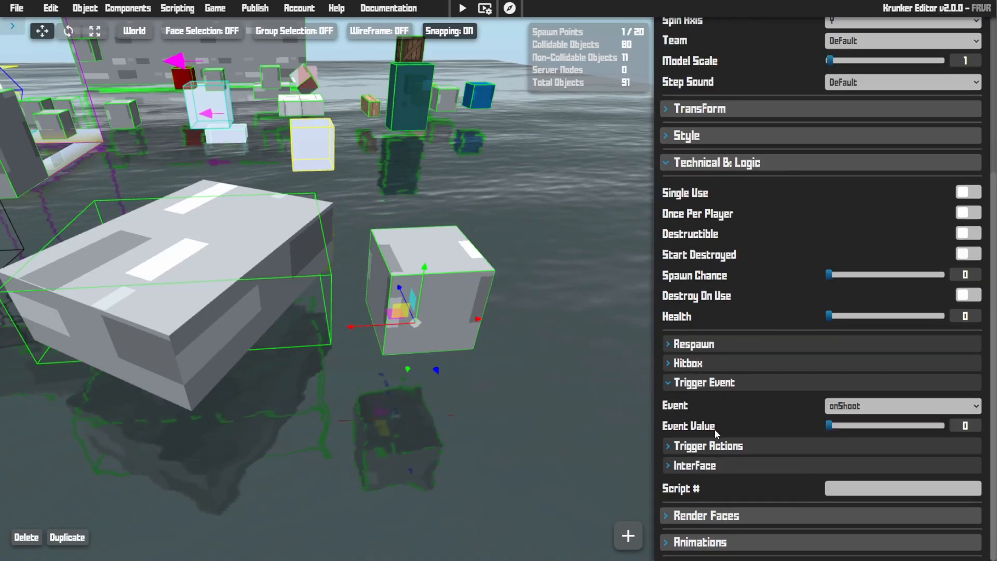
pyautogui.click(720, 447)
pyautogui.click(693, 496)
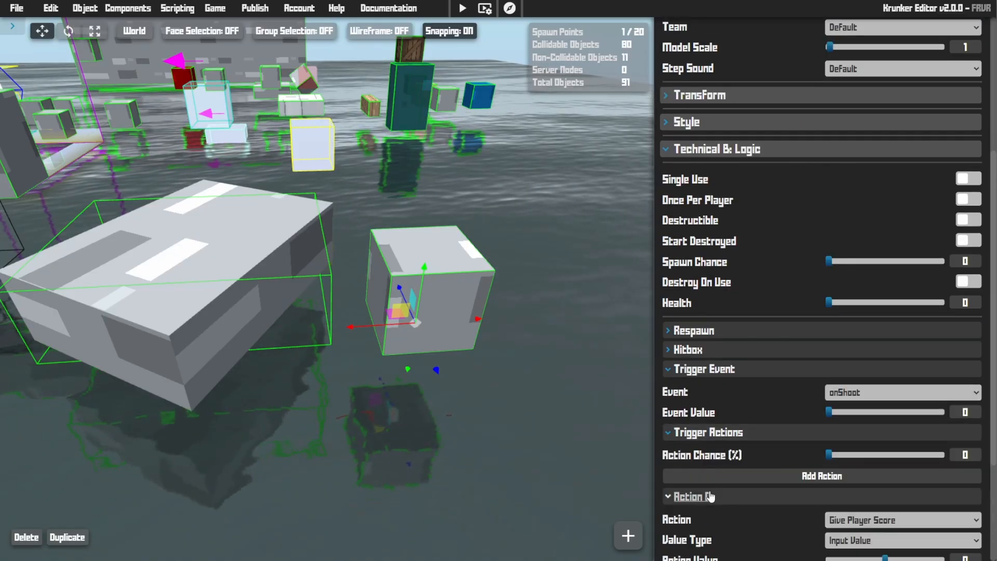
pyautogui.scroll(-1, 771, 393)
pyautogui.click(857, 335)
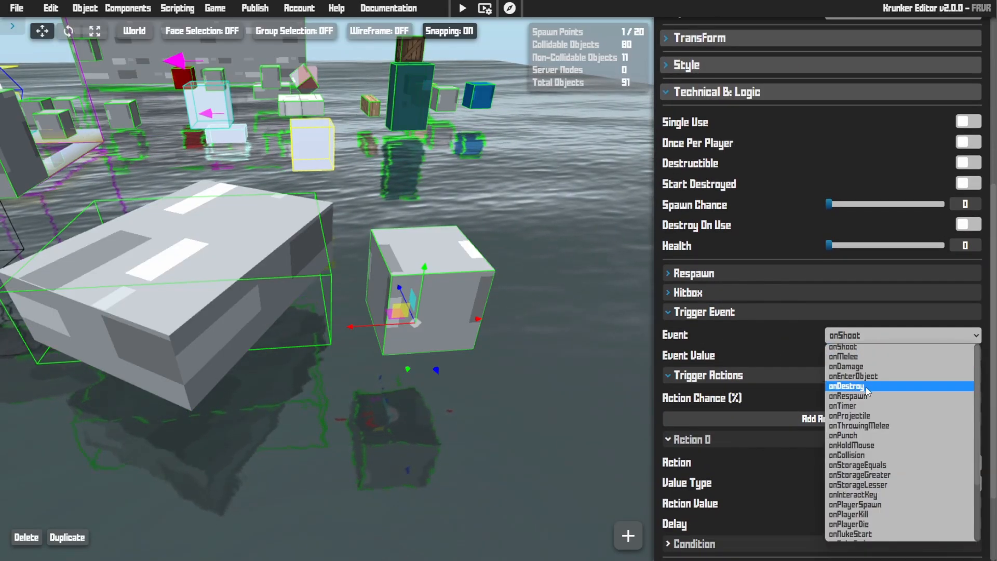
pyautogui.click(857, 347)
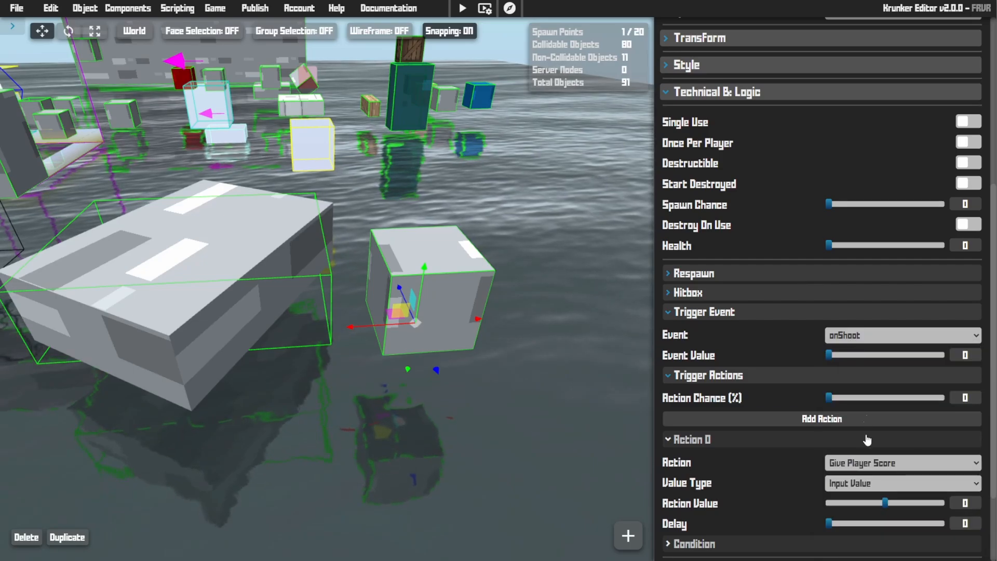
pyautogui.click(860, 463)
pyautogui.scroll(-10, 845, 420)
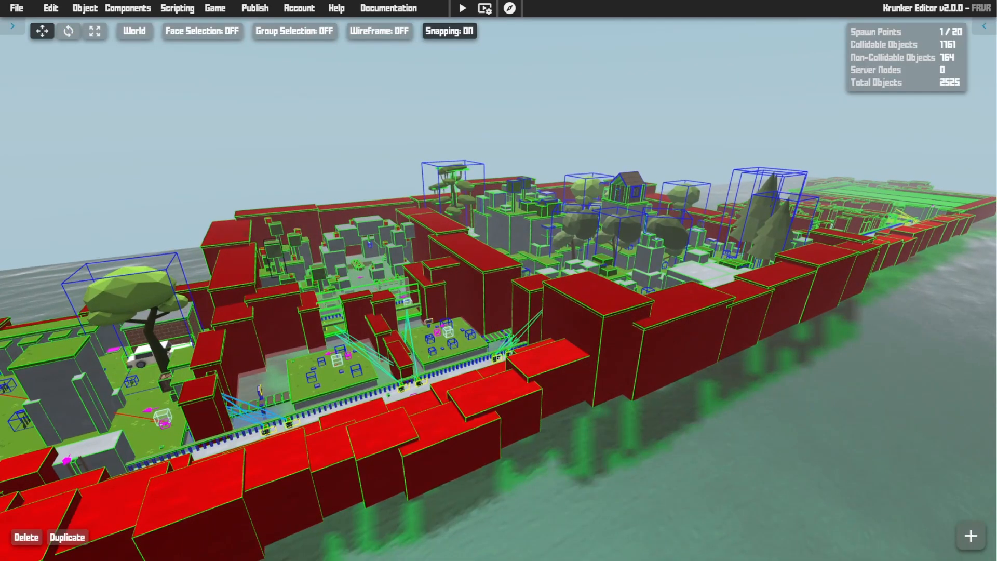
# - Survey the large finished map, from the walled forest across the labyrinth to the Challenges board and grass platform
pyautogui.press('w')
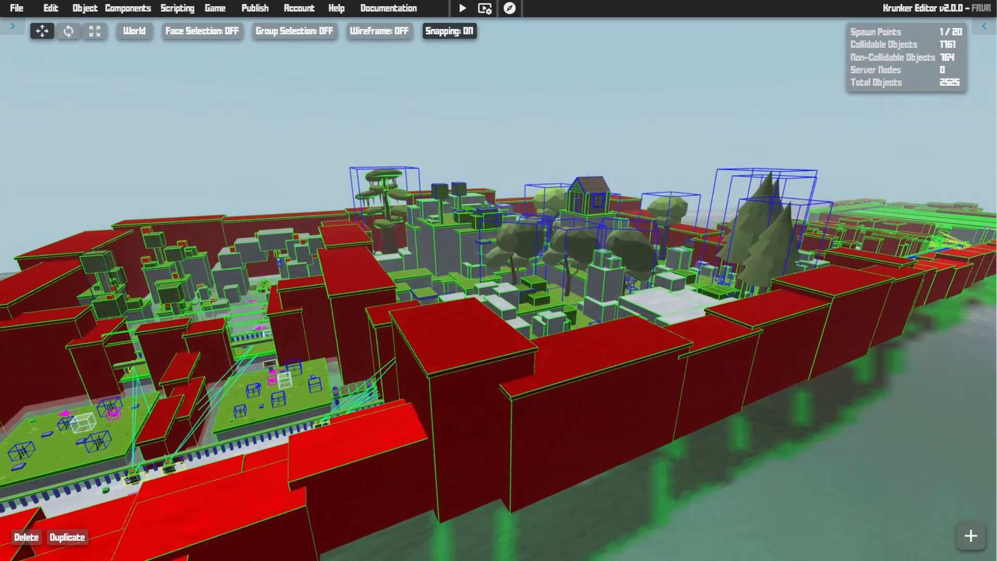
pyautogui.press('w')
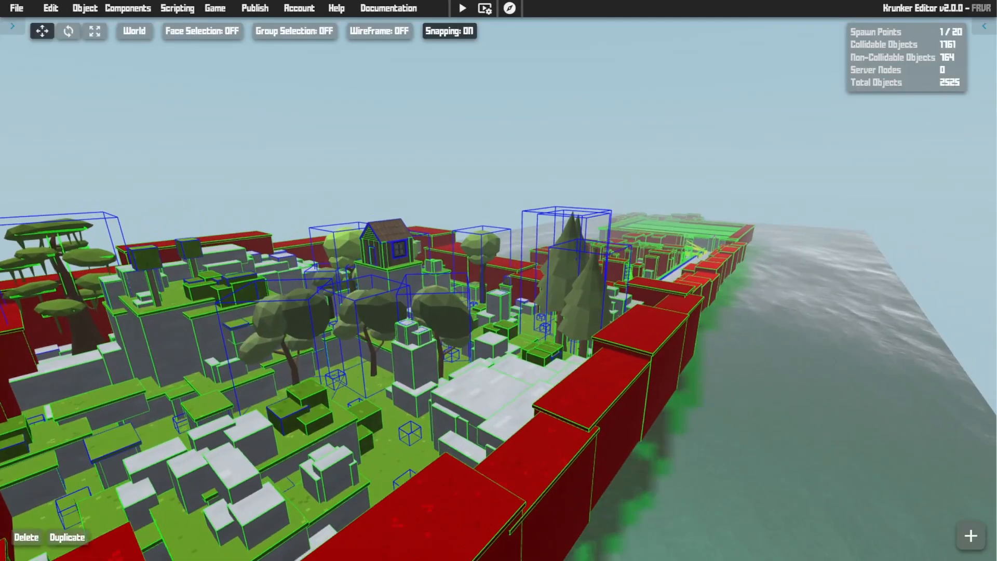
pyautogui.press('w')
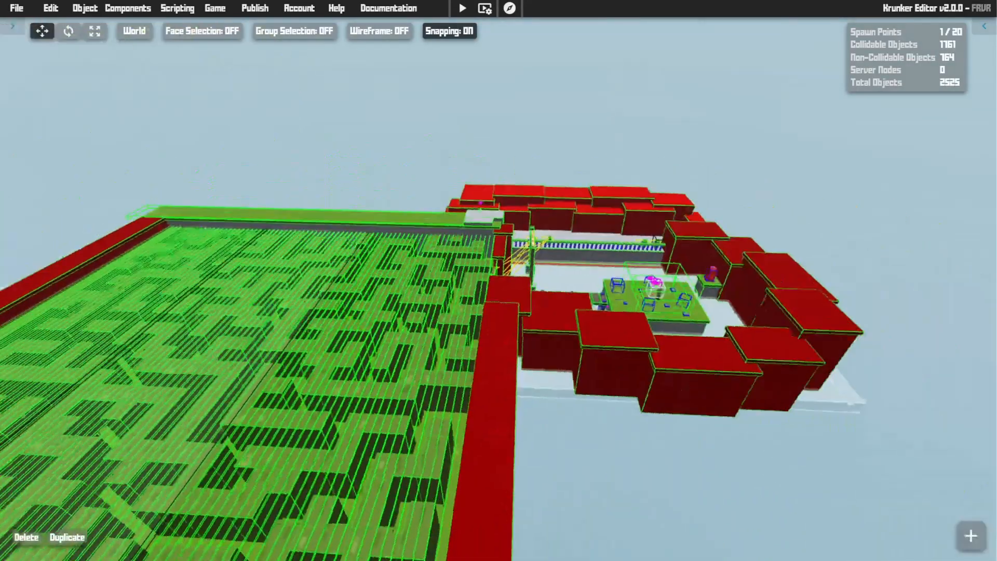
pyautogui.press('w')
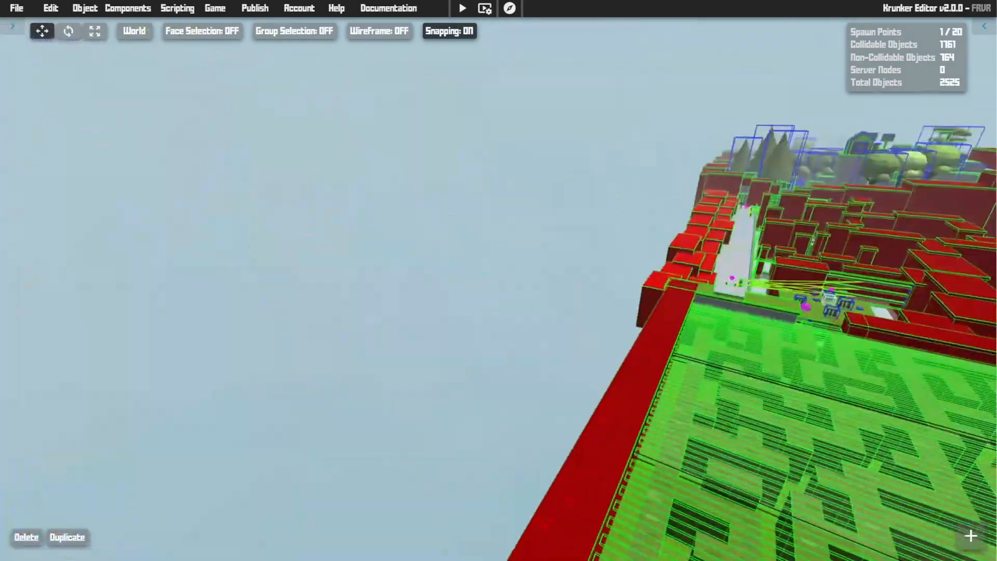
pyautogui.press('w')
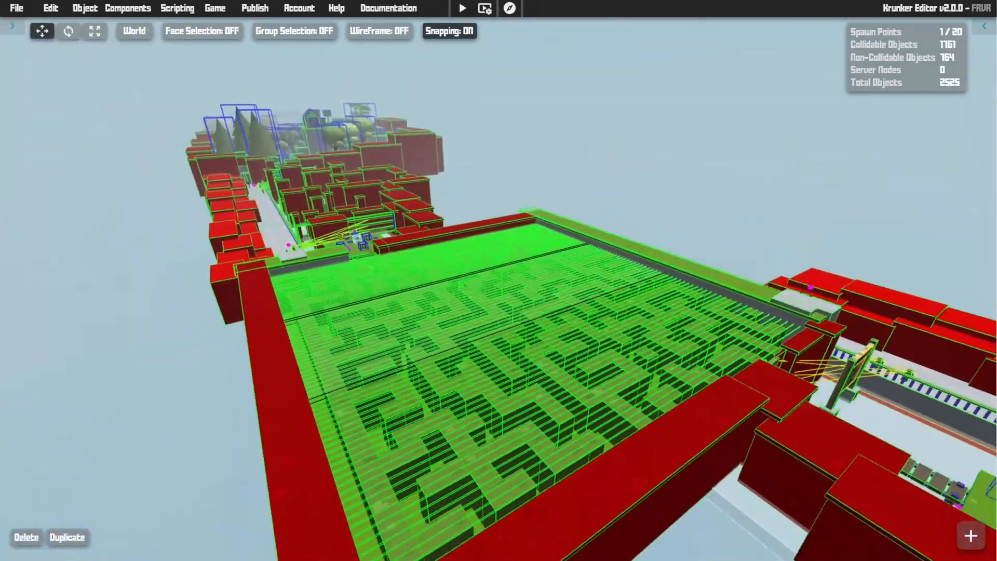
pyautogui.press('w')
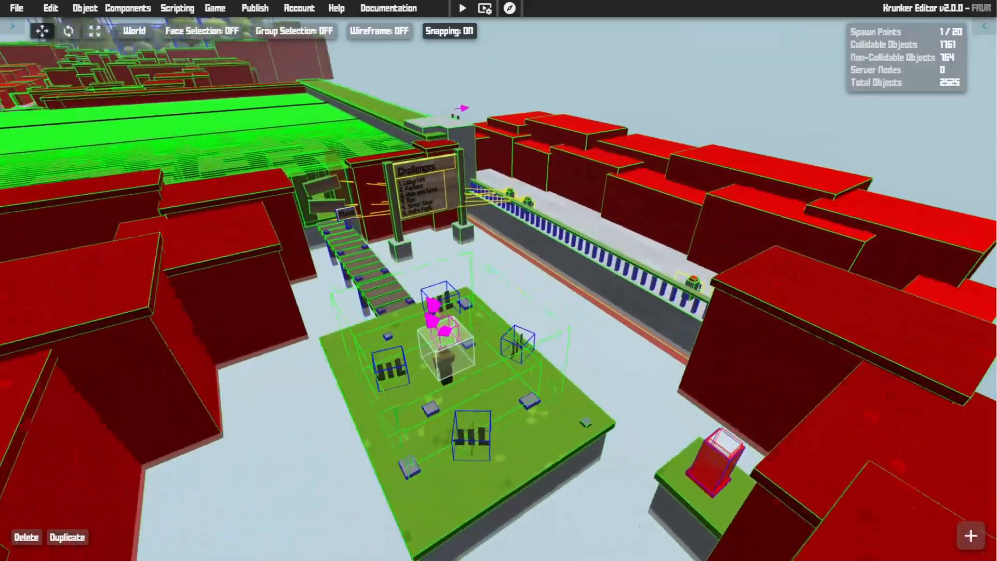
pyautogui.press('a')
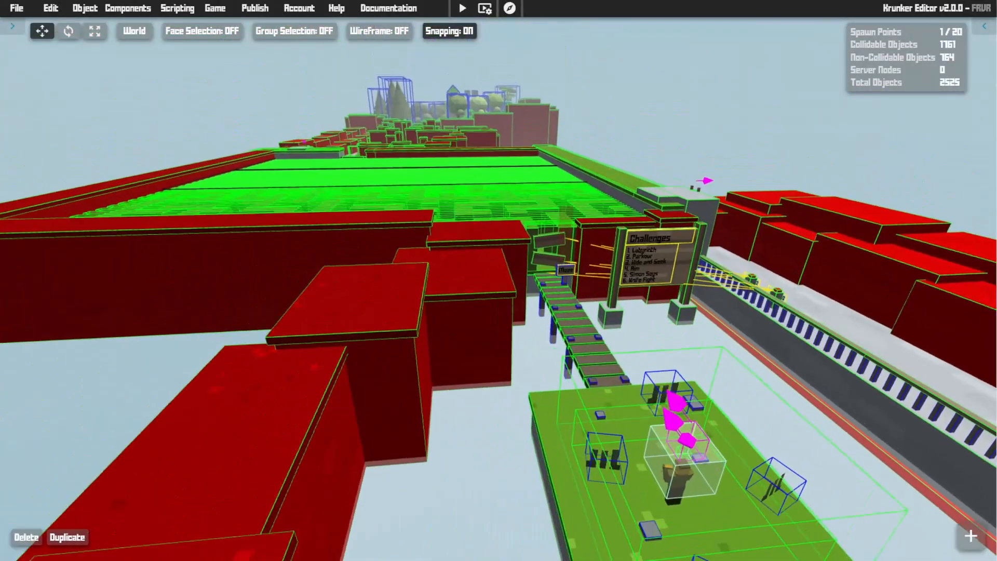
pyautogui.press('s')
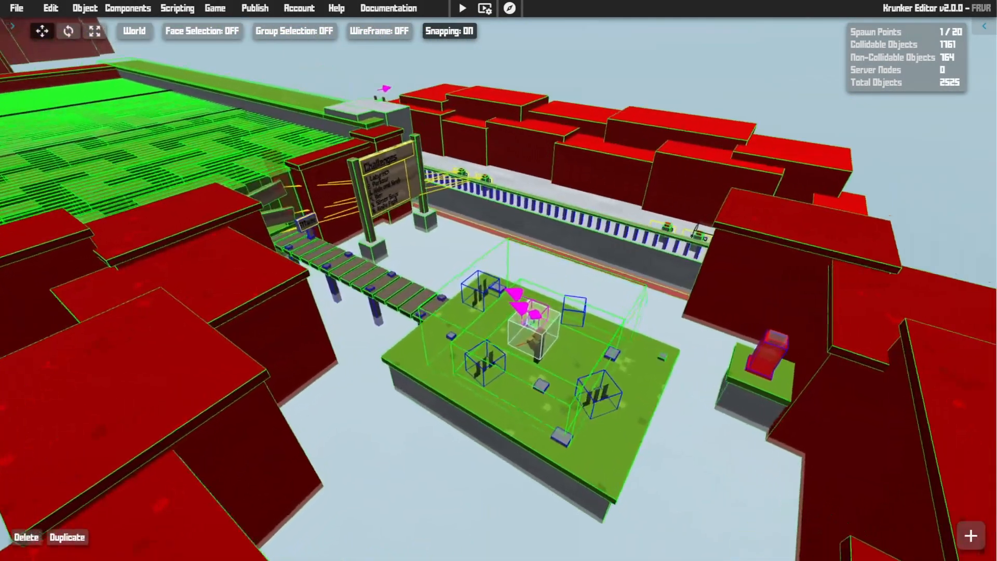
# - Select the small trigger block on the grass platform's corner and examine its event, Action 0 and Condition settings
pyautogui.press('w')
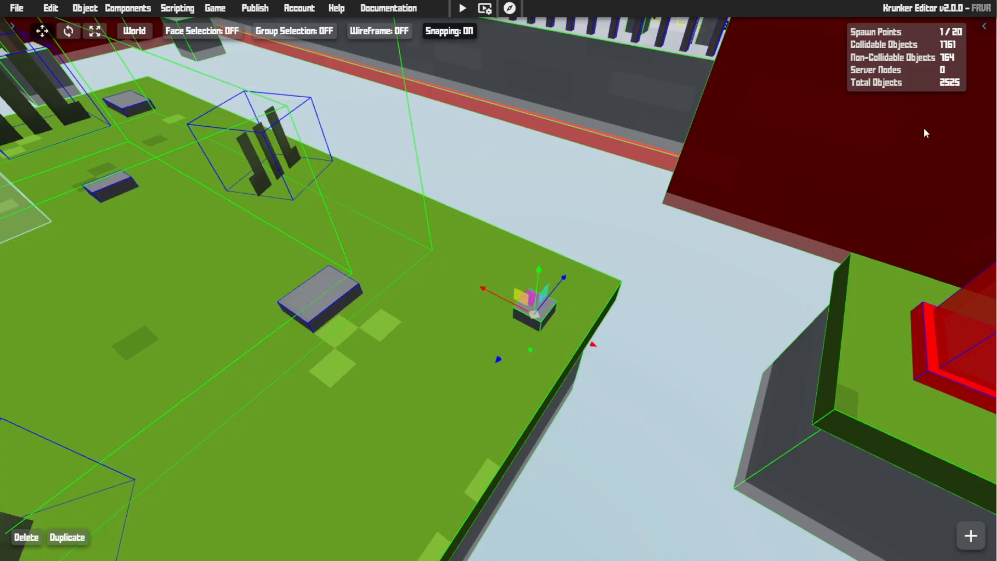
pyautogui.click(983, 26)
pyautogui.scroll(-2, 677, 198)
pyautogui.moveTo(466, 337); pyautogui.dragTo(442, 357, button='right')
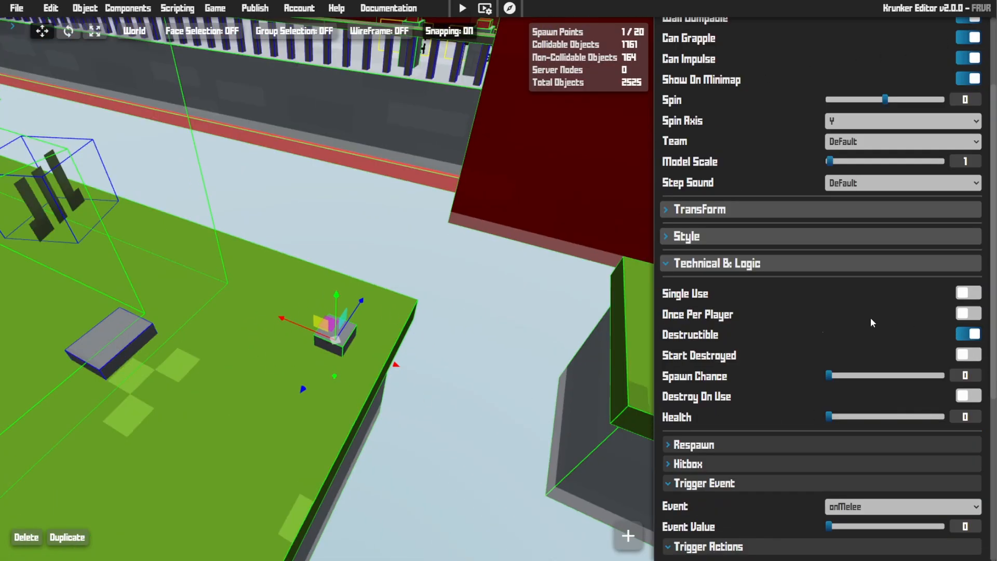
pyautogui.scroll(-2, 730, 454)
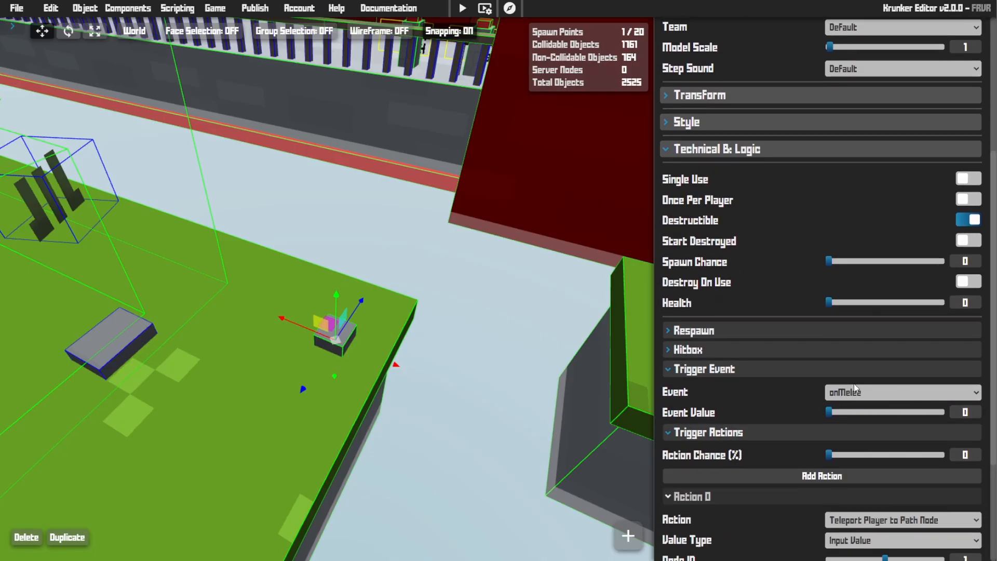
pyautogui.scroll(-1, 765, 407)
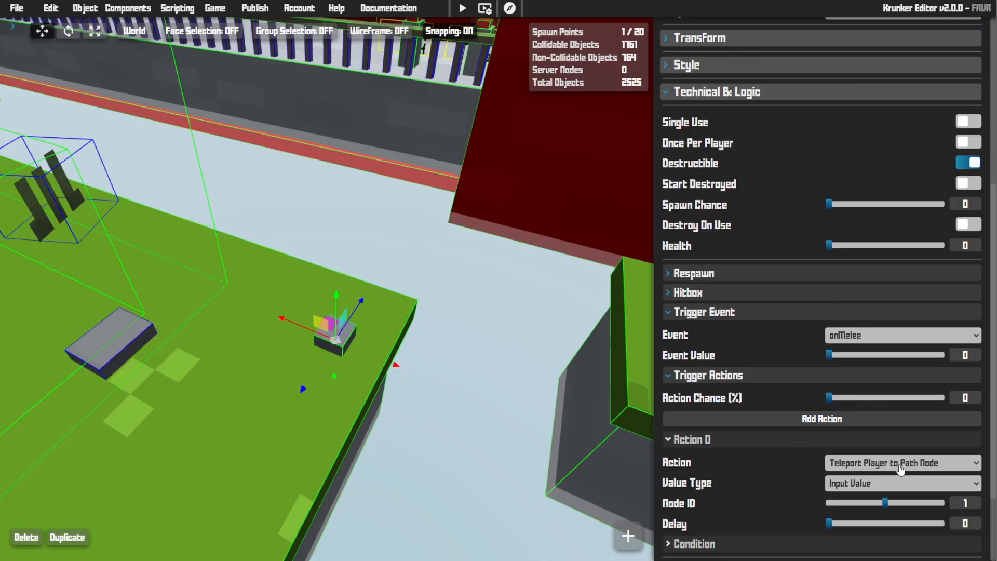
pyautogui.scroll(-2, 778, 452)
pyautogui.click(733, 442)
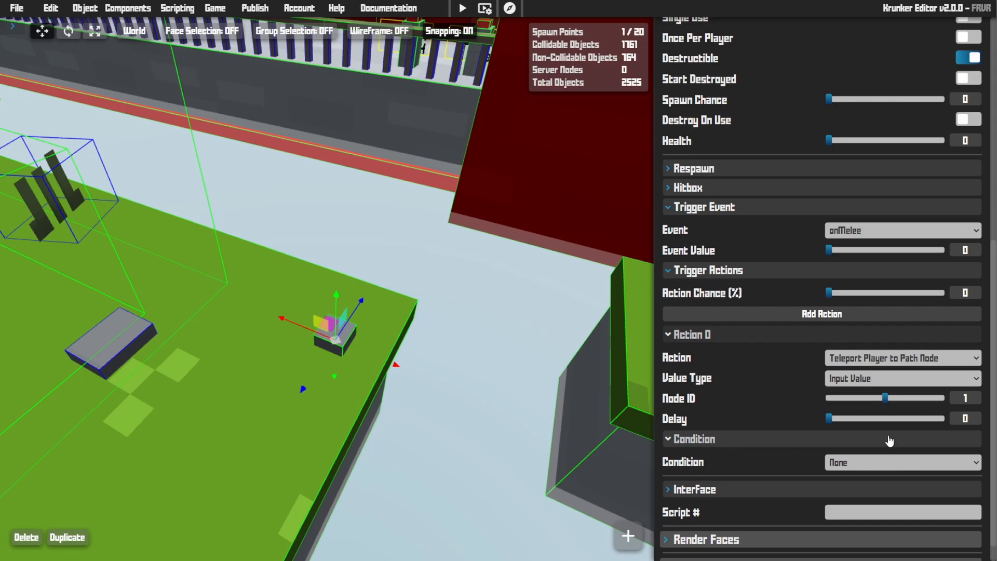
# - Examine the magenta path node marker near the red pedestal
pyautogui.moveTo(345, 318); pyautogui.dragTo(504, 234, button='right')
pyautogui.press('w')
pyautogui.press('w')
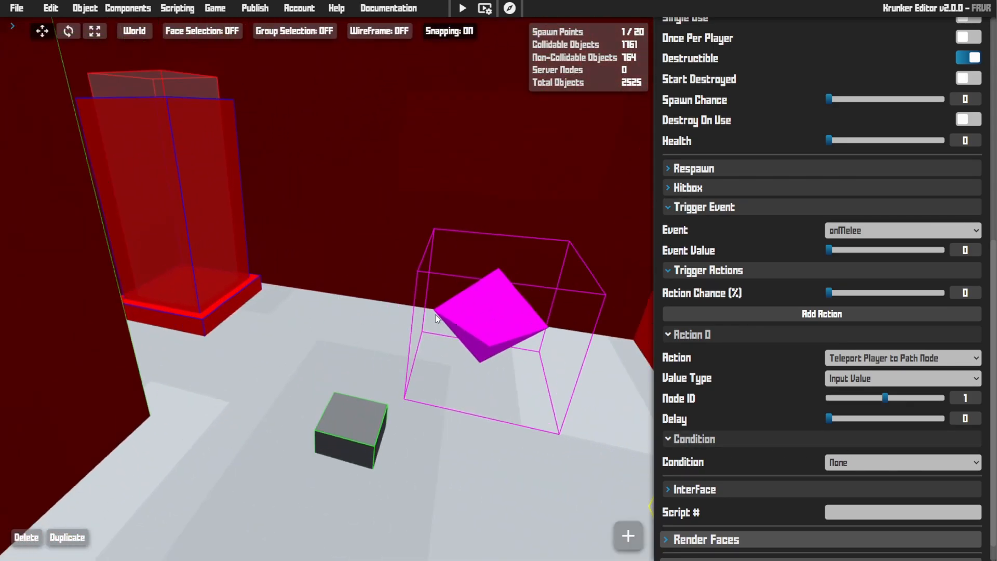
# - Inspect the magenta path node's Node Id and the teleport action of the small gray trigger block beside it
pyautogui.click(481, 323)
pyautogui.press('w')
pyautogui.moveTo(481, 322); pyautogui.dragTo(727, 296, button='right')
pyautogui.press('a')
pyautogui.moveTo(312, 291); pyautogui.dragTo(407, 309, button='right')
pyautogui.press('w')
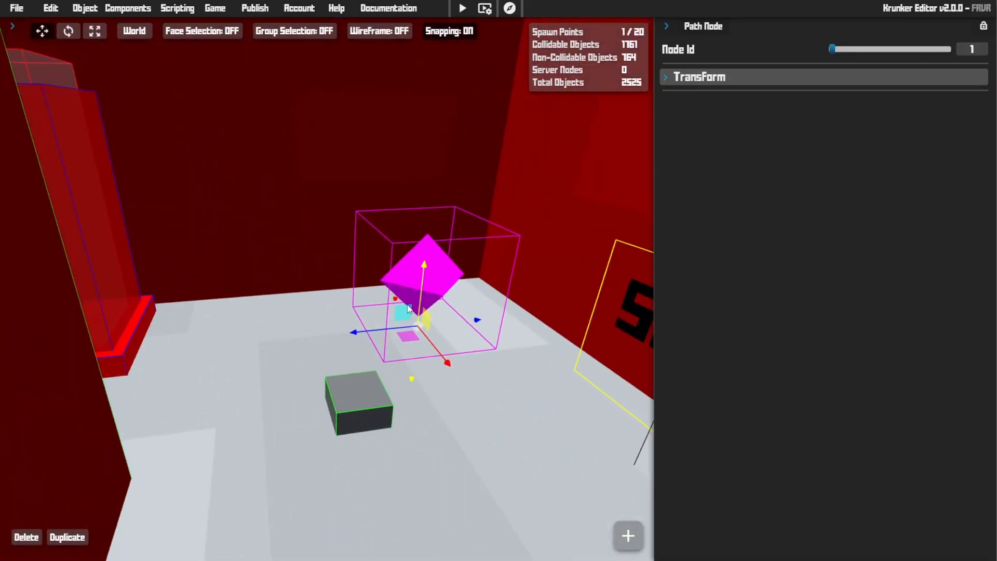
pyautogui.click(347, 393)
pyautogui.scroll(-7, 738, 393)
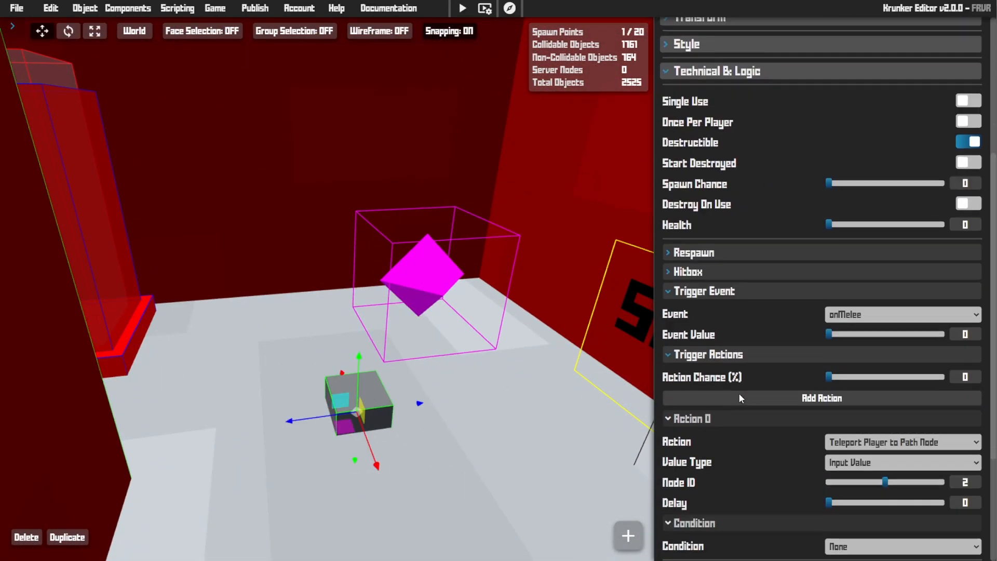
pyautogui.moveTo(379, 337); pyautogui.dragTo(515, 340, button='right')
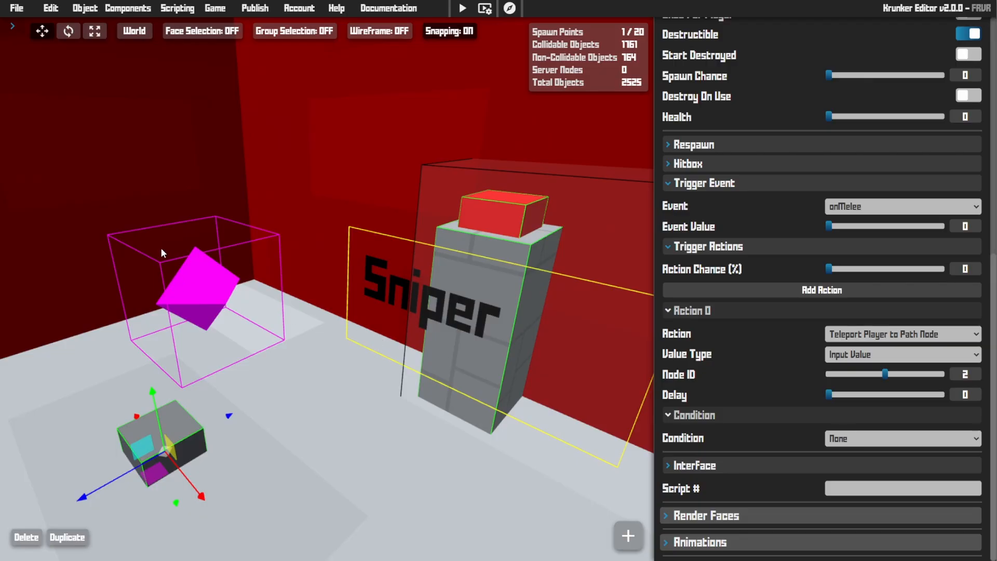
# - Select the red button on the Sniper pedestal and examine its trigger event and weapon action
pyautogui.moveTo(297, 296); pyautogui.dragTo(356, 294, button='right')
pyautogui.press('d')
pyautogui.press('a')
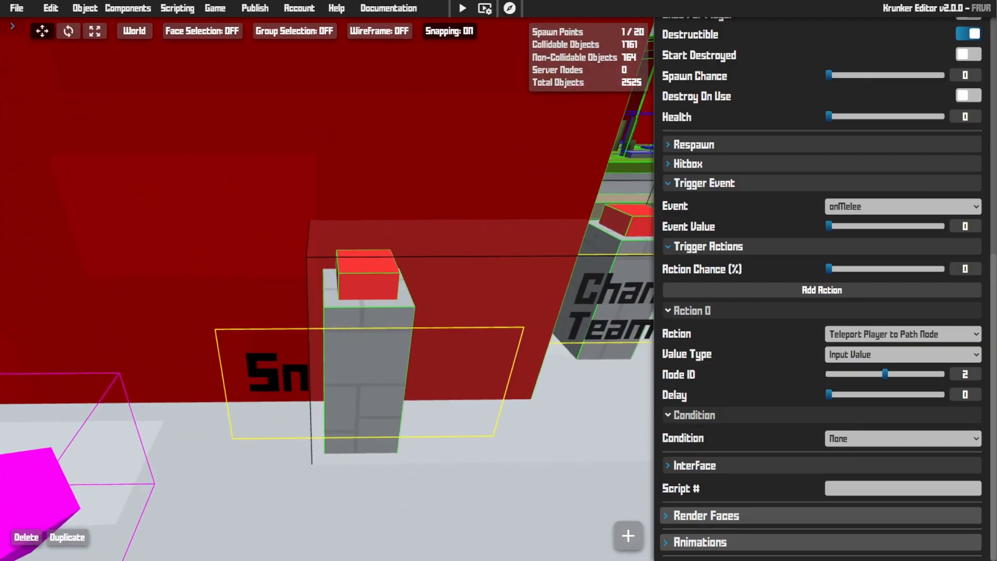
pyautogui.click(363, 273)
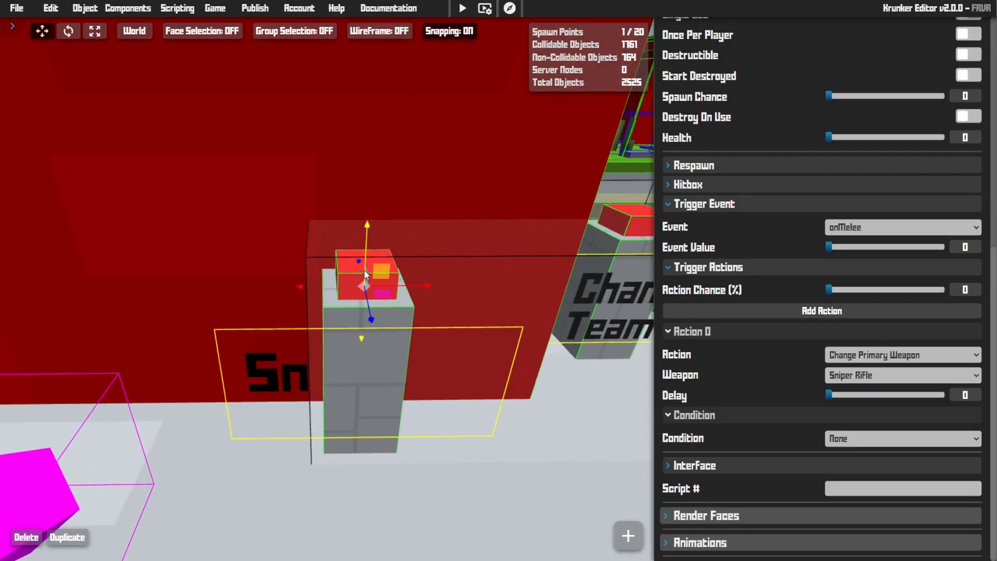
pyautogui.press('alt')
pyautogui.press('alt')
# - Examine the trigger settings of the red button on the Change Team pedestal and of the button on the neighbouring pedestal
pyautogui.moveTo(328, 289); pyautogui.dragTo(468, 260, button='right')
pyautogui.press('w')
pyautogui.click(355, 251)
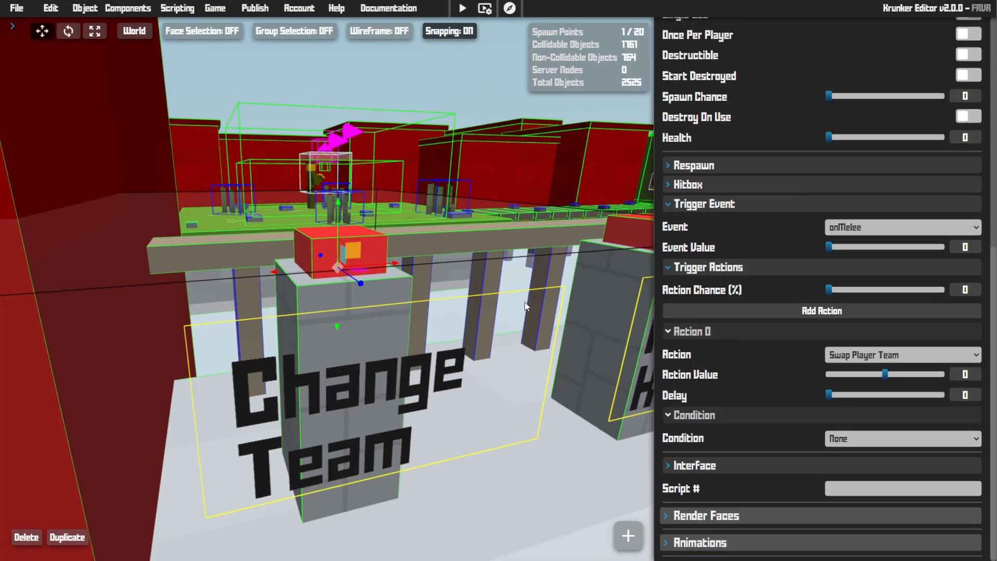
pyautogui.moveTo(528, 305); pyautogui.dragTo(597, 307, button='right')
pyautogui.click(483, 246)
# - Select the invisible gate cube at the Maze entrance and examine its Destructible, Respawn and Interface settings
pyautogui.press('w')
pyautogui.moveTo(479, 298)
pyautogui.mouseDown(button='right')
pyautogui.moveTo(512, 315)
pyautogui.moveTo(465, 292)
pyautogui.mouseUp(button='right')
pyautogui.click(347, 272)
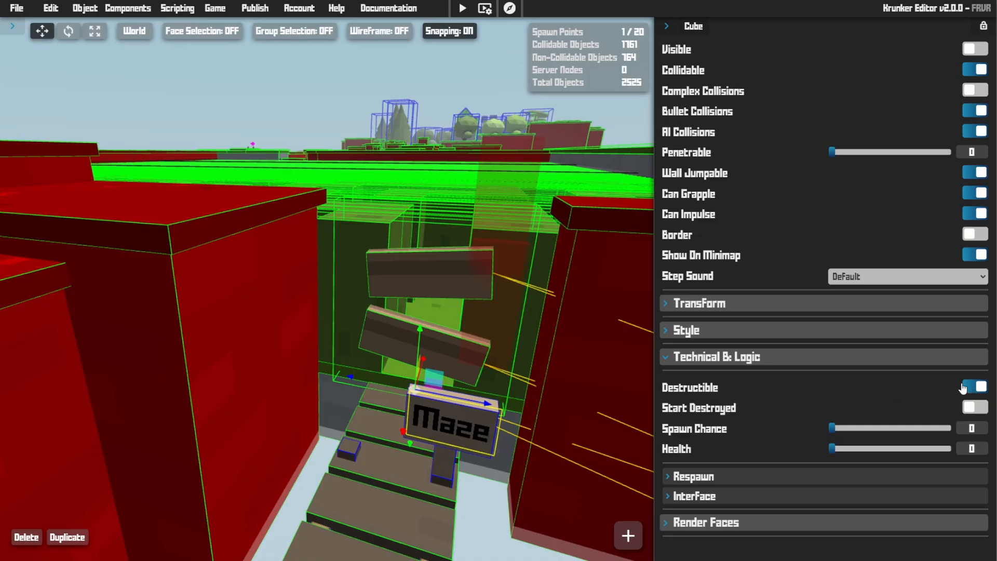
pyautogui.click(725, 476)
pyautogui.scroll(-1, 707, 480)
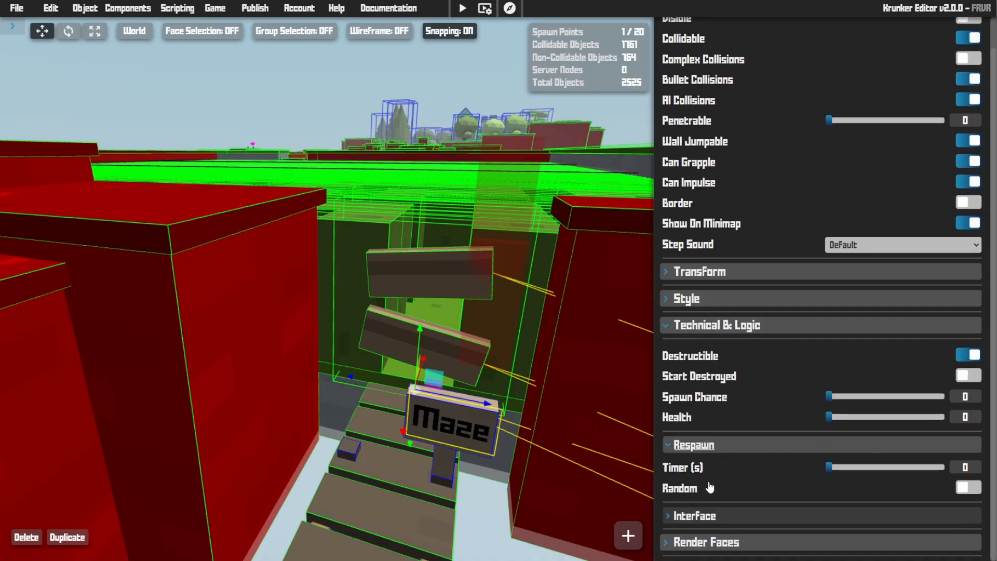
pyautogui.click(715, 515)
# - Select the red button on the Open Gate pedestal and examine its trigger event, Action 0 and Interface target
pyautogui.moveTo(327, 289)
pyautogui.mouseDown(button='right')
pyautogui.moveTo(330, 265)
pyautogui.moveTo(519, 291)
pyautogui.moveTo(530, 302)
pyautogui.moveTo(327, 288)
pyautogui.mouseUp(button='right')
pyautogui.press('w')
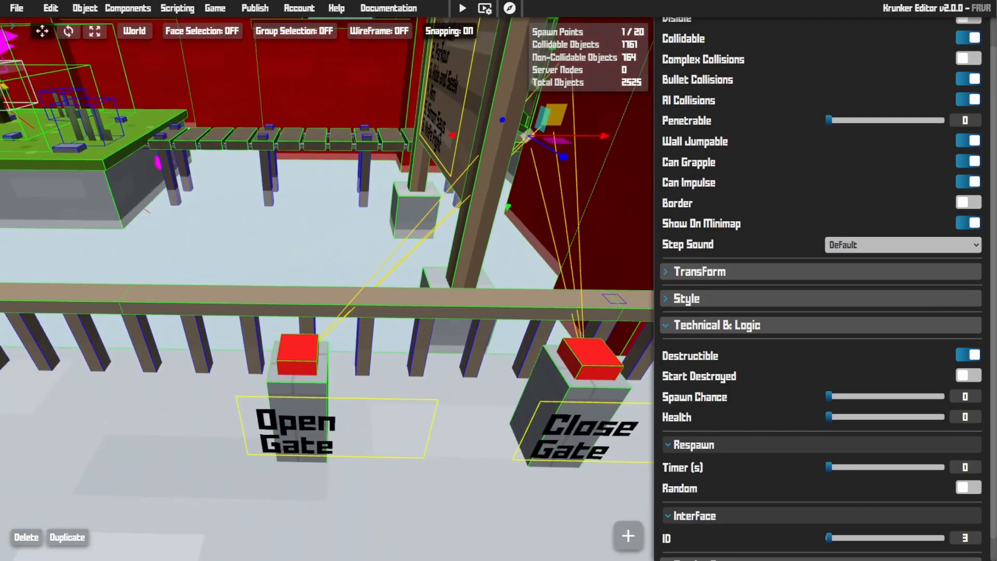
pyautogui.click(300, 351)
pyautogui.scroll(-8, 771, 364)
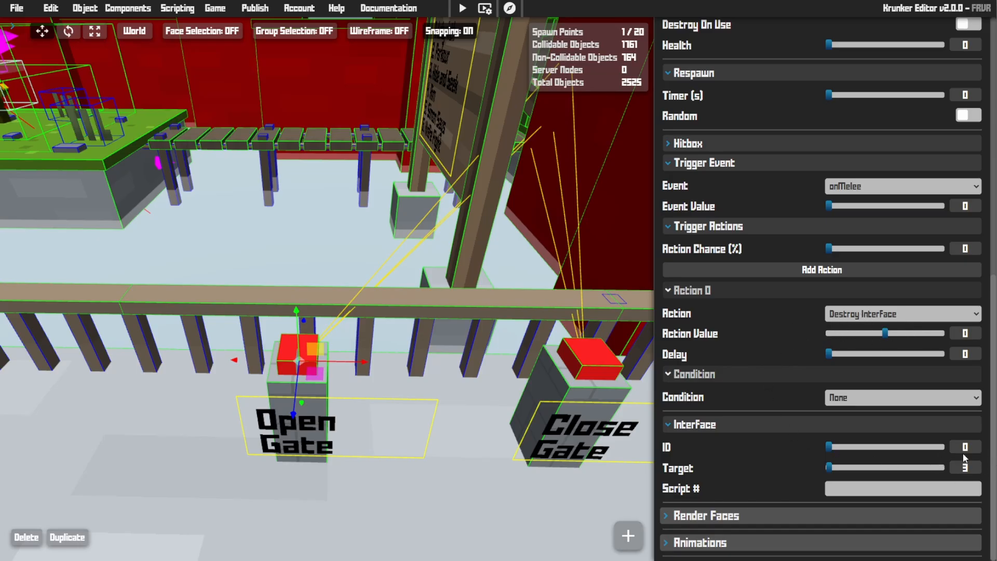
# - Survey the Aim area, then select the gate cube at its entrance and examine its logic and Interface settings
pyautogui.click(529, 114)
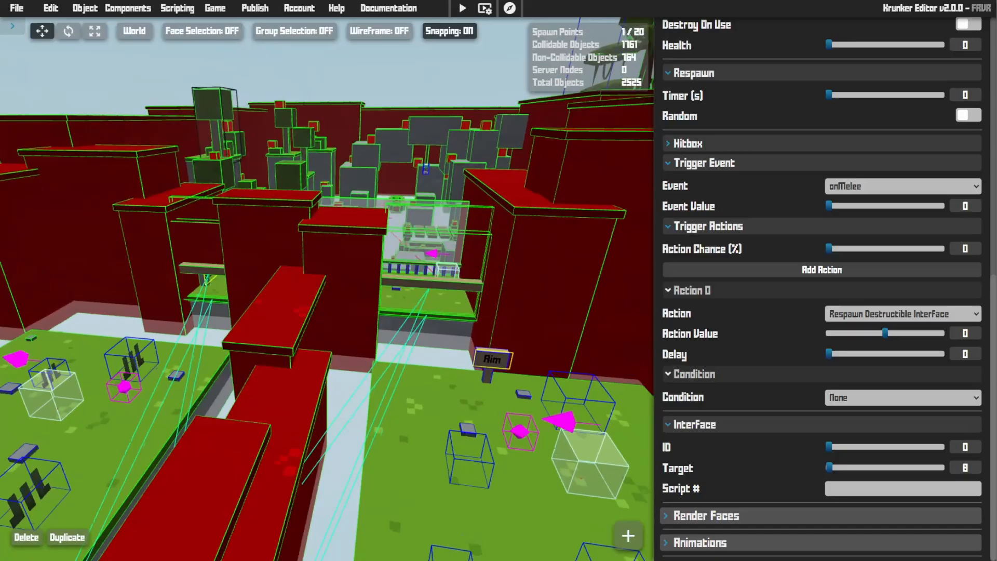
pyautogui.press('w')
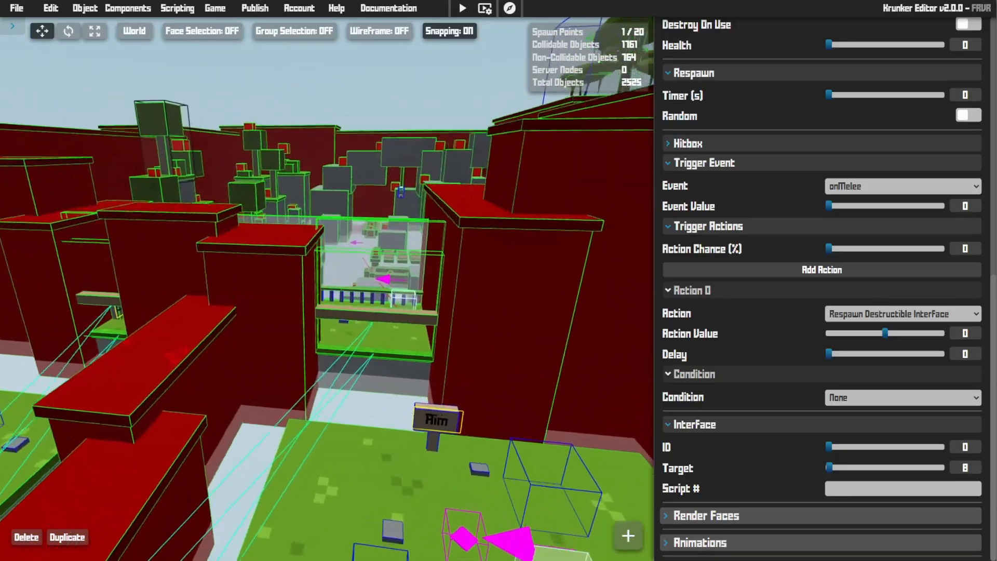
pyautogui.press('w')
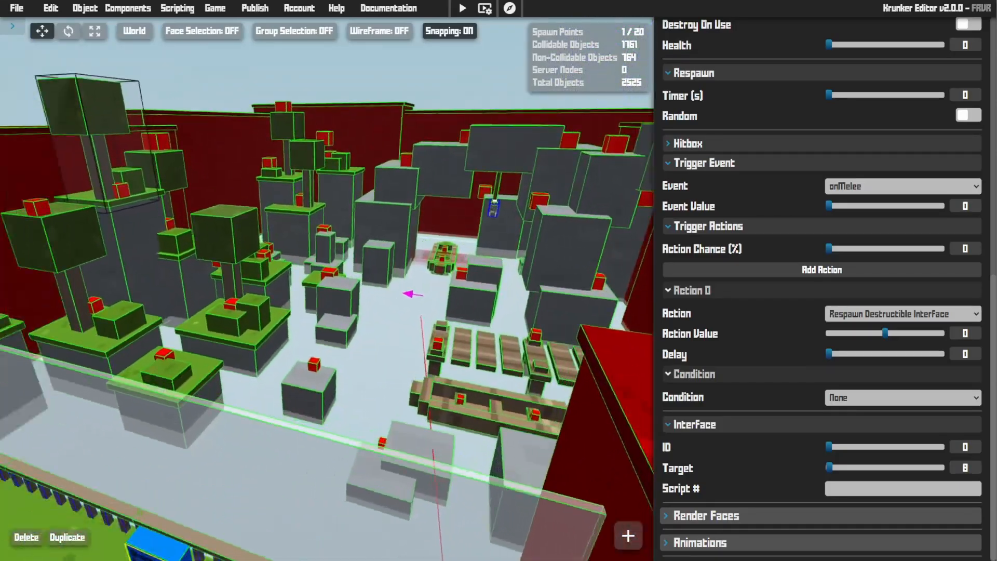
pyautogui.press('s')
pyautogui.press('s')
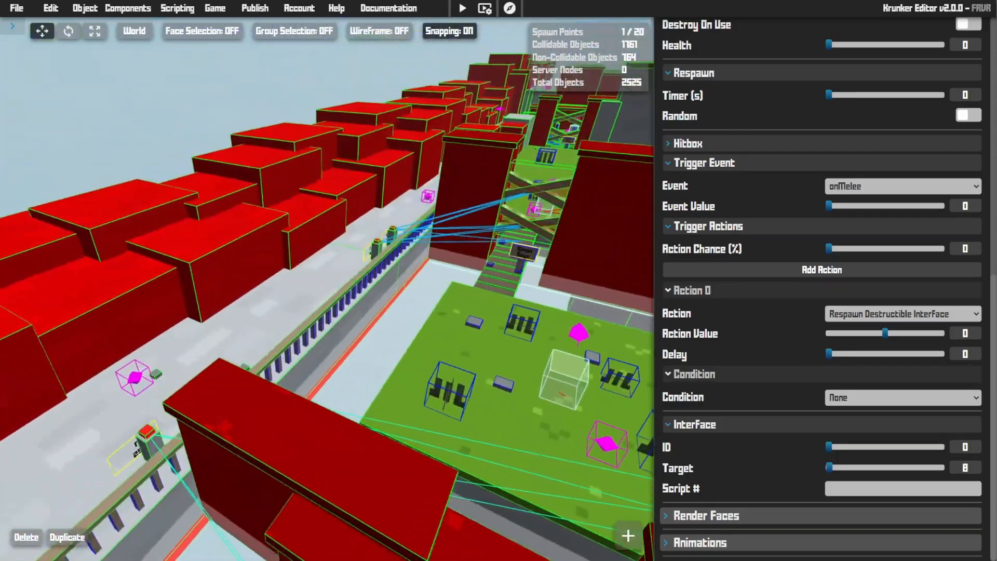
pyautogui.press('w')
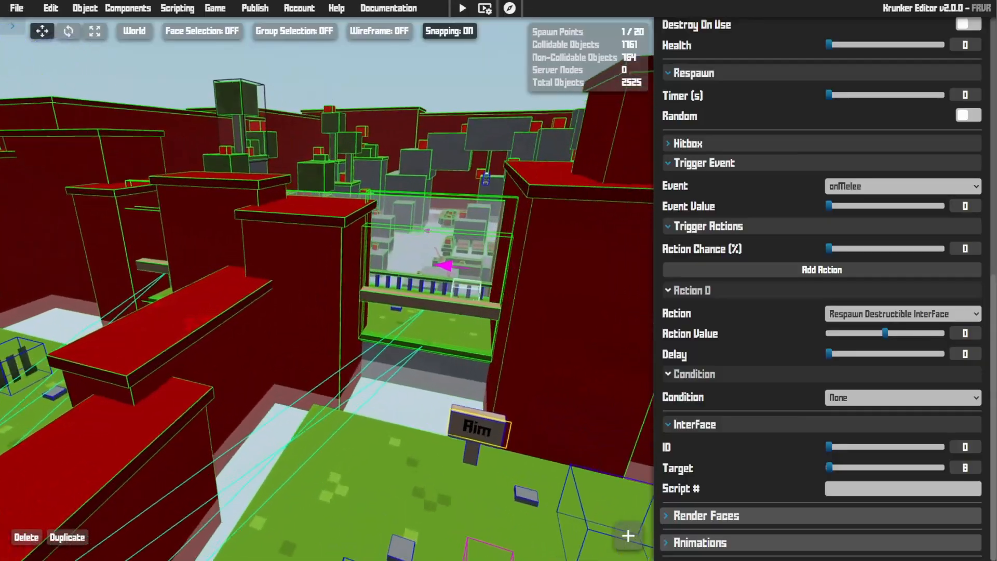
pyautogui.click(374, 332)
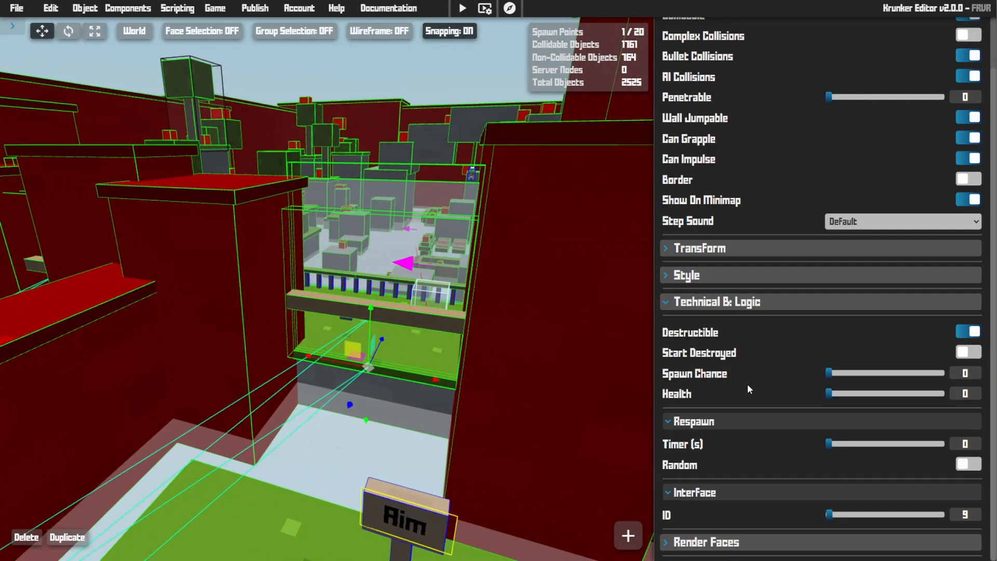
# - Select the trigger volume at the Aim entrance and examine its general properties, trigger event and weapon action
pyautogui.press('w')
pyautogui.click(441, 160)
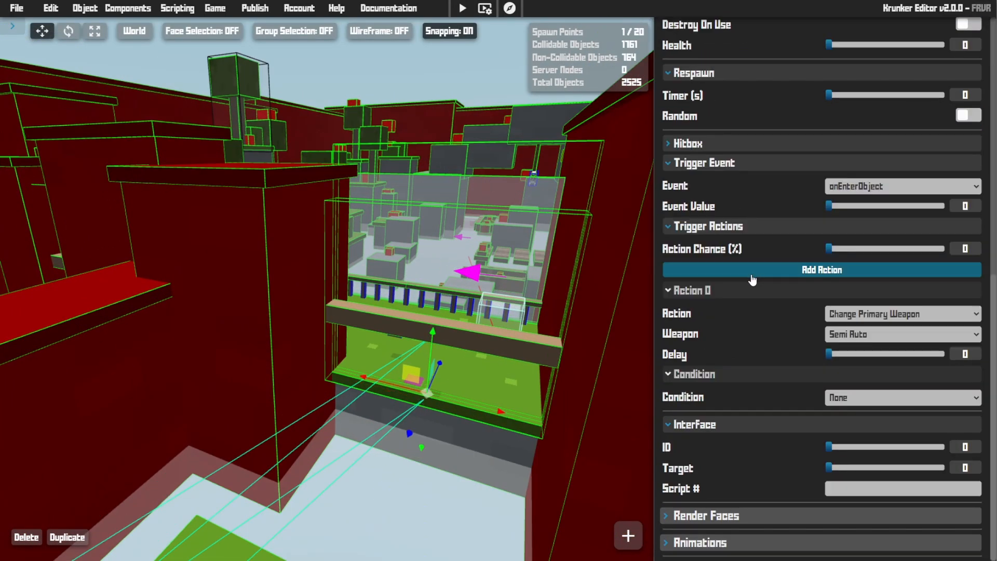
pyautogui.scroll(9, 740, 278)
pyautogui.scroll(-1, 764, 287)
pyautogui.scroll(2, 769, 291)
pyautogui.scroll(-9, 774, 299)
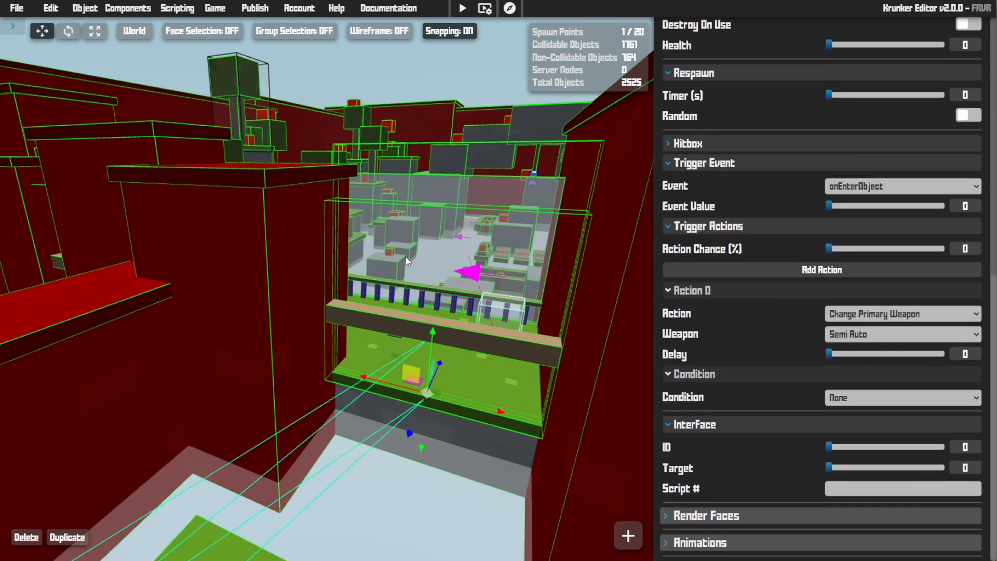
pyautogui.scroll(9, 762, 260)
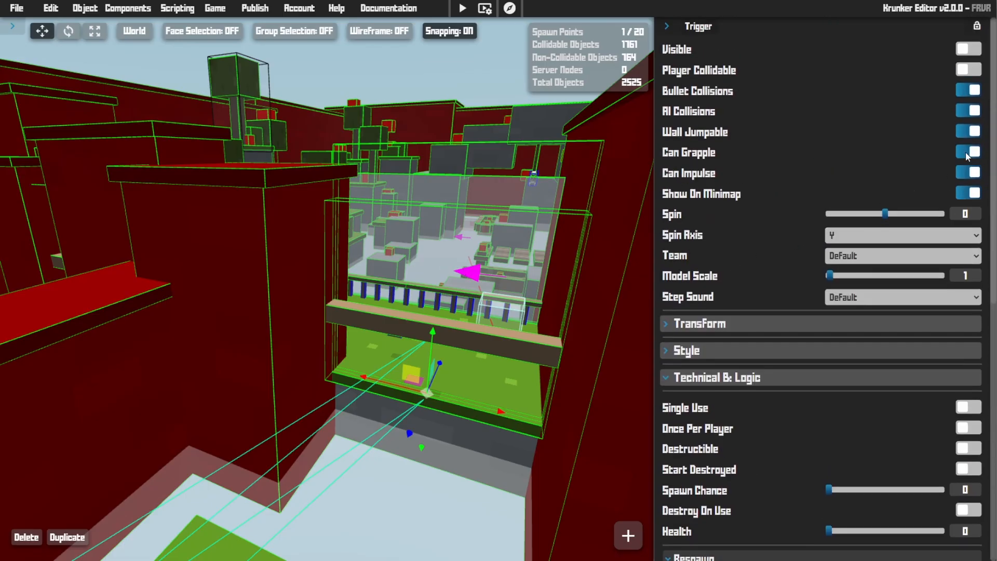
pyautogui.scroll(-9, 759, 178)
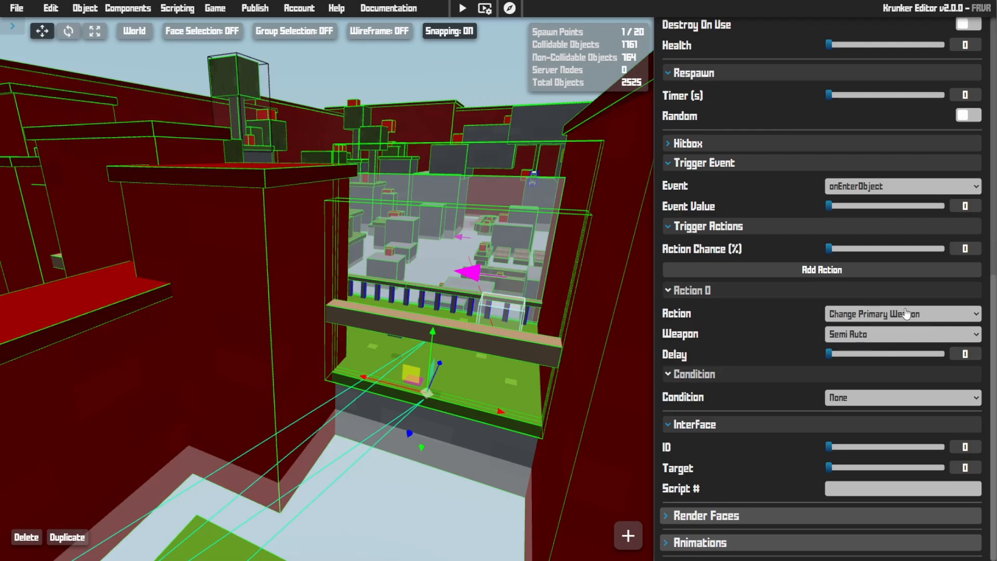
# - Examine the event and Action 0 of the loadout-clearing trigger in the Aim entrance passage
pyautogui.moveTo(460, 325); pyautogui.dragTo(440, 290, button='right')
pyautogui.press('w')
pyautogui.press('w')
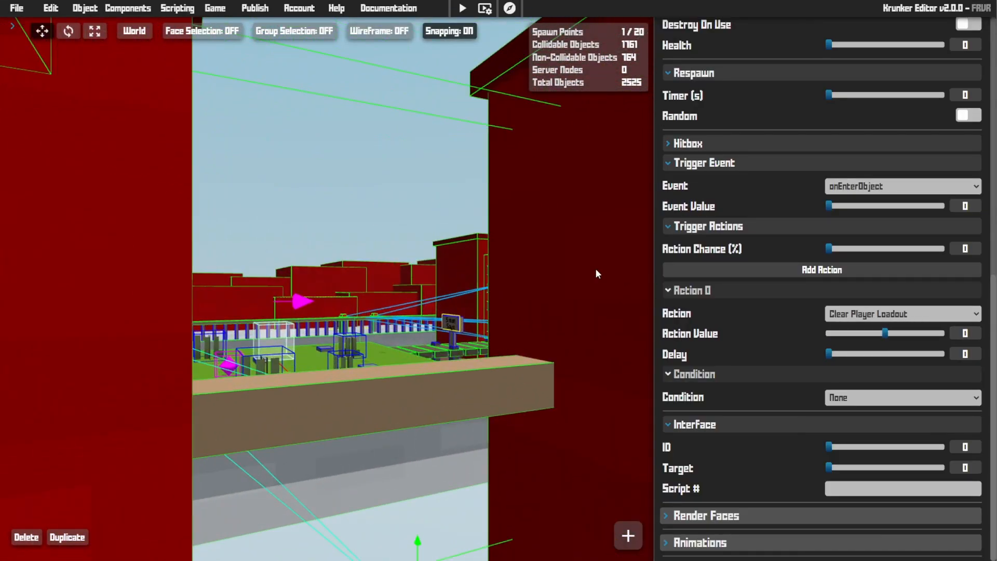
pyautogui.press('w')
# - Examine the blue "Shoot this to start" block's health, respawn timer, trigger event and Interface target
pyautogui.moveTo(595, 293); pyautogui.dragTo(642, 314, button='right')
pyautogui.moveTo(461, 291); pyautogui.dragTo(626, 291, button='right')
pyautogui.press('w')
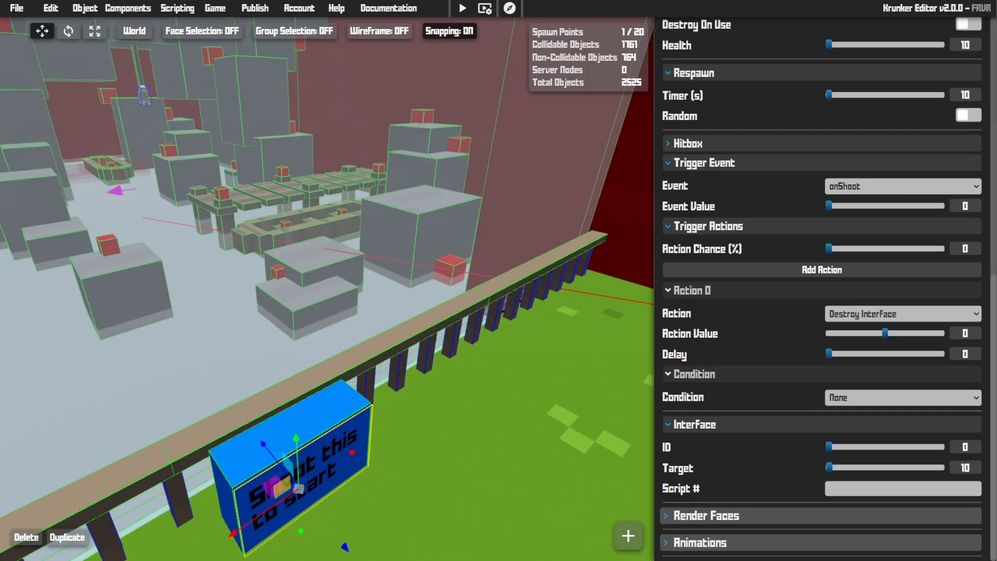
# - Select the transparent barrier in front of the Aim range and examine its Destructible, Respawn and Interface settings
pyautogui.moveTo(499, 291); pyautogui.dragTo(624, 257, button='right')
pyautogui.press('w')
pyautogui.press('s')
pyautogui.click(312, 353)
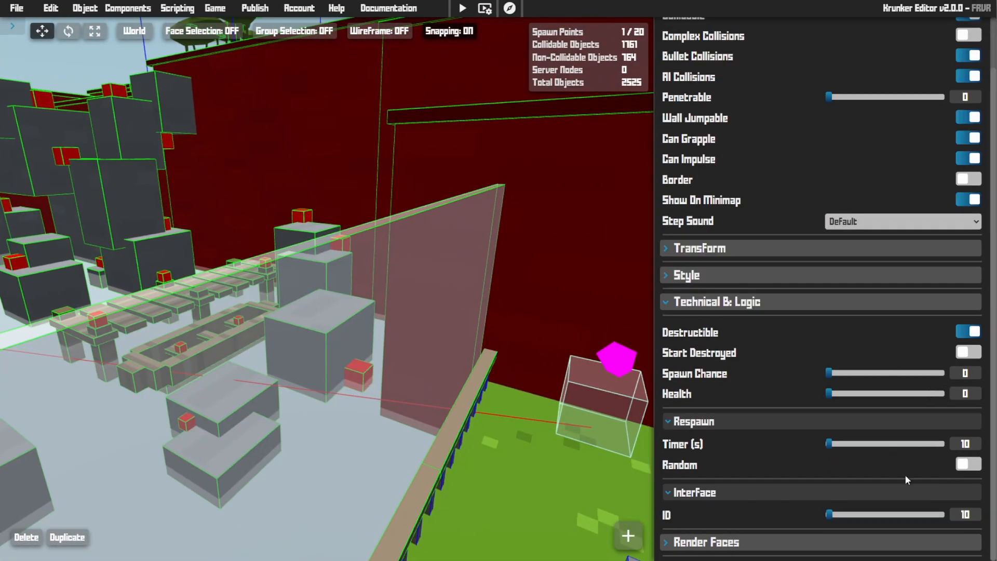
pyautogui.moveTo(340, 323); pyautogui.dragTo(114, 339, button='right')
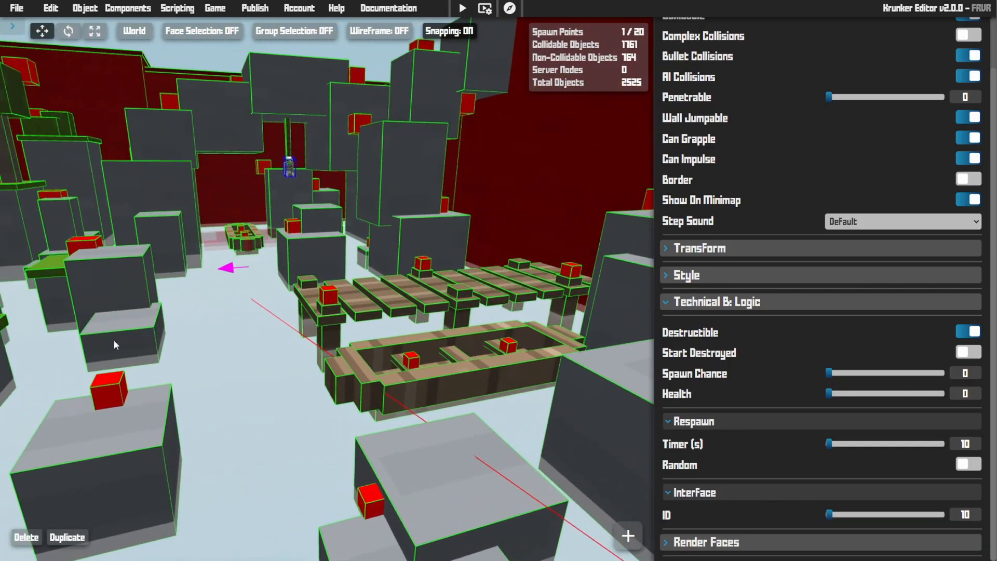
# - Select a red target cube in the Aim range and examine its health, respawn, onShoot event and score action settings
pyautogui.click(117, 388)
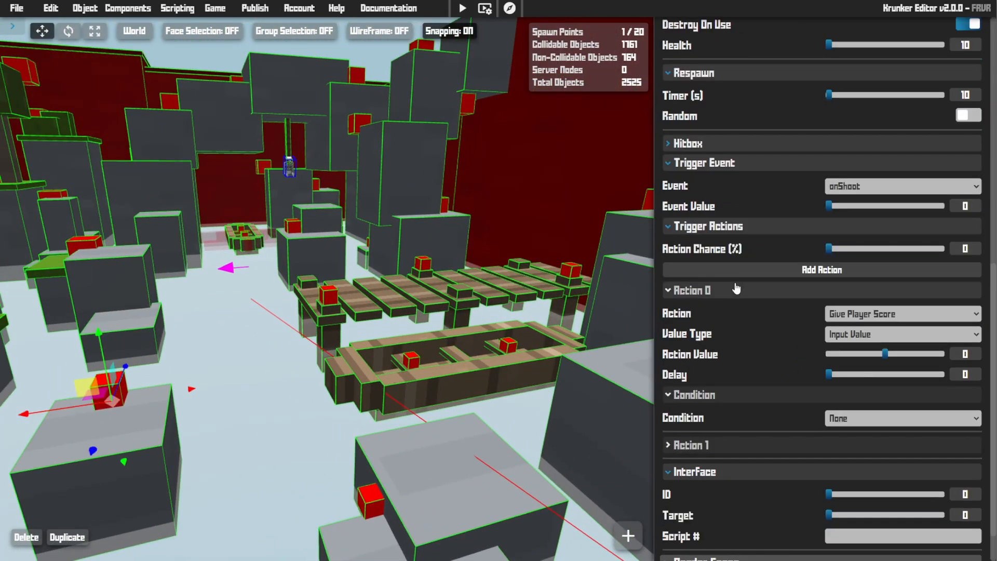
pyautogui.scroll(4, 737, 289)
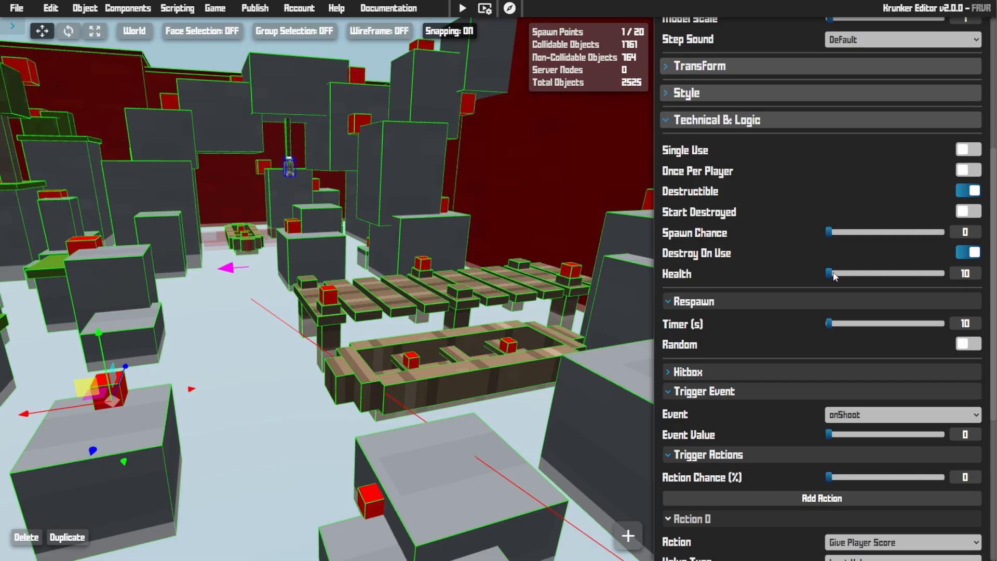
pyautogui.moveTo(332, 291); pyautogui.dragTo(209, 318, button='right')
pyautogui.press('w')
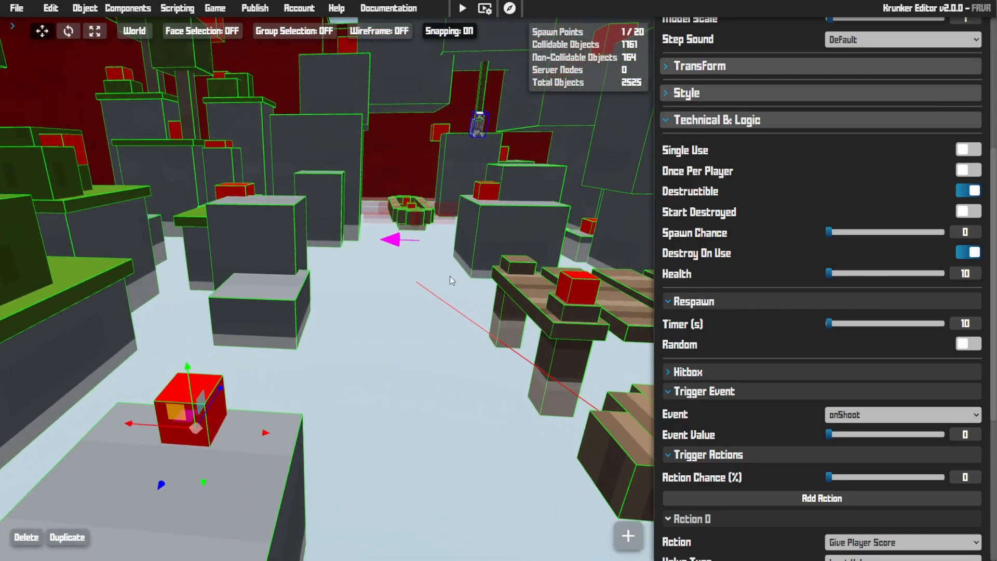
pyautogui.moveTo(450, 275); pyautogui.dragTo(453, 275, button='right')
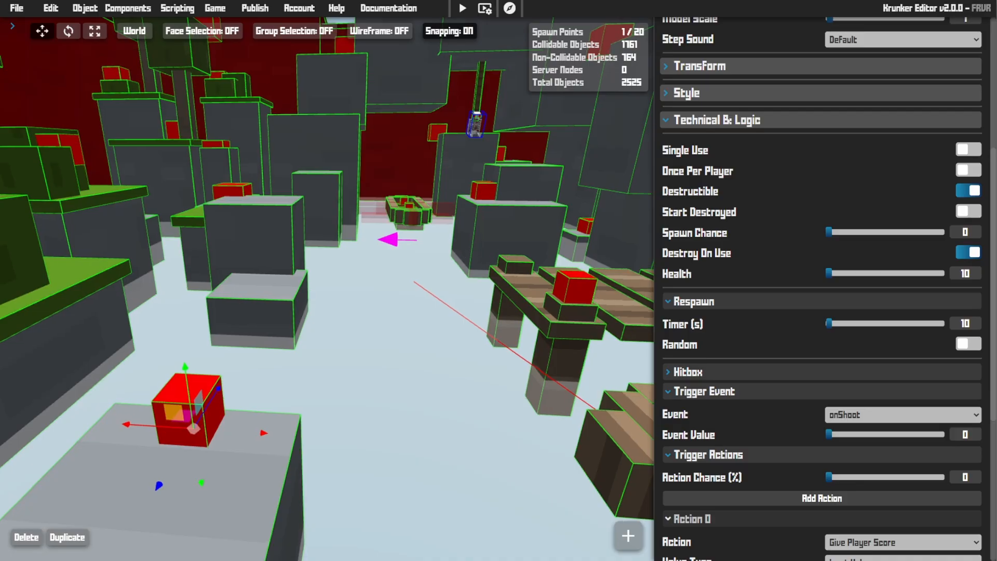
pyautogui.scroll(-1, 779, 371)
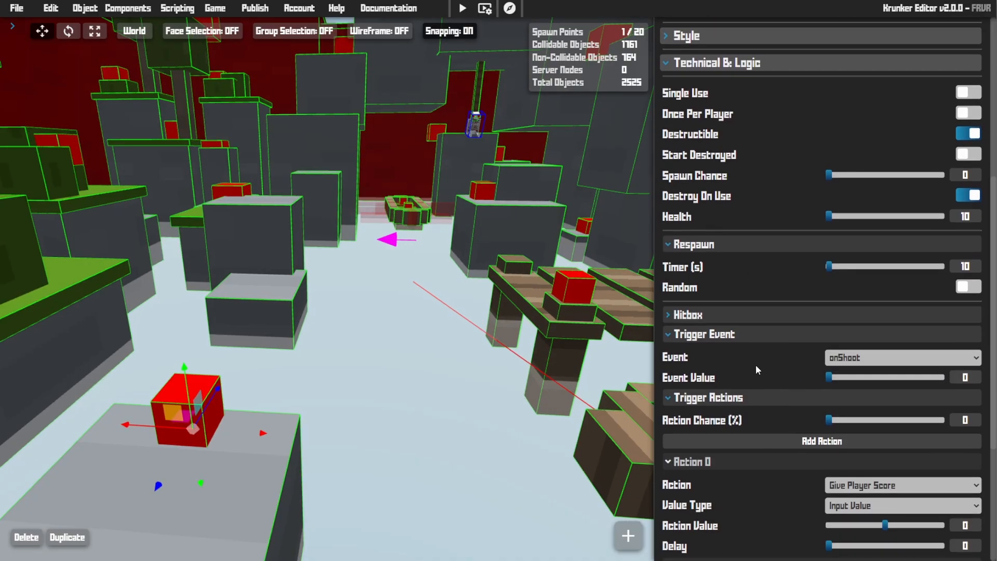
pyautogui.scroll(6, 748, 368)
pyautogui.scroll(-5, 747, 367)
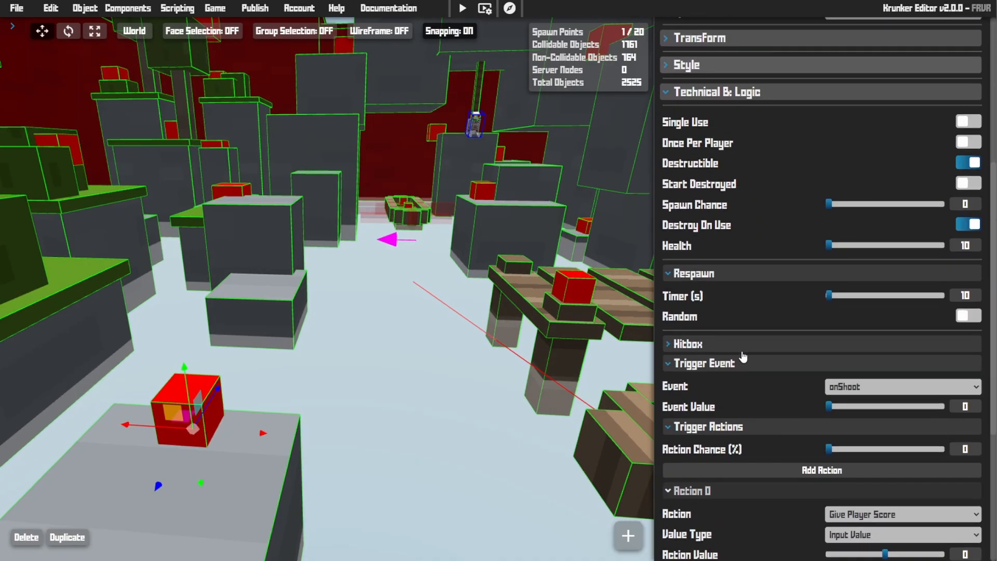
pyautogui.scroll(-3, 743, 356)
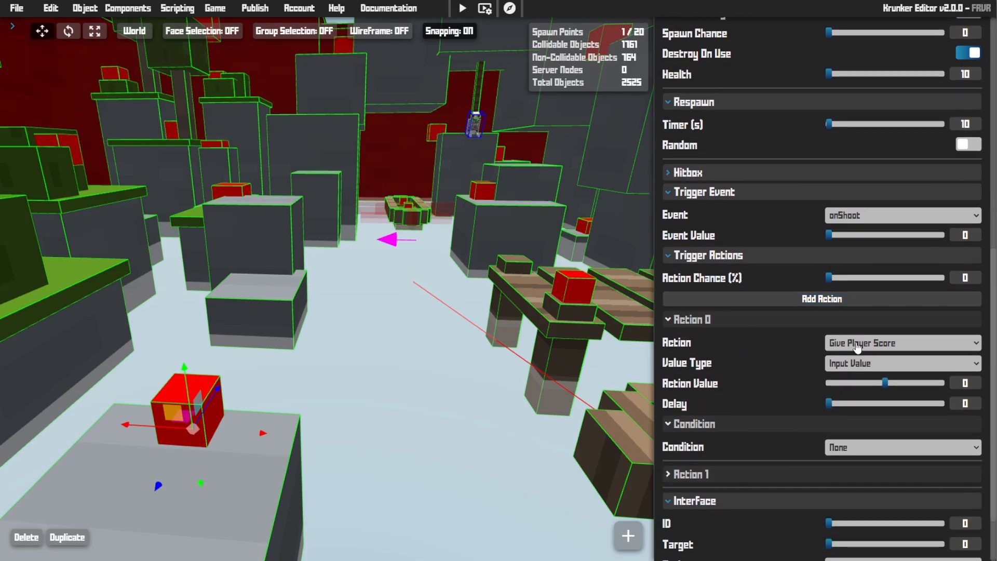
pyautogui.scroll(-1, 858, 347)
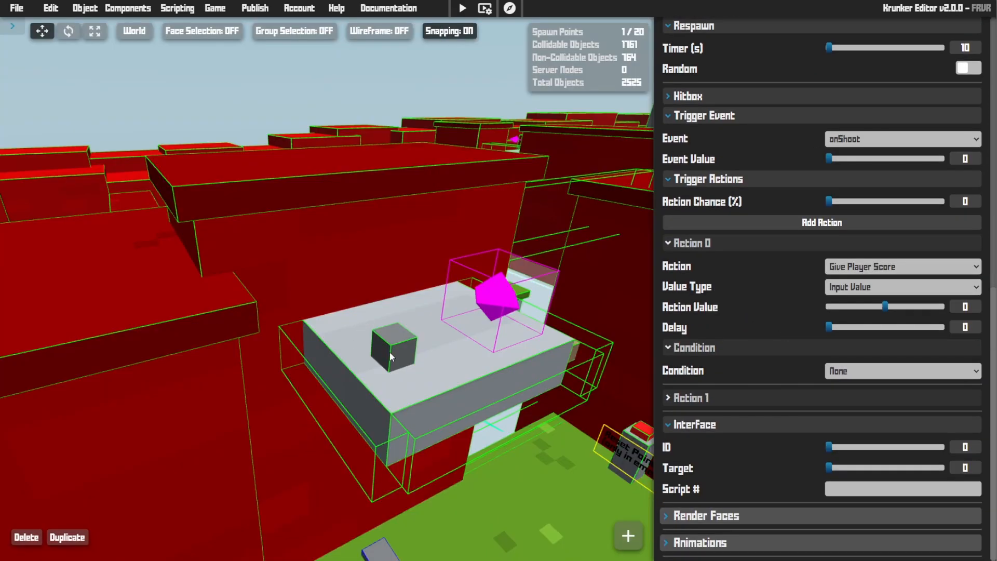
# - Examine the trigger settings of the gray block on the raised platform and of the Reset Points pedestal's red button
pyautogui.click(391, 357)
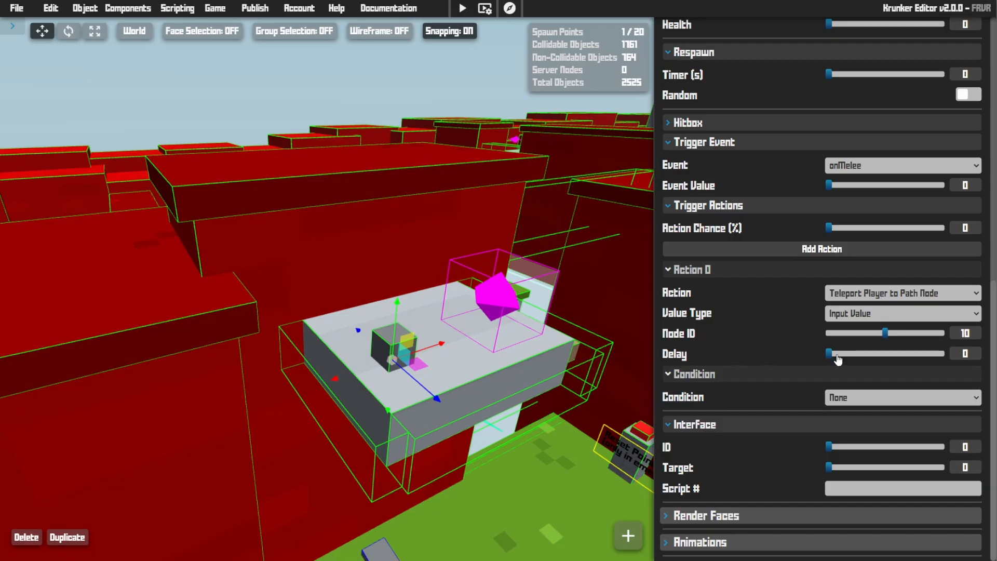
pyautogui.press('w')
pyautogui.moveTo(426, 237)
pyautogui.mouseDown(button='right')
pyautogui.moveTo(488, 280)
pyautogui.moveTo(426, 238)
pyautogui.mouseUp(button='right')
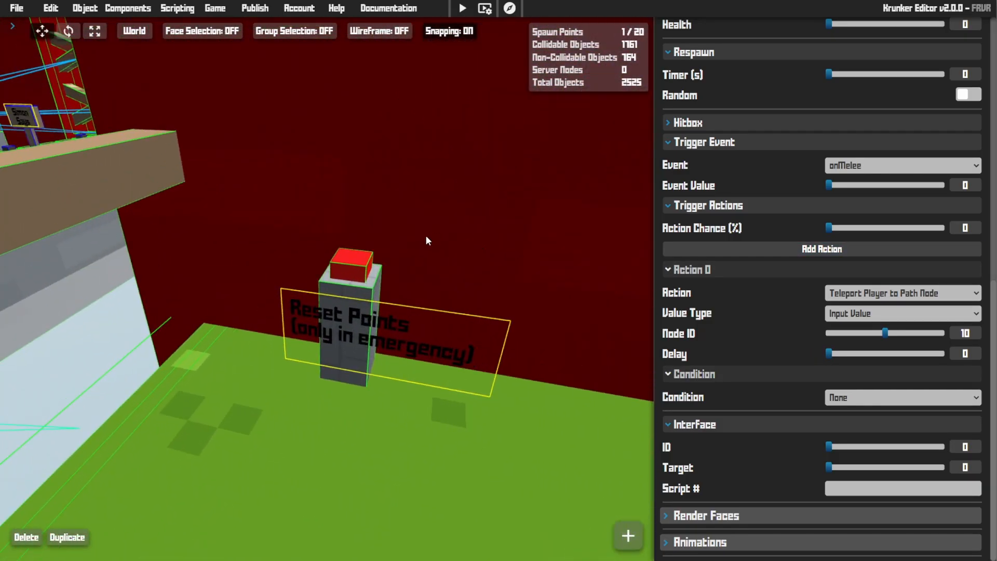
pyautogui.click(361, 266)
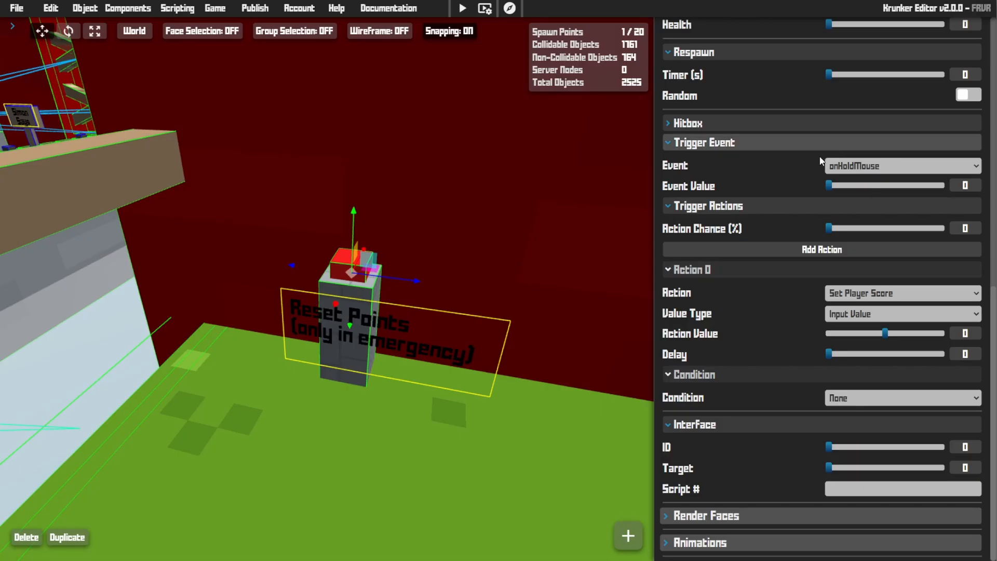
# - Examine the red button on the numbered pedestals and the technical and respawn settings of the Pvp Zone
pyautogui.press('w')
pyautogui.moveTo(497, 234)
pyautogui.mouseDown(button='right')
pyautogui.moveTo(571, 239)
pyautogui.moveTo(497, 233)
pyautogui.mouseUp(button='right')
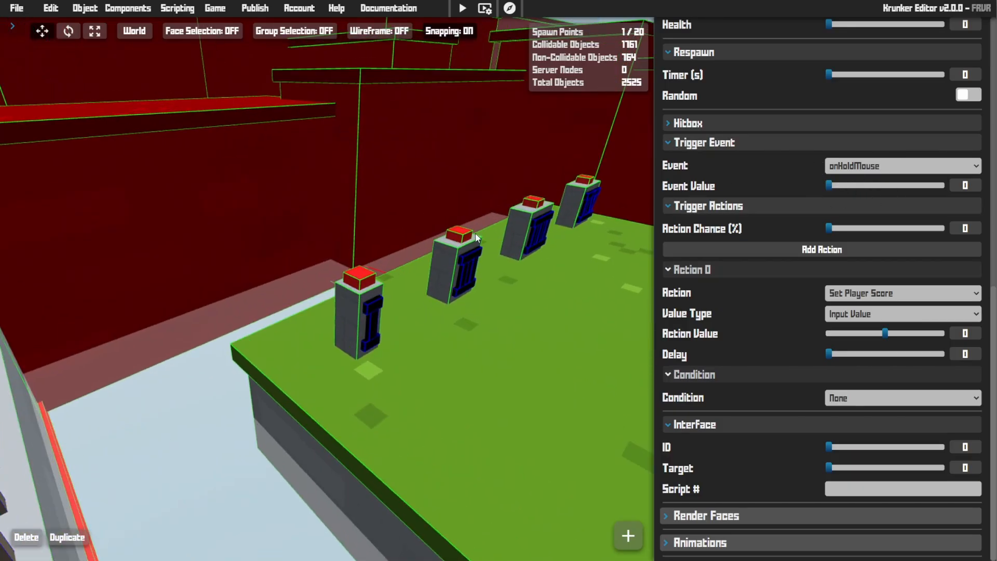
pyautogui.click(370, 279)
pyautogui.moveTo(370, 279); pyautogui.dragTo(232, 314, button='right')
pyautogui.press('w')
pyautogui.press('w')
pyautogui.press('w')
pyautogui.press('s')
pyautogui.click(327, 218)
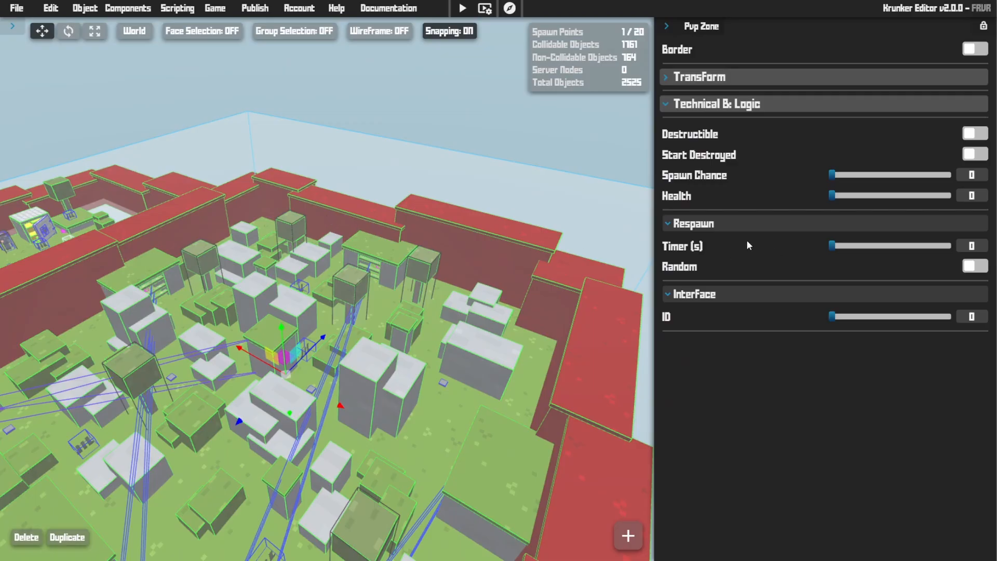
pyautogui.moveTo(386, 167)
pyautogui.mouseDown(button='right')
pyautogui.moveTo(342, 223)
pyautogui.moveTo(265, 270)
pyautogui.moveTo(252, 268)
pyautogui.moveTo(332, 224)
pyautogui.moveTo(387, 172)
pyautogui.mouseUp(button='right')
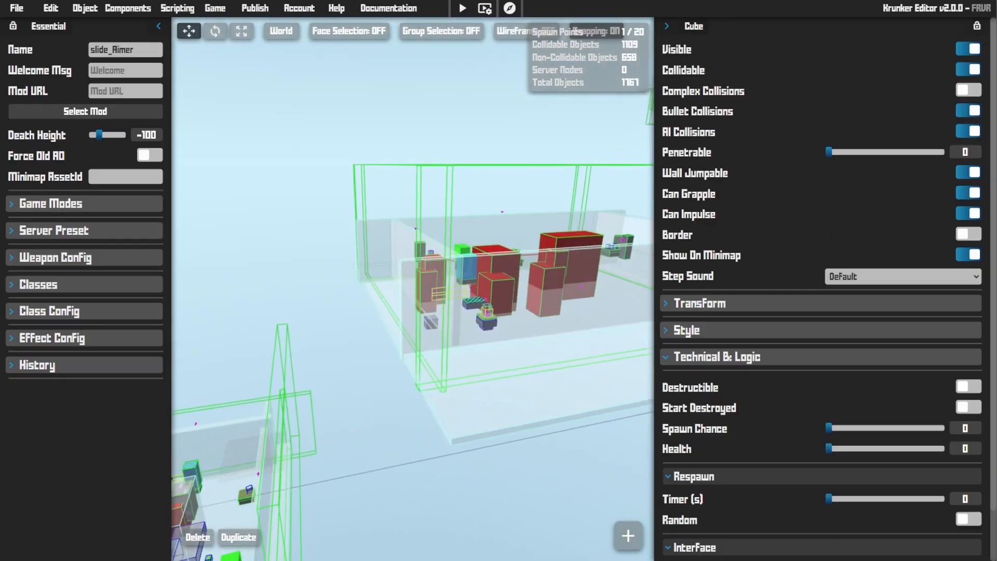
# - Survey the gates, cages, checkered blocks and platforms throughout the slide_Aimer map
pyautogui.press('w')
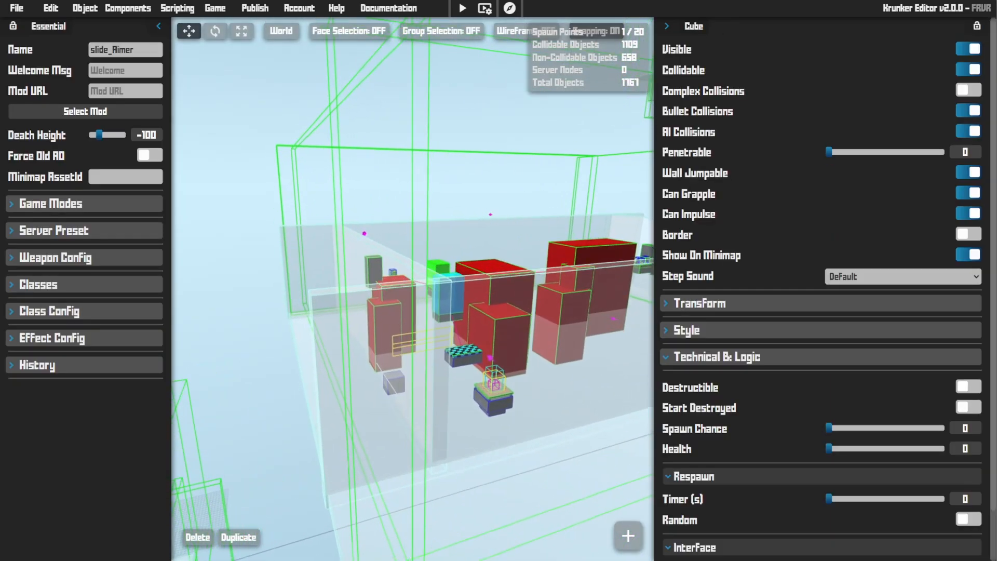
pyautogui.press('w')
pyautogui.click(158, 26)
pyautogui.press('w')
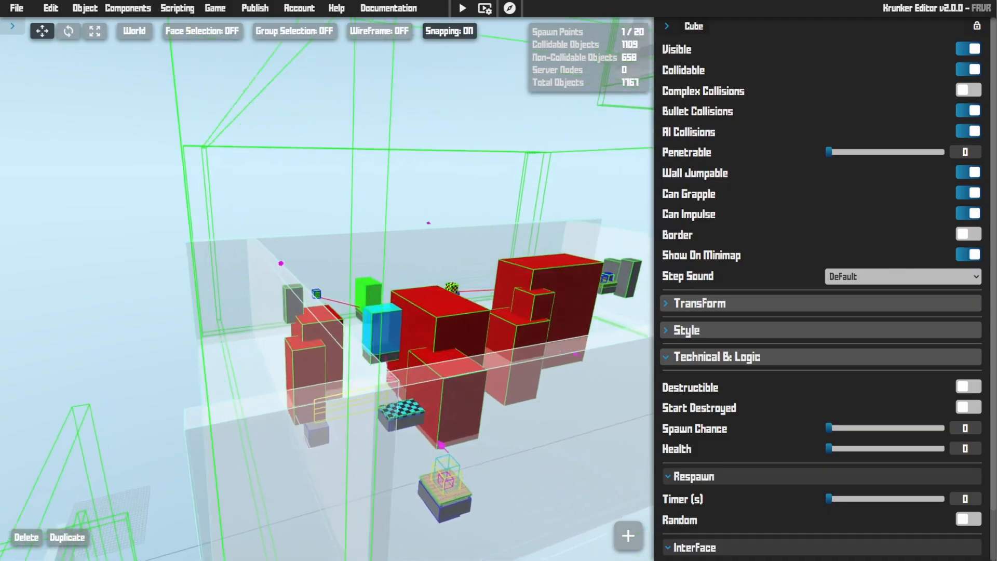
pyautogui.press('w')
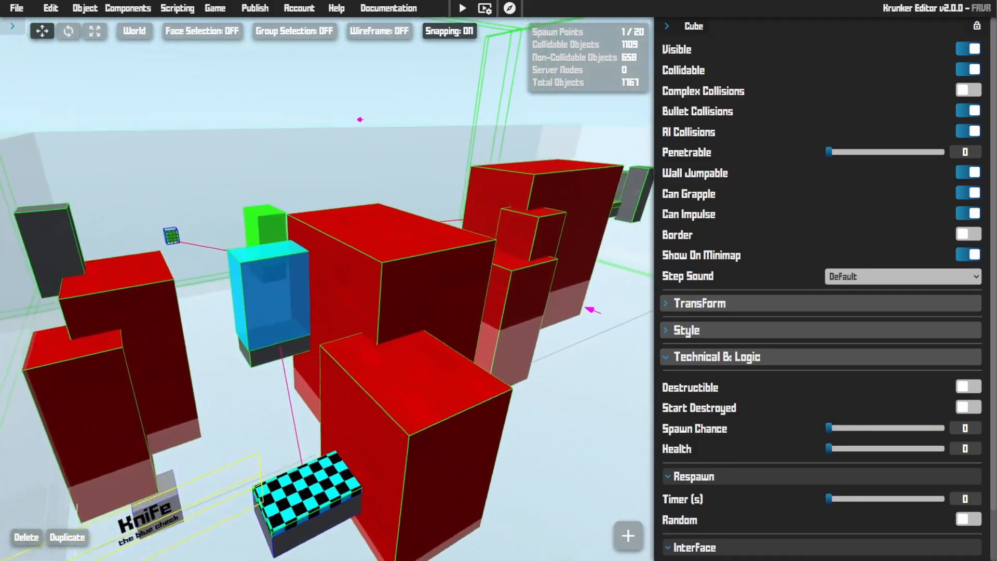
pyautogui.press('w')
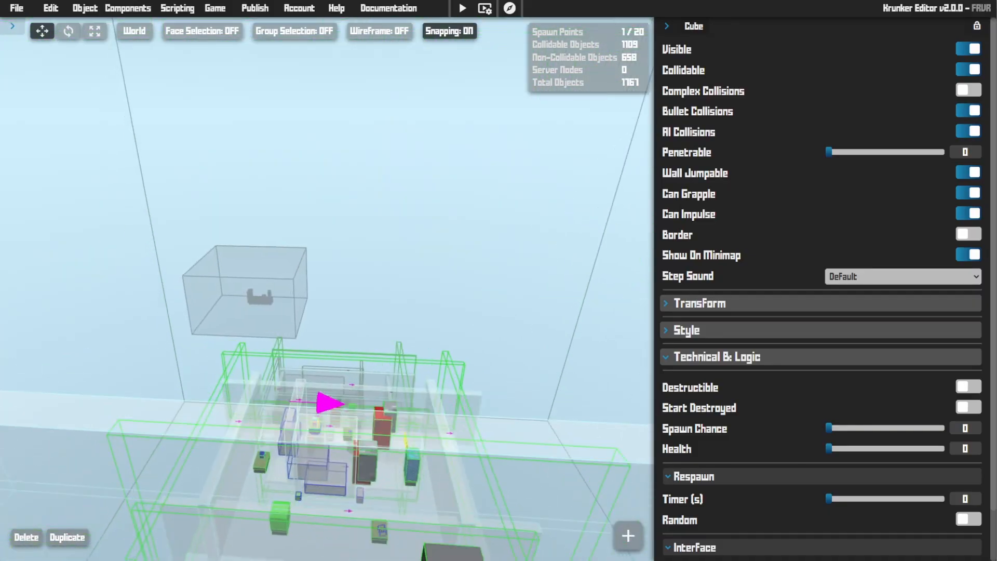
pyautogui.press('w')
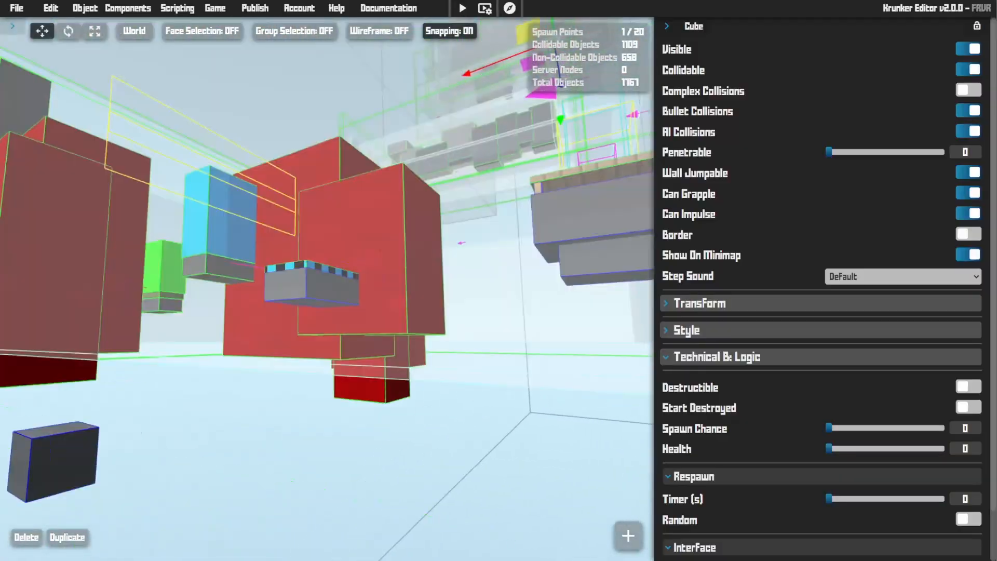
pyautogui.press('w')
pyautogui.press('w')
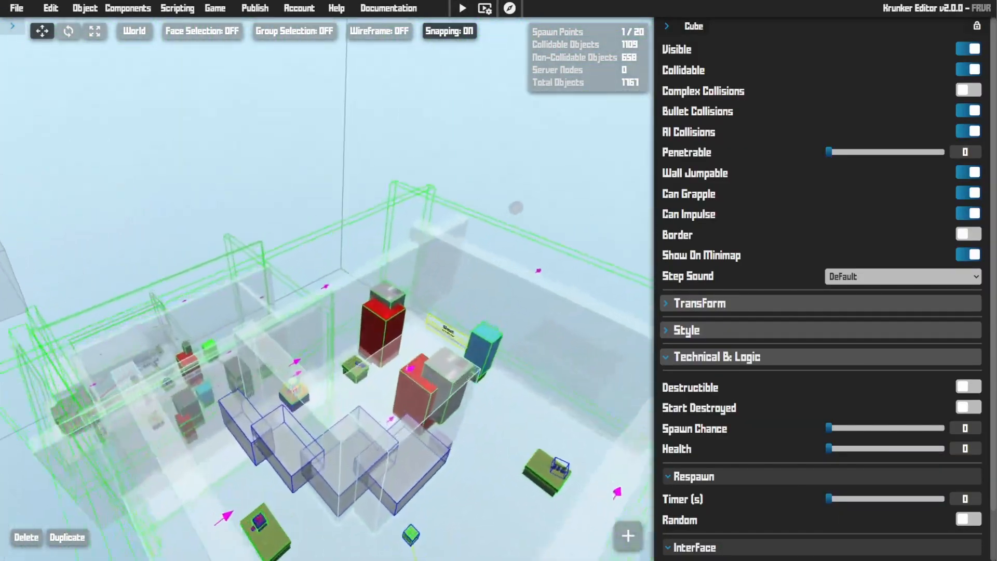
pyautogui.press('w')
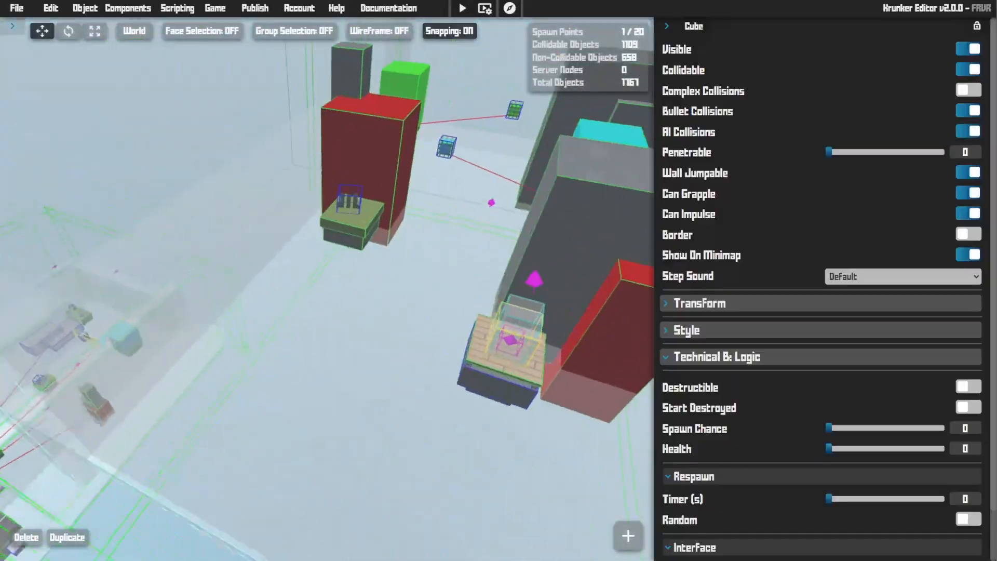
# - Select the blue caged trigger and examine its onShoot event, Destroy Interface action and Interface target
pyautogui.press('w')
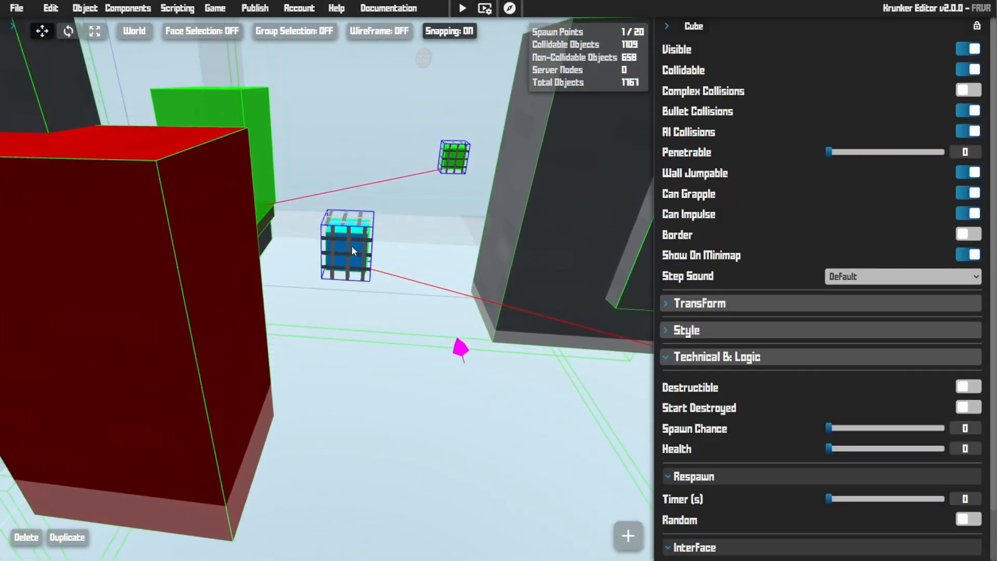
pyautogui.click(360, 246)
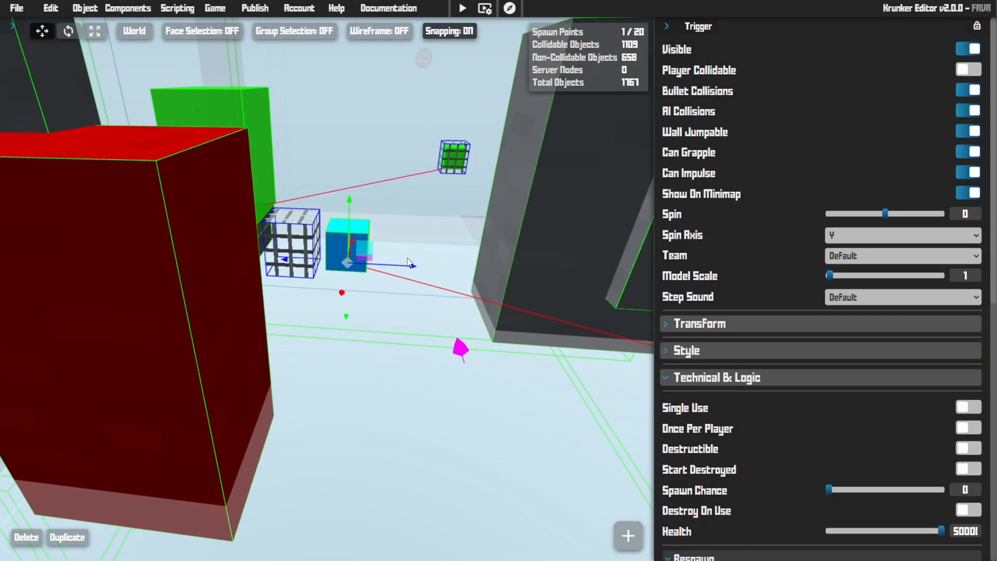
pyautogui.scroll(-5, 800, 347)
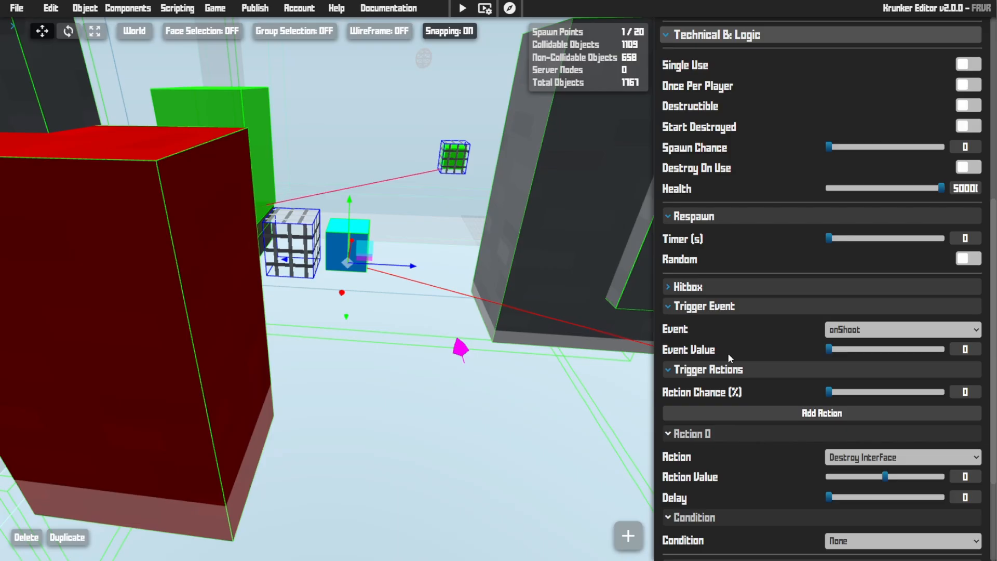
pyautogui.scroll(-1, 728, 354)
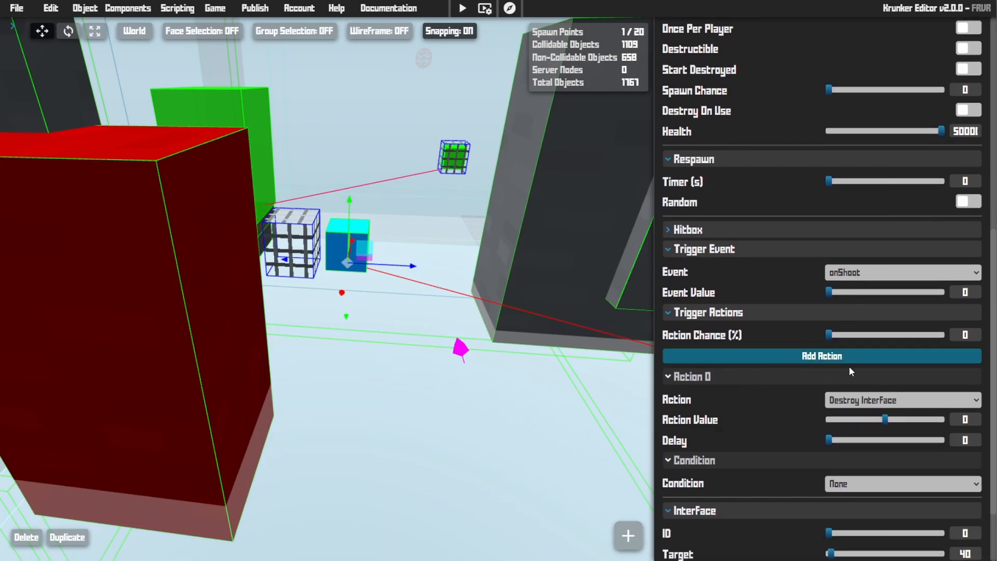
pyautogui.scroll(-1, 846, 403)
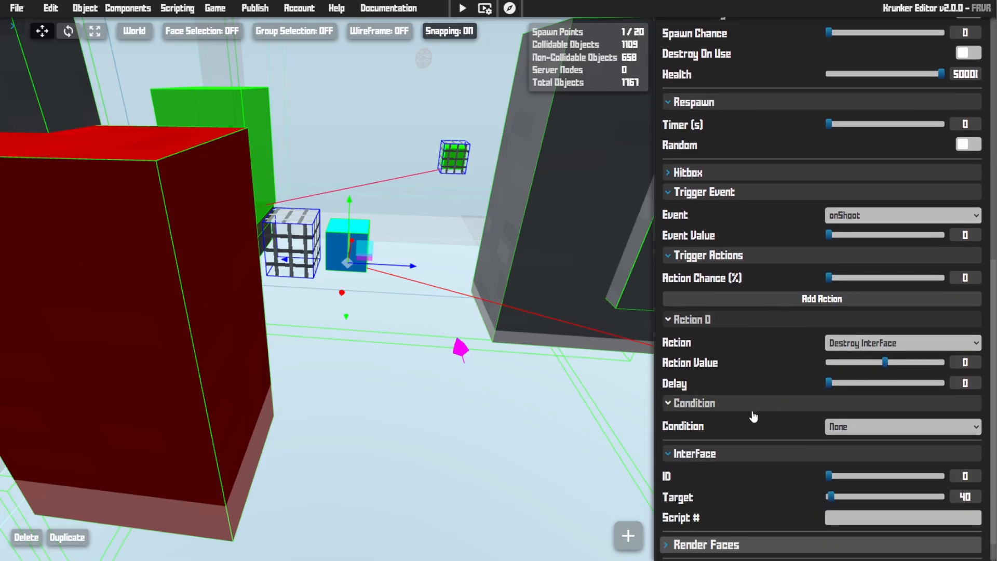
pyautogui.scroll(-1, 754, 417)
# - Follow the link to the transparent blue gate and compare its Destructible, Respawn and Interface settings with the caged trigger's
pyautogui.moveTo(467, 347); pyautogui.dragTo(598, 345, button='right')
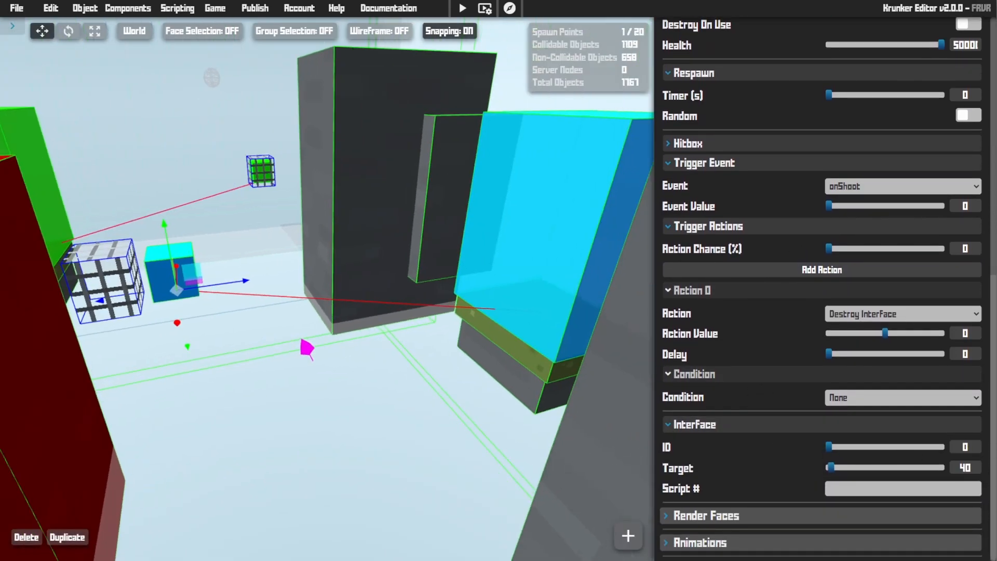
pyautogui.click(536, 245)
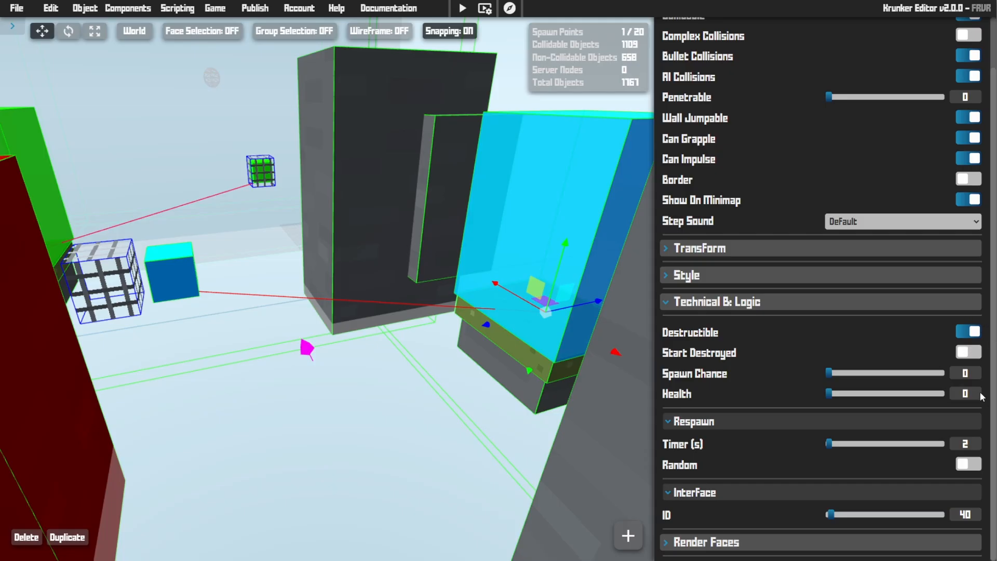
pyautogui.click(172, 265)
pyautogui.click(533, 246)
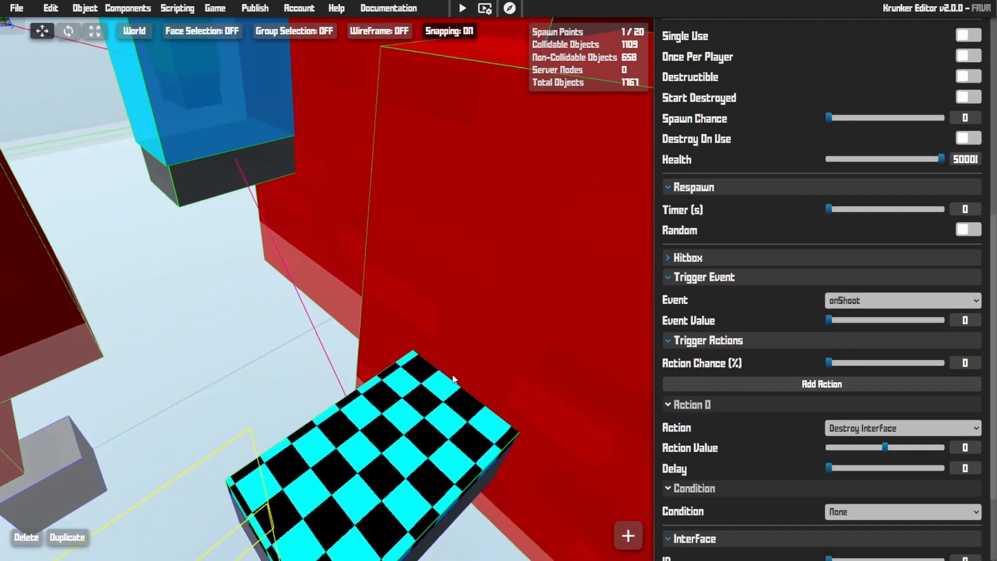
# - Select the cyan checkered trigger and examine its onMelee event, Destroy Interface action and link to the blue gate
pyautogui.press('s')
pyautogui.moveTo(427, 338); pyautogui.dragTo(207, 286, button='right')
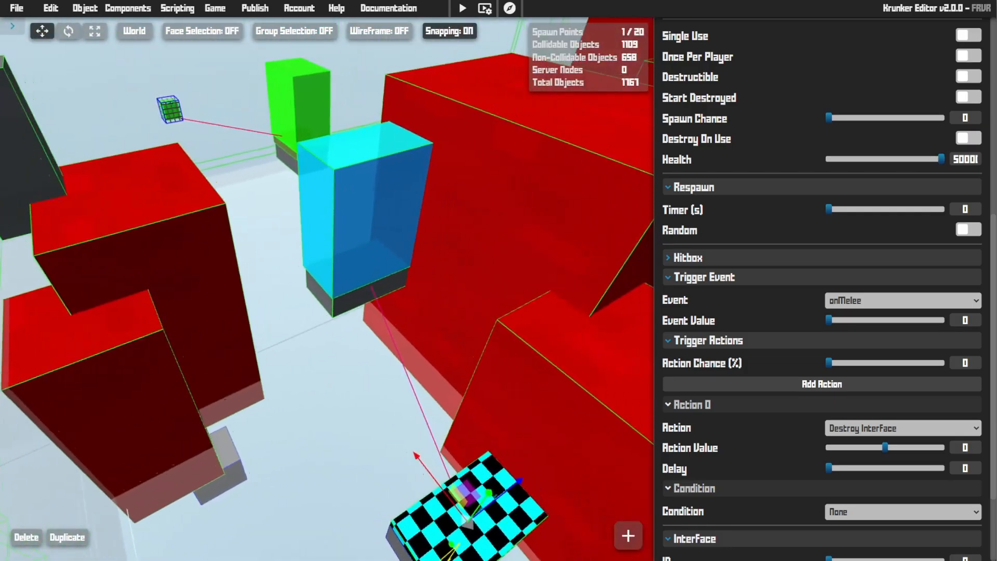
pyautogui.press('w')
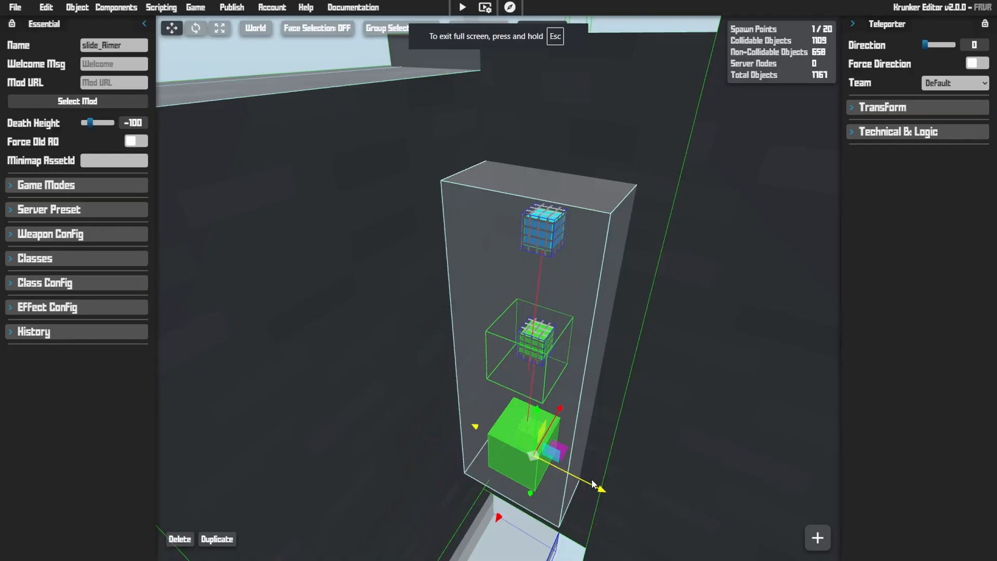
# - Move the tall transparent teleporter, the blue cage and the nested blue and green gates sideways to expose the stacked triggers
pyautogui.moveTo(593, 484); pyautogui.dragTo(504, 450)
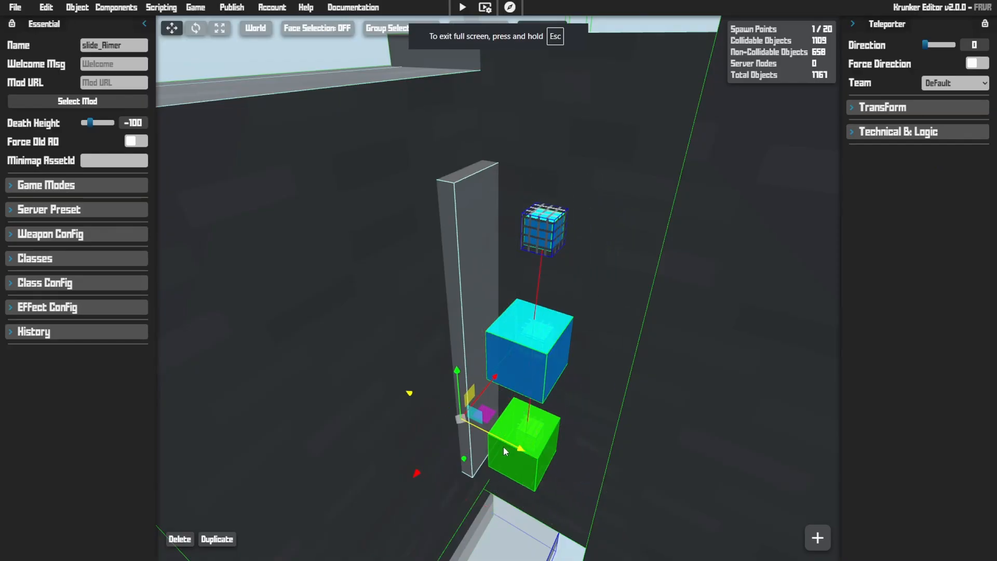
pyautogui.click(545, 237)
pyautogui.click(544, 374)
pyautogui.moveTo(588, 399); pyautogui.dragTo(514, 371)
pyautogui.click(537, 361)
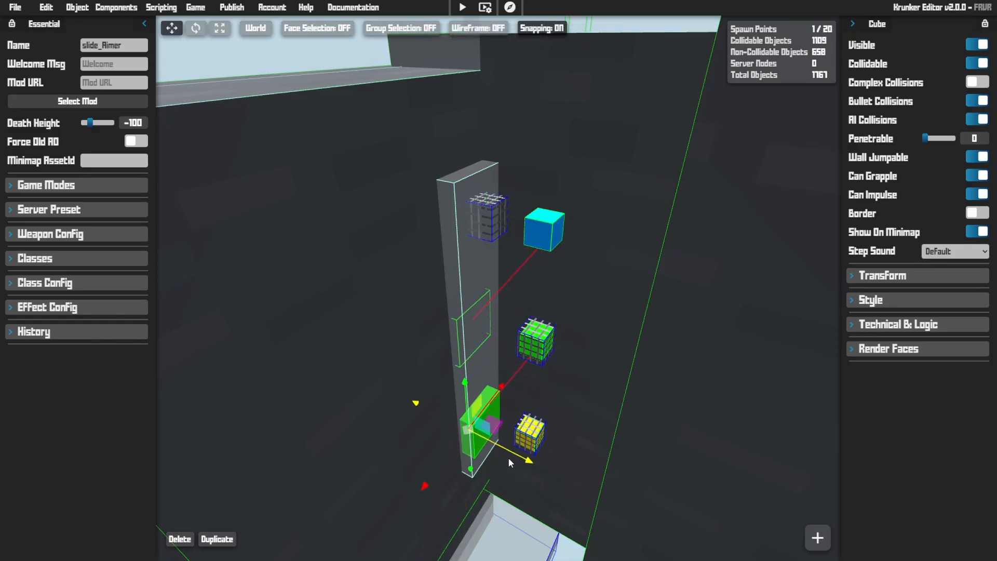
# - Move the big blue cage trigger off the blue gate beside the Shoot sign and open the gate's Technical & Logic settings
pyautogui.moveTo(522, 435); pyautogui.dragTo(619, 389, button='right')
pyautogui.press('w')
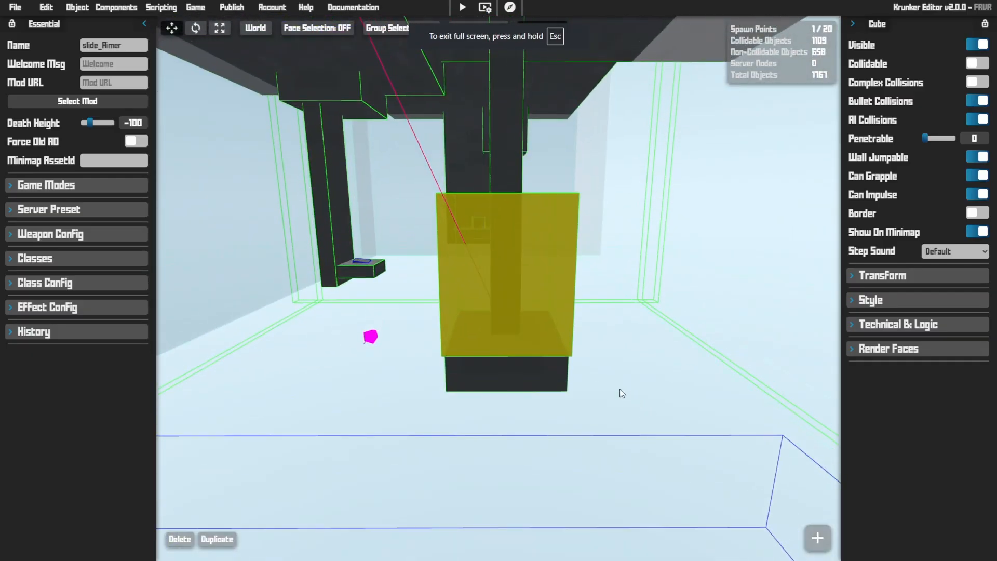
pyautogui.moveTo(568, 330); pyautogui.dragTo(653, 323)
pyautogui.moveTo(652, 323); pyautogui.dragTo(631, 298, button='right')
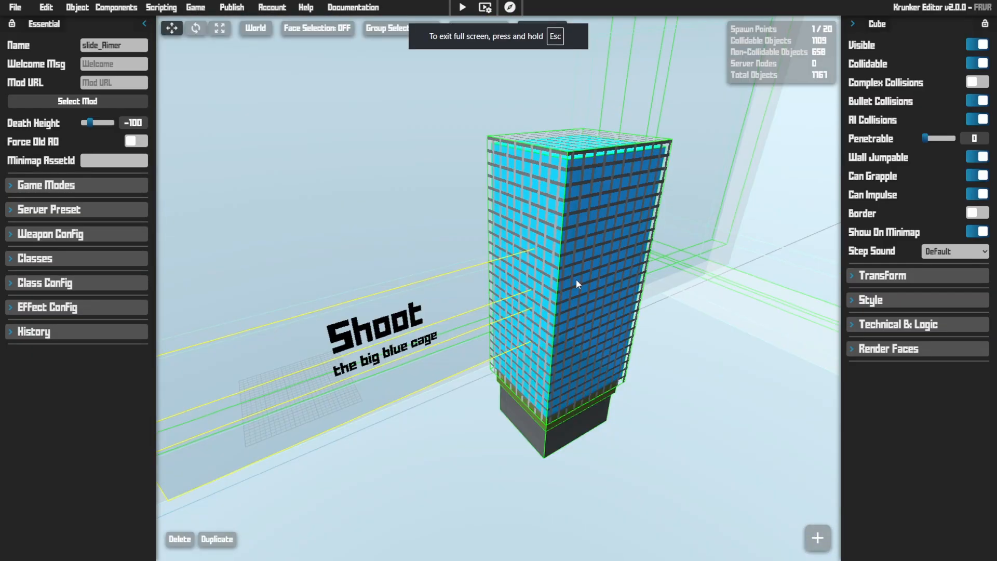
pyautogui.click(577, 283)
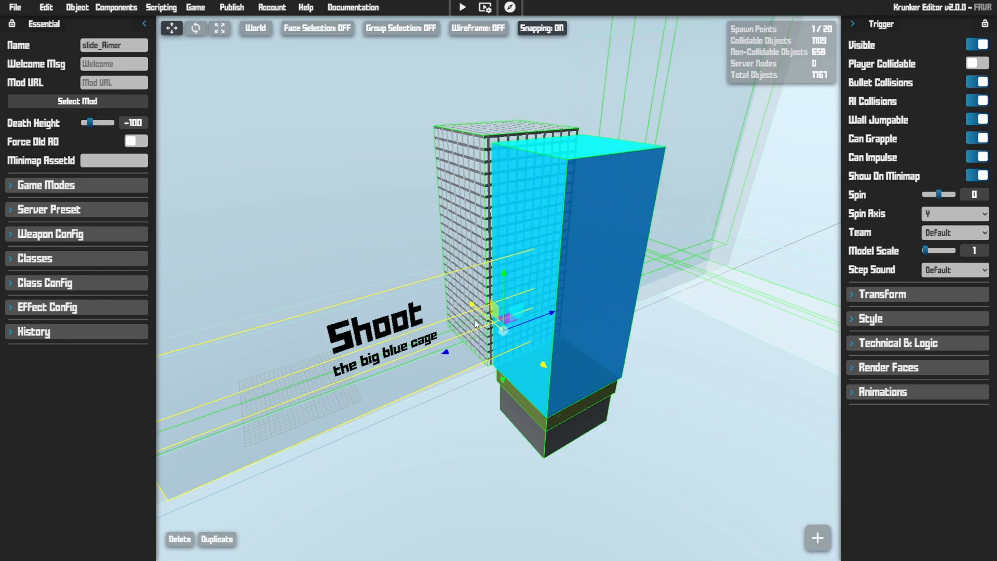
pyautogui.click(575, 295)
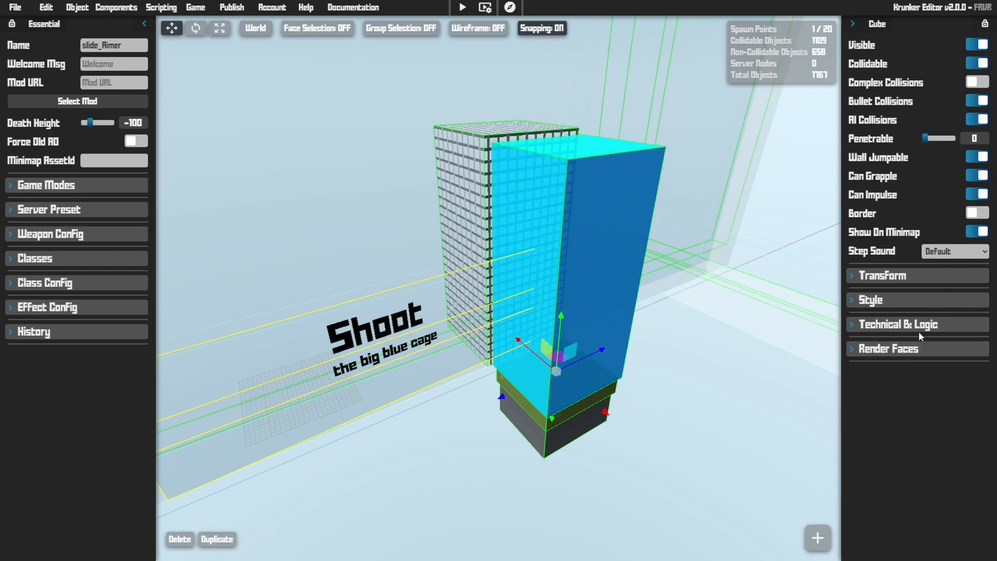
pyautogui.click(904, 326)
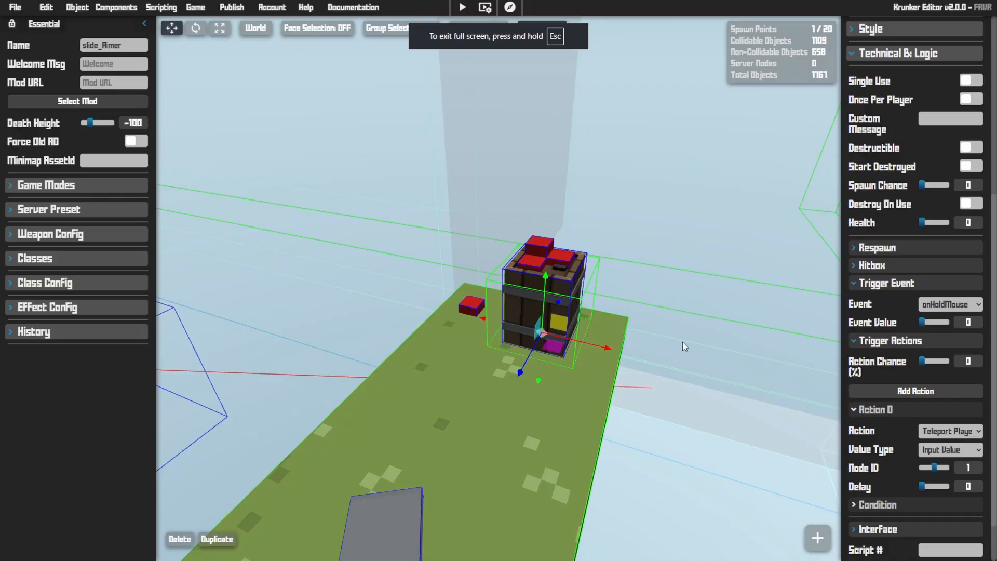
# - Examine the barrel trigger's onHoldMouse event and the available options for its Teleport Player action
pyautogui.click(962, 431)
pyautogui.click(958, 435)
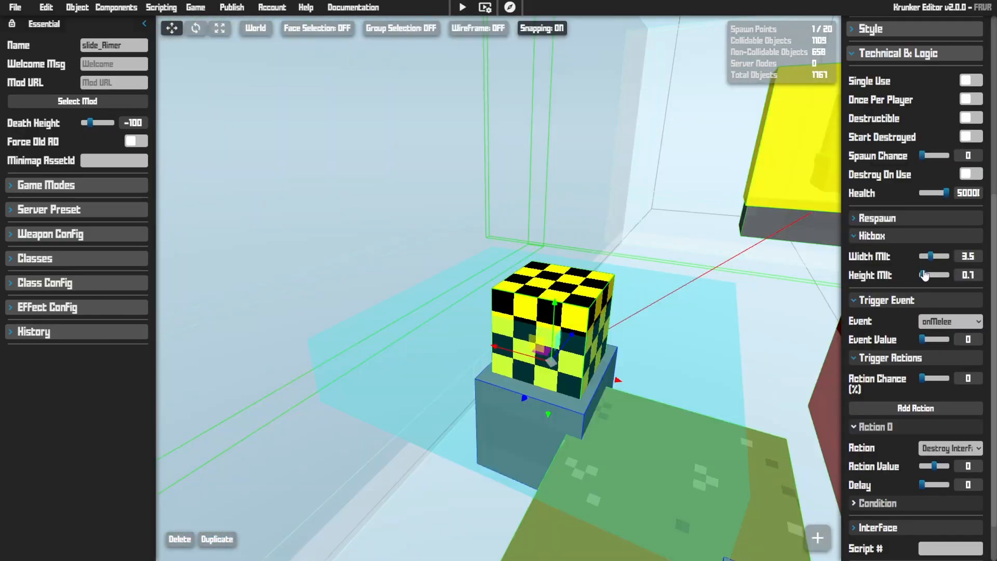
# - Set the yellow checkered trigger's hitbox width multiplier to 2.1 and its height multiplier to 3.2
pyautogui.click(926, 258)
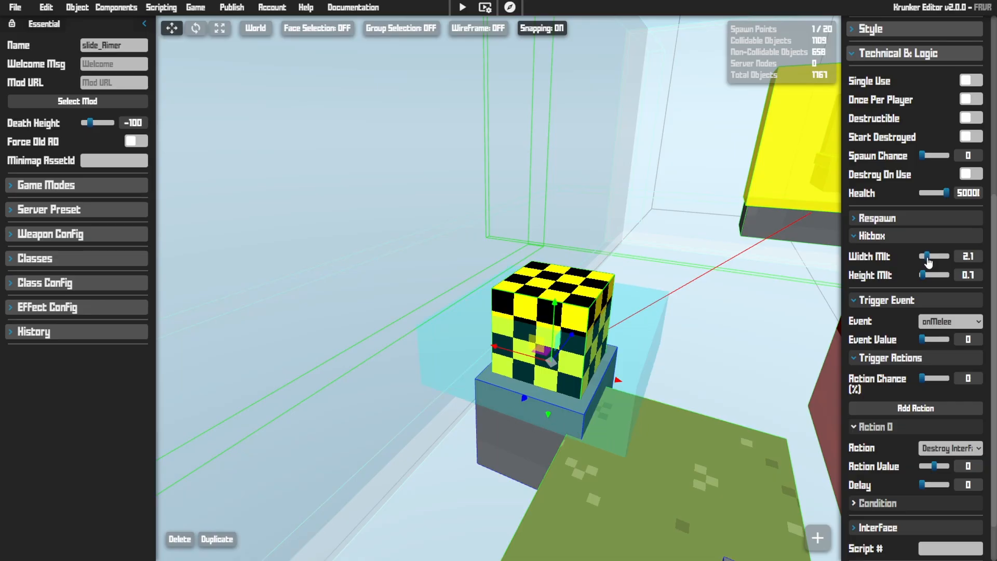
pyautogui.moveTo(926, 276); pyautogui.dragTo(928, 278)
pyautogui.moveTo(726, 304); pyautogui.dragTo(748, 299, button='right')
pyautogui.press('s')
pyautogui.press('w')
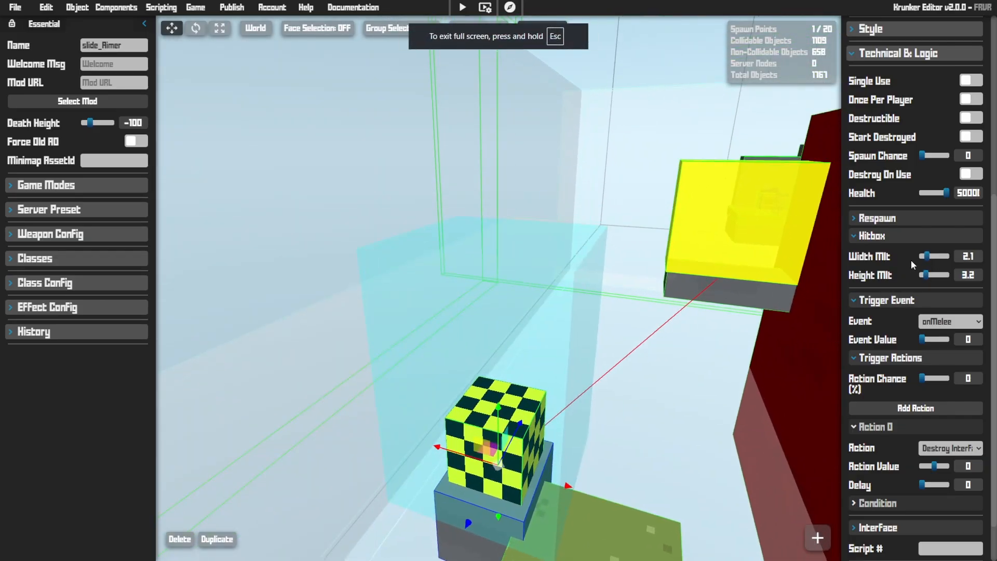
# - Narrow the yellow checkered trigger's hitbox to a width multiplier of 0.1 and inspect its shape
pyautogui.moveTo(927, 259); pyautogui.dragTo(923, 261)
pyautogui.press('w')
pyautogui.moveTo(754, 291); pyautogui.dragTo(761, 292, button='right')
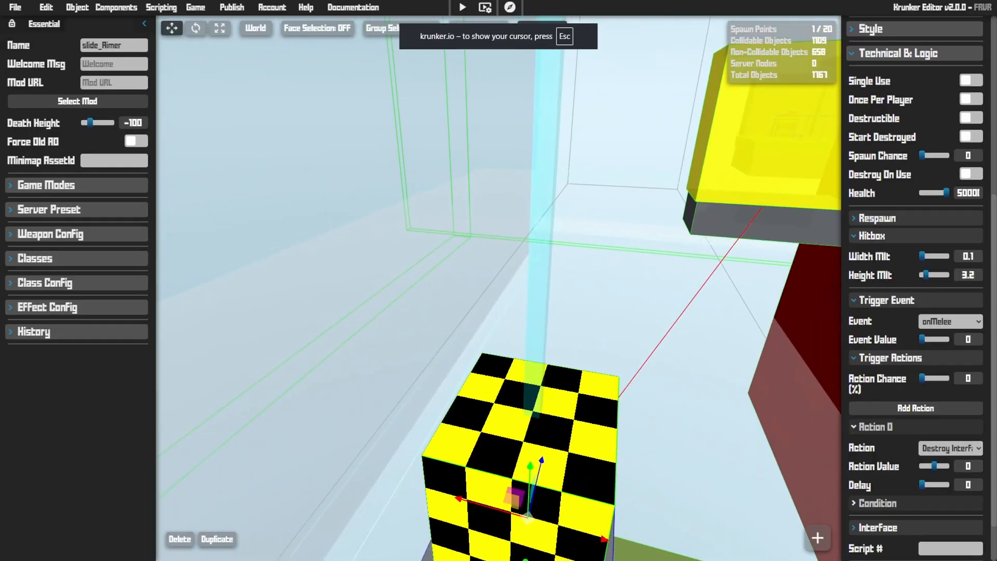
pyautogui.moveTo(662, 325); pyautogui.dragTo(662, 324, button='right')
pyautogui.press('s')
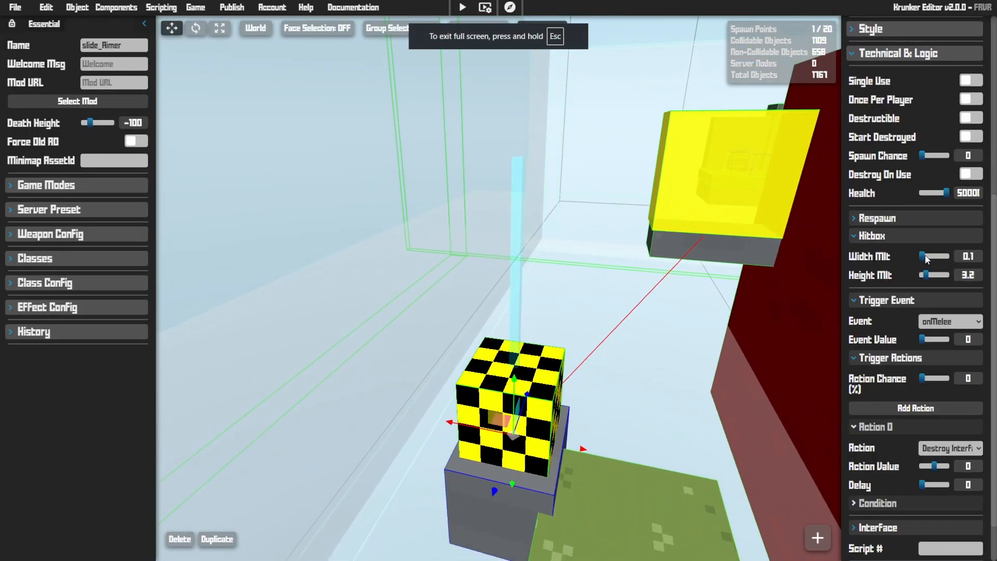
# - Increase the yellow checkered trigger's hitbox width multiplier again and inspect the hitbox from different distances
pyautogui.moveTo(923, 256); pyautogui.dragTo(925, 256)
pyautogui.press('w')
pyautogui.moveTo(703, 303)
pyautogui.mouseDown(button='right')
pyautogui.moveTo(748, 348)
pyautogui.moveTo(735, 320)
pyautogui.moveTo(696, 314)
pyautogui.moveTo(691, 299)
pyautogui.moveTo(709, 286)
pyautogui.moveTo(699, 287)
pyautogui.mouseUp(button='right')
pyautogui.press('w')
pyautogui.press('s')
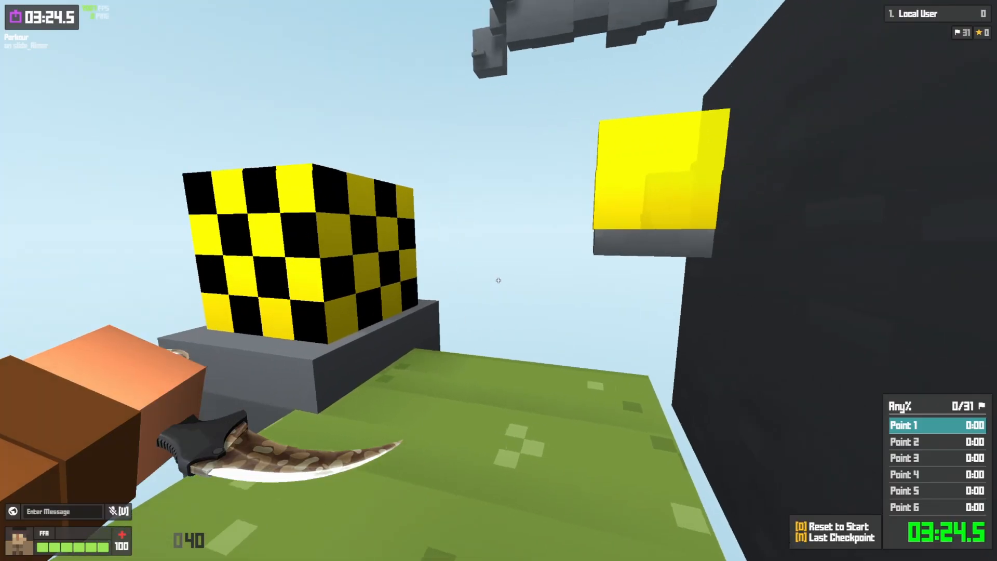
# - Playtest the area around the yellow checkered block and inspect the hitbox above the wooden barrel in the editor
pyautogui.press('w')
pyautogui.press('space')
pyautogui.press('w')
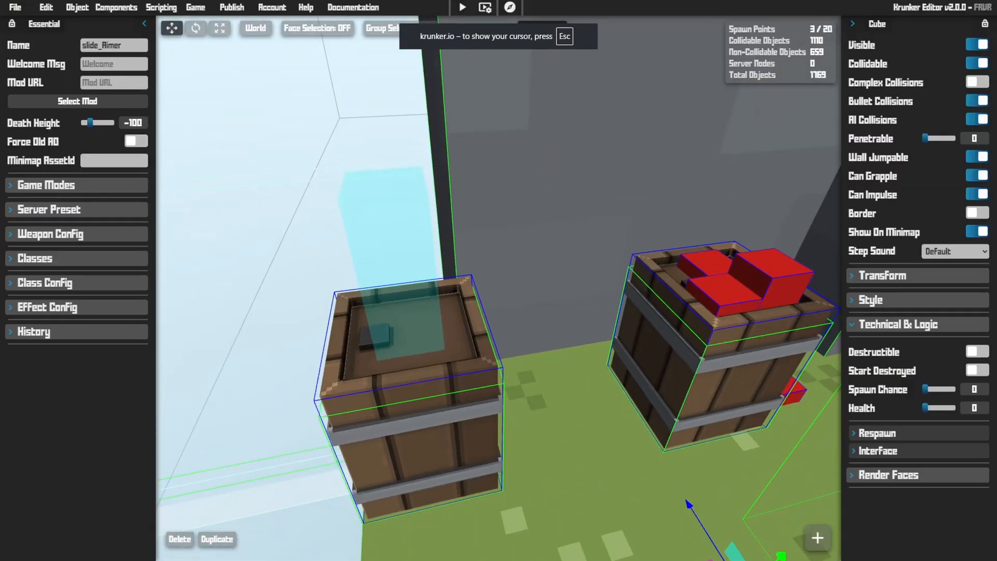
pyautogui.moveTo(498, 288); pyautogui.dragTo(470, 321, button='right')
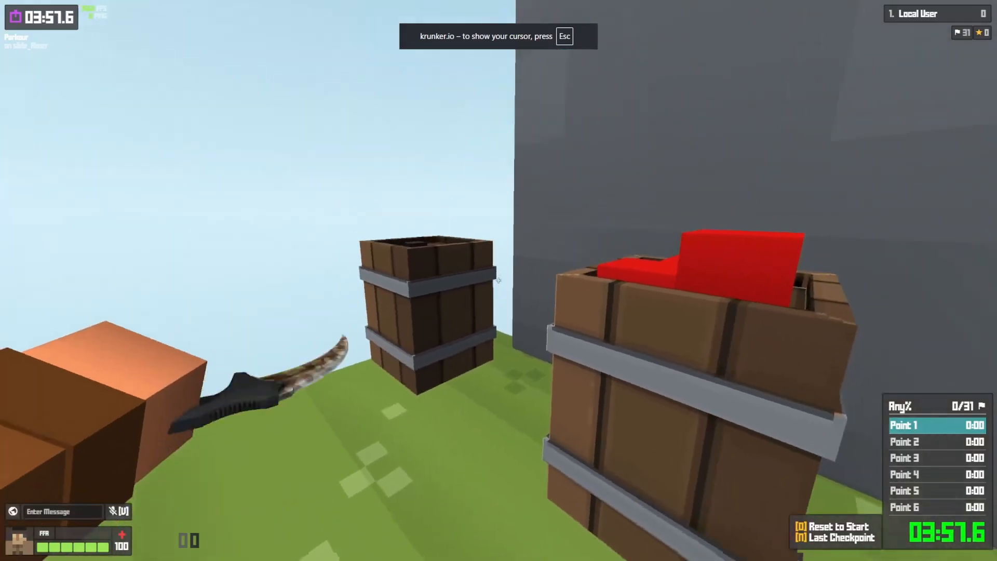
# - Playtest the two wooden barrels, holding the interaction at the one filled with red blocks and checking the teleport barrel beside it
pyautogui.press('w')
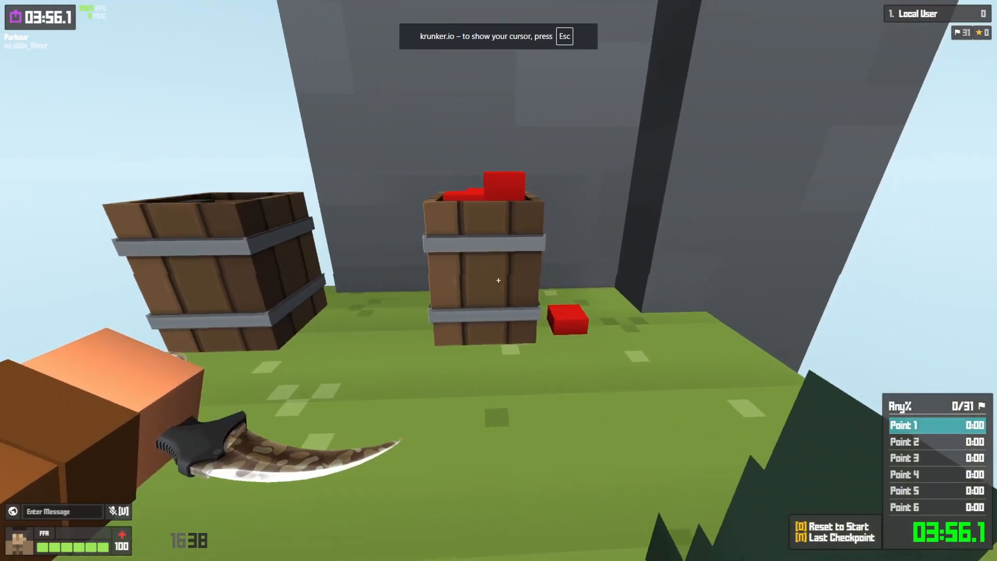
pyautogui.press('w')
pyautogui.press('w')
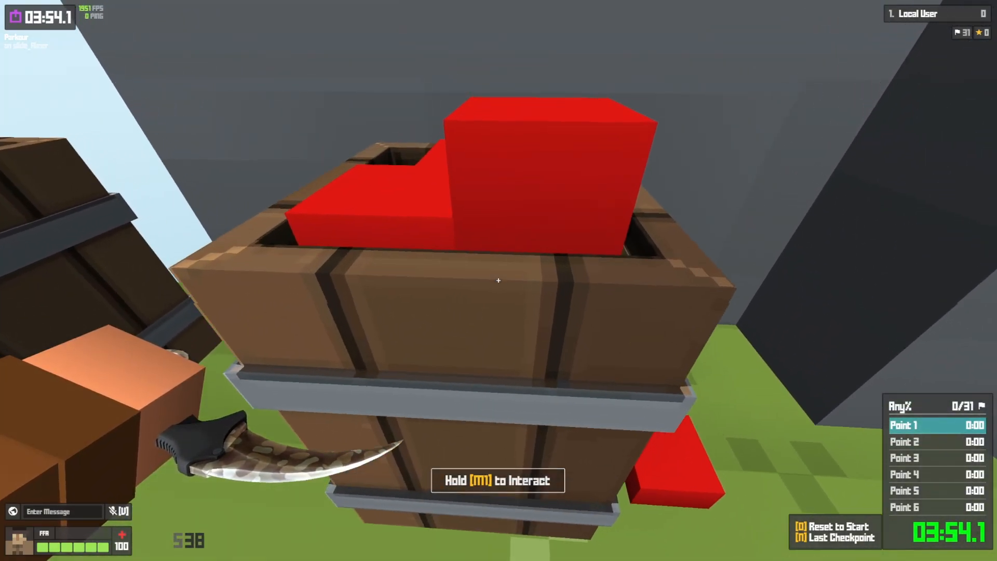
pyautogui.press('s')
pyautogui.press('w')
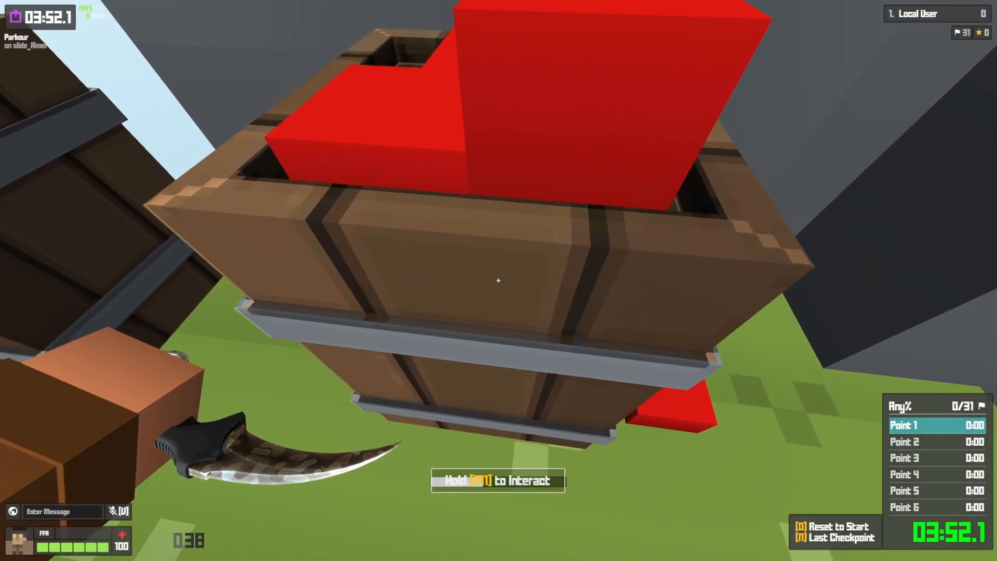
pyautogui.press('w')
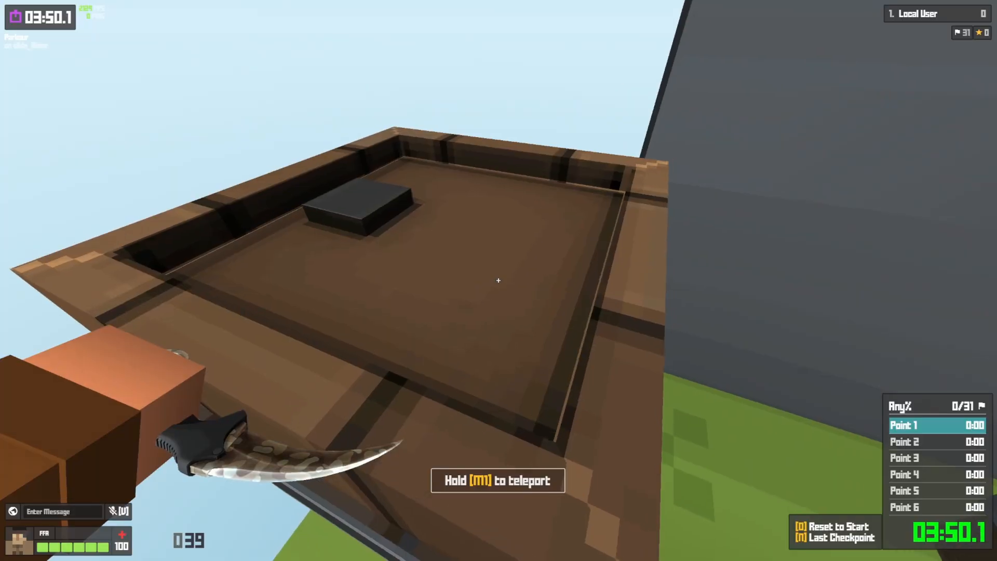
pyautogui.press('s')
pyautogui.press('a')
pyautogui.press('w')
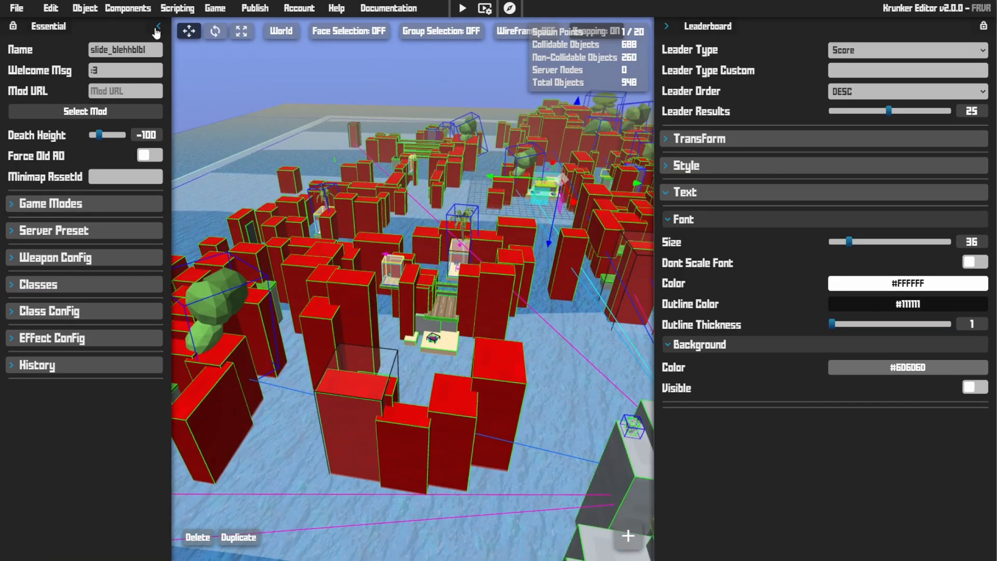
# - Enlarge the 3D view by collapsing the map settings and narrowing the object properties, and select the transparent trigger above the sandy area
pyautogui.click(157, 28)
pyautogui.moveTo(667, 100); pyautogui.dragTo(748, 104)
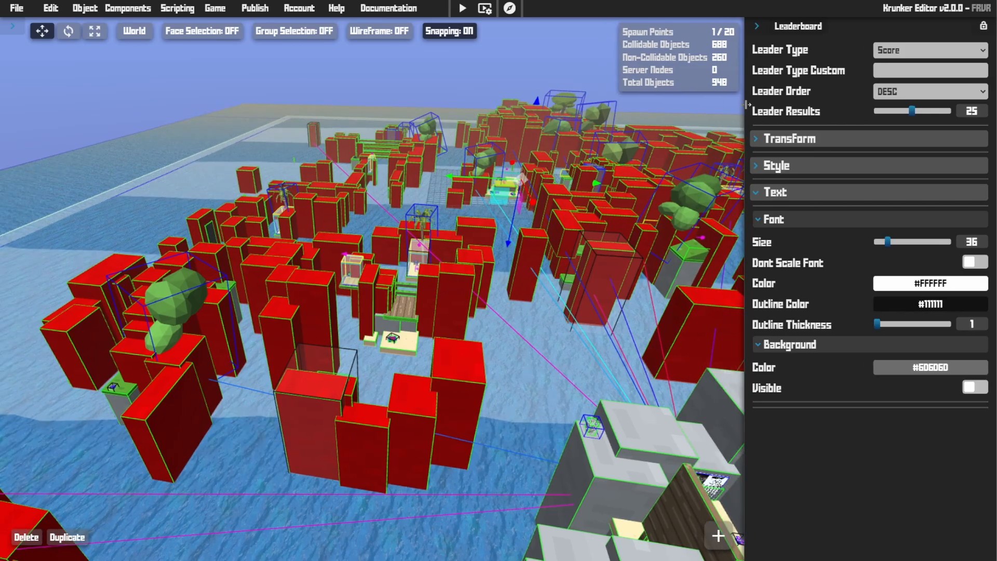
pyautogui.moveTo(372, 288); pyautogui.dragTo(519, 323, button='right')
pyautogui.press('a')
pyautogui.press('d')
pyautogui.press('w')
pyautogui.click(600, 315)
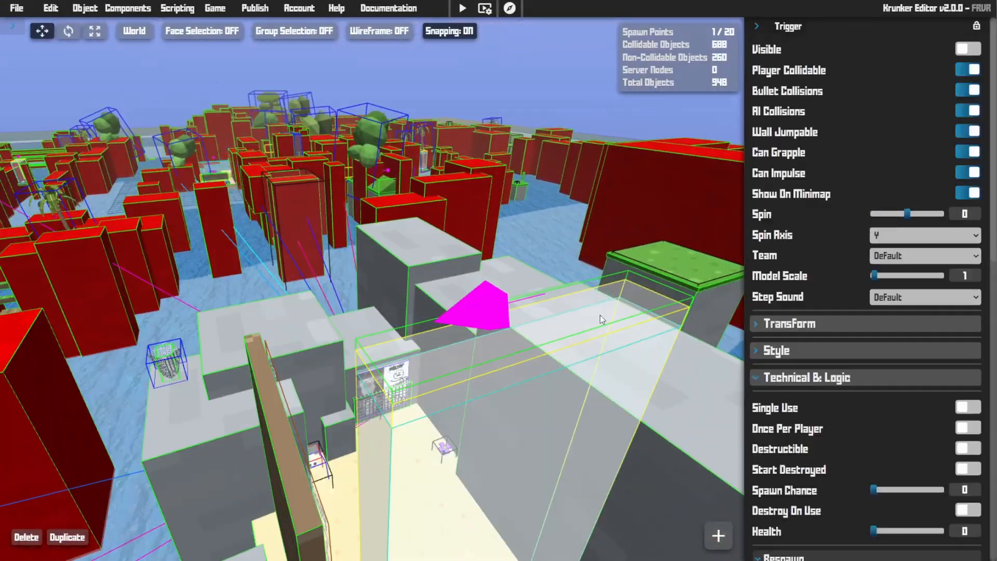
# - Examine the trigger's event and its three actions, expanding Action 1, Action 2 and their score conditions
pyautogui.scroll(-10, 787, 336)
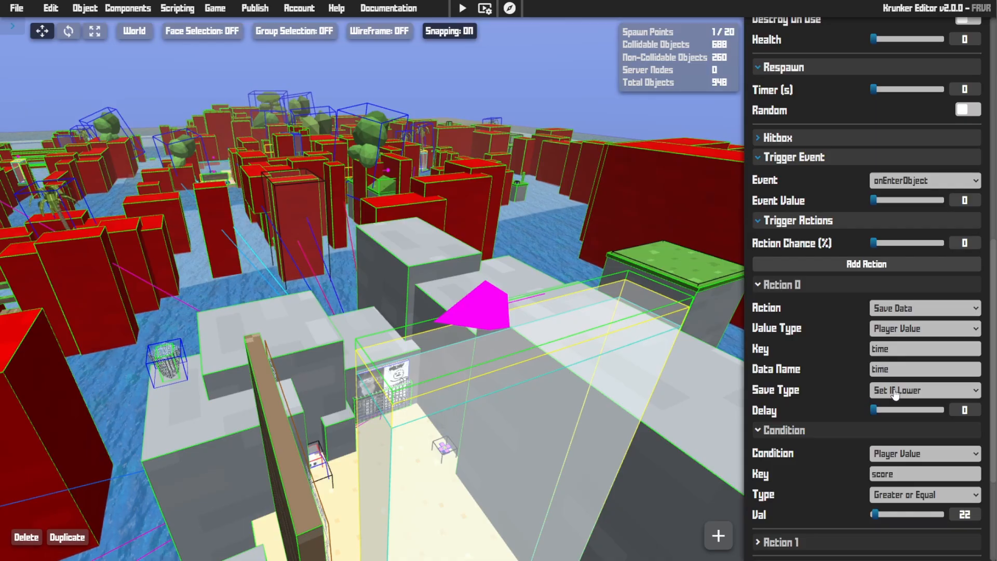
pyautogui.scroll(-1, 822, 399)
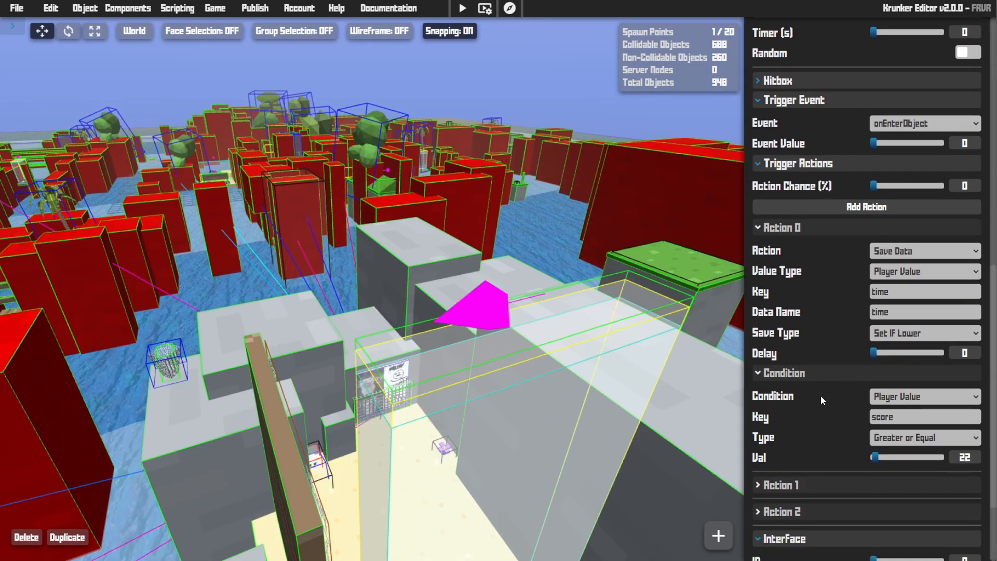
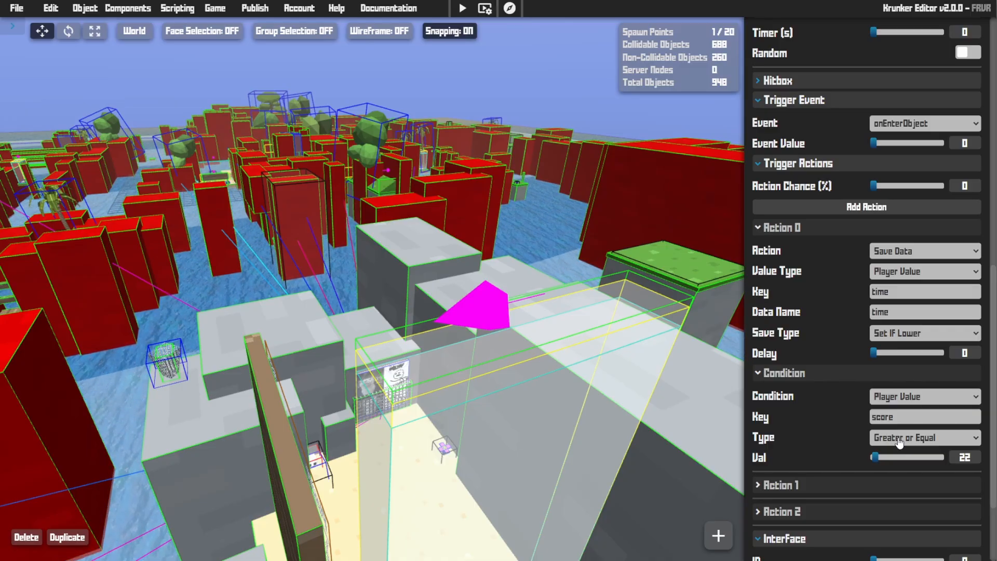
pyautogui.click(784, 485)
pyautogui.scroll(-3, 801, 427)
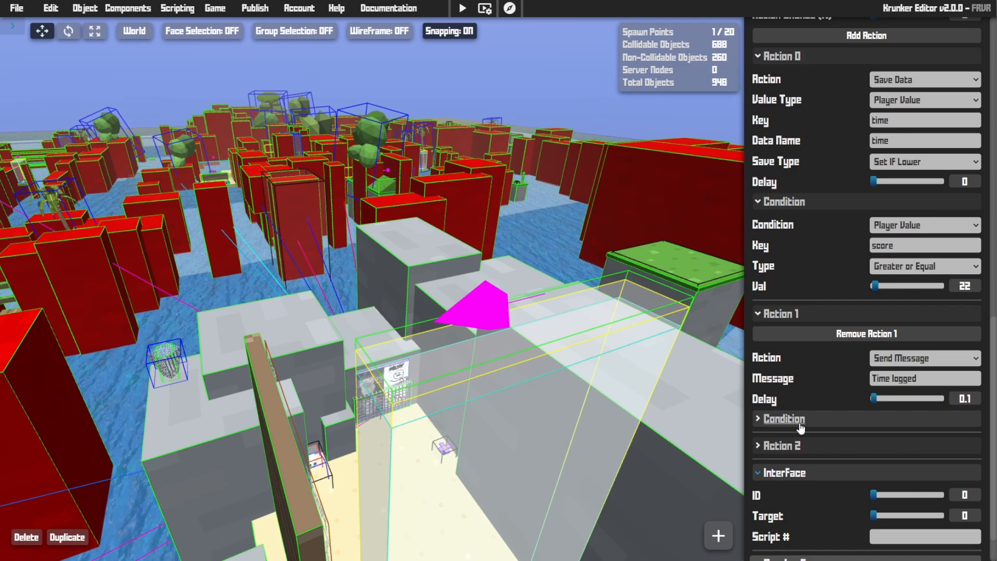
pyautogui.click(784, 419)
pyautogui.scroll(-1, 800, 425)
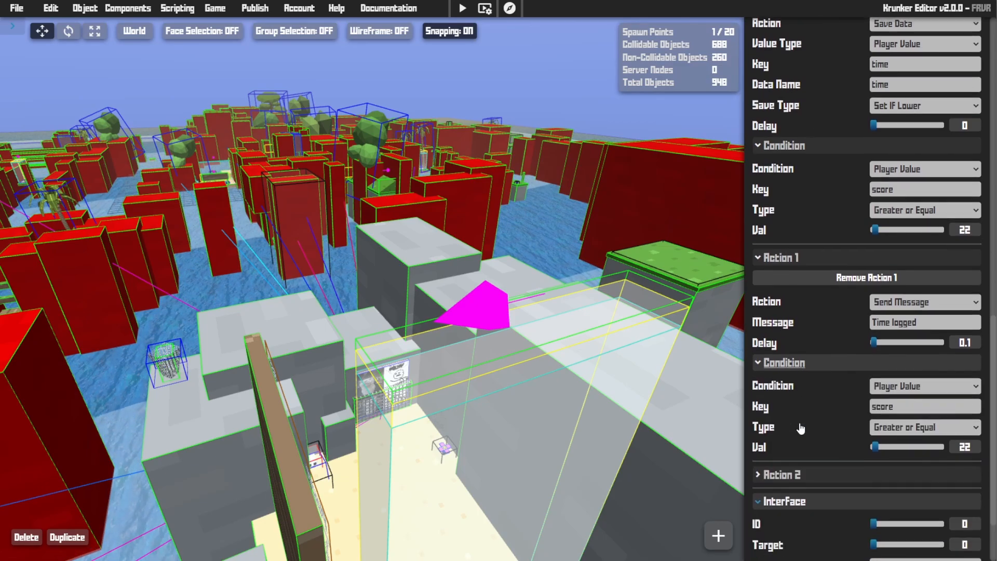
pyautogui.click(811, 480)
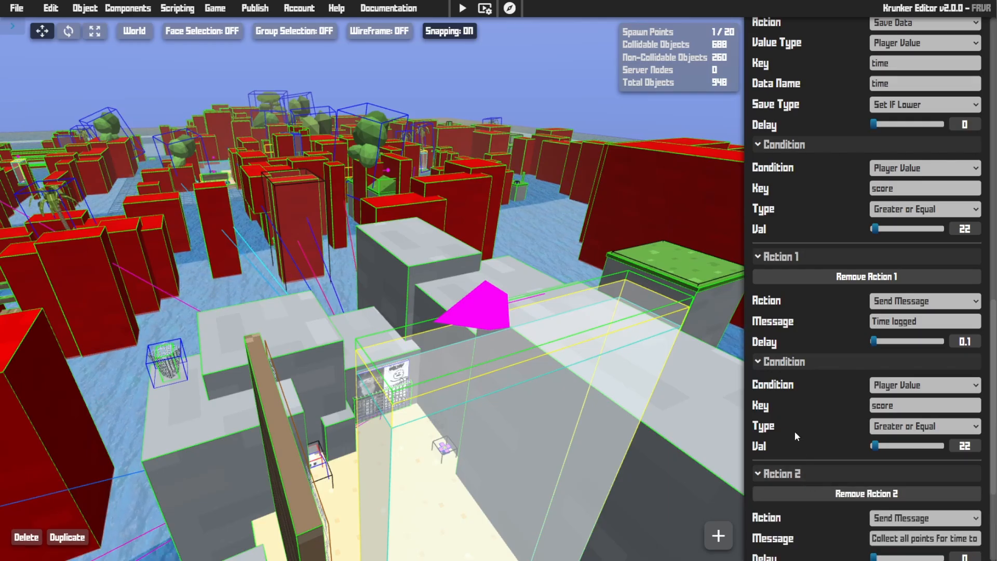
pyautogui.scroll(-2, 795, 431)
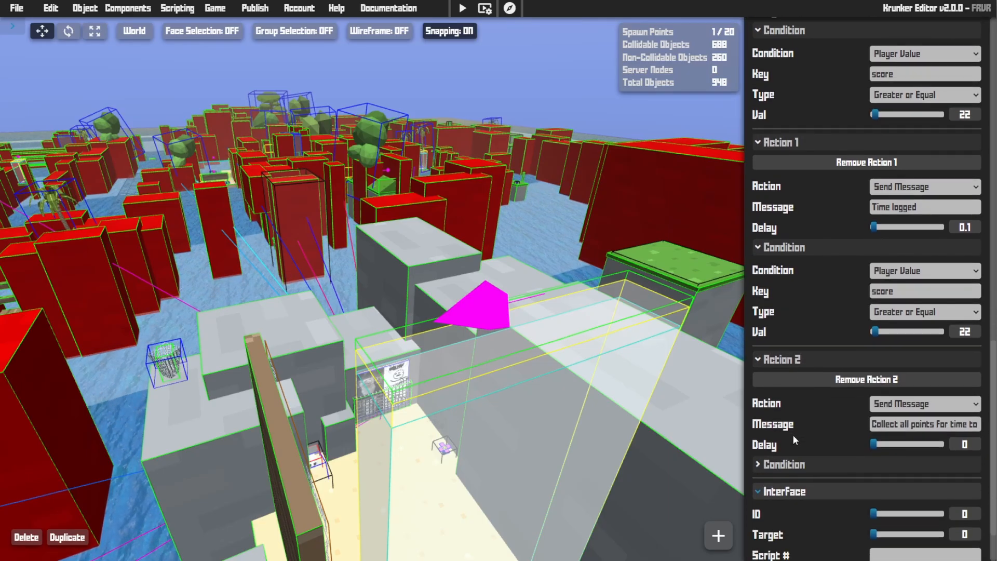
pyautogui.click(787, 464)
pyautogui.scroll(-1, 831, 486)
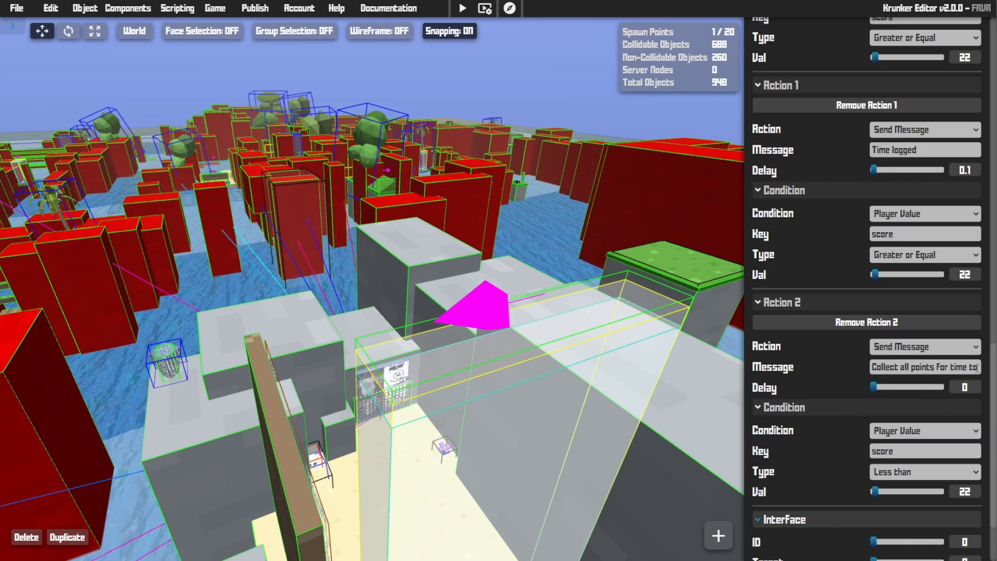
# - Move the wire-mesh basket cylinder on the grey block sideways, away from the trigger it encloses
pyautogui.moveTo(563, 371); pyautogui.dragTo(395, 369, button='right')
pyautogui.press('w')
pyautogui.click(394, 369)
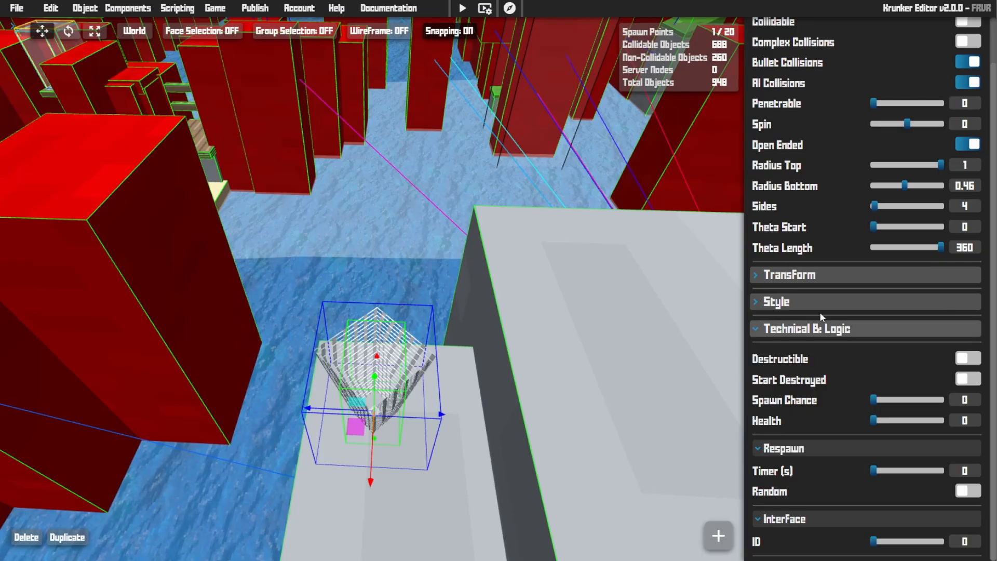
pyautogui.moveTo(443, 416); pyautogui.dragTo(329, 412)
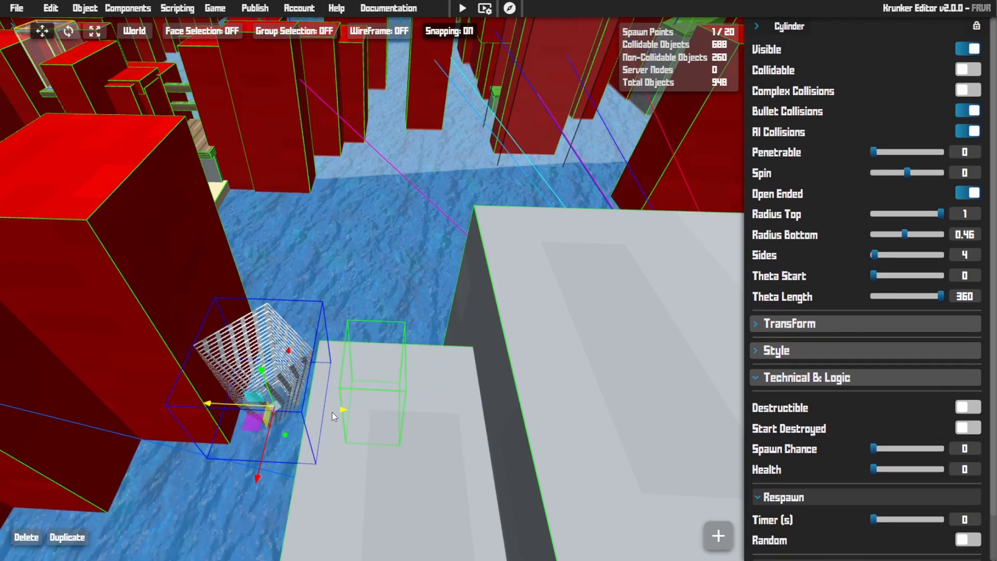
# - Inspect the basket trigger's custom message, trigger event, available action methods and teleport action settings
pyautogui.click(390, 371)
pyautogui.scroll(-3, 819, 326)
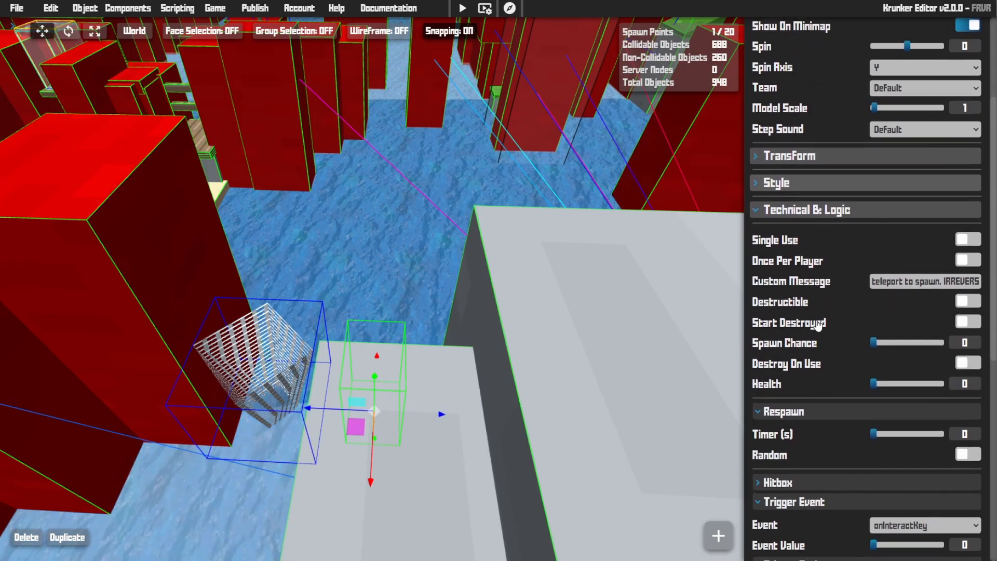
pyautogui.scroll(-1, 835, 294)
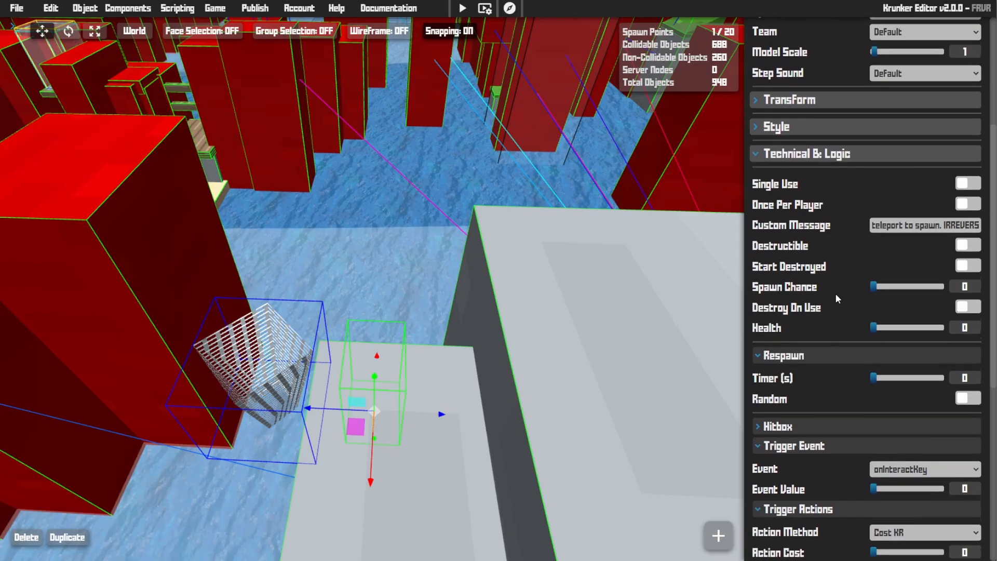
pyautogui.scroll(-2, 807, 431)
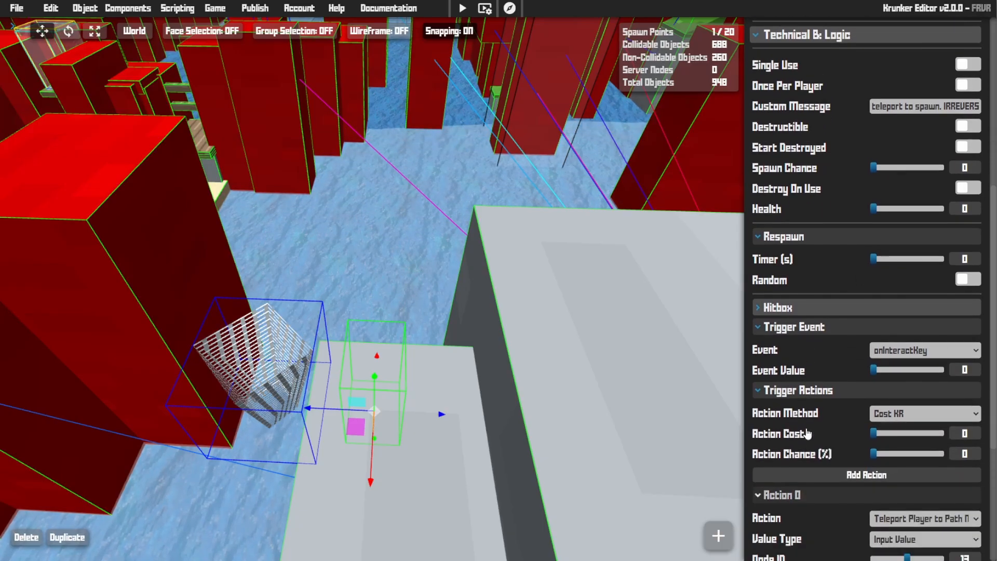
pyautogui.scroll(-2, 806, 427)
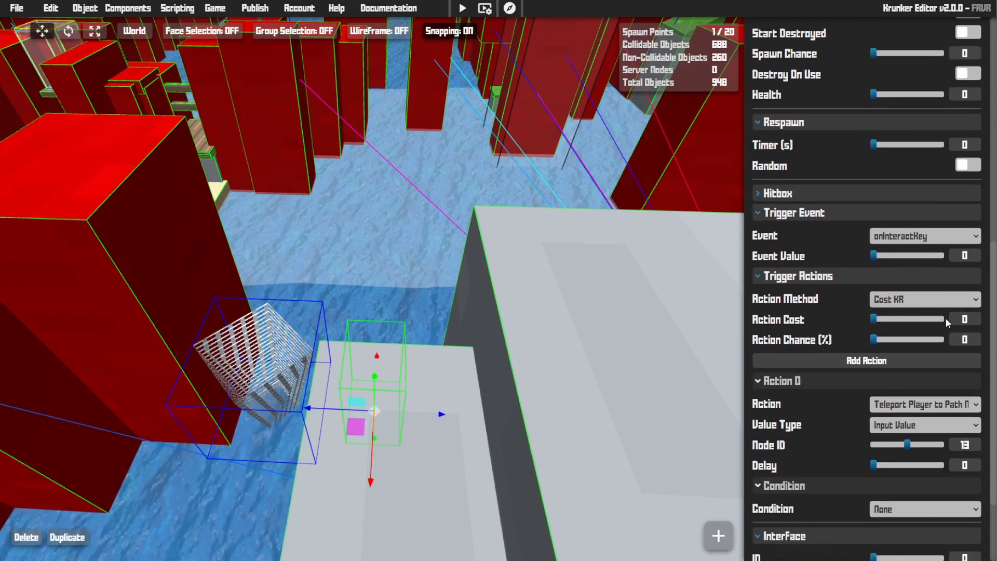
pyautogui.click(902, 301)
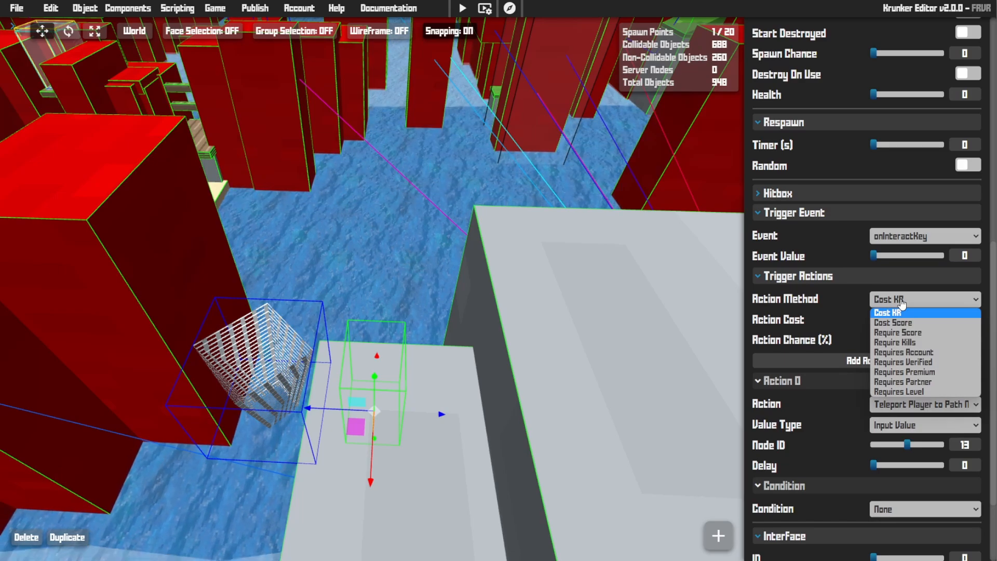
pyautogui.click(902, 304)
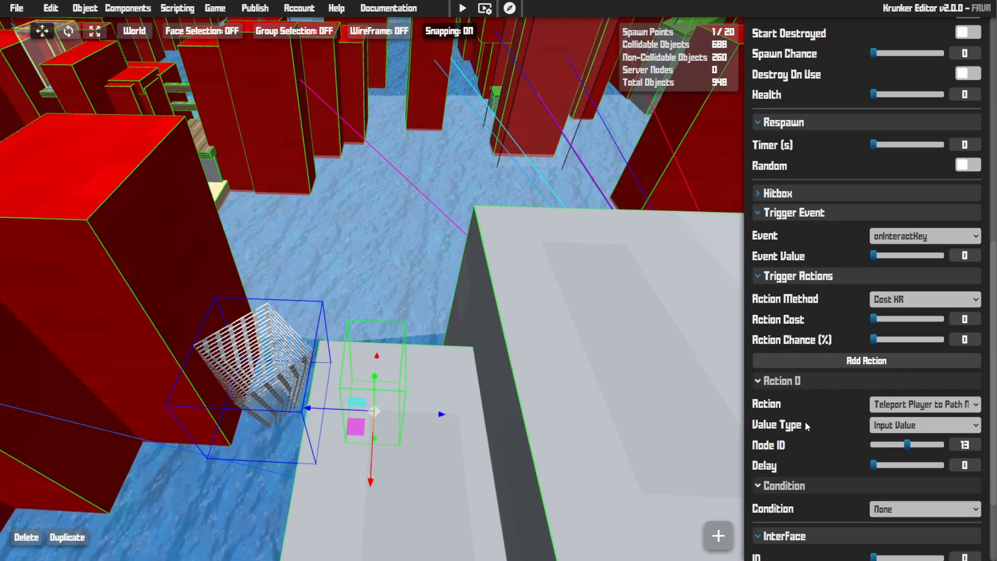
pyautogui.scroll(2, 794, 395)
pyautogui.scroll(-2, 852, 393)
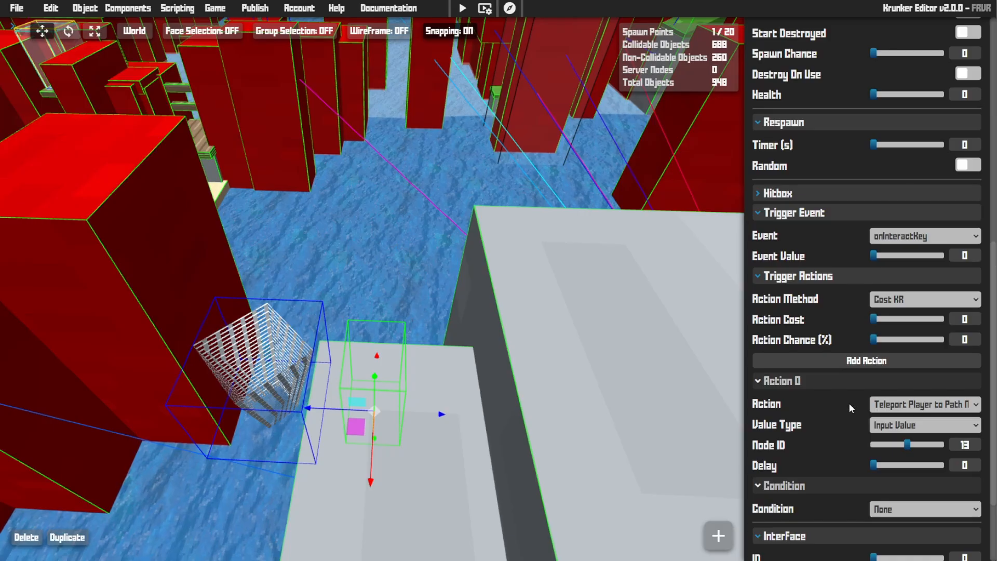
pyautogui.scroll(6, 852, 403)
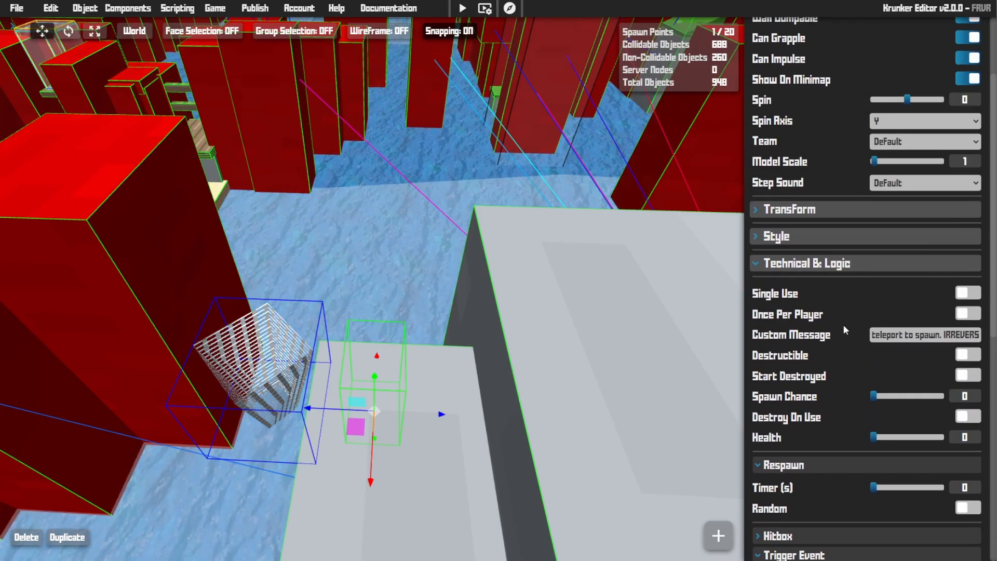
# - Find the kitten picture on the red wall among the blocks and select the trigger in front of it
pyautogui.moveTo(571, 333); pyautogui.dragTo(270, 249, button='right')
pyautogui.press('w')
pyautogui.press('w')
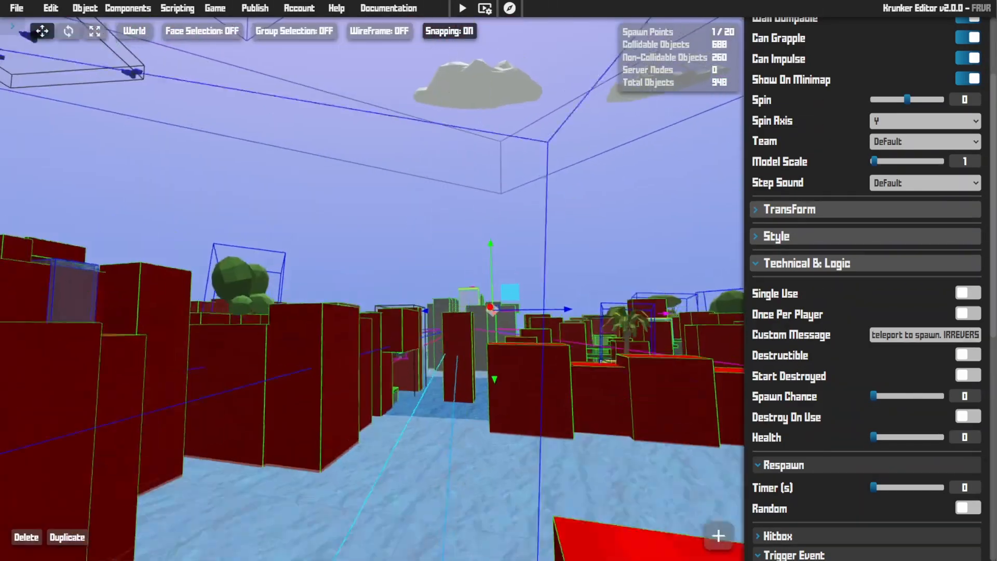
pyautogui.press('w')
pyautogui.moveTo(372, 289); pyautogui.dragTo(447, 332, button='right')
pyautogui.press('w')
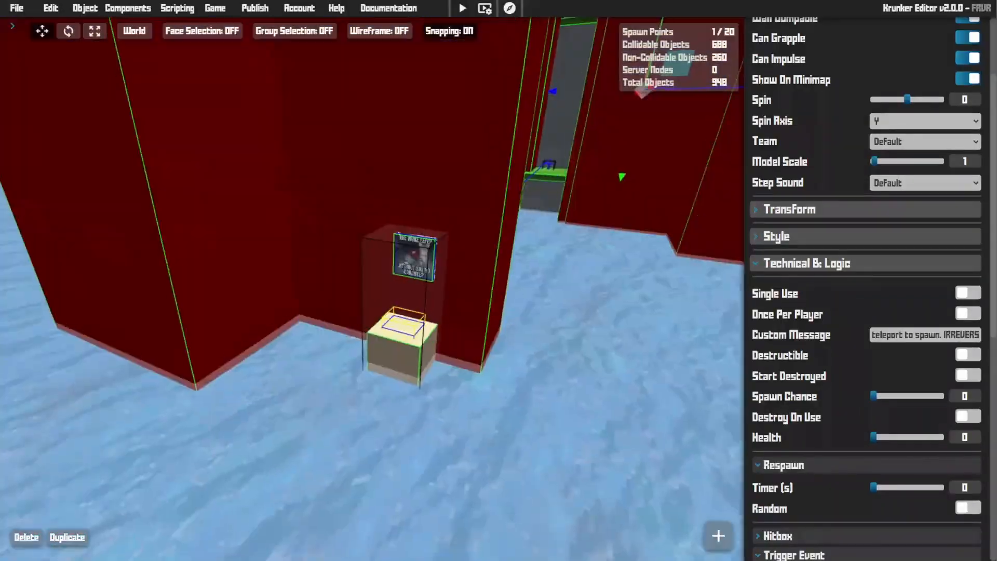
pyautogui.press('w')
pyautogui.moveTo(372, 288); pyautogui.dragTo(436, 239, button='right')
pyautogui.press('w')
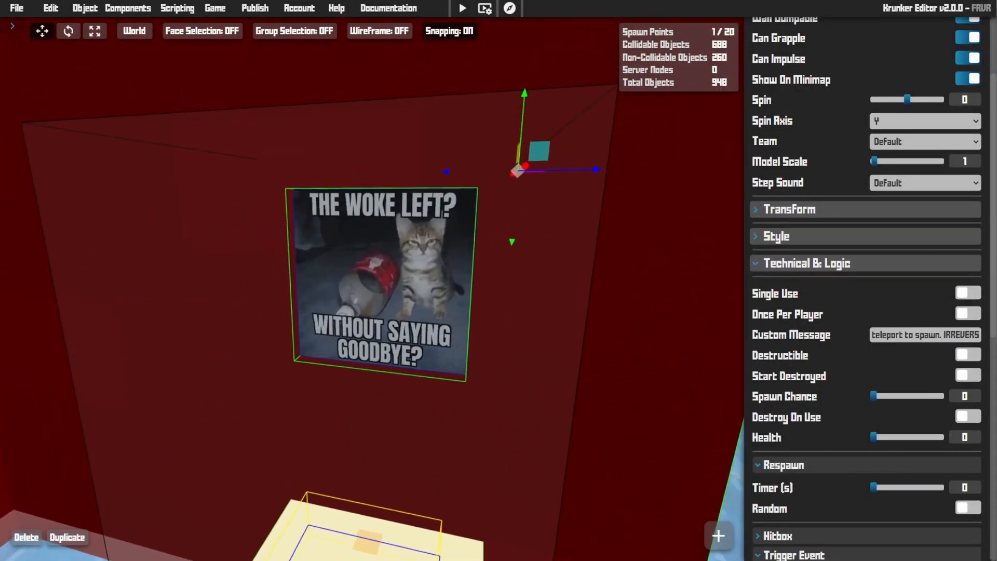
pyautogui.press('w')
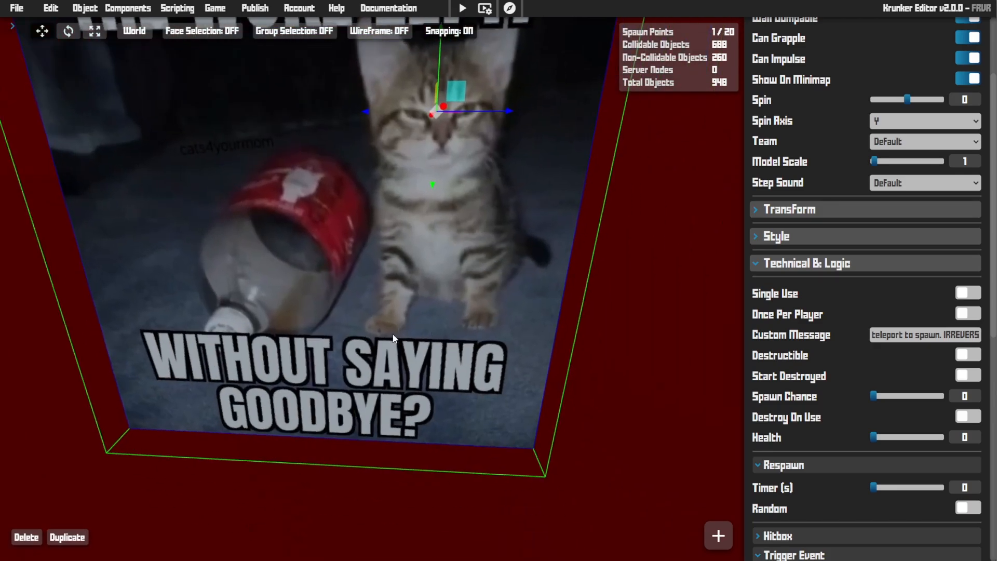
pyautogui.click(432, 294)
pyautogui.moveTo(452, 300); pyautogui.dragTo(462, 291, button='right')
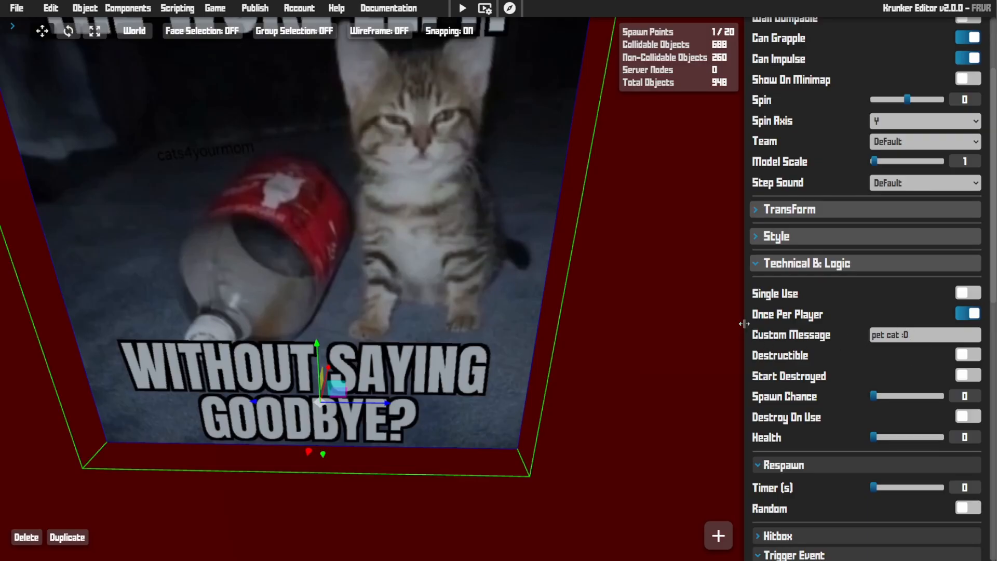
# - Widen the object properties and examine the kitten trigger's custom message, action method, two actions and interface target
pyautogui.moveTo(744, 322); pyautogui.dragTo(642, 318)
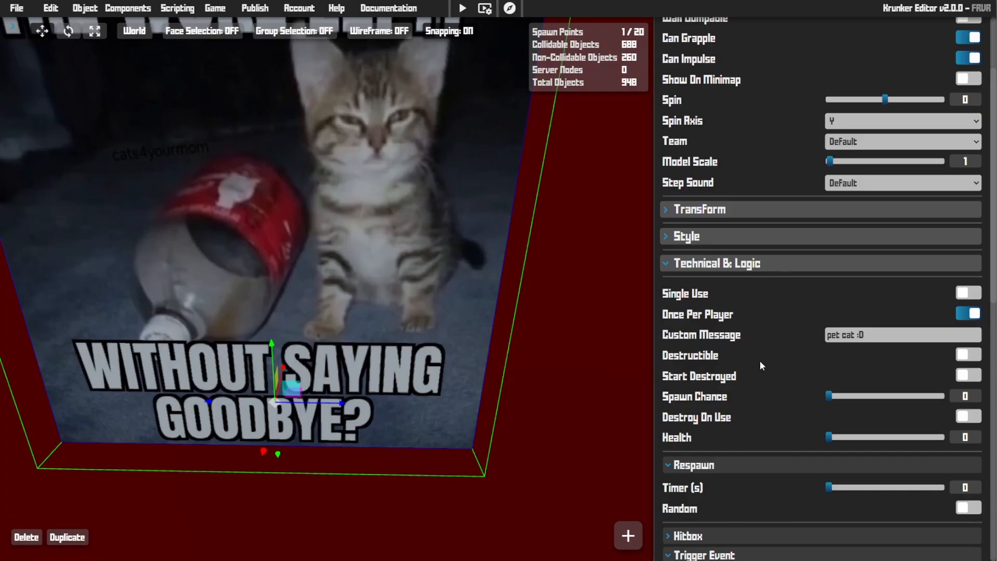
pyautogui.scroll(-2, 761, 363)
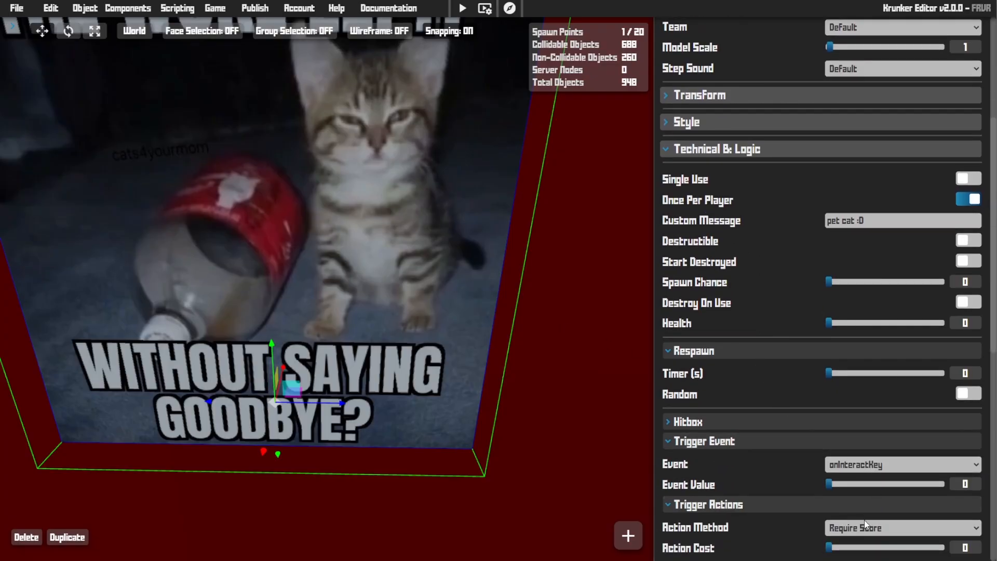
pyautogui.scroll(-3, 728, 486)
pyautogui.scroll(-2, 730, 485)
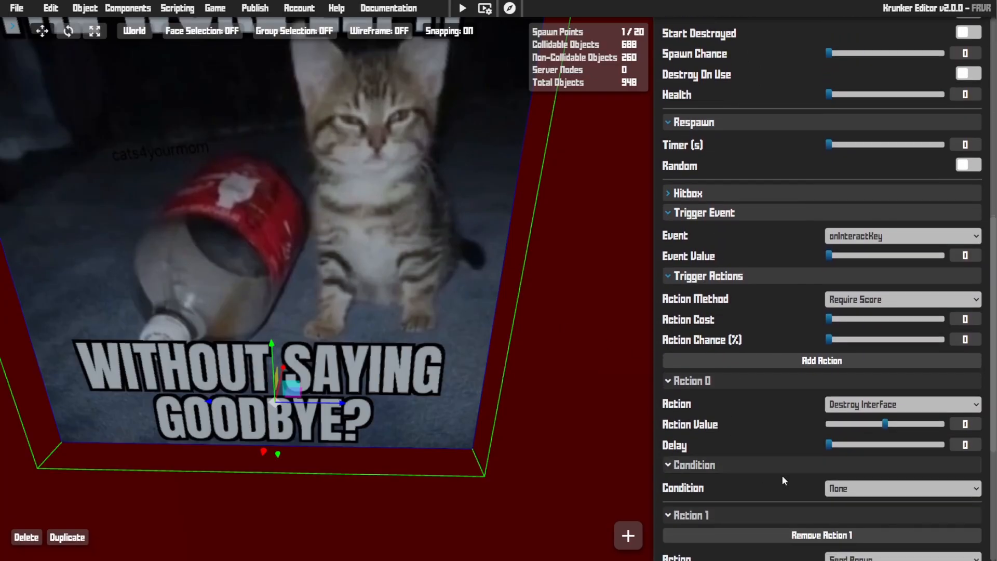
pyautogui.scroll(-4, 901, 311)
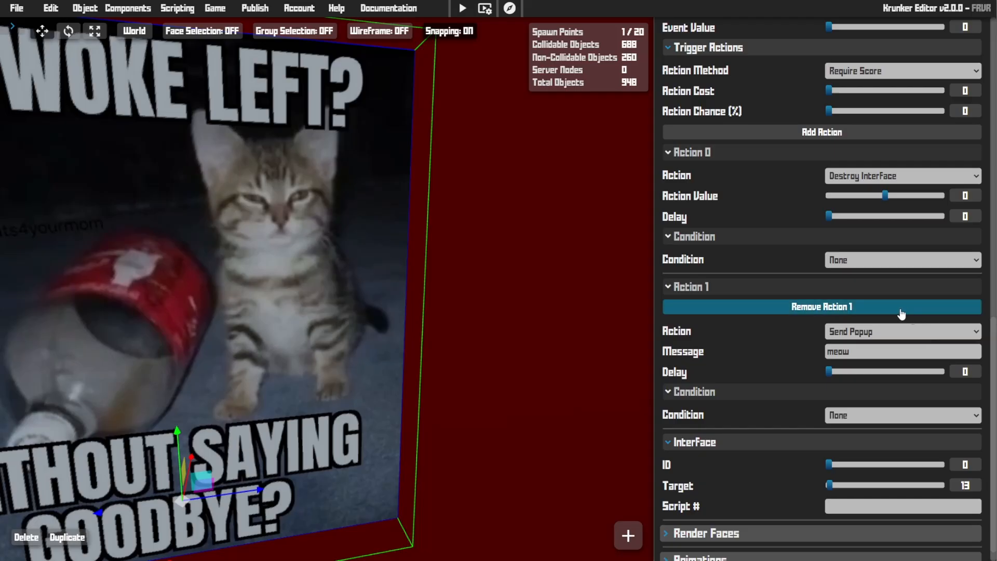
# - Select the destructible grate in front of the white cat poster to show its Technical & Logic and interface settings
pyautogui.moveTo(377, 339)
pyautogui.mouseDown(button='right')
pyautogui.moveTo(363, 327)
pyautogui.moveTo(290, 322)
pyautogui.moveTo(234, 350)
pyautogui.moveTo(322, 390)
pyautogui.moveTo(467, 400)
pyautogui.moveTo(442, 468)
pyautogui.moveTo(385, 467)
pyautogui.moveTo(374, 457)
pyautogui.moveTo(468, 441)
pyautogui.moveTo(377, 334)
pyautogui.mouseUp(button='right')
pyautogui.press('w')
pyautogui.press('w')
pyautogui.press('w')
pyautogui.click(381, 308)
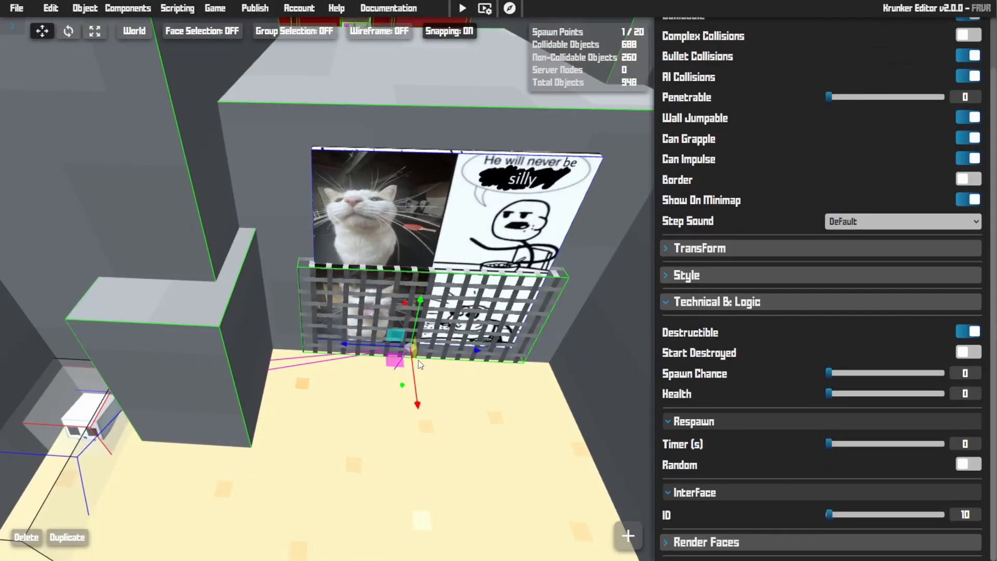
# - Move the burger's top bun aside and select the trigger around it to show its action method and teleport action settings
pyautogui.moveTo(355, 344)
pyautogui.mouseDown()
pyautogui.moveTo(289, 336)
pyautogui.moveTo(371, 341)
pyautogui.moveTo(357, 340)
pyautogui.mouseUp()
pyautogui.press('s')
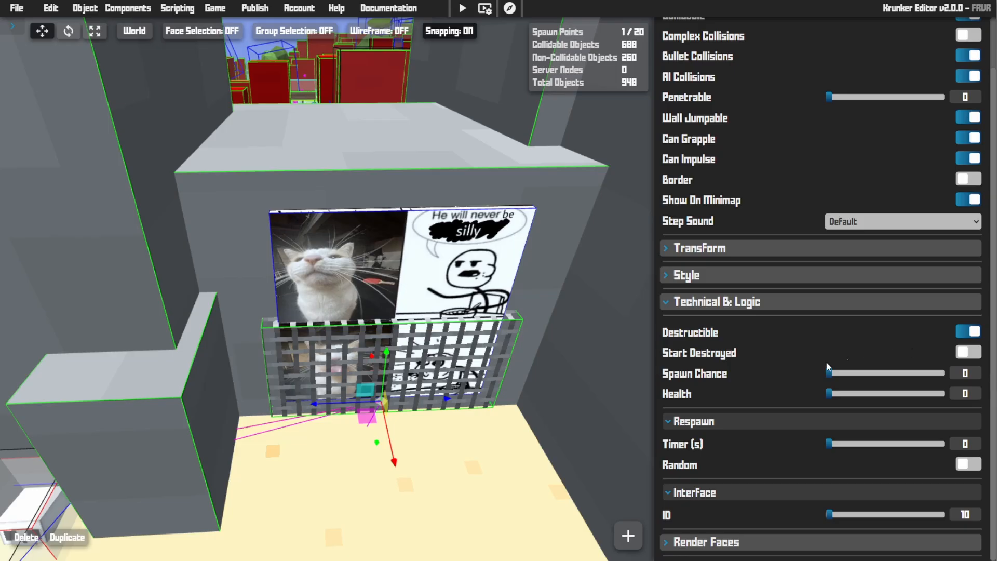
pyautogui.press('w')
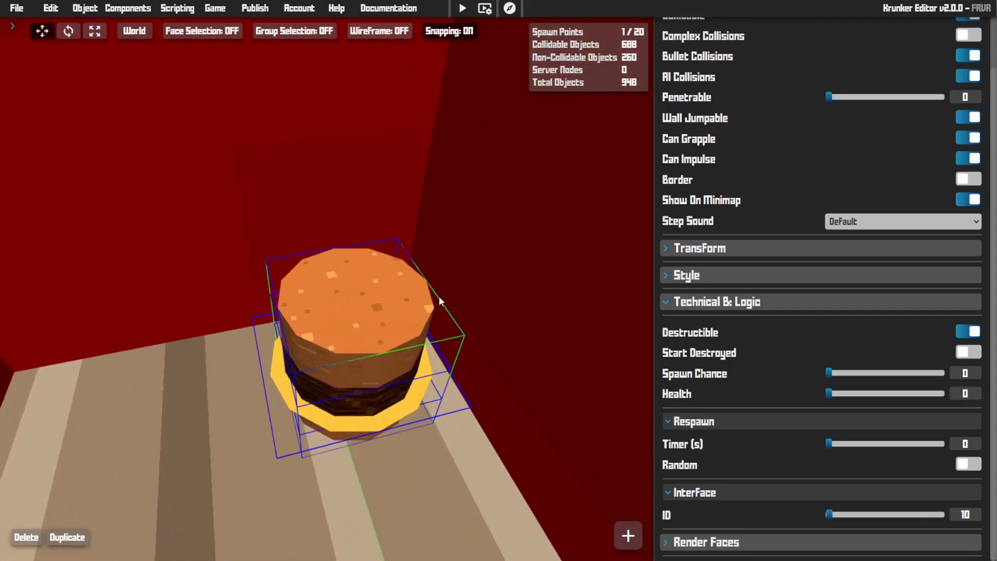
pyautogui.click(412, 340)
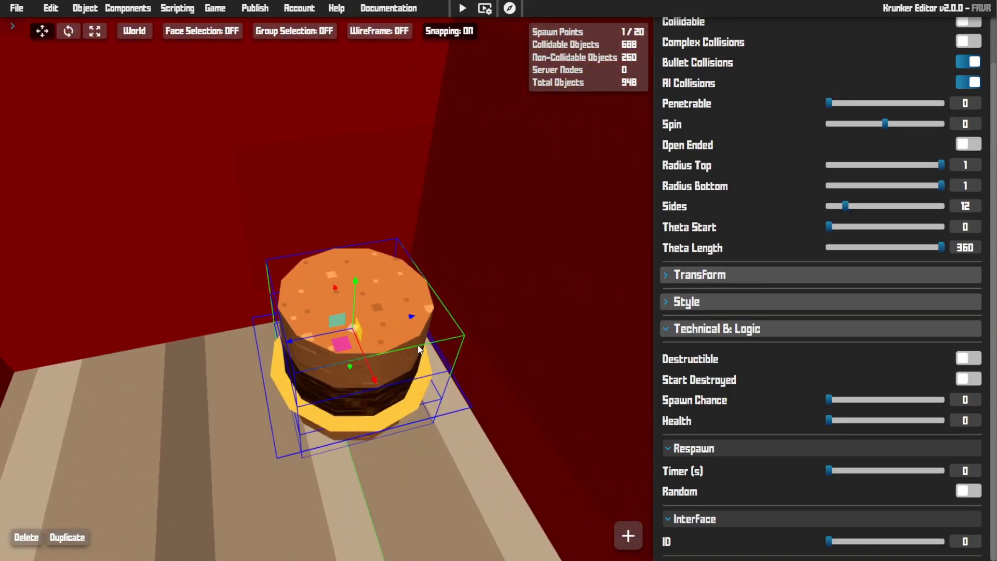
pyautogui.moveTo(321, 335); pyautogui.dragTo(292, 341)
pyautogui.click(413, 327)
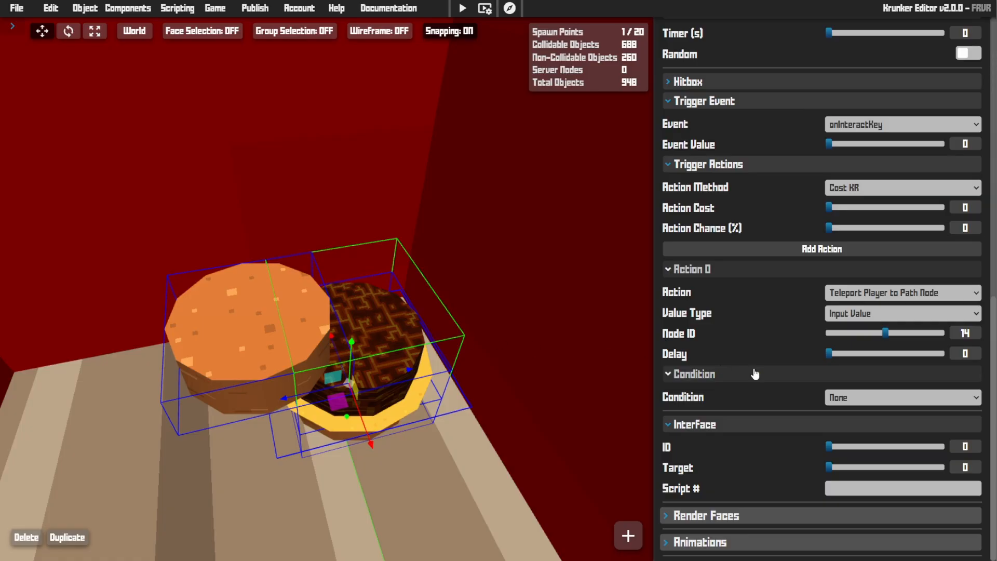
# - Stop the group of the brown crate beside the palm tree and slide the crate cube away from its trigger
pyautogui.moveTo(496, 293); pyautogui.dragTo(613, 220, button='right')
pyautogui.press('w')
pyautogui.press('w')
pyautogui.press('w')
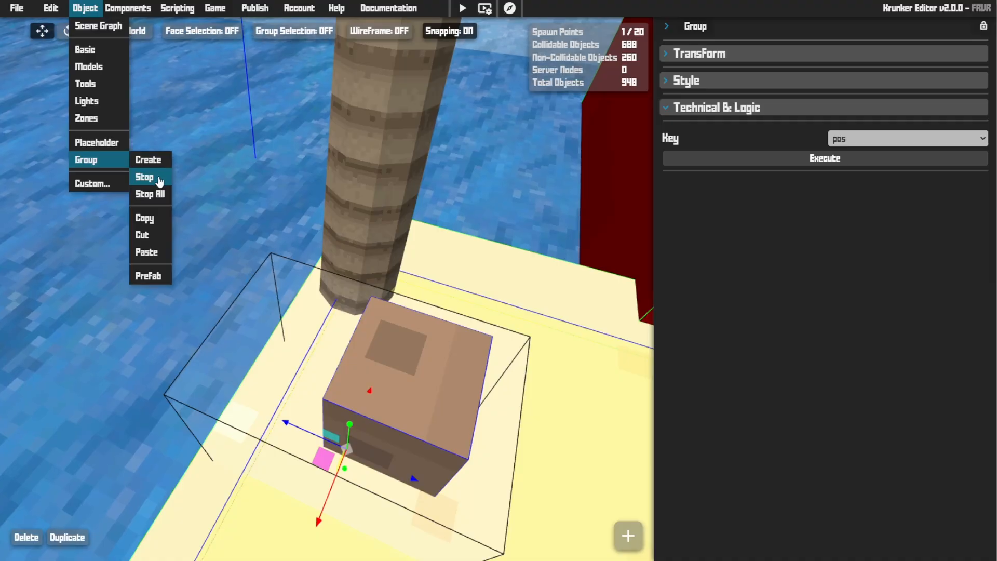
pyautogui.click(145, 177)
pyautogui.click(428, 441)
pyautogui.moveTo(452, 452); pyautogui.dragTo(382, 428)
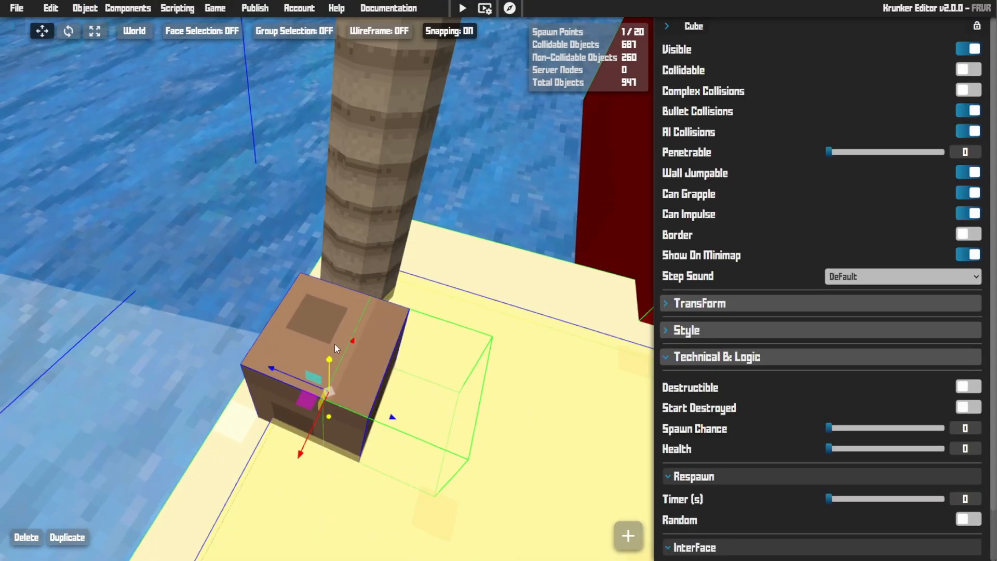
# - Select the crate's trigger and examine its custom message, trigger event, action and condition settings
pyautogui.click(451, 382)
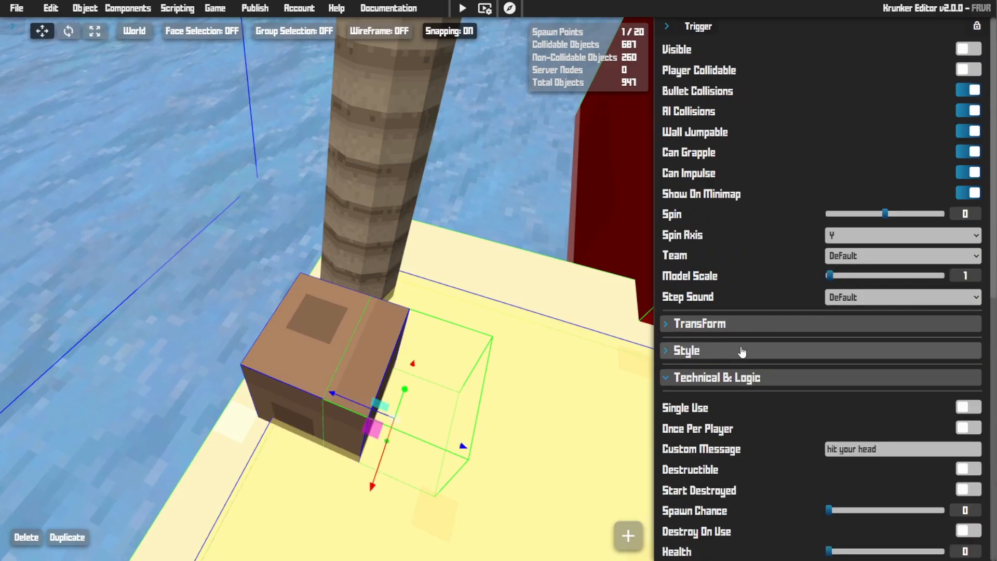
pyautogui.scroll(-4, 748, 332)
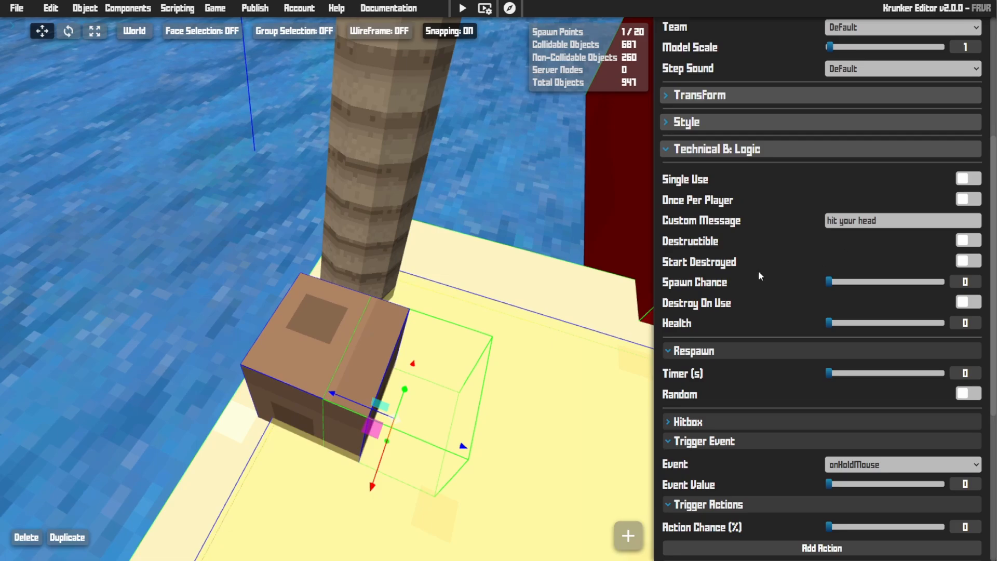
pyautogui.scroll(-2, 753, 272)
pyautogui.scroll(-1, 823, 378)
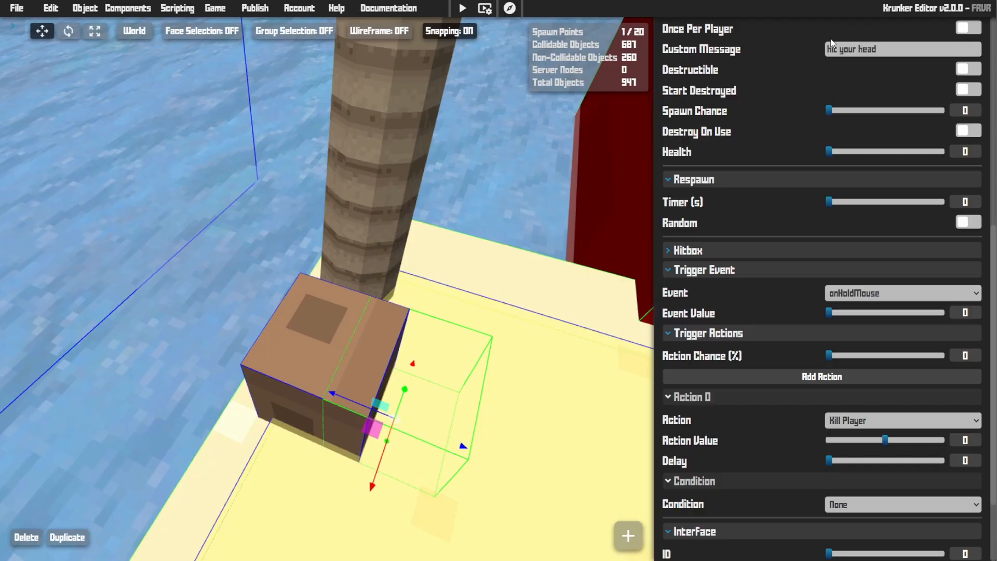
pyautogui.scroll(-2, 762, 103)
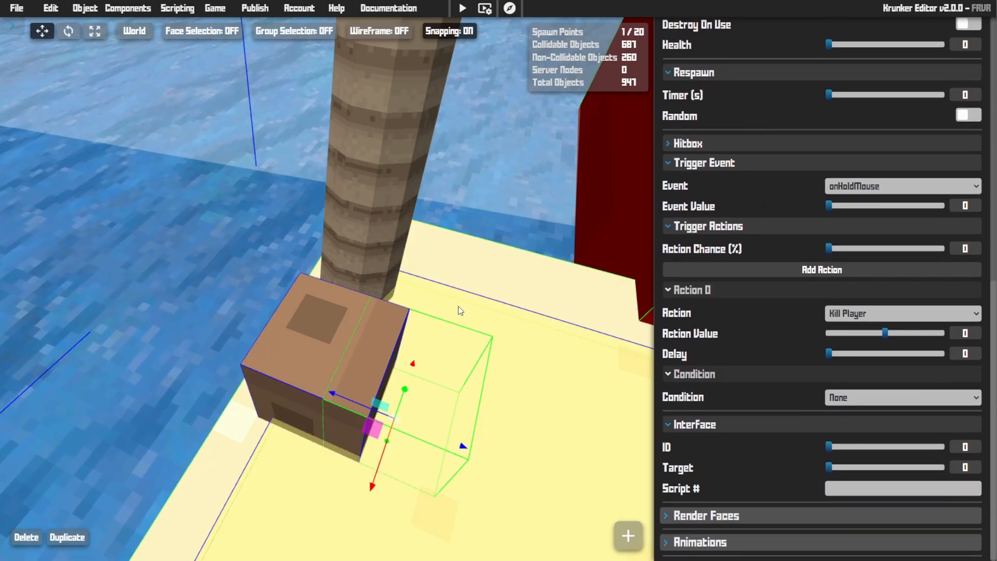
# - In the red map, select the trigger above the finish platform and examine its event, Save Data action and player value action
pyautogui.press('w')
pyautogui.moveTo(328, 289); pyautogui.dragTo(353, 280, button='right')
pyautogui.press('w')
pyautogui.moveTo(409, 226)
pyautogui.mouseDown(button='right')
pyautogui.moveTo(364, 260)
pyautogui.moveTo(384, 197)
pyautogui.moveTo(410, 227)
pyautogui.mouseUp(button='right')
pyautogui.click(210, 159)
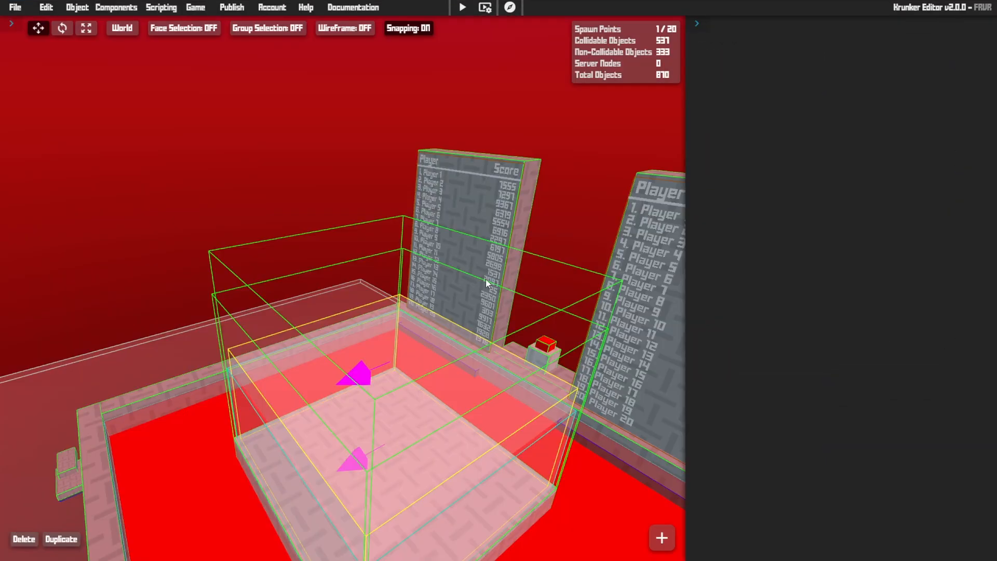
pyautogui.click(470, 279)
pyautogui.scroll(-5, 785, 304)
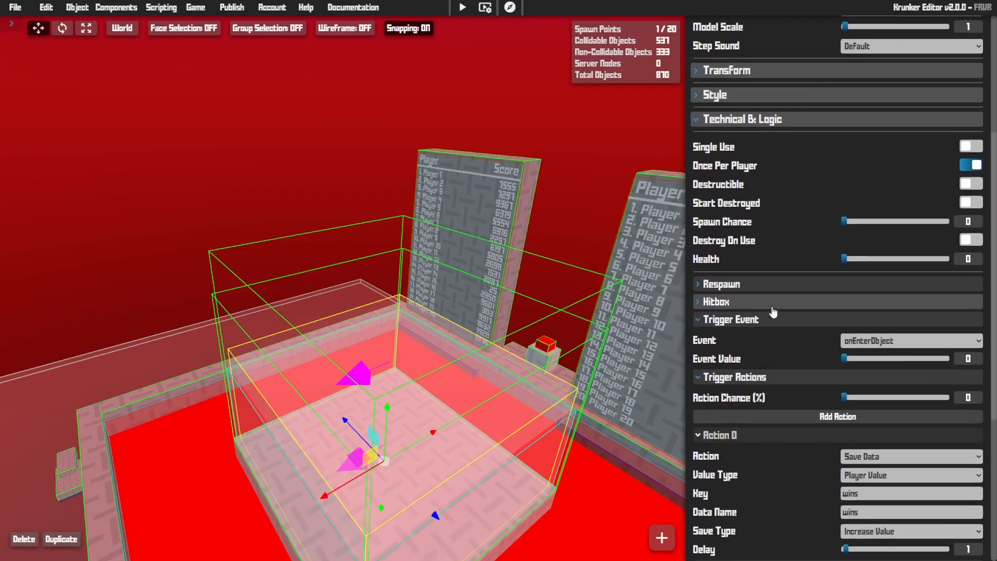
pyautogui.scroll(-2, 763, 308)
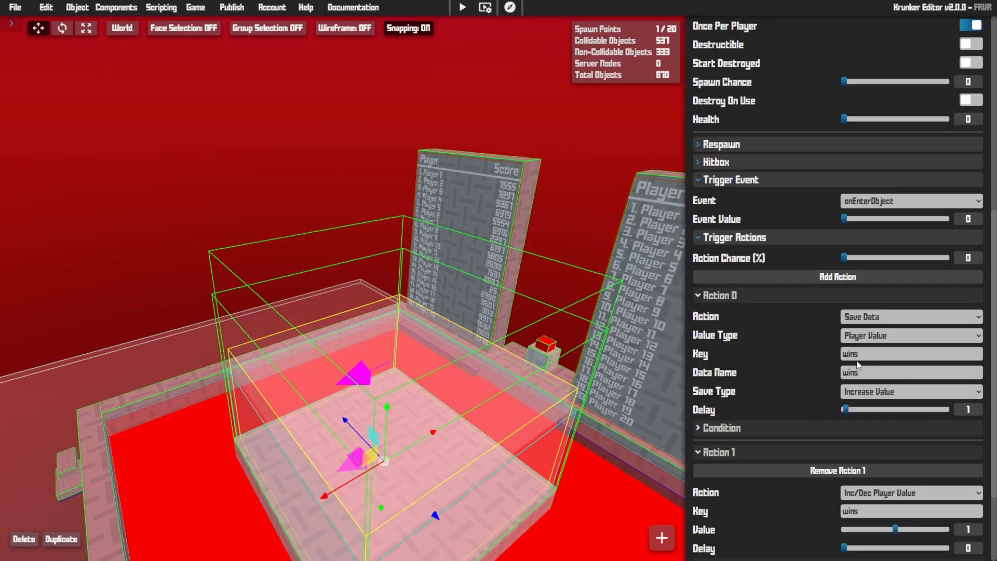
pyautogui.scroll(-2, 858, 365)
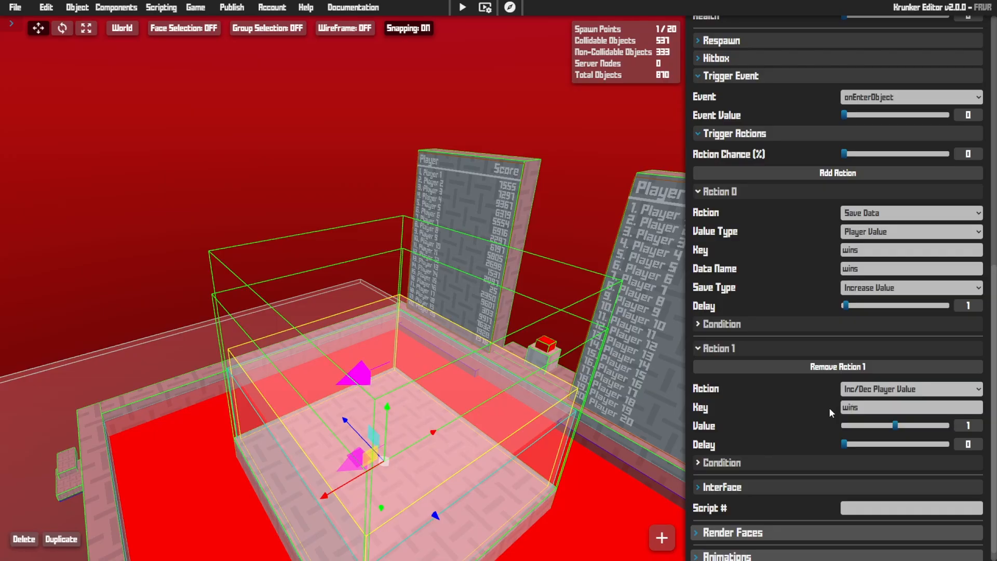
# - Select the wins leaderboard beyond the red button, set its font size to 57 and reduce its leader results to three
pyautogui.moveTo(563, 263); pyautogui.dragTo(605, 263, button='right')
pyautogui.click(563, 263)
pyautogui.press('w')
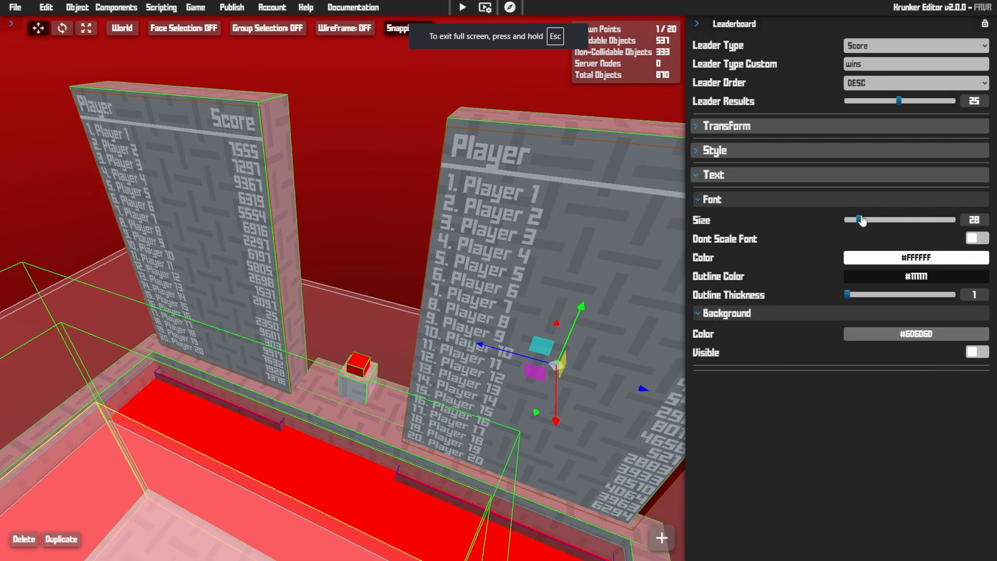
pyautogui.moveTo(861, 221); pyautogui.dragTo(874, 221)
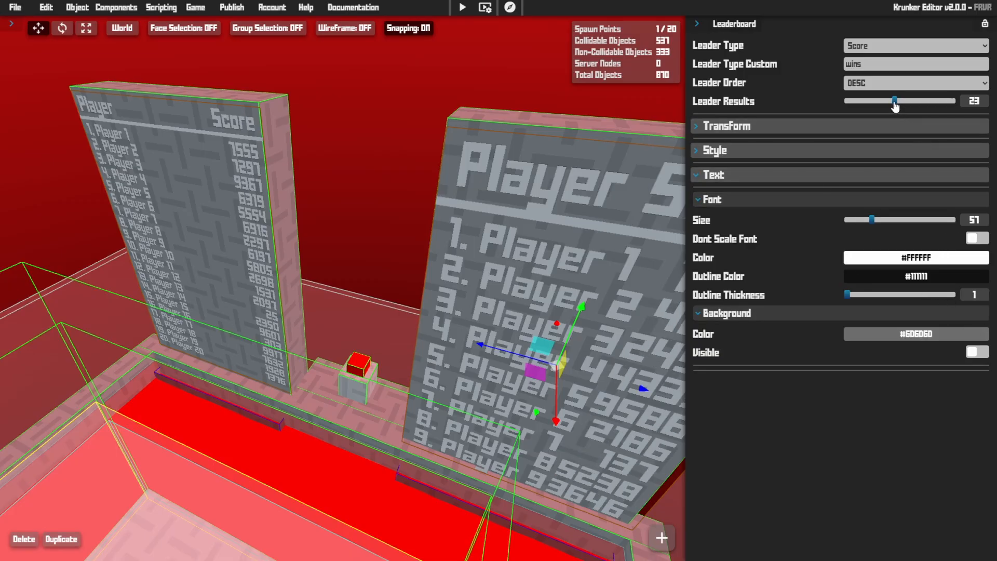
pyautogui.moveTo(870, 102); pyautogui.dragTo(855, 102)
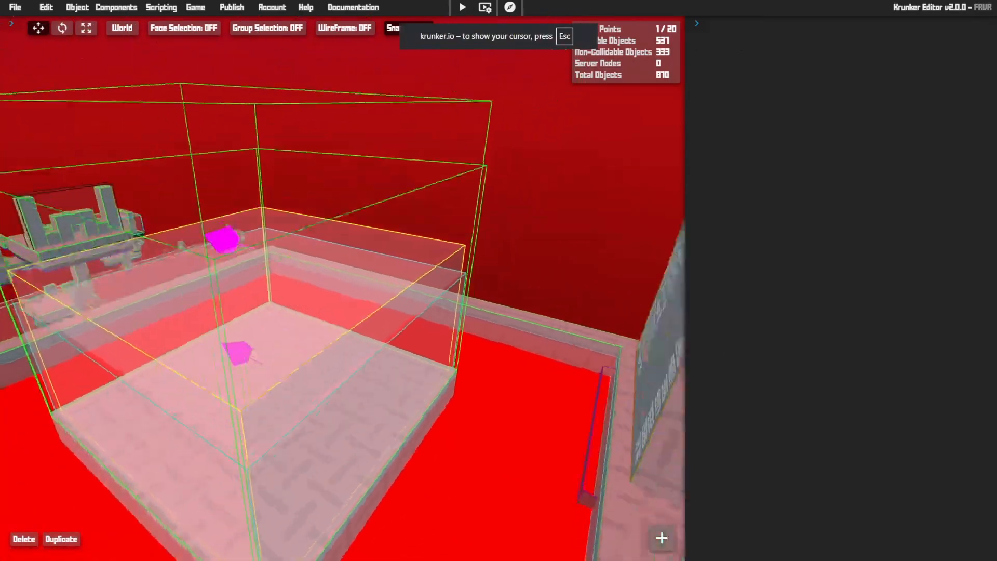
# - In the slide_IronAscent map, examine the leader type and order of the two leaderboards and select the red button between them
pyautogui.moveTo(343, 288); pyautogui.dragTo(468, 270, button='right')
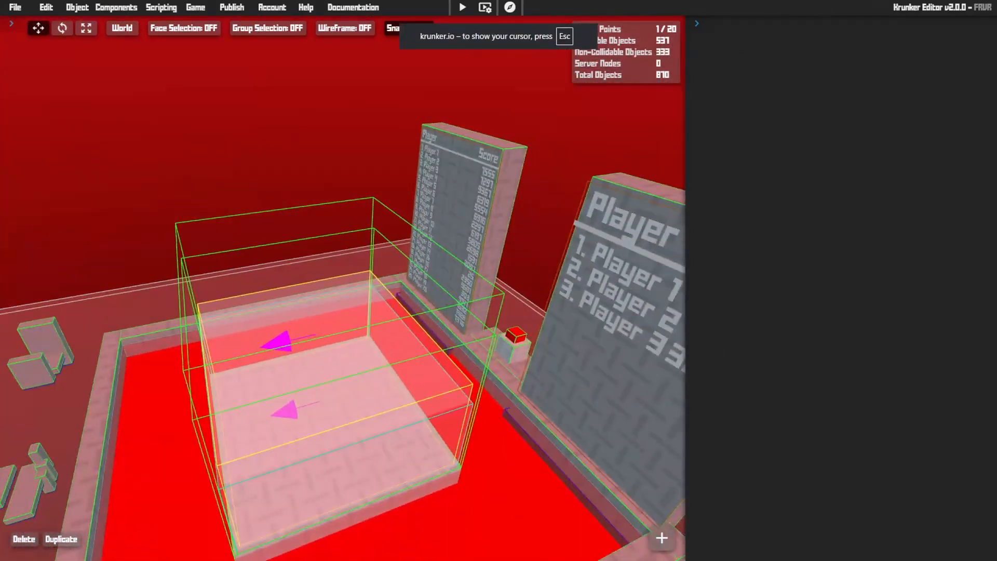
pyautogui.moveTo(343, 289)
pyautogui.mouseDown(button='right')
pyautogui.moveTo(332, 276)
pyautogui.moveTo(306, 288)
pyautogui.moveTo(342, 288)
pyautogui.mouseUp(button='right')
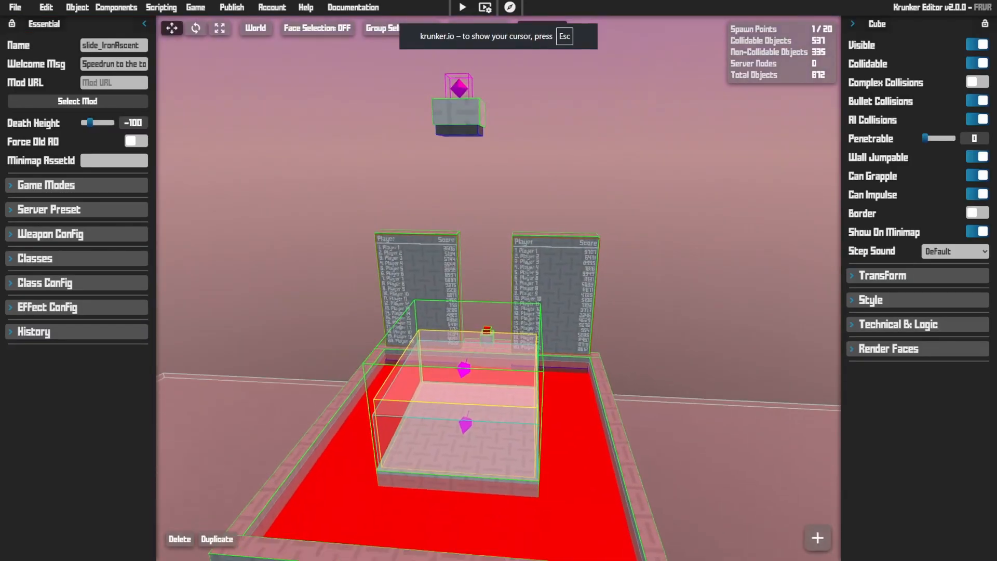
pyautogui.moveTo(547, 232); pyautogui.dragTo(547, 232, button='right')
pyautogui.click(681, 257)
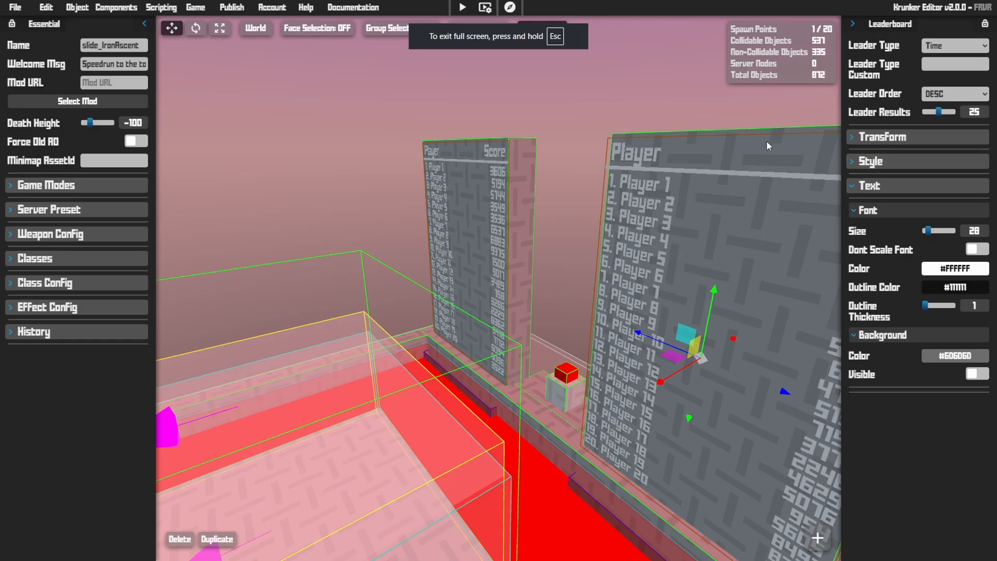
pyautogui.moveTo(678, 209); pyautogui.dragTo(677, 210, button='right')
pyautogui.press('w')
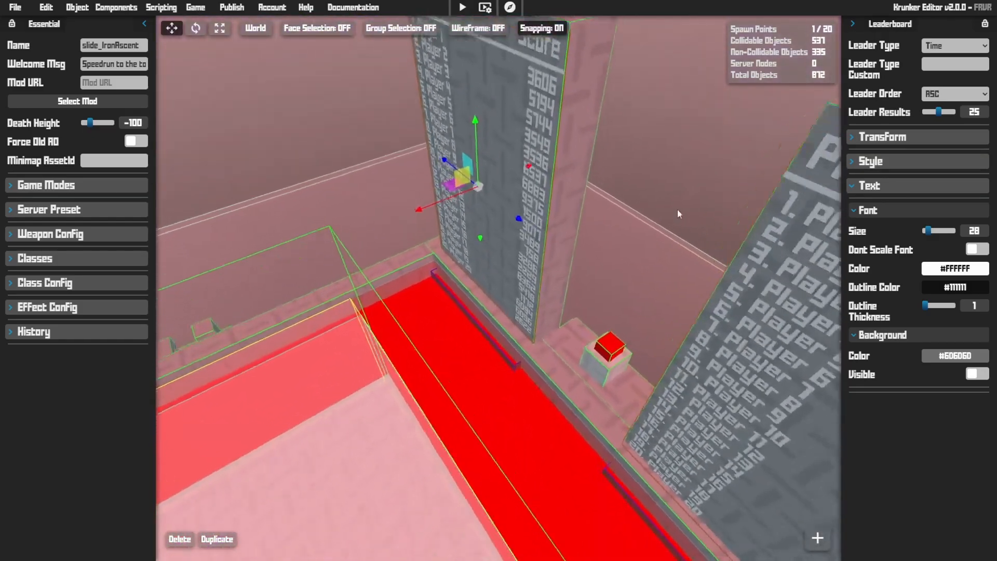
pyautogui.click(625, 352)
pyautogui.moveTo(727, 312); pyautogui.dragTo(728, 307, button='right')
pyautogui.press('s')
pyautogui.press('w')
pyautogui.press('s')
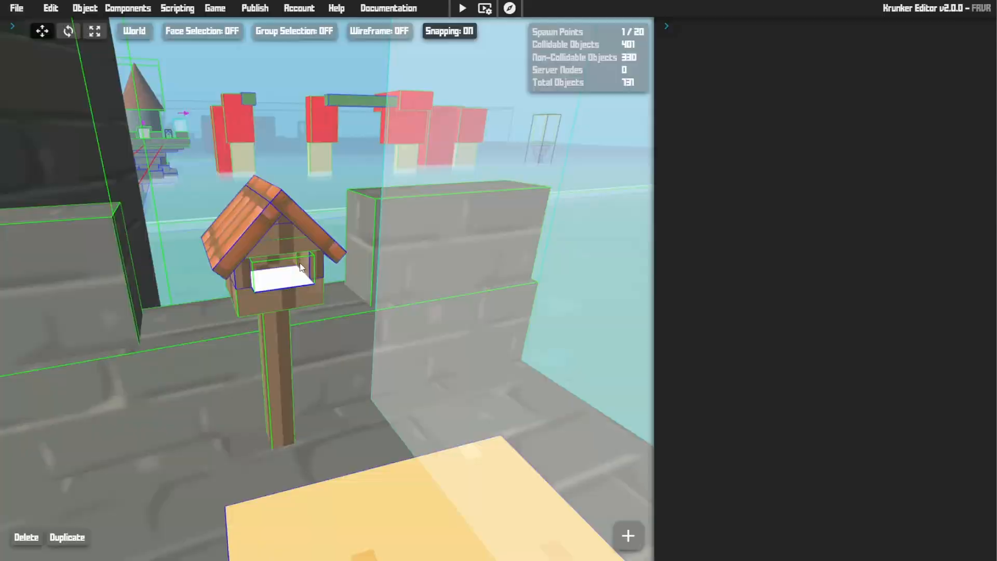
# - Find the birdhouse on the stone wall and examine the properties of the trigger inside it
pyautogui.moveTo(468, 273); pyautogui.dragTo(398, 267, button='right')
pyautogui.press('w')
pyautogui.press('w')
pyautogui.press('w')
pyautogui.scroll(-9, 849, 407)
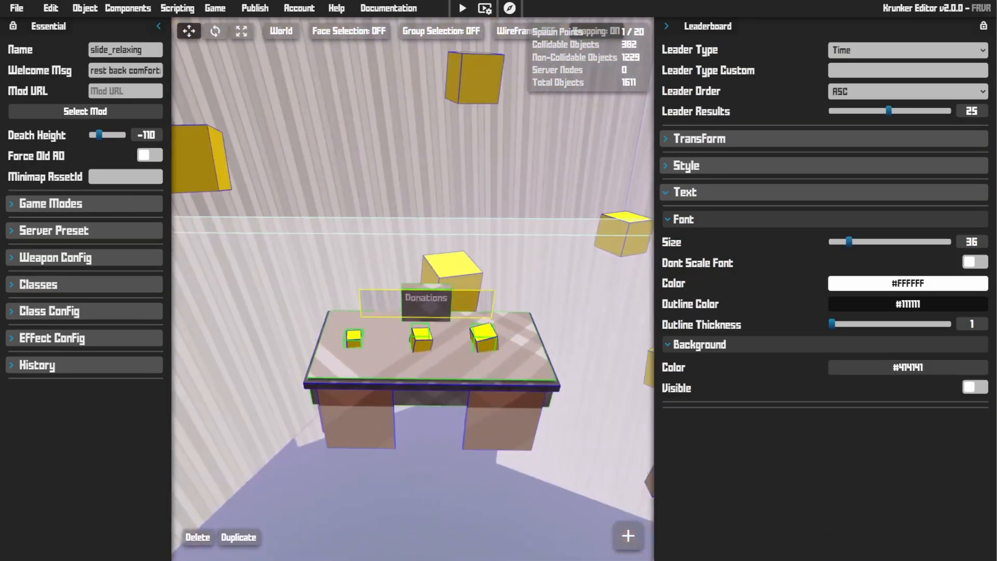
# - In the slide_relaxing map, collapse the map settings and examine the middle donation block trigger's message, event, KR cost and popup action
pyautogui.press('w')
pyautogui.moveTo(413, 289)
pyautogui.mouseDown(button='right')
pyautogui.moveTo(623, 283)
pyautogui.moveTo(520, 223)
pyautogui.moveTo(413, 281)
pyautogui.mouseUp(button='right')
pyautogui.press('s')
pyautogui.press('w')
pyautogui.moveTo(256, 107); pyautogui.dragTo(317, 182, button='right')
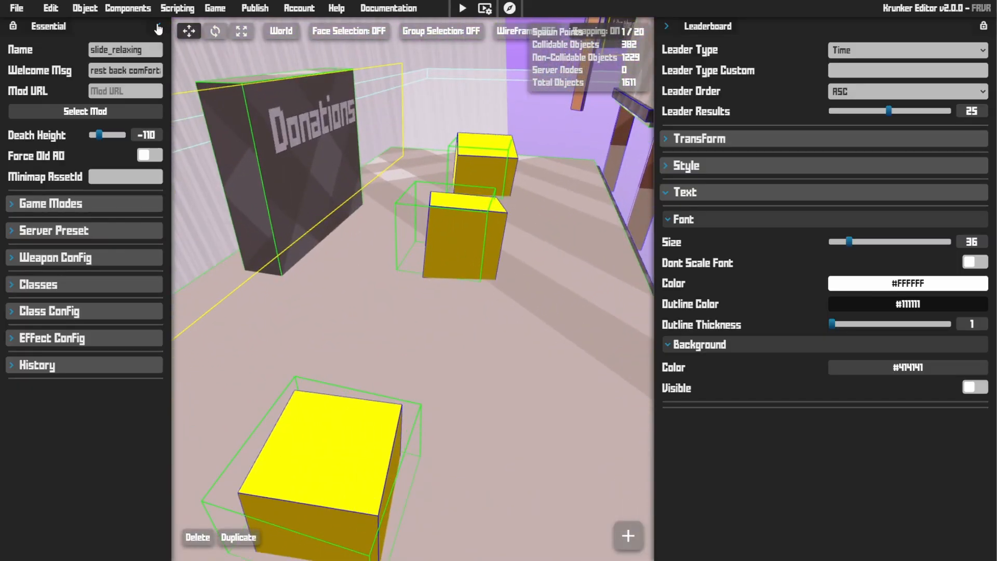
pyautogui.click(159, 27)
pyautogui.click(367, 213)
pyautogui.scroll(-2, 741, 312)
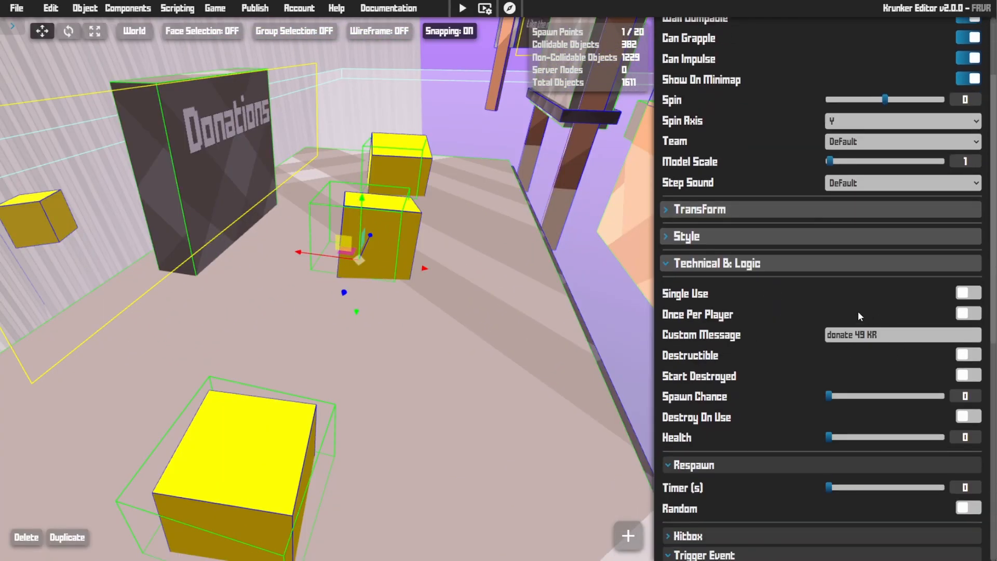
pyautogui.scroll(-6, 897, 325)
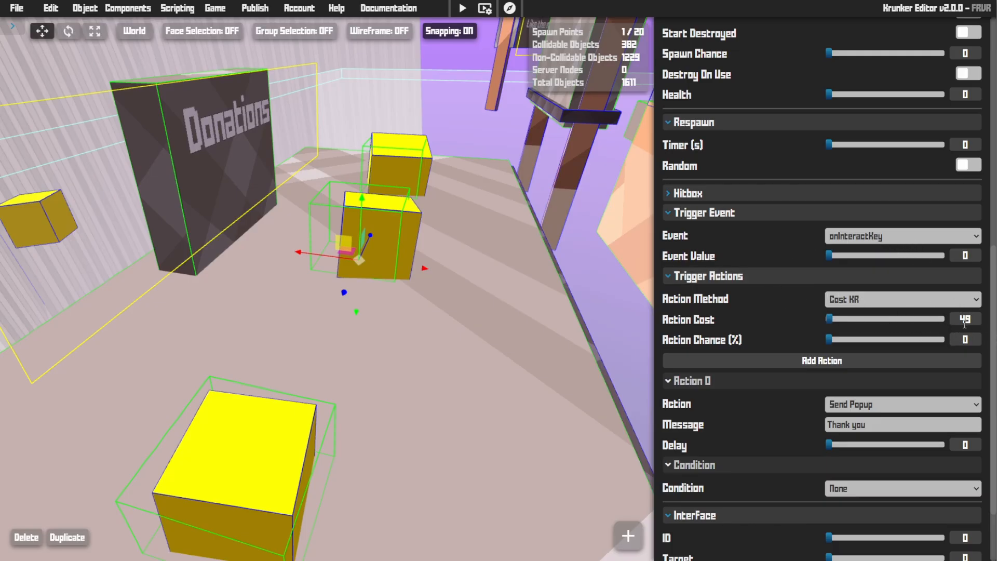
pyautogui.scroll(-1, 767, 342)
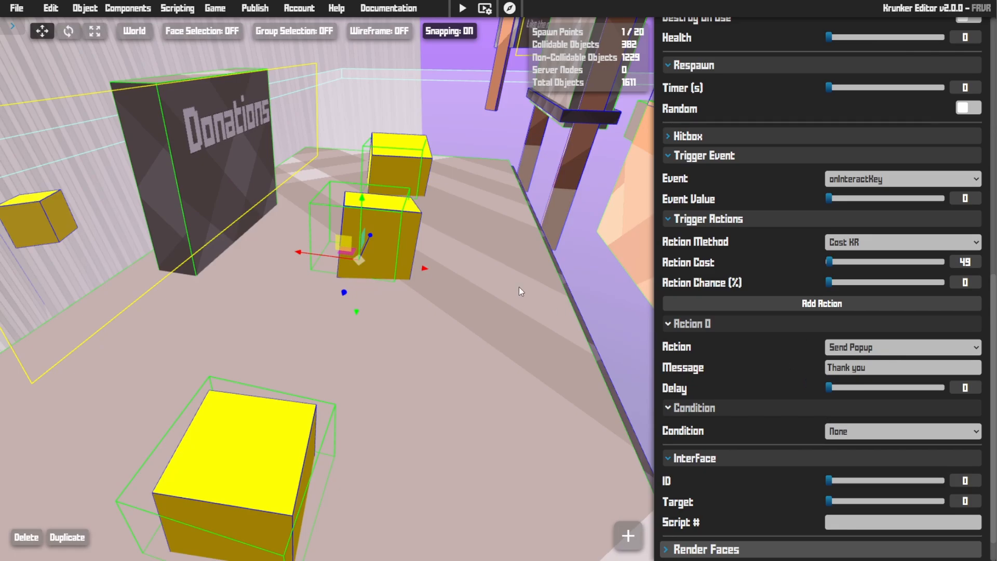
# - Browse the available action types for the donation trigger's Action 0 and close the list without choosing one
pyautogui.moveTo(519, 287); pyautogui.dragTo(532, 136, button='right')
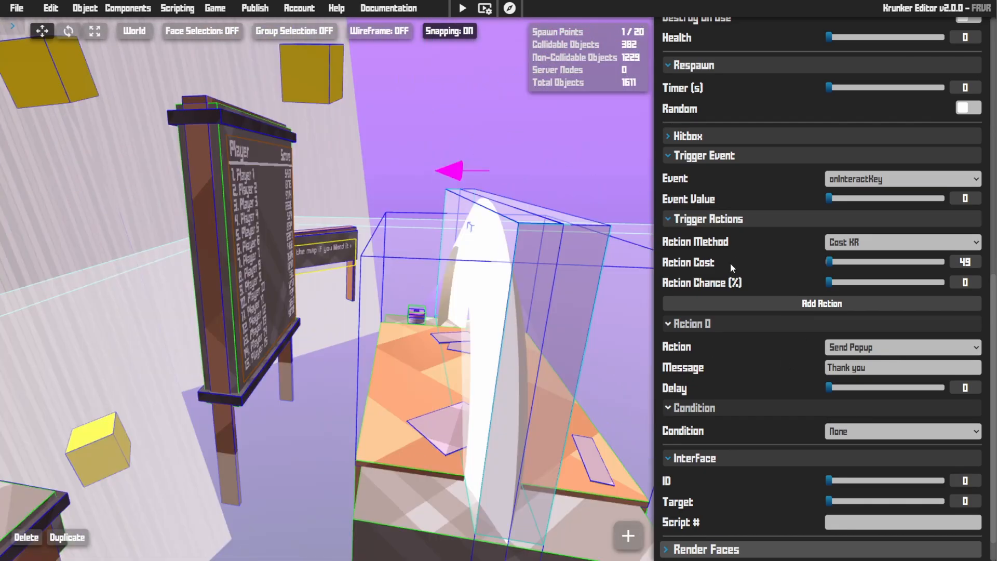
pyautogui.scroll(-1, 730, 263)
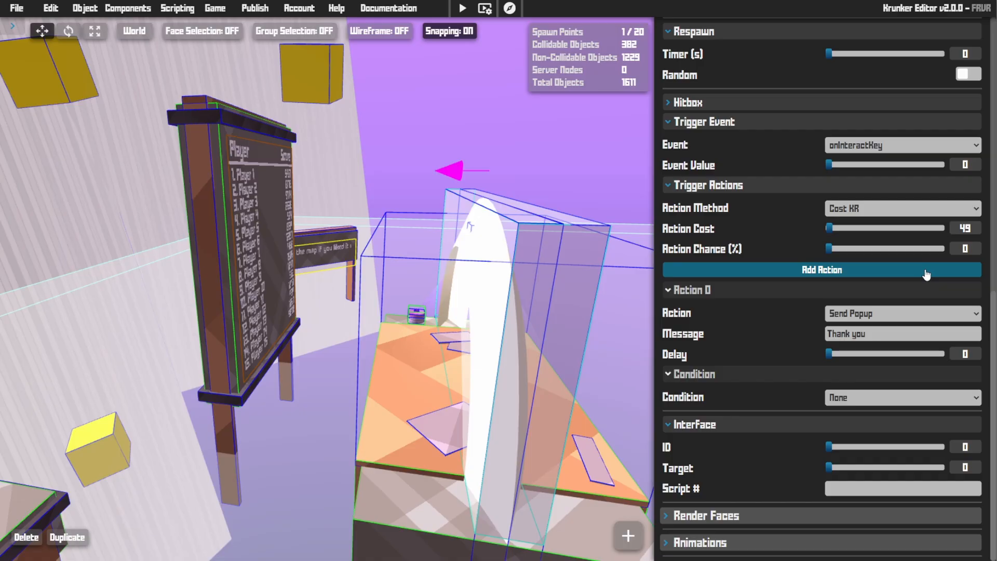
pyautogui.click(941, 322)
pyautogui.scroll(-3, 874, 393)
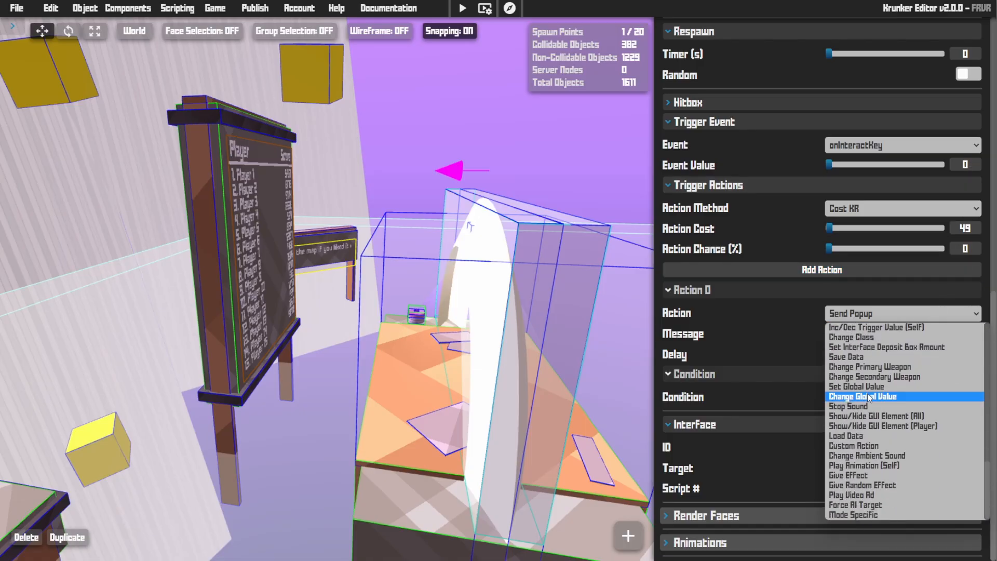
pyautogui.scroll(3, 868, 395)
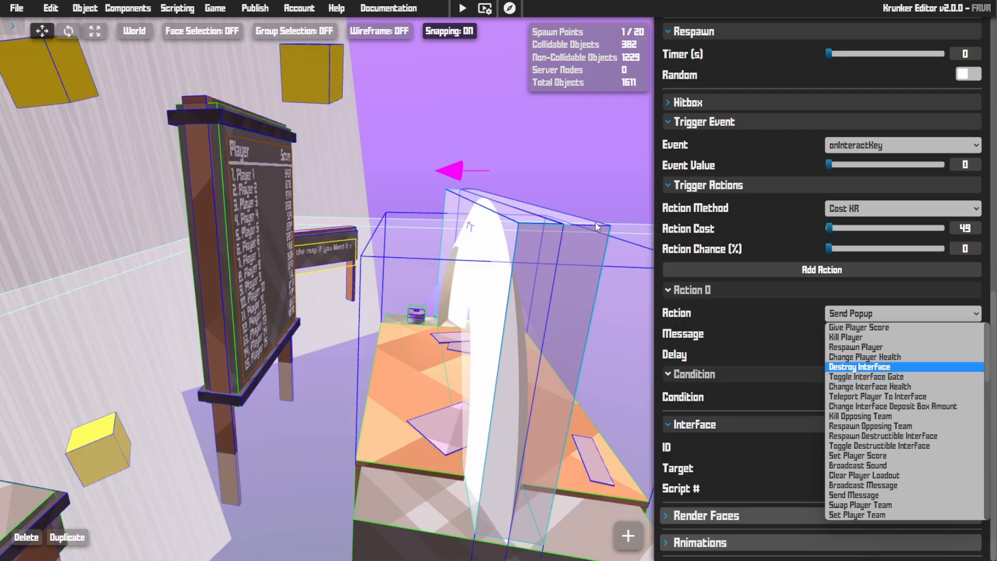
pyautogui.click(587, 171)
pyautogui.moveTo(586, 175); pyautogui.dragTo(545, 234, button='right')
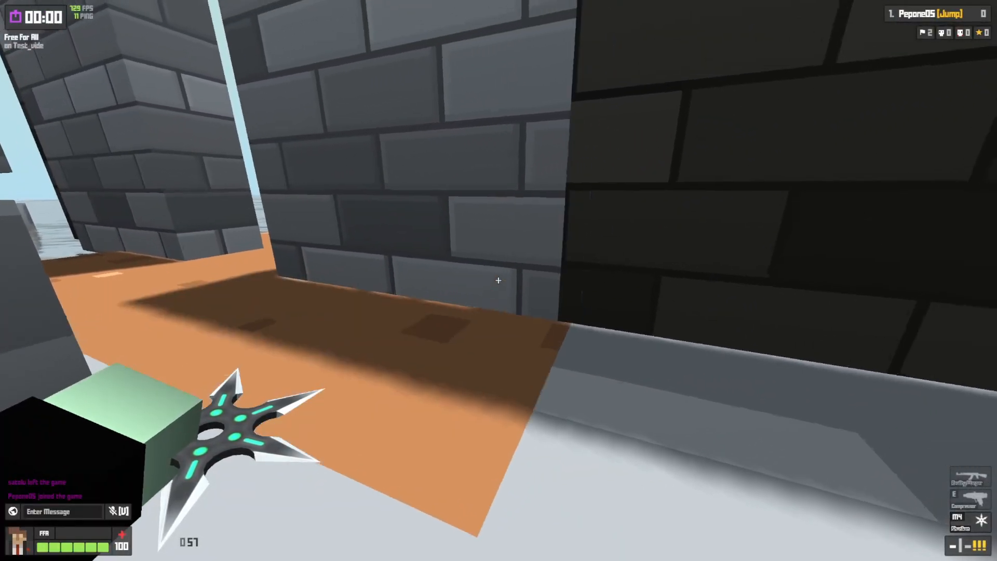
pyautogui.press('s')
pyautogui.press('w')
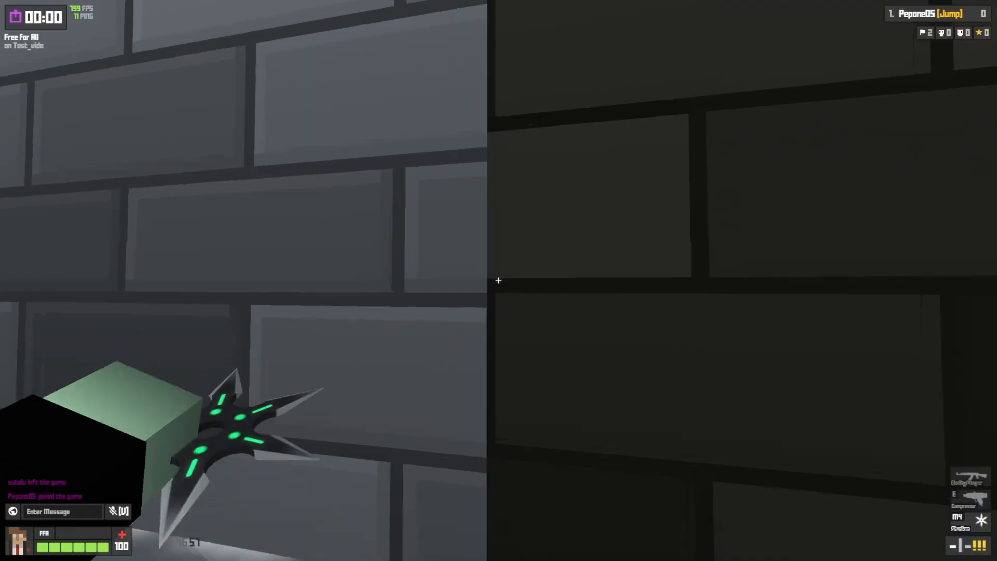
pyautogui.press('s')
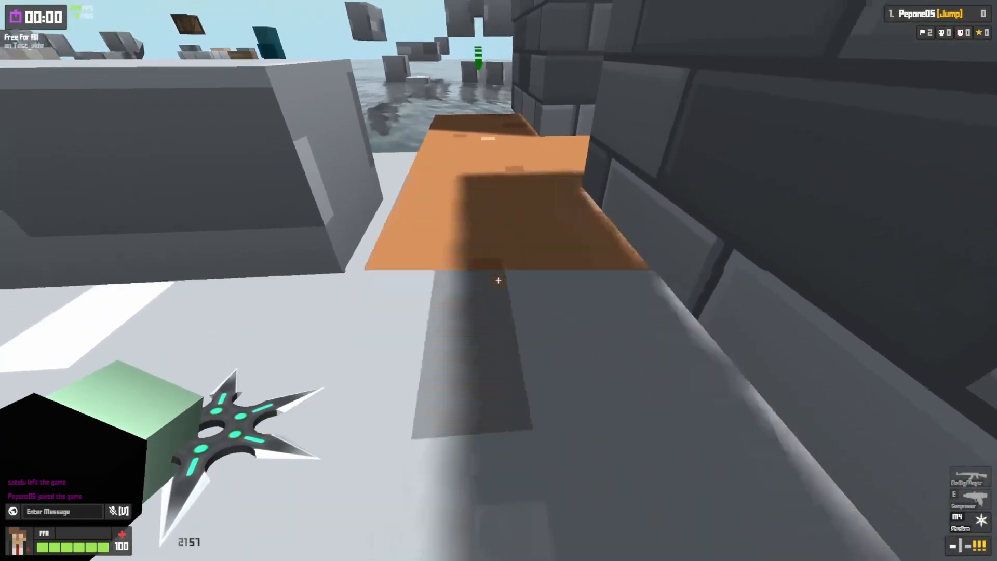
pyautogui.press('w')
pyautogui.press('s')
pyautogui.press('w')
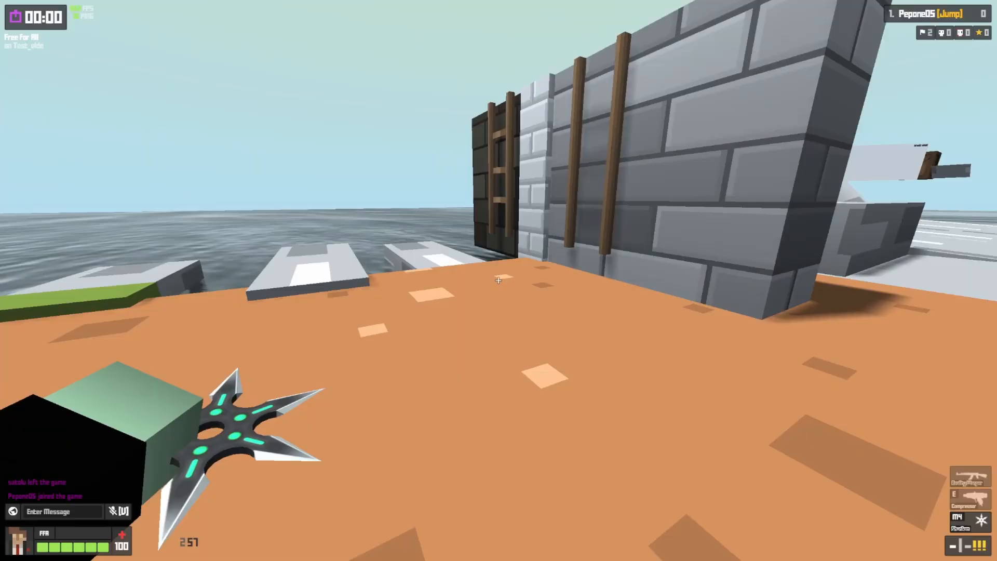
# - In the Test_vide map, walk along the platform edge and examine the grey slabs and green block over the water
pyautogui.press('w')
pyautogui.press('a')
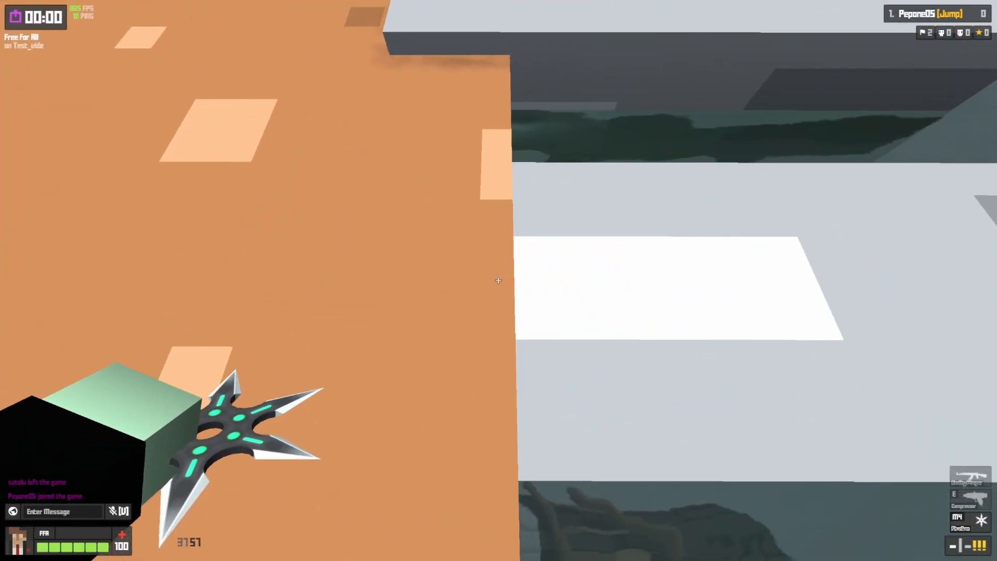
pyautogui.click(499, 281)
pyautogui.press('w')
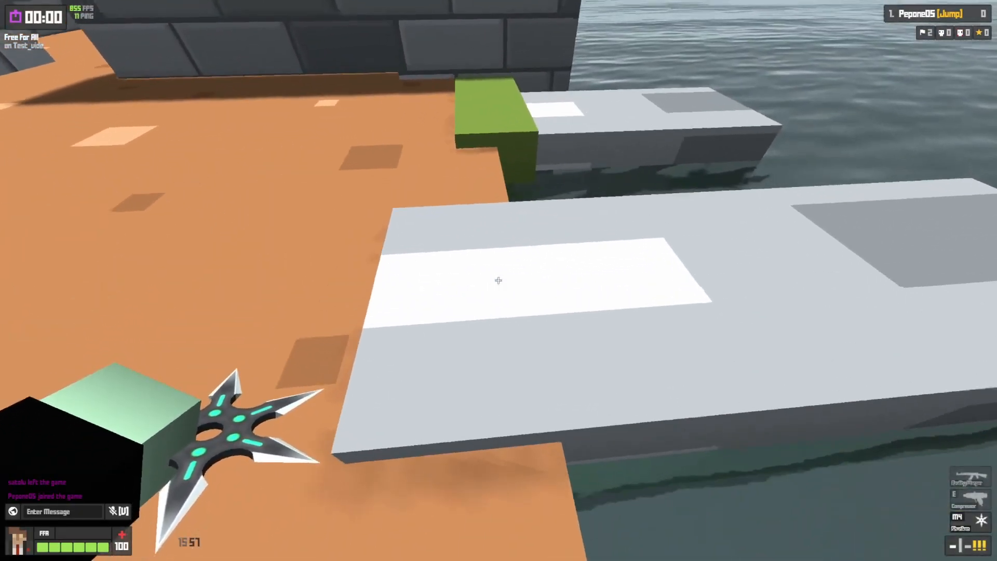
pyautogui.press('s')
pyautogui.press('w')
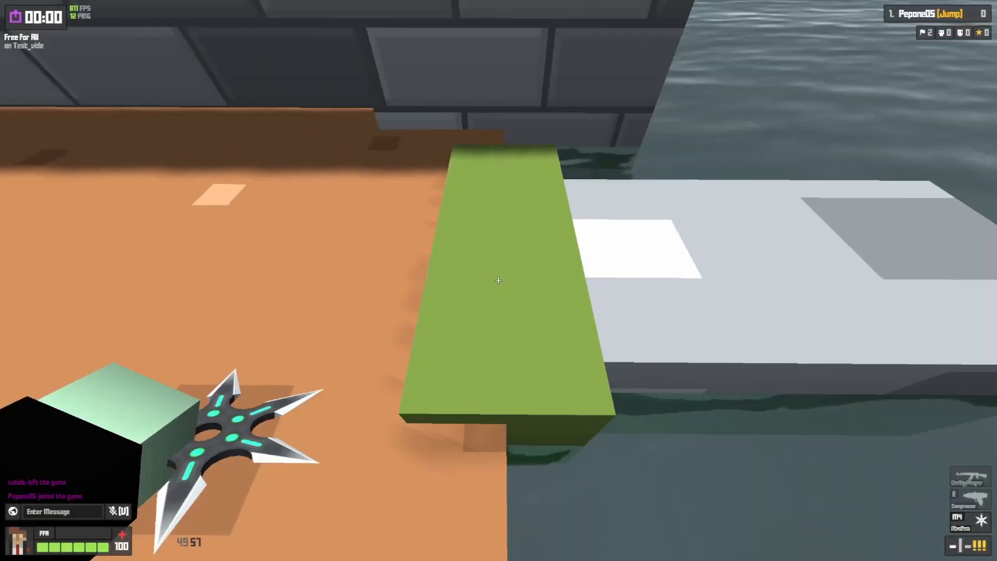
pyautogui.press('a')
pyautogui.press('w')
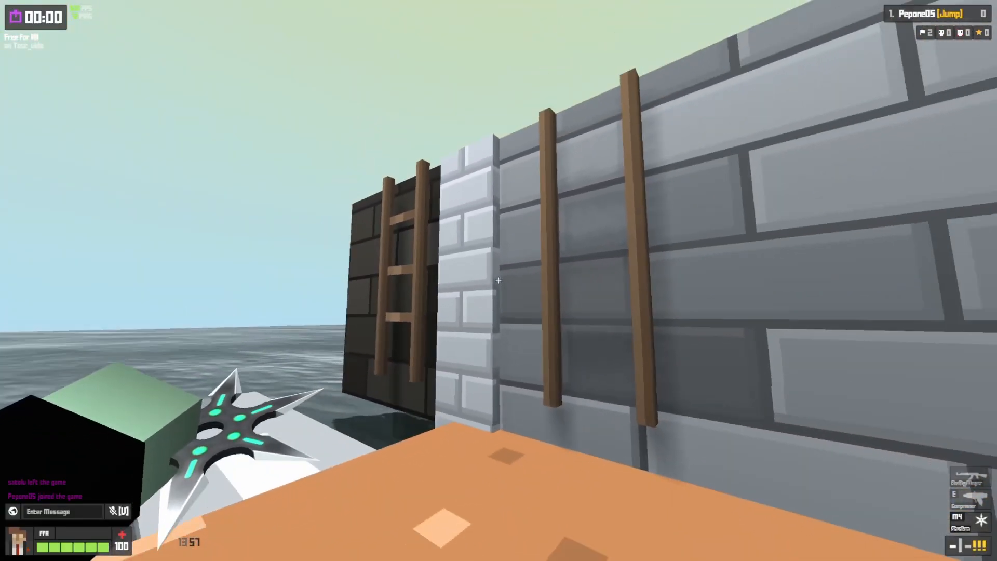
# - Test the ladders on the brick walls and the Compressor boost above the wall, and switch back to the shuriken
pyautogui.press('w')
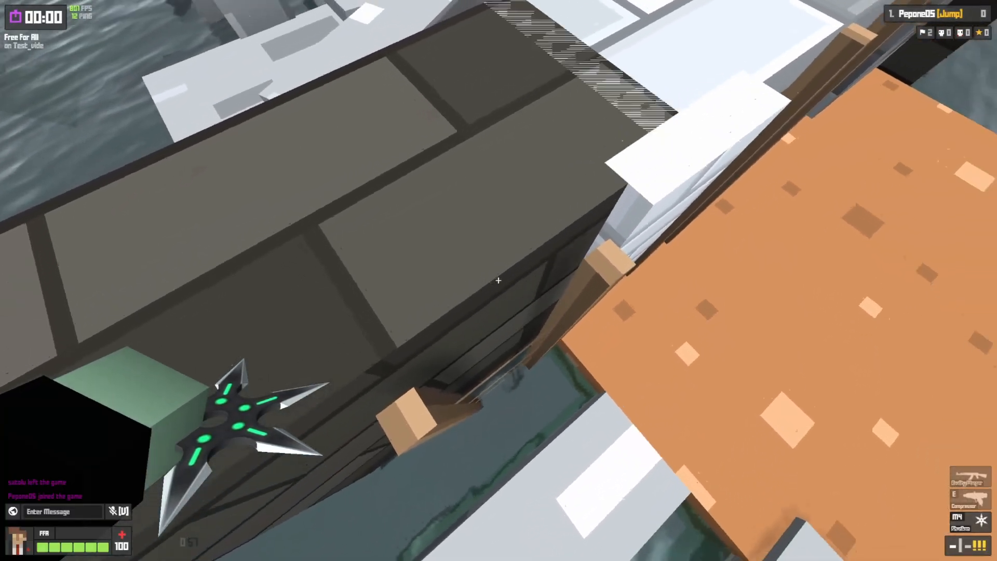
pyautogui.press('e')
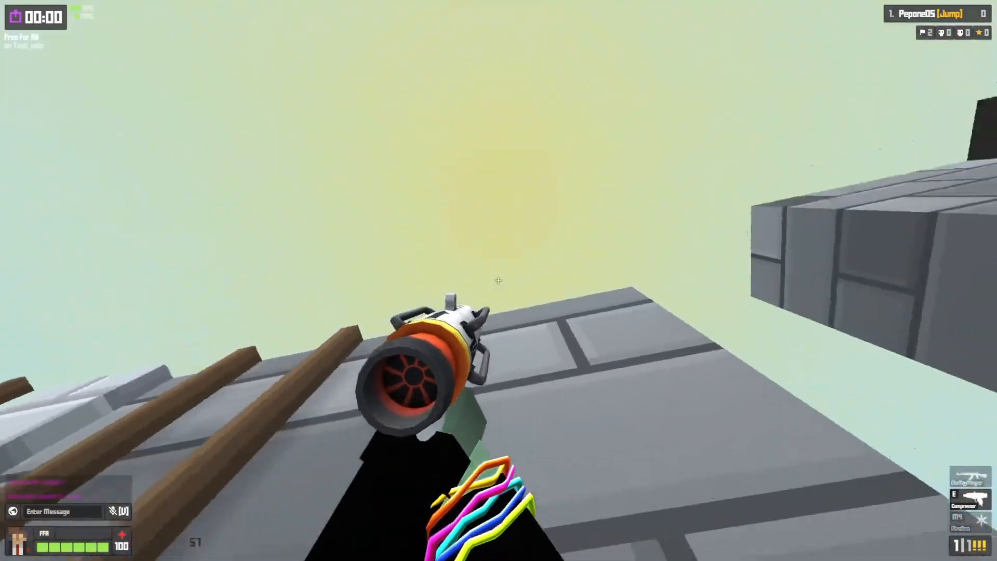
pyautogui.click(498, 280)
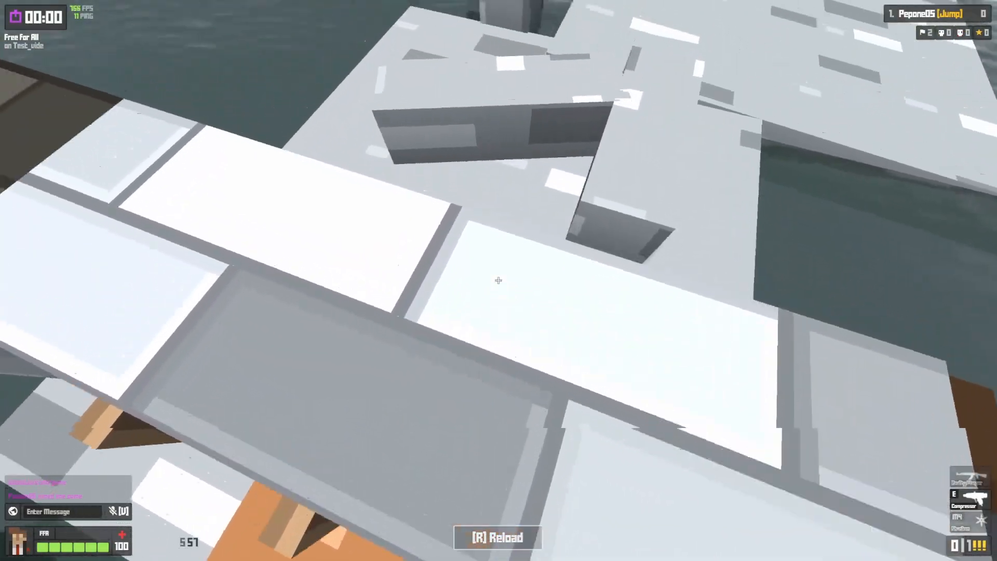
pyautogui.press('3')
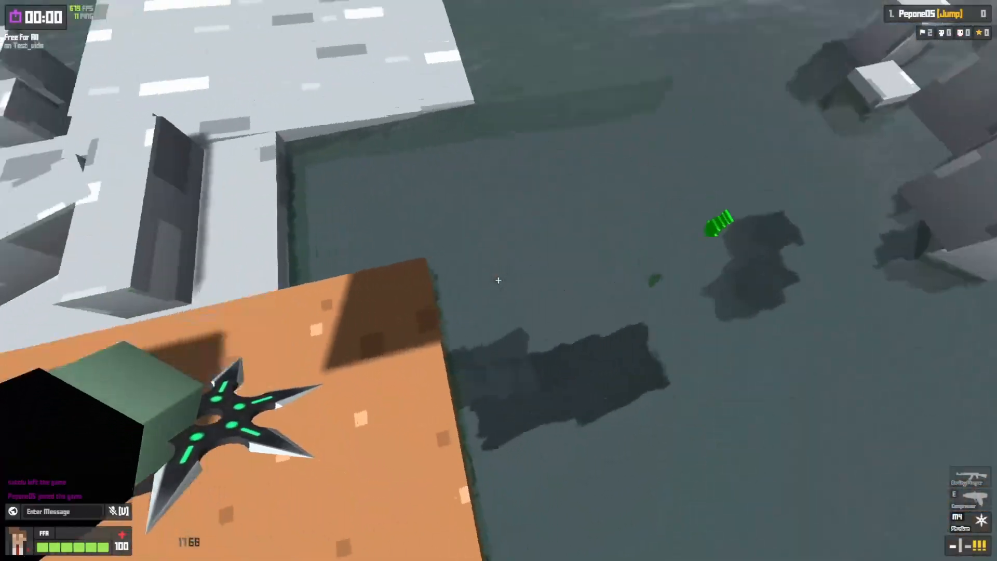
# - Move around the light and dark brick walls and inspect the passage along the stone wall beside the green block
pyautogui.press('w')
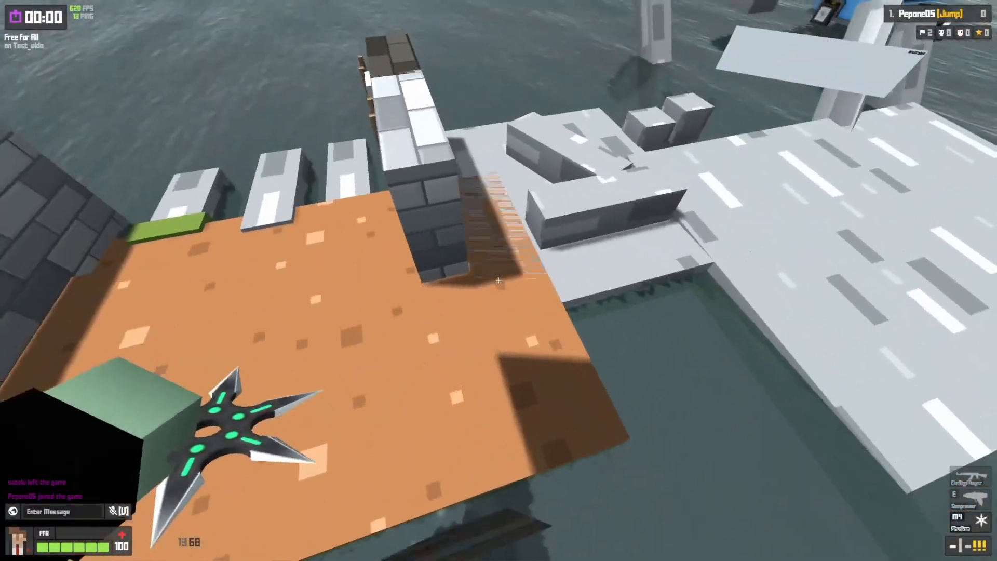
pyautogui.press('w')
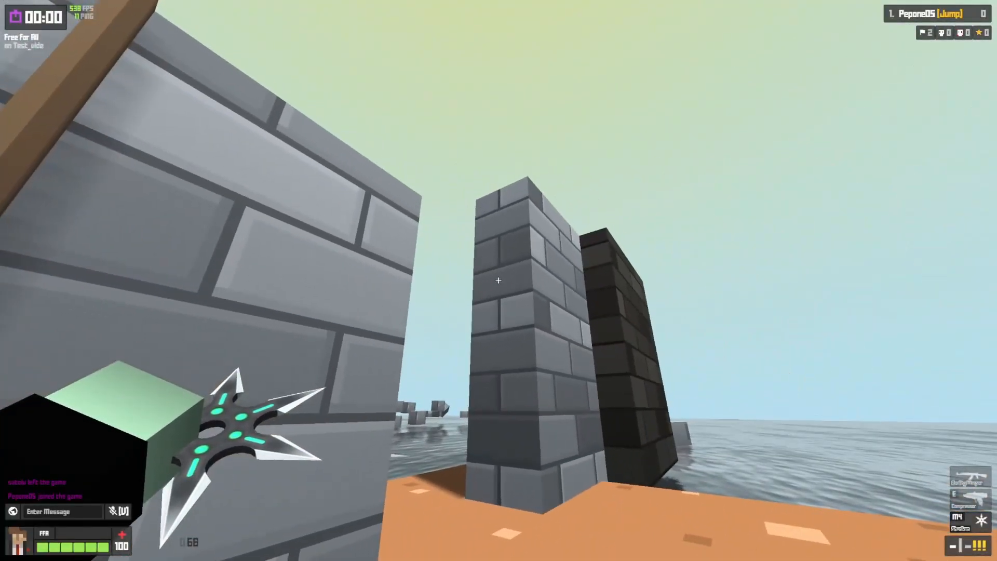
pyautogui.press('w')
pyautogui.press('w')
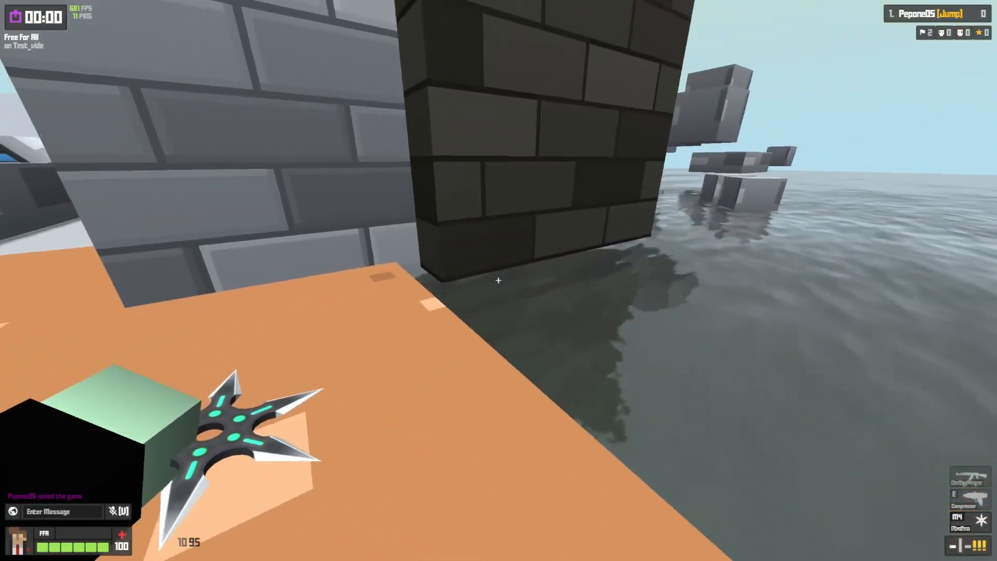
pyautogui.press('w')
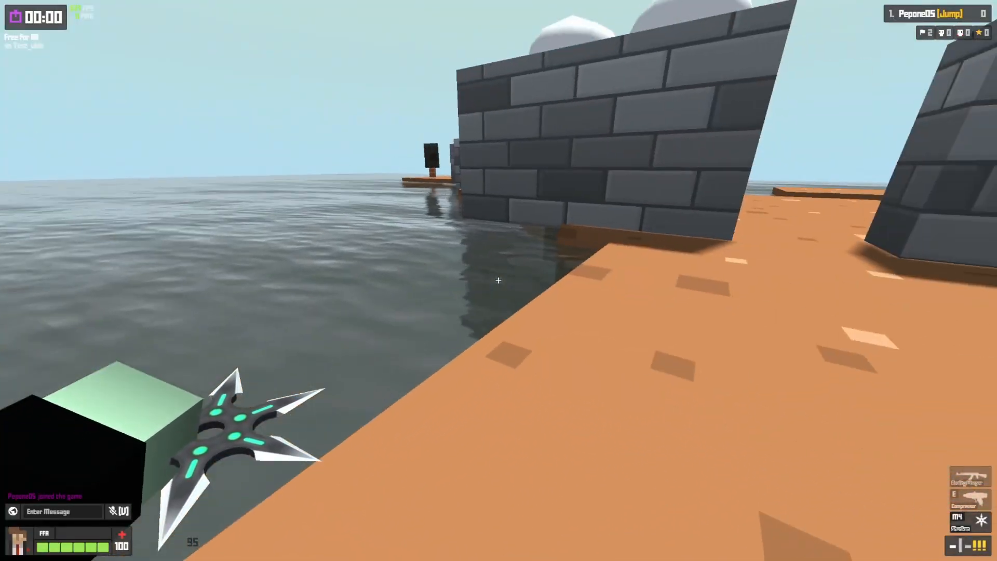
pyautogui.press('w')
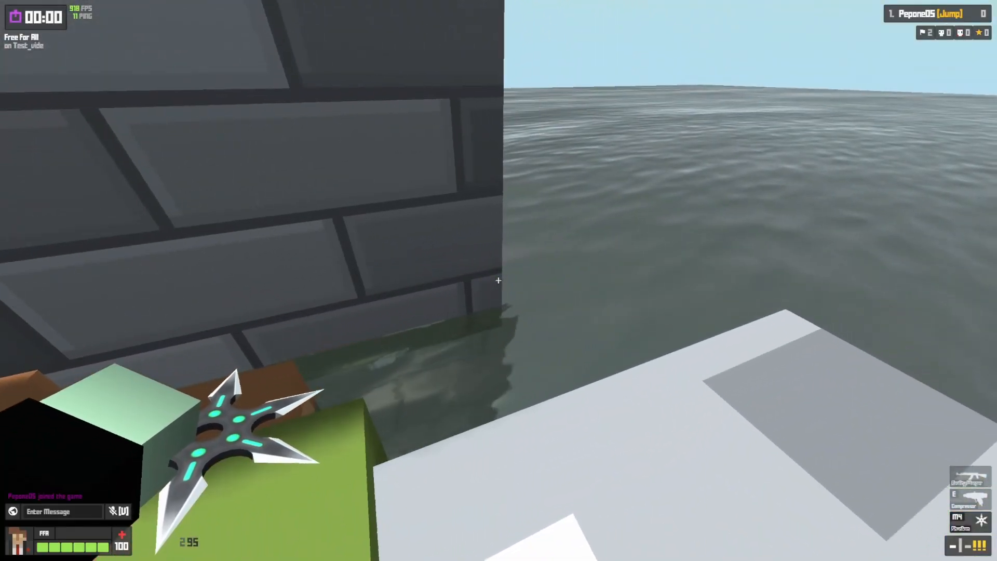
pyautogui.press('w')
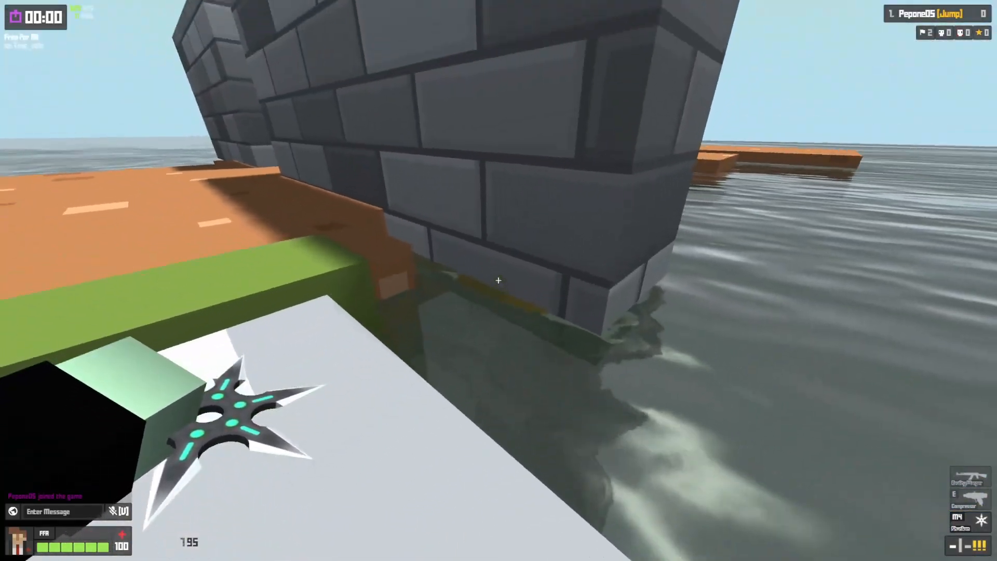
pyautogui.press('w')
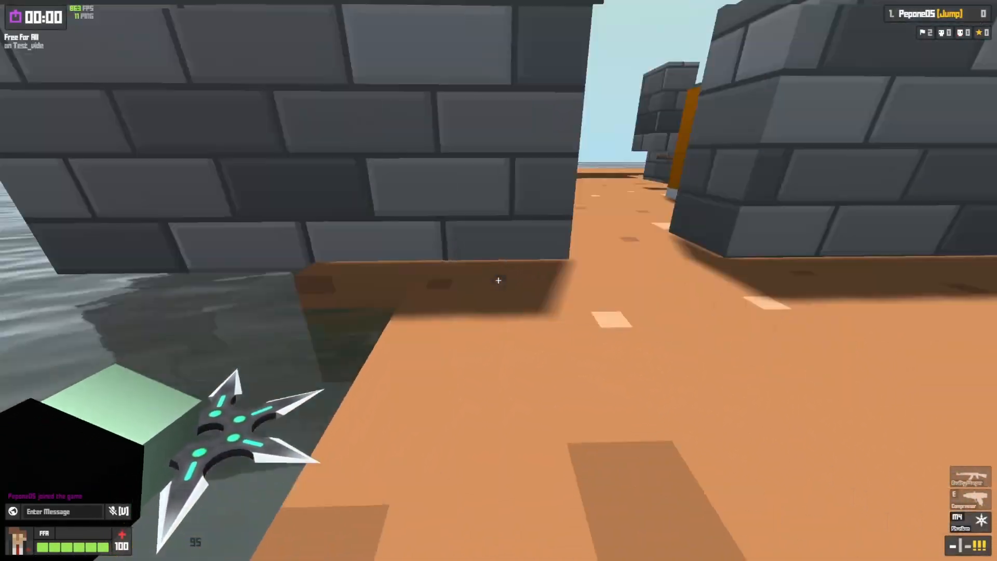
# - Go to the stepped orange blocks between the stone walls and test jumping up onto them
pyautogui.press('w')
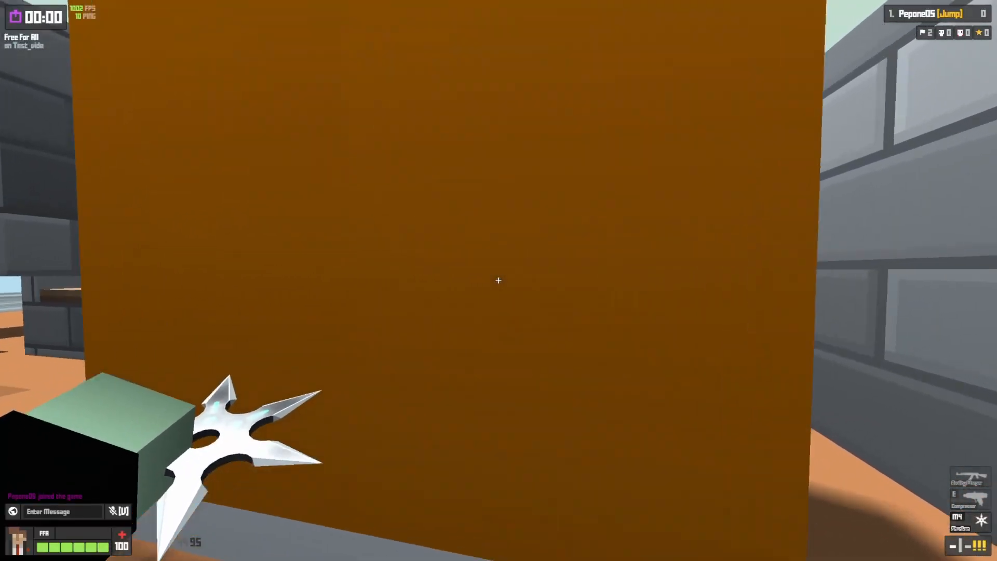
pyautogui.press('space')
pyautogui.press('space')
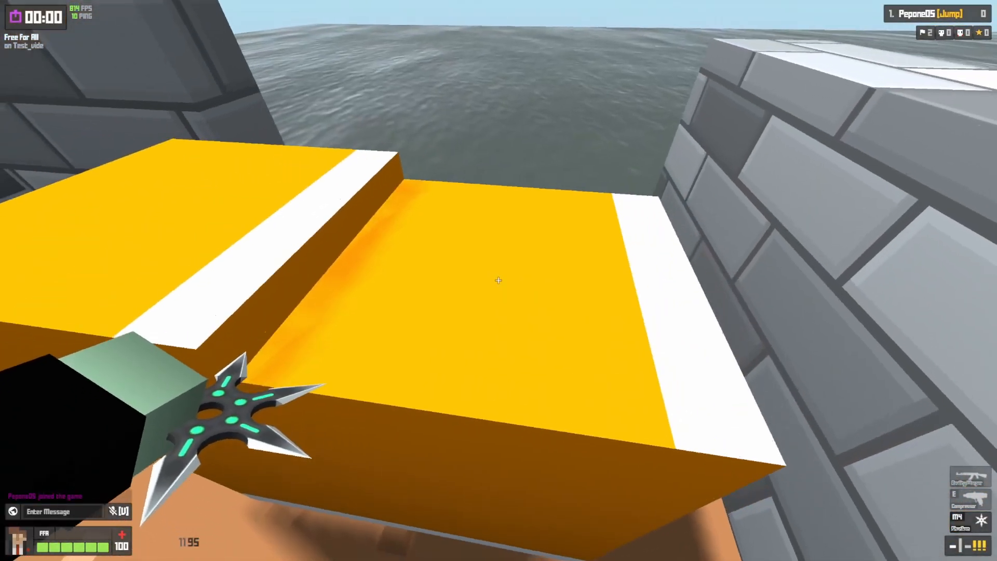
pyautogui.press('space')
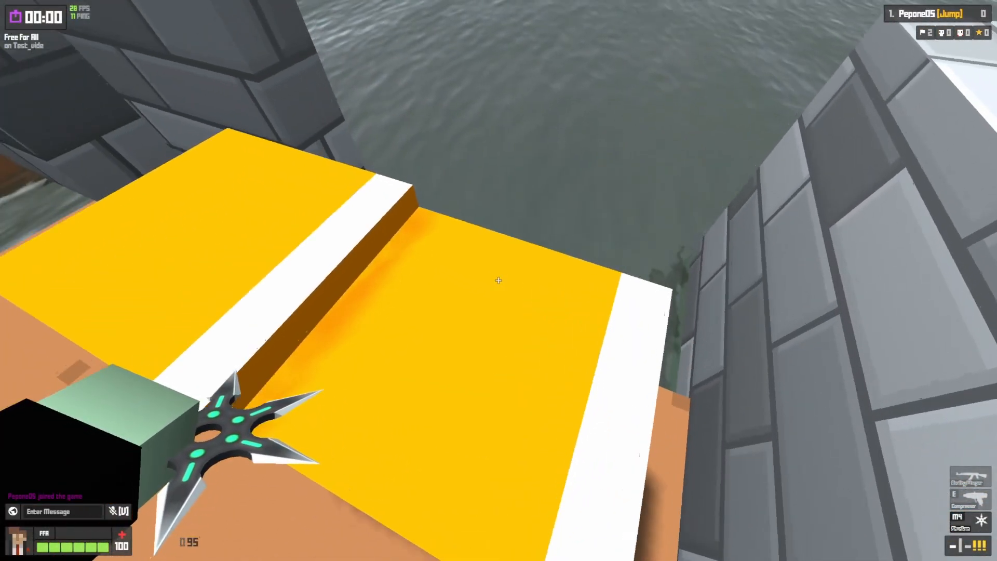
pyautogui.press('s')
pyautogui.press('space')
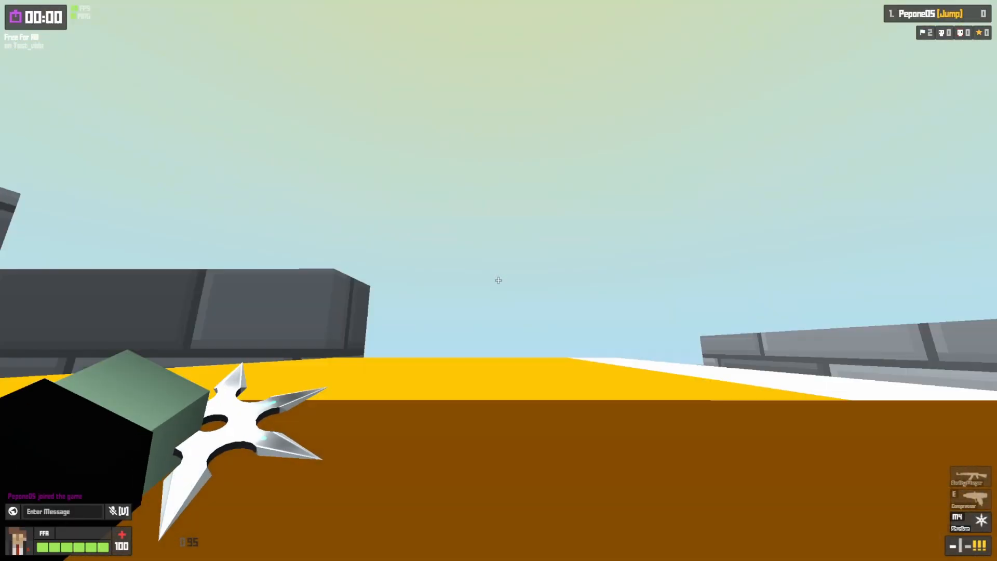
pyautogui.press('space')
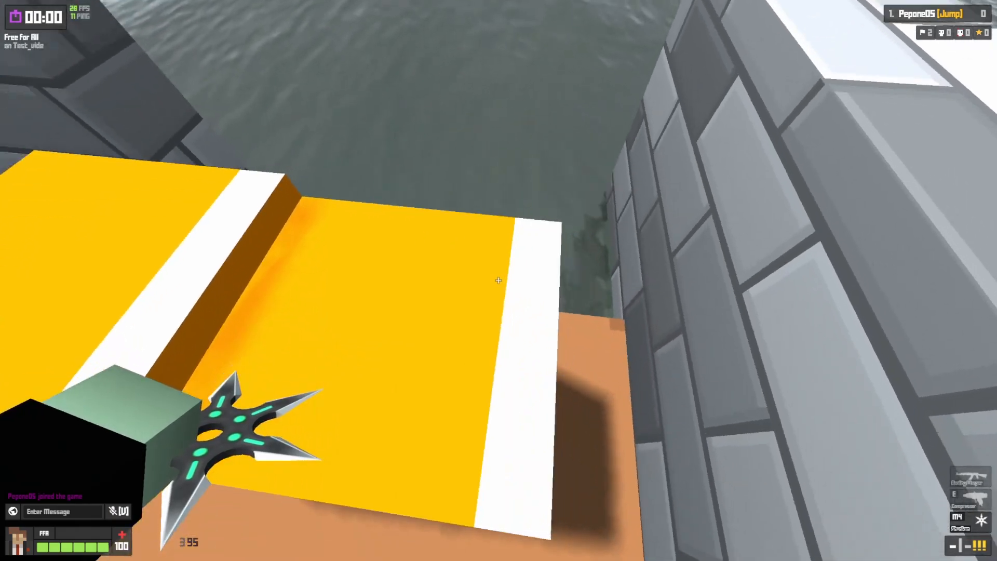
pyautogui.click(499, 281)
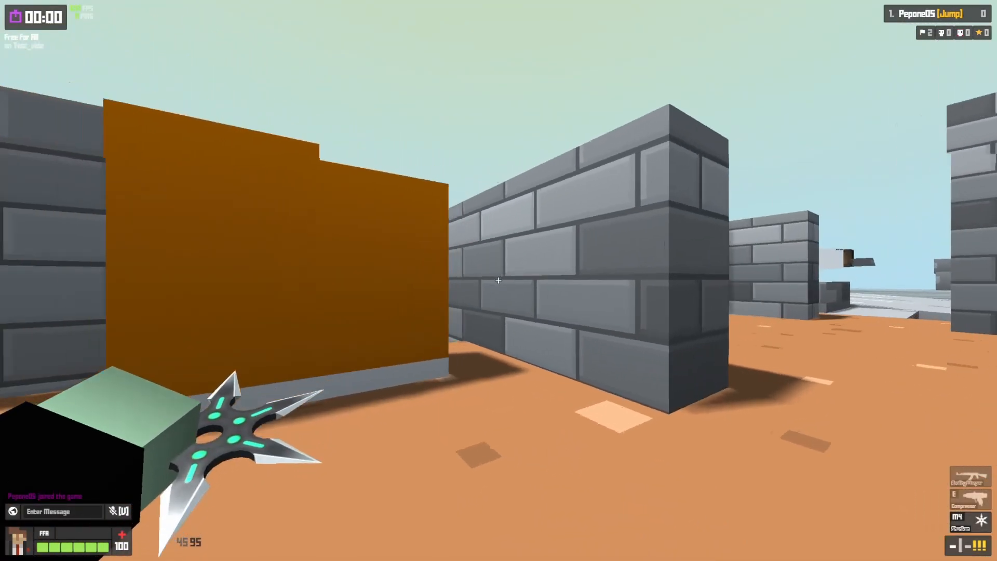
# - Test the jumps up the wooden planks to the top of the stone wall and across towards the orange blocks
pyautogui.press('s')
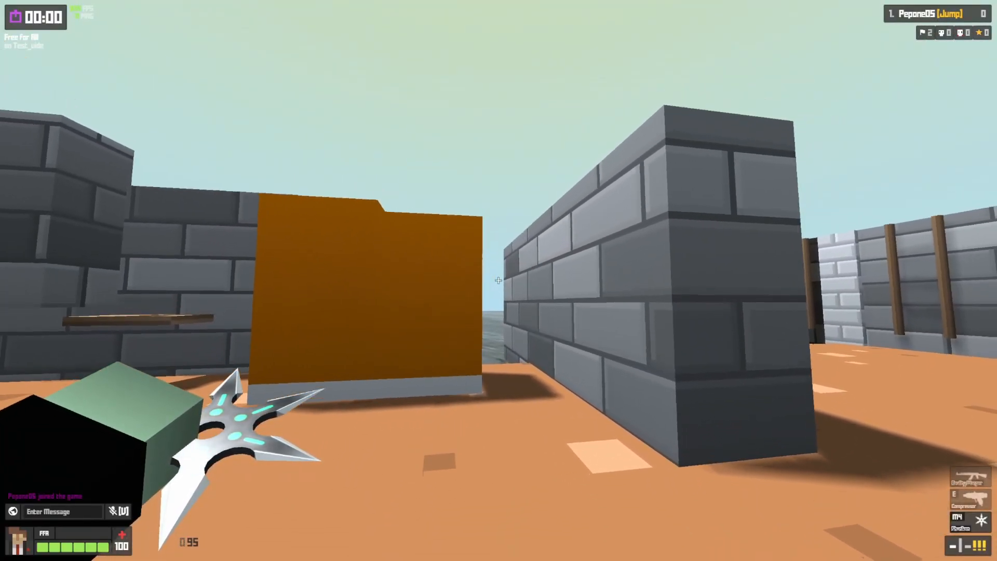
pyautogui.press('w')
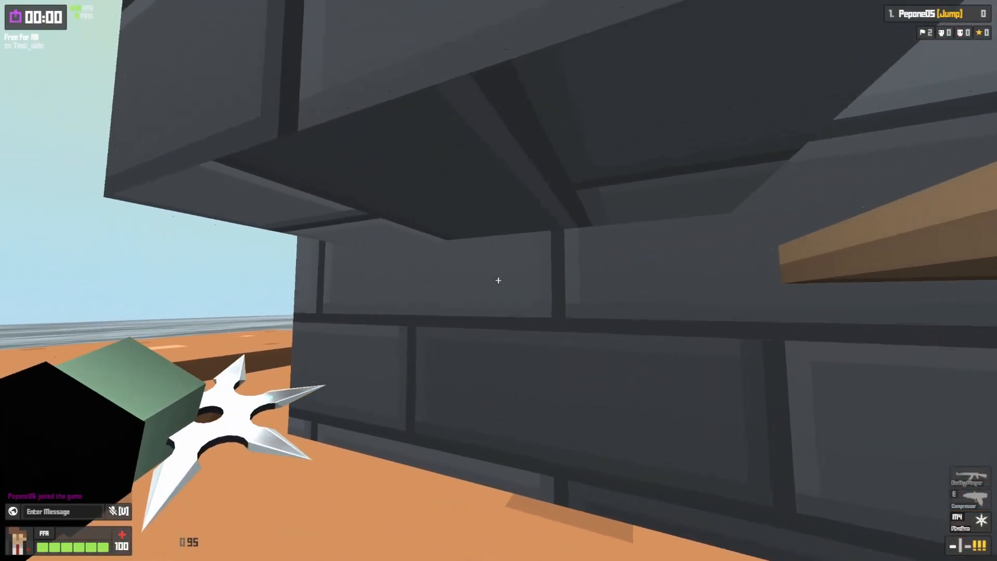
pyautogui.press('s')
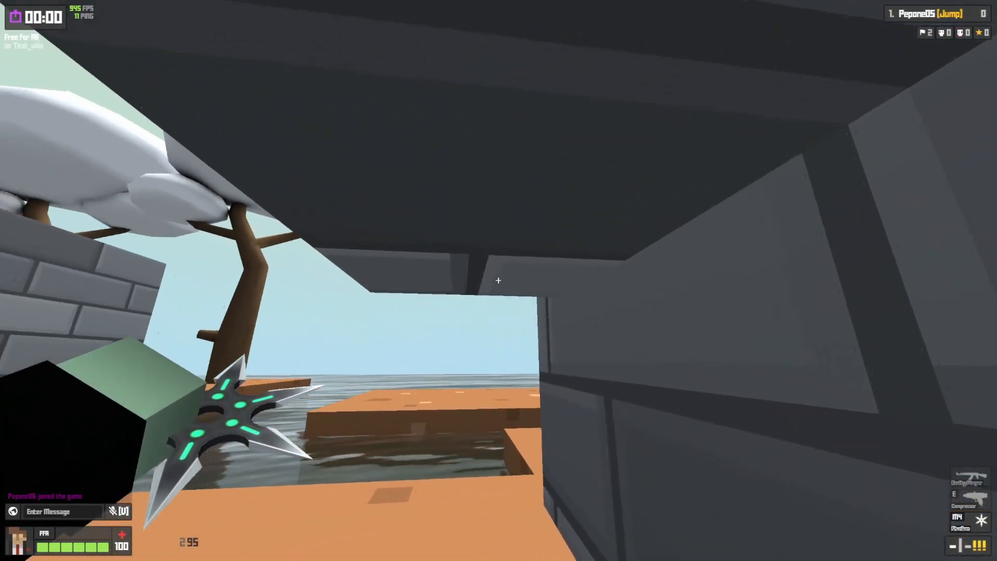
pyautogui.press('space')
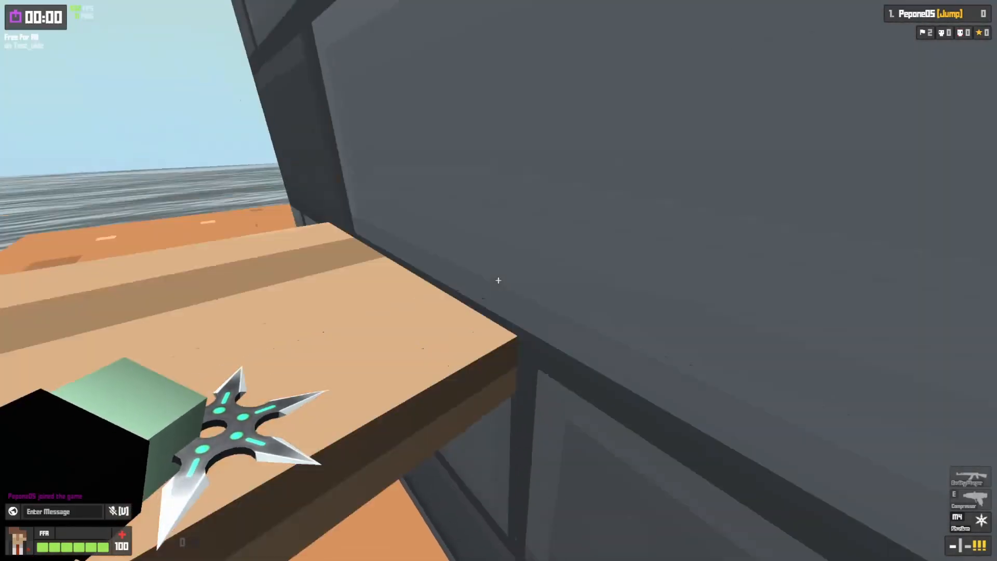
pyautogui.press('space')
pyautogui.press('w')
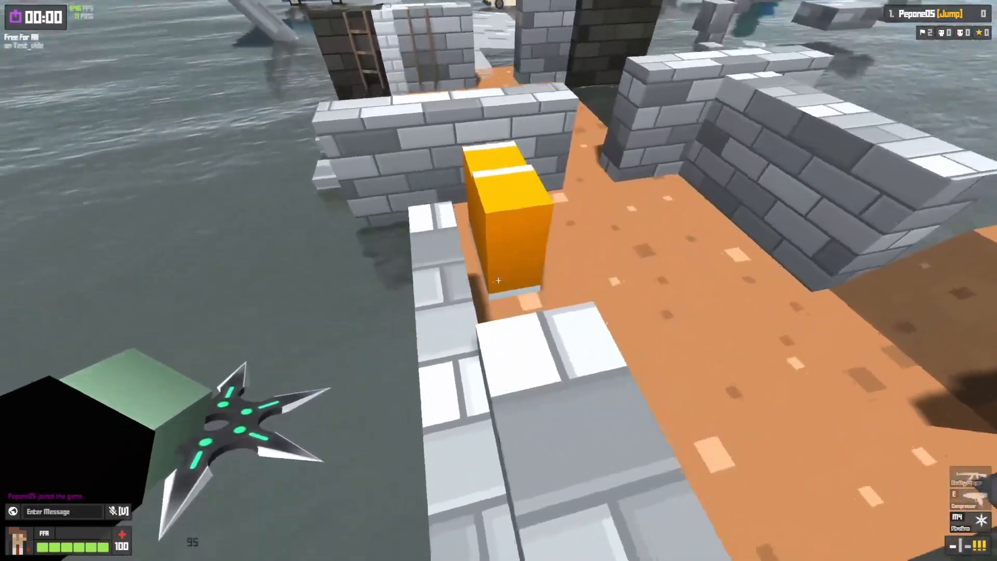
pyautogui.press('w')
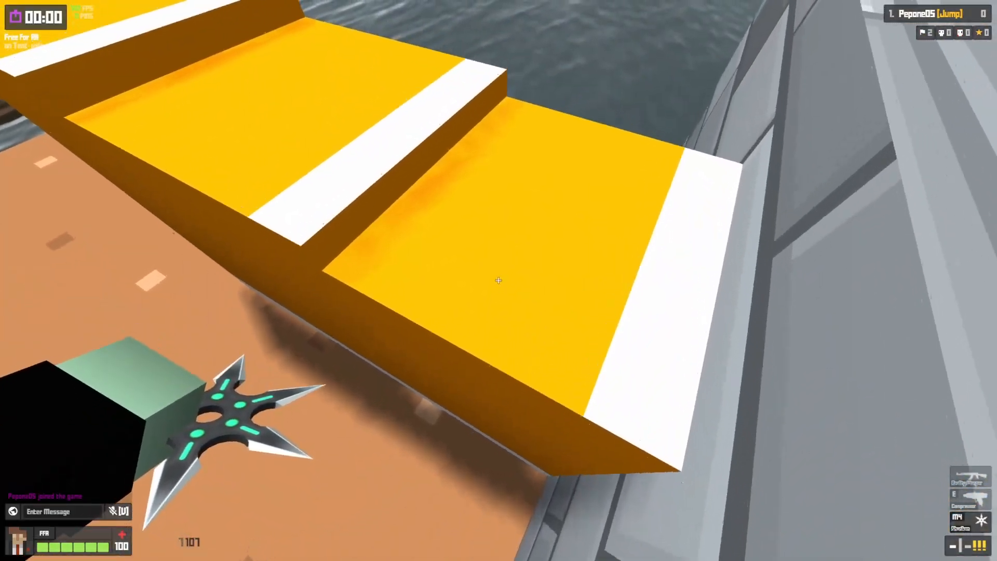
pyautogui.press('space')
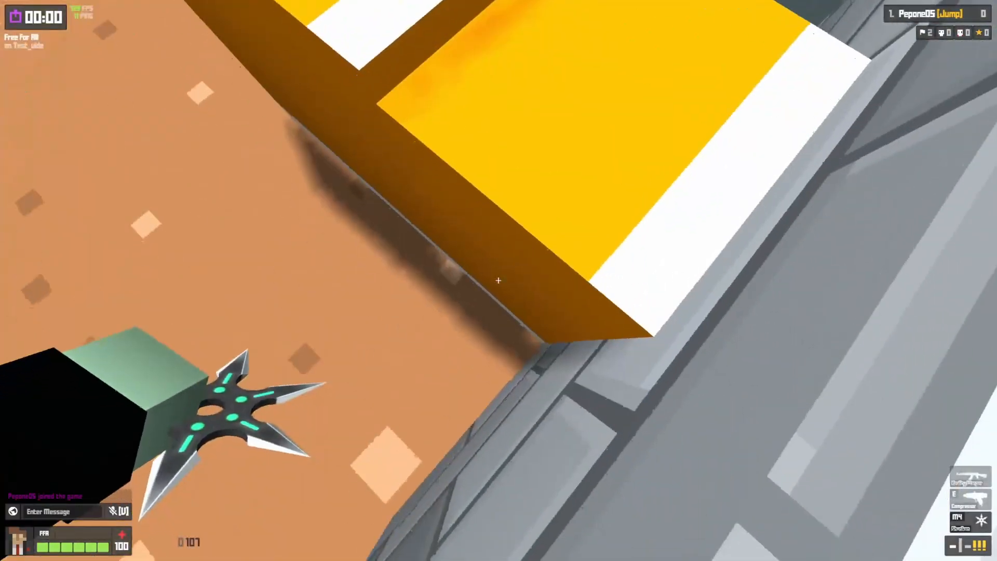
pyautogui.press('space')
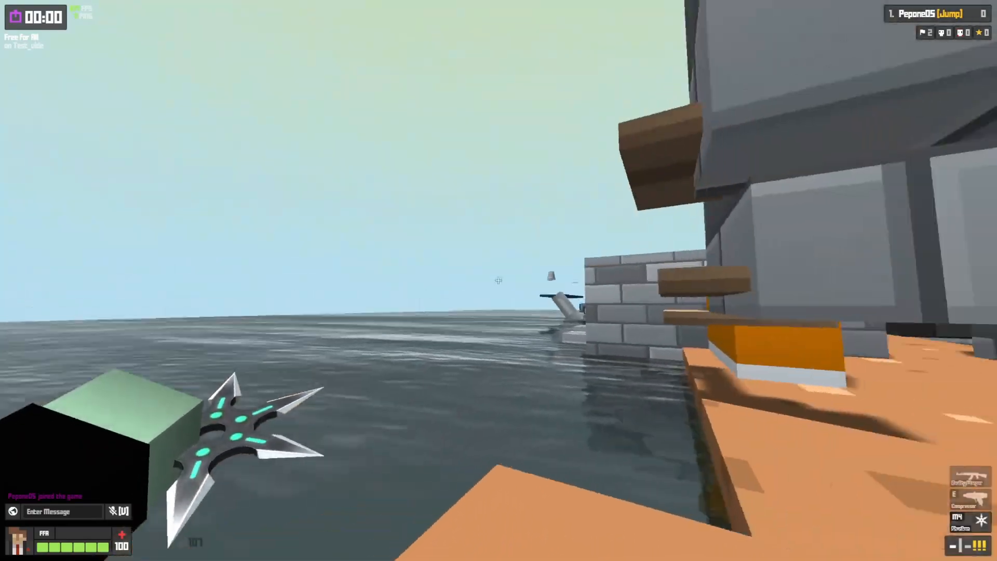
# - Walk around the overhanging stone tower and examine its planks and the nearby platforms over the water
pyautogui.press('w')
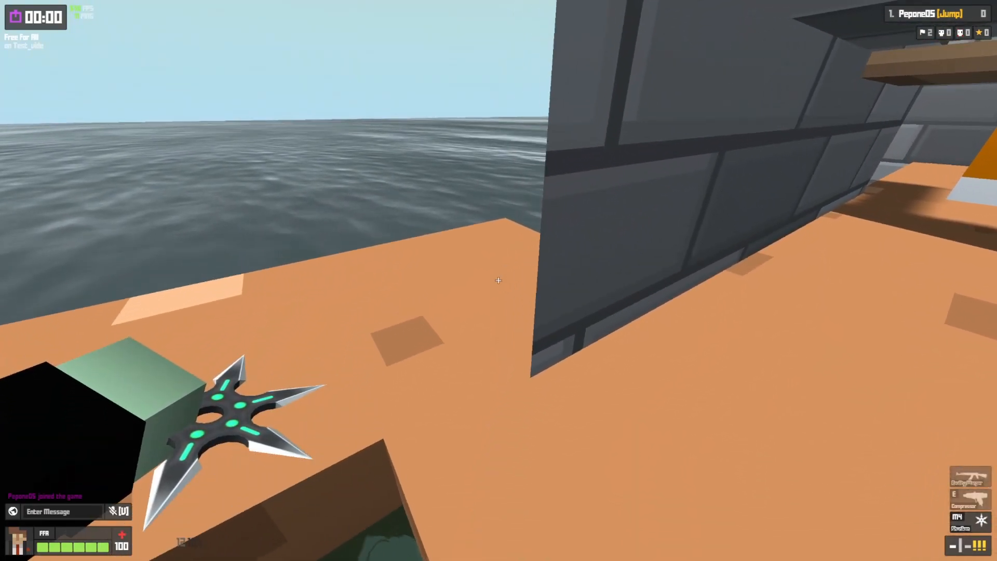
pyautogui.press('w')
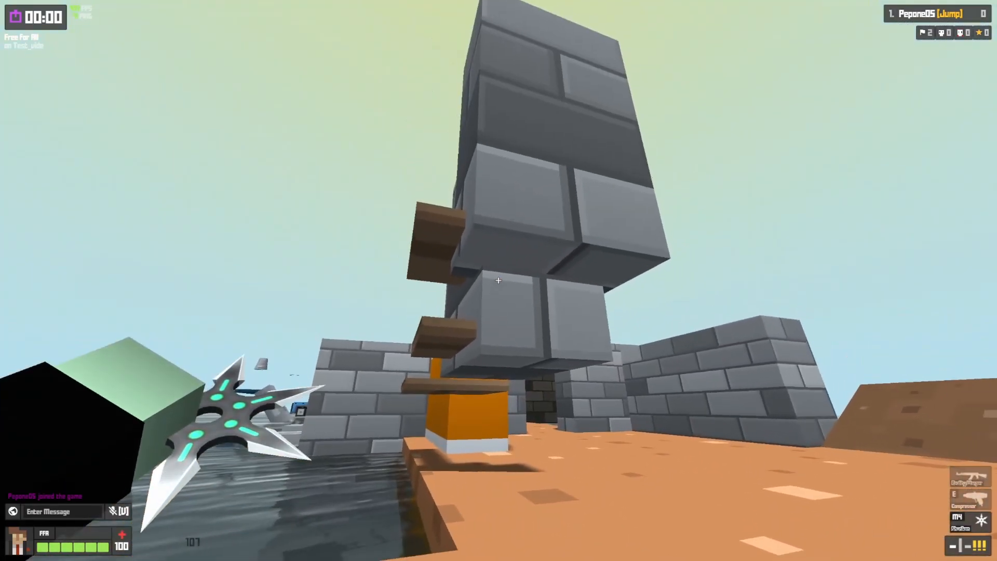
pyautogui.press('w')
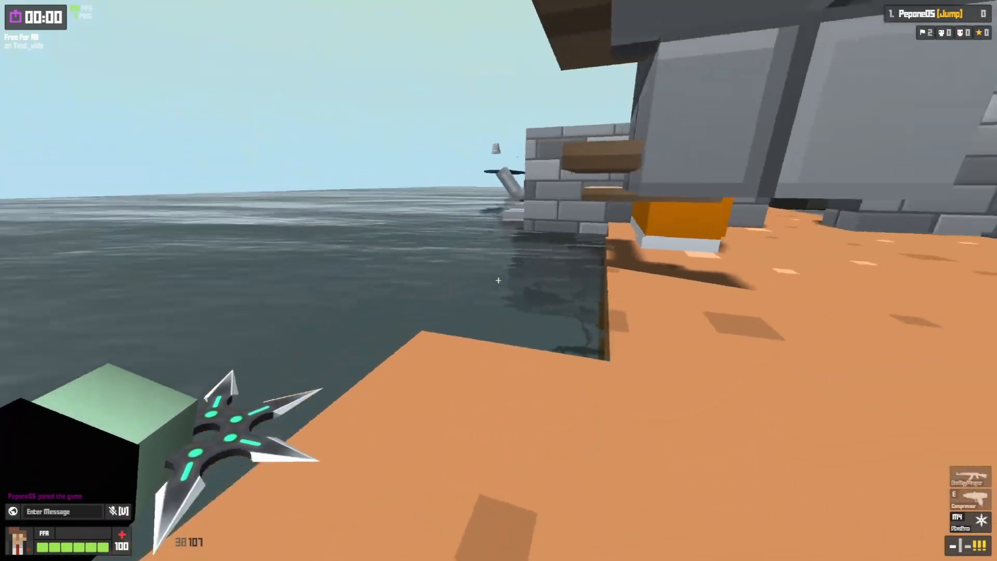
pyautogui.press('d')
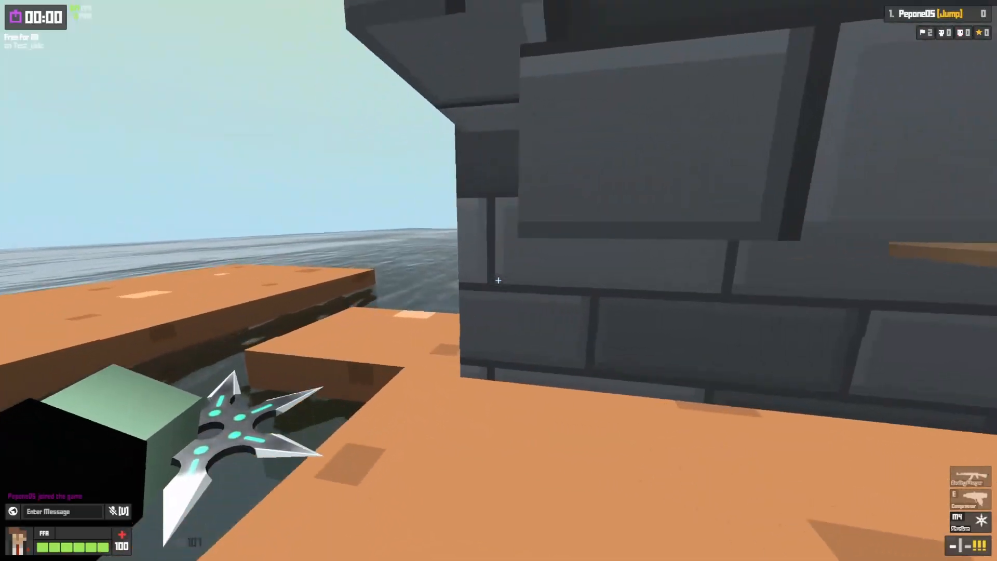
pyautogui.press('w')
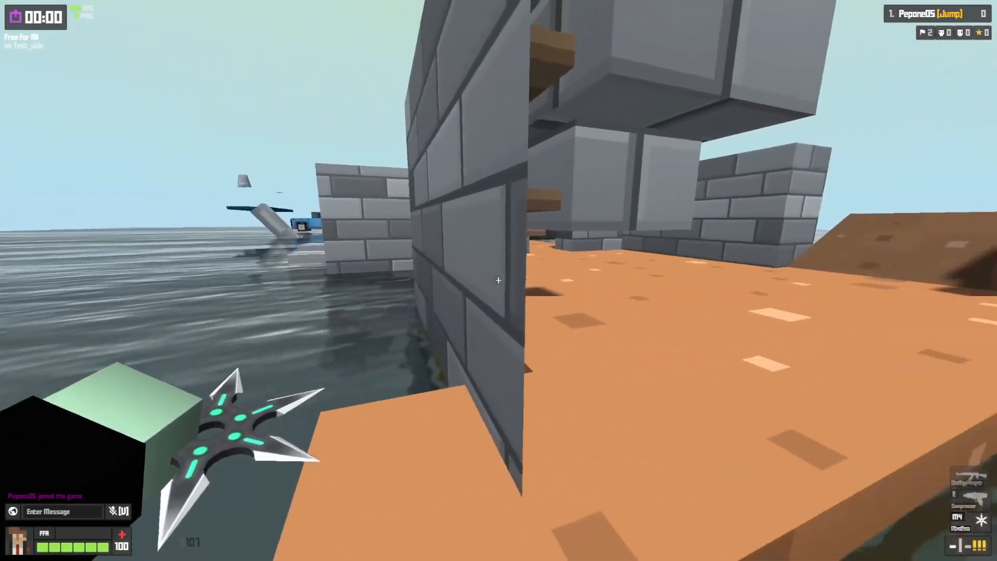
pyautogui.press('w')
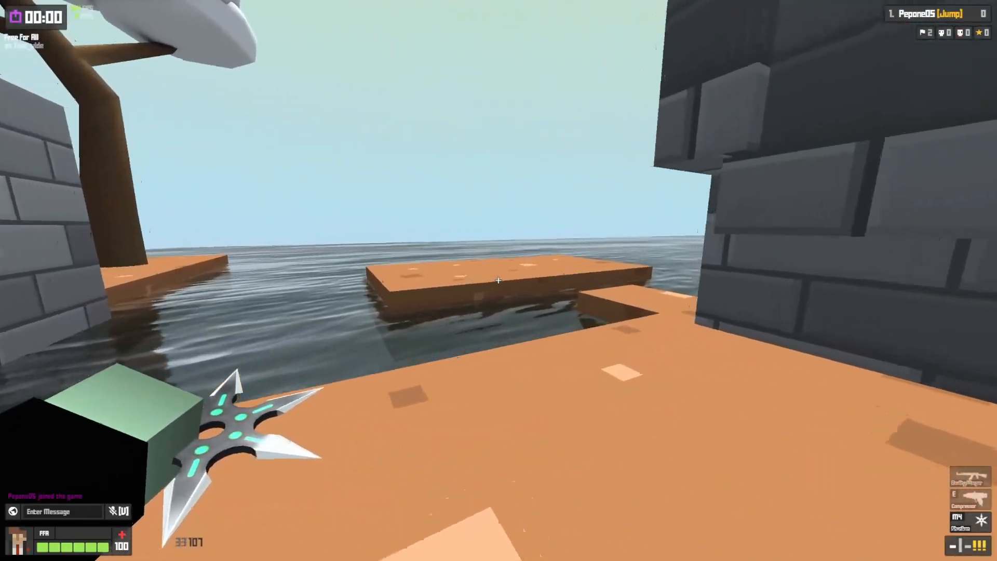
# - Move around the orange ground between the stone walls and examine the separate platforms over the water
pyautogui.press('w')
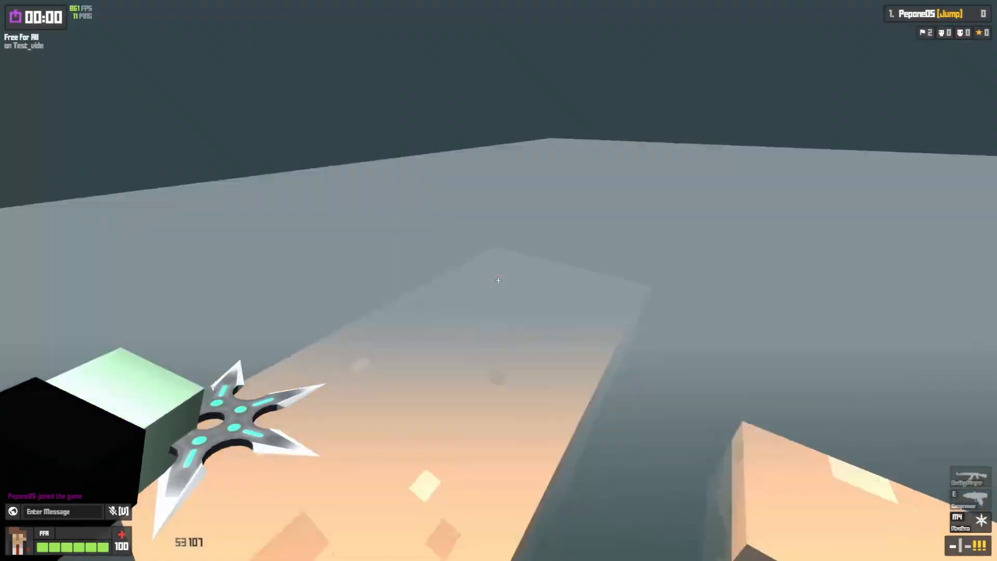
pyautogui.press('w')
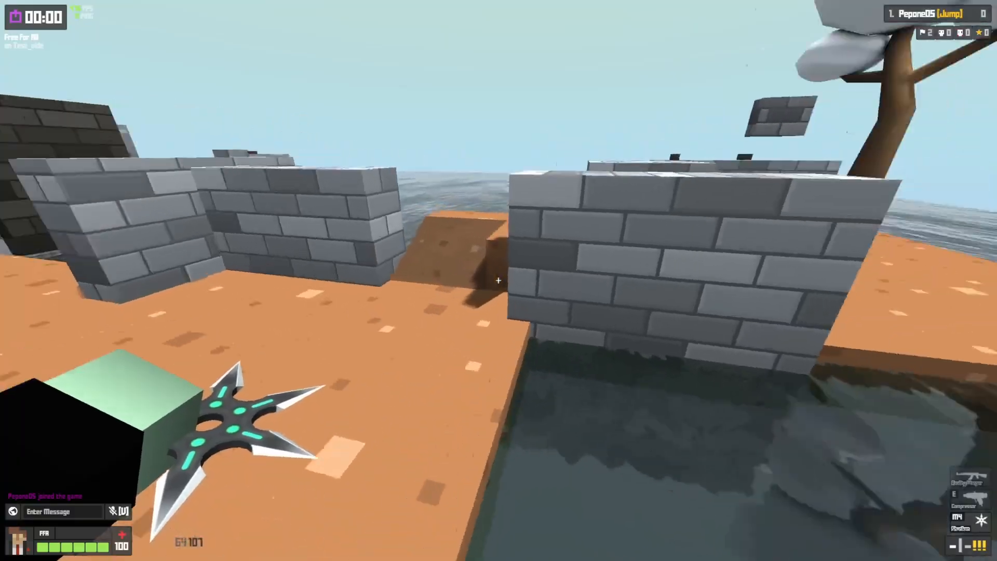
pyautogui.press('w')
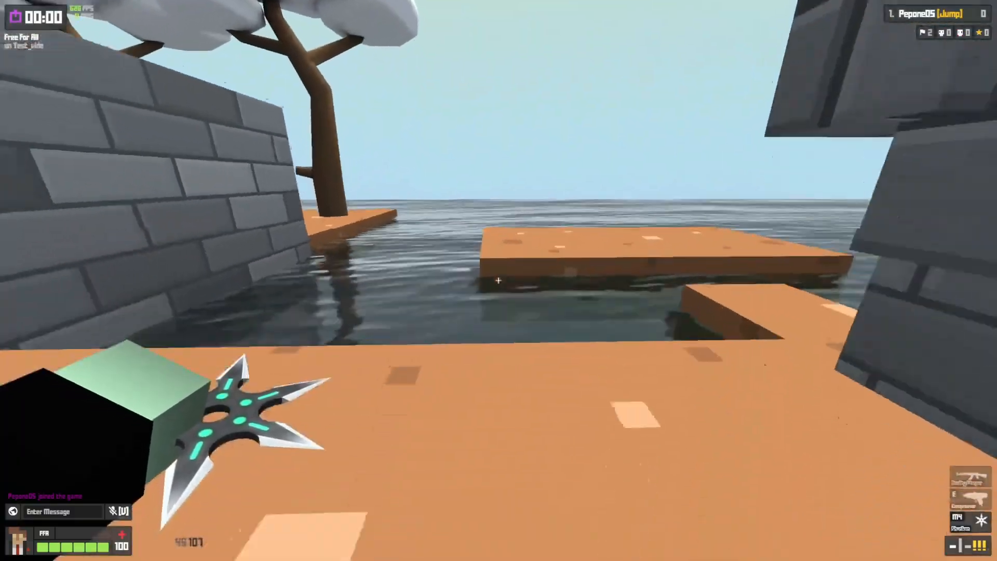
pyautogui.press('w')
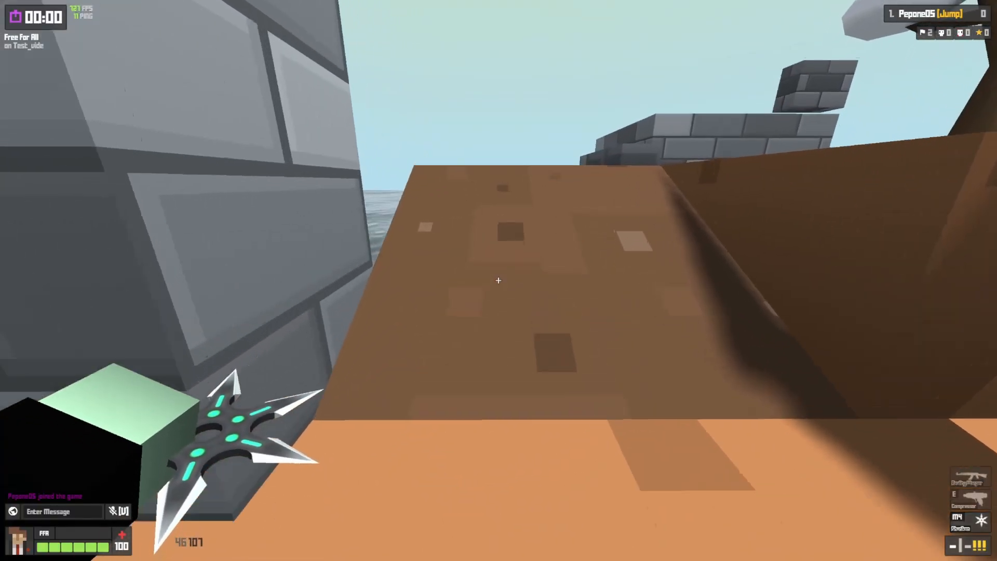
# - Test running and jumping up the brown slope beside the stone wall towards the raised orange ground
pyautogui.press('w')
pyautogui.press('space')
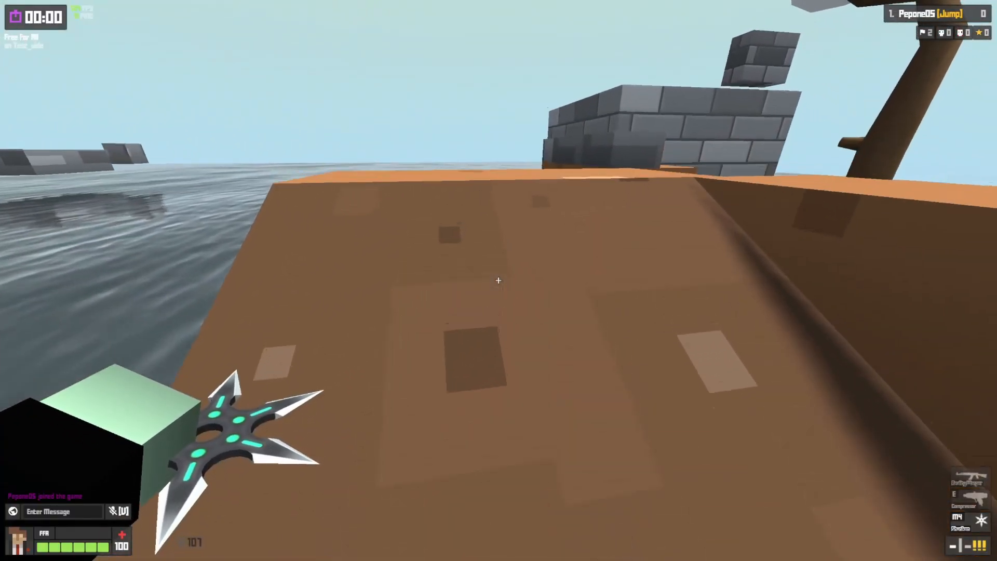
pyautogui.press('w')
pyautogui.press('space')
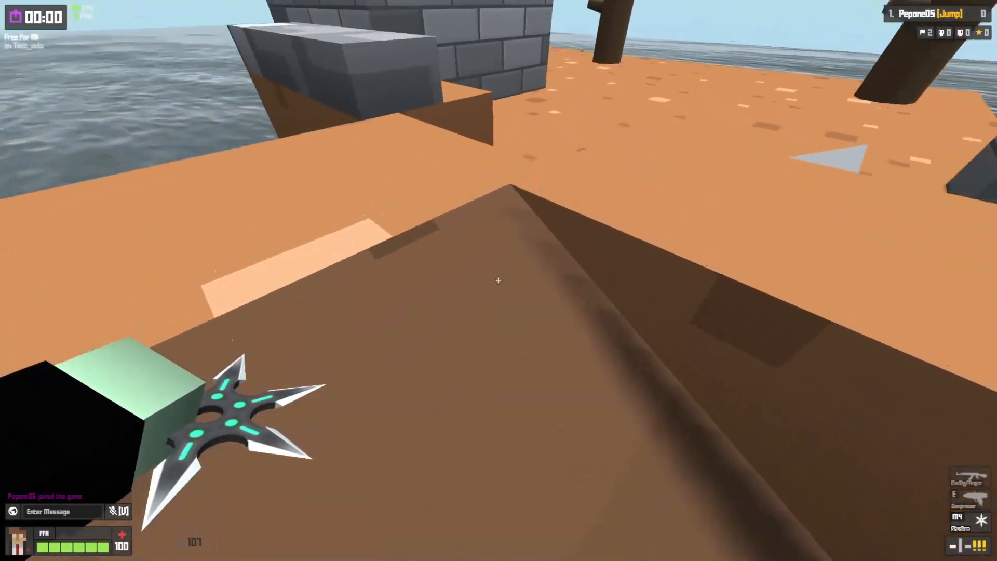
pyautogui.press('w')
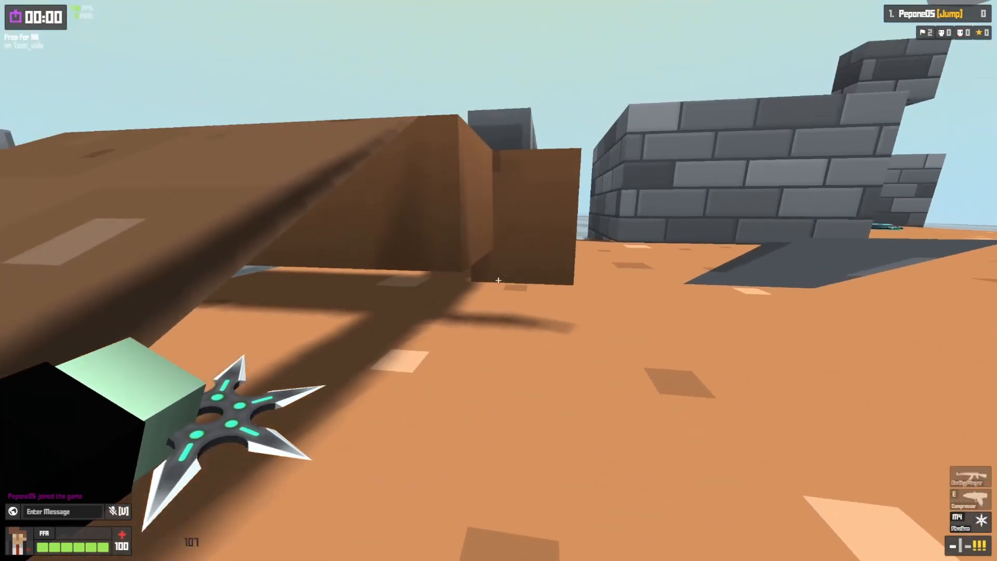
# - Test the jumps from the raised orange blocks over to the narrow grey stone beam
pyautogui.press('w')
pyautogui.press('space')
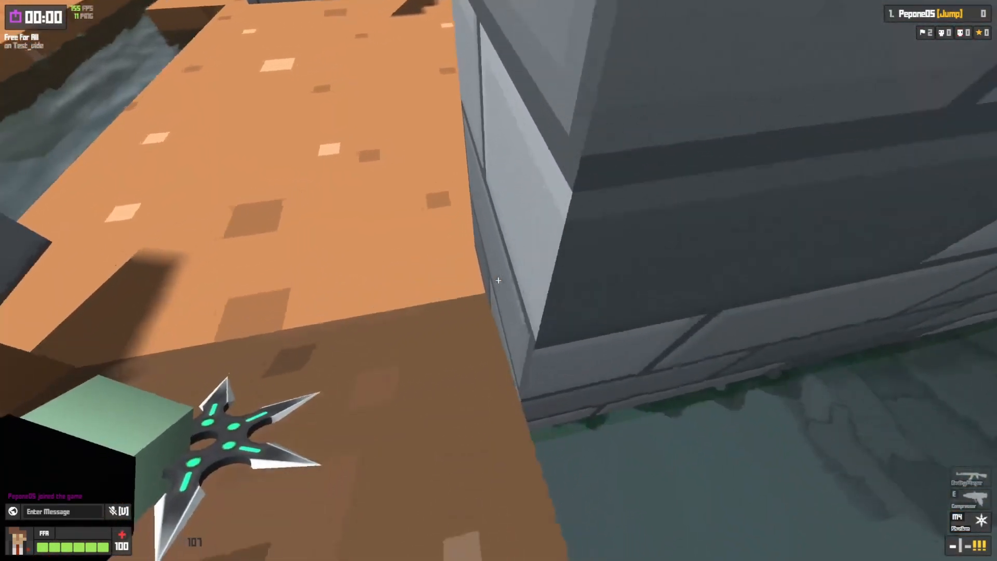
pyautogui.press('w')
pyautogui.press('space')
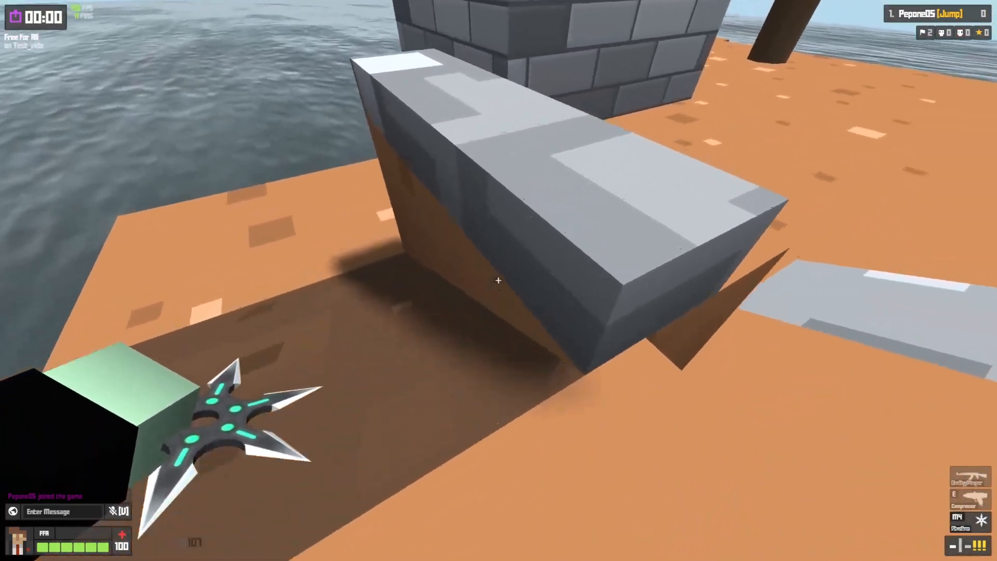
pyautogui.press('space')
pyautogui.press('a')
pyautogui.press('space')
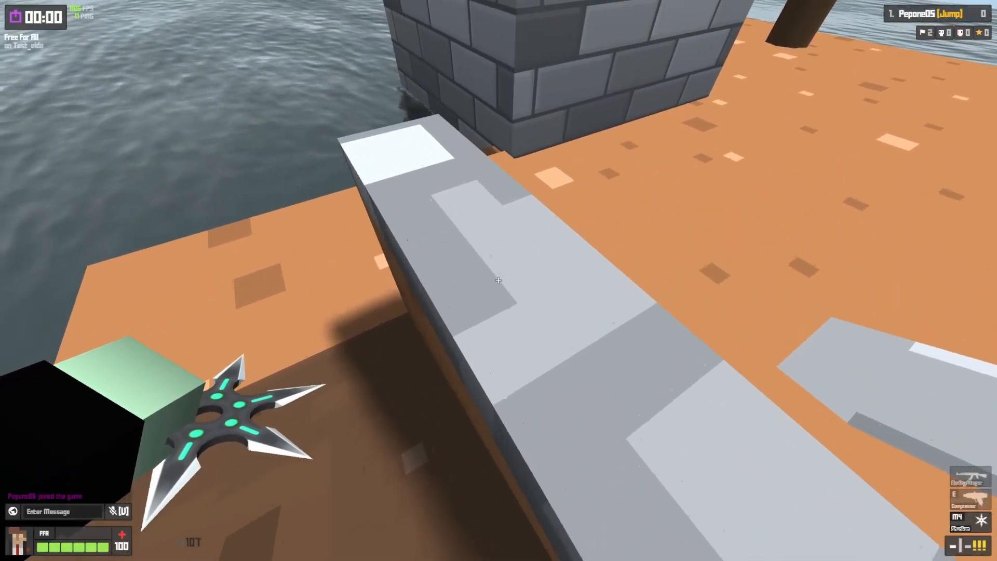
pyautogui.press('a')
pyautogui.press('w')
pyautogui.press('w')
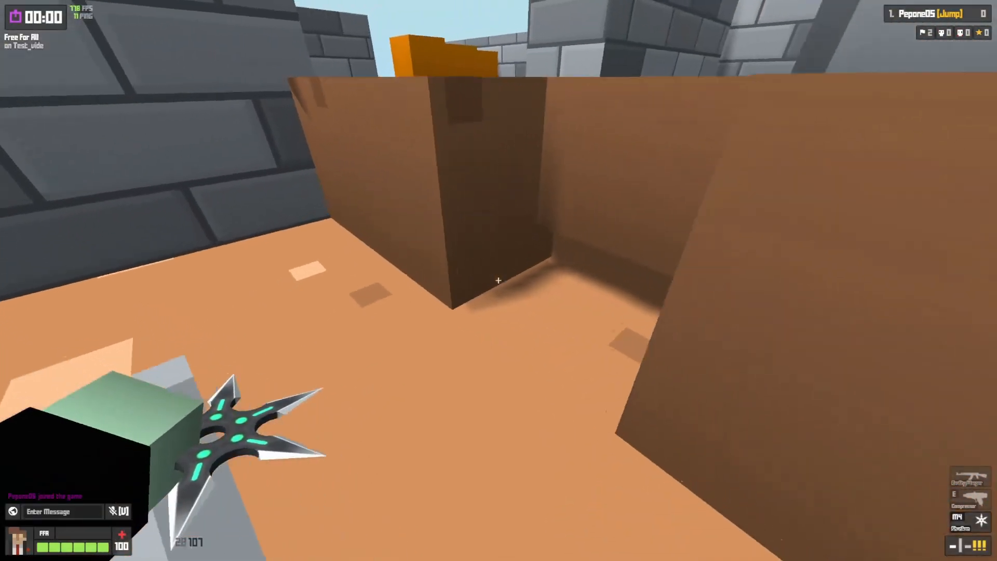
# - Fire the rifle towards the low gap between the brown blocks, switching back to the throwing star
pyautogui.press('1')
pyautogui.click(499, 280)
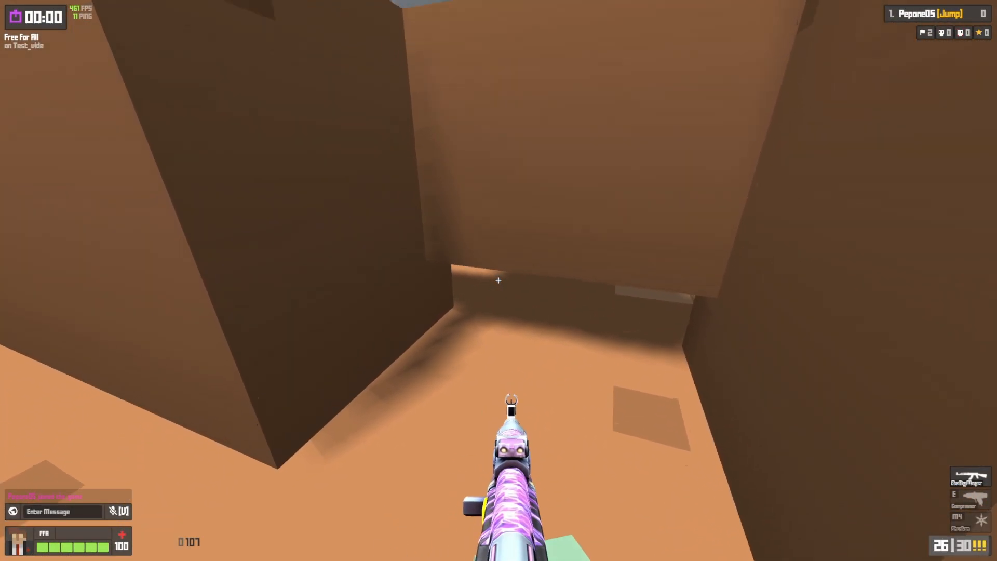
pyautogui.press('M4')
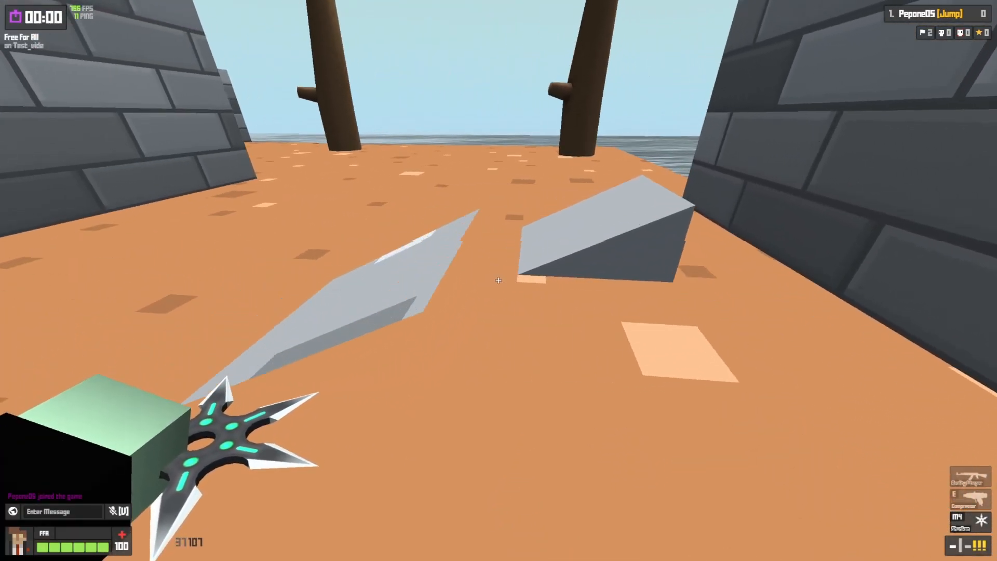
# - Test jumping on the two grey wedge ramps on the orange ground in front of the brown blocks
pyautogui.press('a')
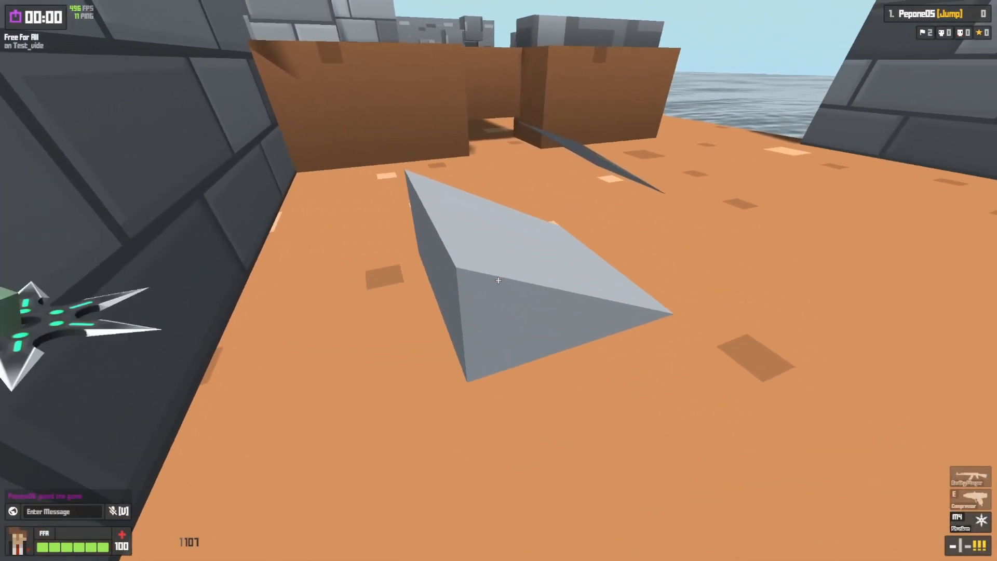
pyautogui.press('space')
pyautogui.press('space')
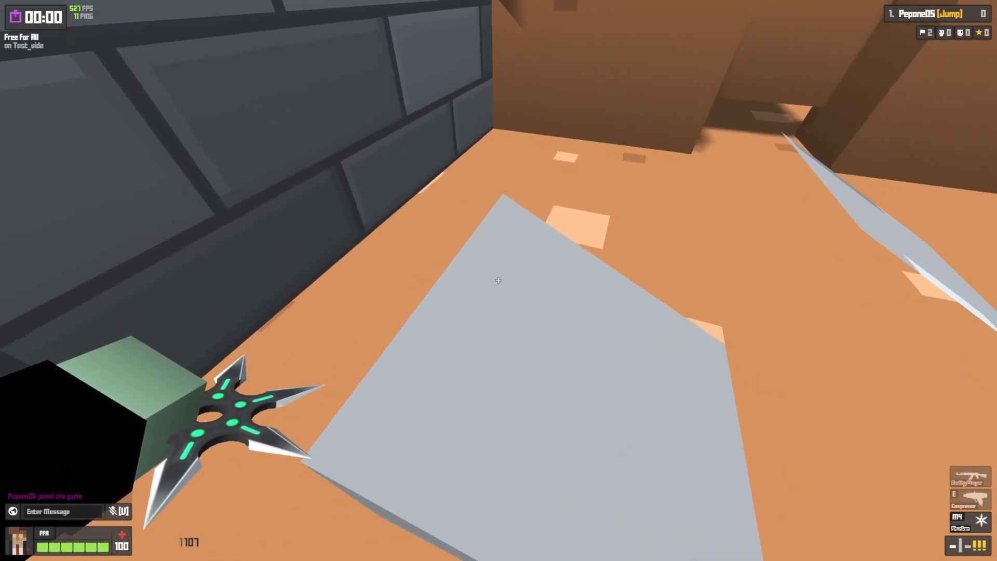
pyautogui.press('w')
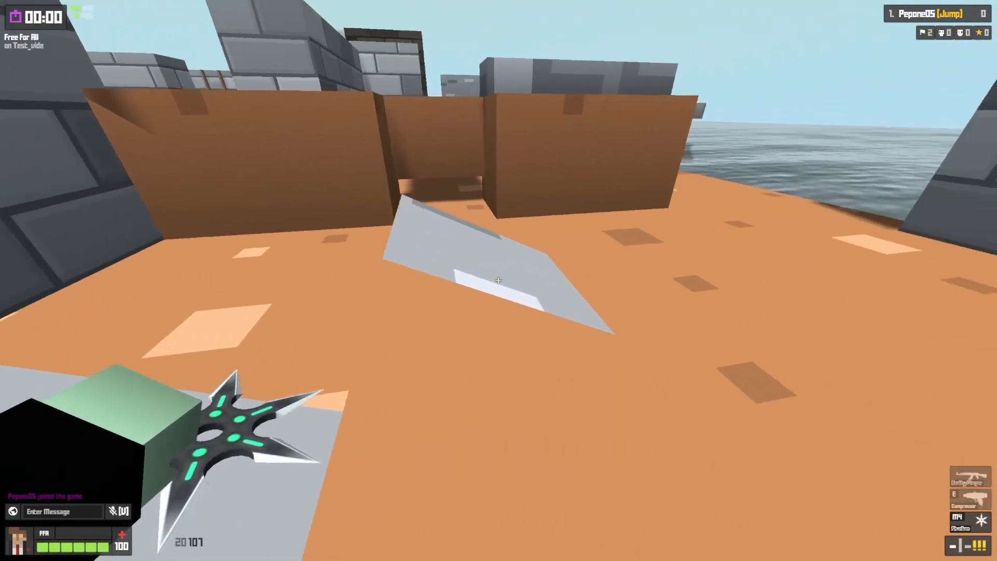
pyautogui.press('w')
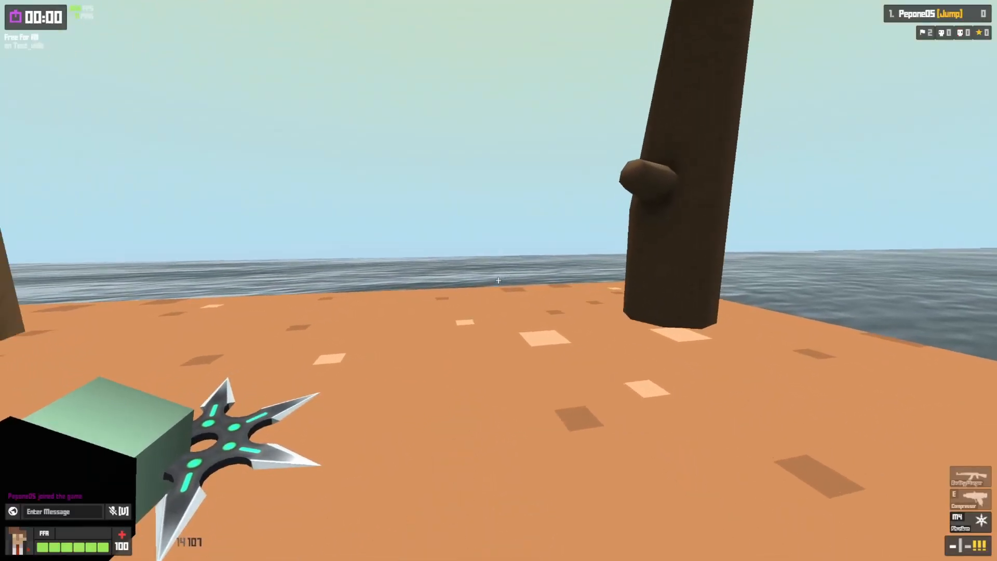
# - Walk past the snowy trees to the round jump pads by the stone wall and test being launched upwards
pyautogui.press('w')
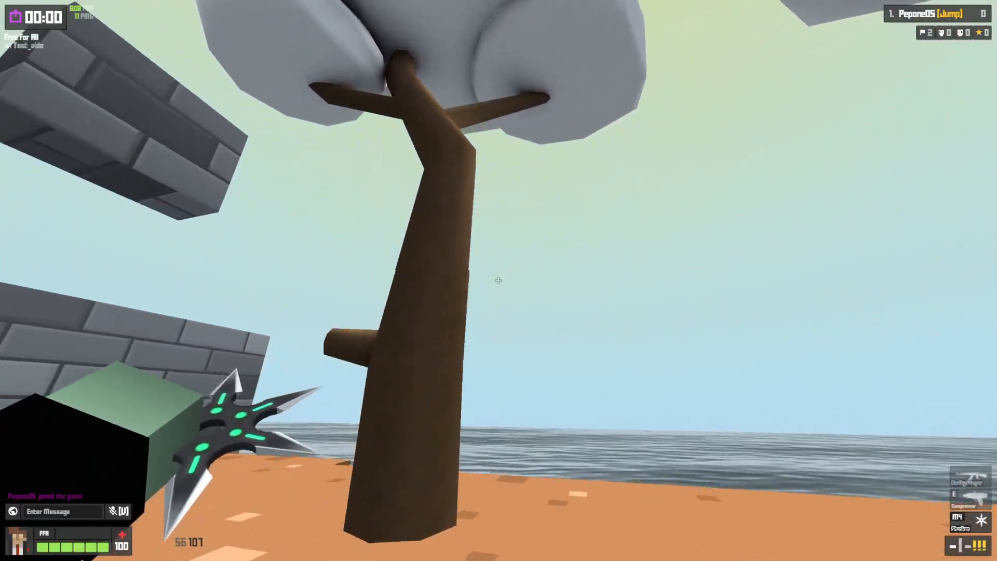
pyautogui.press('w')
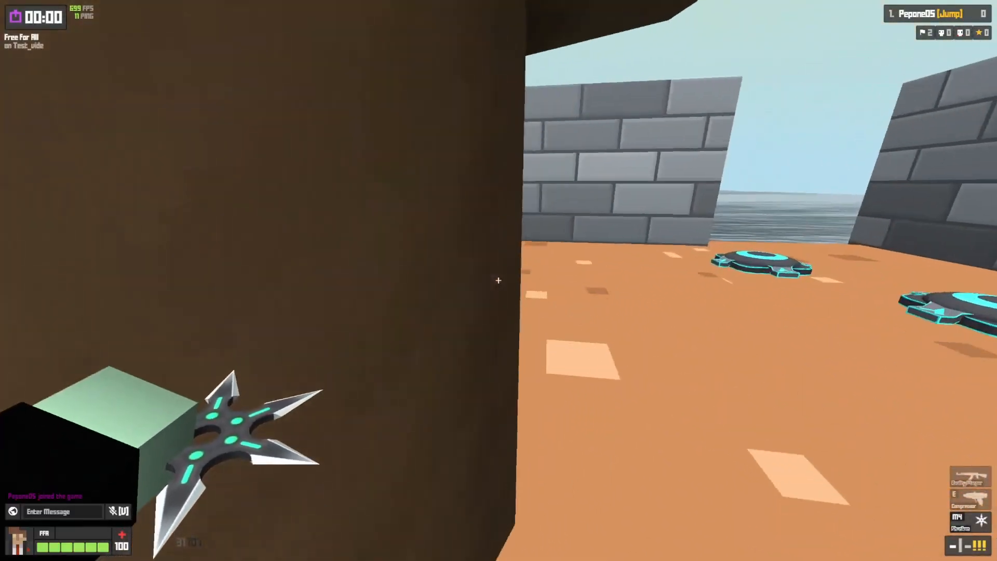
pyautogui.press('a')
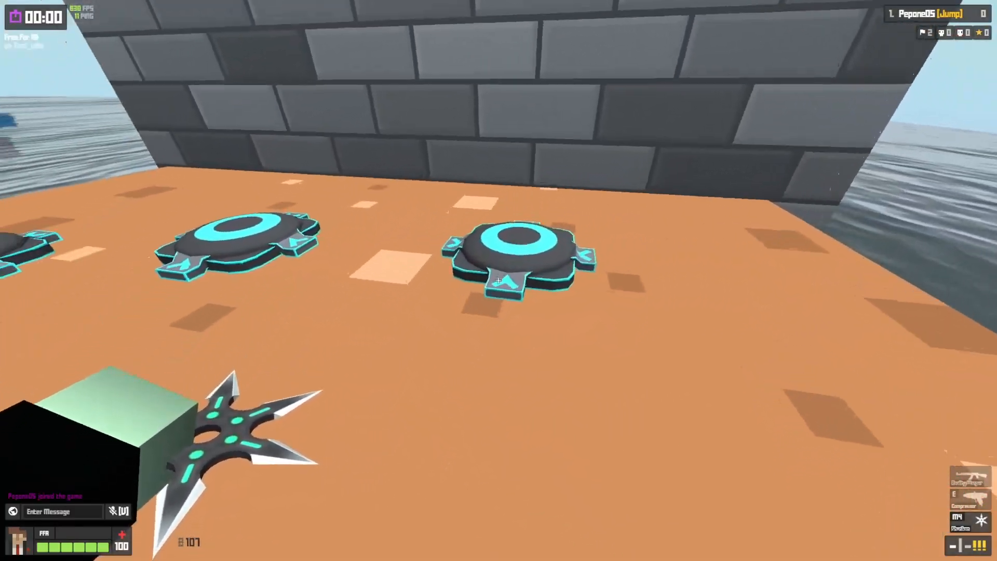
pyautogui.press('s')
pyautogui.press('w')
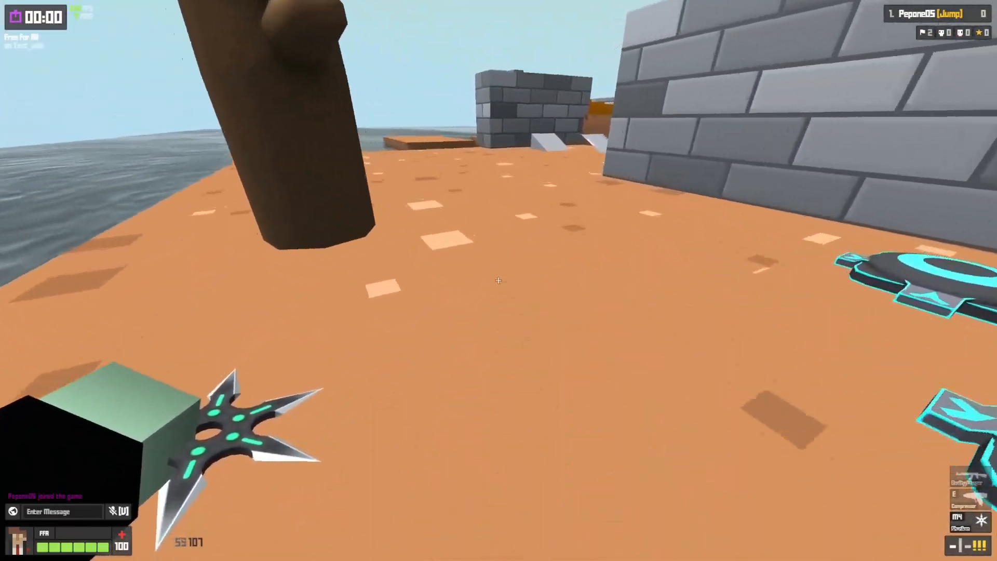
pyautogui.press('w')
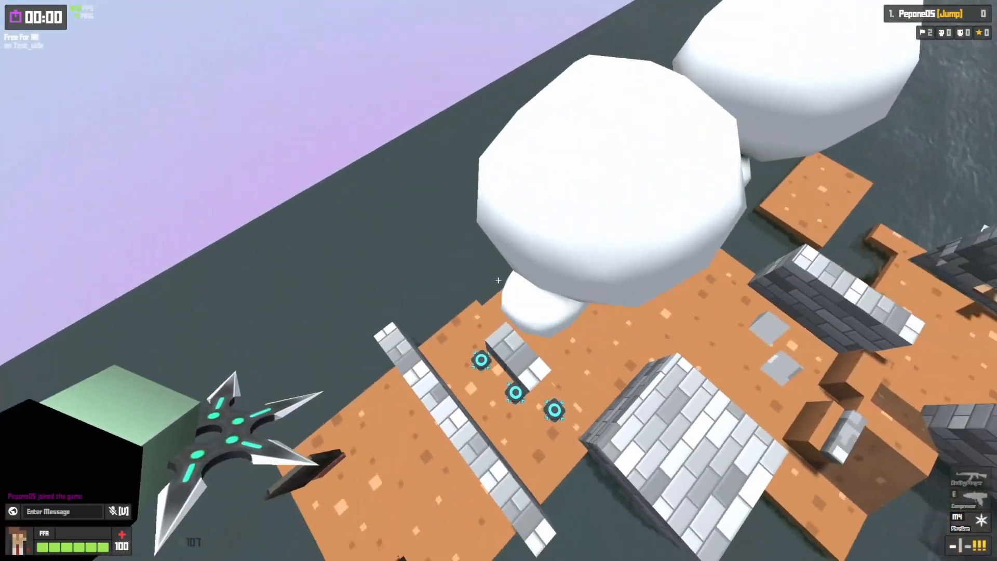
# - Go to the dark brick block on the red brick post and test jumping around and above its overhang
pyautogui.press('w')
pyautogui.press('w')
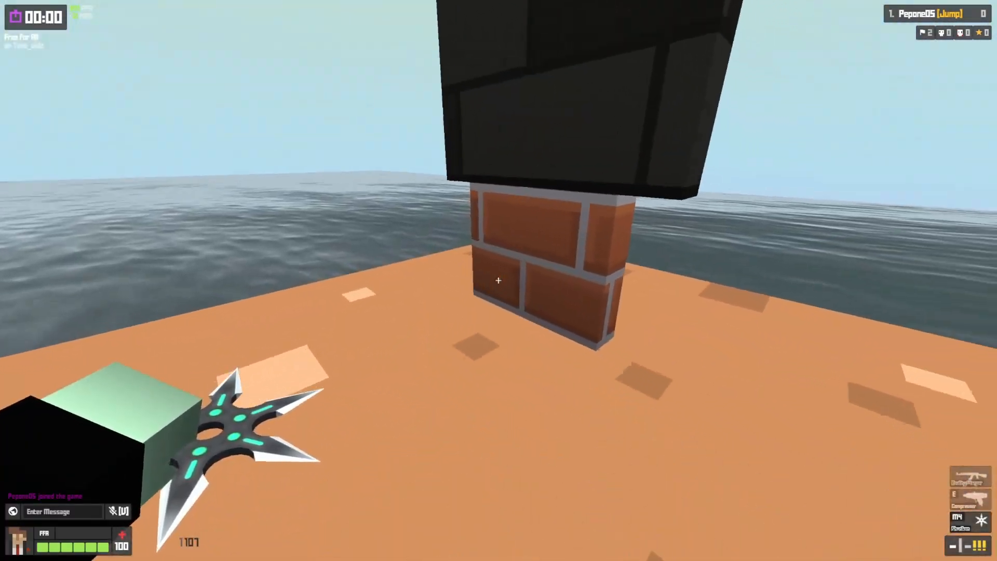
pyautogui.press('w')
pyautogui.press('s')
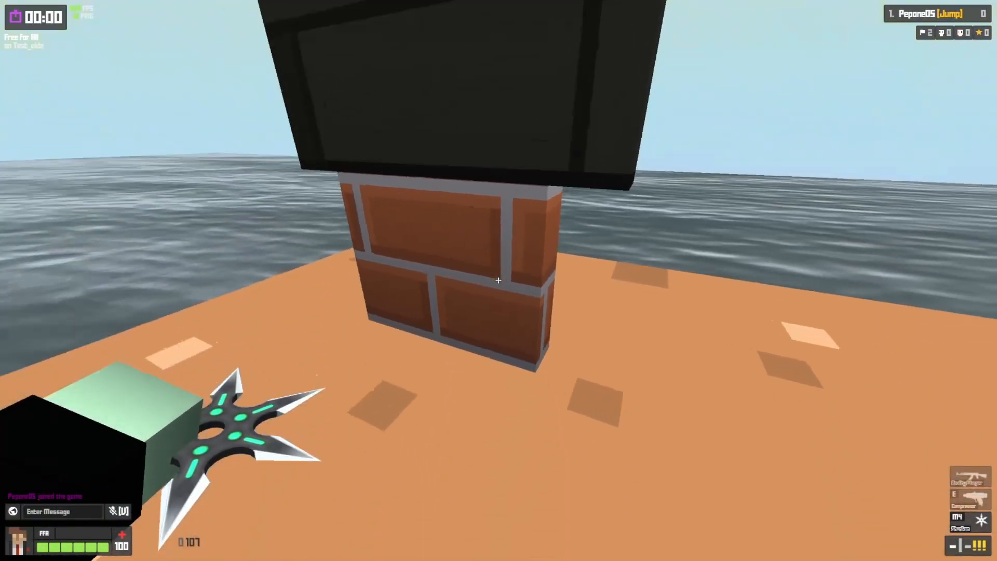
pyautogui.press('space')
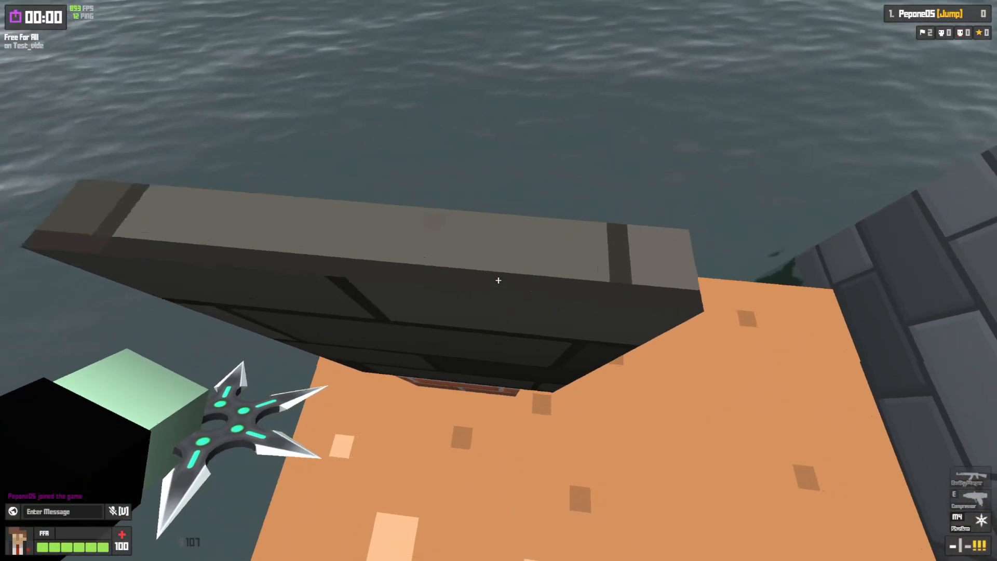
pyautogui.press('w')
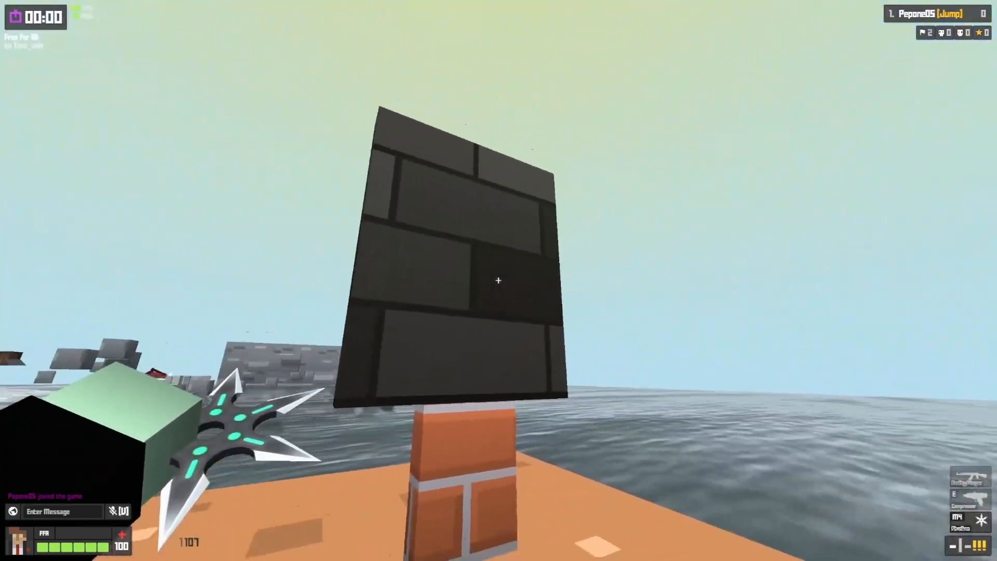
pyautogui.press('w')
pyautogui.press('space')
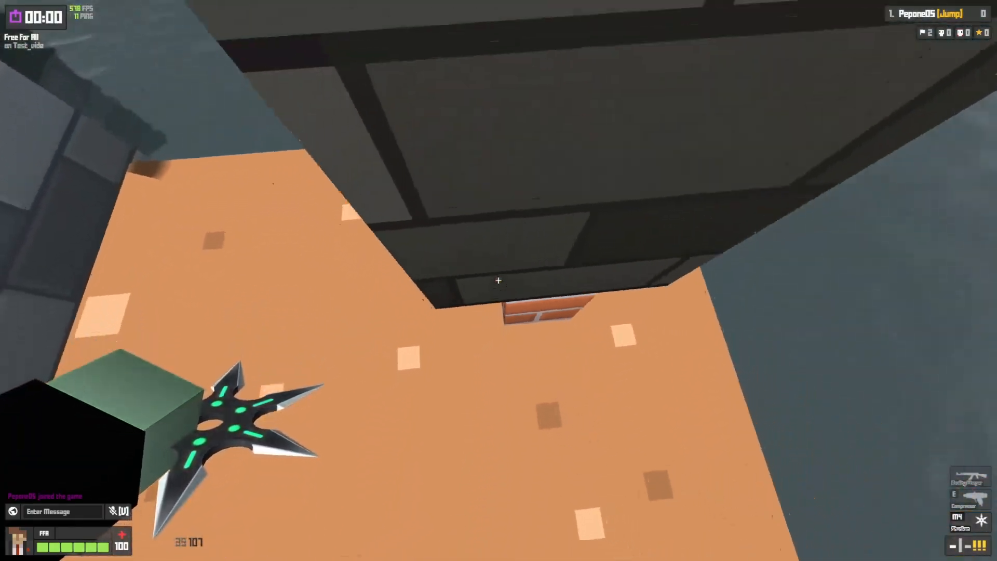
pyautogui.press('w')
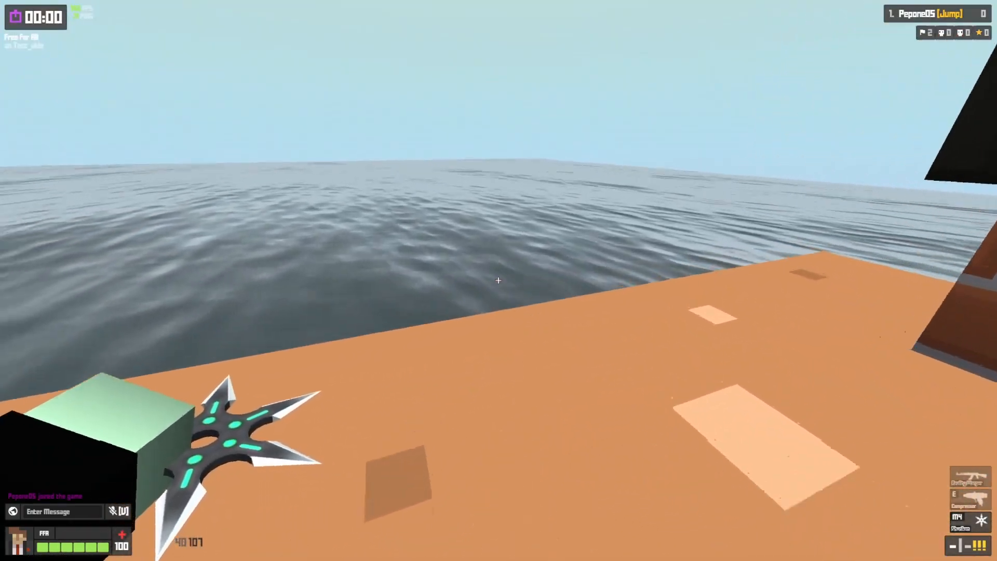
# - Run on to the light grey platform and test a jump towards the floating grey blocks over the water
pyautogui.press('w')
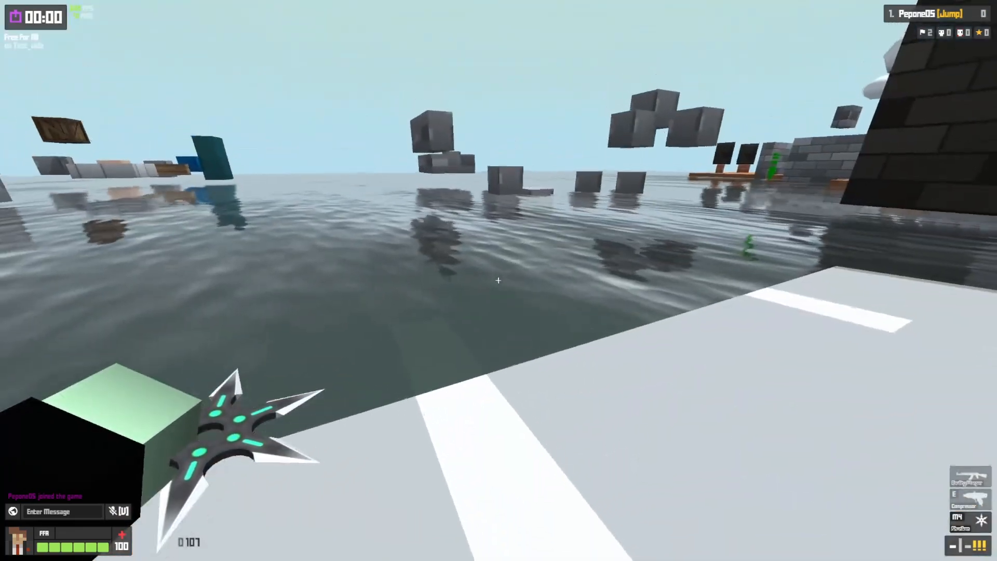
pyautogui.press('w')
pyautogui.press('space')
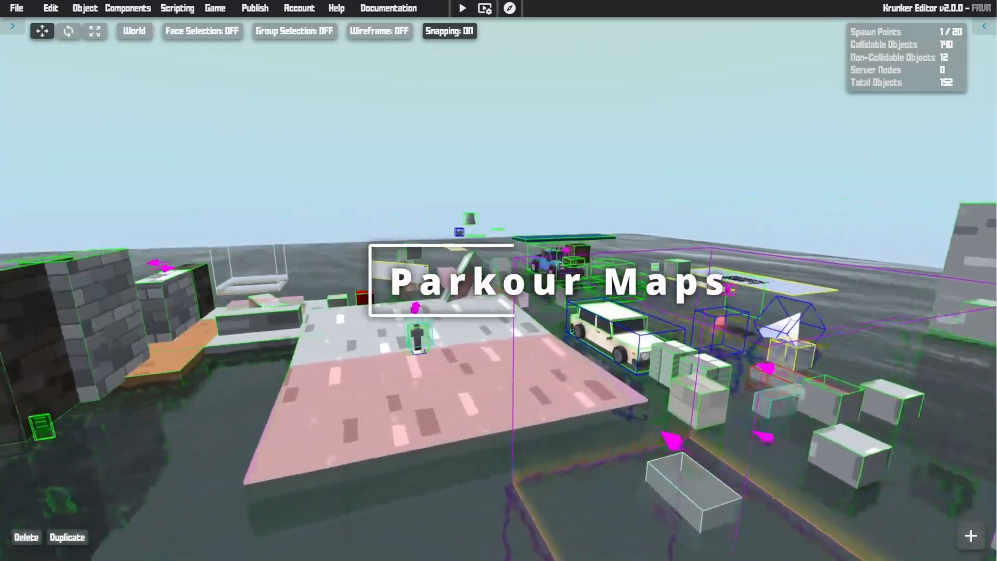
# - Paste a block onto an empty area of water in the map editor and scale it into a wide, flat platform
pyautogui.press('a')
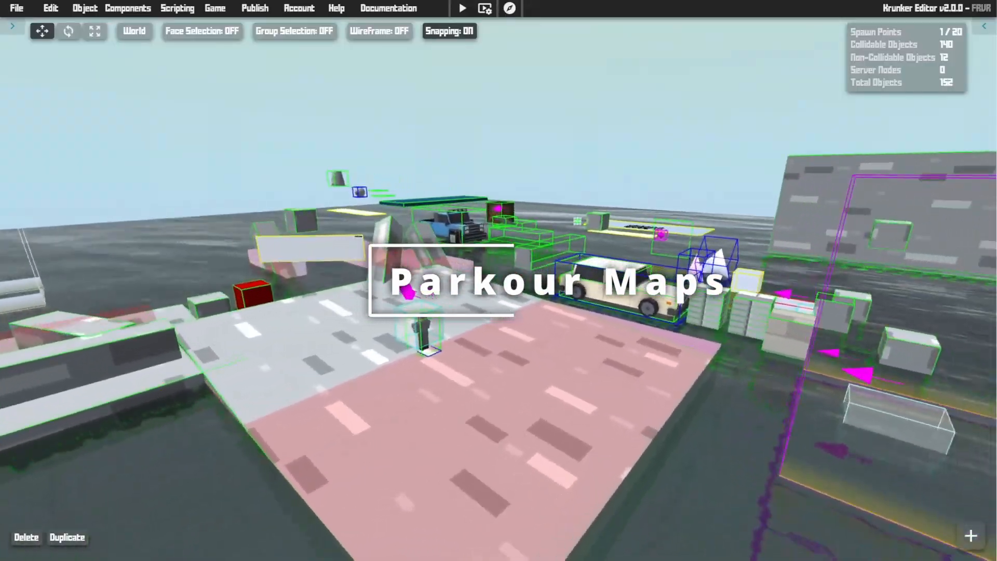
pyautogui.press('d')
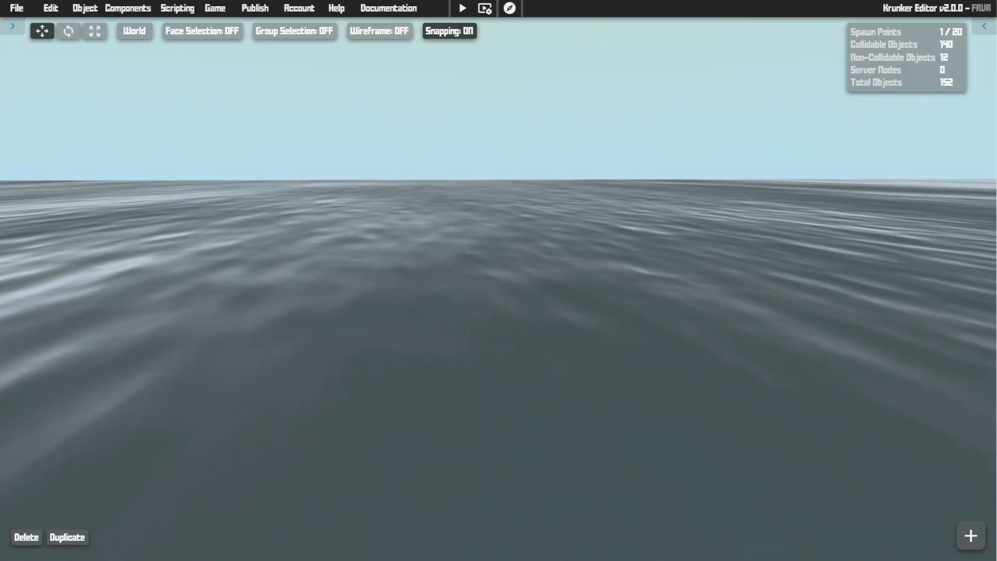
pyautogui.hotkey('ctrl', 'v')
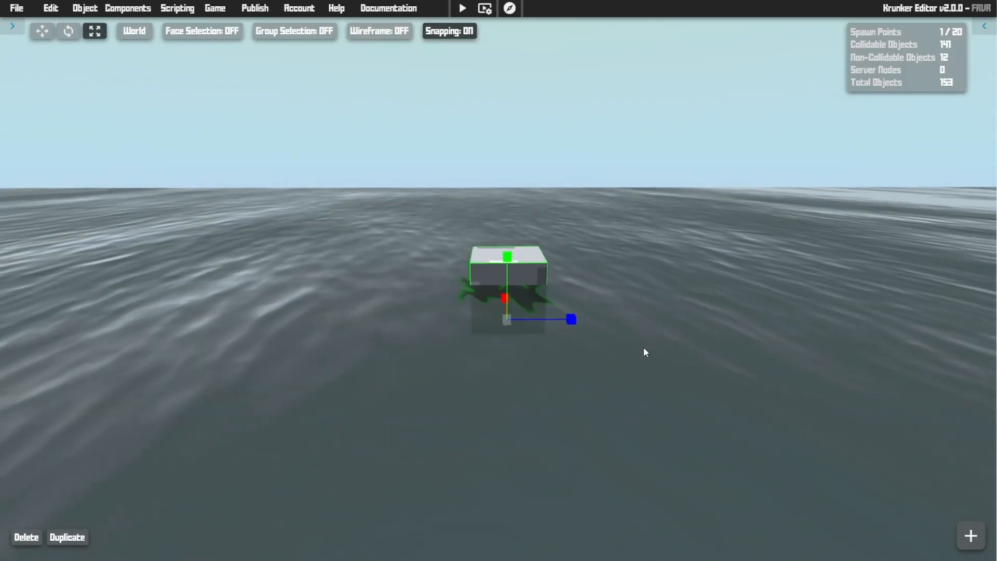
pyautogui.moveTo(533, 320); pyautogui.dragTo(618, 322)
pyautogui.moveTo(617, 322); pyautogui.dragTo(618, 323, button='right')
pyautogui.press('a')
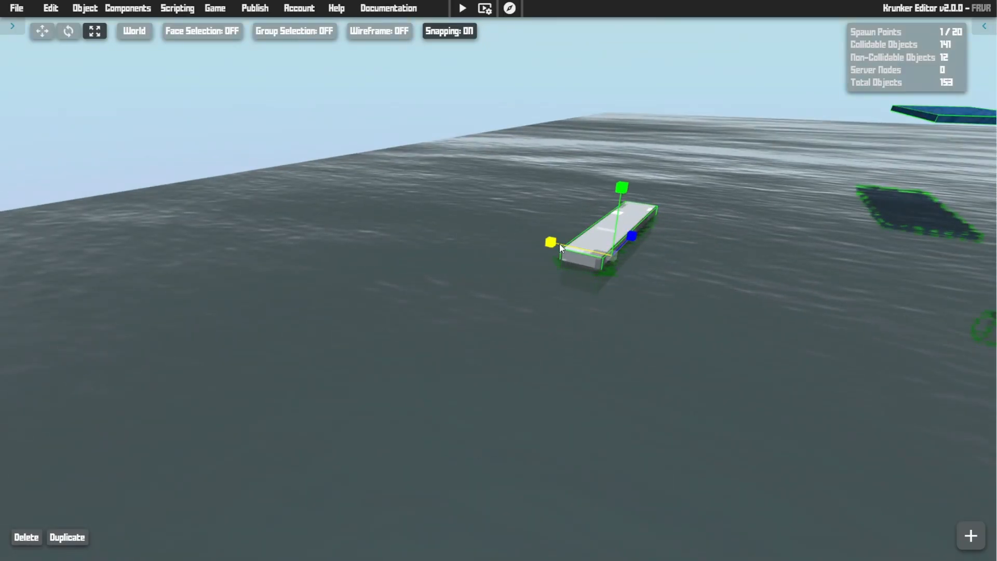
pyautogui.moveTo(560, 244); pyautogui.dragTo(457, 224)
pyautogui.press('w')
pyautogui.moveTo(641, 266)
pyautogui.mouseDown(button='right')
pyautogui.moveTo(675, 249)
pyautogui.moveTo(636, 262)
pyautogui.mouseUp(button='right')
pyautogui.press('1')
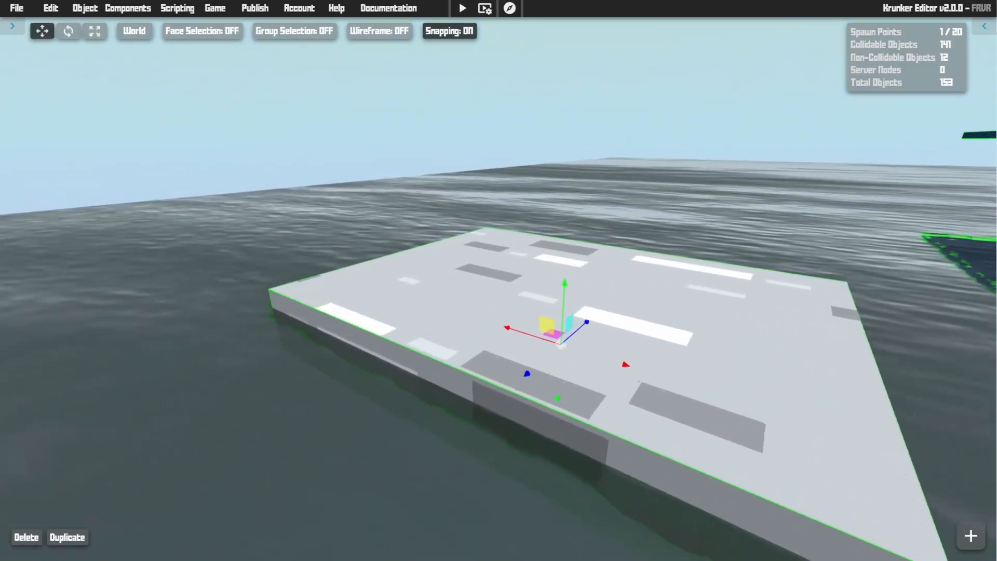
# - Place a small stepping block in the water between two flat platforms and add a spawn point on the large starting platform
pyautogui.moveTo(759, 279); pyautogui.dragTo(789, 261, button='right')
pyautogui.press('w')
pyautogui.hotkey('shift', 'a')
pyautogui.click(458, 296)
pyautogui.moveTo(495, 295)
pyautogui.mouseDown()
pyautogui.moveTo(498, 264)
pyautogui.moveTo(498, 281)
pyautogui.mouseUp()
pyautogui.press('d')
pyautogui.moveTo(608, 279); pyautogui.dragTo(587, 288, button='right')
pyautogui.press('a')
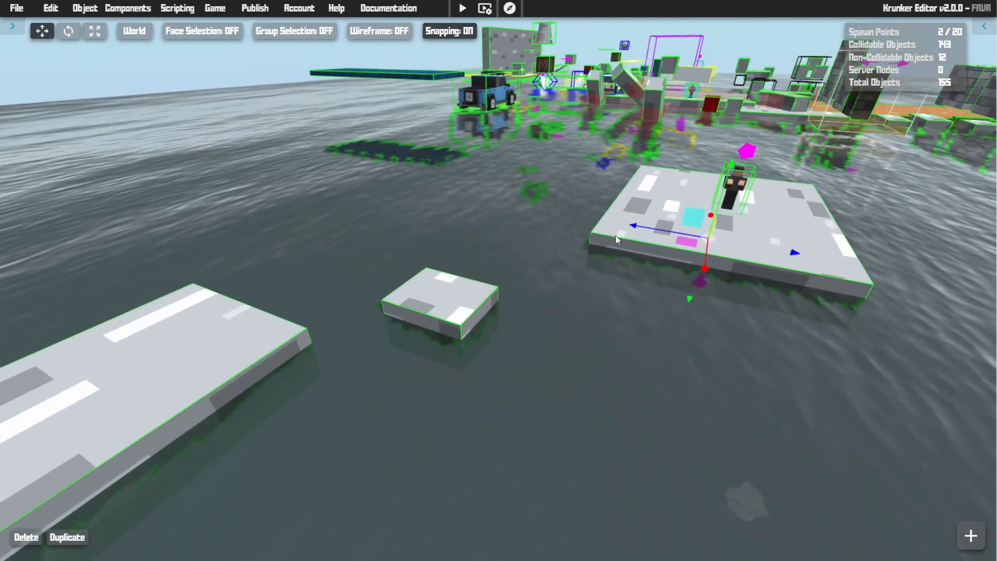
# - Examine the spacing between the starting platform, the small stepping block and the far platform from several angles
pyautogui.moveTo(616, 239); pyautogui.dragTo(500, 228, button='right')
pyautogui.press('w')
pyautogui.press('s')
pyautogui.press('a')
pyautogui.press('d')
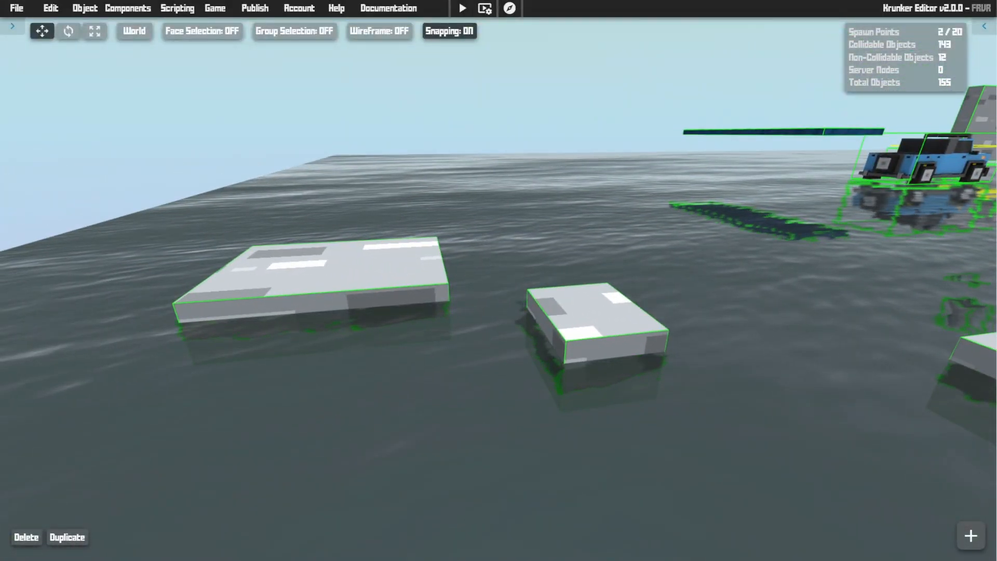
pyautogui.moveTo(500, 229); pyautogui.dragTo(497, 226, button='right')
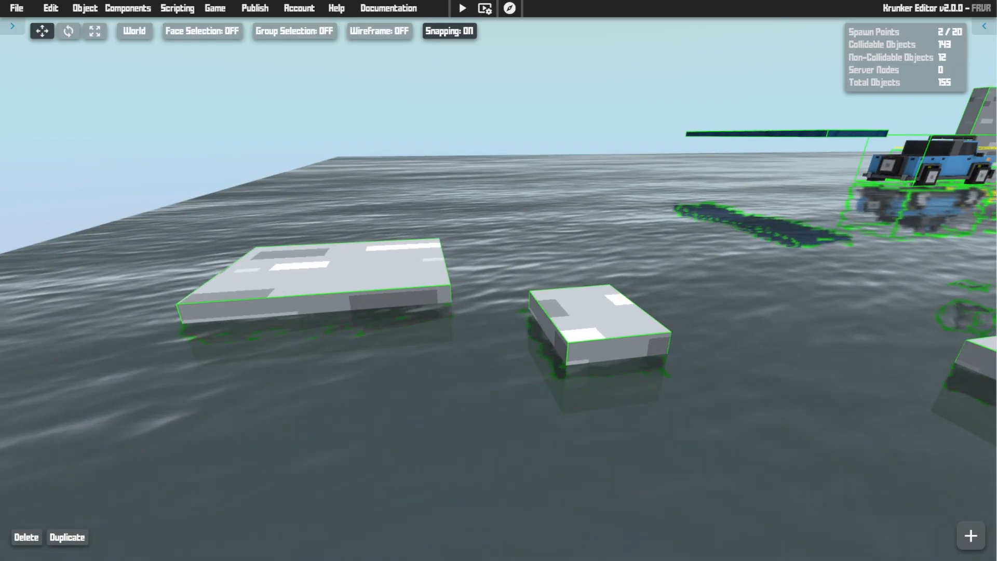
pyautogui.moveTo(497, 226); pyautogui.dragTo(416, 221, button='right')
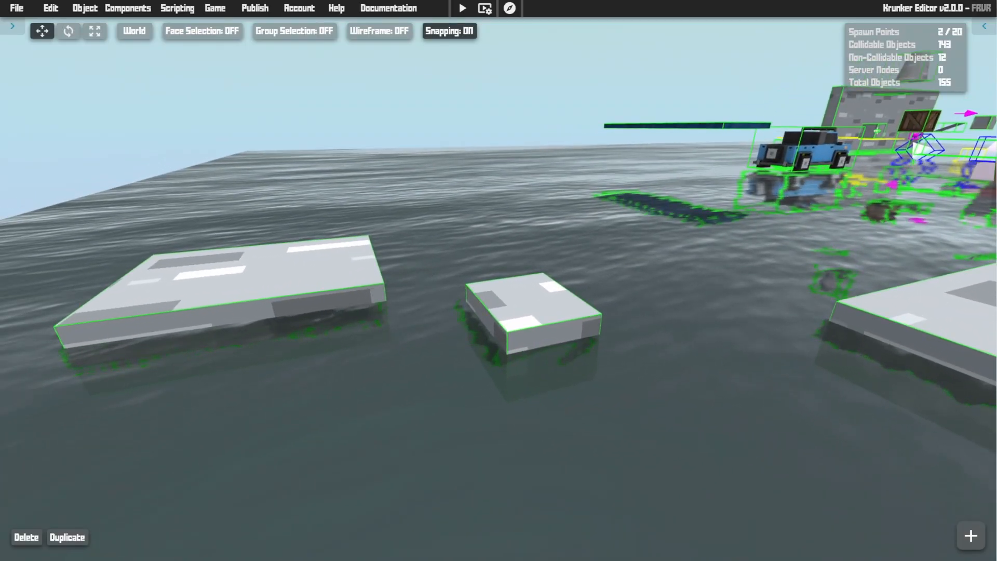
pyautogui.moveTo(498, 281); pyautogui.dragTo(614, 272, button='right')
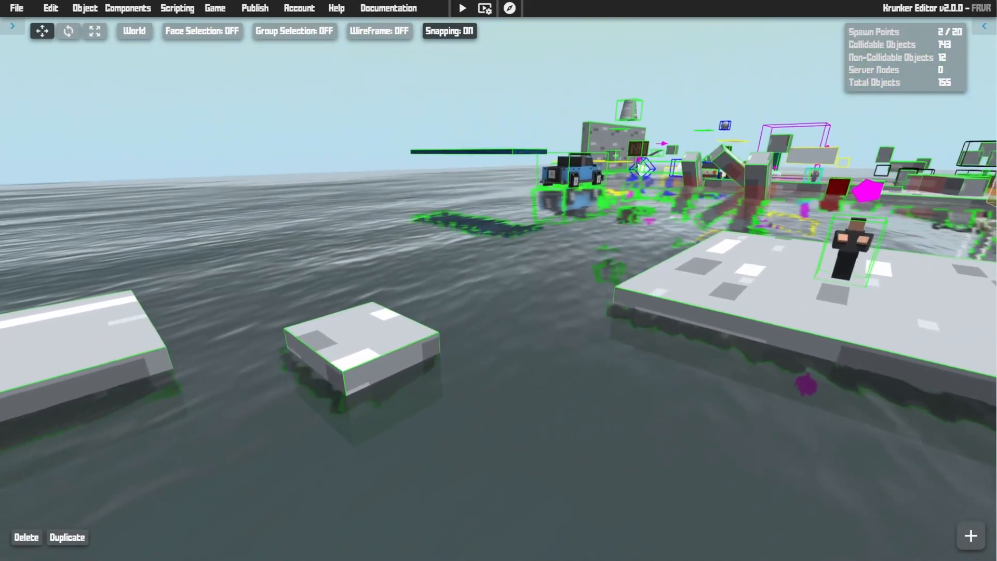
pyautogui.moveTo(499, 280); pyautogui.dragTo(475, 315, button='right')
pyautogui.press('d')
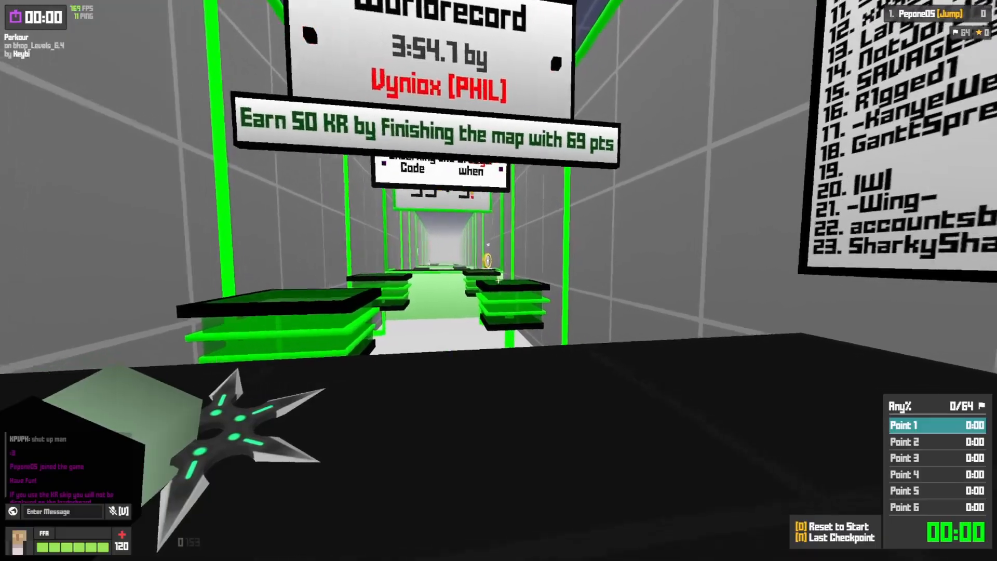
# - Switch to the Krunker game and jump across the first green blocks of the bhop_Levels_6.4 parkour map towards the second checkpoint
pyautogui.press('w')
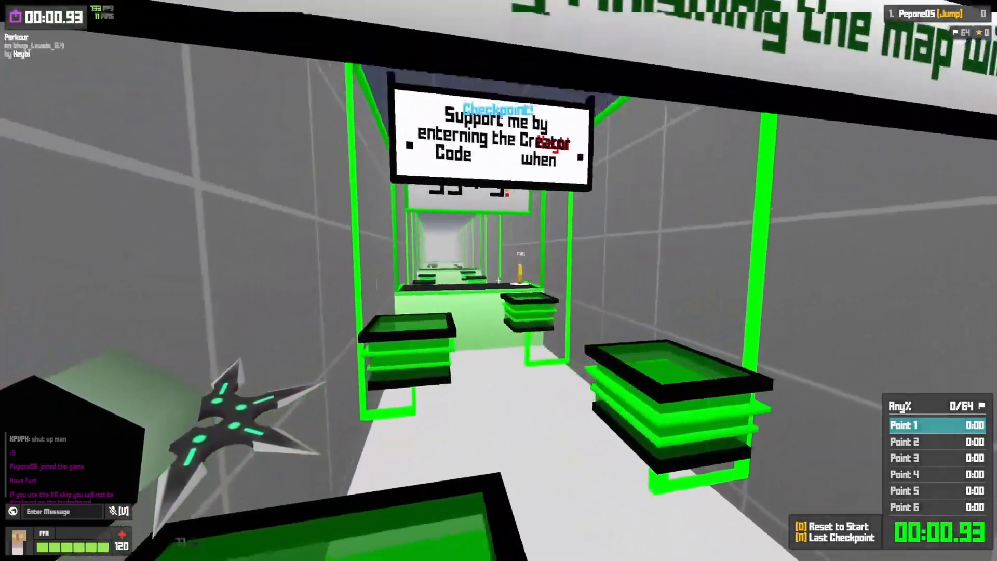
pyautogui.press('space')
pyautogui.press('space')
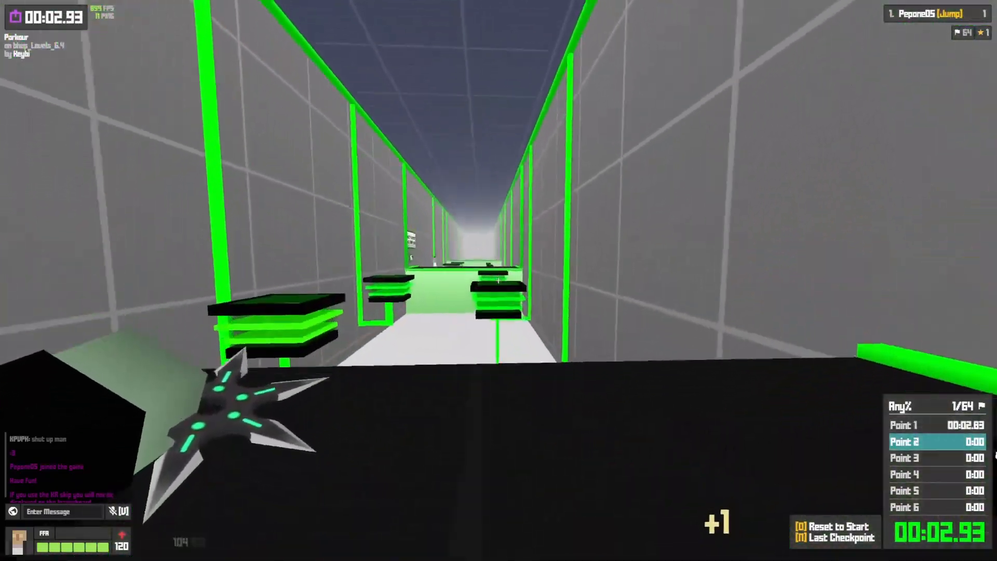
pyautogui.press('space')
pyautogui.press('space')
pyautogui.press('space')
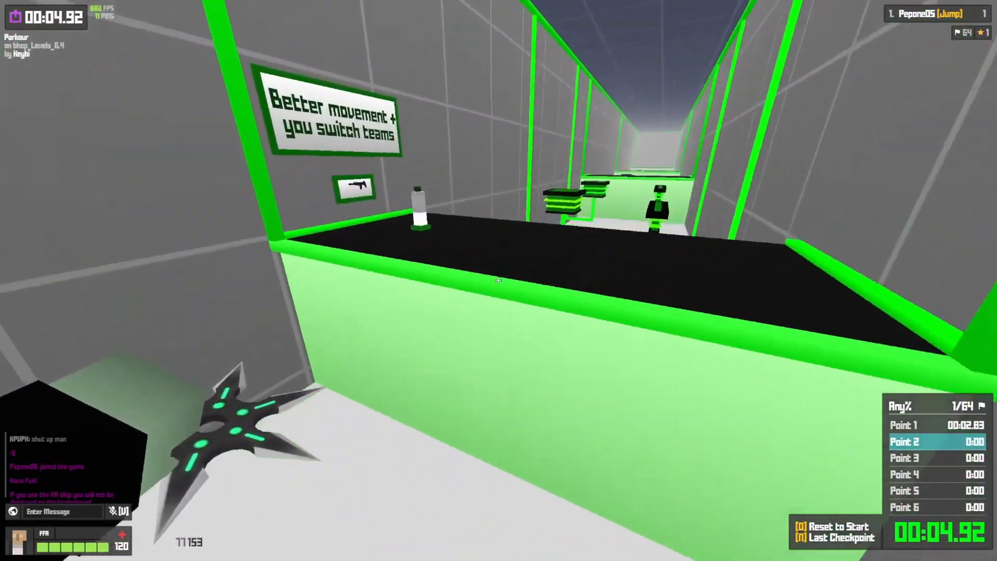
# - Jump over the narrow green blocks to the third checkpoint of bhop_Levels_6.4 and leave the map
pyautogui.press('w')
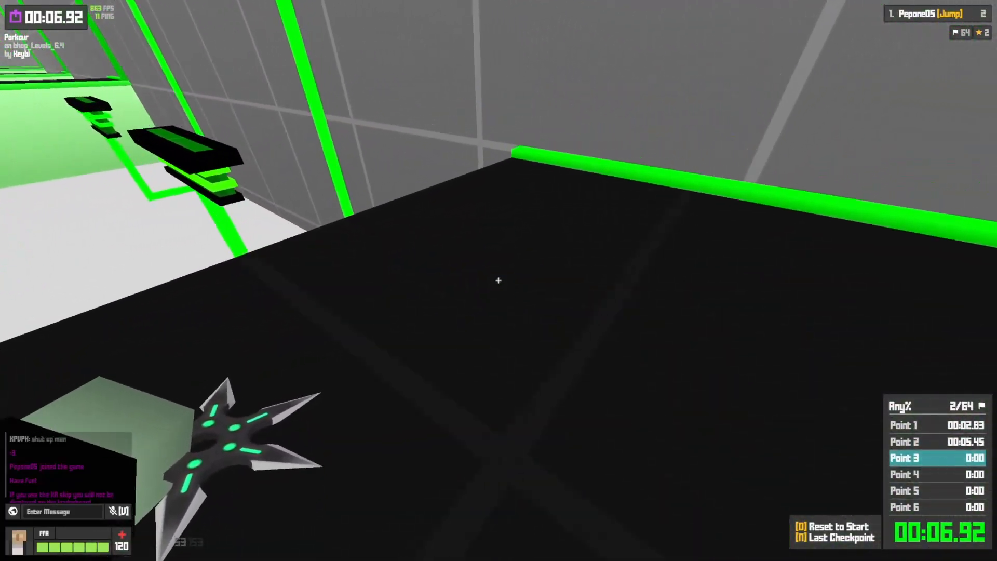
pyautogui.press('space')
pyautogui.press('space')
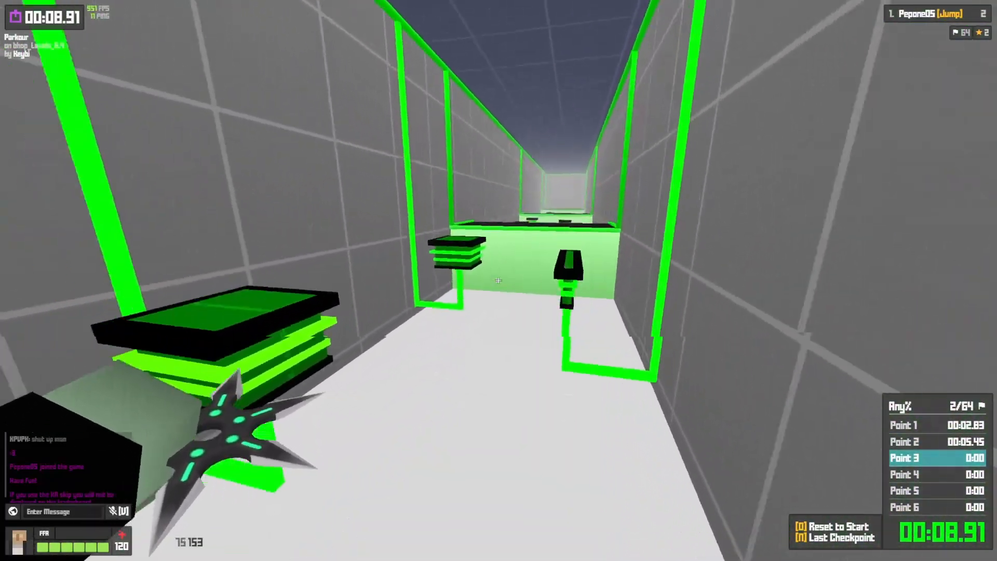
pyautogui.press('space')
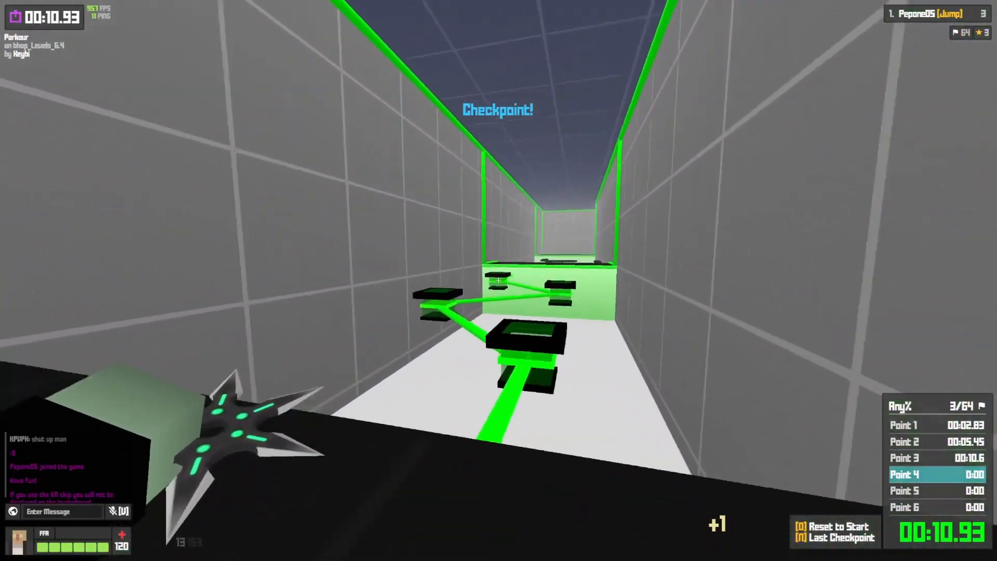
pyautogui.press('Escape')
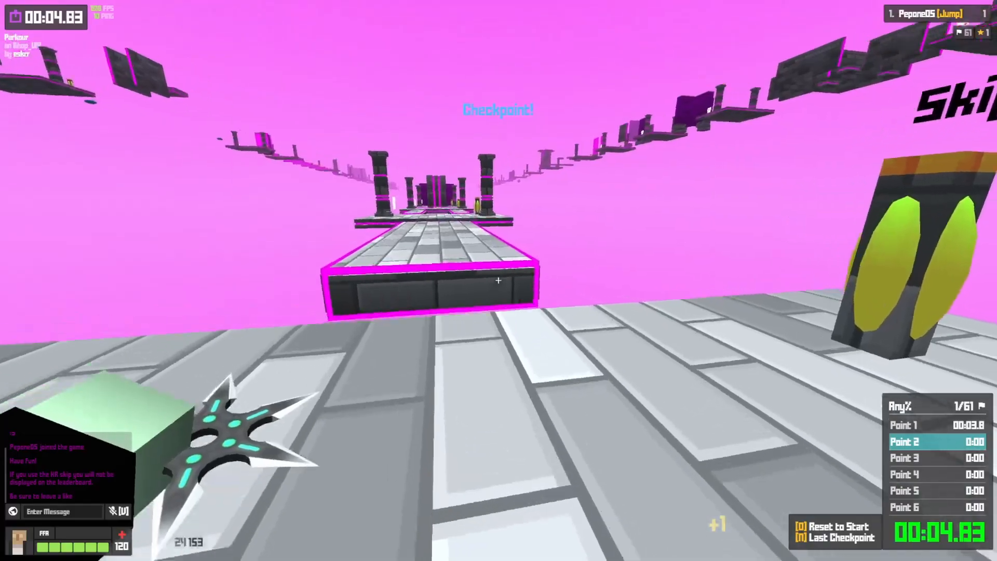
# - Run the Bhop_VIP parkour map from the first checkpoint over the stone walkways to the second checkpoint
pyautogui.press('w')
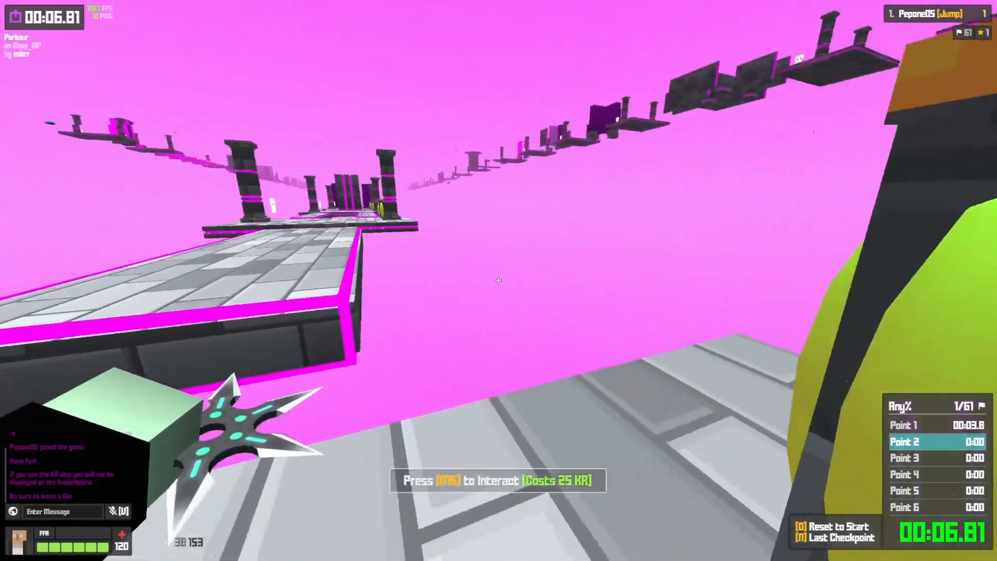
pyautogui.press('space')
pyautogui.press('w')
pyautogui.press('space')
pyautogui.press('space')
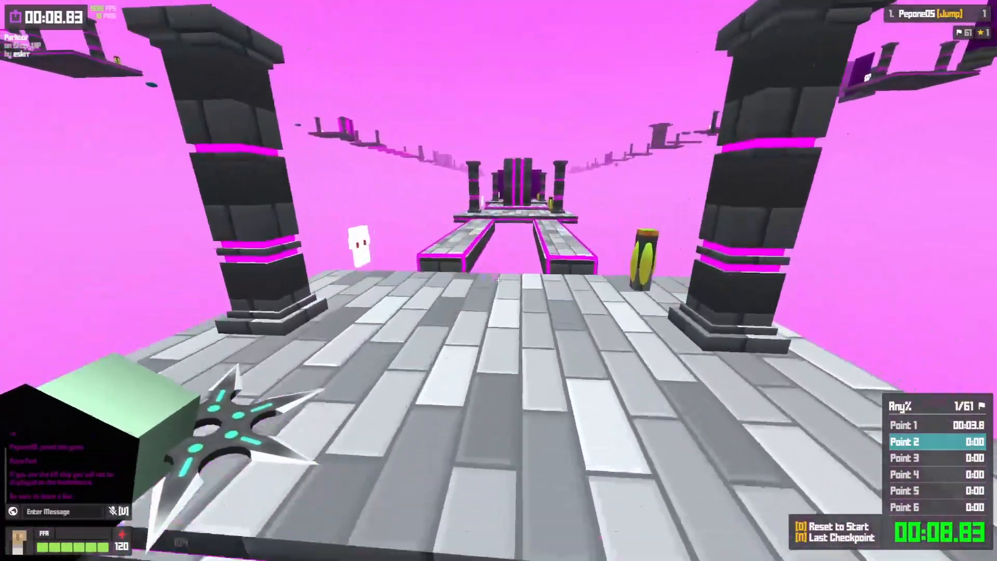
pyautogui.press('w')
pyautogui.press('space')
pyautogui.press('space')
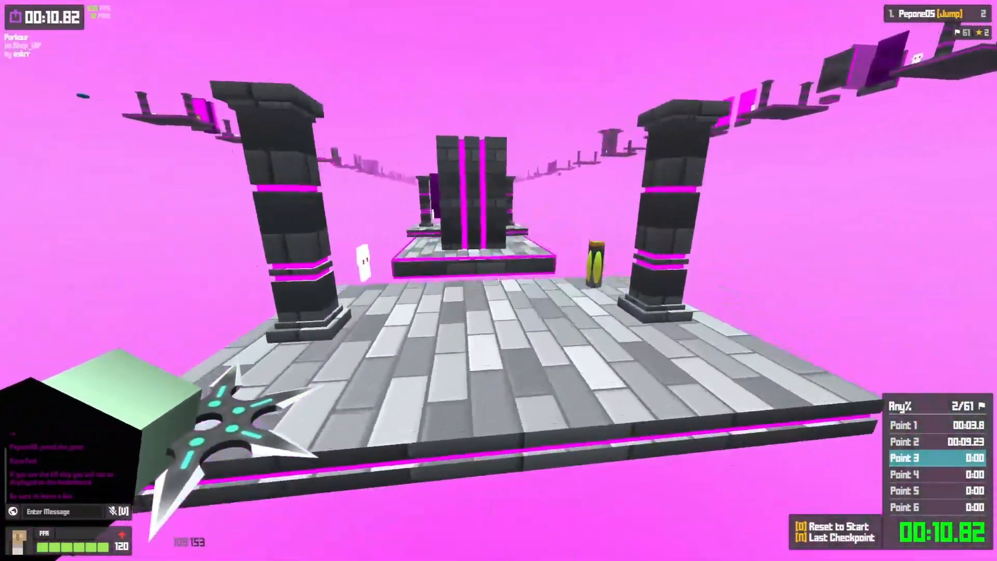
# - Jump past the magenta-striped black wall and the purple panels to reach the fourth checkpoint of Bhop_VIP
pyautogui.press('w')
pyautogui.press('space')
pyautogui.press('space')
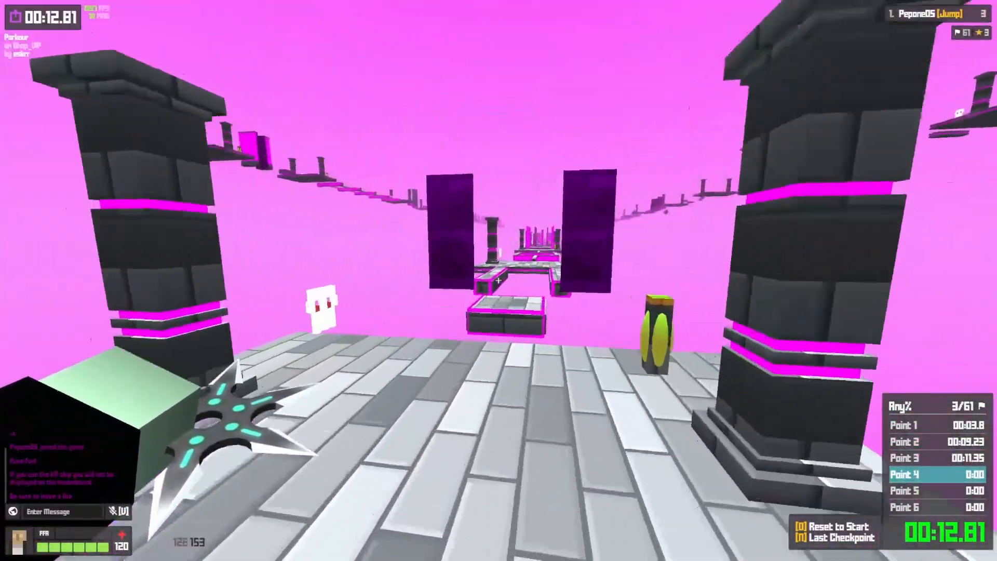
pyautogui.press('w')
pyautogui.press('space')
pyautogui.press('space')
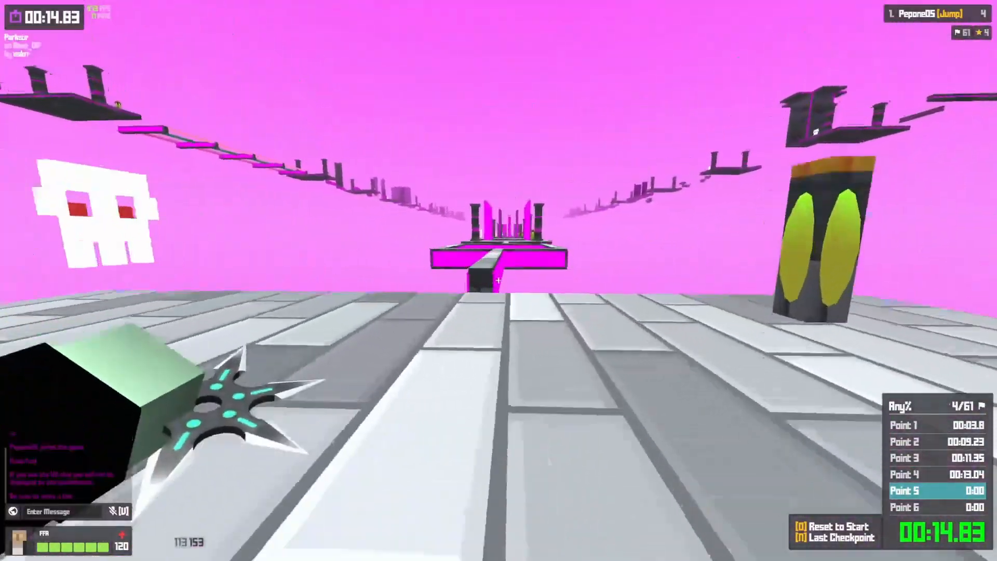
# - Continue over the narrow beam and between the tall magenta walls to the sixth checkpoint of Bhop_VIP
pyautogui.press('w')
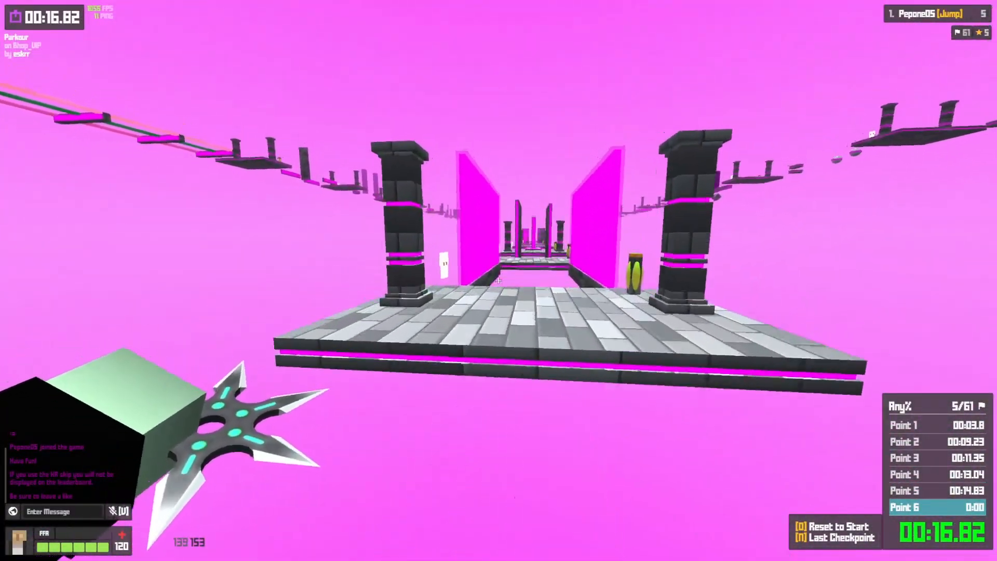
pyautogui.press('space')
pyautogui.press('w')
pyautogui.press('space')
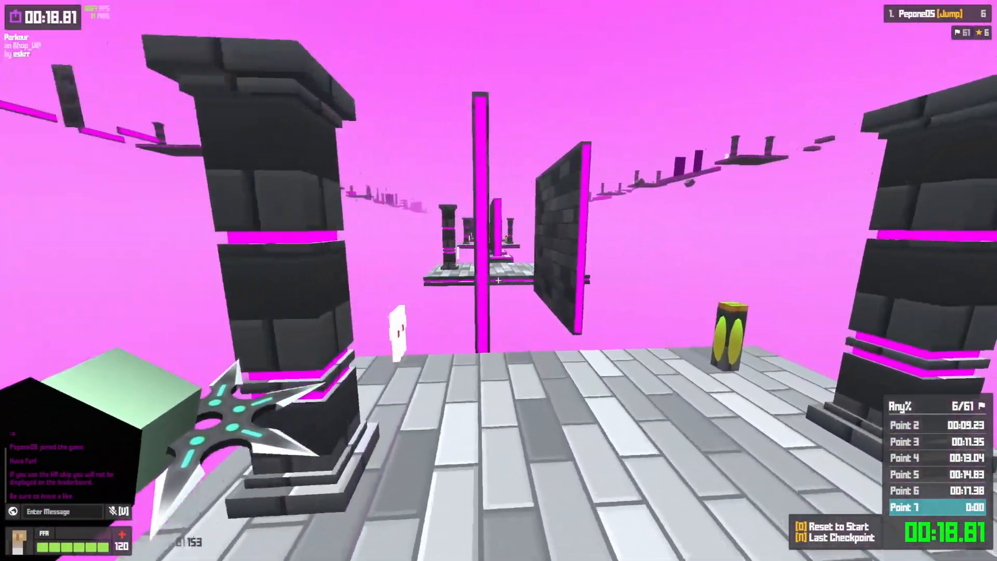
pyautogui.press('w')
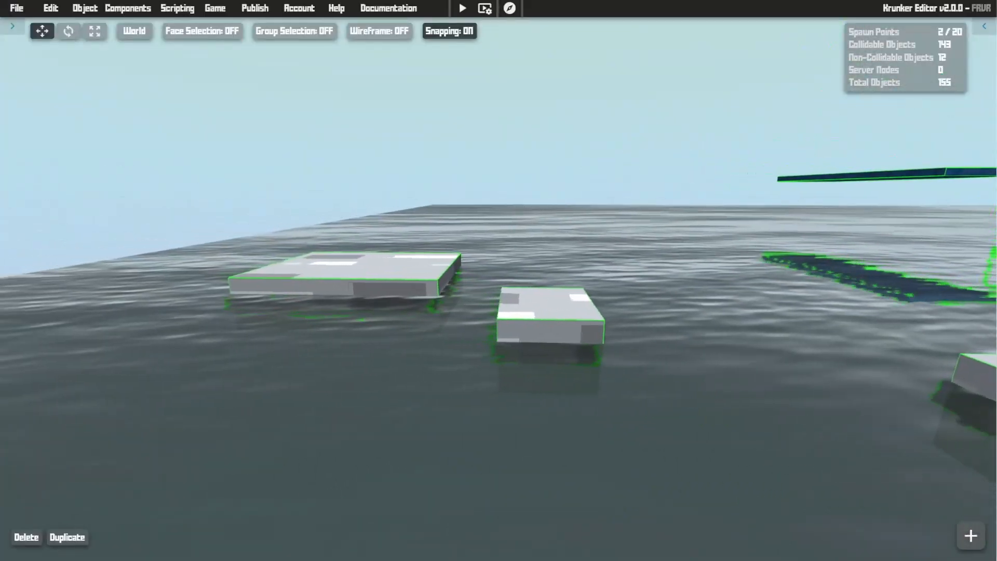
# - Return to the map editor, add a teleporter beside the small block and stretch it horizontally in both directions over the water
pyautogui.press('w')
pyautogui.press('a')
pyautogui.moveTo(512, 185); pyautogui.dragTo(577, 194, button='right')
pyautogui.moveTo(513, 185); pyautogui.dragTo(553, 183, button='right')
pyautogui.press('a')
pyautogui.hotkey('shift', 'a')
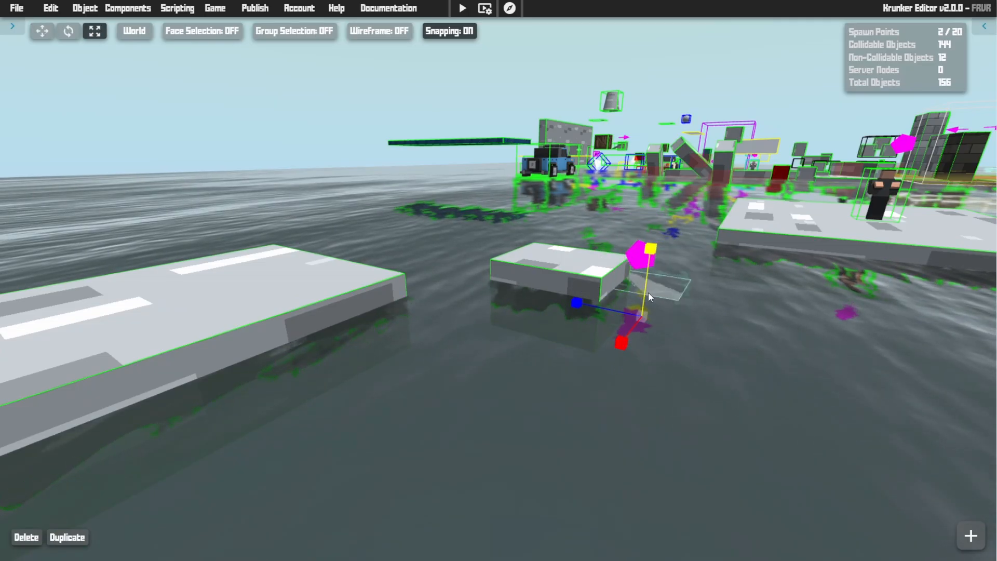
pyautogui.moveTo(577, 303); pyautogui.dragTo(532, 311)
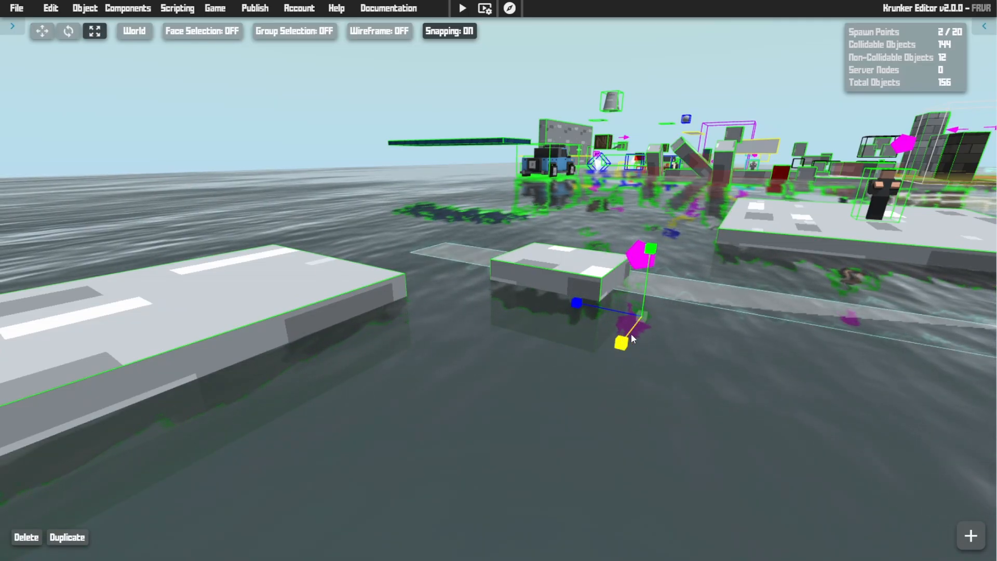
pyautogui.moveTo(628, 340); pyautogui.dragTo(310, 543)
# - Raise the teleporter zone slightly above the water and widen it to reach under both platforms
pyautogui.press('s')
pyautogui.press('d')
pyautogui.moveTo(797, 260); pyautogui.dragTo(785, 335, button='right')
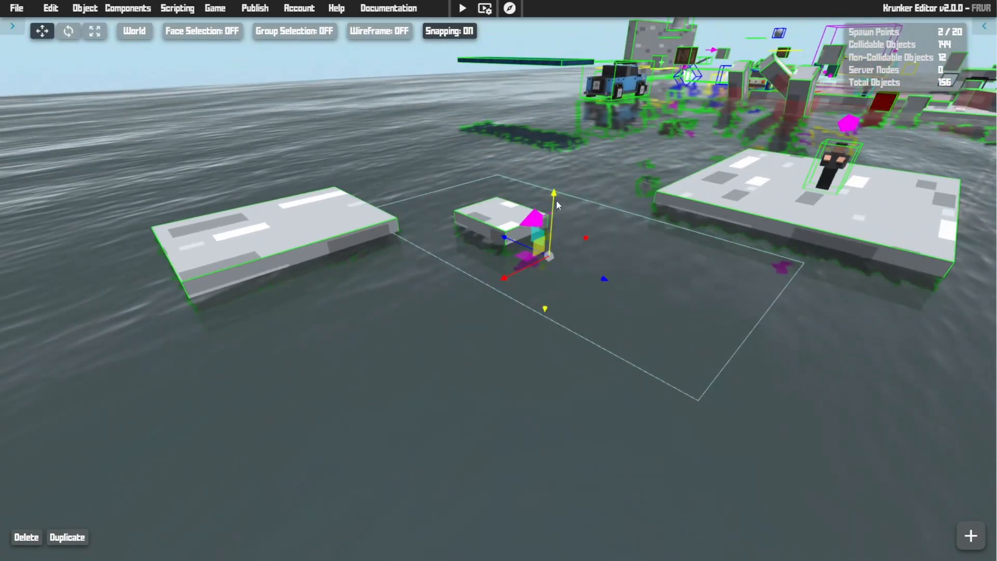
pyautogui.moveTo(550, 194); pyautogui.dragTo(553, 193)
pyautogui.press('3')
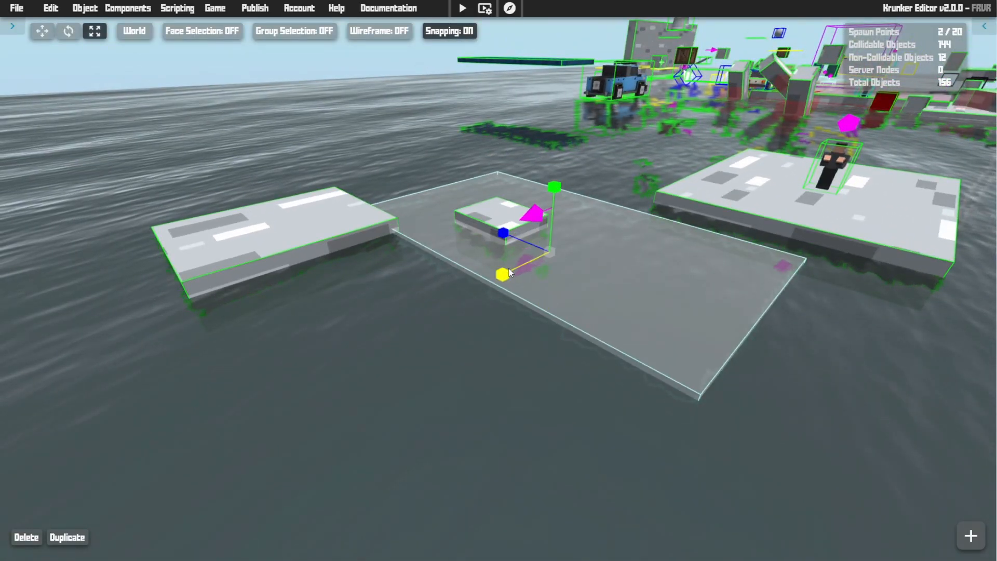
pyautogui.moveTo(503, 233); pyautogui.dragTo(435, 209)
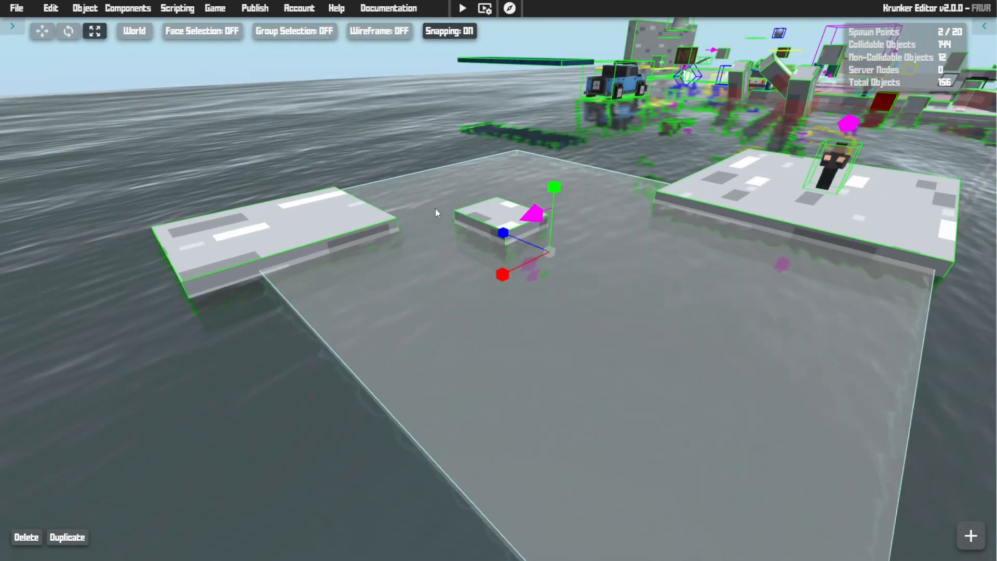
# - Add a Check Point at the starting platform's edge and move it onto the platform in front of the spawn point
pyautogui.moveTo(435, 209); pyautogui.dragTo(421, 181, button='right')
pyautogui.press('q')
pyautogui.press('e')
pyautogui.press('s')
pyautogui.moveTo(637, 267); pyautogui.dragTo(650, 371, button='right')
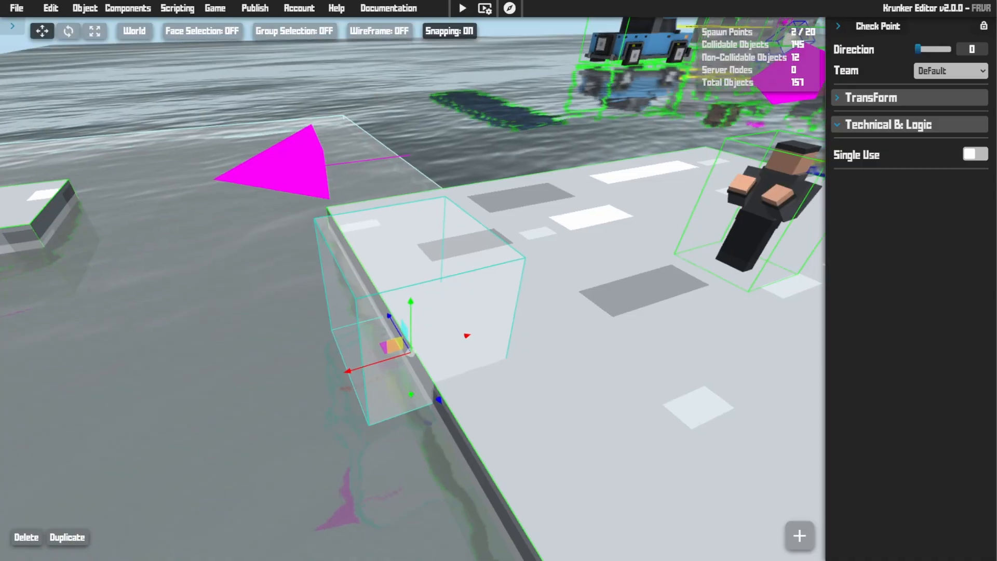
pyautogui.moveTo(334, 280); pyautogui.dragTo(382, 249, button='right')
pyautogui.press('s')
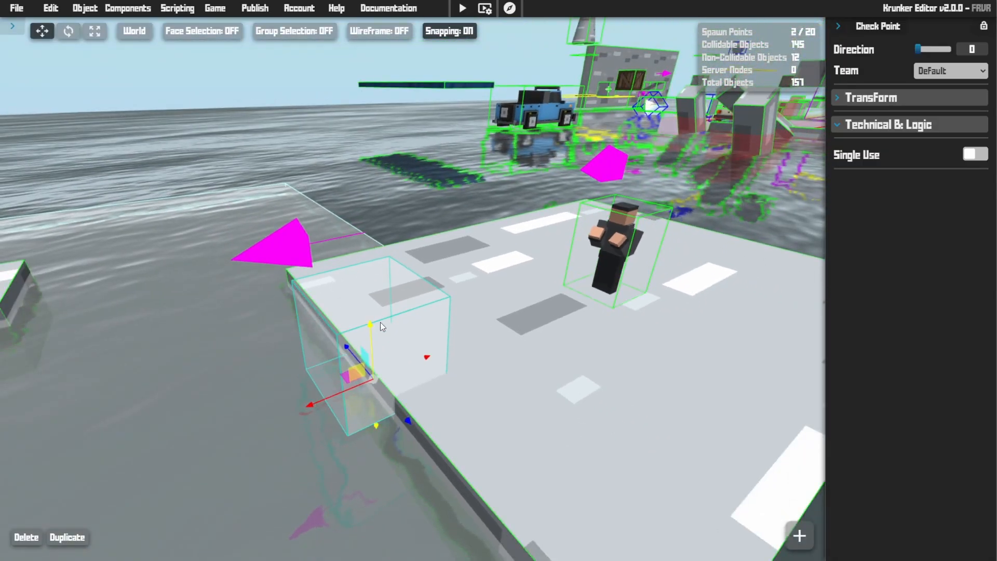
pyautogui.moveTo(327, 375); pyautogui.dragTo(342, 364)
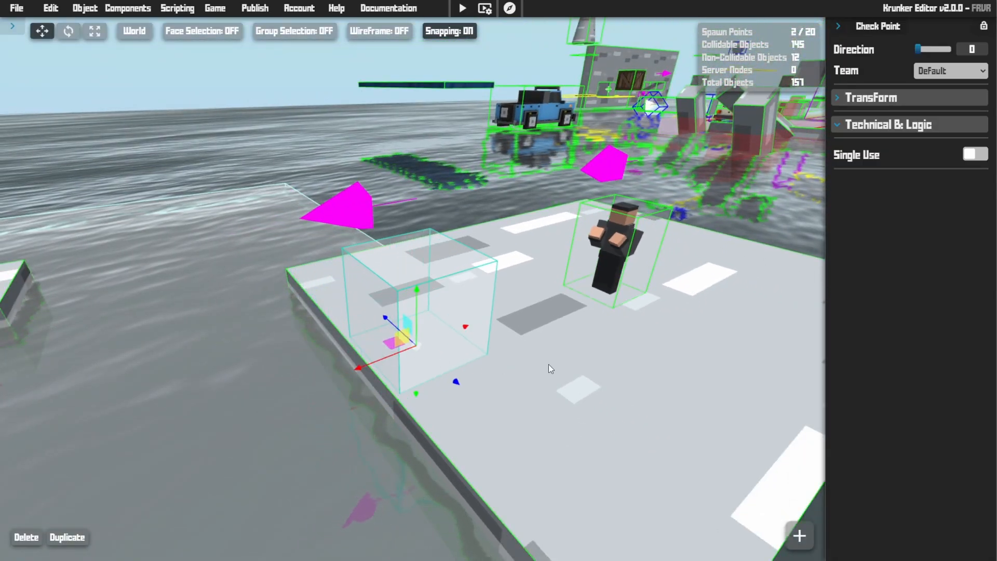
# - Select the teleporter zone covering the water and enable its Use Active Checkpoint option
pyautogui.moveTo(548, 364); pyautogui.dragTo(502, 345, button='right')
pyautogui.press('s')
pyautogui.click(372, 267)
pyautogui.press('w')
pyautogui.moveTo(413, 289)
pyautogui.mouseDown(button='right')
pyautogui.moveTo(546, 289)
pyautogui.moveTo(535, 322)
pyautogui.moveTo(415, 284)
pyautogui.mouseUp(button='right')
pyautogui.press('s')
pyautogui.moveTo(624, 229); pyautogui.dragTo(557, 226, button='right')
pyautogui.press('s')
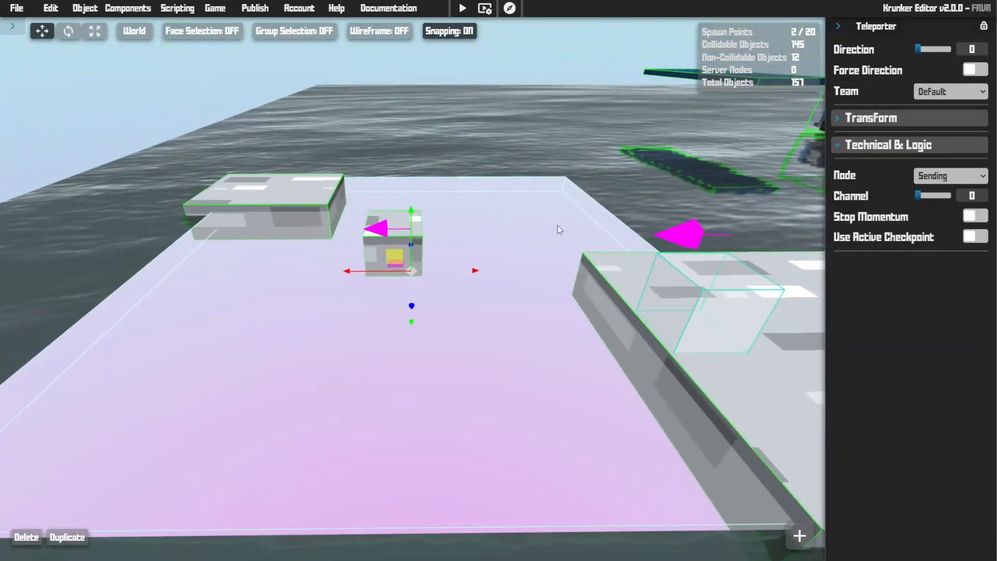
pyautogui.moveTo(631, 231); pyautogui.dragTo(557, 223, button='right')
# - Select the checkpoint and stretch it along the starting platform's edge until it spans the platform's whole side
pyautogui.click(426, 229)
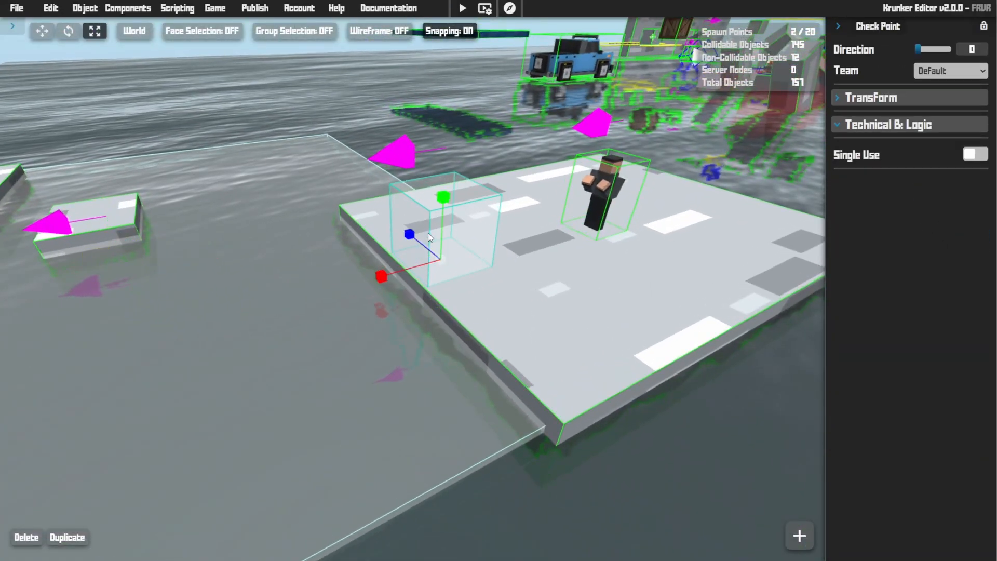
pyautogui.moveTo(410, 236); pyautogui.dragTo(309, 153)
pyautogui.press('1')
pyautogui.moveTo(309, 153); pyautogui.dragTo(86, 78, button='right')
pyautogui.press('w')
pyautogui.press('s')
pyautogui.press('w')
pyautogui.press('s')
pyautogui.moveTo(363, 208); pyautogui.dragTo(563, 282, button='right')
pyautogui.press('w')
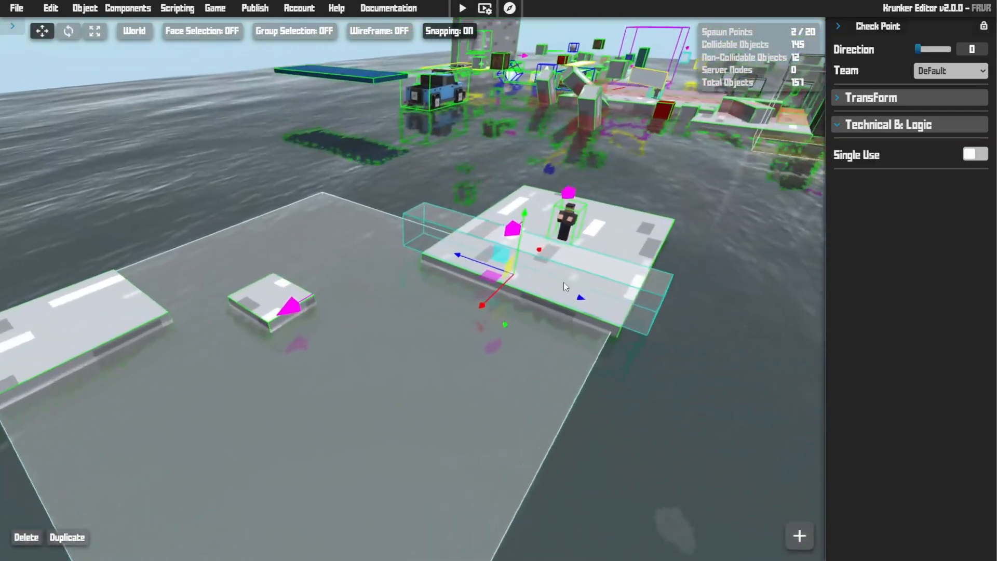
# - Check the teleporter's settings, reselect the stretched checkpoint and shift it further onto the starting platform
pyautogui.click(449, 360)
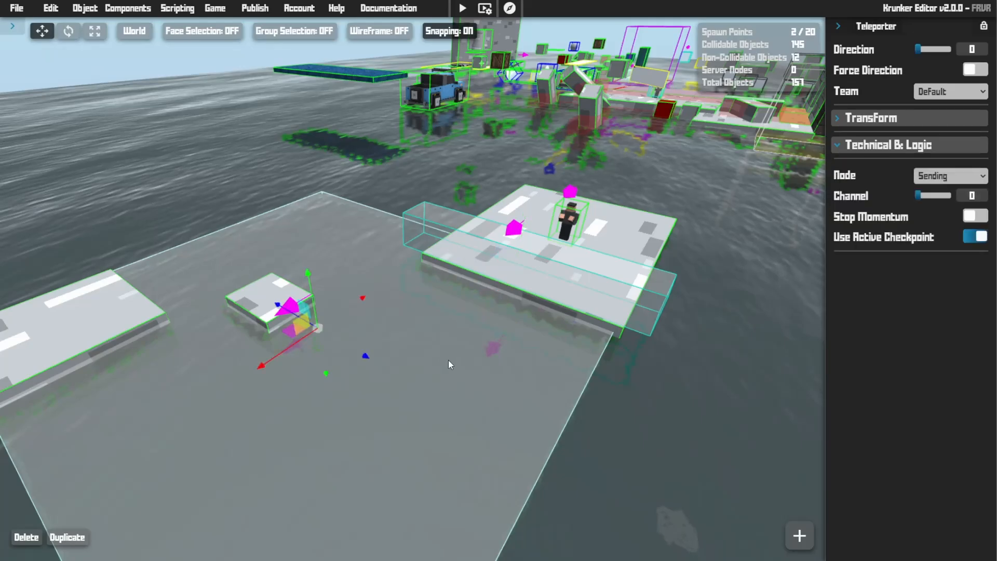
pyautogui.click(596, 257)
pyautogui.press('w')
pyautogui.moveTo(612, 232); pyautogui.dragTo(584, 249, button='right')
pyautogui.moveTo(422, 302); pyautogui.dragTo(447, 285)
# - Add a second checkpoint on the far platform, shorten it to the platform's width and deepen it along the platform
pyautogui.press('w')
pyautogui.press('d')
pyautogui.moveTo(543, 300); pyautogui.dragTo(333, 240, button='right')
pyautogui.press('w')
pyautogui.press('s')
pyautogui.press('w')
pyautogui.press('a')
pyautogui.press('w')
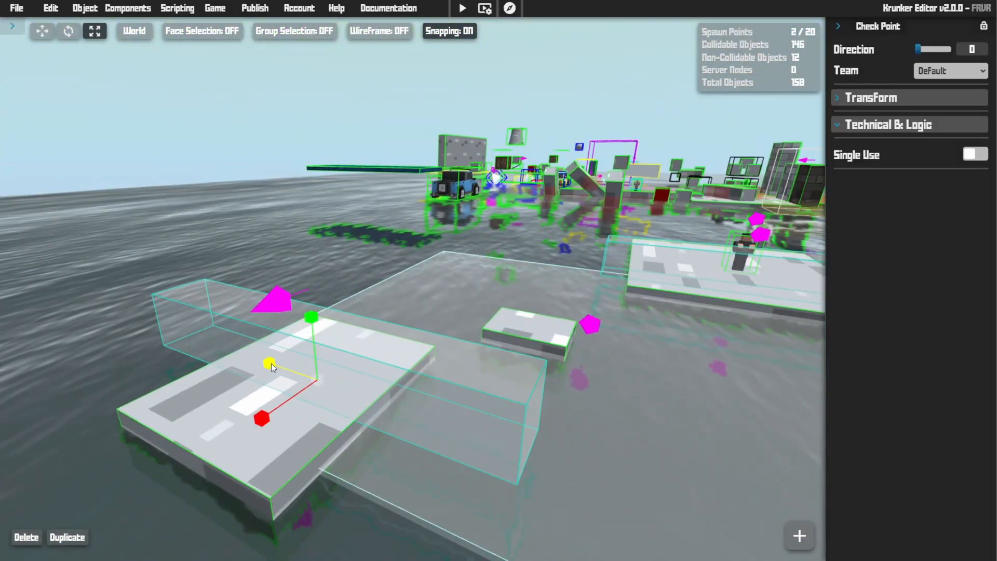
pyautogui.moveTo(269, 364); pyautogui.dragTo(451, 441)
pyautogui.moveTo(270, 414); pyautogui.dragTo(212, 498)
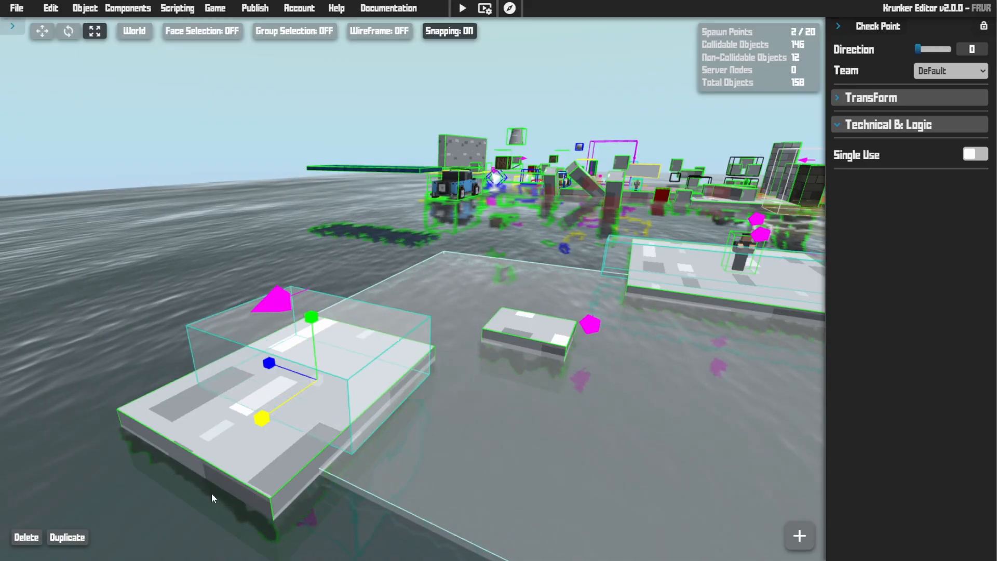
# - Deepen the far platform's checkpoint along the platform and shift it to sit centred over the surface
pyautogui.moveTo(272, 419); pyautogui.dragTo(204, 465)
pyautogui.moveTo(289, 388); pyautogui.dragTo(282, 385)
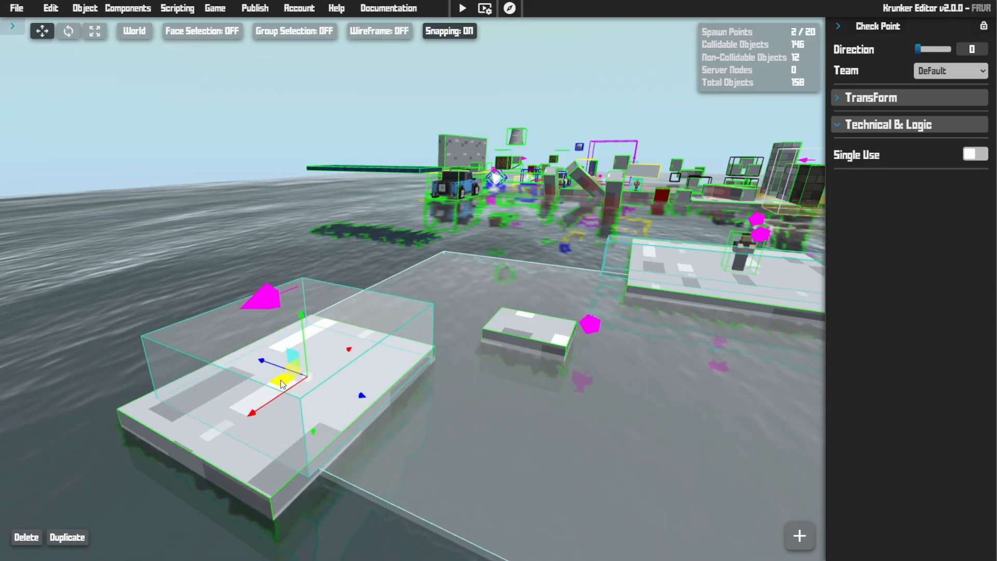
pyautogui.press('w')
pyautogui.moveTo(451, 381); pyautogui.dragTo(307, 362, button='right')
pyautogui.press('s')
pyautogui.moveTo(284, 240); pyautogui.dragTo(279, 239)
# - Trim the checkpoint's width so it fits within the far platform's edges
pyautogui.press('r')
pyautogui.press('w')
pyautogui.moveTo(336, 273)
pyautogui.mouseDown(button='right')
pyautogui.moveTo(322, 274)
pyautogui.moveTo(336, 273)
pyautogui.mouseUp(button='right')
pyautogui.press('s')
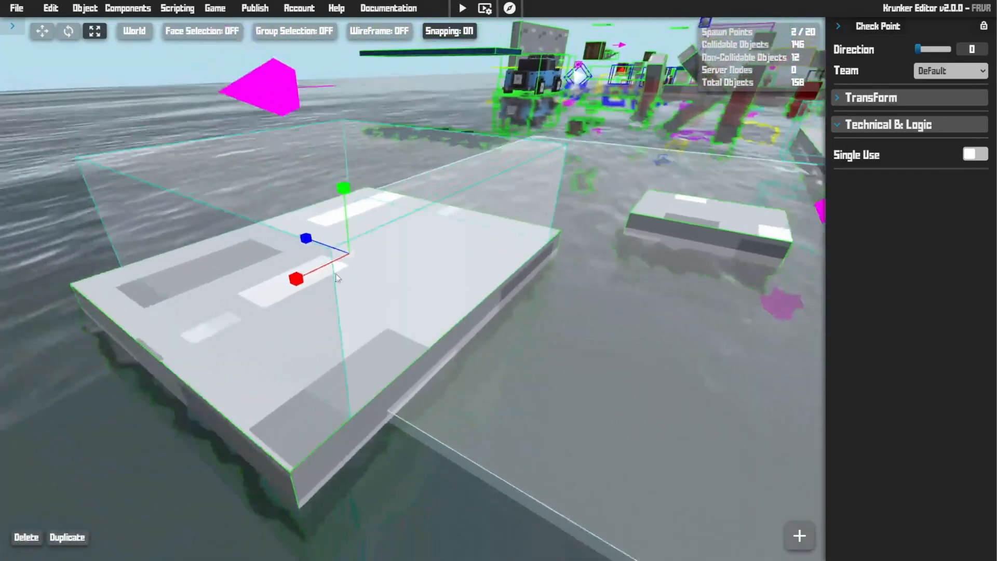
pyautogui.moveTo(306, 244)
pyautogui.mouseDown()
pyautogui.moveTo(328, 253)
pyautogui.moveTo(322, 243)
pyautogui.mouseUp()
pyautogui.moveTo(322, 243); pyautogui.dragTo(306, 226, button='right')
pyautogui.press('d')
pyautogui.press('s')
# - Stretch the far platform's checkpoint upward into a tall volume above the platform
pyautogui.moveTo(409, 229); pyautogui.dragTo(415, 115)
pyautogui.press('s')
pyautogui.moveTo(451, 206); pyautogui.dragTo(426, 223, button='right')
pyautogui.press('w')
pyautogui.press('1')
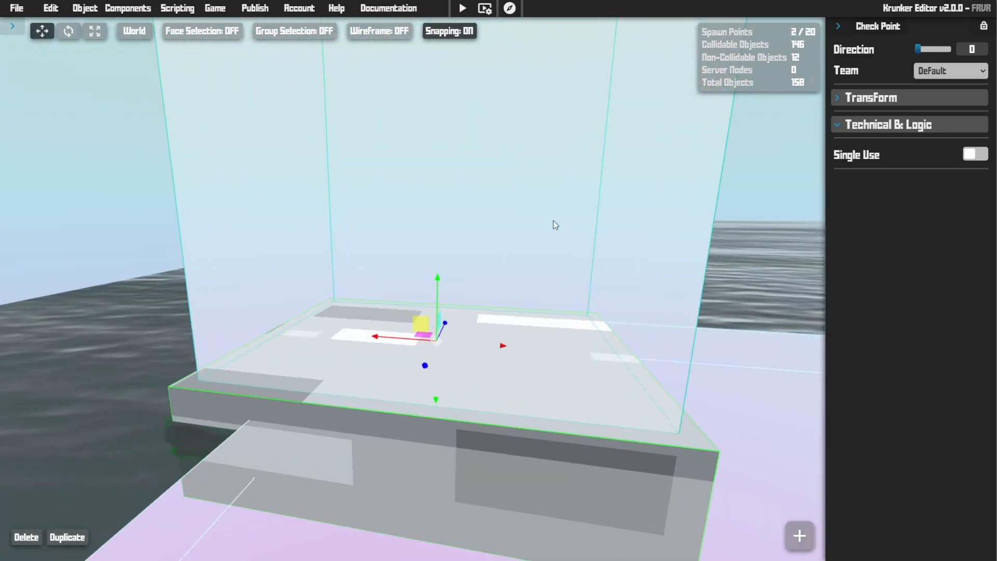
# - Add a Score Zone and move it onto the middle of the far platform
pyautogui.hotkey('shift', 'a')
pyautogui.write('score')
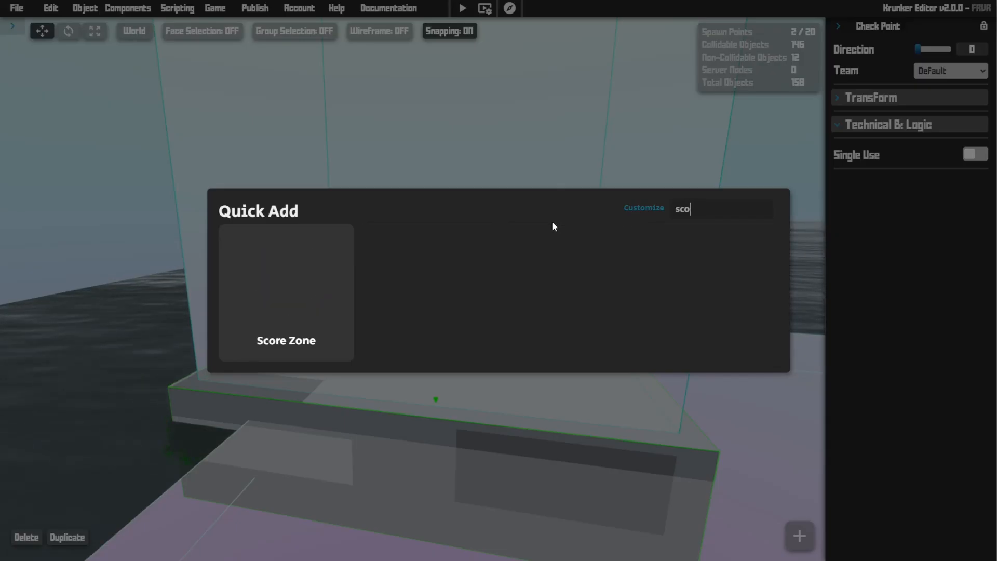
pyautogui.click(313, 292)
pyautogui.press('s')
pyautogui.moveTo(312, 292); pyautogui.dragTo(327, 324, button='right')
pyautogui.press('w')
pyautogui.press('a')
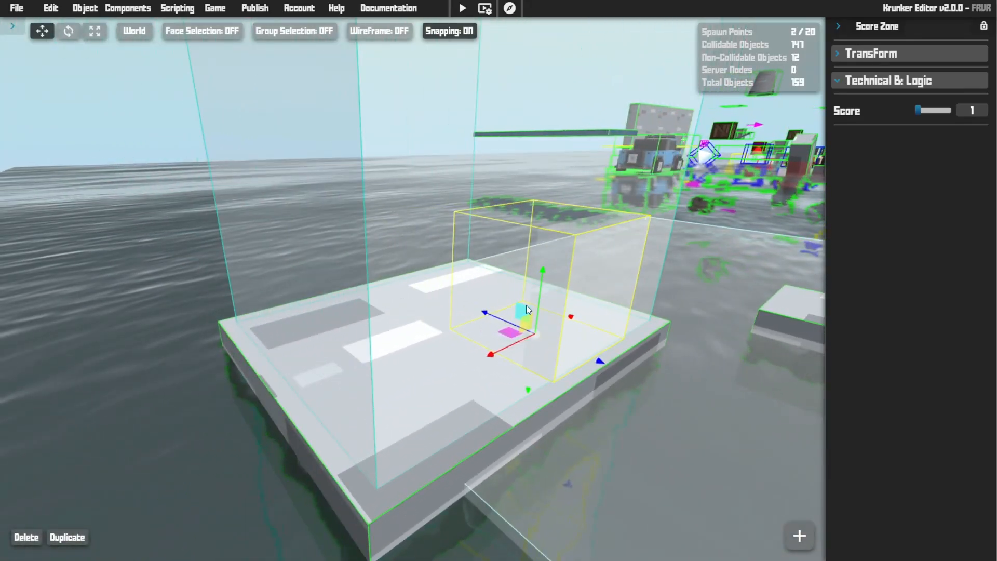
pyautogui.moveTo(522, 313); pyautogui.dragTo(481, 326)
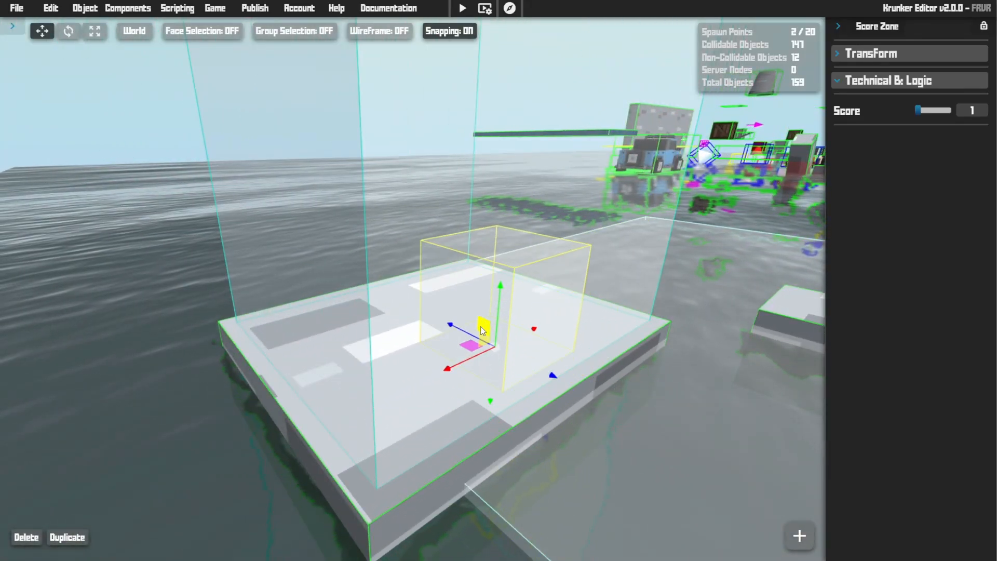
# - Scale the score zone to cover the far platform and stretch it upward inside the checkpoint volume
pyautogui.press('r')
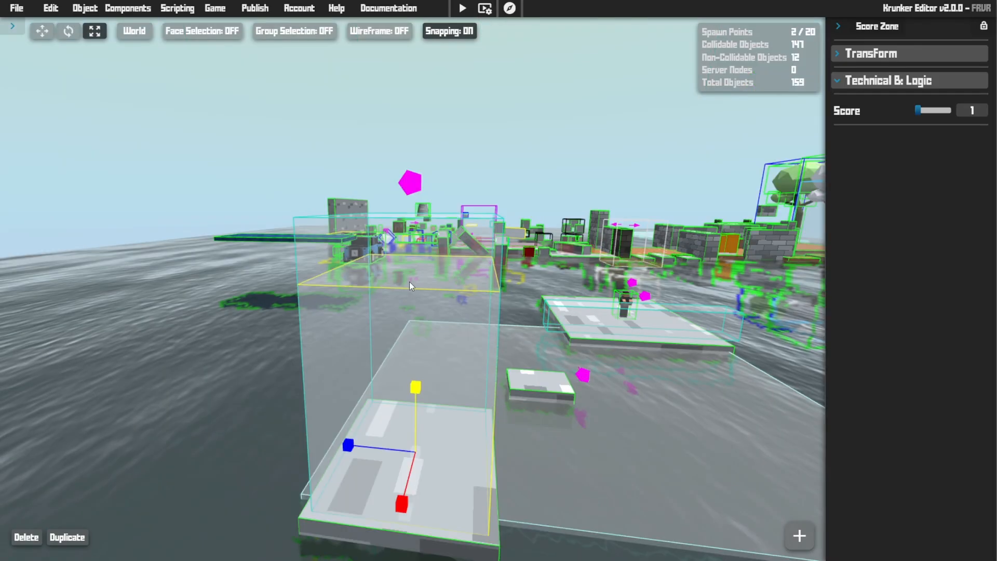
pyautogui.moveTo(409, 282); pyautogui.dragTo(413, 249)
pyautogui.moveTo(445, 262); pyautogui.dragTo(304, 235, button='right')
pyautogui.click(469, 239)
pyautogui.press('w')
pyautogui.press('d')
pyautogui.press('r')
pyautogui.press('w')
pyautogui.press('s')
pyautogui.press('d')
pyautogui.press('d')
pyautogui.press('w')
pyautogui.moveTo(527, 248); pyautogui.dragTo(528, 246, button='right')
pyautogui.press('w')
# - Add a Death Zone at the far platform's back corner and resize it into a small box
pyautogui.click(463, 305)
pyautogui.moveTo(464, 306); pyautogui.dragTo(564, 318, button='right')
pyautogui.press('w')
pyautogui.press('w')
pyautogui.moveTo(519, 239); pyautogui.dragTo(553, 256, button='right')
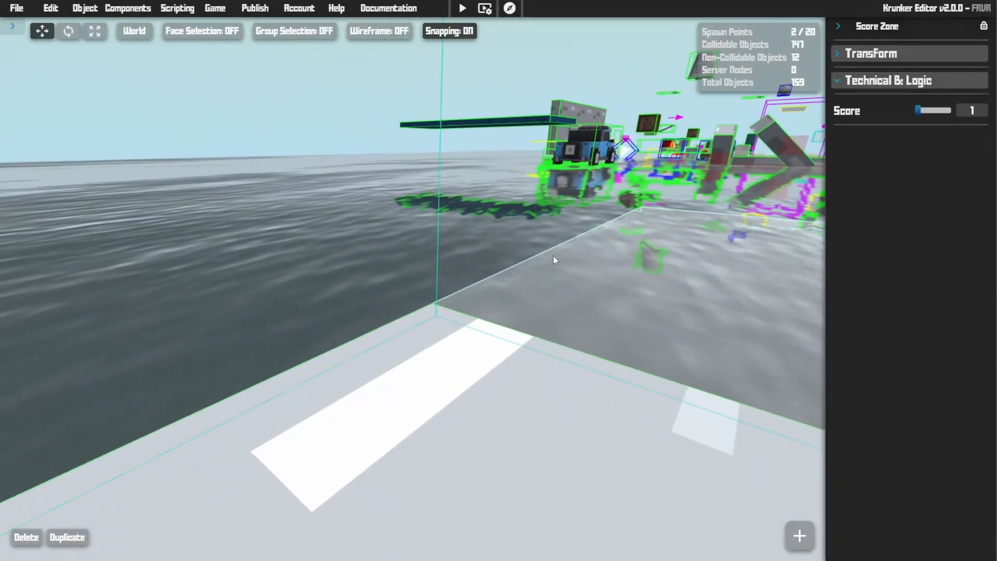
pyautogui.hotkey('shift', 'a')
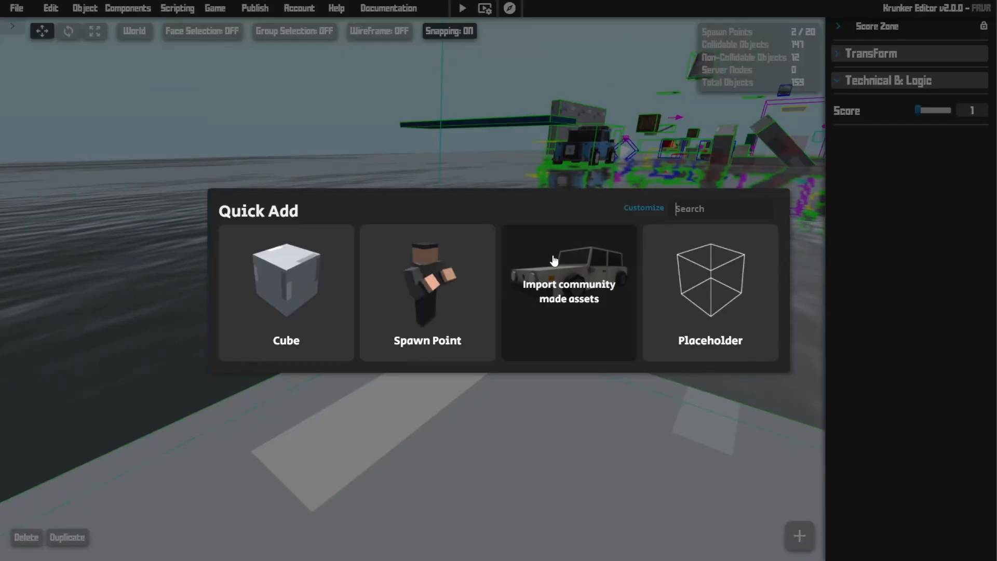
pyautogui.write('dea')
pyautogui.click(287, 289)
pyautogui.moveTo(410, 337); pyautogui.dragTo(408, 259)
pyautogui.moveTo(390, 301); pyautogui.dragTo(488, 358)
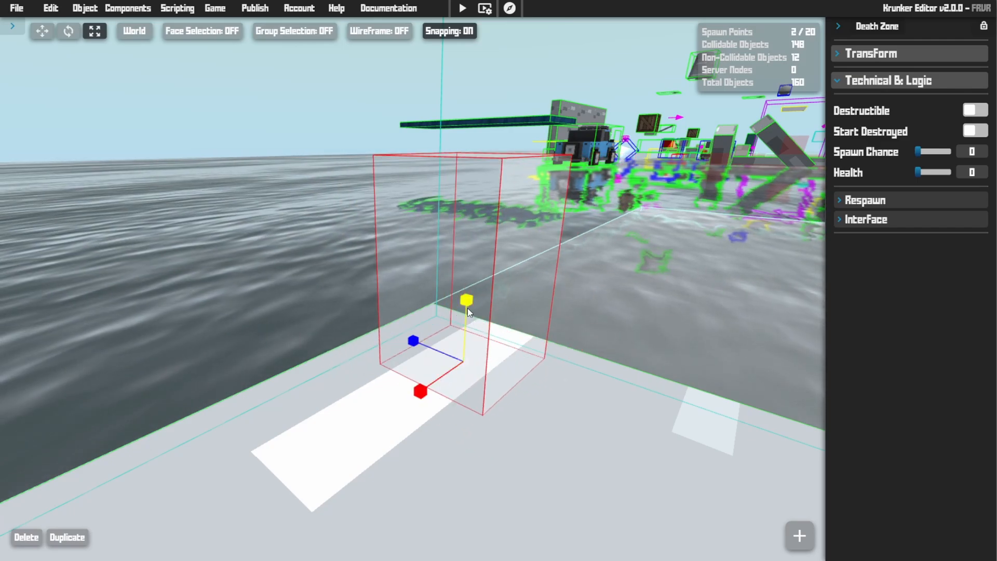
pyautogui.moveTo(468, 307); pyautogui.dragTo(475, 374)
pyautogui.moveTo(415, 344)
pyautogui.mouseDown()
pyautogui.moveTo(442, 358)
pyautogui.moveTo(418, 329)
pyautogui.mouseUp()
# - Add a brick trigger block beside the death zone and set its trigger event to onHoldMouse
pyautogui.press('t')
pyautogui.moveTo(510, 341); pyautogui.dragTo(555, 344, button='right')
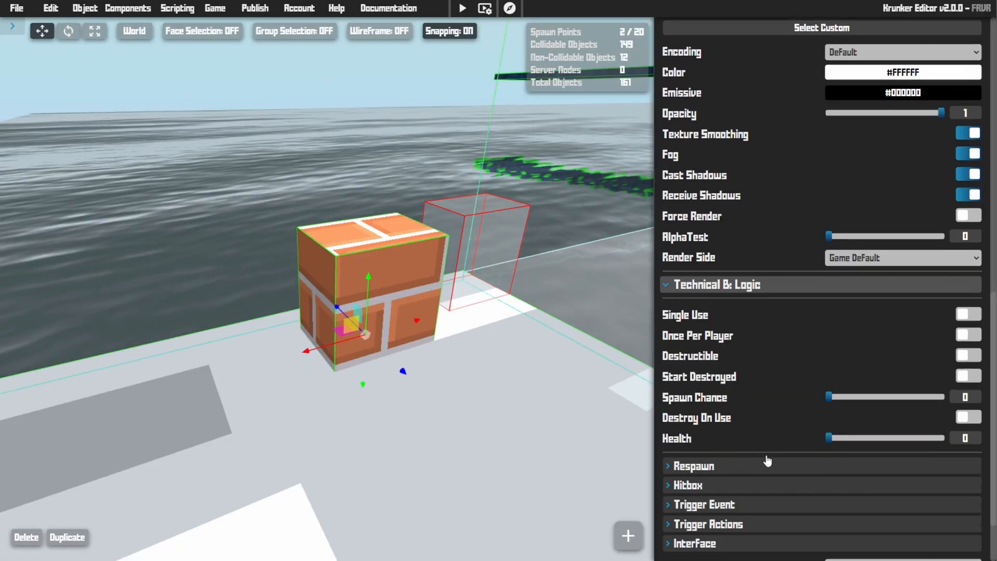
pyautogui.scroll(-1, 761, 459)
pyautogui.click(777, 450)
pyautogui.scroll(-1, 831, 437)
pyautogui.click(871, 417)
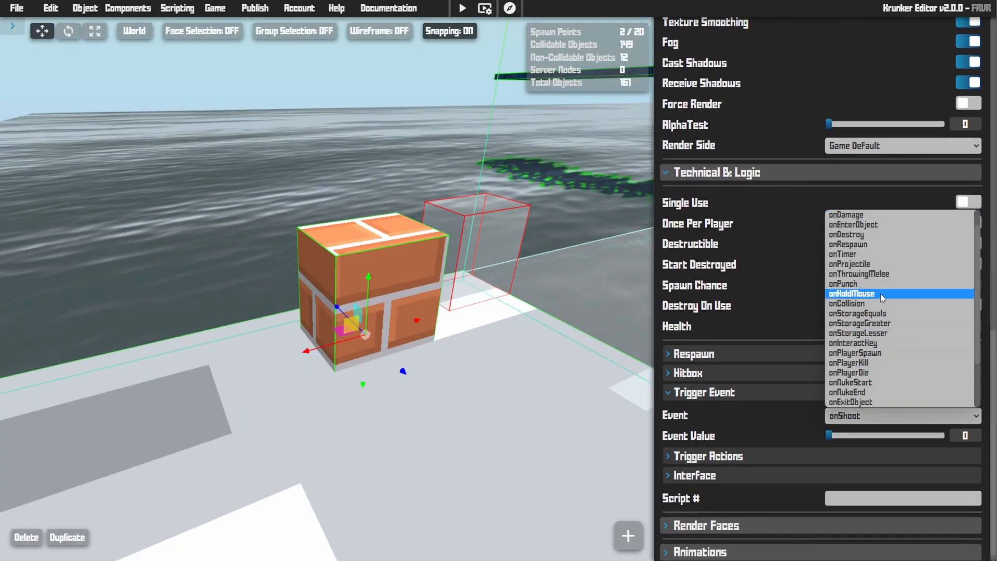
pyautogui.scroll(-2, 881, 294)
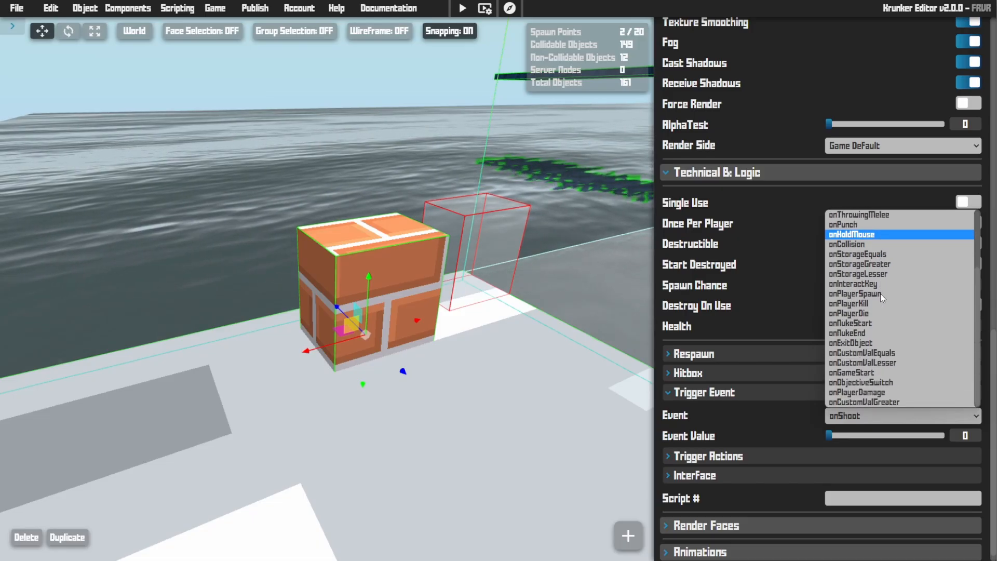
pyautogui.scroll(3, 884, 360)
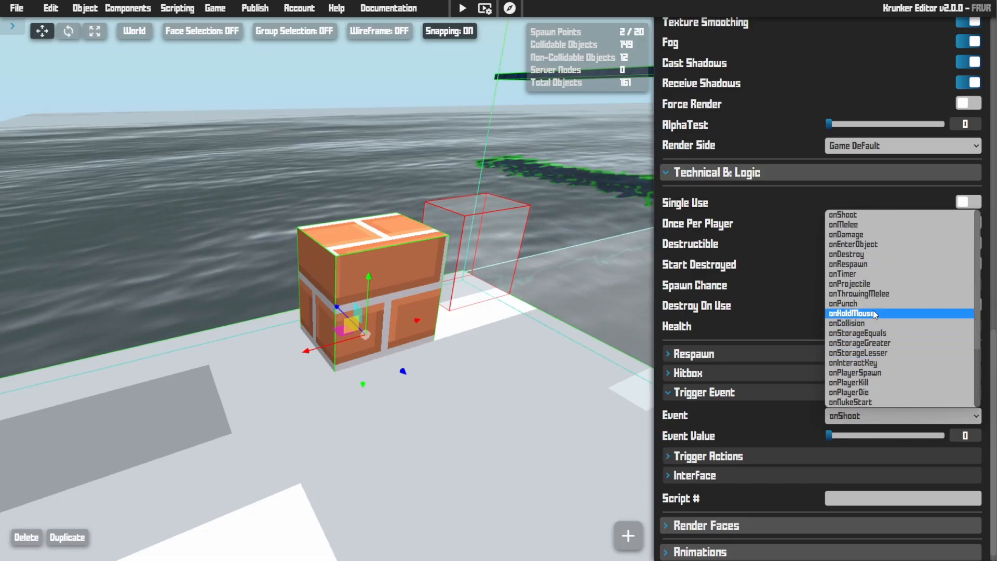
pyautogui.click(866, 313)
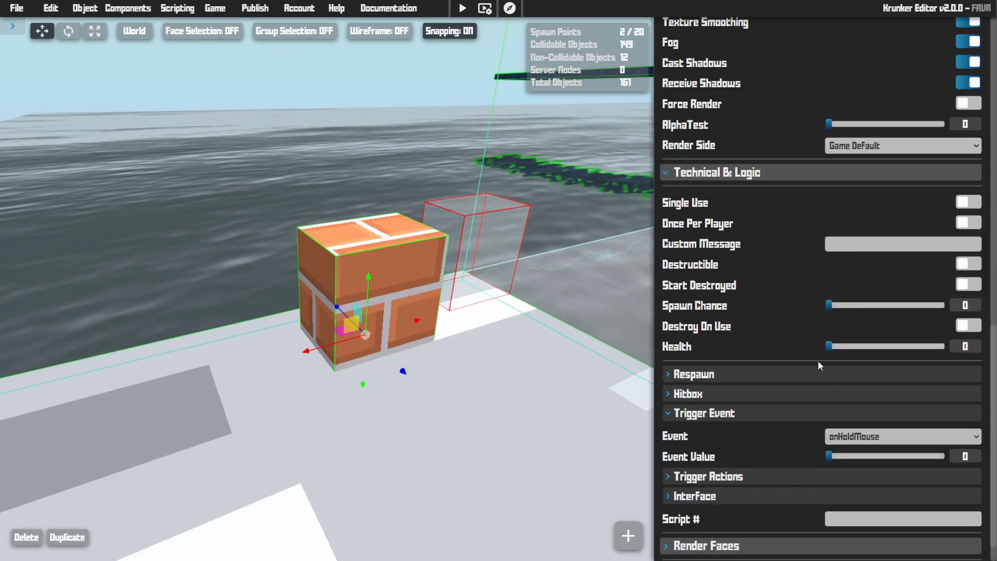
# - Give the trigger block the custom message "hit your head" and set its action to Kill Player
pyautogui.click(862, 244)
pyautogui.write('hit your head')
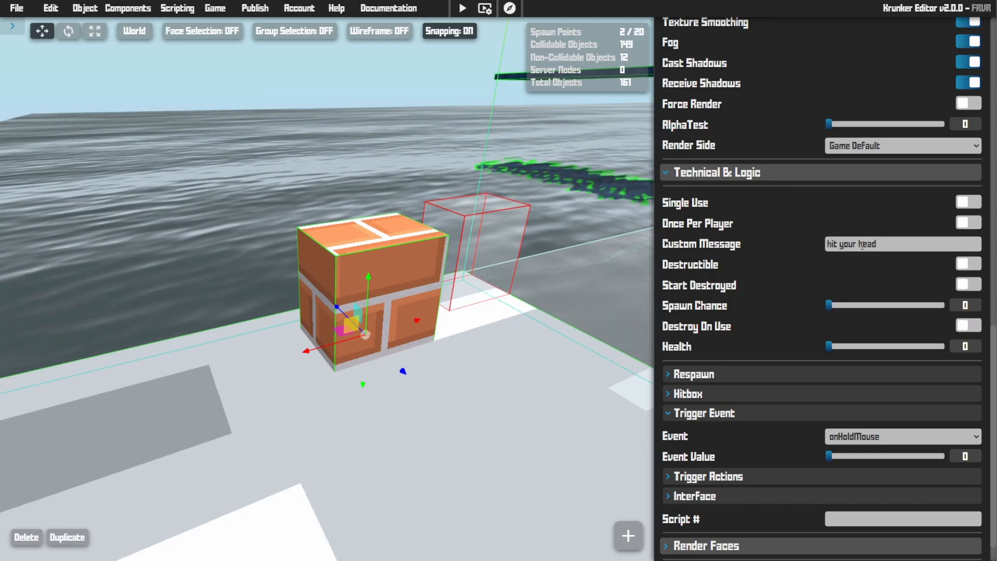
pyautogui.click(708, 477)
pyautogui.scroll(-2, 727, 457)
pyautogui.click(728, 454)
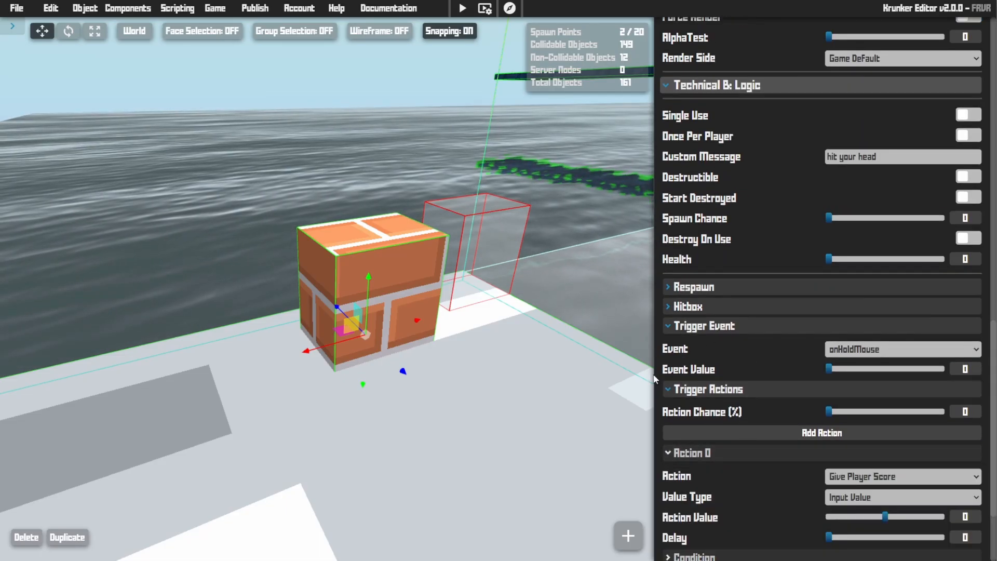
pyautogui.scroll(-1, 753, 464)
pyautogui.click(737, 503)
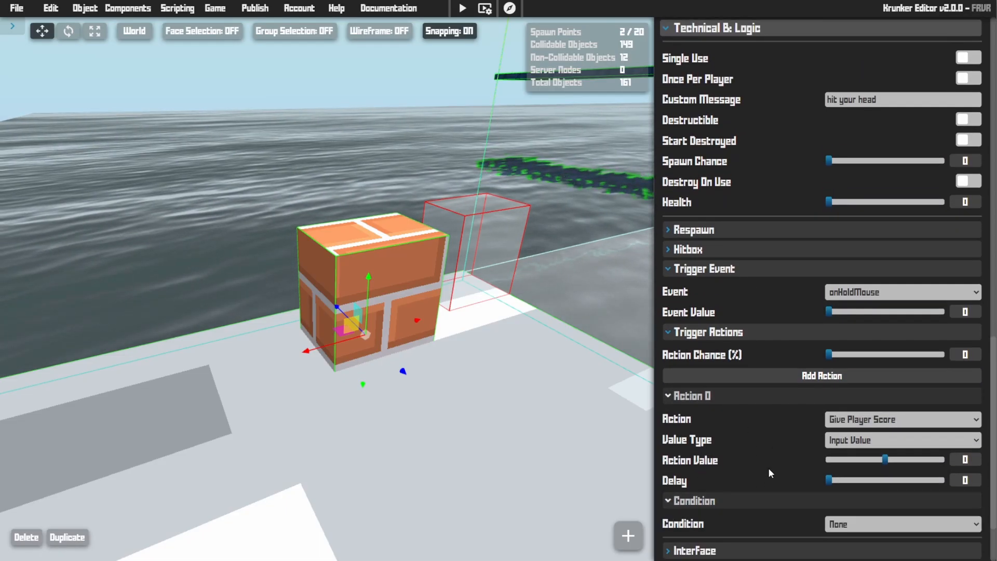
pyautogui.click(862, 420)
pyautogui.scroll(-1, 866, 249)
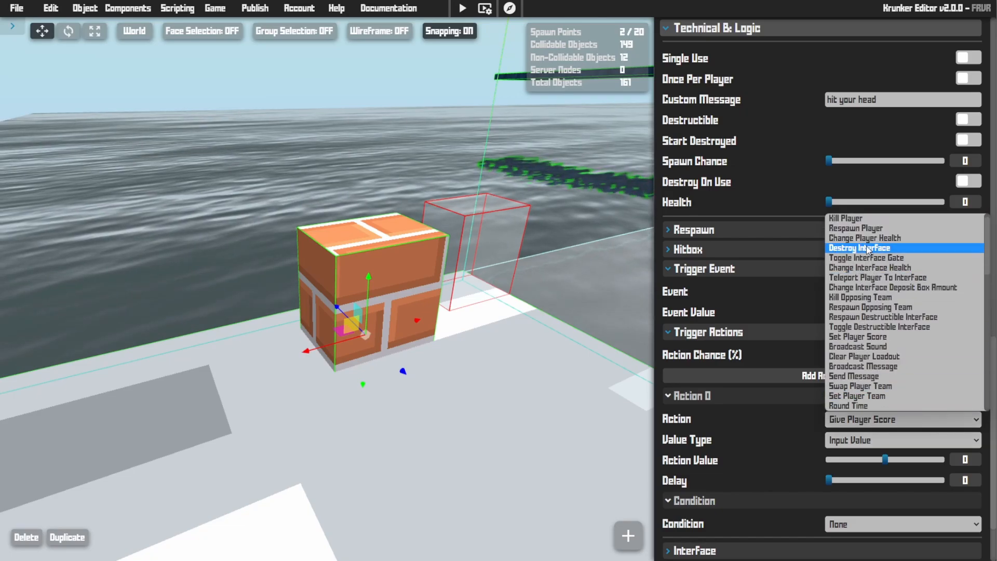
pyautogui.click(857, 220)
pyautogui.scroll(-1, 758, 410)
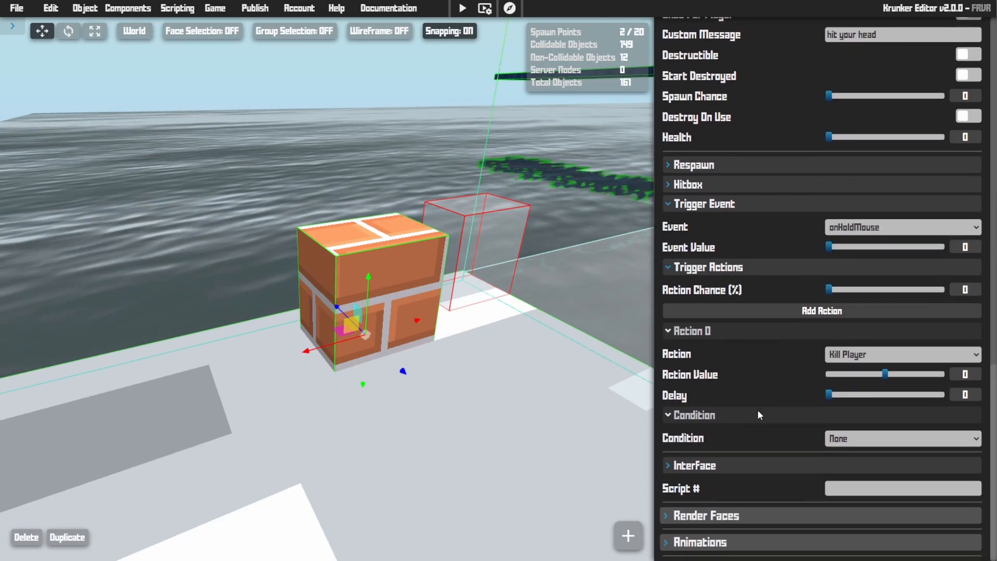
pyautogui.scroll(4, 758, 414)
# - Add a skeleton inside the death zone, turn off its collision and lower it onto the platform
pyautogui.moveTo(561, 256); pyautogui.dragTo(577, 280, button='right')
pyautogui.press('w')
pyautogui.press('w')
pyautogui.moveTo(447, 270); pyautogui.dragTo(451, 245, button='right')
pyautogui.hotkey('shift', 'a')
pyautogui.write('ske')
pyautogui.click(280, 298)
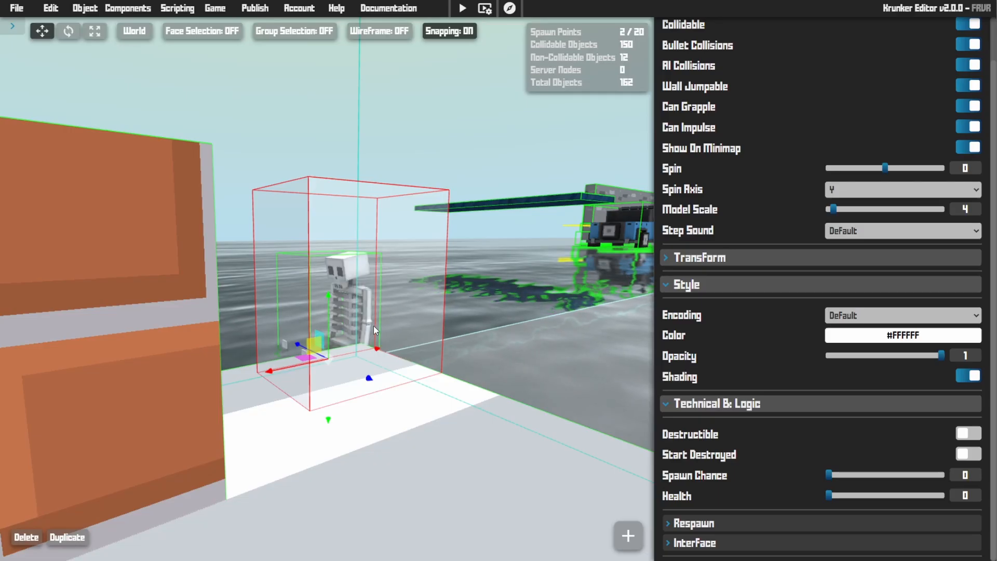
pyautogui.moveTo(338, 305); pyautogui.dragTo(334, 266)
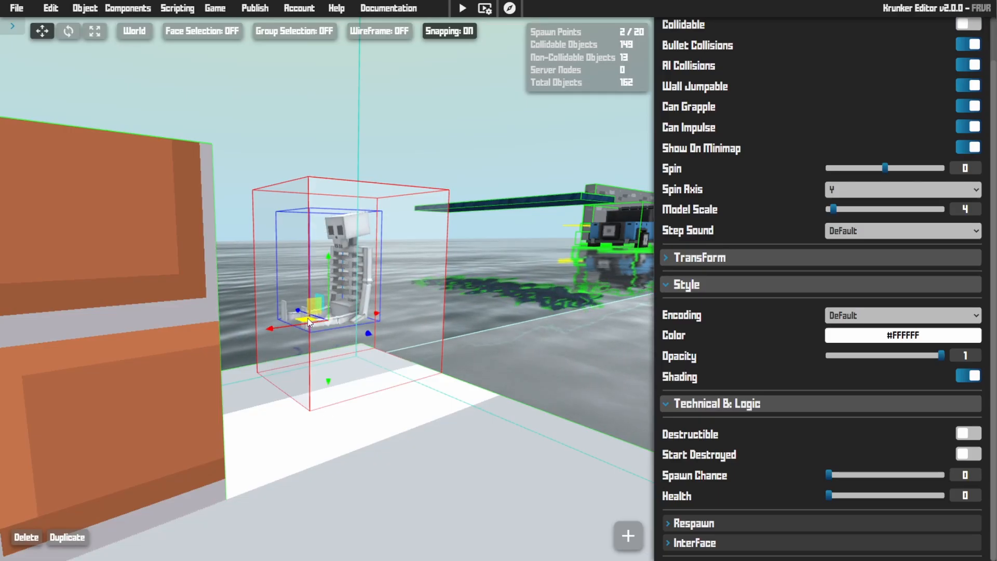
pyautogui.moveTo(309, 322); pyautogui.dragTo(318, 394)
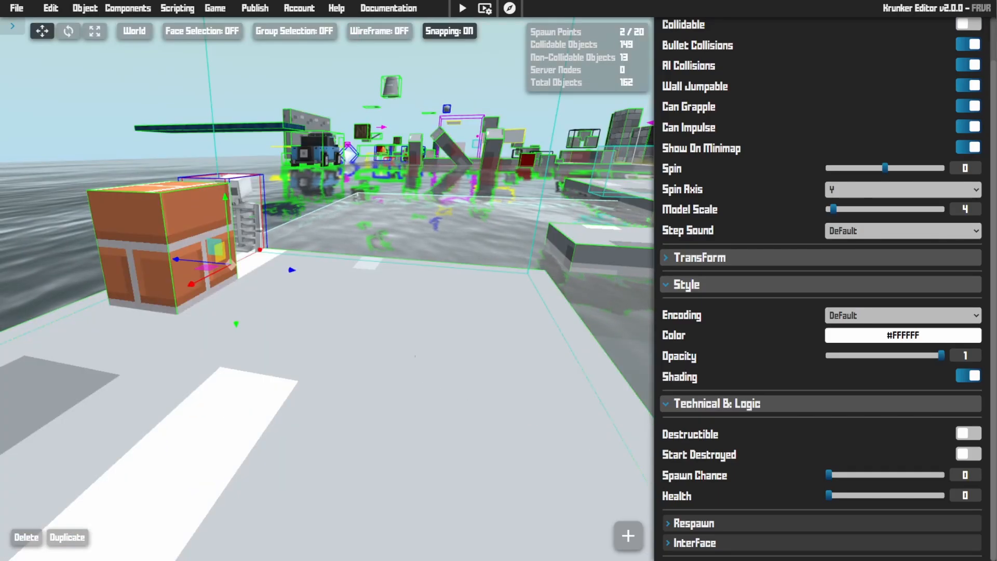
pyautogui.moveTo(416, 356); pyautogui.dragTo(416, 356, button='right')
pyautogui.press('w')
pyautogui.hotkey('shift', 'a')
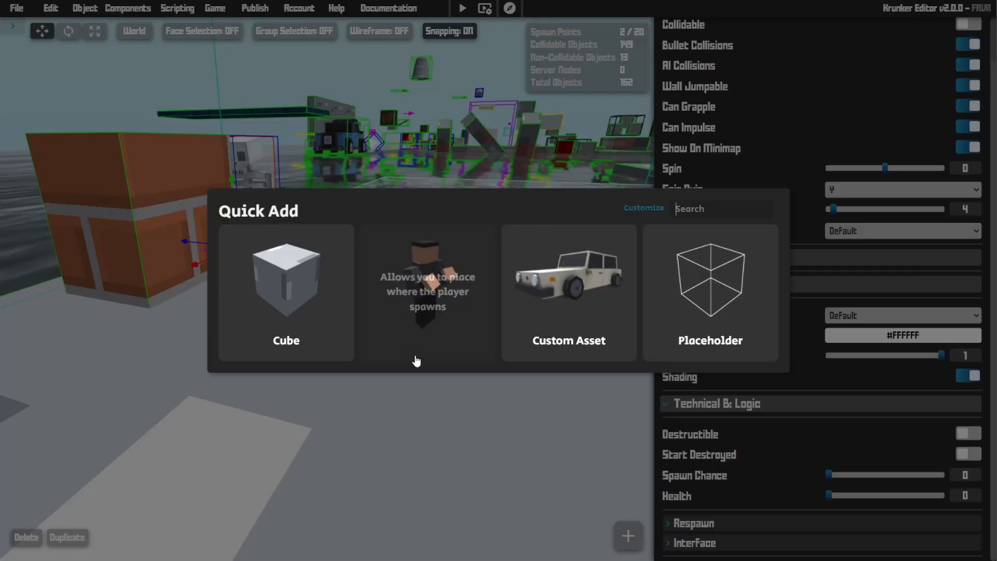
pyautogui.click(406, 151)
# - Duplicate the far platform as a non-collidable slab on its surface, fitted just inside the platform's edges
pyautogui.press('s')
pyautogui.moveTo(408, 241); pyautogui.dragTo(409, 241, button='right')
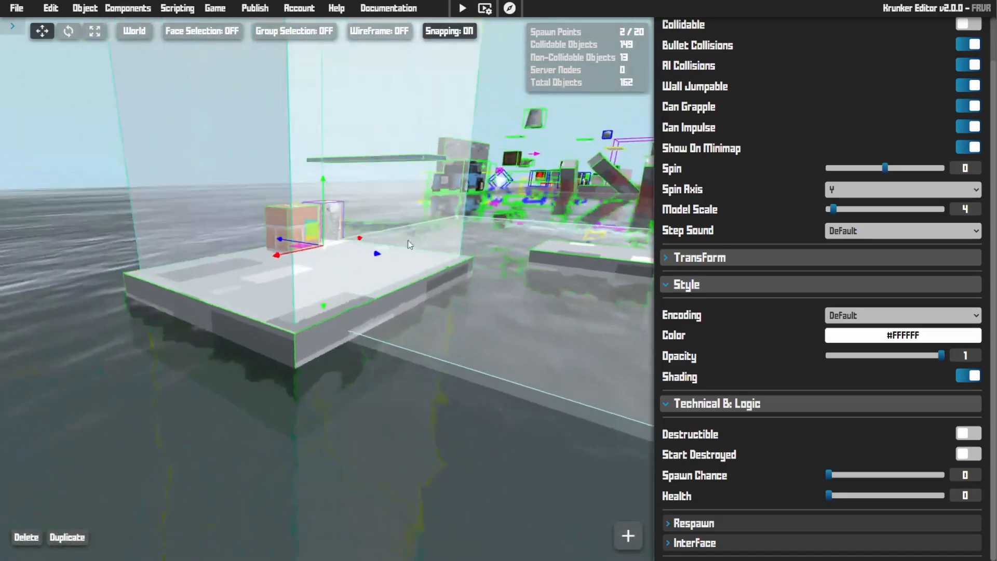
pyautogui.click(285, 331)
pyautogui.hotkey('shift', 'd')
pyautogui.moveTo(315, 269); pyautogui.dragTo(283, 255)
pyautogui.press('y')
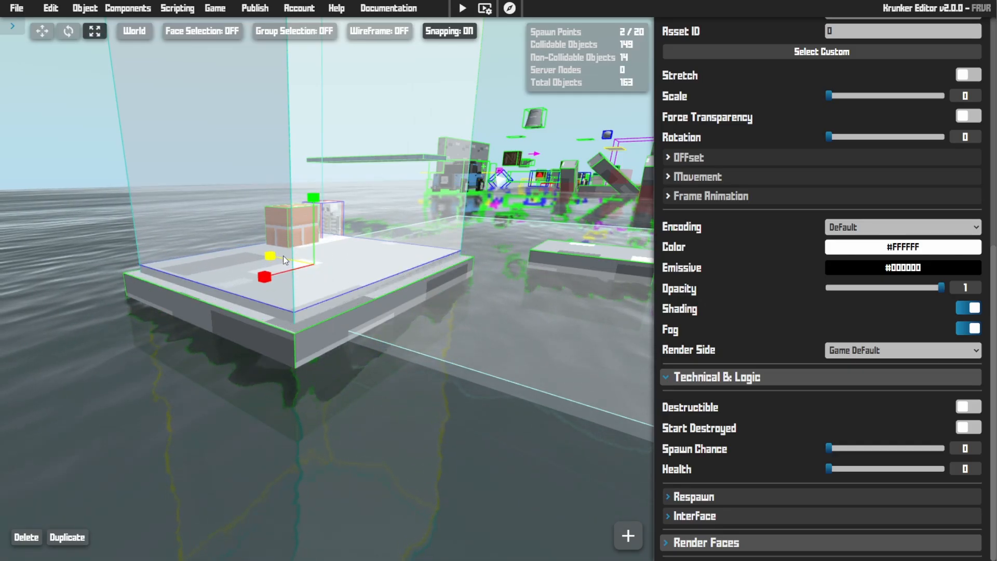
# - Color the duplicated slab yellow (#F7FF00) and set its opacity to 0.6
pyautogui.click(909, 247)
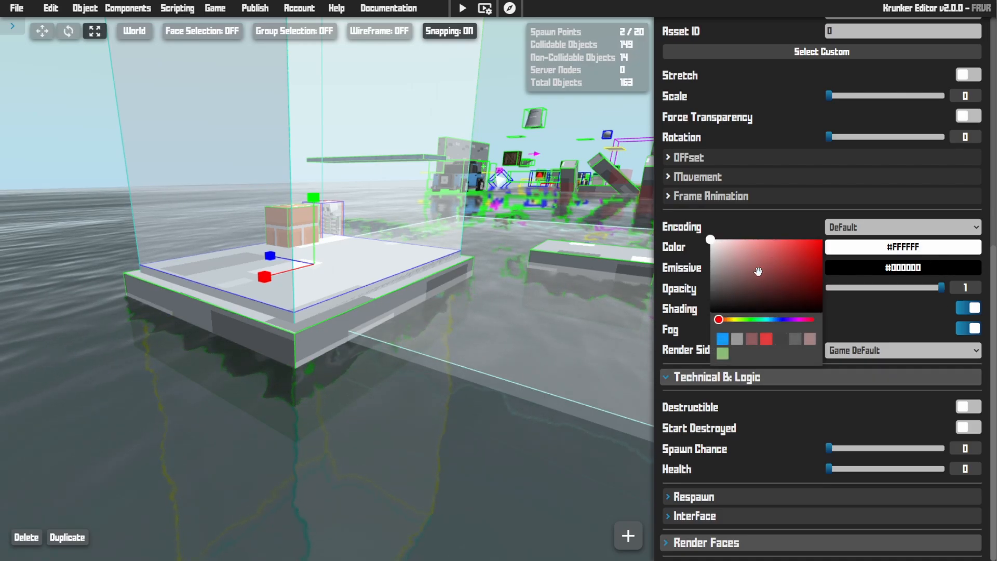
pyautogui.click(734, 319)
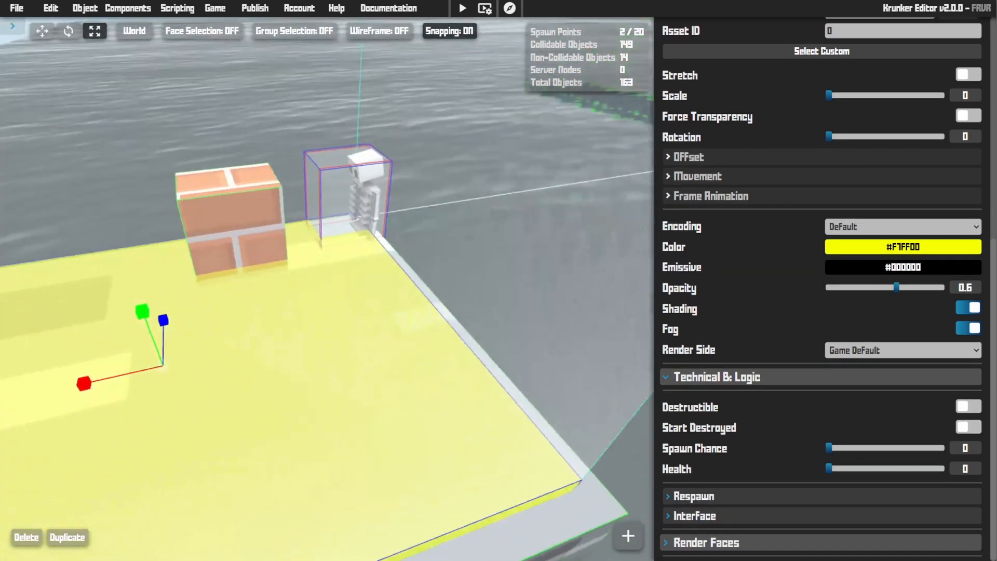
pyautogui.press('a')
pyautogui.press('s')
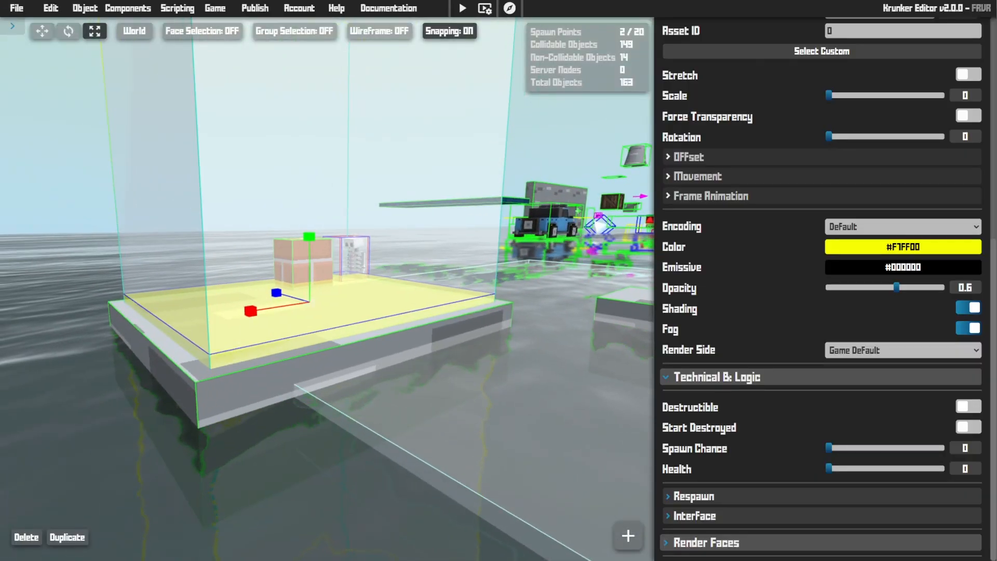
# - Duplicate the water teleporter zone and shrink the copy to about the small platform's footprint
pyautogui.press('w')
pyautogui.press('w')
pyautogui.press('1')
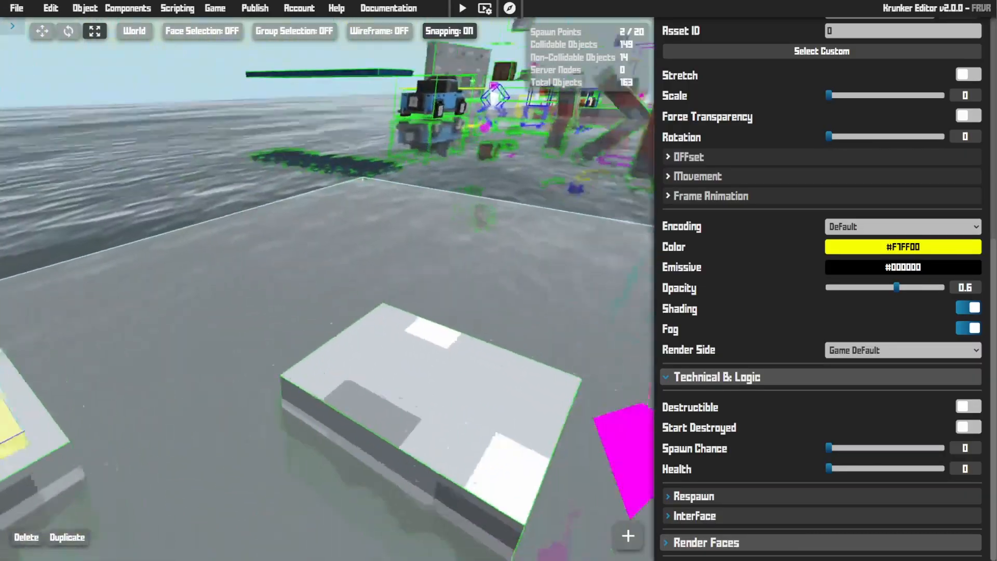
pyautogui.press('s')
pyautogui.press('a')
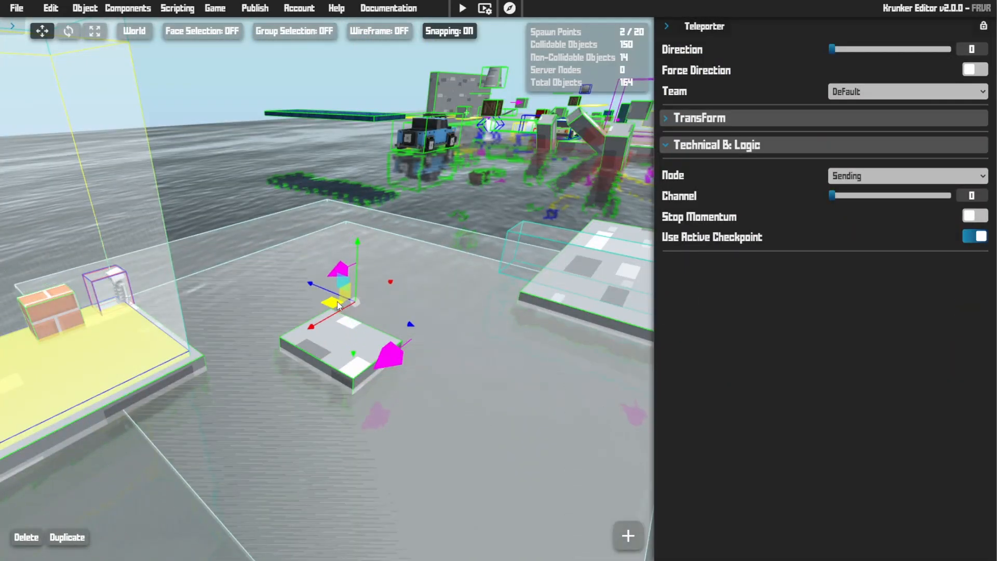
pyautogui.press('3')
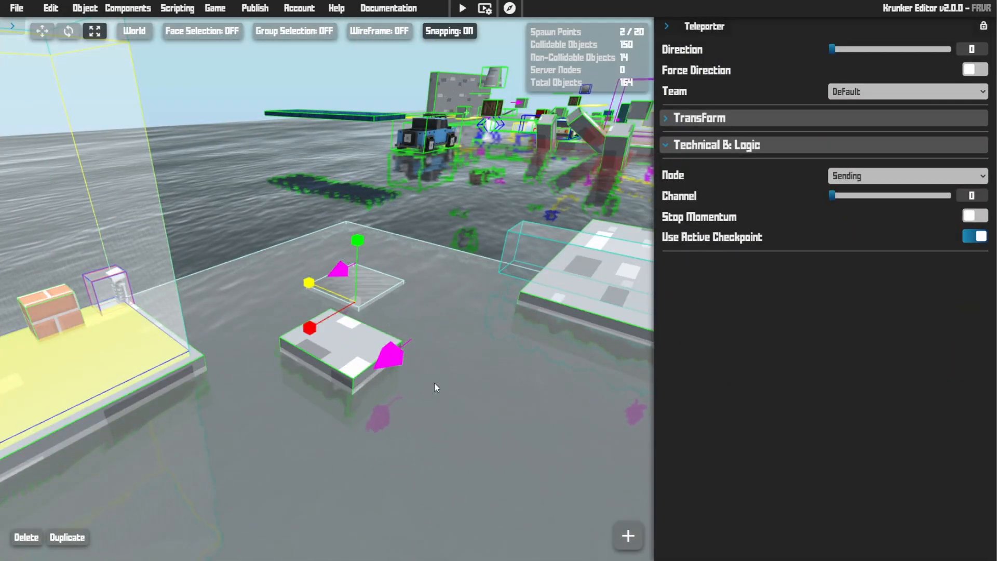
# - Stretch the duplicated teleporter into a tall column and move it behind the small platform
pyautogui.moveTo(358, 255); pyautogui.dragTo(382, 116)
pyautogui.moveTo(363, 258); pyautogui.dragTo(365, 196)
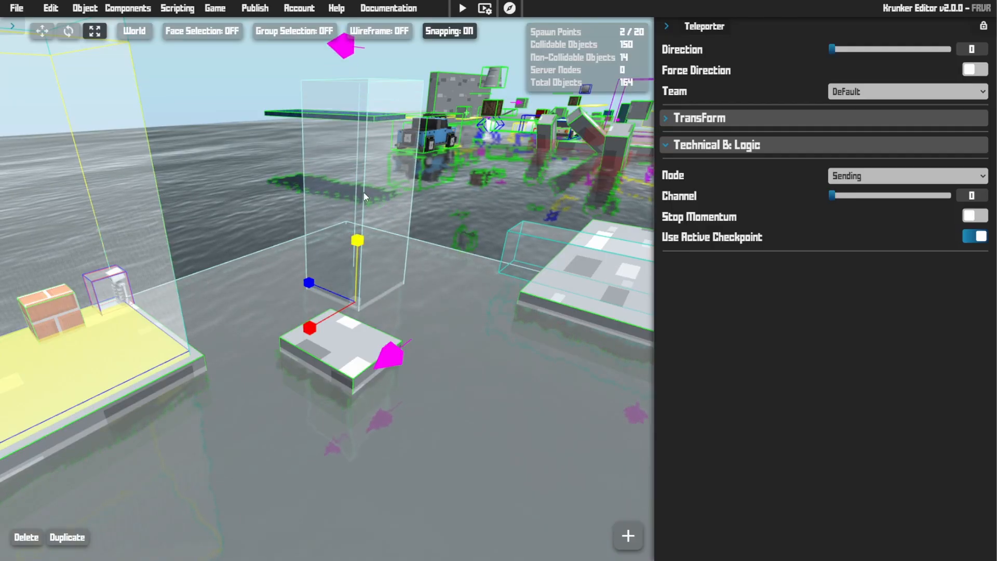
pyautogui.moveTo(331, 305); pyautogui.dragTo(310, 289)
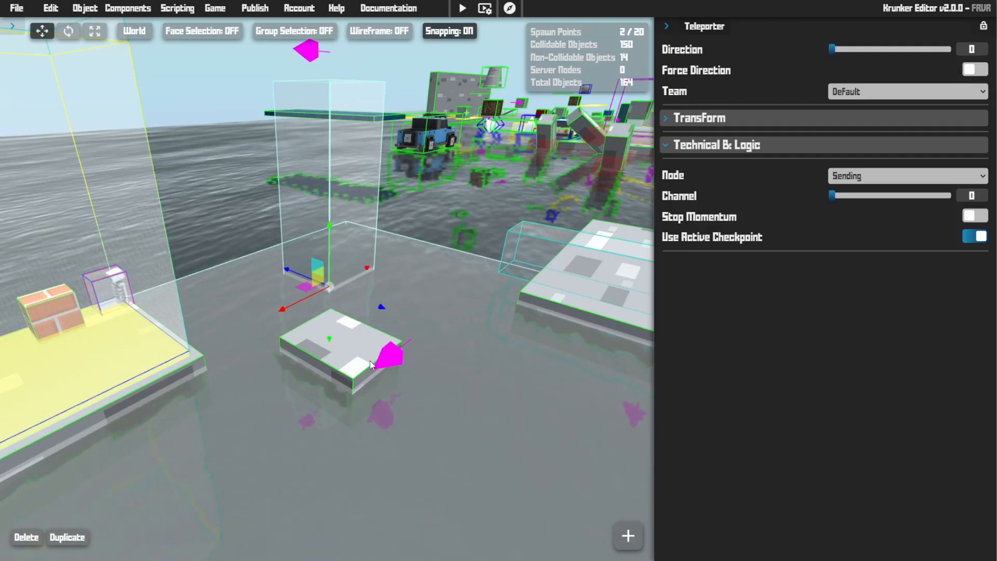
# - Duplicate the small platform twice, placing one copy under the tall teleporter and another over the water on the opposite side
pyautogui.click(371, 365)
pyautogui.moveTo(318, 393); pyautogui.dragTo(303, 292)
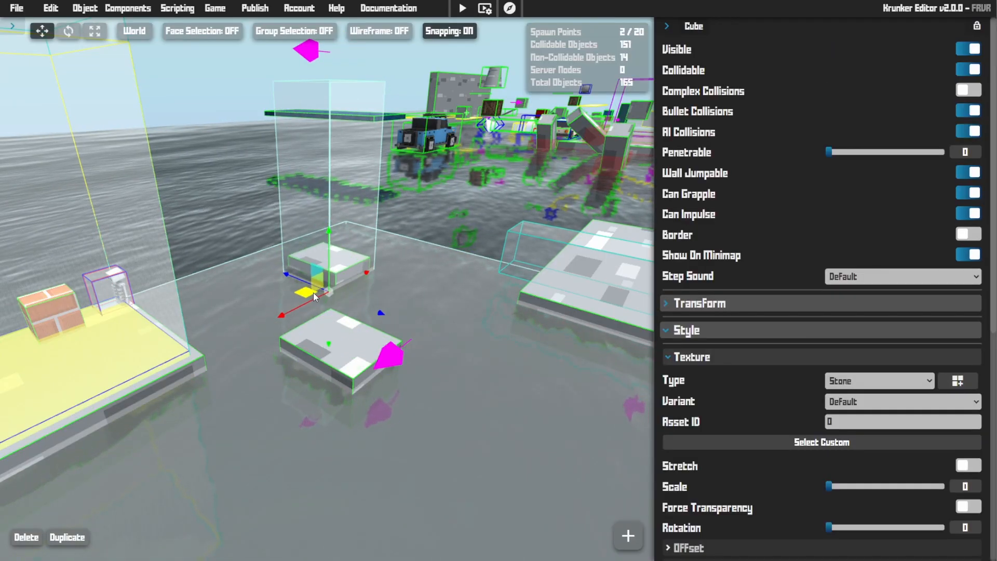
pyautogui.press('w')
pyautogui.moveTo(313, 292)
pyautogui.mouseDown(button='right')
pyautogui.moveTo(286, 277)
pyautogui.moveTo(334, 300)
pyautogui.moveTo(338, 254)
pyautogui.moveTo(330, 283)
pyautogui.mouseUp(button='right')
pyautogui.press('s')
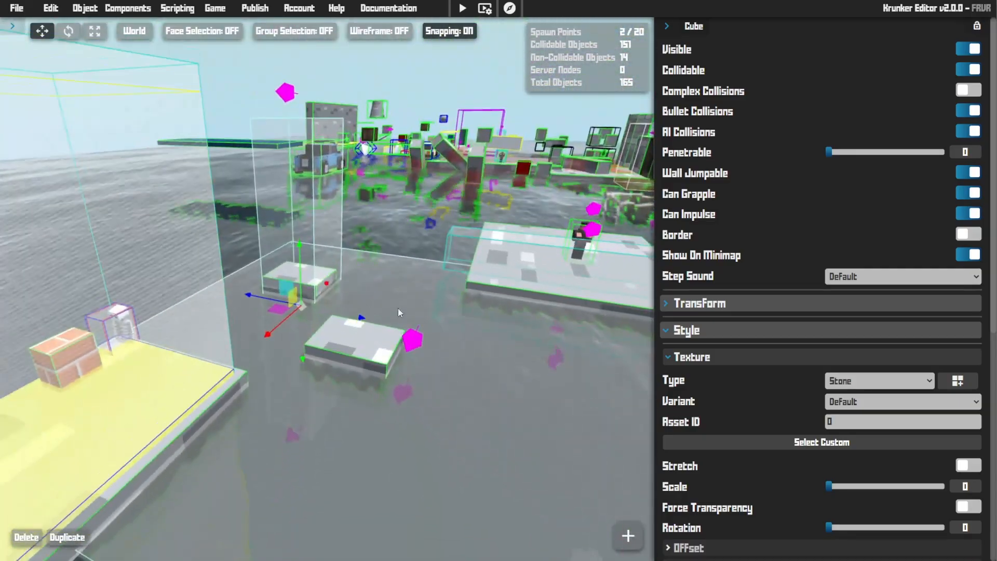
pyautogui.press('s')
pyautogui.moveTo(275, 310); pyautogui.dragTo(306, 454)
pyautogui.press('d')
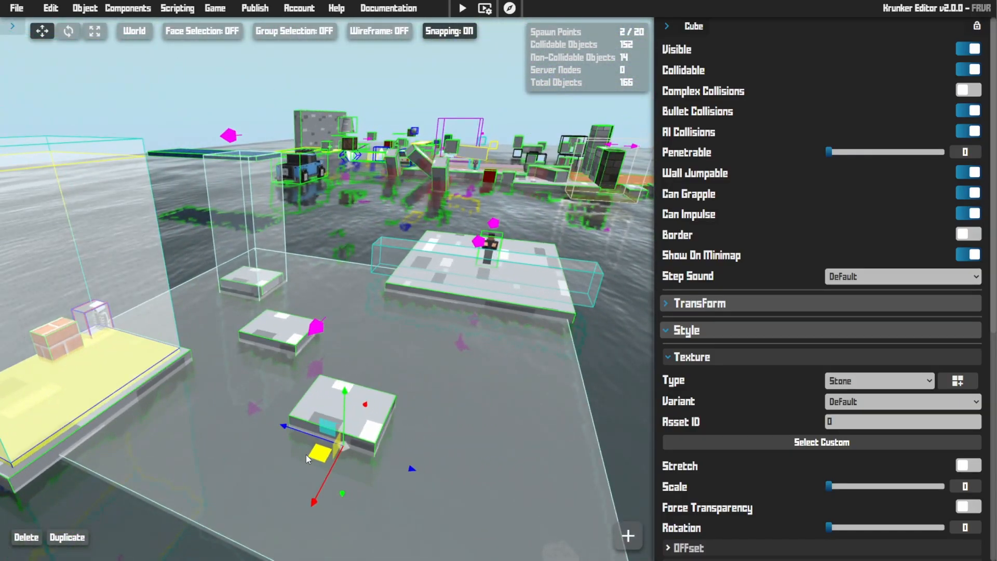
# - Turn off collisions for the selected stone platform and move it sideways across the water, away from the neighbouring small platforms
pyautogui.press('c')
pyautogui.moveTo(351, 459); pyautogui.dragTo(465, 442, button='right')
pyautogui.press('w')
pyautogui.press('a')
pyautogui.press('s')
pyautogui.press('q')
pyautogui.press('w')
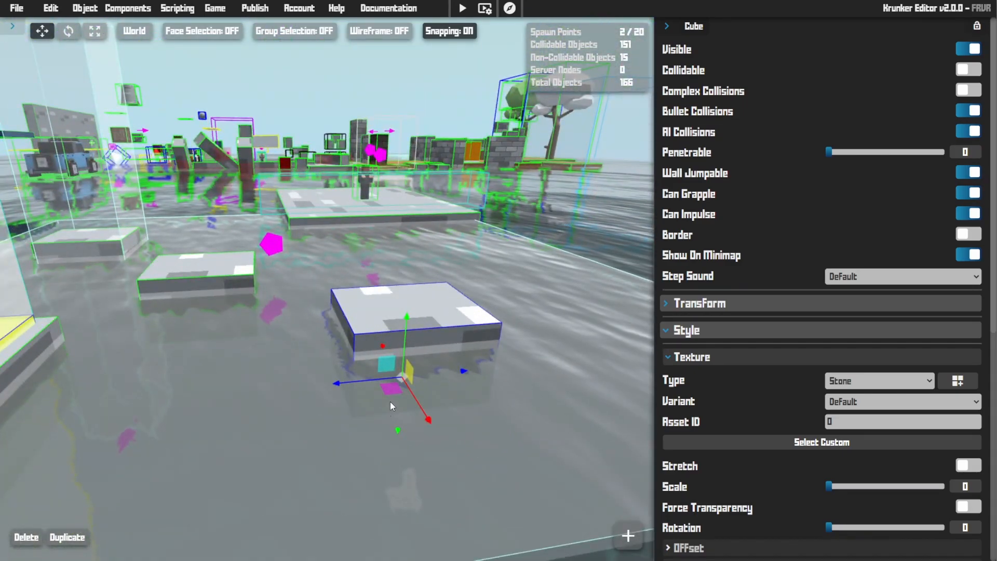
pyautogui.moveTo(388, 394); pyautogui.dragTo(487, 409)
pyautogui.moveTo(487, 409); pyautogui.dragTo(490, 423, button='right')
pyautogui.press('w')
# - Duplicate the stone platform, set the narrow copy beside it, stretch it into a tall wall and turn its collisions on
pyautogui.hotkey('ctrl', 'd')
pyautogui.moveTo(531, 407); pyautogui.dragTo(422, 342)
pyautogui.press('3')
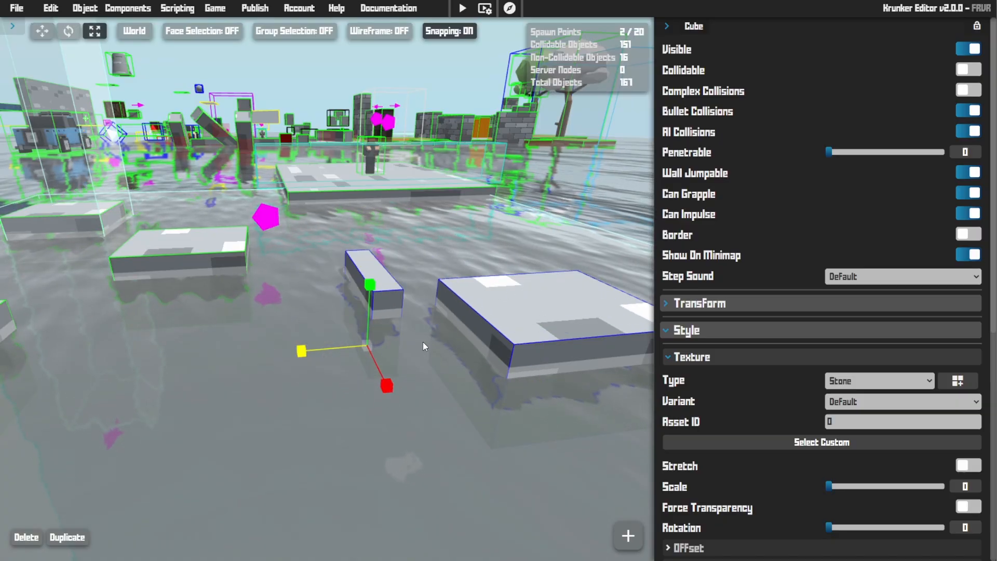
pyautogui.moveTo(373, 297); pyautogui.dragTo(384, 47)
pyautogui.press('c')
pyautogui.press('s')
pyautogui.moveTo(400, 301); pyautogui.dragTo(390, 426, button='right')
pyautogui.press('w')
# - Duplicate the tall wall, move the copy toward the larger stone platform and make it invisible
pyautogui.press('1')
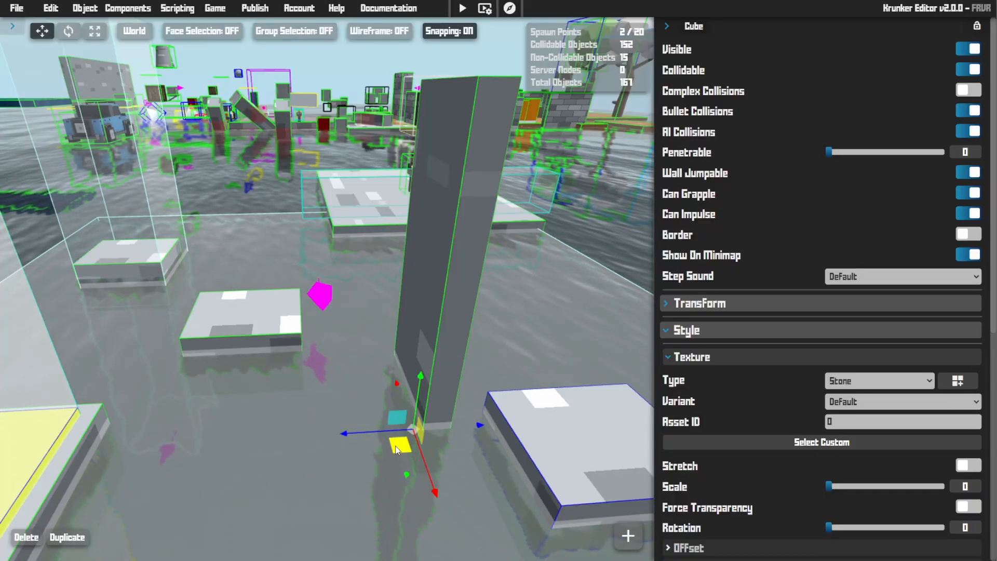
pyautogui.hotkey('ctrl', 'd')
pyautogui.moveTo(401, 450); pyautogui.dragTo(393, 387)
pyautogui.press('v')
pyautogui.moveTo(392, 387); pyautogui.dragTo(453, 396, button='right')
pyautogui.press('a')
# - Widen the invisible wall between the small platforms and the large stone platform
pyautogui.press('3')
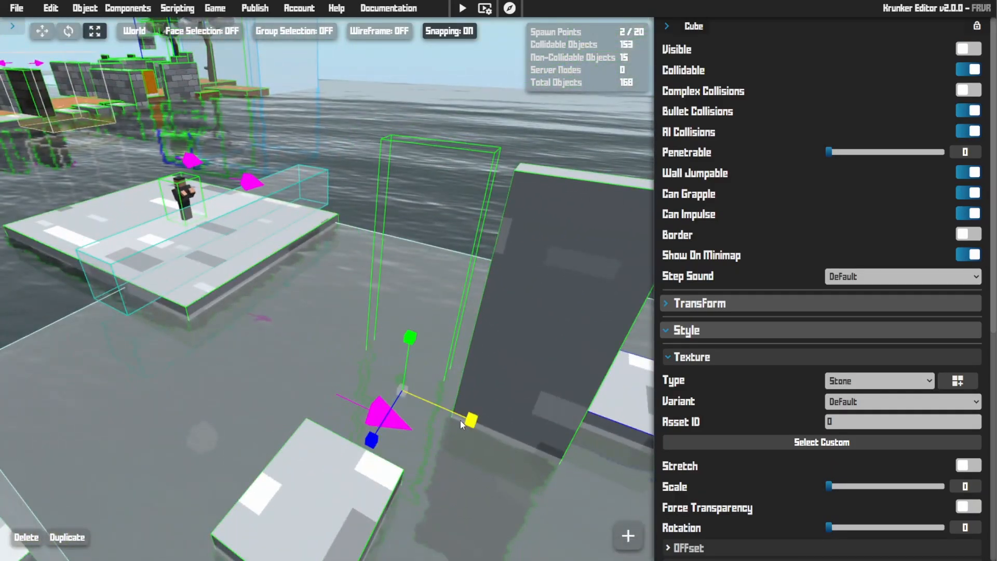
pyautogui.moveTo(414, 418); pyautogui.dragTo(242, 469)
pyautogui.press('3')
pyautogui.press('a')
pyautogui.press('s')
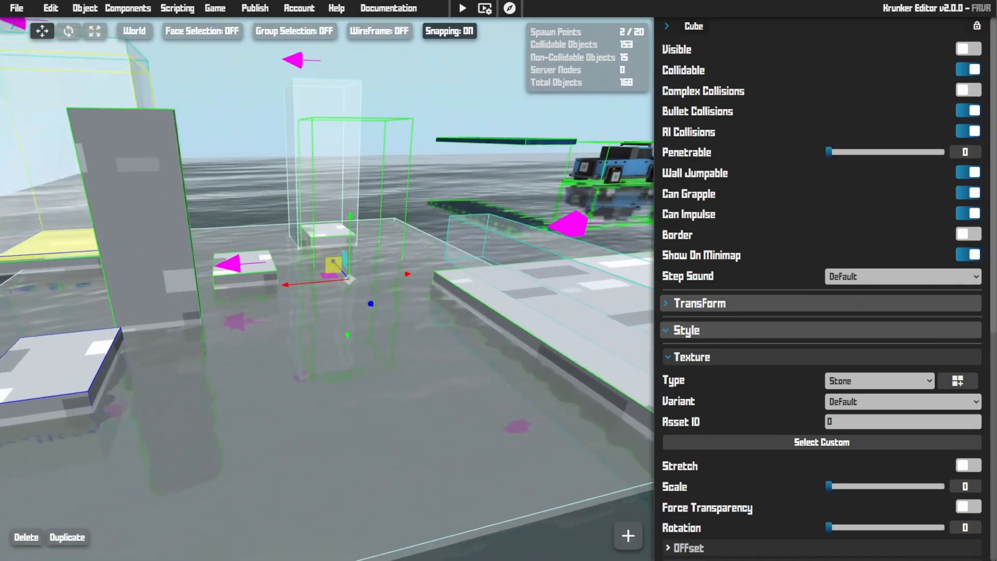
# - Examine the placement of the invisible wall among the small stone platforms from several angles
pyautogui.press('a')
pyautogui.press('w')
pyautogui.moveTo(371, 270); pyautogui.dragTo(260, 265, button='right')
pyautogui.moveTo(327, 280); pyautogui.dragTo(458, 260, button='right')
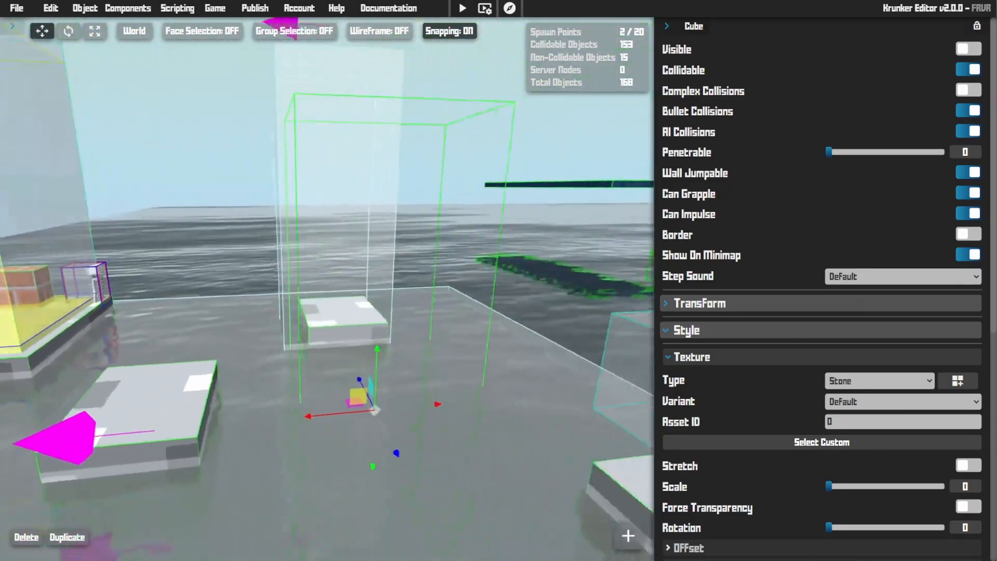
pyautogui.press('s')
pyautogui.press('s')
pyautogui.moveTo(343, 436); pyautogui.dragTo(394, 432, button='right')
pyautogui.press('a')
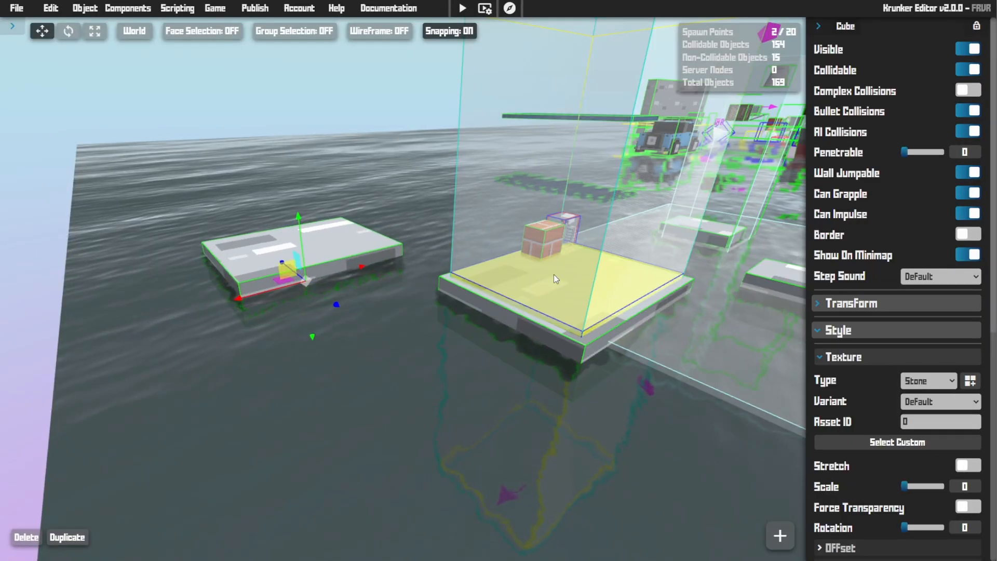
# - Duplicate the yellow zone on the brick-crate platform and move the copy over the bare neighbouring platform
pyautogui.click(541, 277)
pyautogui.hotkey('ctrl', 'd')
pyautogui.moveTo(536, 276); pyautogui.dragTo(270, 242)
pyautogui.moveTo(269, 242); pyautogui.dragTo(276, 241, button='right')
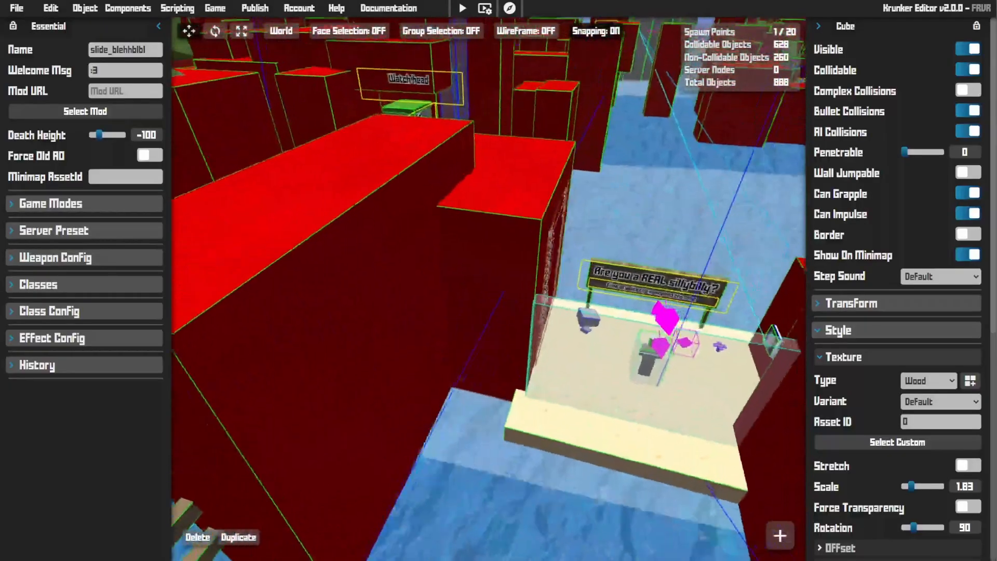
# - Survey the slide_blehhblbl map's red obstacles, starting platform and signs from above and up close
pyautogui.press('s')
pyautogui.press('w')
pyautogui.moveTo(488, 289); pyautogui.dragTo(540, 324, button='right')
pyautogui.press('w')
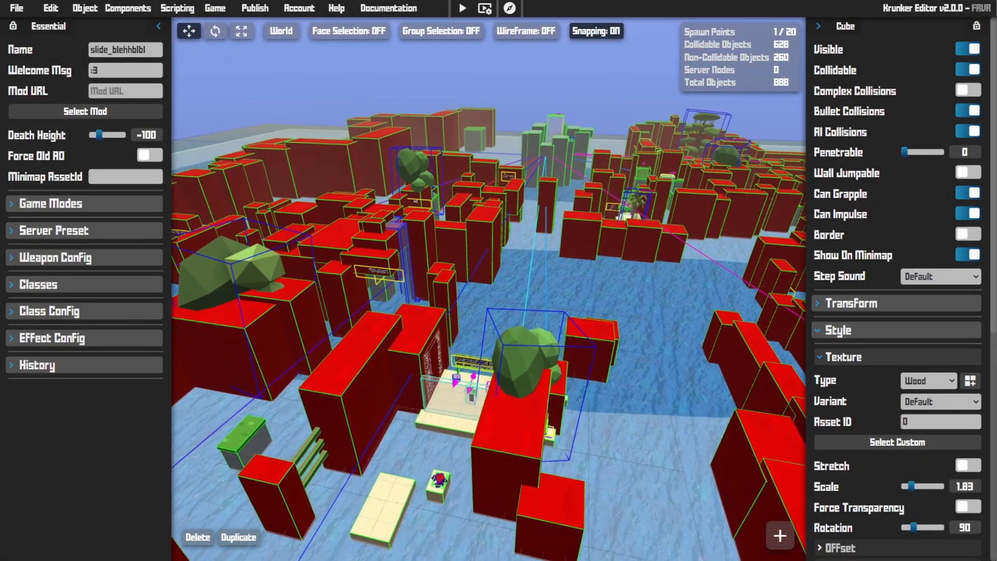
pyautogui.press('w')
pyautogui.moveTo(489, 289); pyautogui.dragTo(465, 314, button='right')
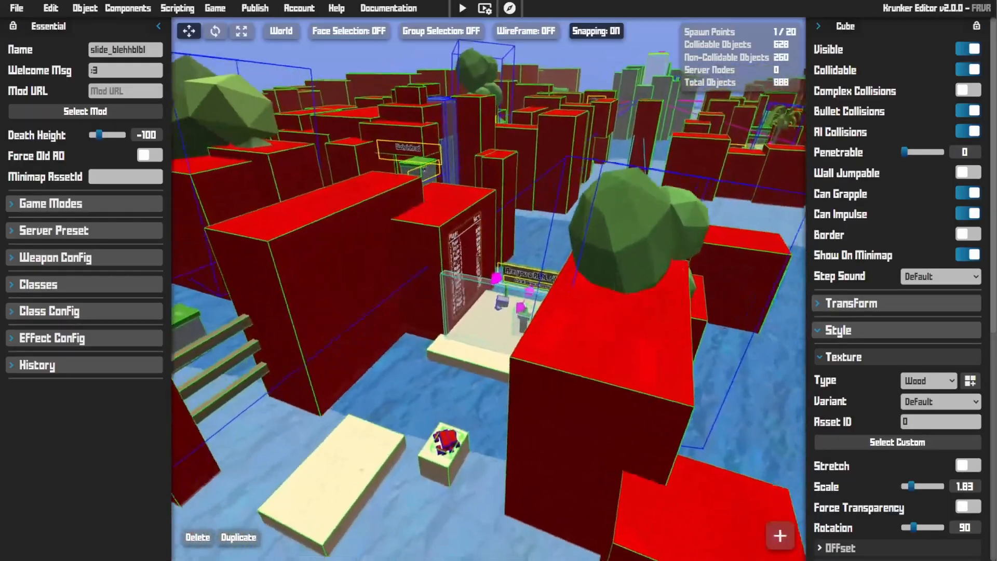
pyautogui.press('w')
pyautogui.moveTo(496, 238); pyautogui.dragTo(495, 238, button='right')
# - Inspect the score zone on the walled-in platform and the yellow floor cube beneath it
pyautogui.click(555, 305)
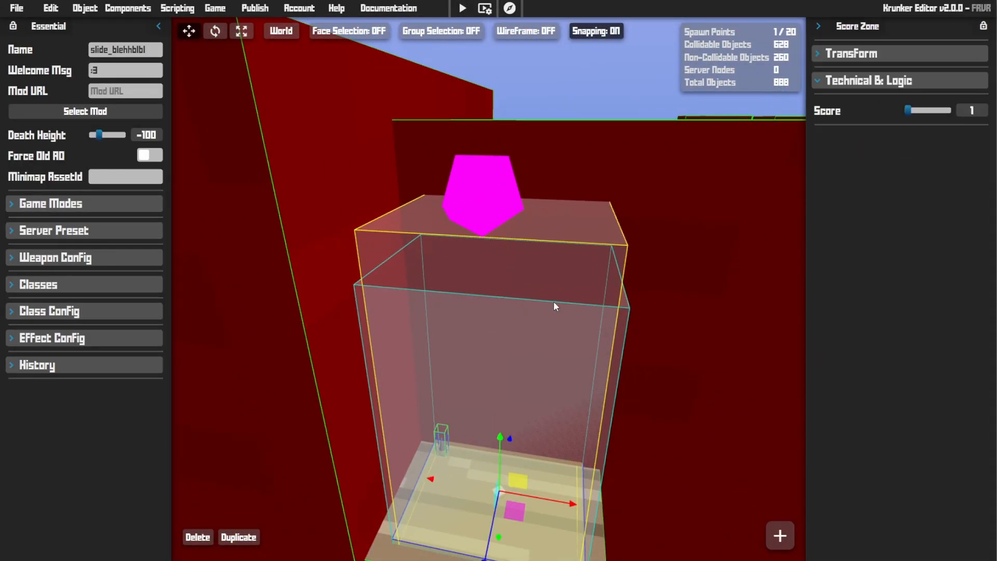
pyautogui.press('w')
pyautogui.moveTo(486, 393); pyautogui.dragTo(486, 394, button='right')
pyautogui.click(486, 393)
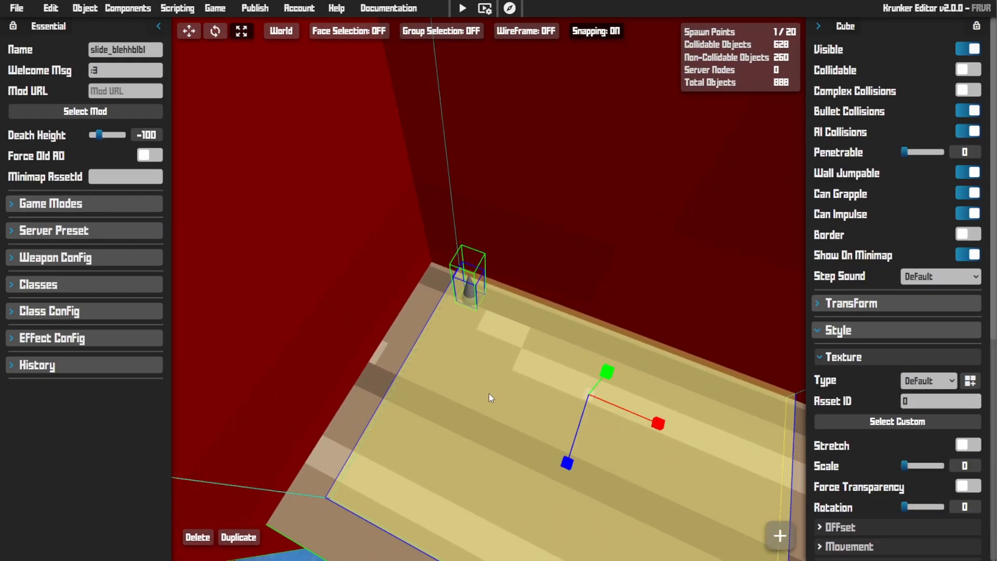
# - Select the trigger around the spike in the platform's corner and review its custom message, trigger event and action
pyautogui.moveTo(483, 312); pyautogui.dragTo(454, 309, button='right')
pyautogui.press('d')
pyautogui.press('1')
pyautogui.press('w')
pyautogui.click(523, 370)
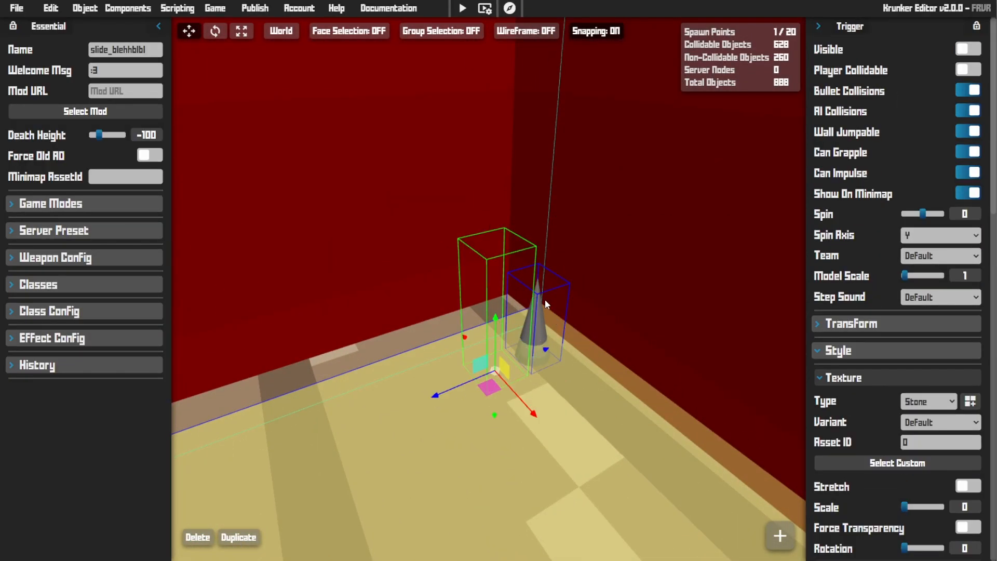
pyautogui.scroll(-9, 952, 316)
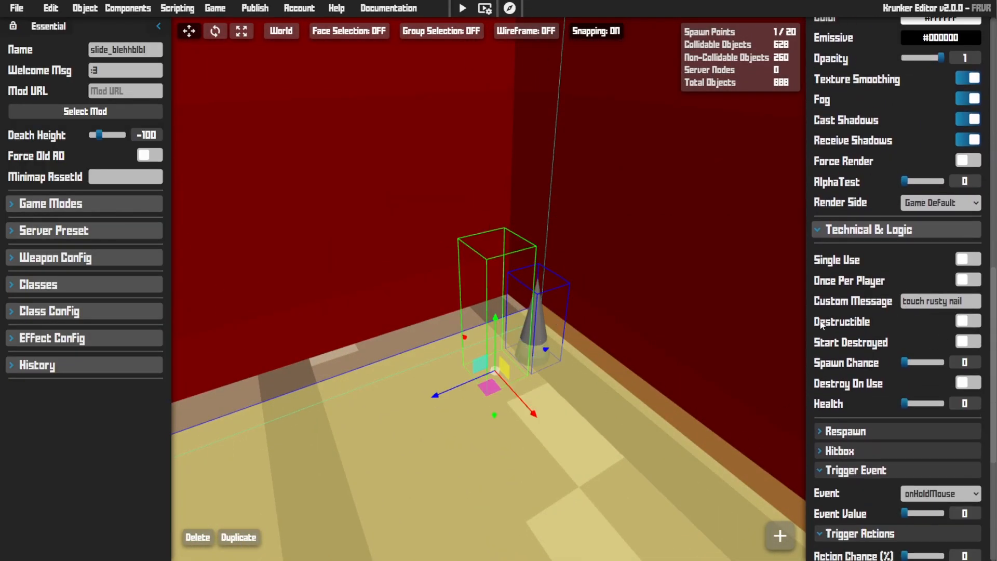
pyautogui.scroll(-4, 841, 328)
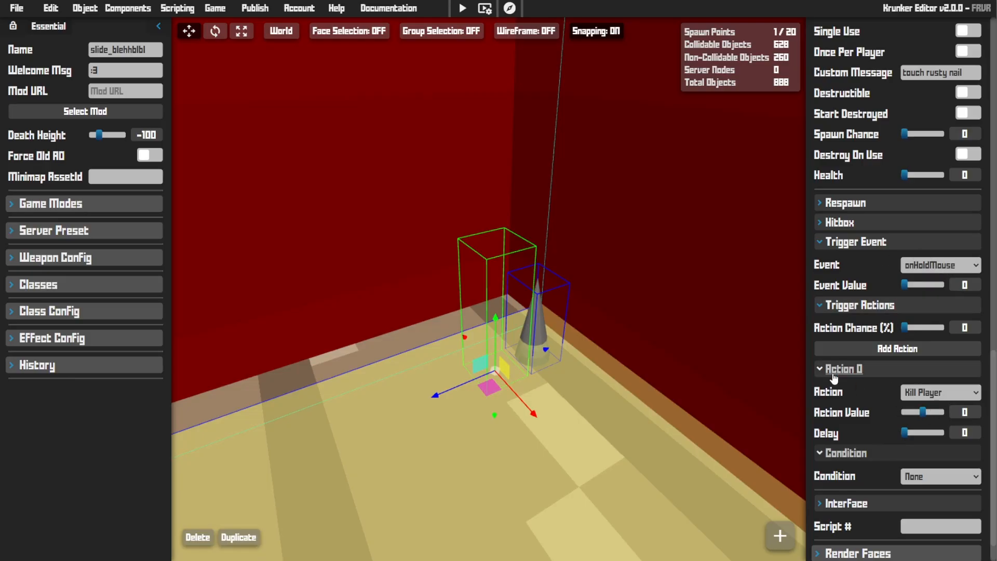
pyautogui.scroll(-1, 834, 379)
# - Expand the spike trigger's Hitbox settings to check its width and height multipliers
pyautogui.scroll(5, 875, 341)
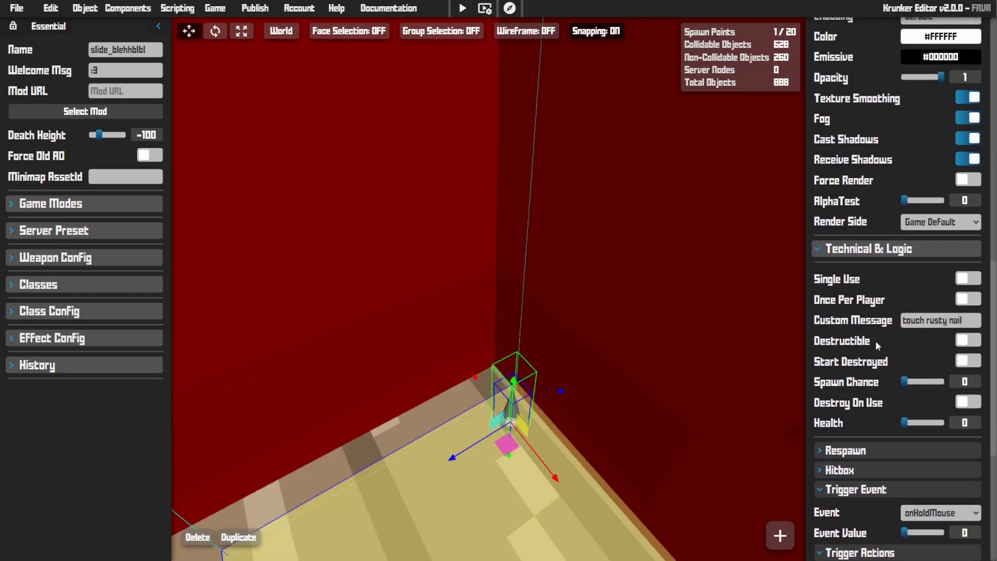
pyautogui.scroll(-1, 876, 341)
pyautogui.click(861, 409)
pyautogui.scroll(-2, 920, 369)
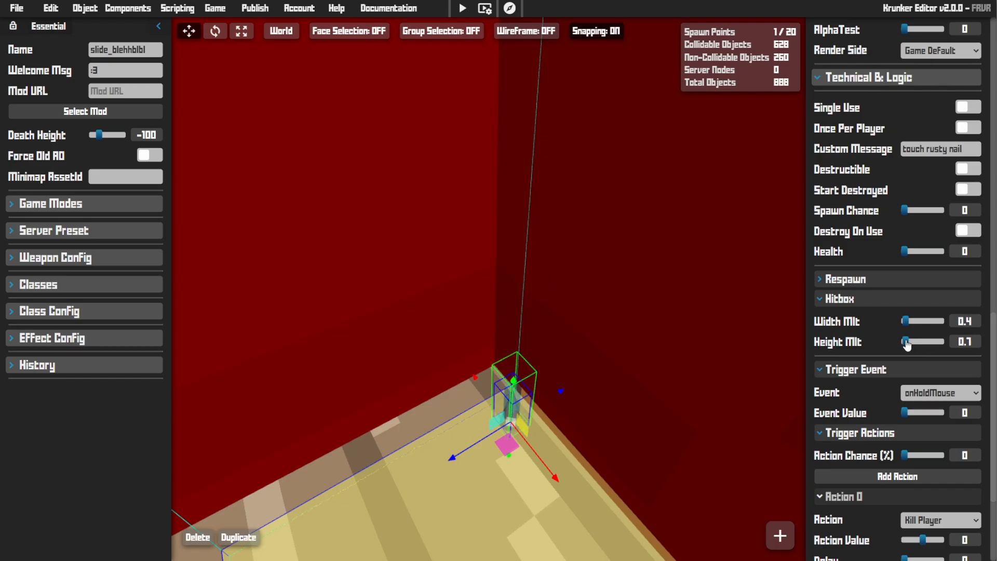
# - Survey the course between the red walls and grass-topped blocks, including the "boingg slip and 180" sign
pyautogui.moveTo(680, 390); pyautogui.dragTo(786, 328, button='right')
pyautogui.press('w')
pyautogui.press('s')
pyautogui.press('w')
pyautogui.press('s')
pyautogui.press('s')
pyautogui.press('w')
pyautogui.press('w')
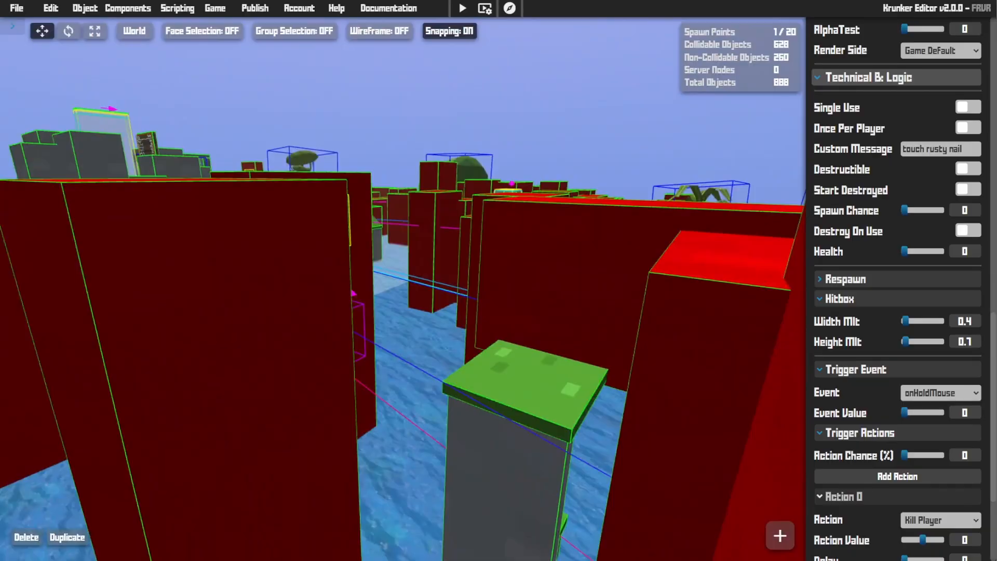
pyautogui.press('w')
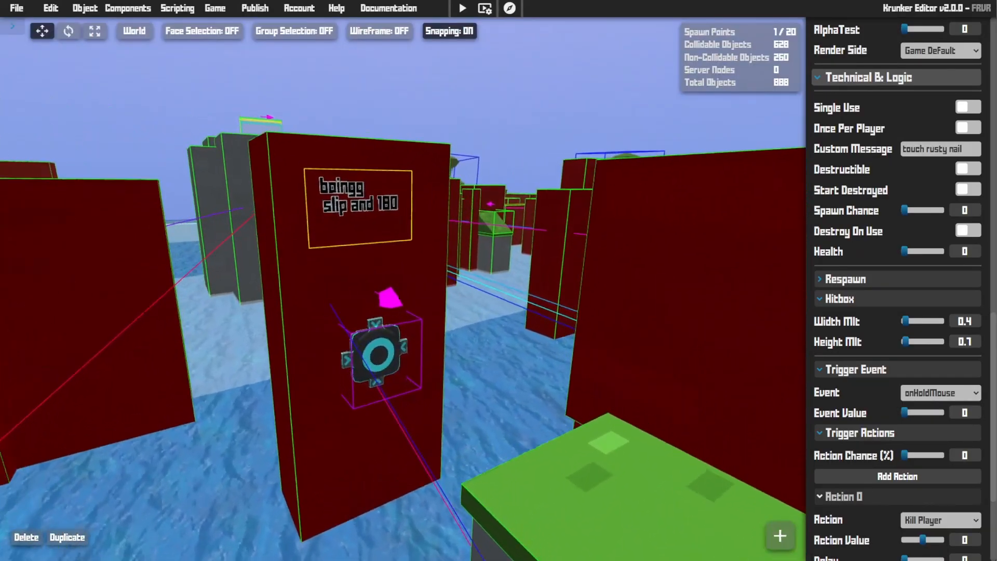
pyautogui.click(371, 187)
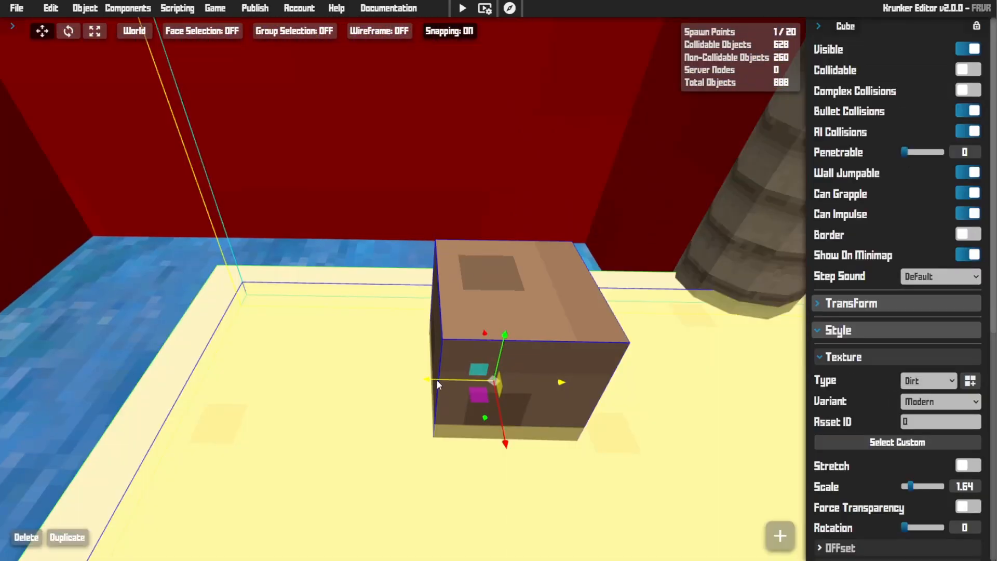
# - Inspect the properties of the dirt cube and the palm, and look over the surrounding platforms and score zones
pyautogui.scroll(-10, 907, 330)
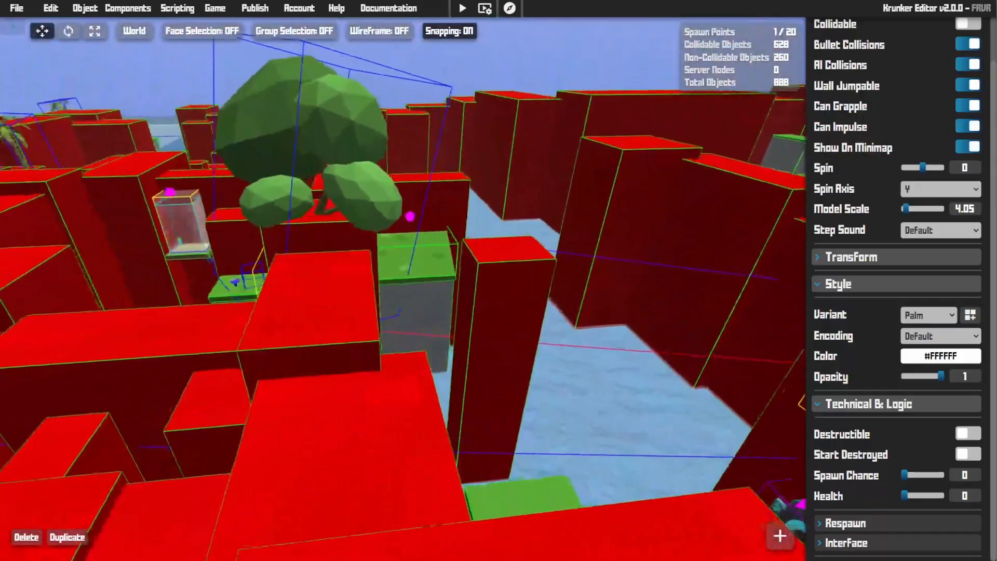
pyautogui.press('w')
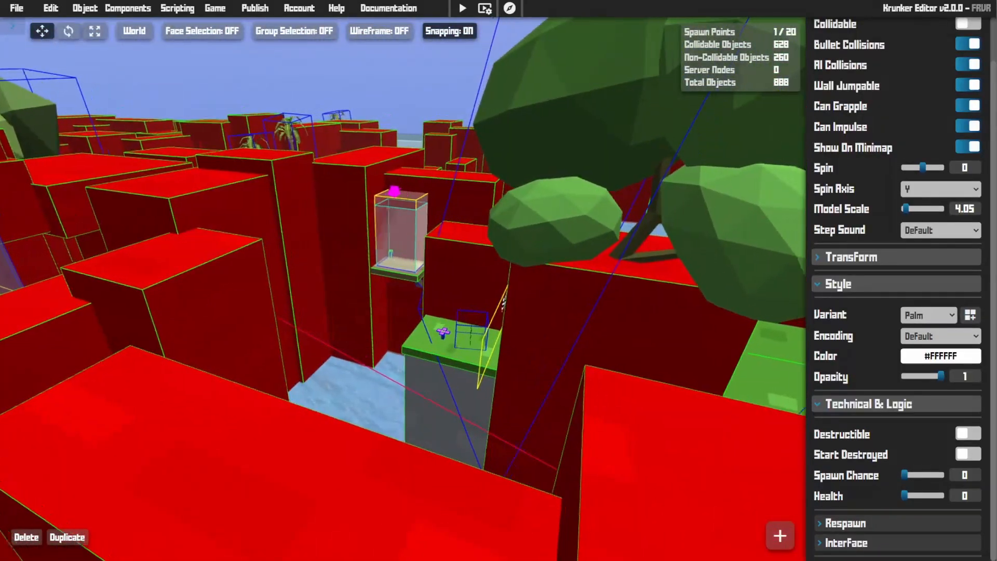
pyautogui.moveTo(403, 289); pyautogui.dragTo(784, 281, button='right')
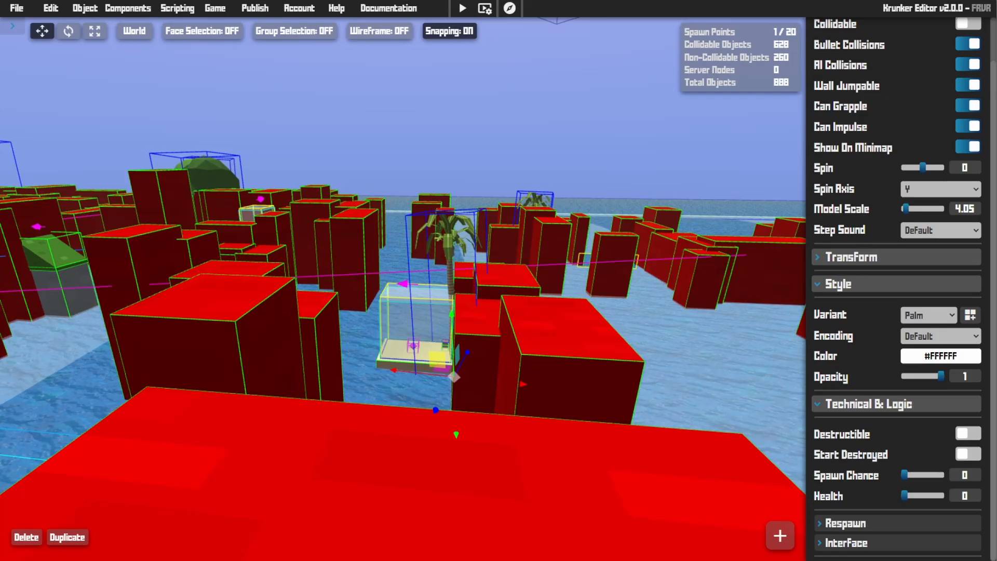
pyautogui.press('w')
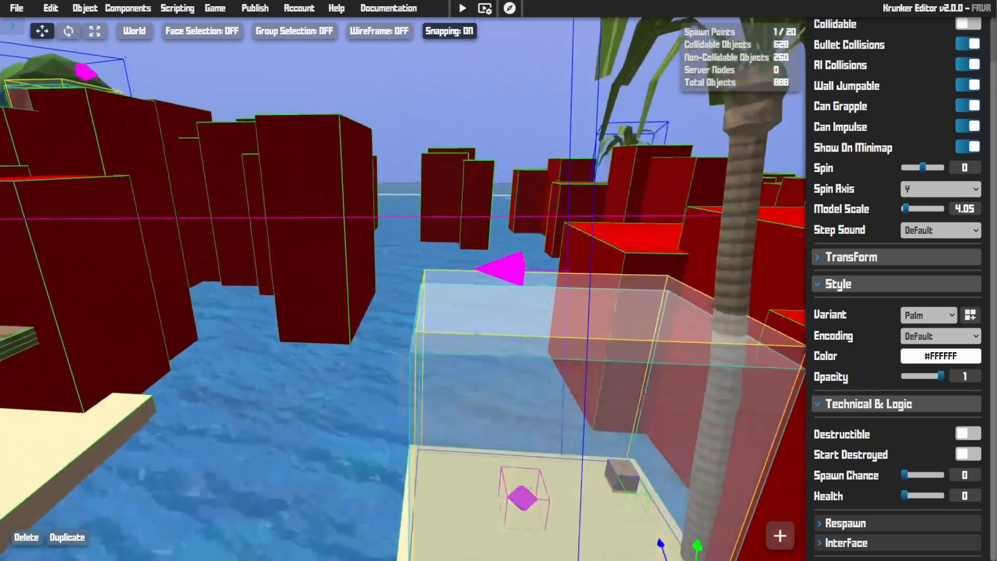
pyautogui.press('w')
pyautogui.moveTo(403, 289); pyautogui.dragTo(723, 278, button='right')
pyautogui.press('w')
pyautogui.press('w')
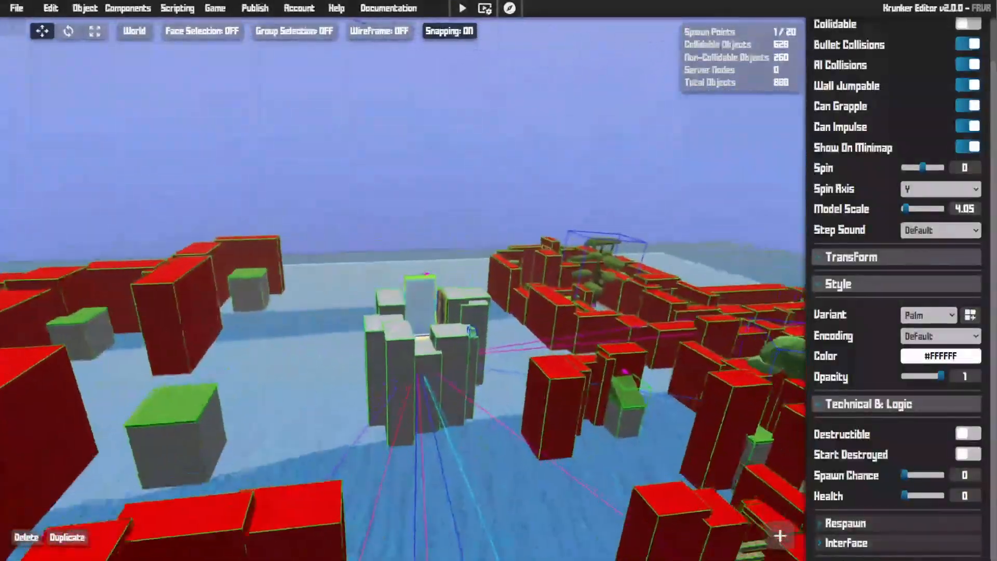
# - Select the trigger at the grey finish area and review its event, Save Data action and score condition
pyautogui.press('w')
pyautogui.moveTo(403, 289); pyautogui.dragTo(633, 337, button='right')
pyautogui.click(468, 307)
pyautogui.scroll(-8, 818, 360)
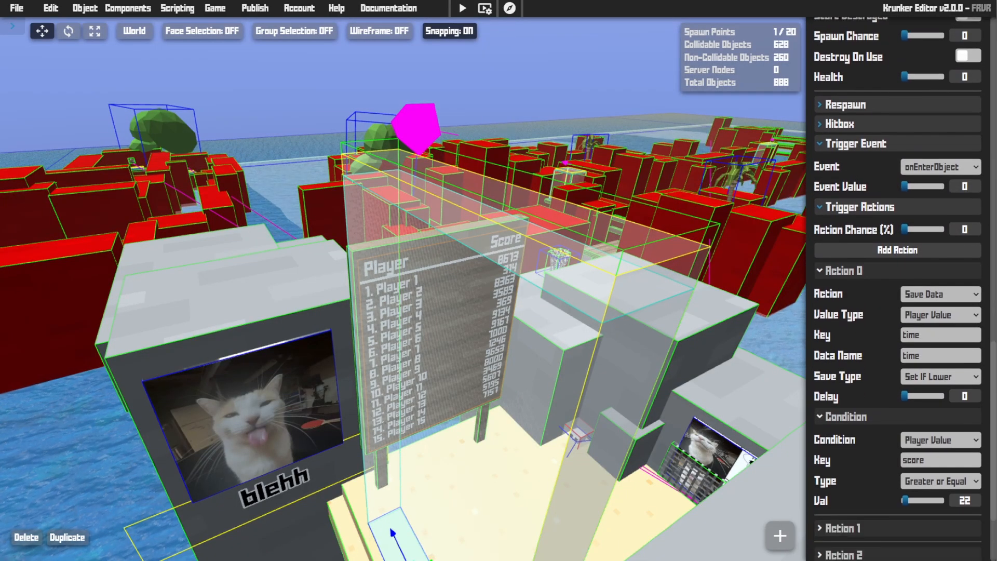
# - Search the custom assets for "leaderbo" and add the leaderboard asset above the finish area
pyautogui.moveTo(561, 311); pyautogui.dragTo(499, 156, button='right')
pyautogui.press('w')
pyautogui.moveTo(409, 172); pyautogui.dragTo(397, 178, button='right')
pyautogui.hotkey('shift', 'a')
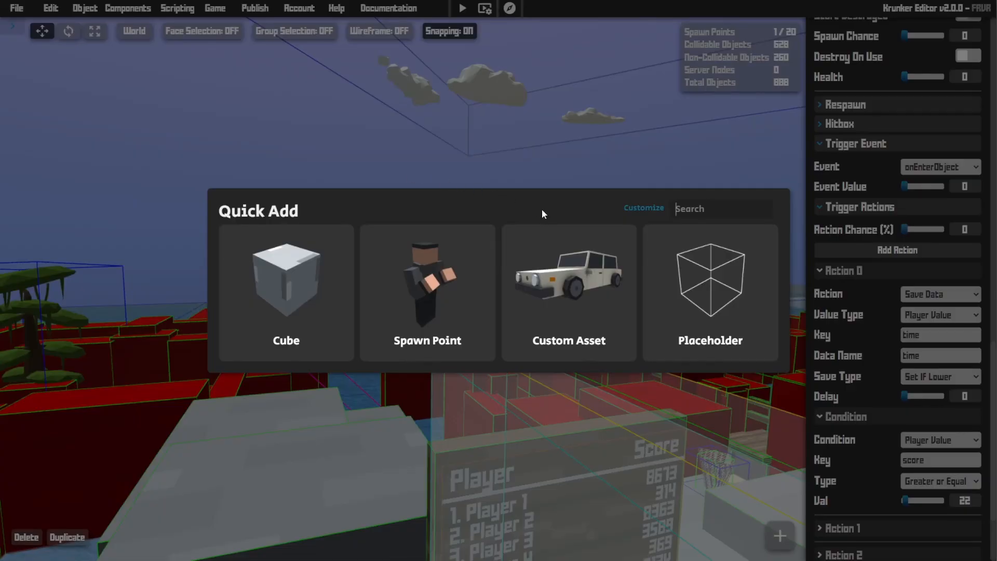
pyautogui.click(575, 288)
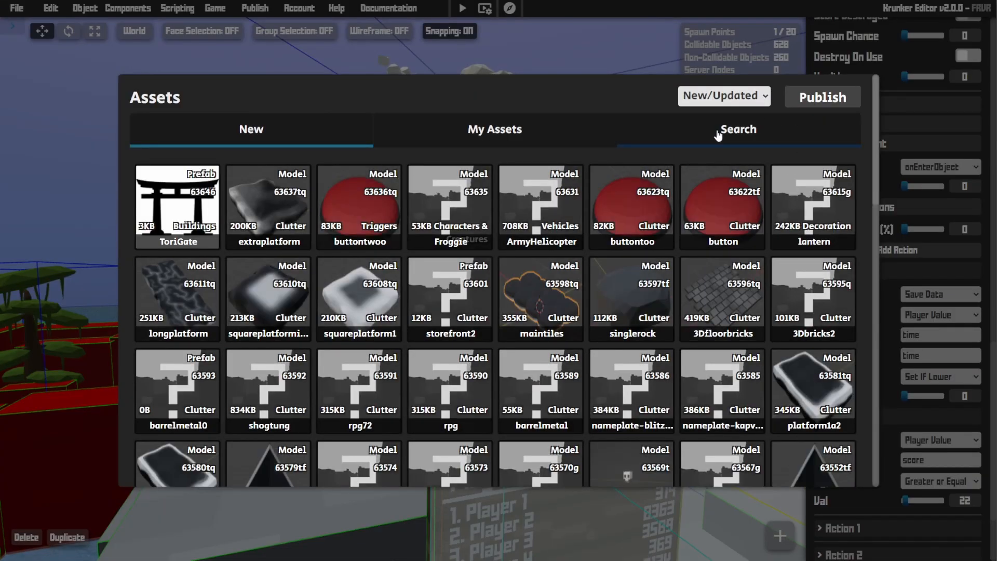
pyautogui.click(719, 133)
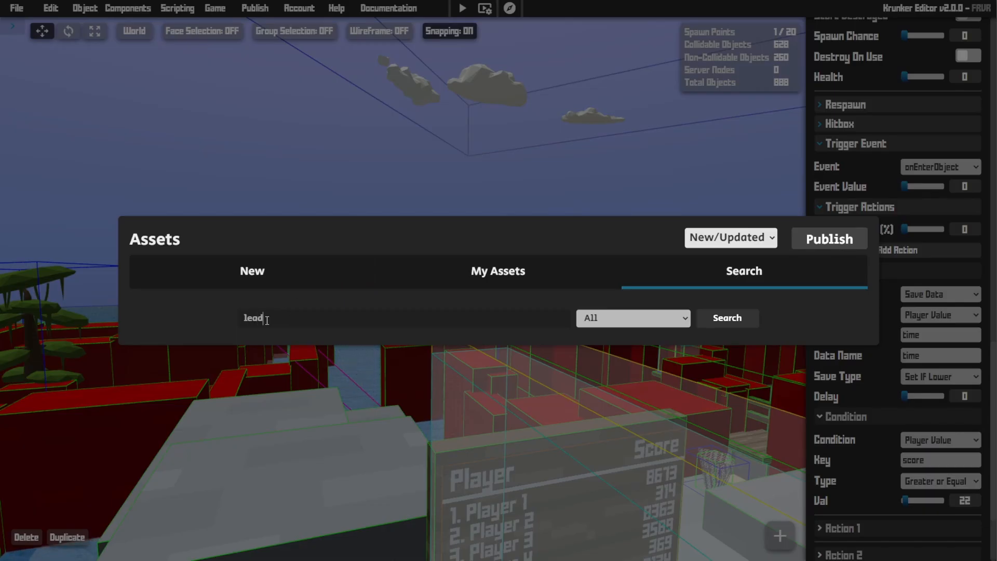
pyautogui.write('leaderbo')
pyautogui.click(596, 338)
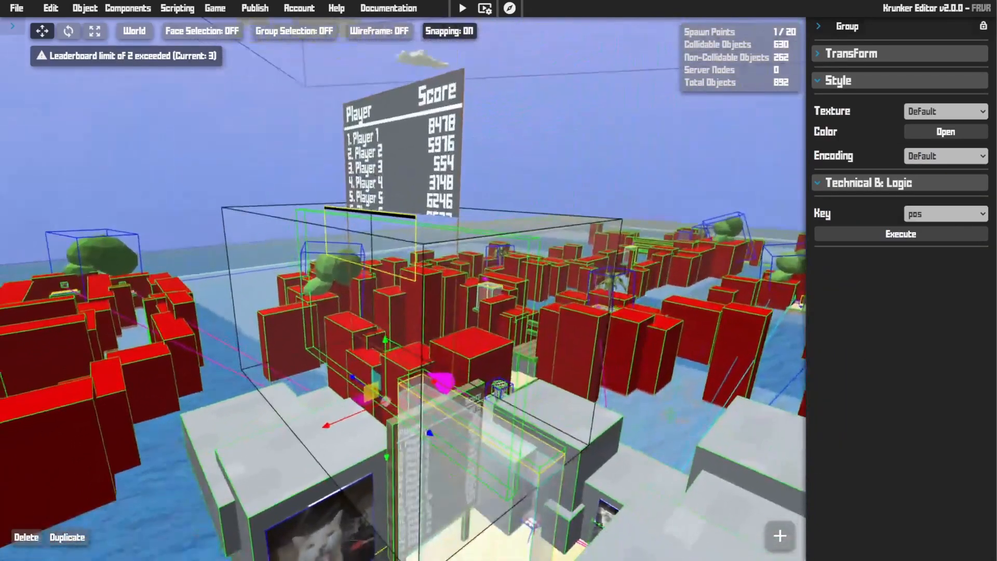
# - Select the new leaderboard's yellow trigger and review its event, Save Data action and Send Message action
pyautogui.moveTo(483, 307); pyautogui.dragTo(456, 322, button='right')
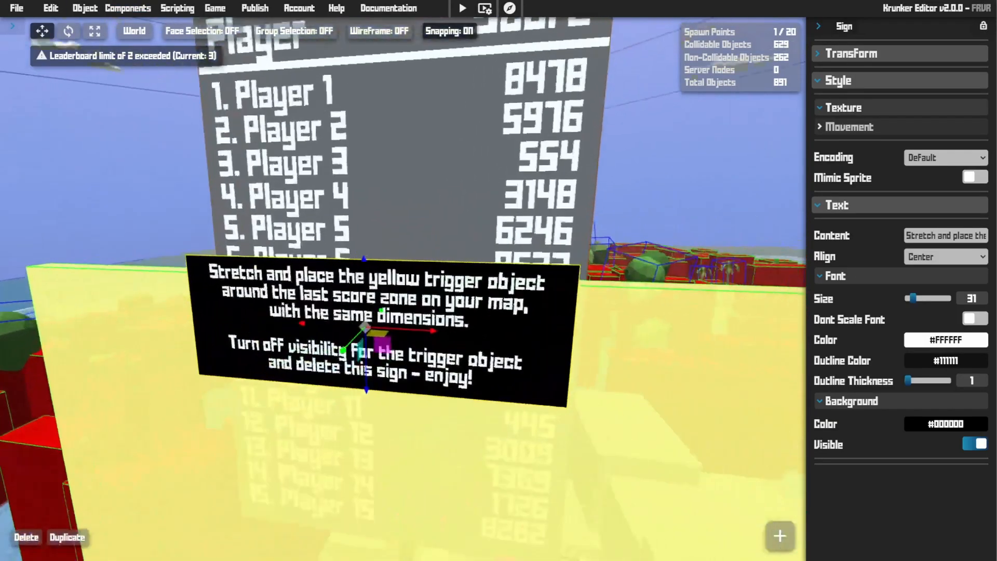
pyautogui.moveTo(597, 341)
pyautogui.mouseDown(button='right')
pyautogui.moveTo(598, 370)
pyautogui.moveTo(597, 358)
pyautogui.mouseUp(button='right')
pyautogui.press('s')
pyautogui.click(597, 341)
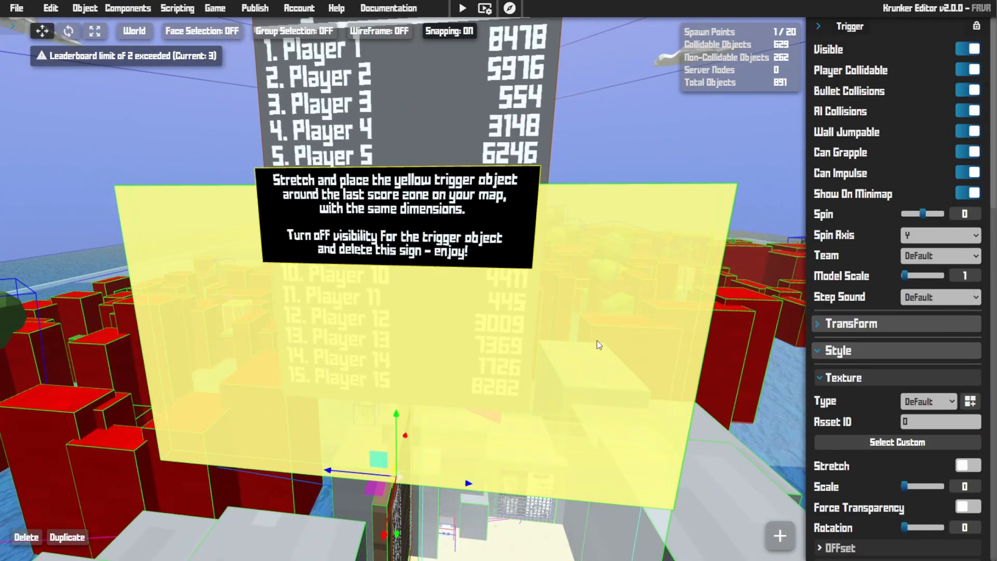
pyautogui.scroll(-6, 833, 420)
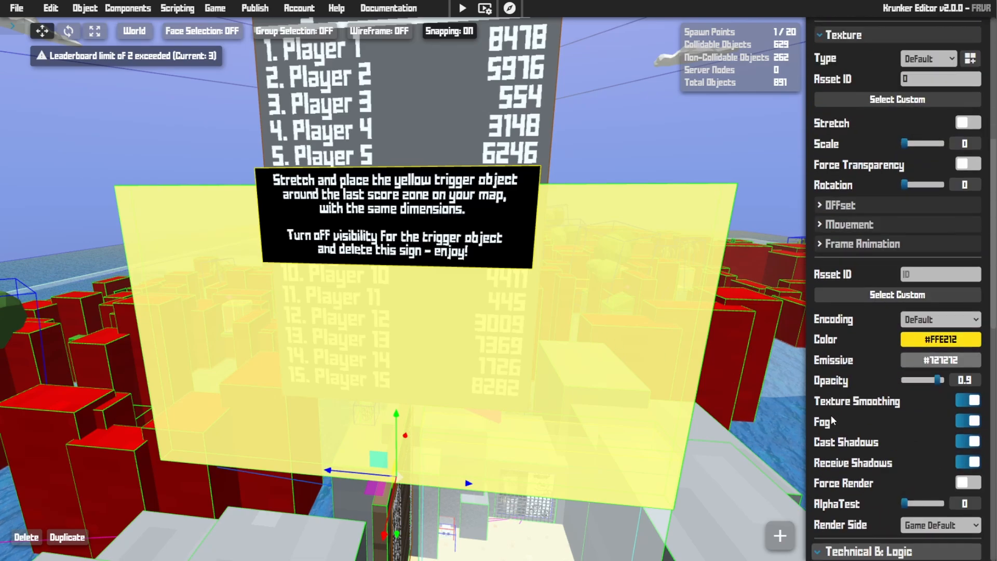
pyautogui.scroll(-12, 833, 421)
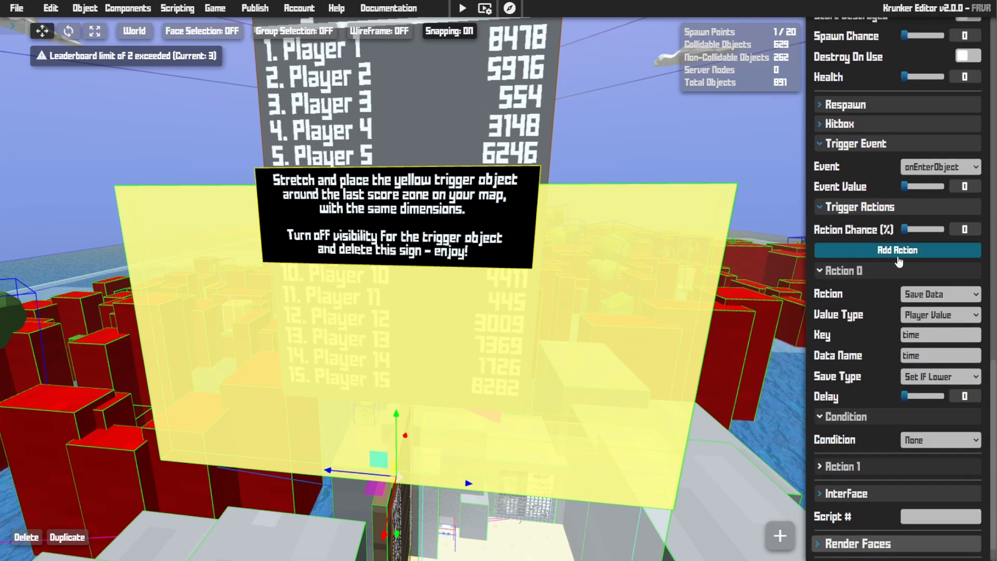
pyautogui.scroll(-1, 883, 374)
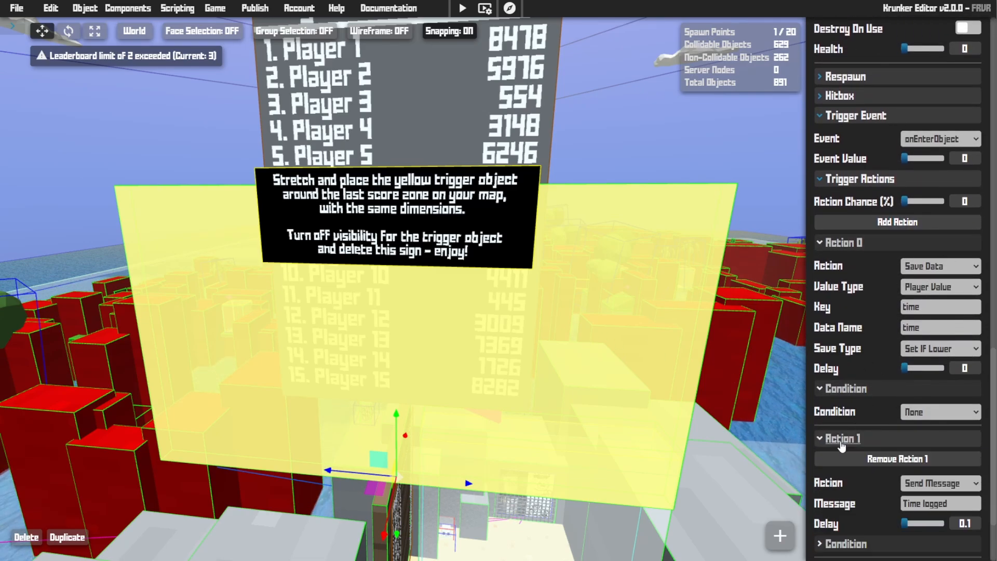
# - Examine the Send Message action of the new leaderboard's yellow trigger
pyautogui.click(841, 440)
pyautogui.scroll(-4, 861, 432)
pyautogui.click(525, 95)
# - Select the trigger at the finish area and review its Save Data and two Send Message actions with their score conditions
pyautogui.moveTo(524, 95); pyautogui.dragTo(494, 122, button='right')
pyautogui.press('w')
pyautogui.press('w')
pyautogui.press('s')
pyautogui.click(418, 264)
pyautogui.scroll(-14, 845, 340)
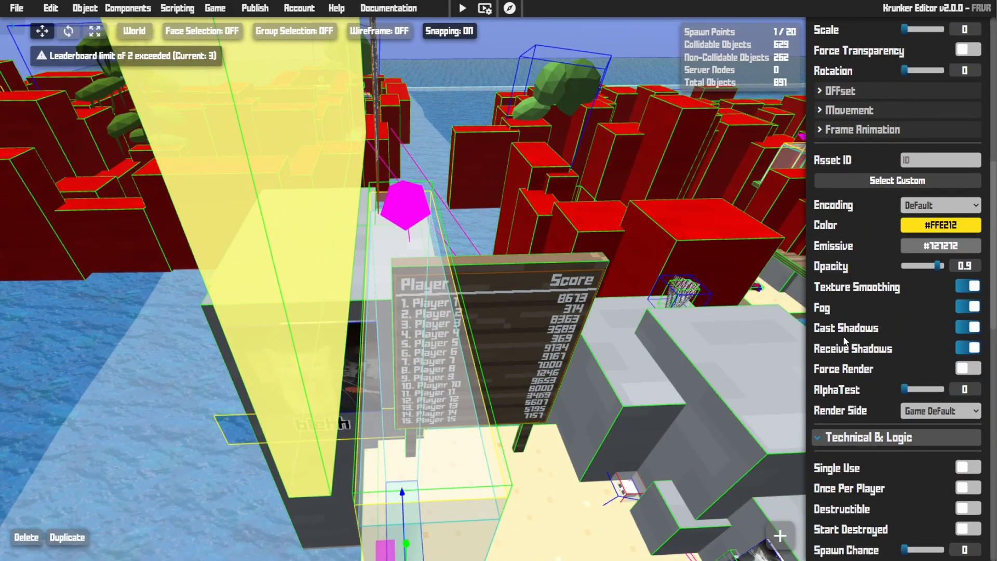
pyautogui.scroll(-8, 845, 340)
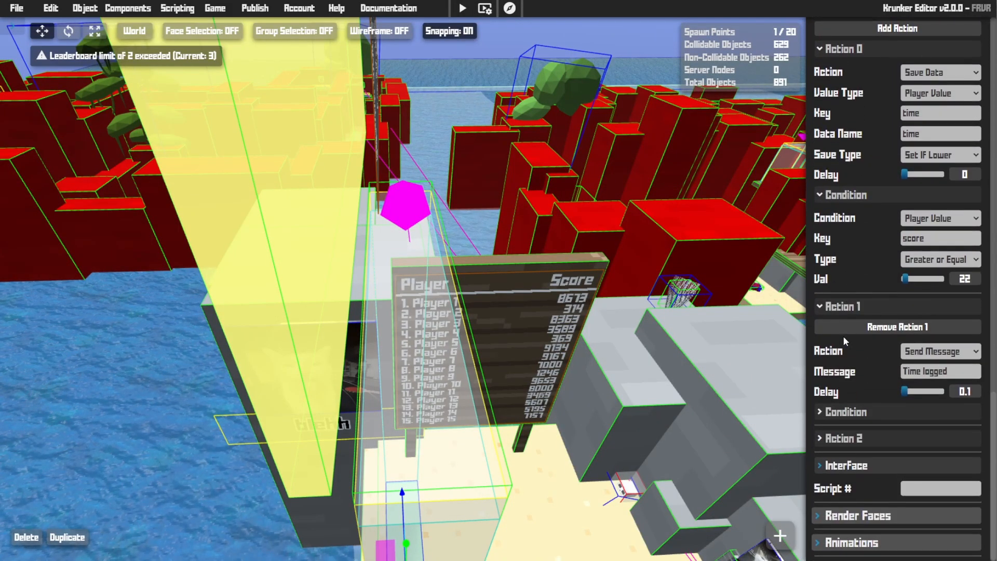
pyautogui.click(847, 412)
pyautogui.scroll(-3, 936, 399)
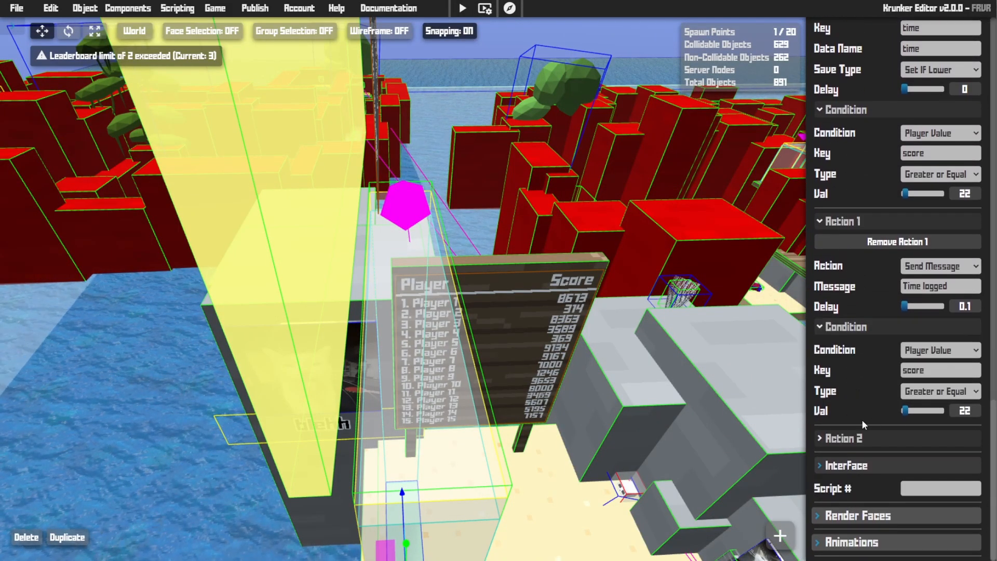
pyautogui.click(845, 439)
pyautogui.scroll(-3, 851, 442)
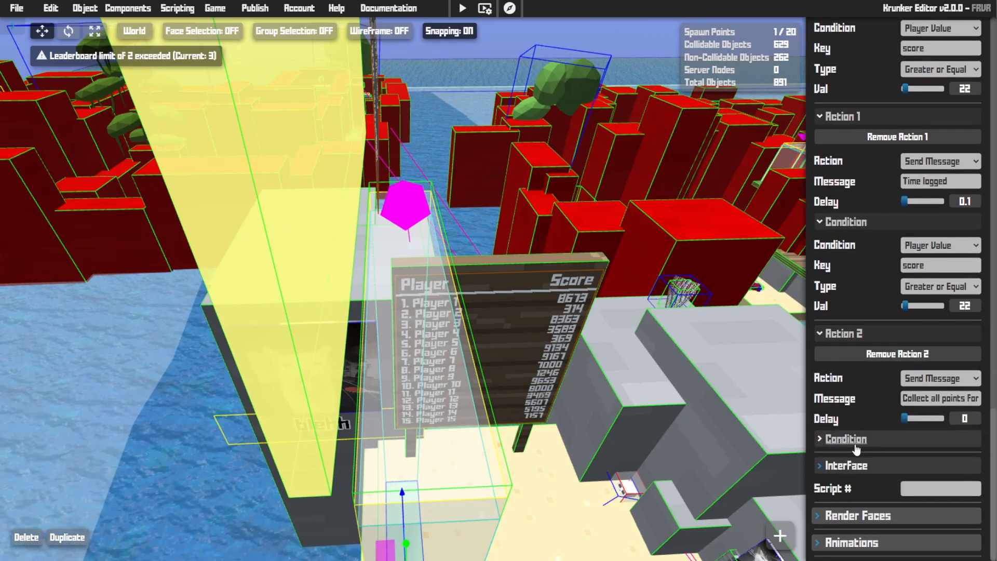
# - Look over the finish area with its scoreboard and surrounding blocks, and check the finish trigger's general properties
pyautogui.moveTo(588, 329); pyautogui.dragTo(779, 177, button='right')
pyautogui.press('s')
pyautogui.press('w')
pyautogui.press('d')
pyautogui.press('a')
pyautogui.press('a')
pyautogui.press('w')
pyautogui.moveTo(468, 259); pyautogui.dragTo(711, 320, button='right')
pyautogui.press('w')
pyautogui.press('w')
pyautogui.moveTo(606, 253); pyautogui.dragTo(797, 278, button='right')
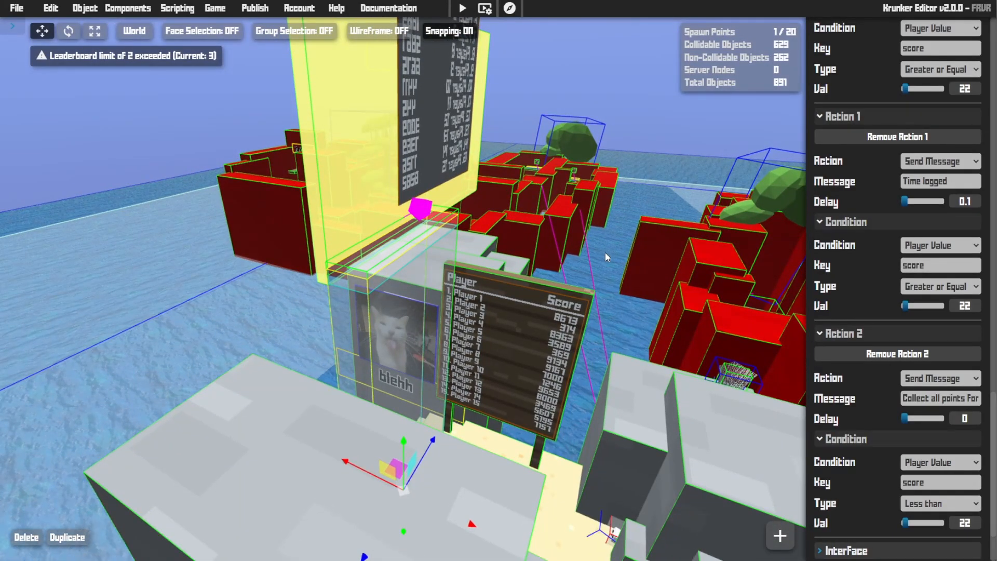
pyautogui.moveTo(606, 252); pyautogui.dragTo(647, 249, button='right')
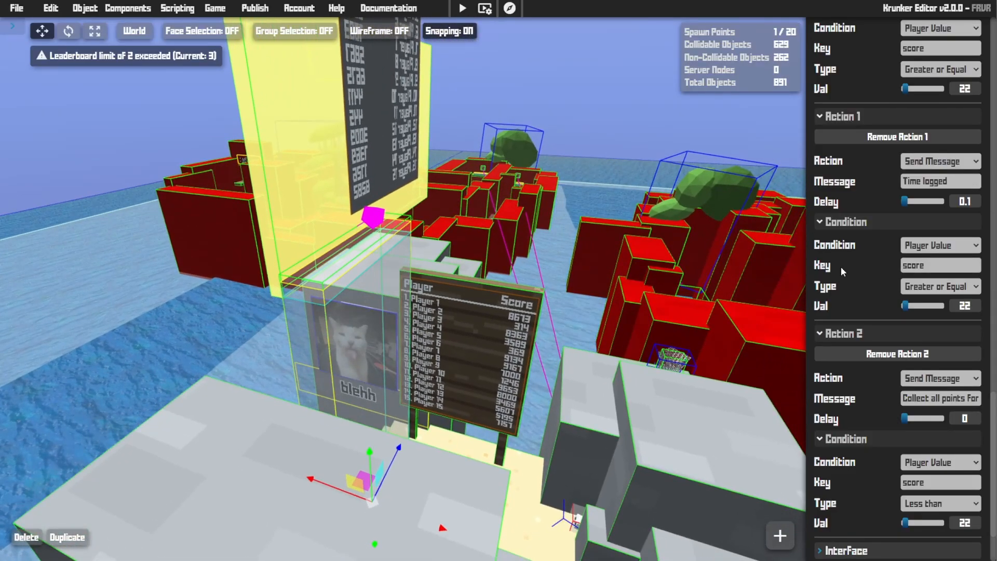
pyautogui.scroll(15, 843, 271)
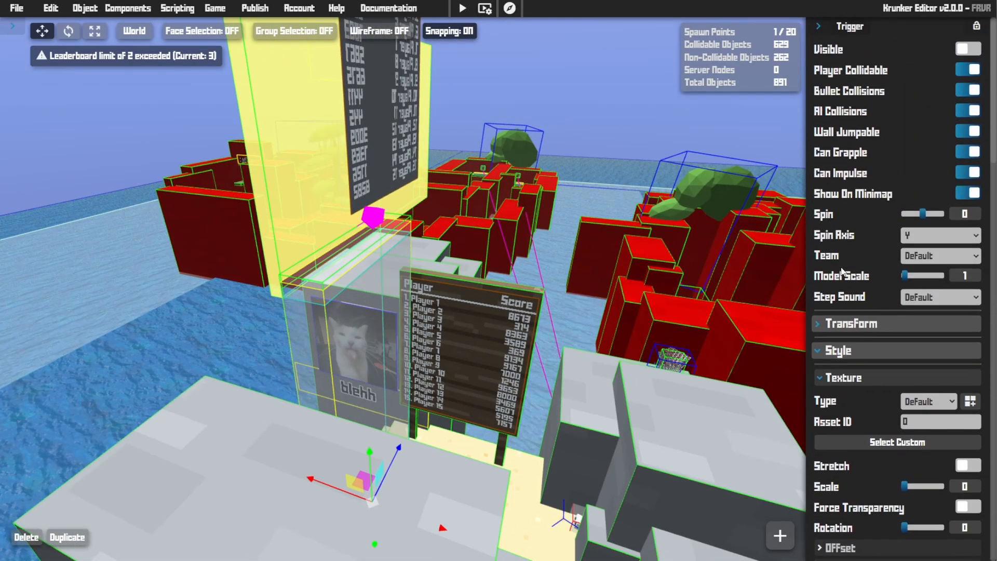
pyautogui.click(590, 127)
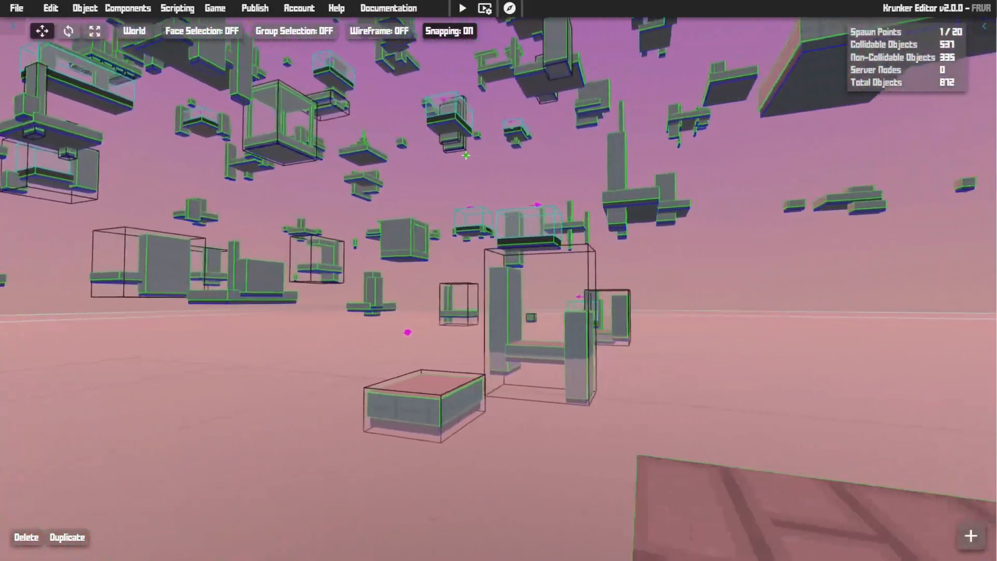
# - Look over the floating-platform map and select the red kill pillar beside the red floor in the start area
pyautogui.press('w')
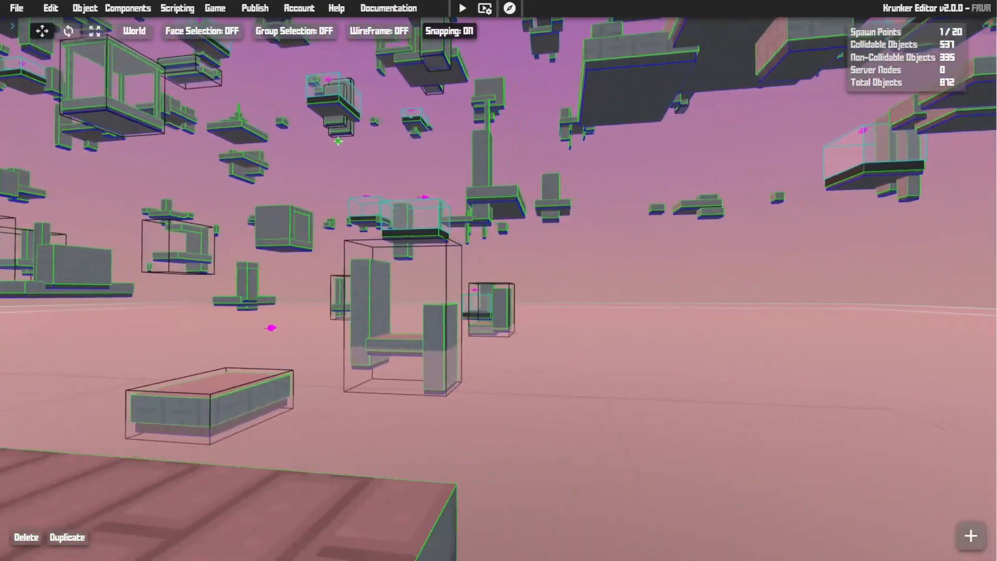
pyautogui.press('w')
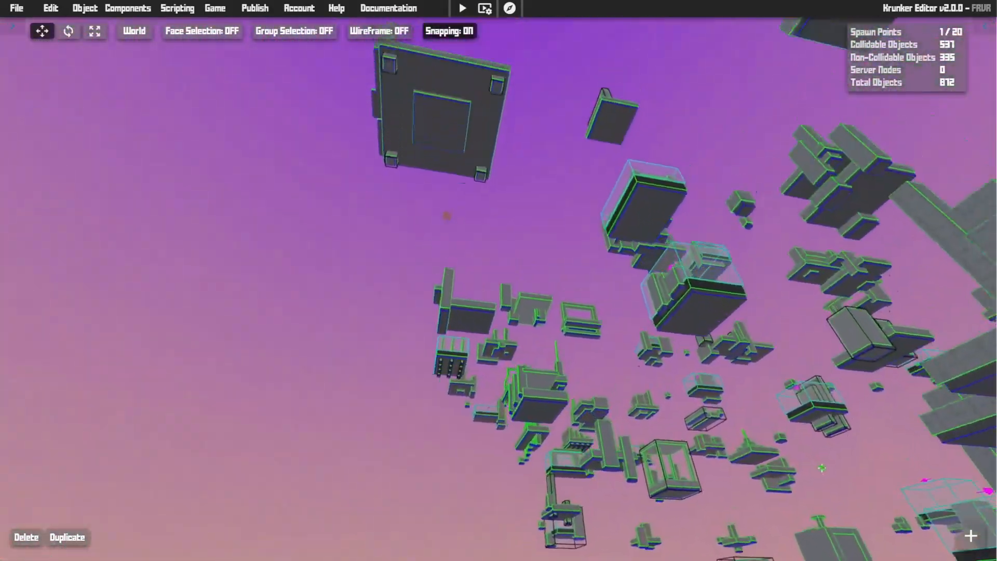
pyautogui.press('w')
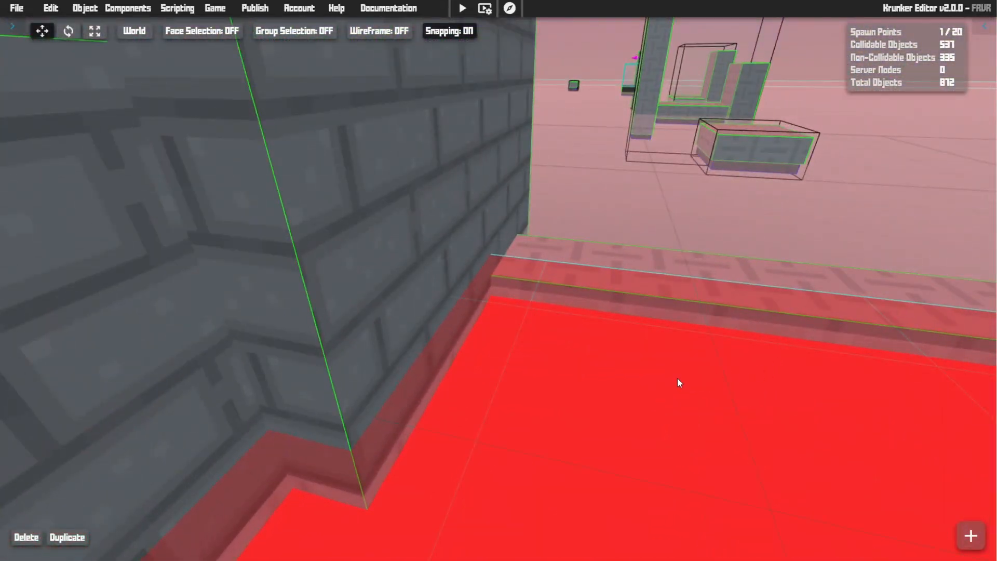
pyautogui.press('w')
pyautogui.moveTo(677, 378); pyautogui.dragTo(603, 311, button='right')
pyautogui.click(557, 392)
pyautogui.moveTo(556, 392); pyautogui.dragTo(561, 442, button='right')
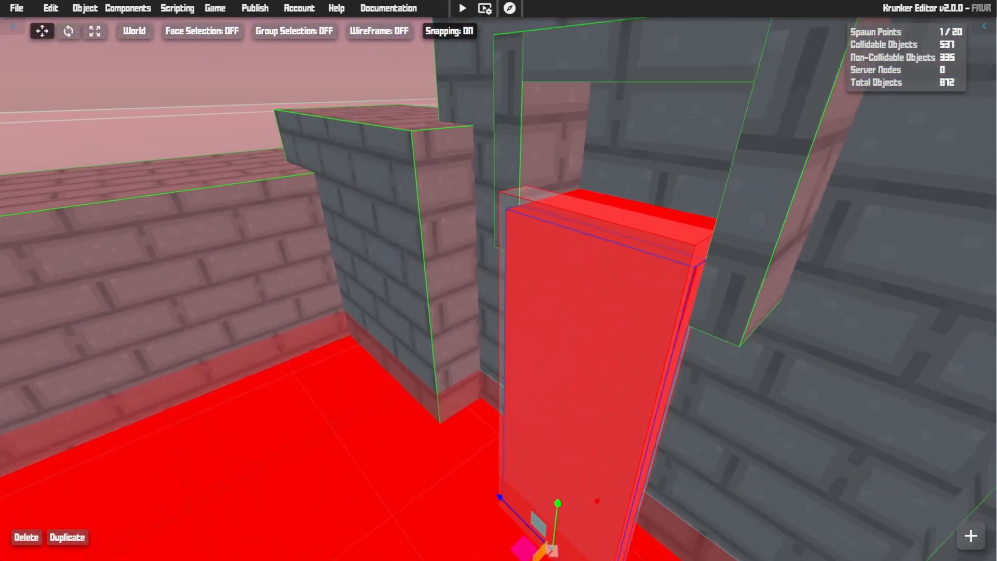
# - Inspect the dark platform with the cyan-outlined zone from several sides and check the properties of the selected object
pyautogui.press('w')
pyautogui.press('w')
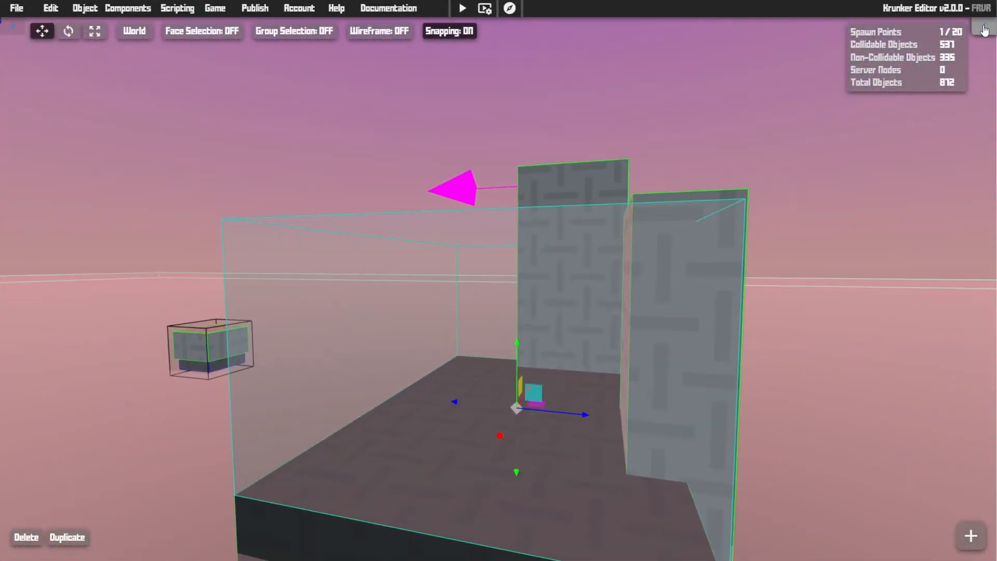
pyautogui.click(985, 30)
pyautogui.click(820, 26)
pyautogui.moveTo(811, 41); pyautogui.dragTo(561, 47, button='right')
pyautogui.press('w')
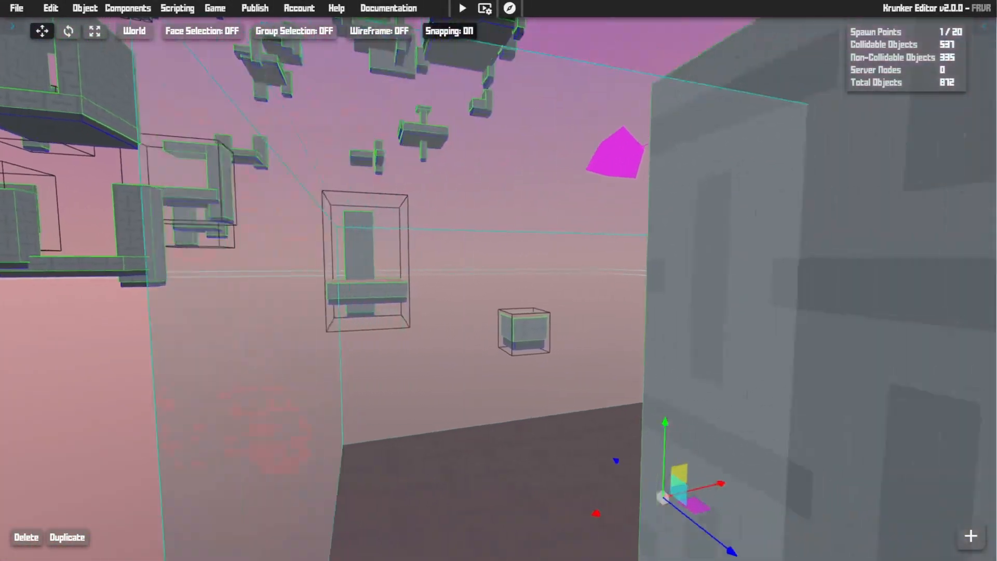
pyautogui.press('s')
pyautogui.press('w')
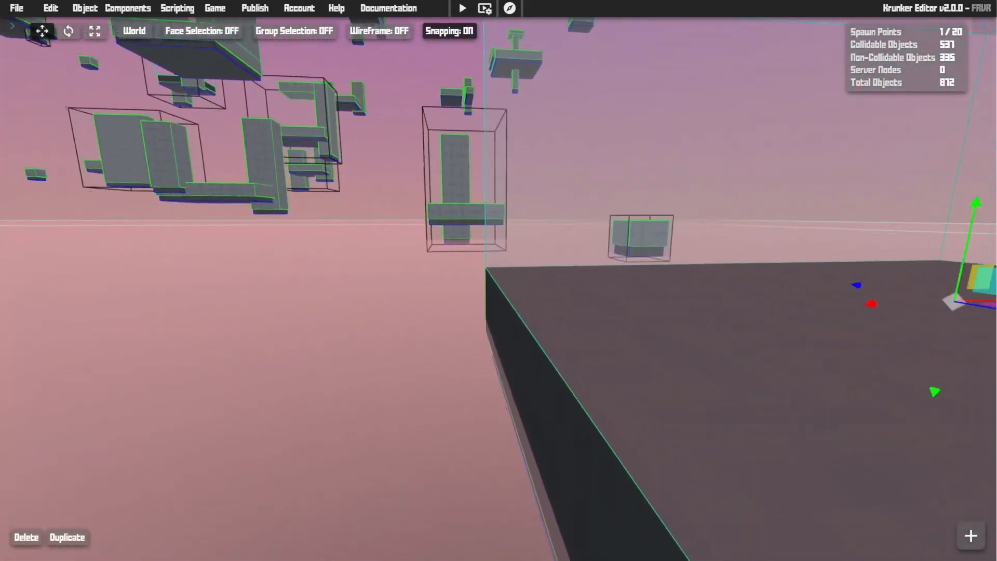
pyautogui.press('s')
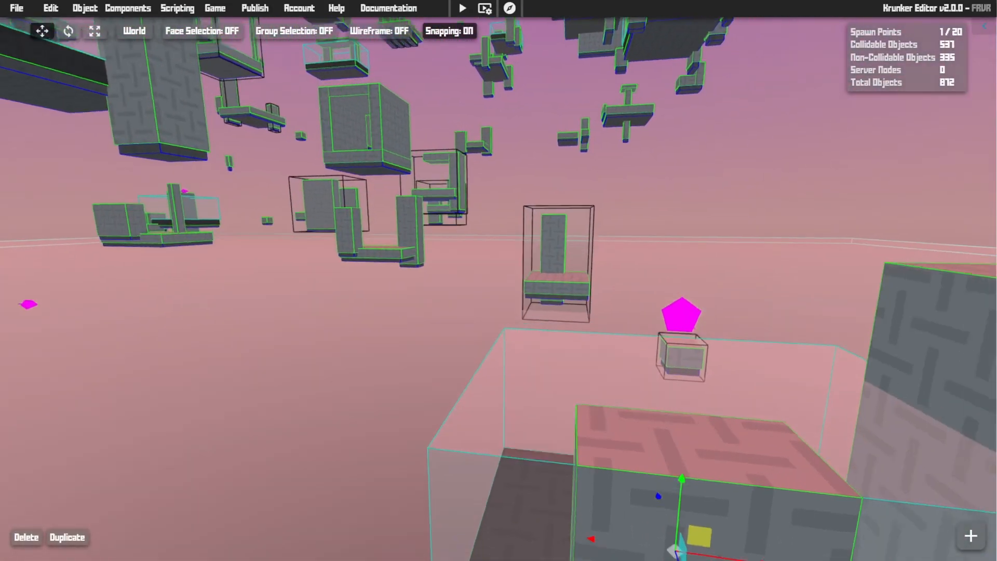
pyautogui.press('s')
pyautogui.moveTo(499, 289); pyautogui.dragTo(731, 267, button='right')
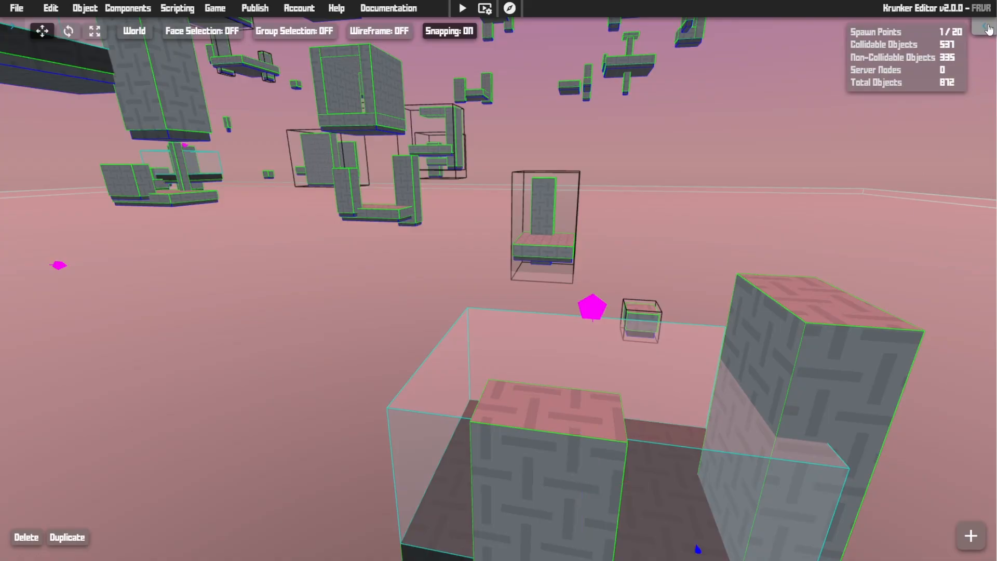
pyautogui.click(987, 29)
pyautogui.click(818, 27)
# - Examine the start platform with its stacked zones, the red kill floor around it and the two leaderboards
pyautogui.press('w')
pyautogui.moveTo(632, 248); pyautogui.dragTo(457, 155, button='right')
pyautogui.press('w')
pyautogui.press('w')
pyautogui.press('w')
pyautogui.press('w')
pyautogui.moveTo(512, 356); pyautogui.dragTo(530, 321, button='right')
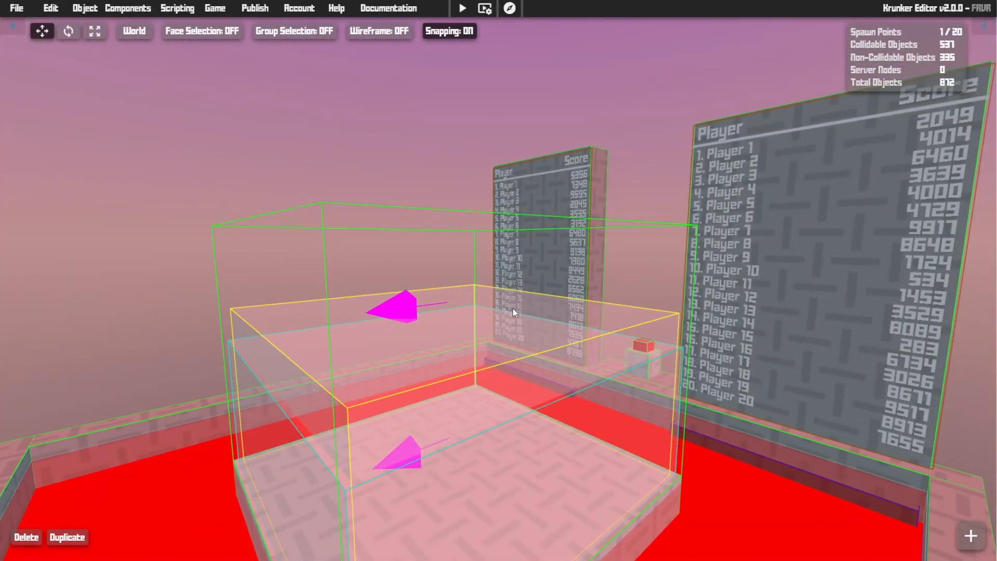
pyautogui.press('s')
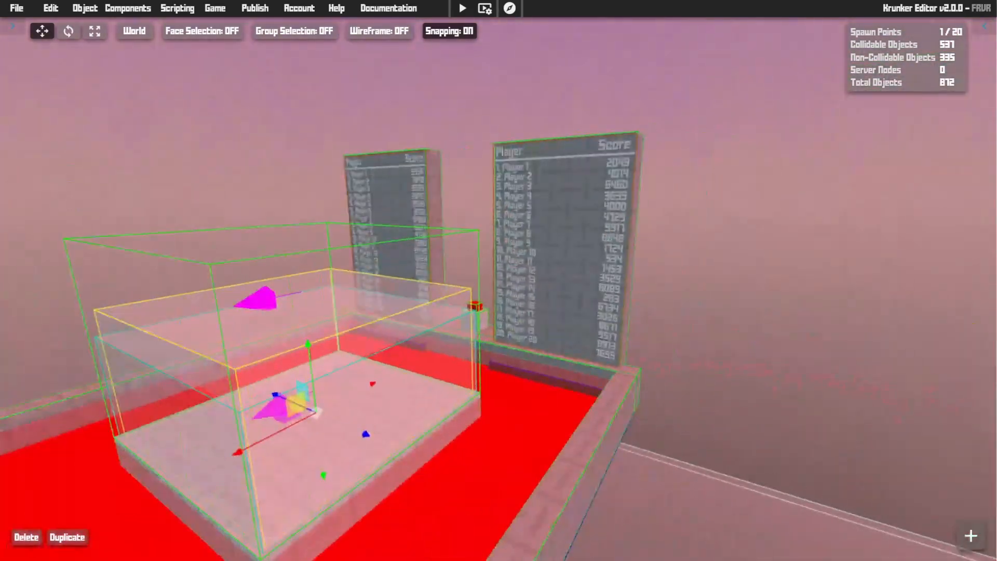
pyautogui.press('w')
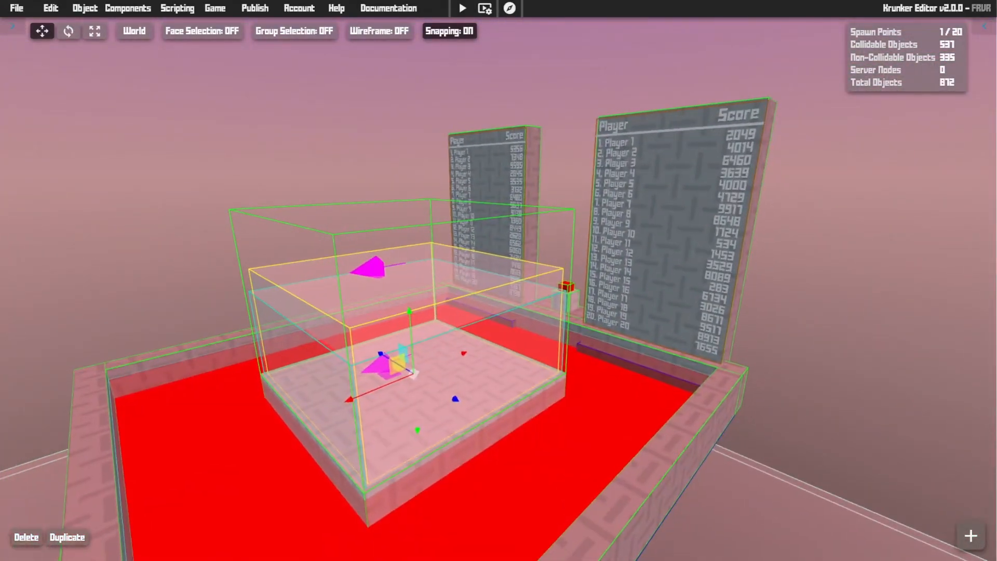
pyautogui.moveTo(530, 321); pyautogui.dragTo(462, 340, button='right')
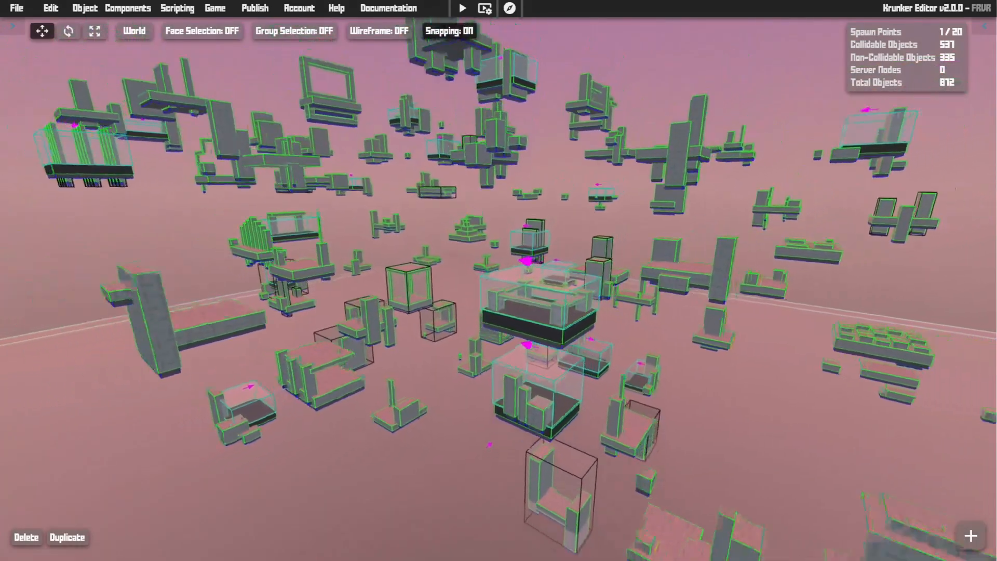
# - Look over the floating platforms, the tunnel block and the score zones on the dark platforms across the map
pyautogui.press('w')
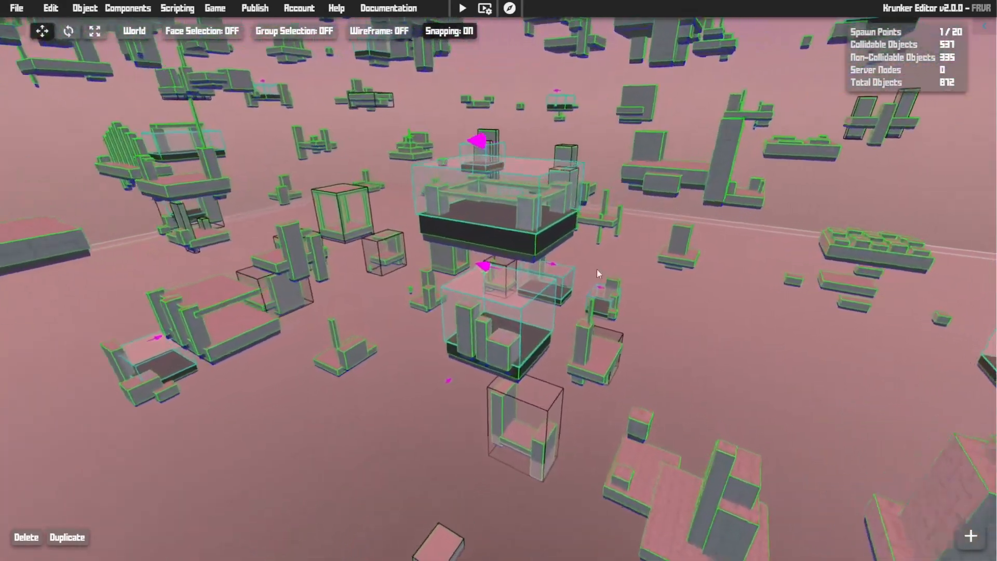
pyautogui.press('w')
pyautogui.moveTo(792, 211); pyautogui.dragTo(969, 139, button='right')
pyautogui.press('w')
pyautogui.press('w')
pyautogui.press('w')
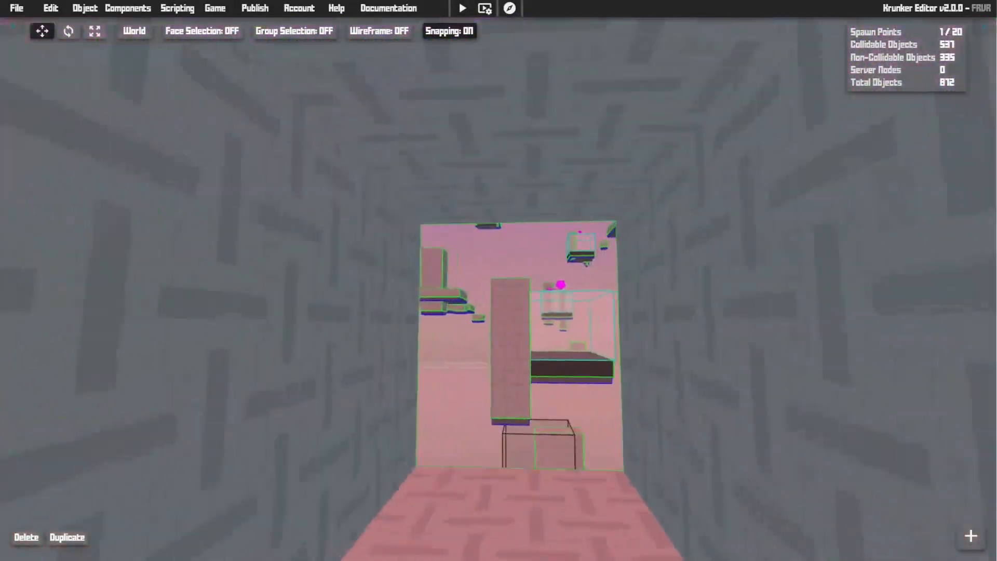
pyautogui.press('w')
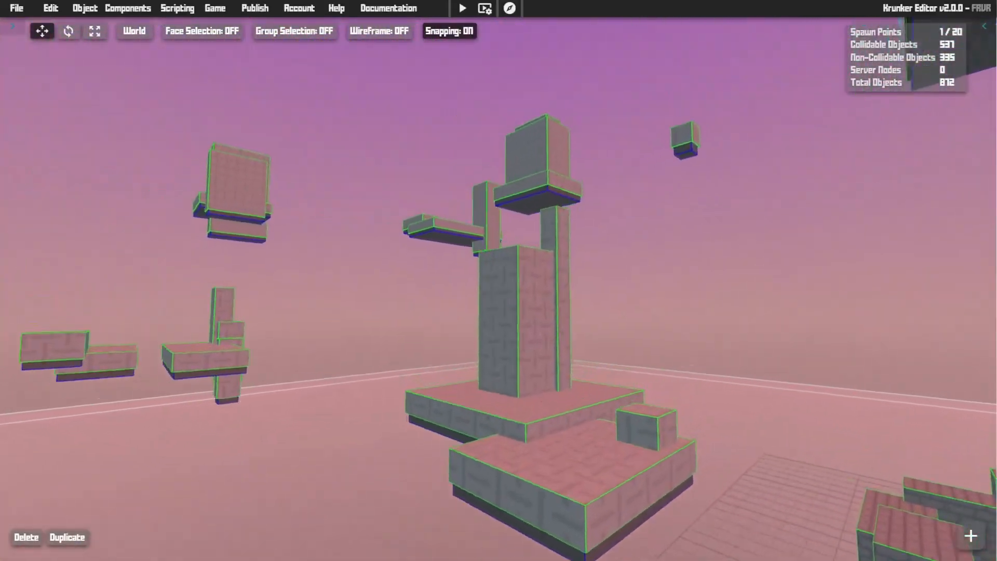
pyautogui.press('w')
pyautogui.moveTo(499, 281); pyautogui.dragTo(311, 285, button='right')
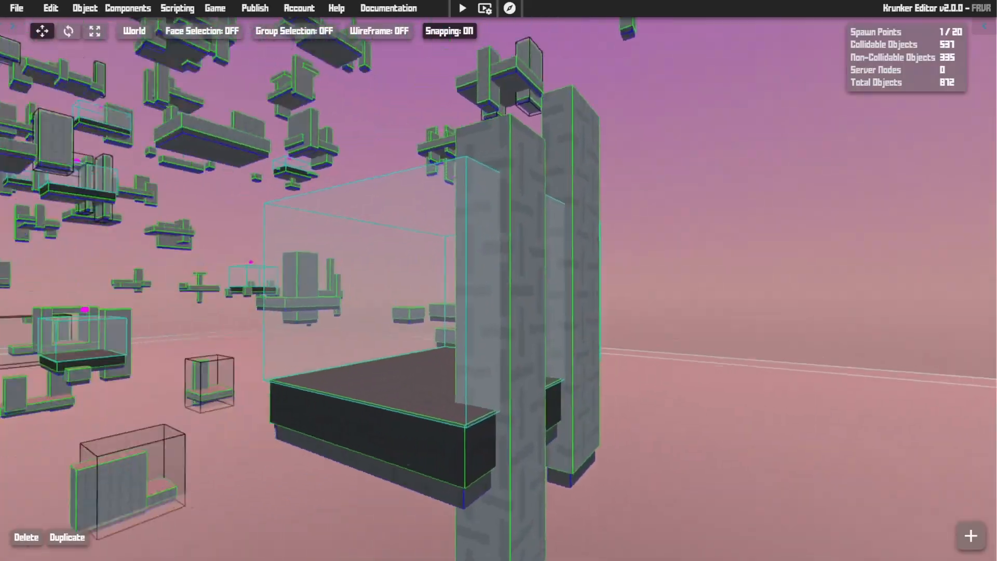
pyautogui.press('w')
pyautogui.moveTo(499, 281); pyautogui.dragTo(603, 317, button='right')
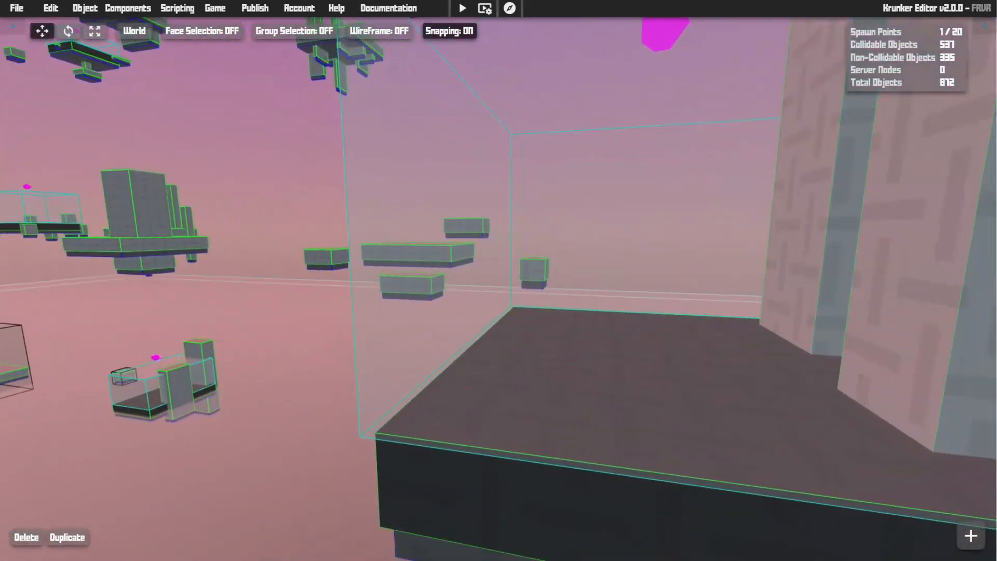
pyautogui.press('w')
pyautogui.press('space')
pyautogui.moveTo(499, 281); pyautogui.dragTo(426, 302, button='right')
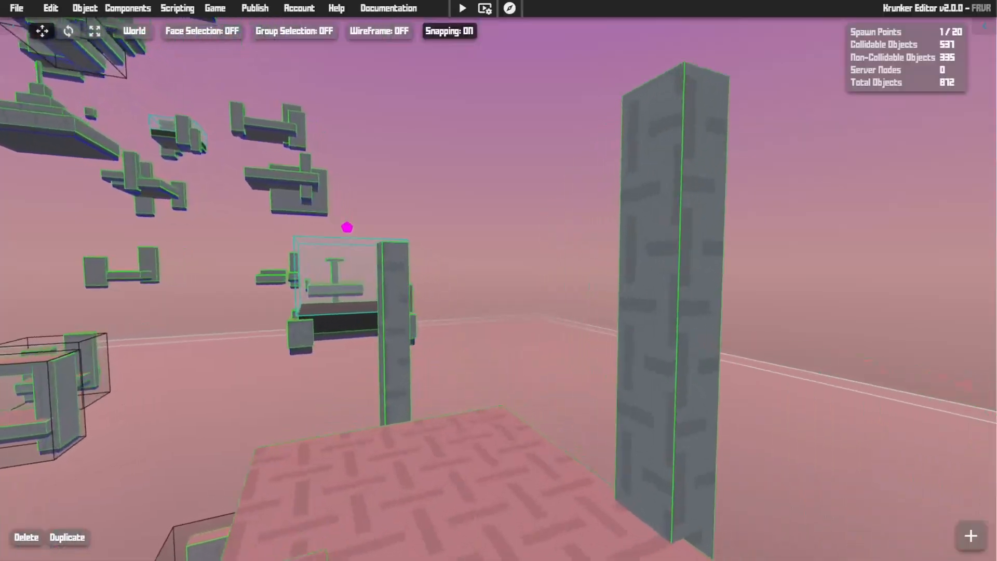
pyautogui.press('w')
pyautogui.moveTo(498, 280); pyautogui.dragTo(426, 278, button='right')
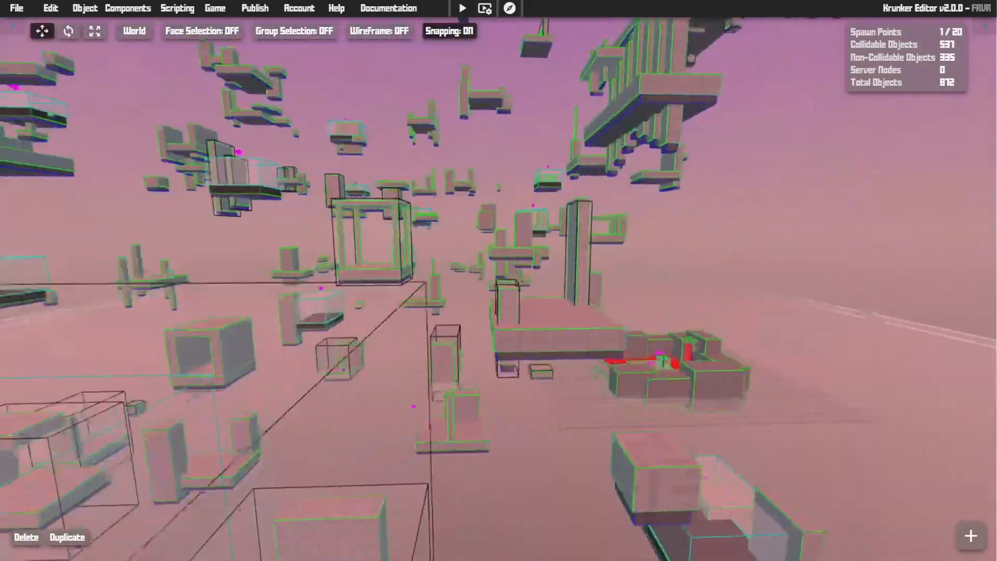
# - Examine the platforms around and above the red-floored start area, and view the layout of the whole map
pyautogui.press('w')
pyautogui.moveTo(498, 281)
pyautogui.mouseDown(button='right')
pyautogui.moveTo(405, 276)
pyautogui.moveTo(488, 276)
pyautogui.mouseUp(button='right')
pyautogui.press('w')
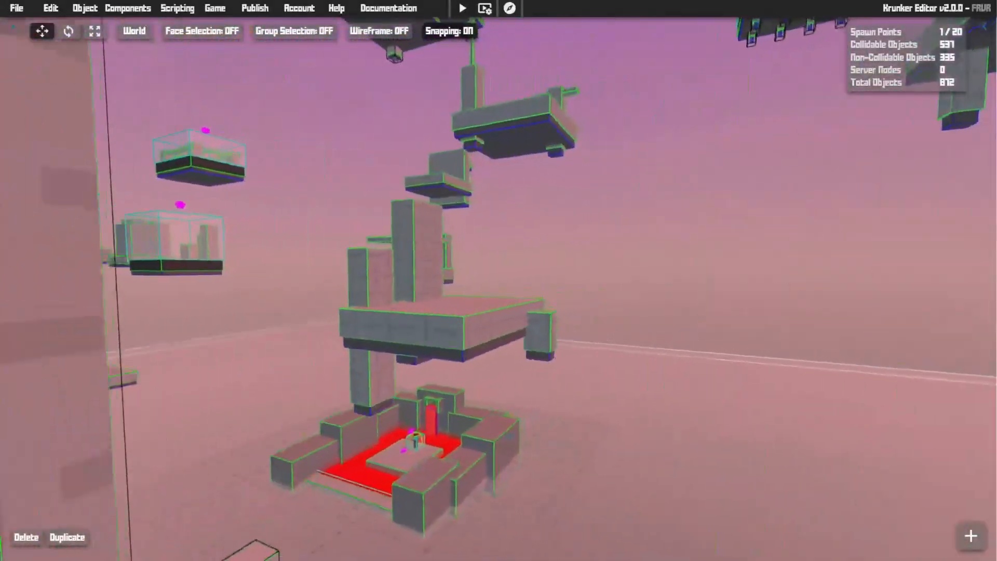
pyautogui.moveTo(498, 280); pyautogui.dragTo(495, 278, button='right')
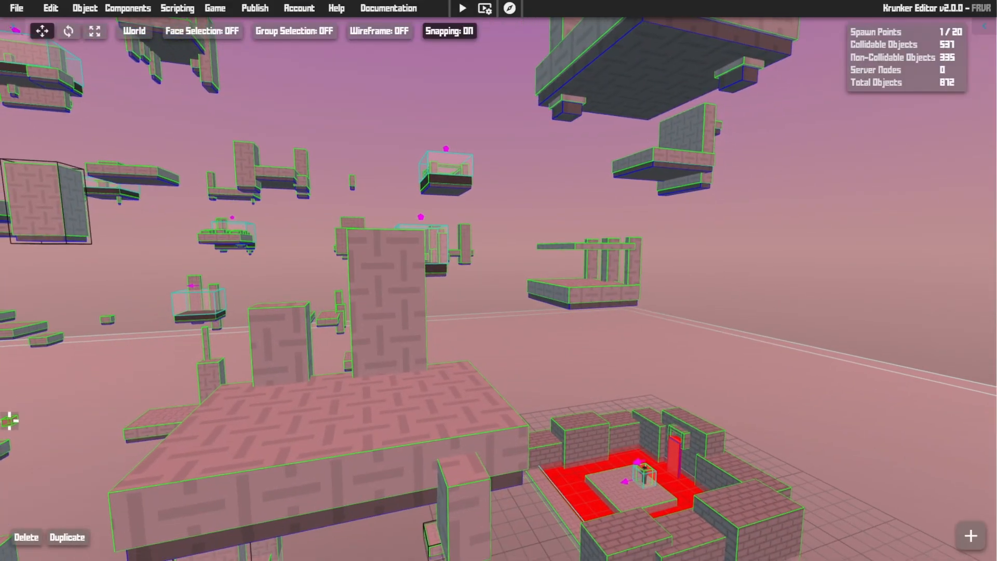
pyautogui.press('s')
pyautogui.press('w')
pyautogui.press('space')
pyautogui.moveTo(496, 278); pyautogui.dragTo(525, 280, button='right')
pyautogui.press('w')
pyautogui.press('w')
pyautogui.press('space')
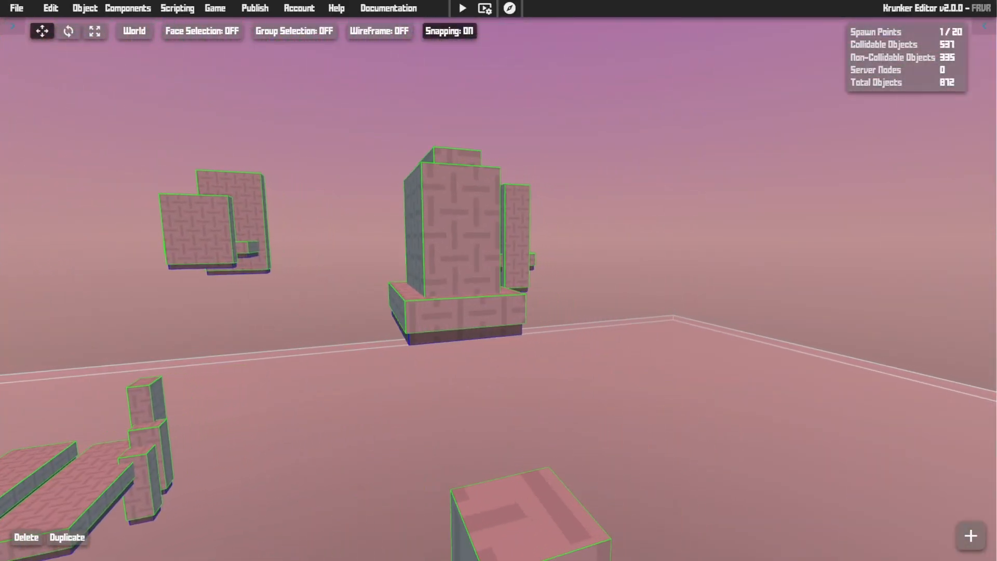
pyautogui.press('w')
pyautogui.press('space')
pyautogui.moveTo(499, 281); pyautogui.dragTo(374, 270, button='right')
pyautogui.press('w')
pyautogui.press('space')
pyautogui.press('w')
pyautogui.press('space')
pyautogui.press('w')
pyautogui.press('w')
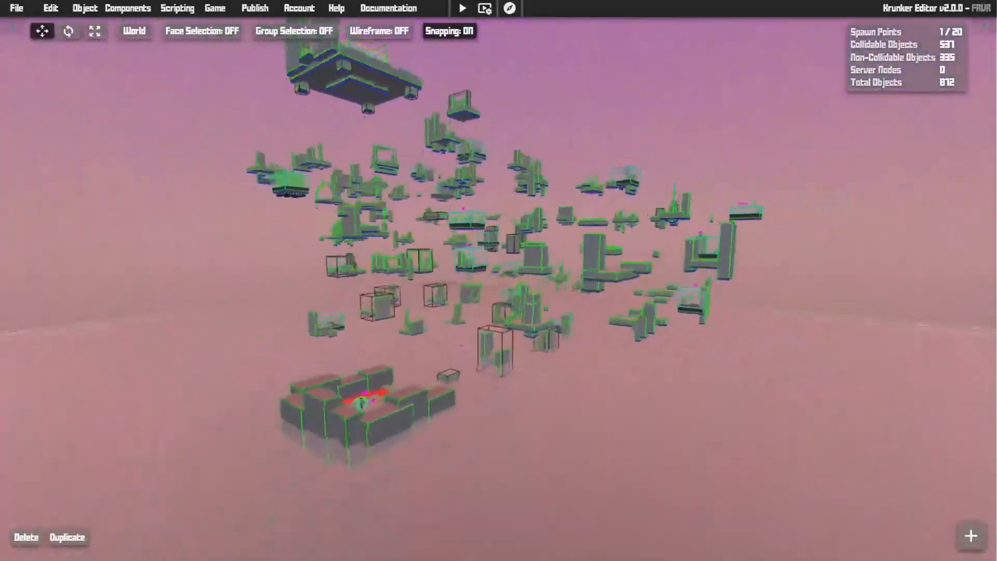
pyautogui.press('w')
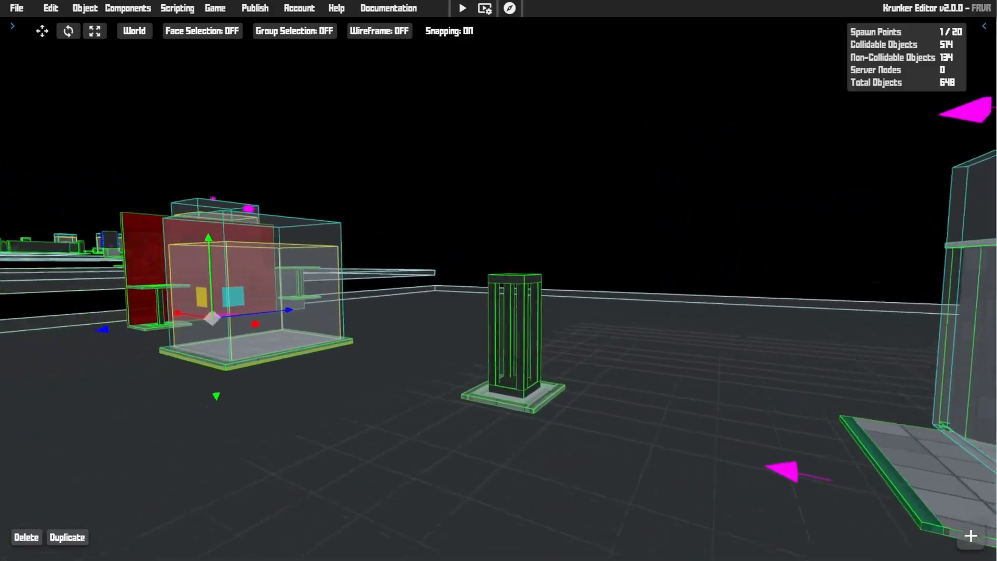
# - Look over the black map's open-framed pillar, red wall and zone-covered platform
pyautogui.press('w')
pyautogui.moveTo(499, 280); pyautogui.dragTo(597, 280, button='right')
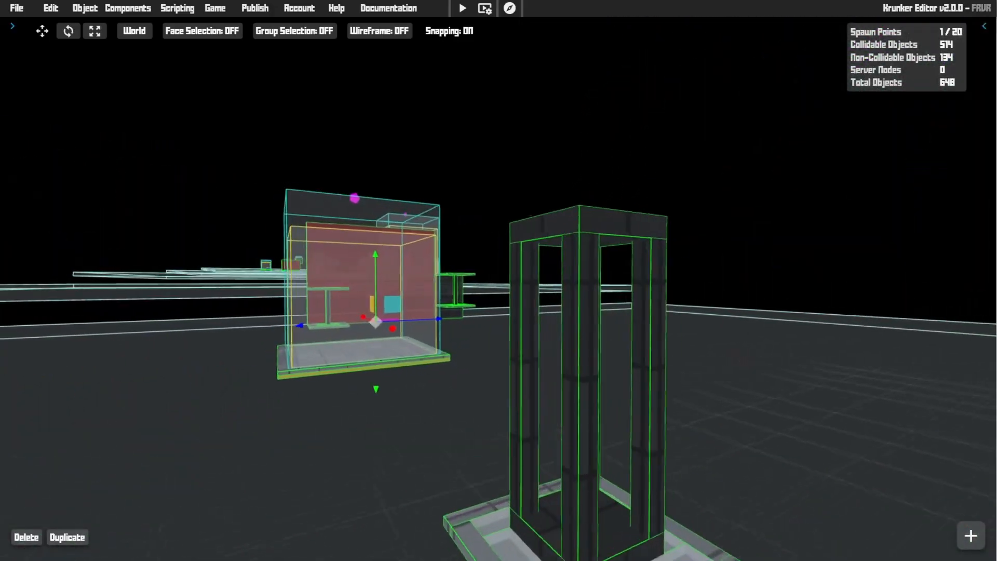
pyautogui.press('w')
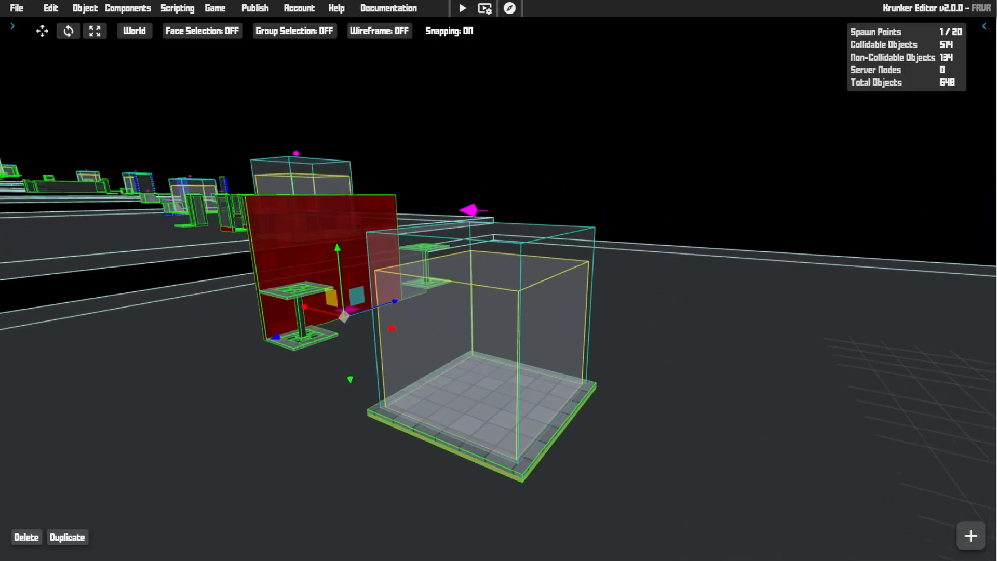
# - Examine the zone-covered platform, the red wall with its side posts, and the nearby open-framed pillar on the black map
pyautogui.moveTo(498, 281); pyautogui.dragTo(551, 299, button='right')
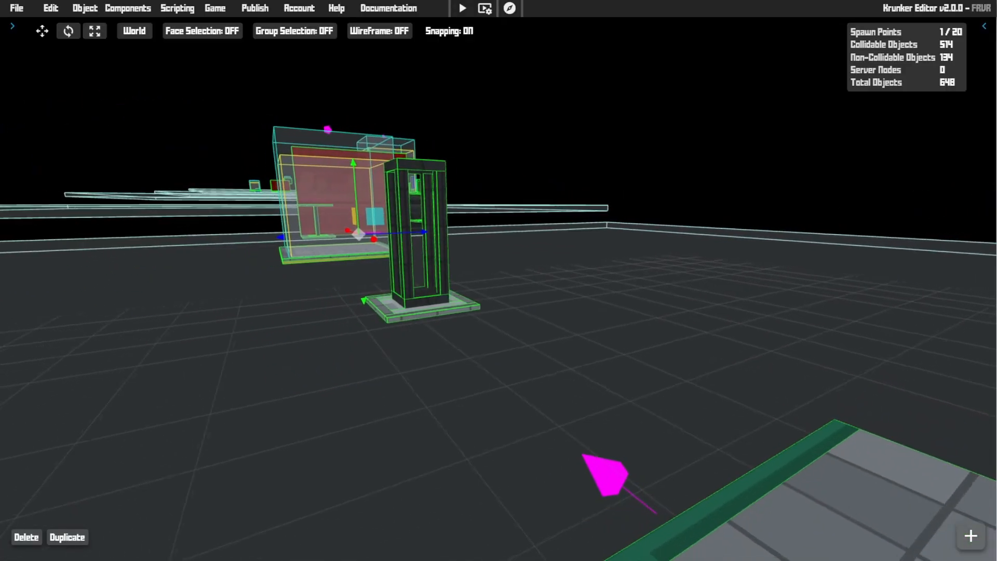
pyautogui.press('s')
pyautogui.press('w')
pyautogui.press('a')
pyautogui.moveTo(499, 281); pyautogui.dragTo(550, 246, button='right')
pyautogui.press('d')
pyautogui.press('w')
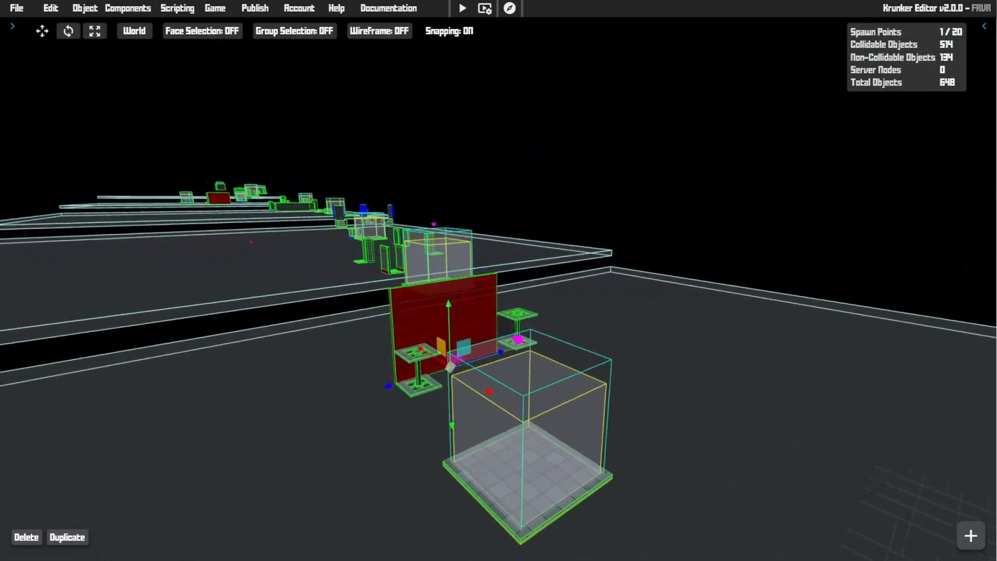
pyautogui.press('s')
pyautogui.press('a')
pyautogui.moveTo(499, 281); pyautogui.dragTo(634, 369, button='right')
pyautogui.press('w')
pyautogui.press('s')
pyautogui.moveTo(498, 281); pyautogui.dragTo(356, 218, button='right')
pyautogui.press('w')
pyautogui.press('w')
pyautogui.press('d')
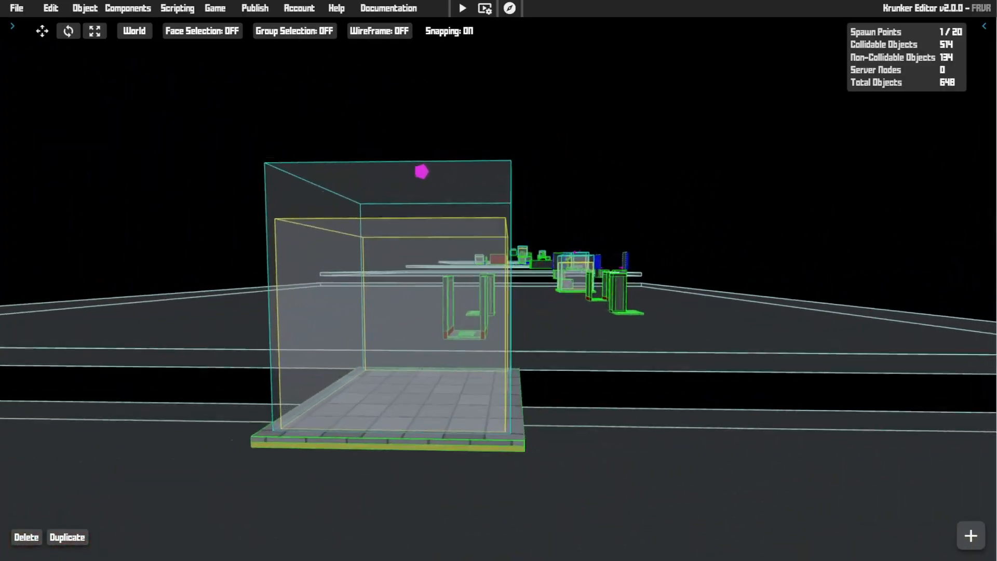
# - Look over the next zone-covered platform and the route from it to the ramp blocks with tall walls
pyautogui.press('w')
pyautogui.press('d')
pyautogui.press('a')
pyautogui.moveTo(498, 281); pyautogui.dragTo(309, 278, button='right')
pyautogui.press('a')
pyautogui.press('w')
pyautogui.press('d')
pyautogui.press('w')
pyautogui.press('a')
pyautogui.press('w')
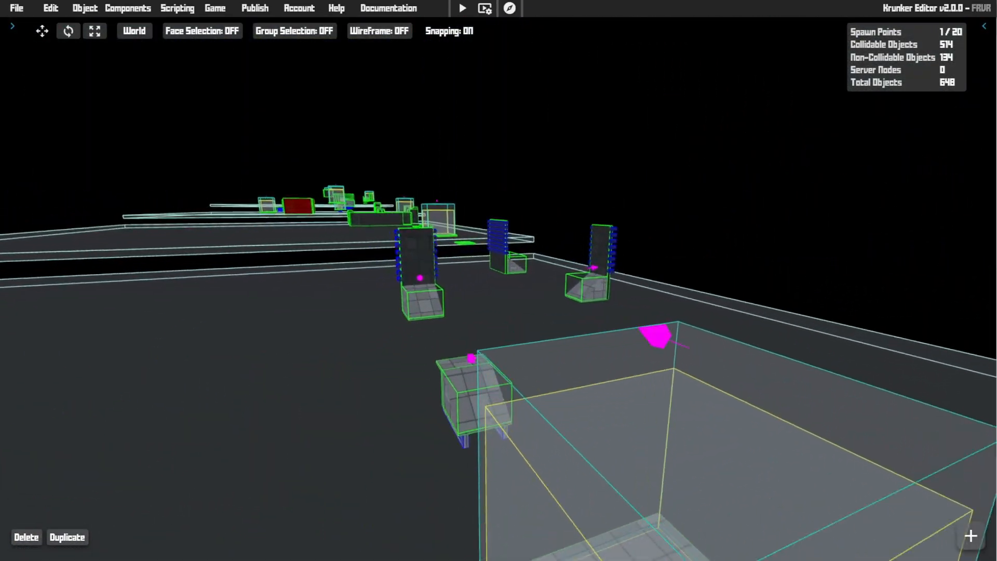
pyautogui.press('w')
pyautogui.press('d')
pyautogui.moveTo(498, 280); pyautogui.dragTo(224, 281, button='right')
pyautogui.moveTo(499, 281); pyautogui.dragTo(590, 285, button='right')
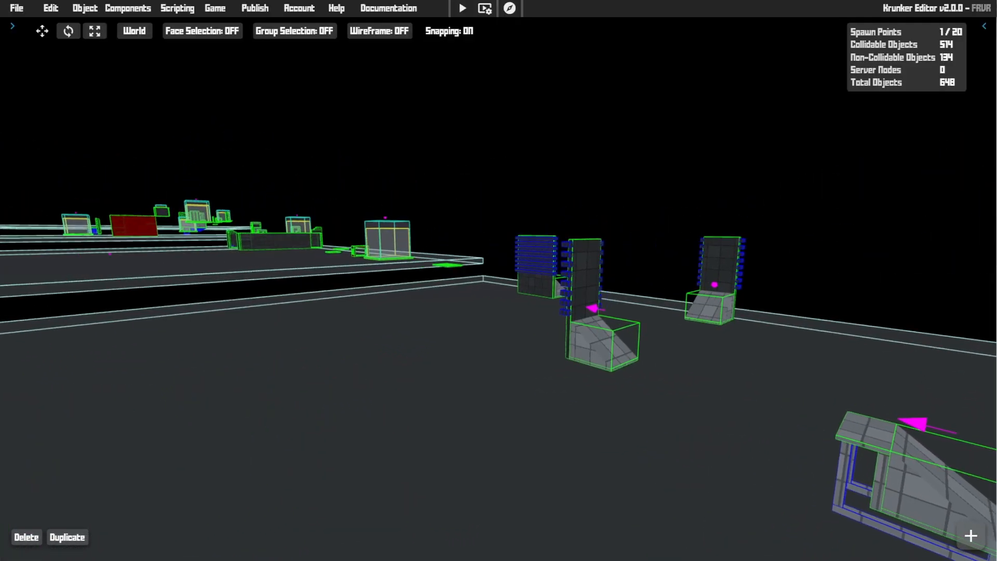
# - Examine the ramp blocks, their tall dark walls and the rows of small blue-outlined objects along the wall edges
pyautogui.press('w')
pyautogui.press('d')
pyautogui.moveTo(499, 280); pyautogui.dragTo(436, 280, button='right')
pyautogui.press('d')
pyautogui.moveTo(499, 280)
pyautogui.mouseDown(button='right')
pyautogui.moveTo(456, 289)
pyautogui.moveTo(488, 281)
pyautogui.mouseUp(button='right')
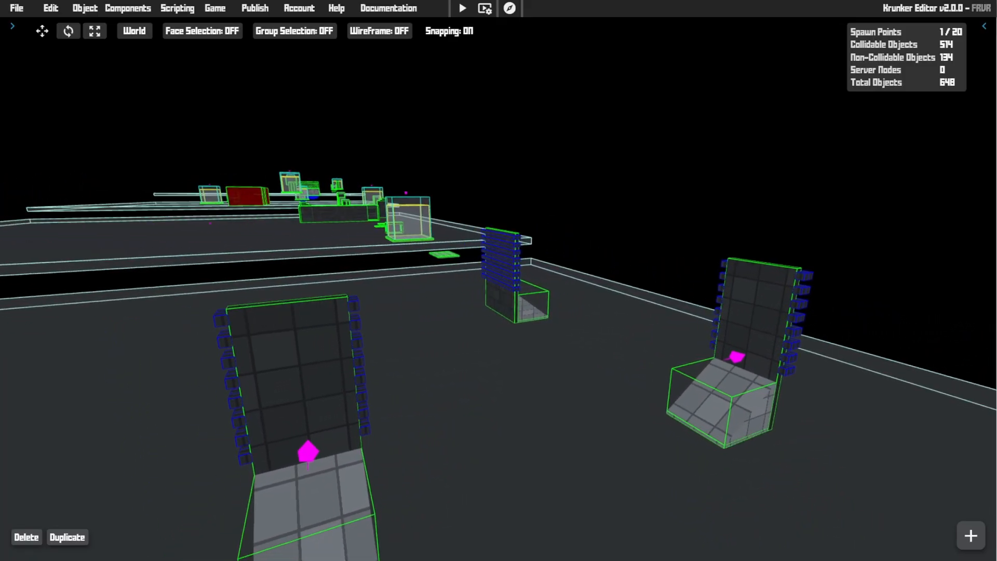
pyautogui.moveTo(498, 280); pyautogui.dragTo(312, 228, button='right')
pyautogui.press('w')
pyautogui.moveTo(499, 280); pyautogui.dragTo(618, 291, button='right')
pyautogui.press('d')
pyautogui.press('s')
pyautogui.press('w')
pyautogui.press('a')
pyautogui.press('d')
pyautogui.moveTo(499, 280); pyautogui.dragTo(384, 283, button='right')
pyautogui.press('w')
pyautogui.press('w')
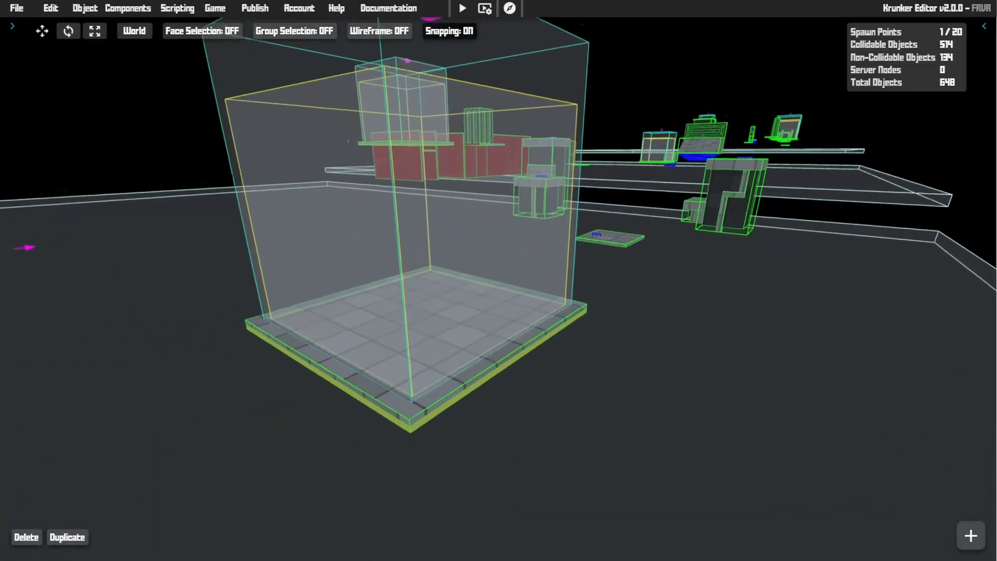
# - Select the large tiled platform and examine its stacked zones and the obstacles beyond it
pyautogui.moveTo(615, 332); pyautogui.dragTo(616, 347, button='right')
pyautogui.press('w')
pyautogui.click(541, 341)
pyautogui.moveTo(542, 342); pyautogui.dragTo(548, 392, button='right')
pyautogui.press('w')
pyautogui.press('a')
pyautogui.press('a')
pyautogui.press('space')
pyautogui.press('w')
pyautogui.press('w')
pyautogui.press('d')
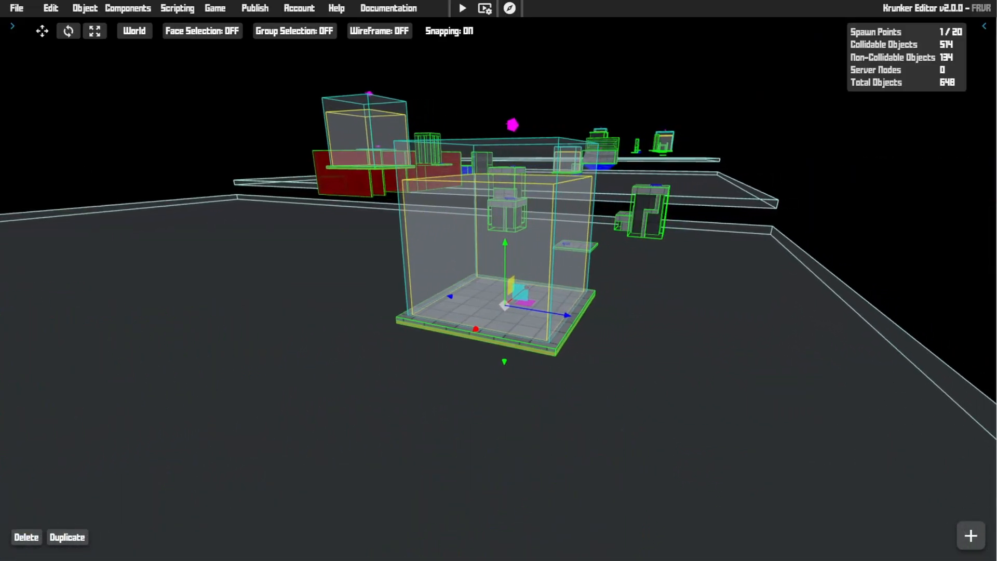
pyautogui.press('w')
pyautogui.press('d')
# - Look over the stepped blocks, the small flat platform and the zone-covered platforms further along the black map
pyautogui.moveTo(548, 393); pyautogui.dragTo(374, 345, button='right')
pyautogui.press('w')
pyautogui.press('w')
pyautogui.press('s')
pyautogui.press('space')
pyautogui.press('w')
pyautogui.press('space')
pyautogui.press('w')
pyautogui.press('s')
pyautogui.press('space')
pyautogui.press('w')
pyautogui.press('s')
pyautogui.press('w')
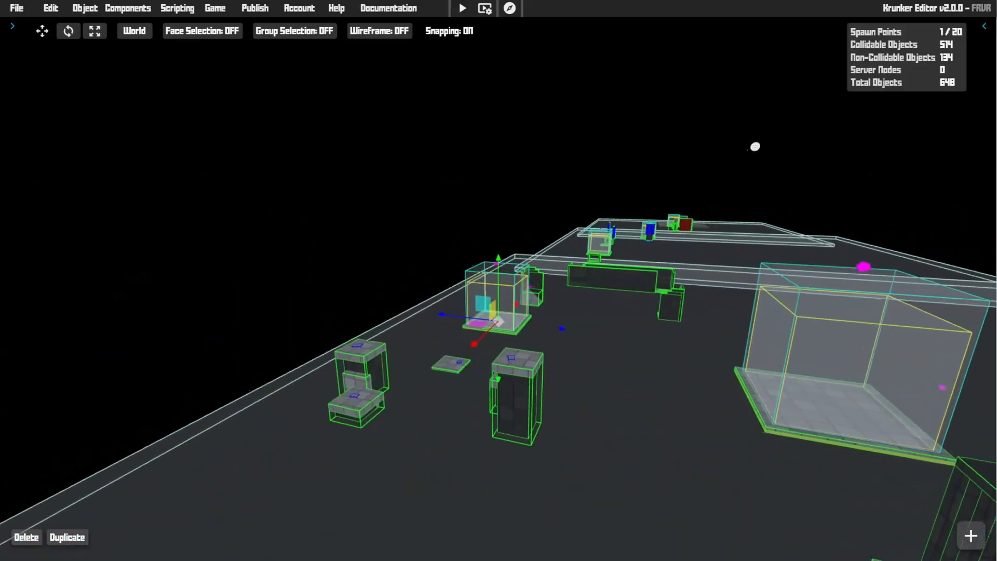
pyautogui.press('w')
pyautogui.moveTo(499, 280); pyautogui.dragTo(250, 286, button='right')
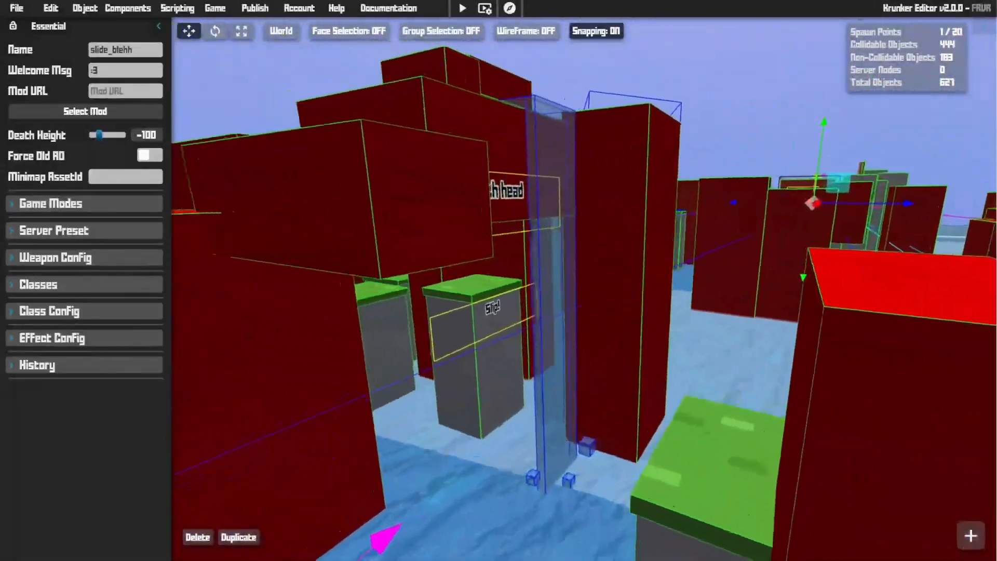
# - Examine the slide_blehh map's red walls, sign texts, grass-topped pillars and the zone over the beige platform
pyautogui.press('w')
pyautogui.moveTo(499, 280); pyautogui.dragTo(649, 330, button='right')
pyautogui.press('s')
pyautogui.press('s')
pyautogui.press('w')
pyautogui.press('s')
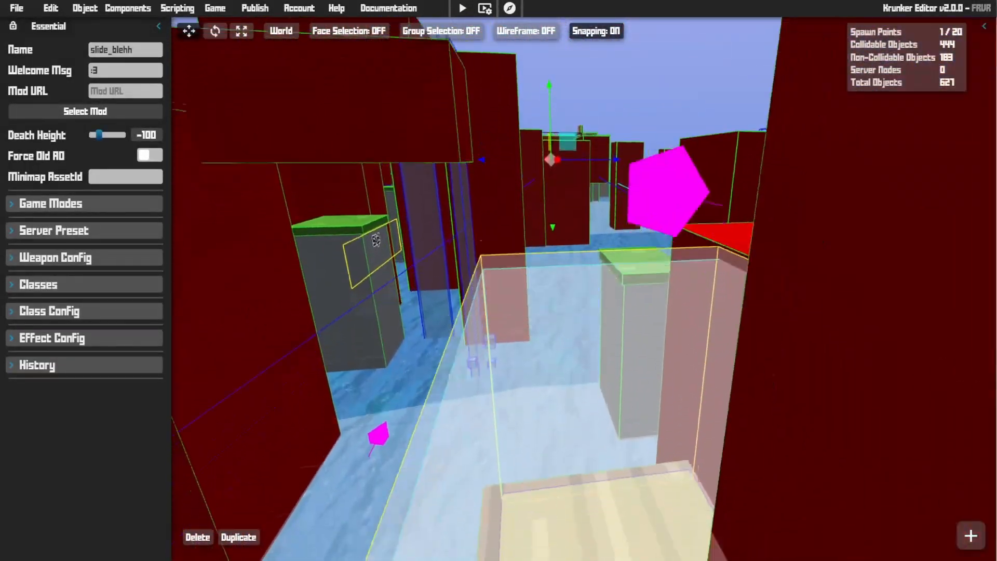
pyautogui.press('w')
pyautogui.moveTo(499, 280); pyautogui.dragTo(351, 276, button='right')
pyautogui.press('w')
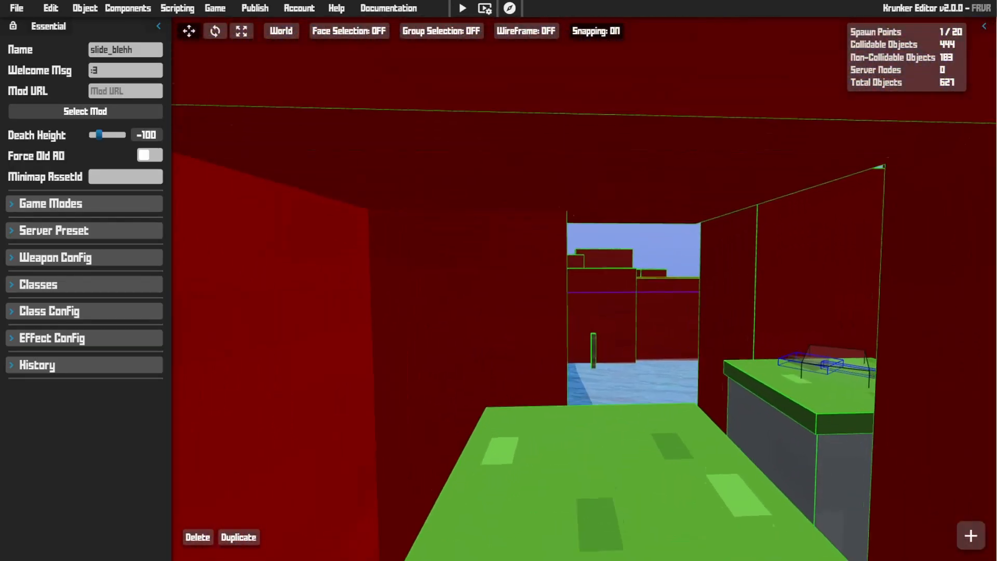
# - Look through the red-walled passage with grass-topped blocks, and view the slide_blehh map's layout from above
pyautogui.press('w')
pyautogui.moveTo(498, 280); pyautogui.dragTo(323, 284, button='right')
pyautogui.press('w')
pyautogui.moveTo(499, 281); pyautogui.dragTo(883, 265, button='right')
pyautogui.press('w')
pyautogui.press('w')
pyautogui.moveTo(499, 280); pyautogui.dragTo(530, 358, button='right')
pyautogui.press('w')
pyautogui.press('space')
pyautogui.moveTo(499, 281); pyautogui.dragTo(363, 245, button='right')
pyautogui.press('d')
pyautogui.press('d')
pyautogui.moveTo(499, 281); pyautogui.dragTo(333, 271, button='right')
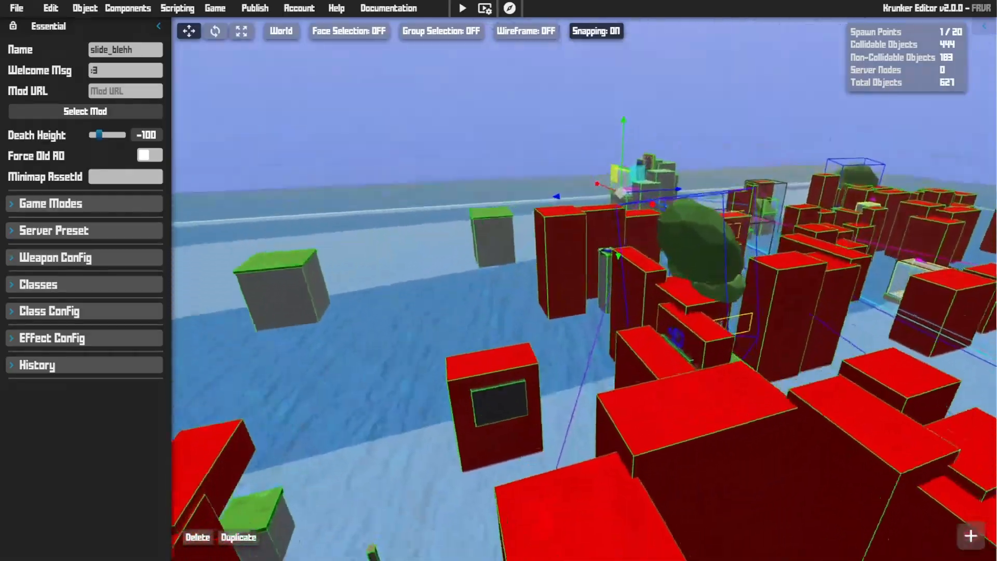
# - Examine the round target model on the red wall and the zone-covered beige platforms between the red blocks
pyautogui.press('w')
pyautogui.press('s')
pyautogui.press('w')
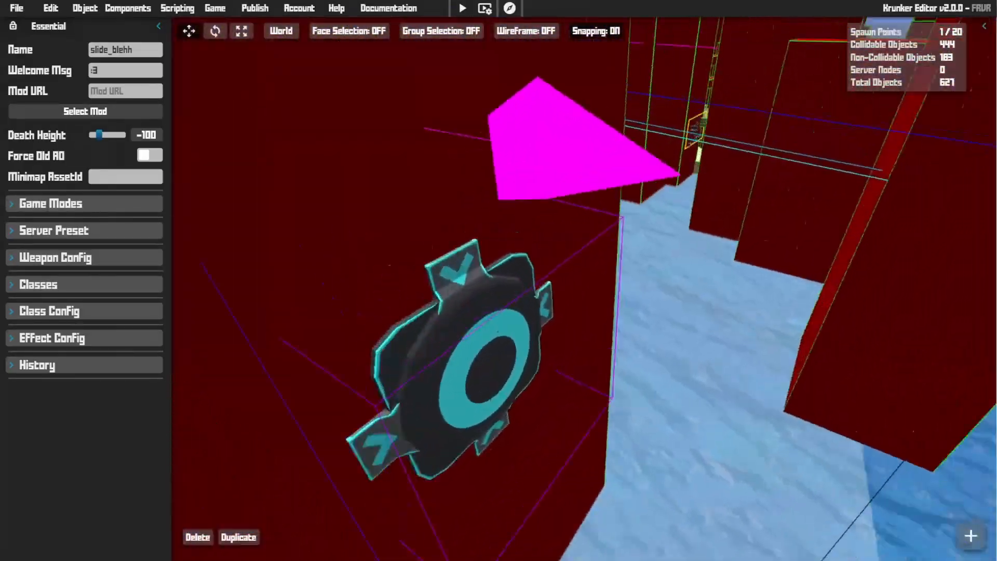
pyautogui.press('w')
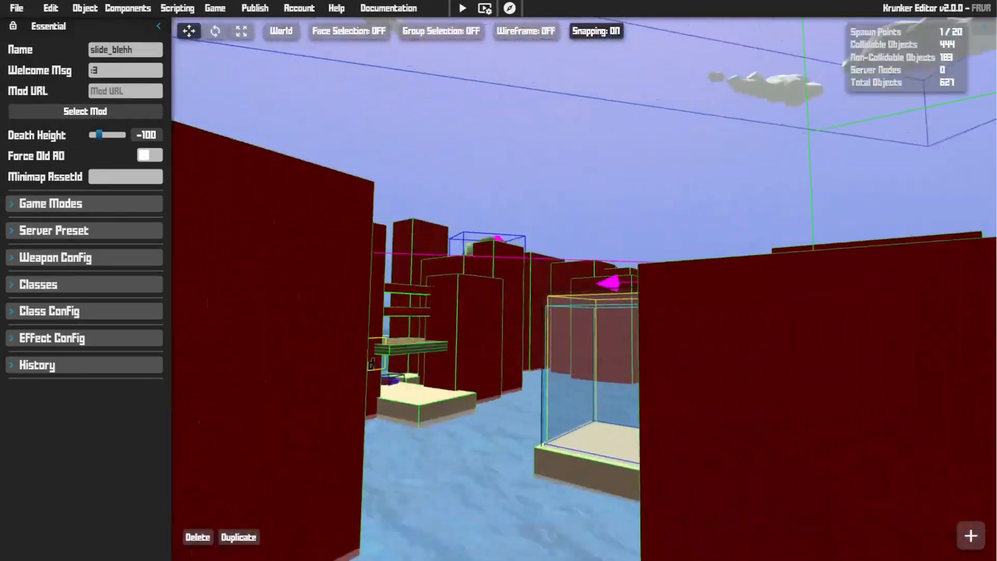
pyautogui.press('w')
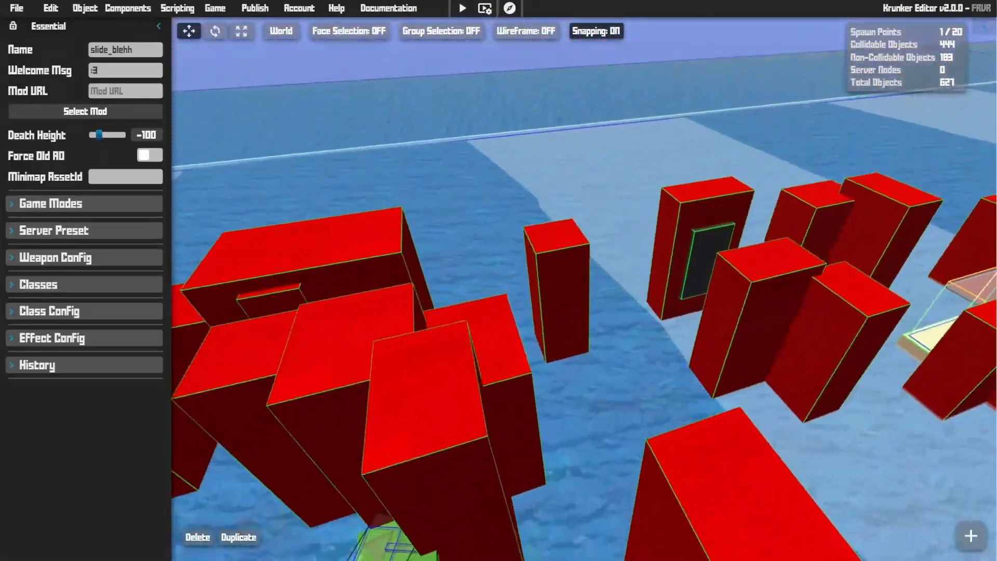
pyautogui.press('w')
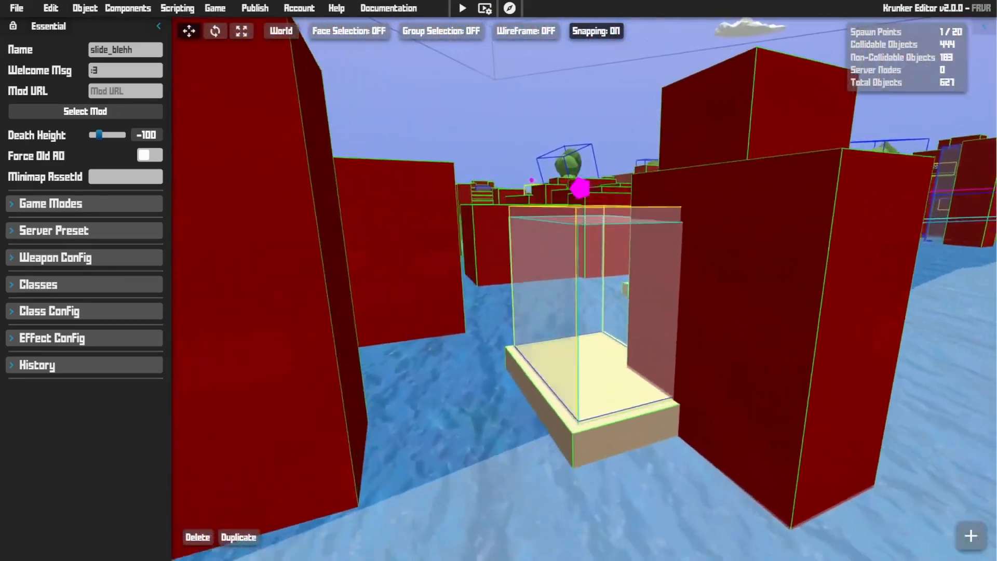
pyautogui.press('w')
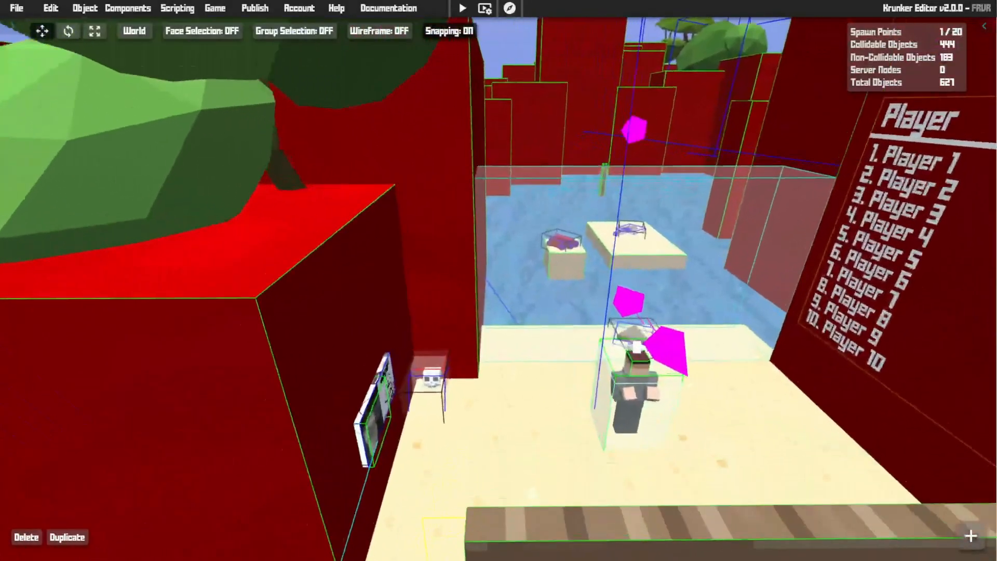
# - Examine the start platform's wall pictures, skull and character models, and view the surrounding trees and clouds
pyautogui.press('w')
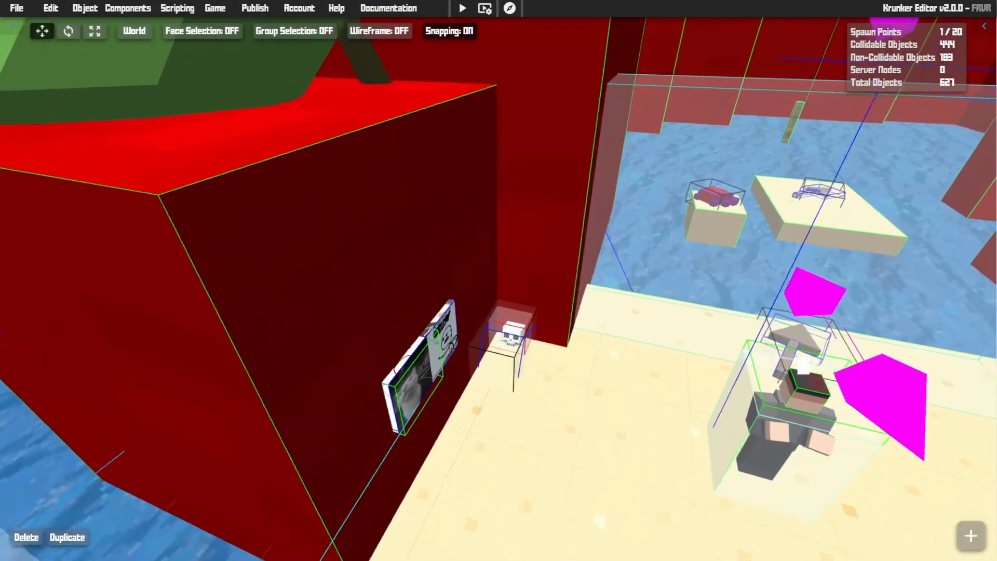
pyautogui.press('d')
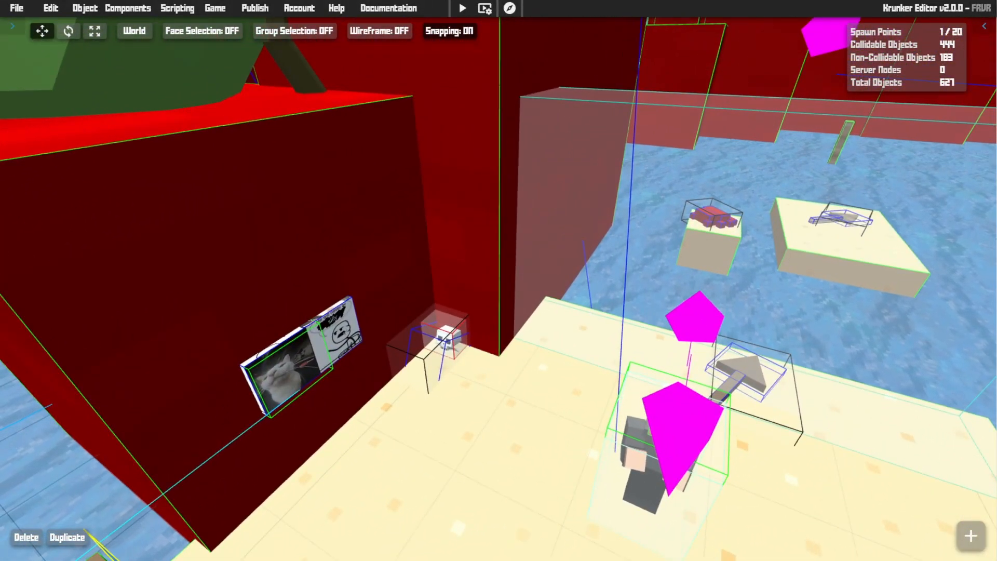
pyautogui.press('w')
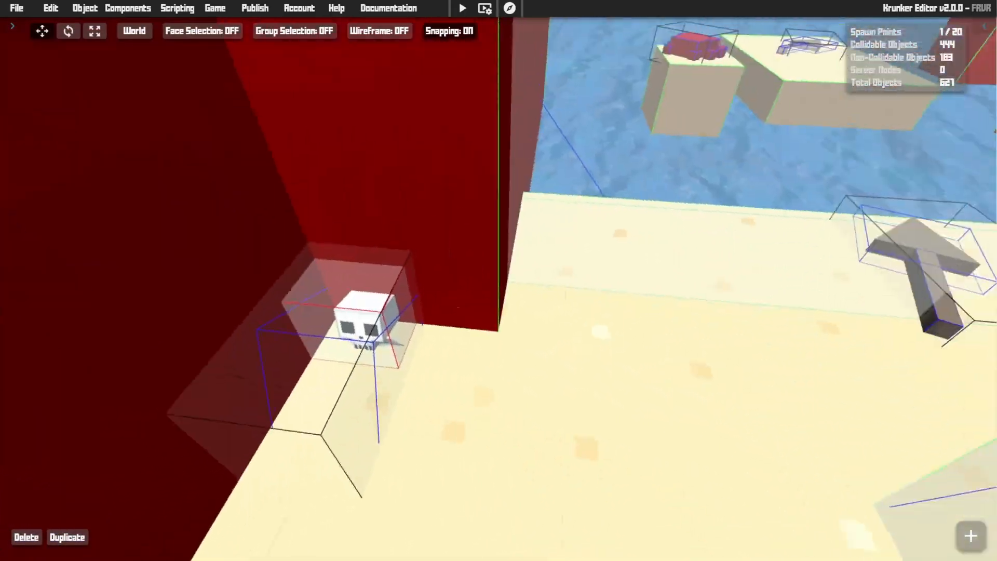
pyautogui.press('s')
pyautogui.press('w')
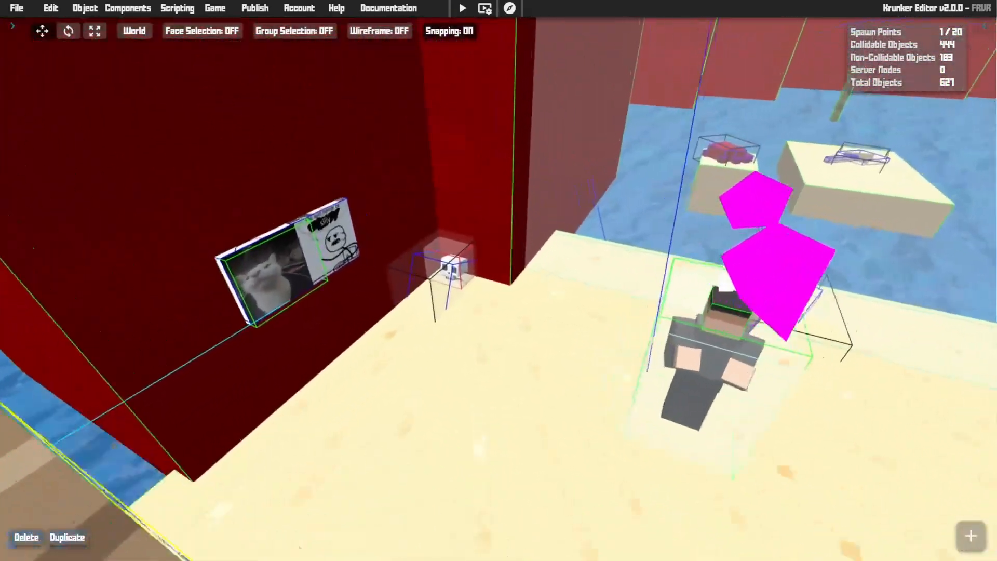
pyautogui.press('s')
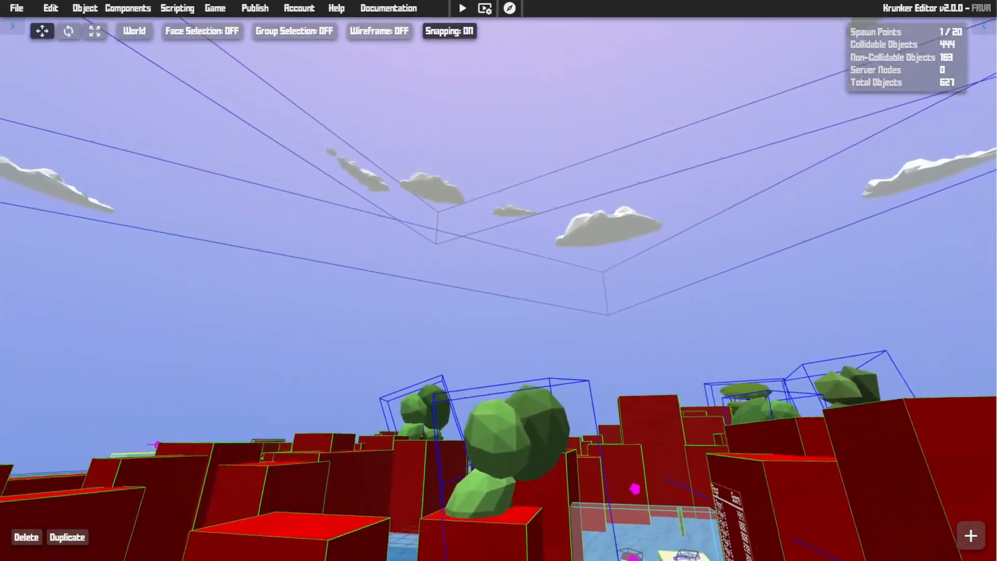
pyautogui.press('s')
pyautogui.press('w')
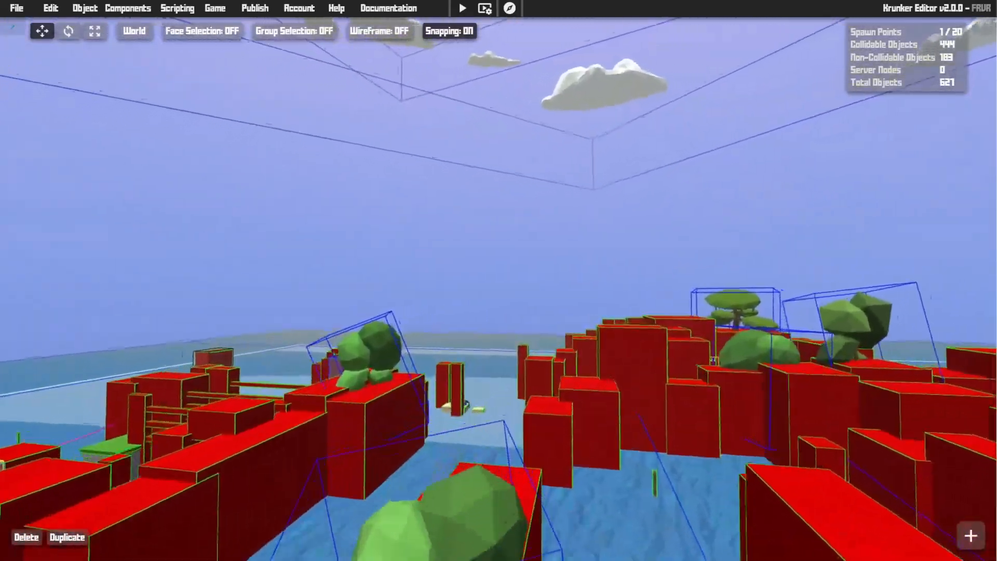
pyautogui.press('s')
pyautogui.moveTo(327, 154); pyautogui.dragTo(360, 179, button='right')
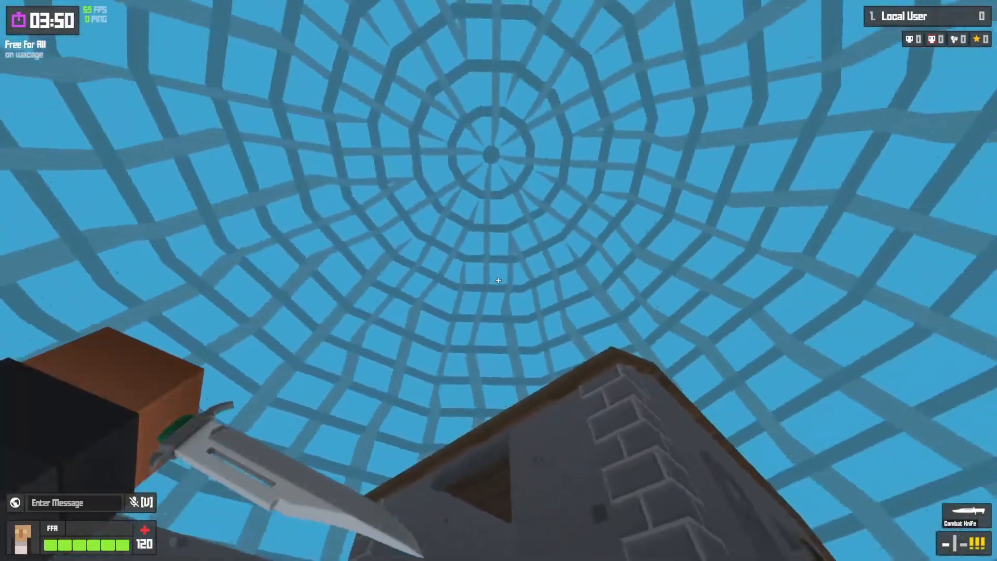
# - Walk through the wacage map in play mode, viewing its cage dome, fenced garden, MooMoo.io building and stairs
pyautogui.press('w')
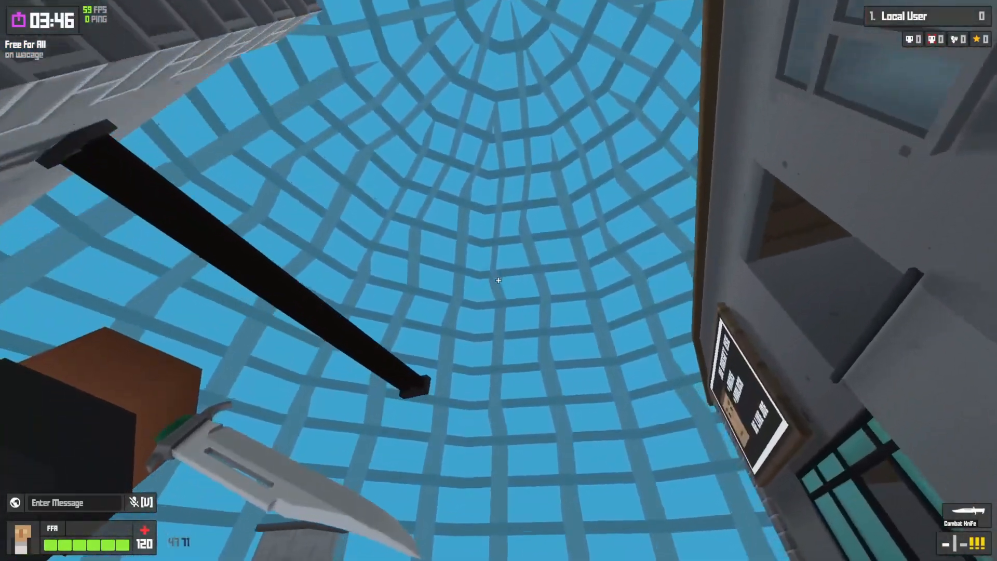
pyautogui.press('w')
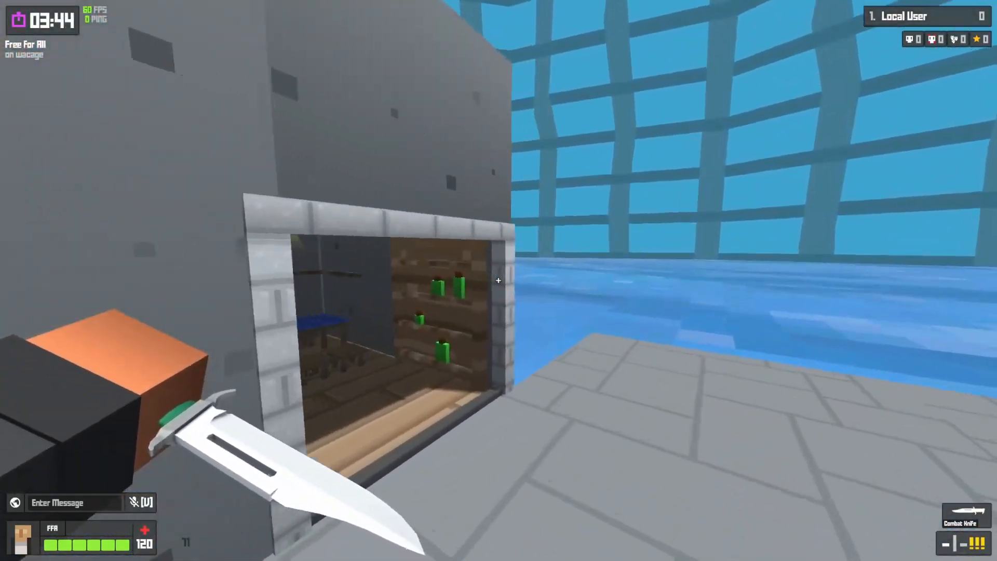
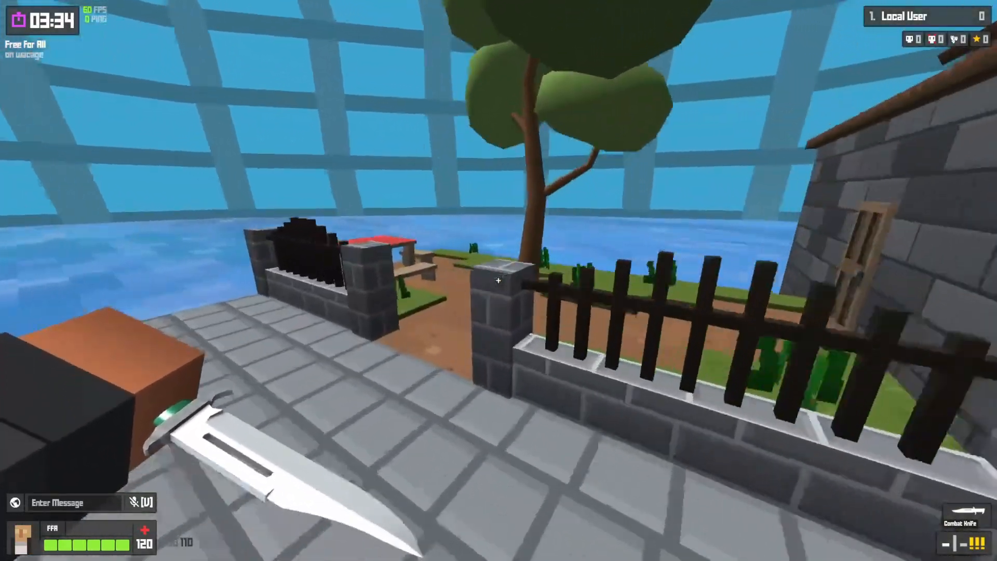
pyautogui.press('w')
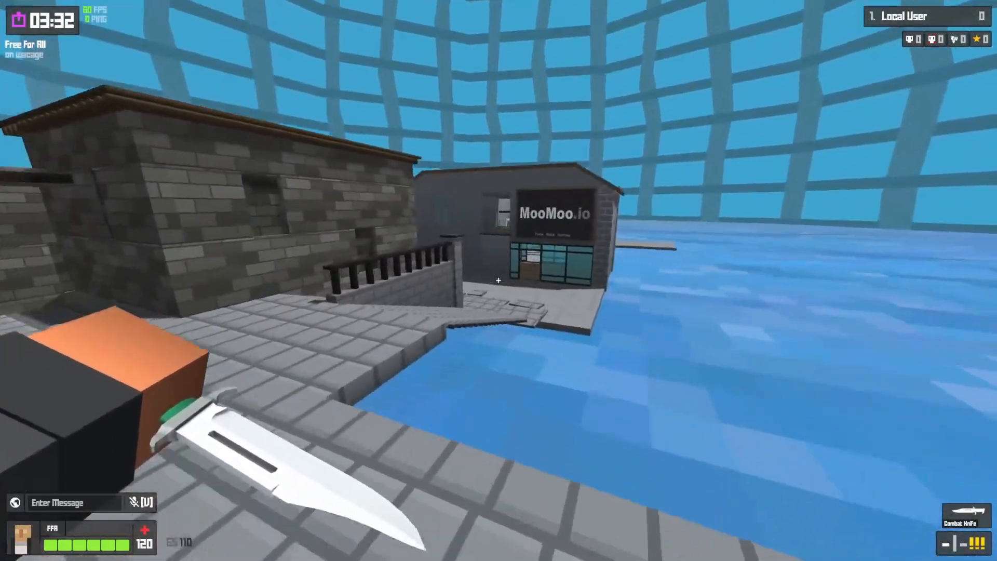
pyautogui.press('w')
pyautogui.press('w')
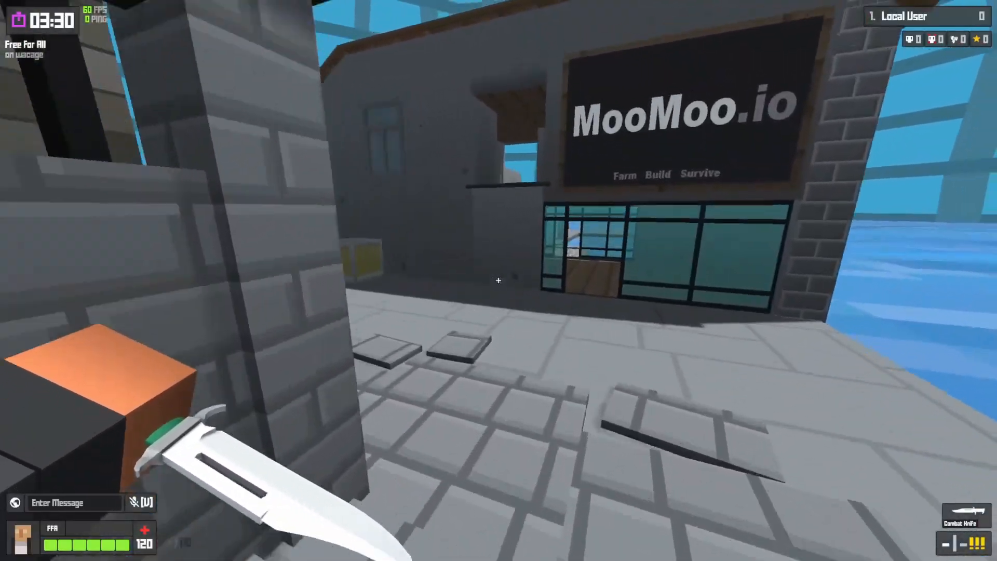
pyautogui.press('space')
pyautogui.press('w')
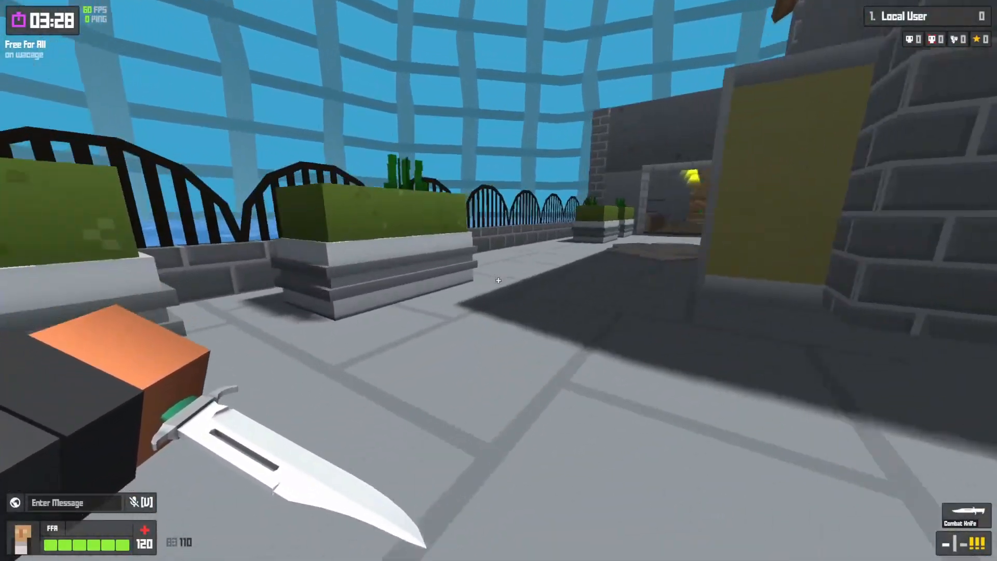
pyautogui.press('w')
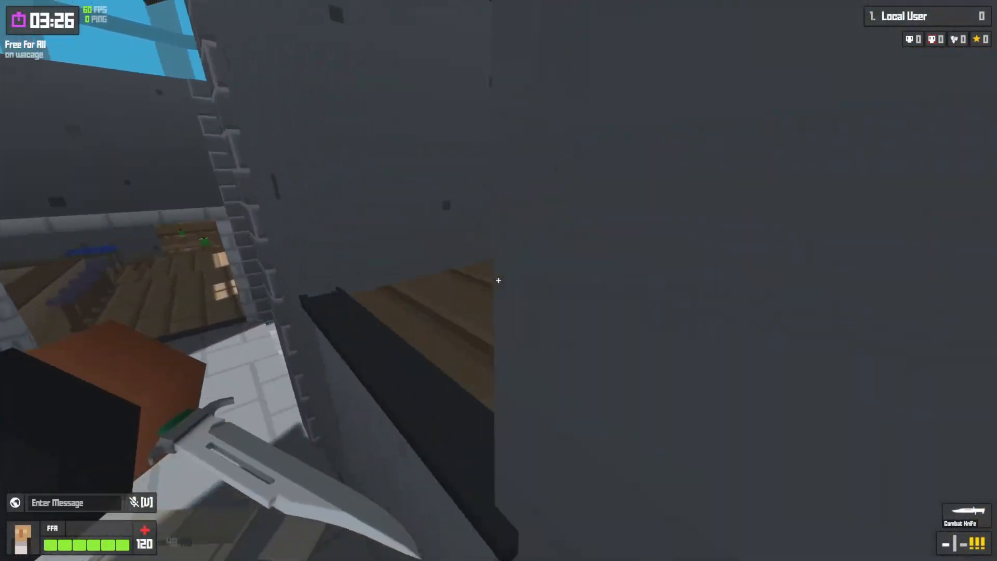
pyautogui.press('w')
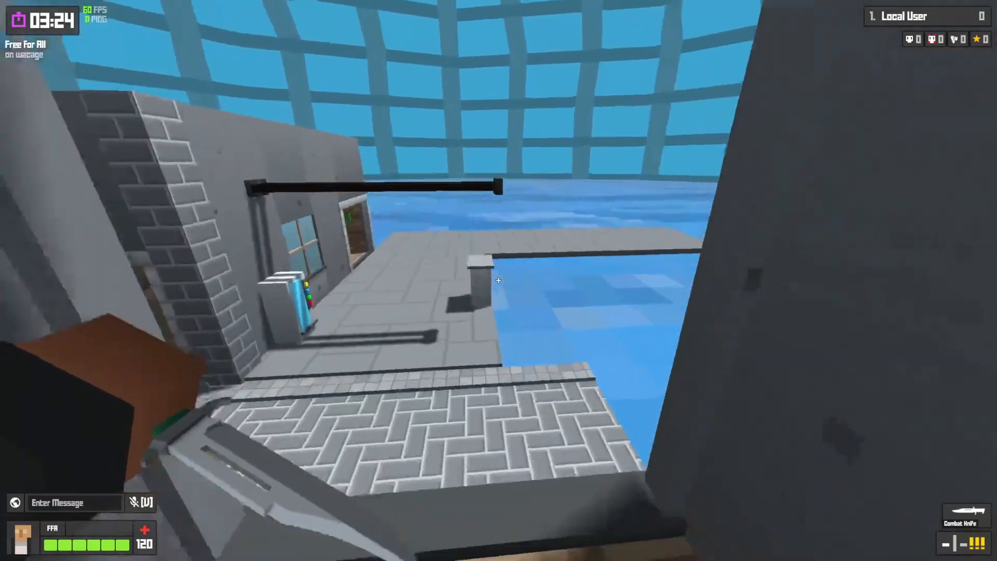
pyautogui.press('w')
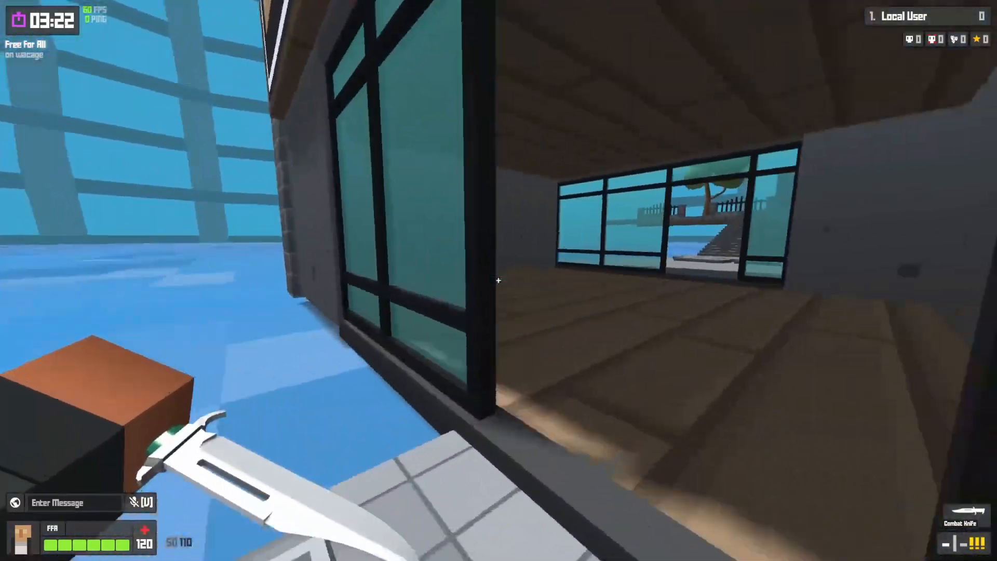
pyautogui.press('w')
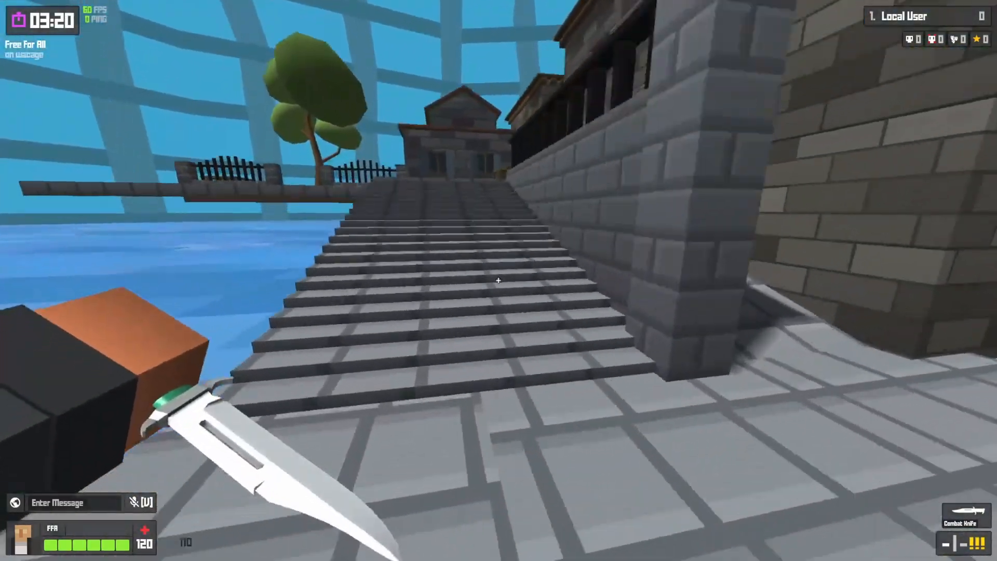
# - View the wacage map's long stone stairway in play mode and its spherical cage from outside in the editor
pyautogui.press('w')
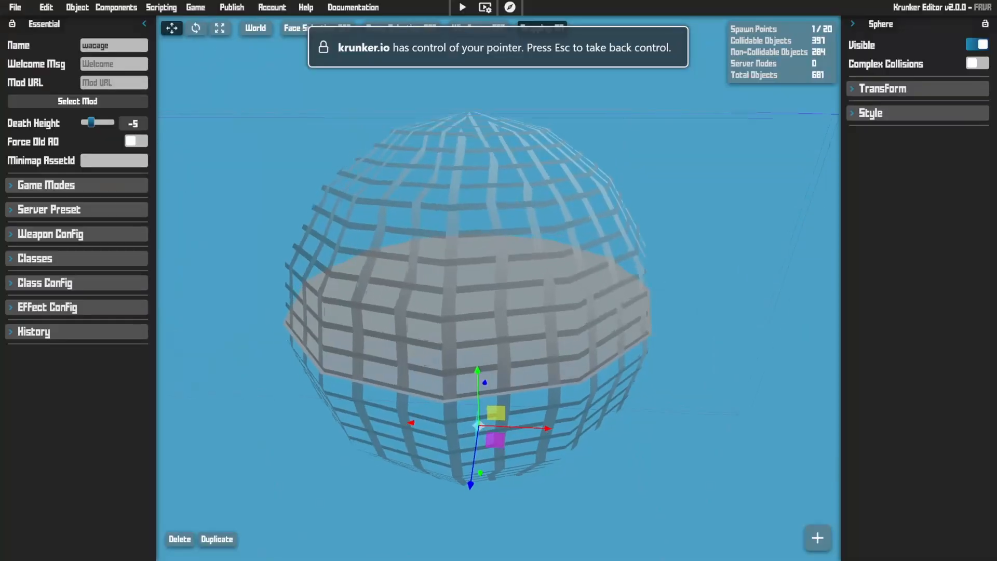
pyautogui.press('w')
pyautogui.moveTo(478, 379)
pyautogui.mouseDown()
pyautogui.moveTo(478, 460)
pyautogui.moveTo(478, 360)
pyautogui.mouseUp()
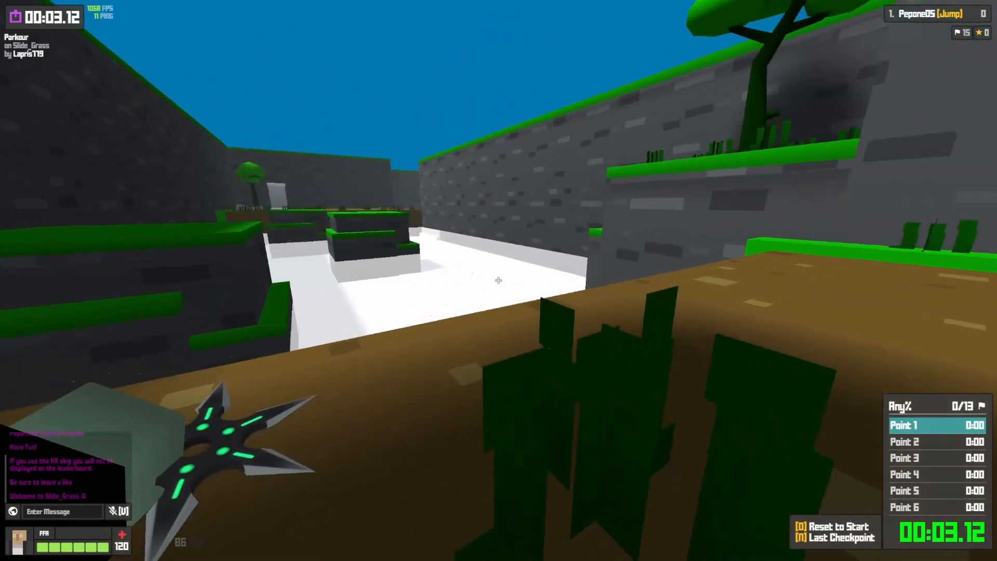
# - Play the Slide_Grass parkour map from the start across the grass-topped stone blocks to the first checkpoint
pyautogui.press('w')
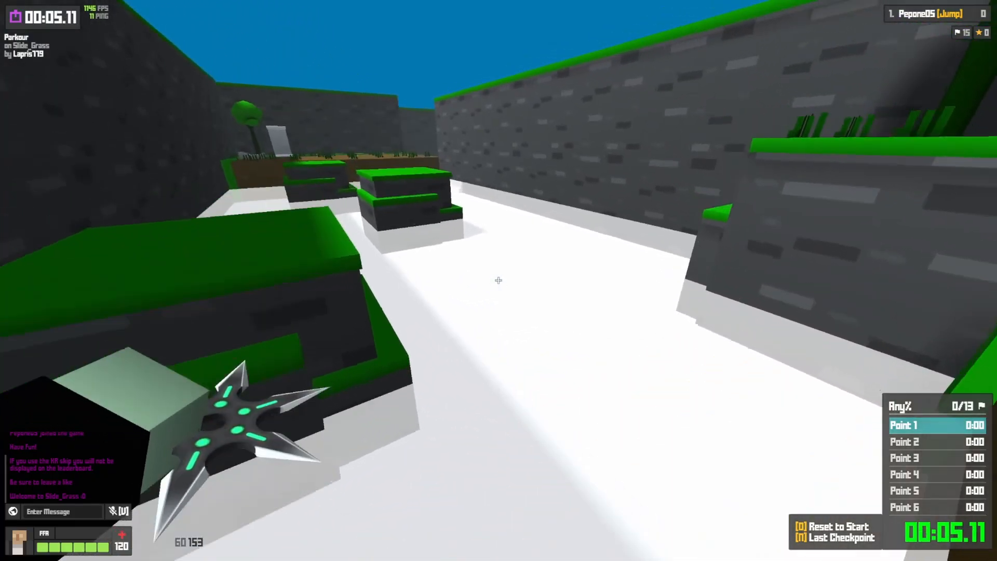
pyautogui.press('w')
pyautogui.press('space')
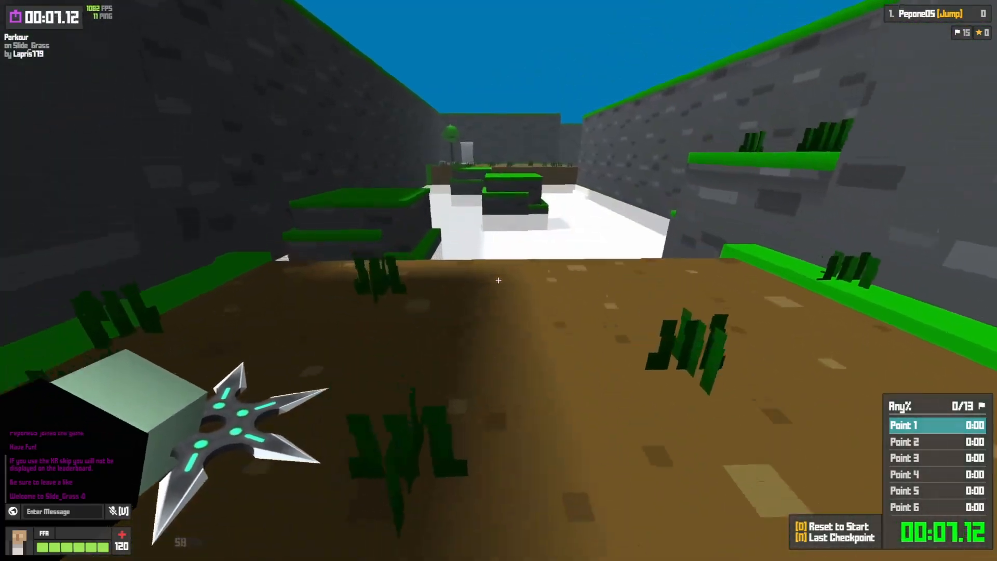
pyautogui.press('w')
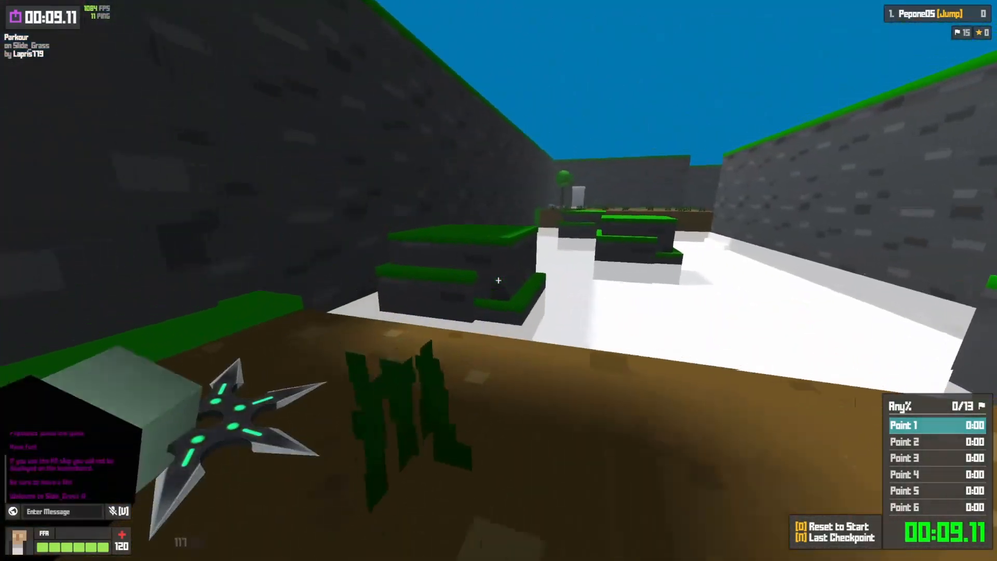
pyautogui.press('w')
pyautogui.press('space')
pyautogui.press('space')
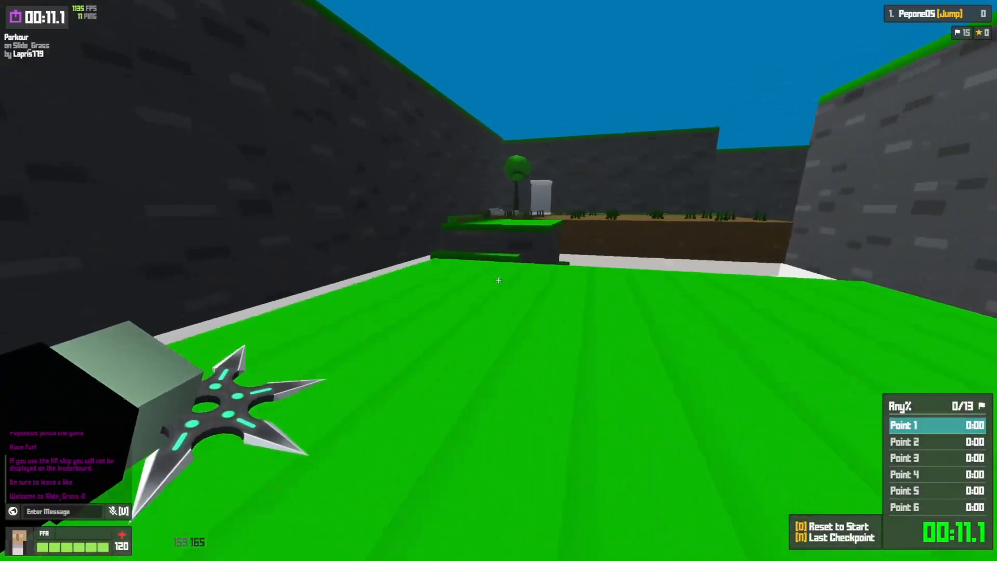
pyautogui.press('space')
pyautogui.press('w')
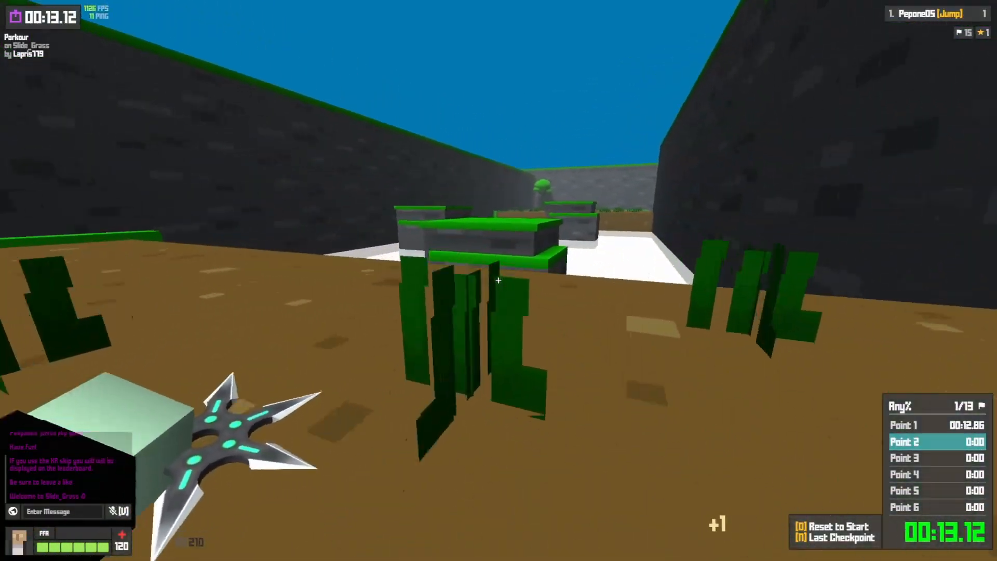
# - Continue the Slide_Grass run around the stone wall corner to the second checkpoint
pyautogui.press('w')
pyautogui.press('space')
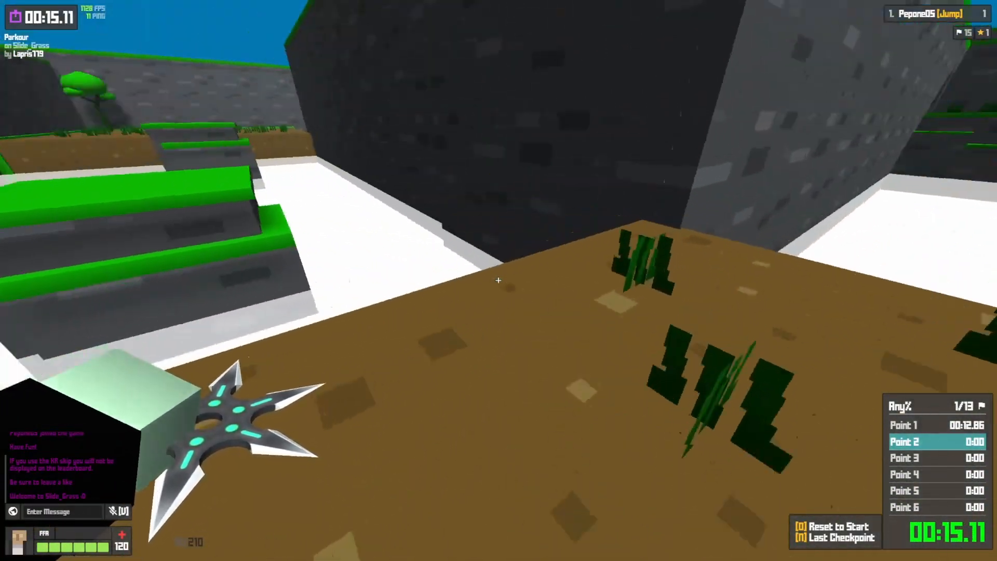
pyautogui.press('w')
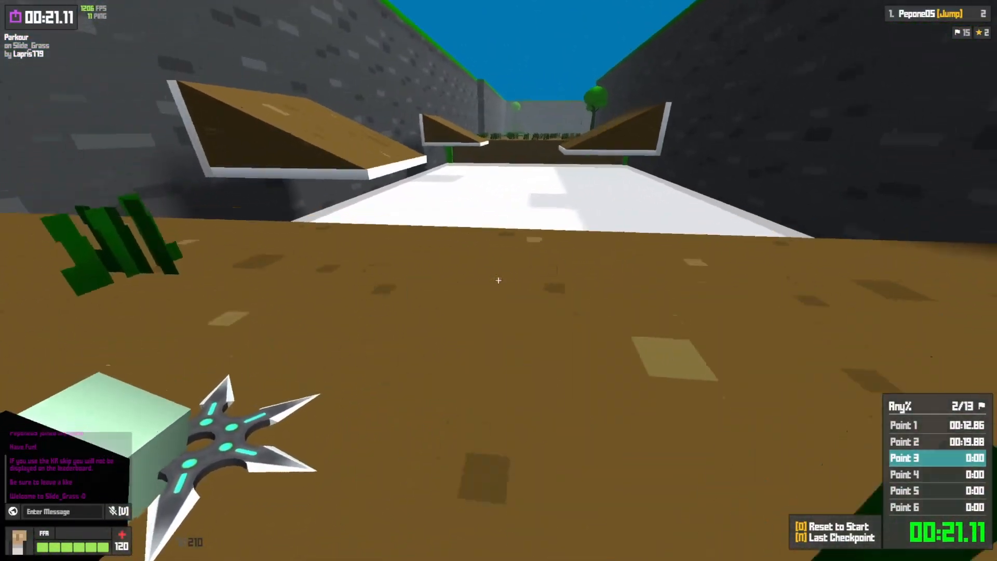
# - Try the slide section with tilted dirt ramps along the walls, heading for the third Slide_Grass checkpoint
pyautogui.press('w')
pyautogui.press('w')
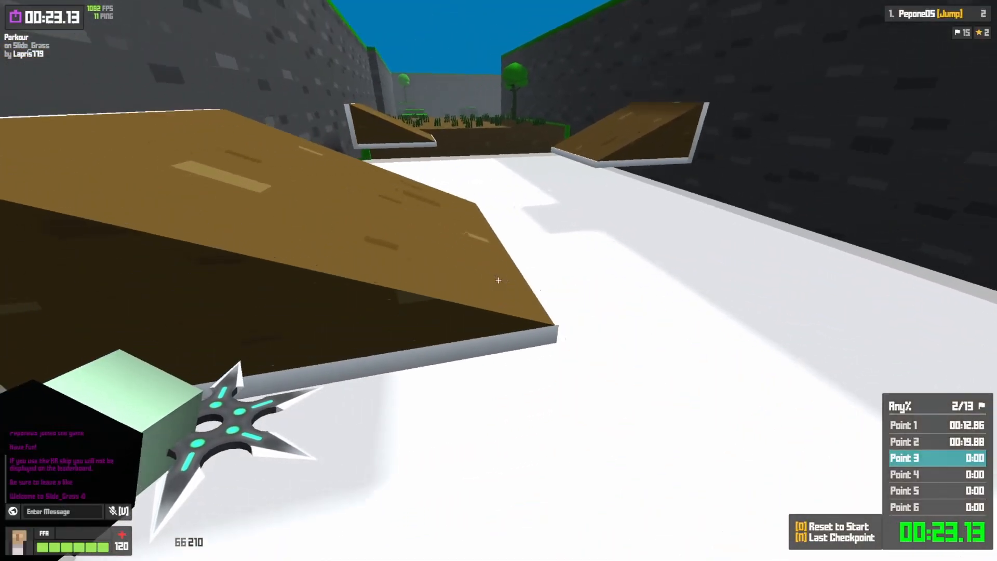
pyautogui.press('w')
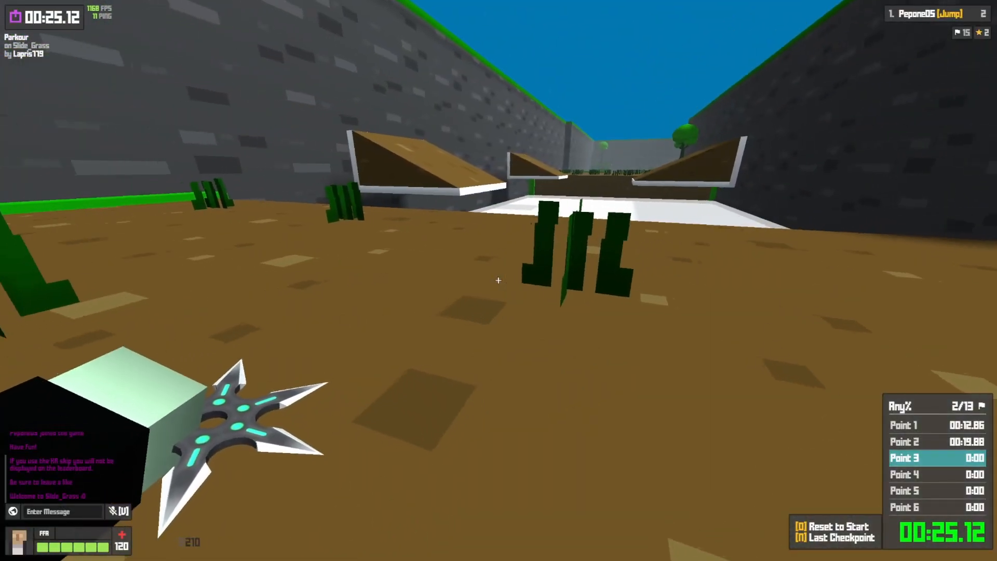
pyautogui.press('w')
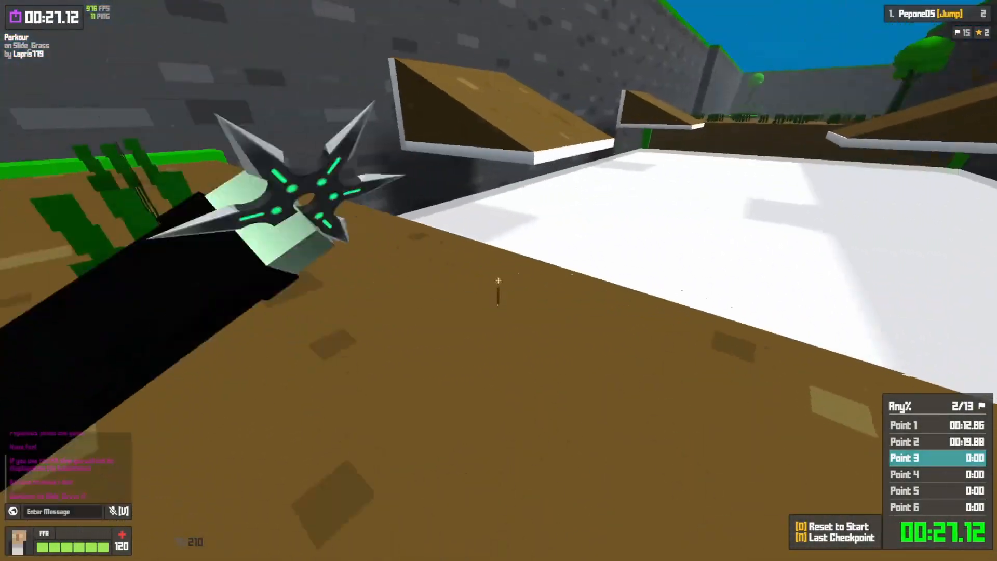
pyautogui.press('w')
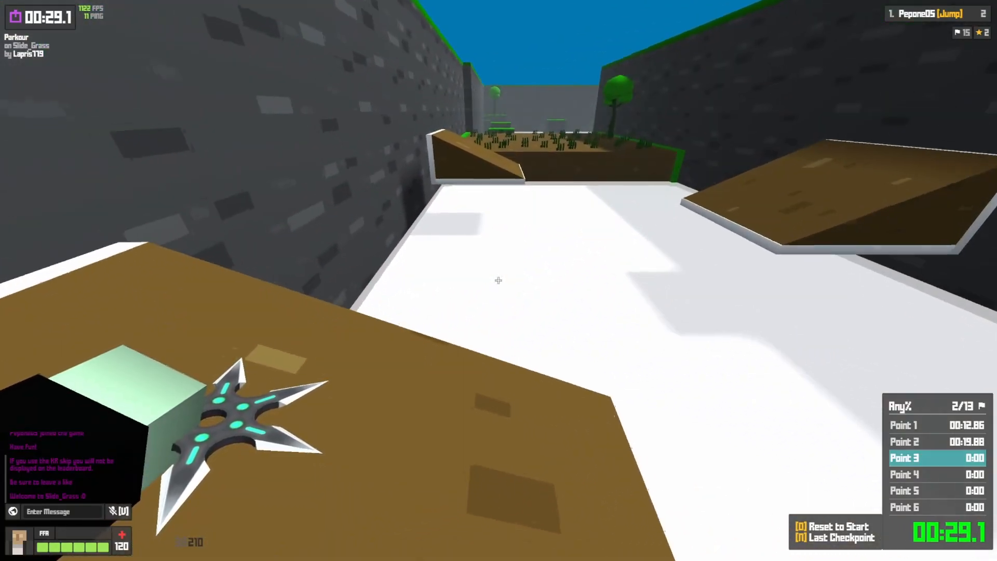
pyautogui.press('w')
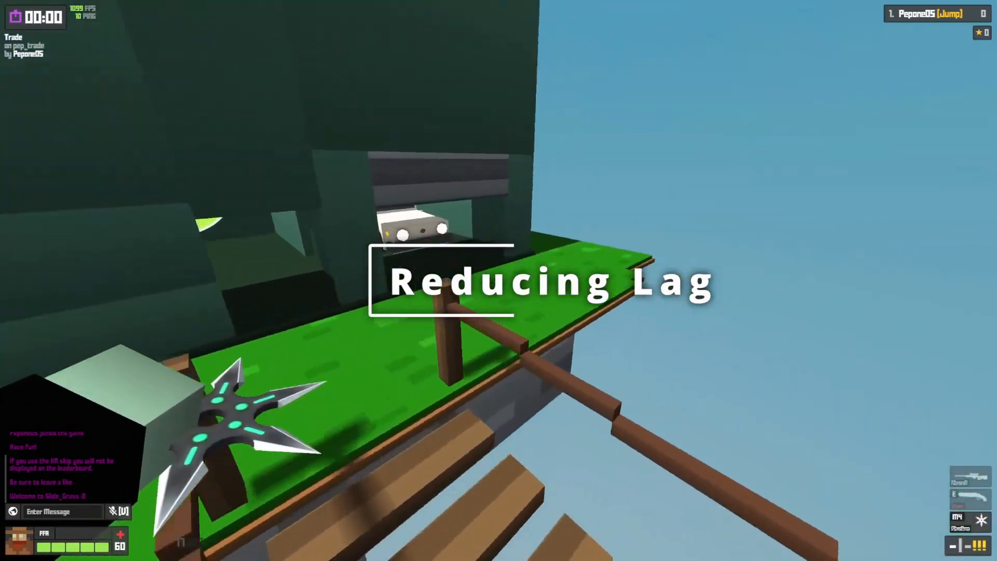
# - View the pep_trade map's plank bridges and the green building with the parked car from several sides
pyautogui.press('w')
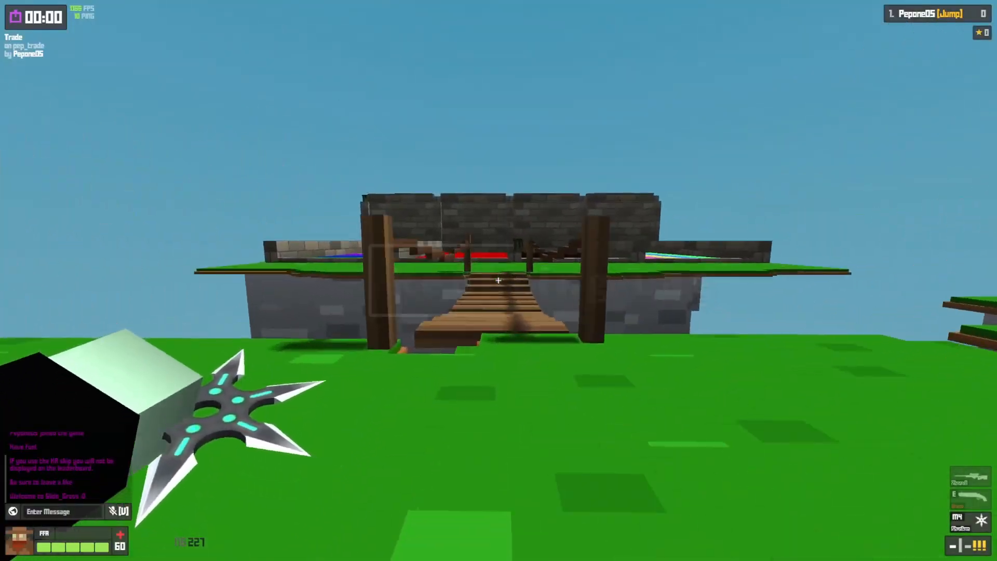
pyautogui.press('w')
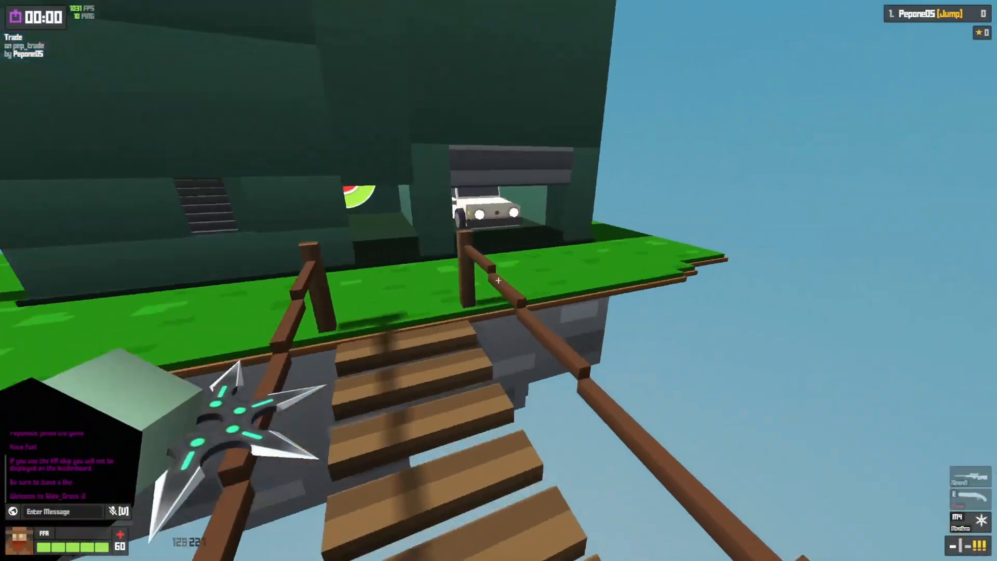
pyautogui.press('w')
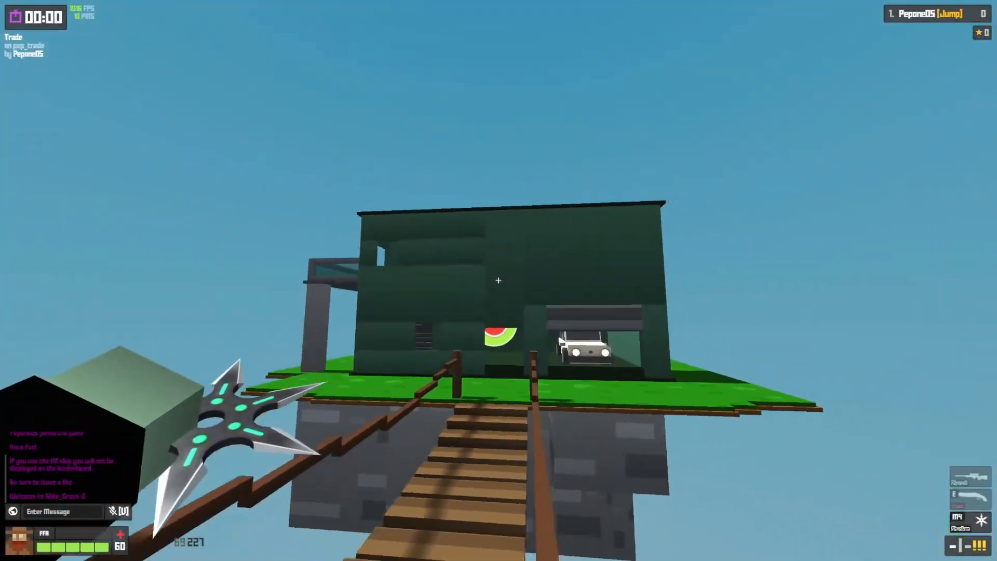
pyautogui.press('w')
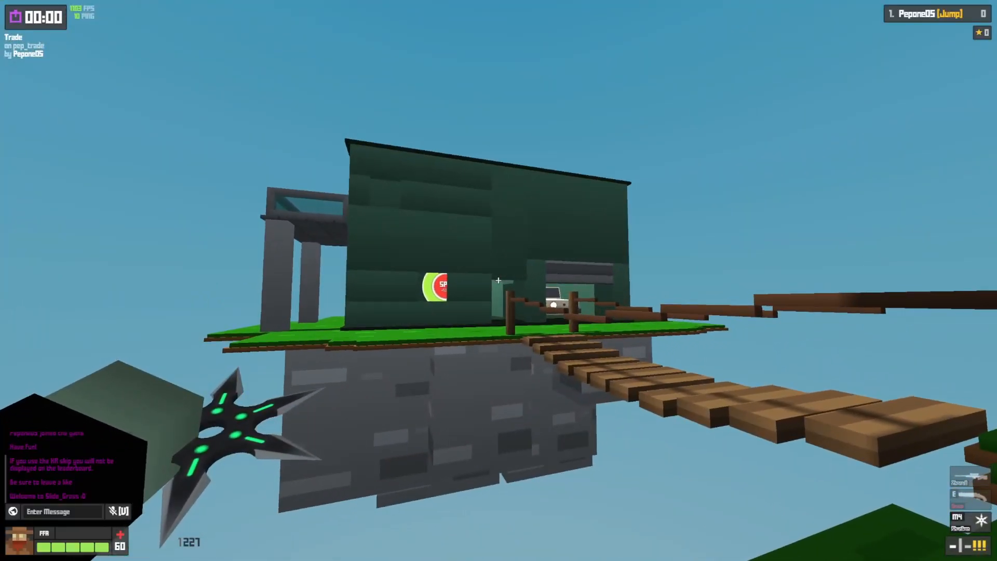
pyautogui.press('w')
pyautogui.press('w')
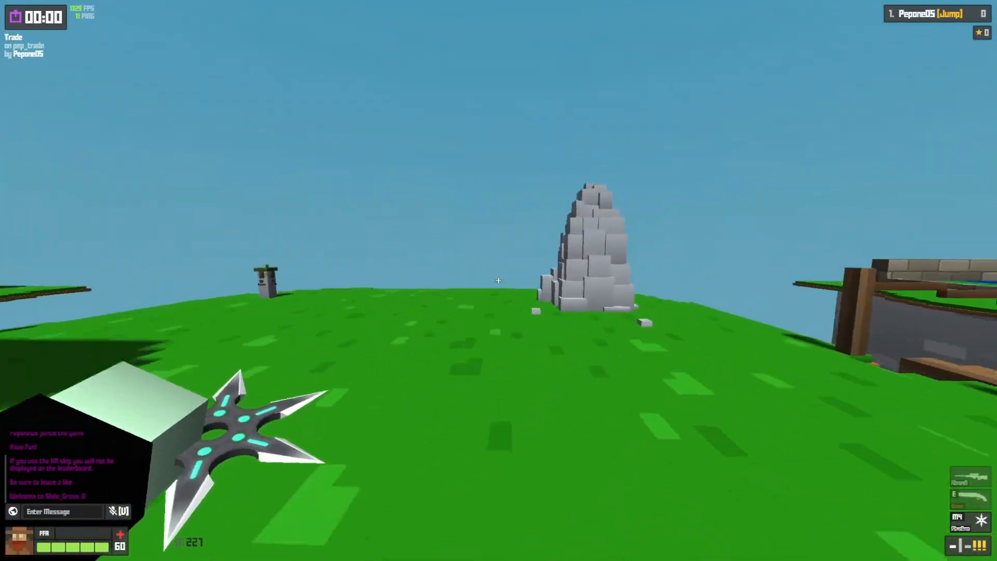
# - Cross the plank bridge and examine the coloured floor areas enclosed by brick walls on the neighbouring island
pyautogui.press('w')
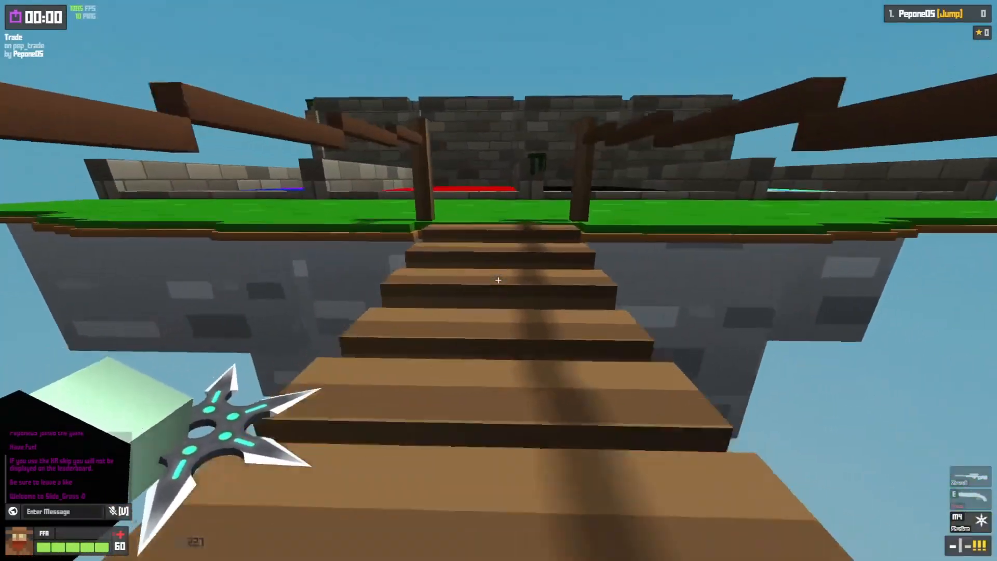
pyautogui.press('w')
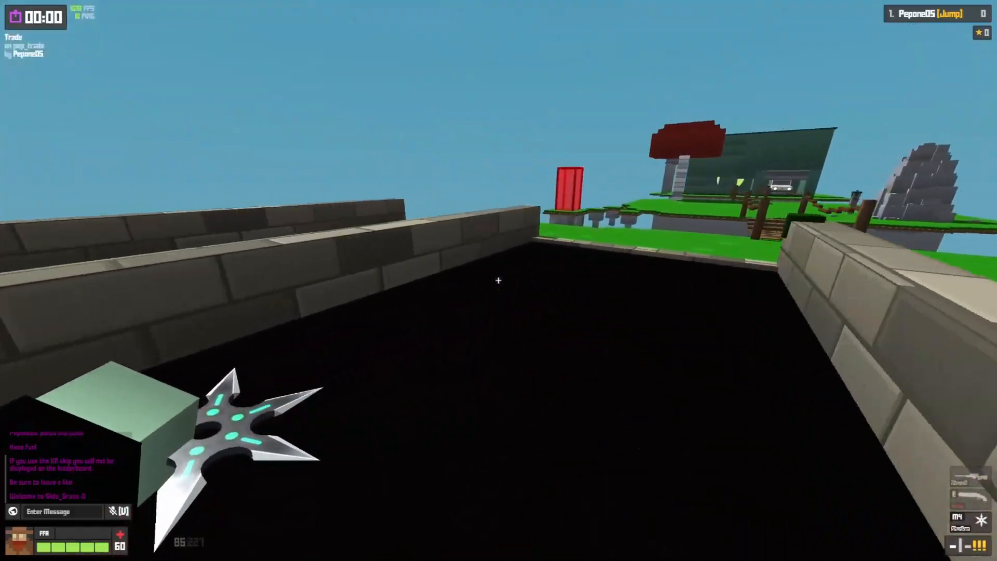
pyautogui.press('w')
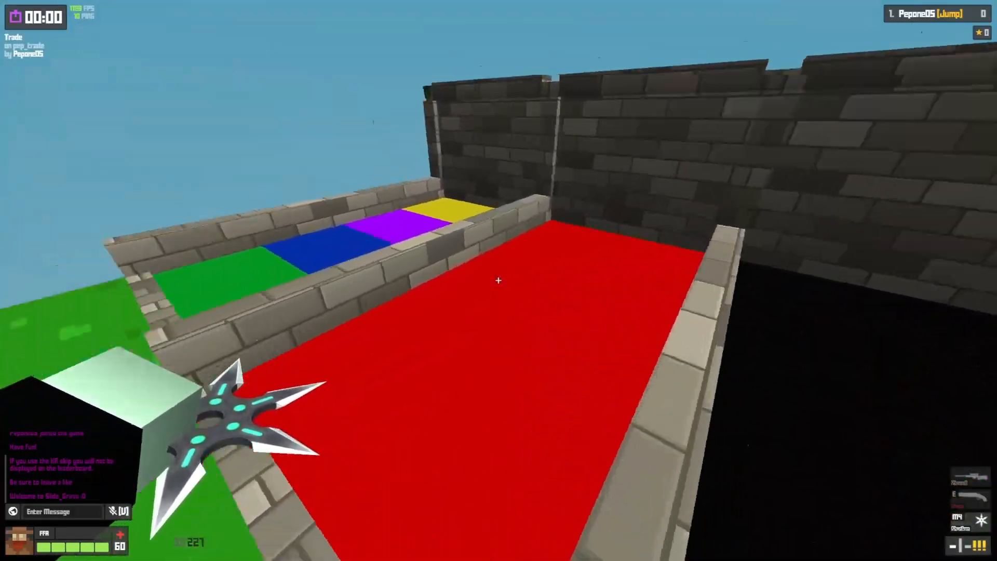
pyautogui.press('w')
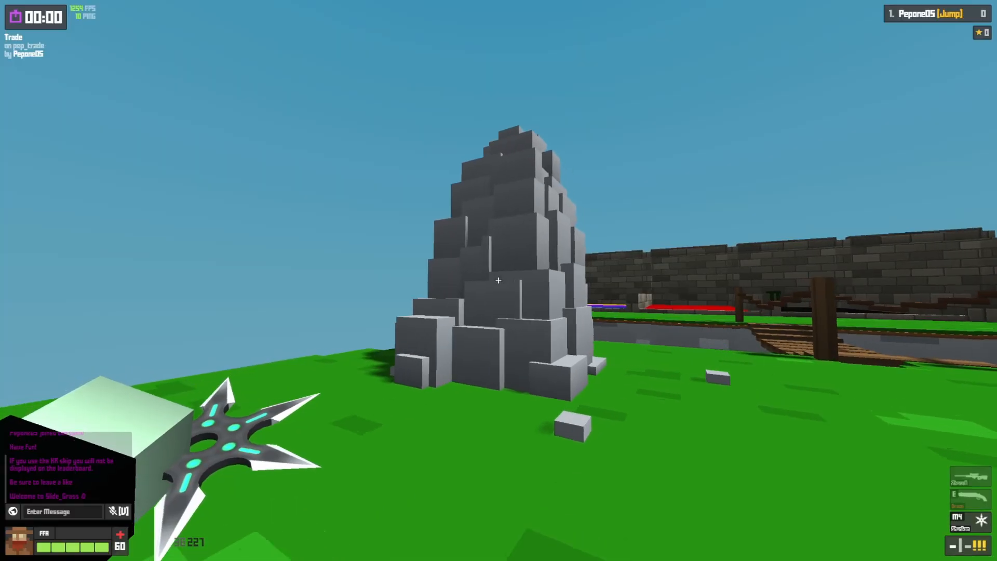
# - Examine the main island's grey rock pile, 100 Points pillar, stepped grass edges and bridge posts
pyautogui.press('w')
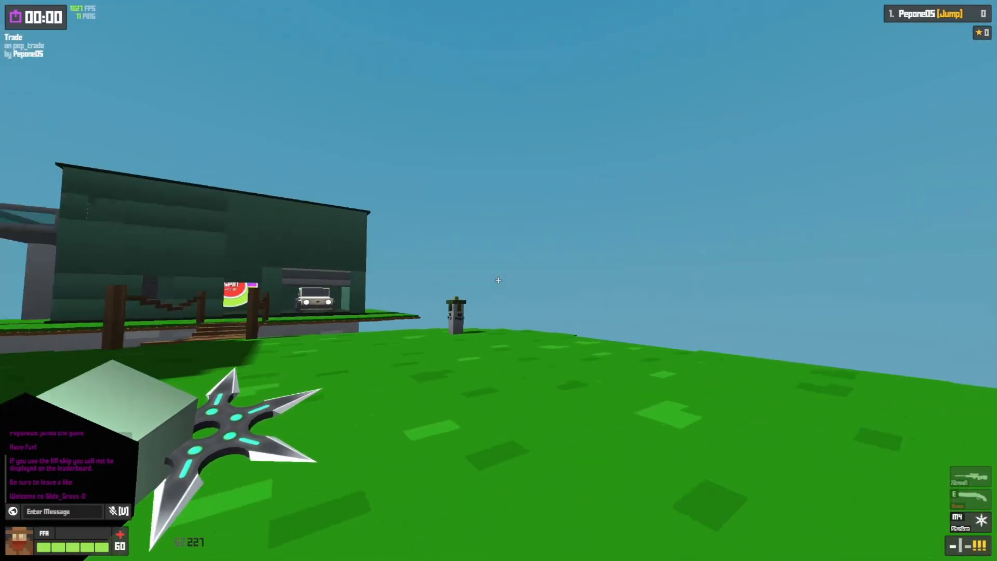
pyautogui.press('w')
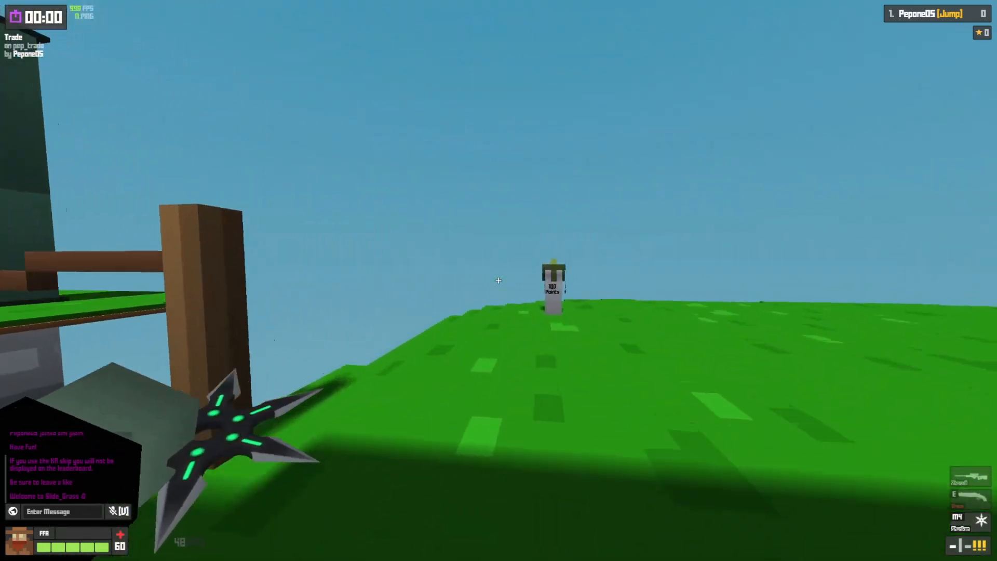
pyautogui.press('w')
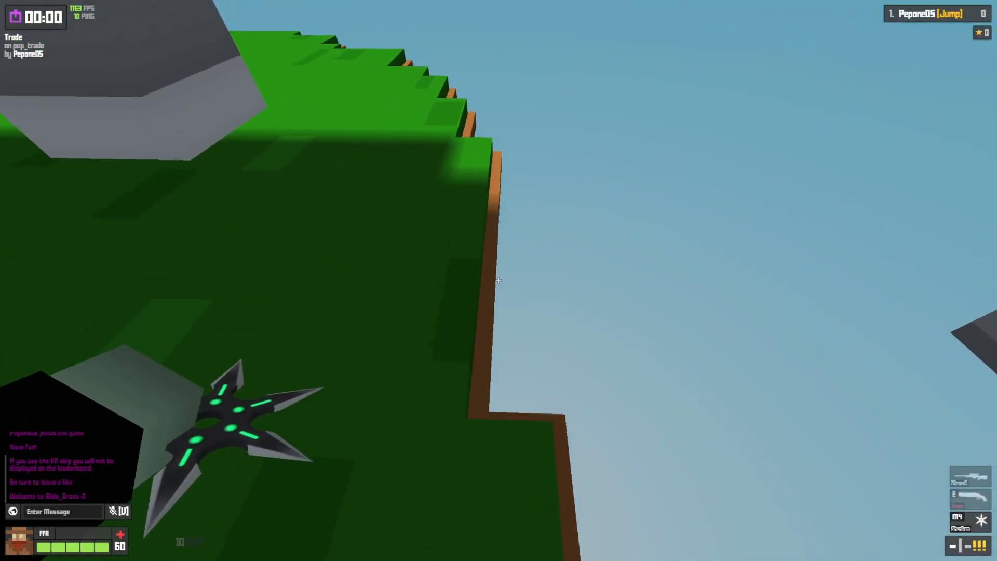
pyautogui.press('w')
pyautogui.press('w')
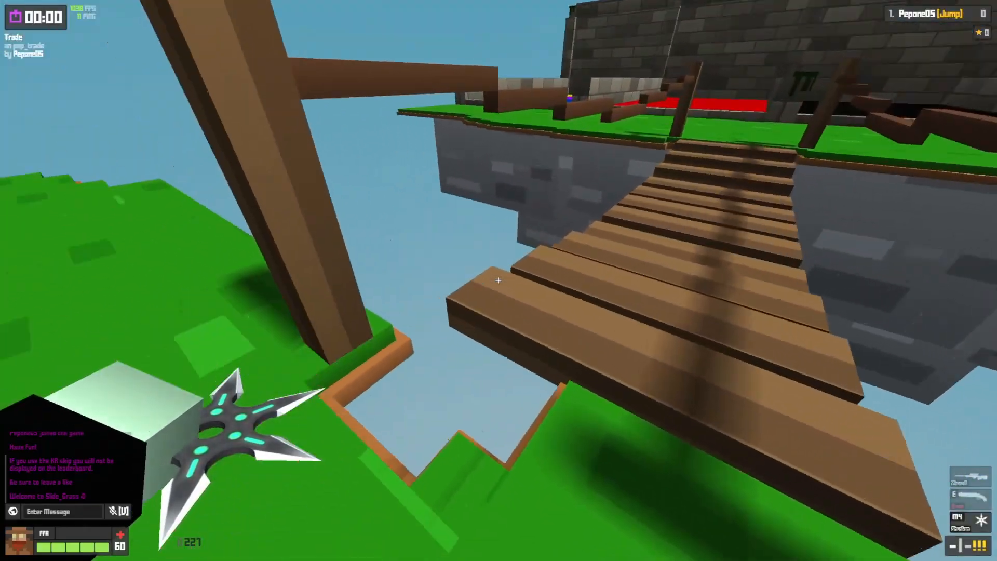
pyautogui.press('w')
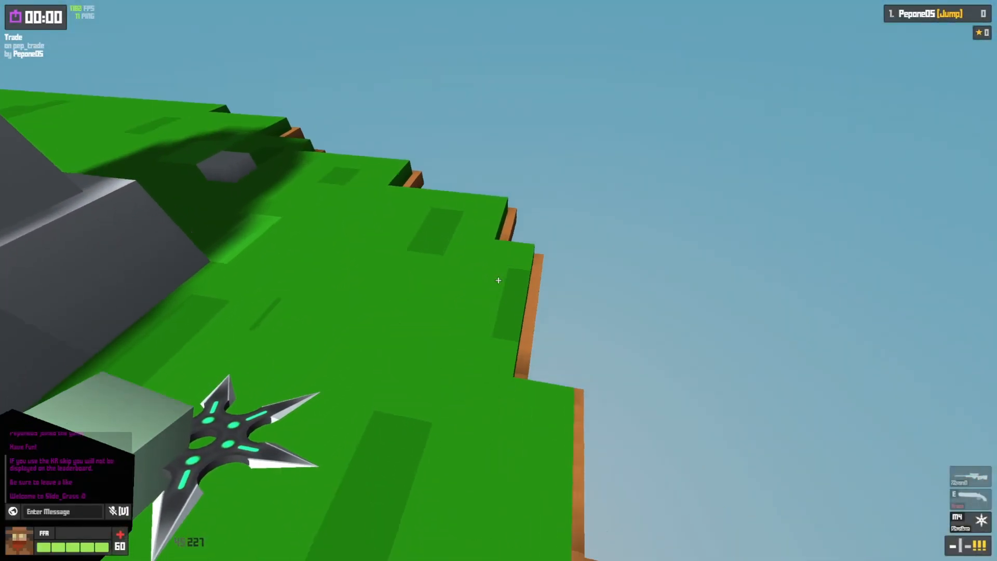
# - Walk past the rock pile and view the red glass box, small floating platforms and jagged island rim
pyautogui.press('w')
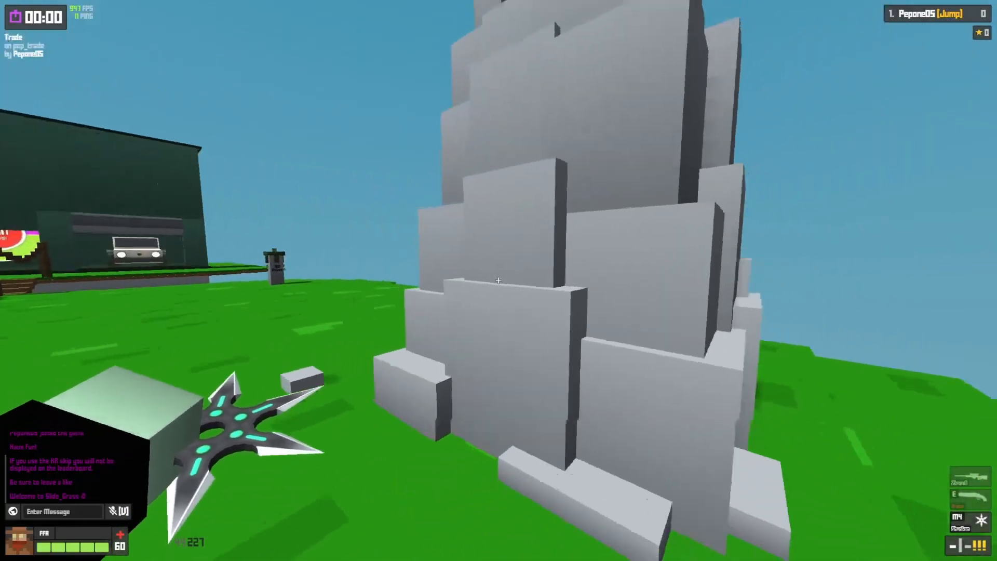
pyautogui.press('w')
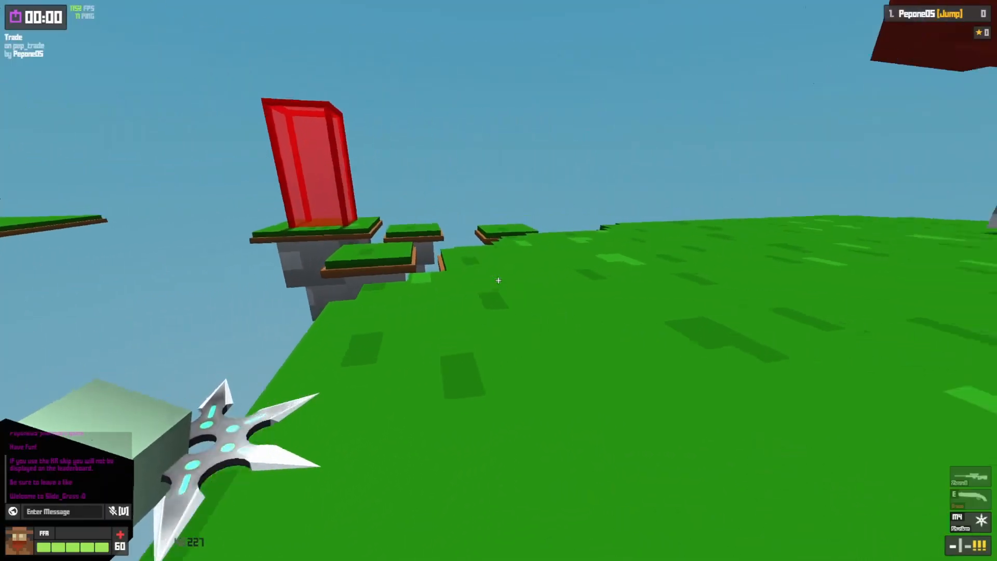
pyautogui.press('w')
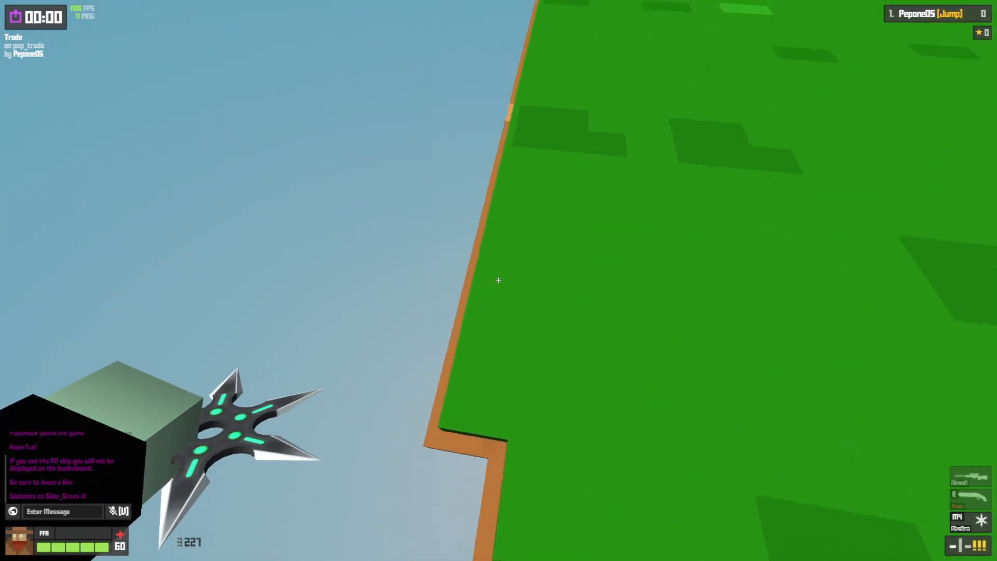
pyautogui.press('w')
pyautogui.press('w')
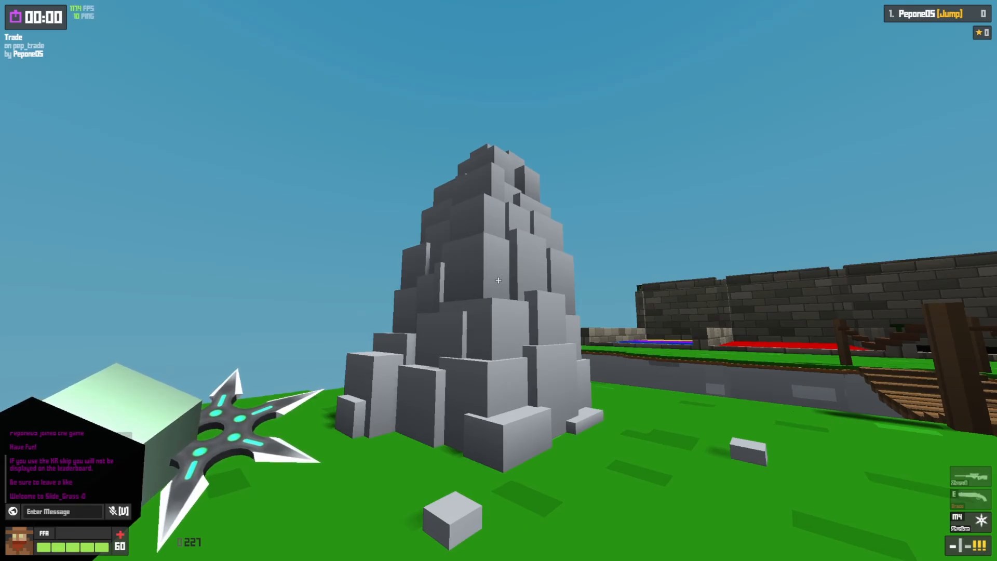
# - Examine the grey rock pile's stacked blocks from the ground and from above, ending at the island's edge
pyautogui.press('w')
pyautogui.press('s')
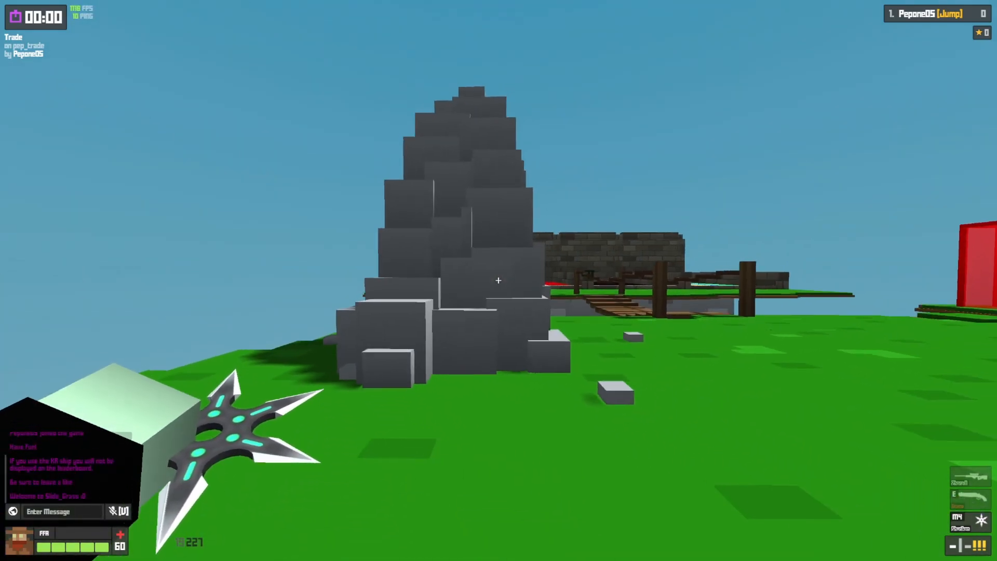
pyautogui.press('w')
pyautogui.press('w')
pyautogui.press('space')
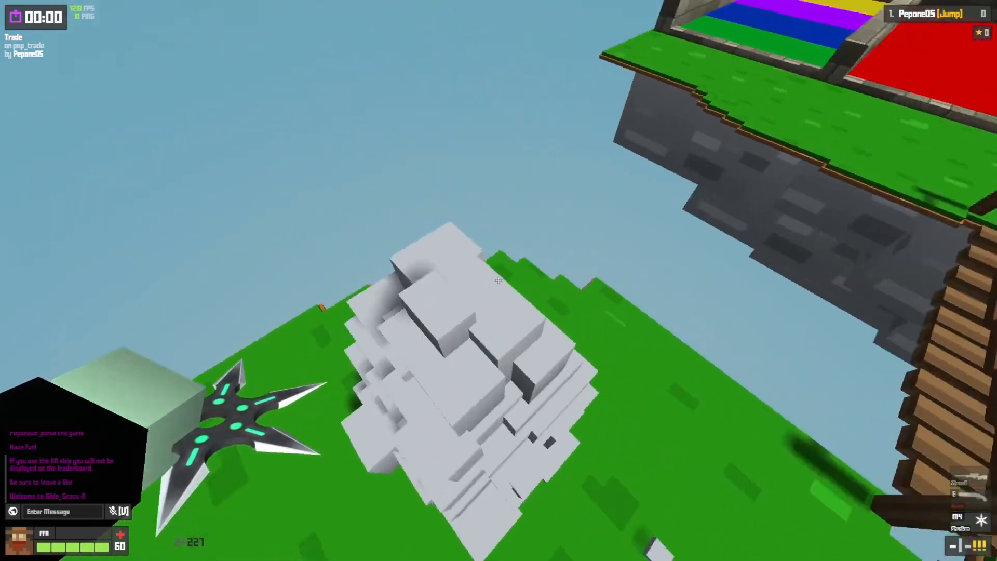
pyautogui.press('w')
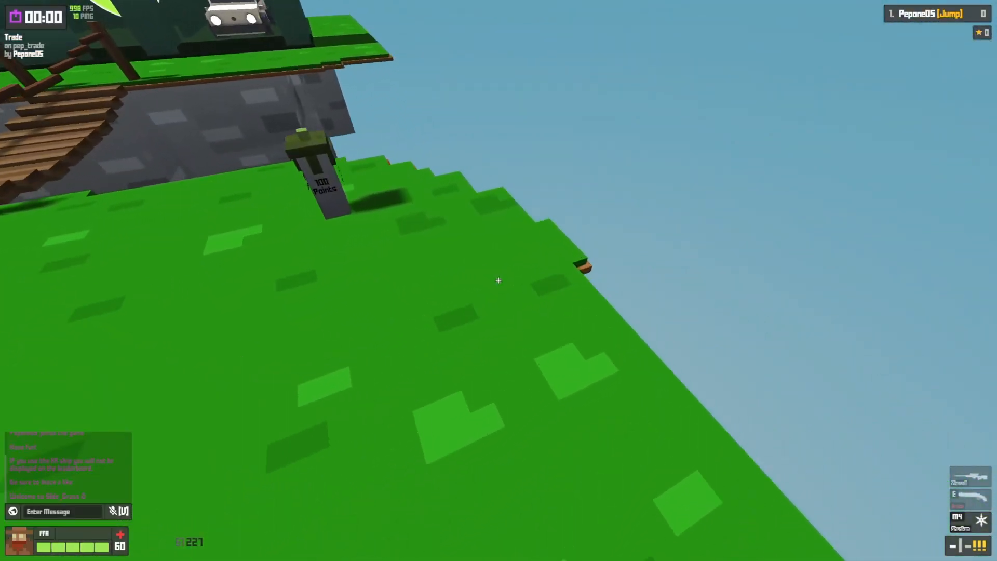
# - Walk over the main island to examine its stepped dirt edges, the 100 Points pillar and the grey rock pile
pyautogui.press('w')
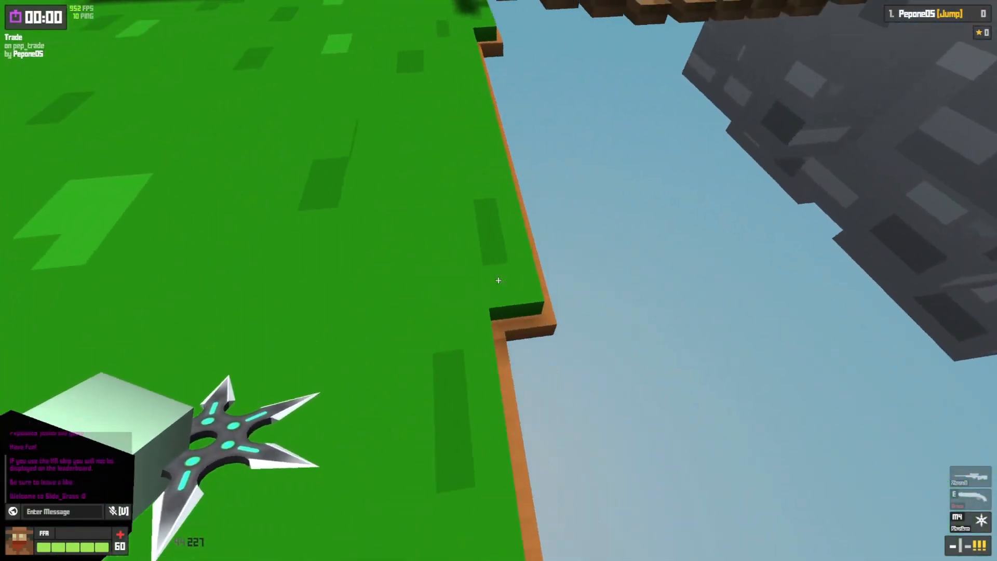
pyautogui.press('w')
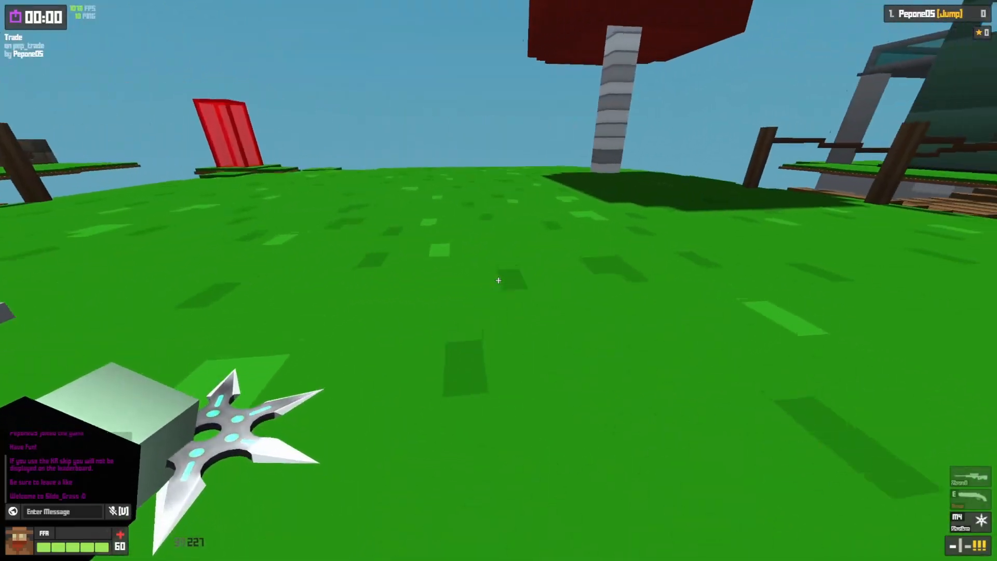
pyautogui.press('w')
pyautogui.click(499, 281)
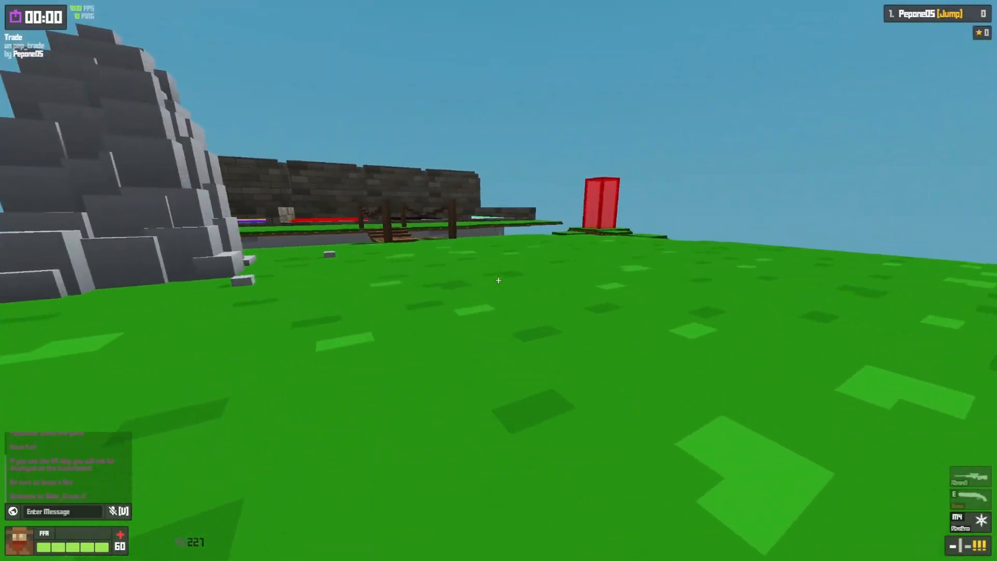
pyautogui.press('w')
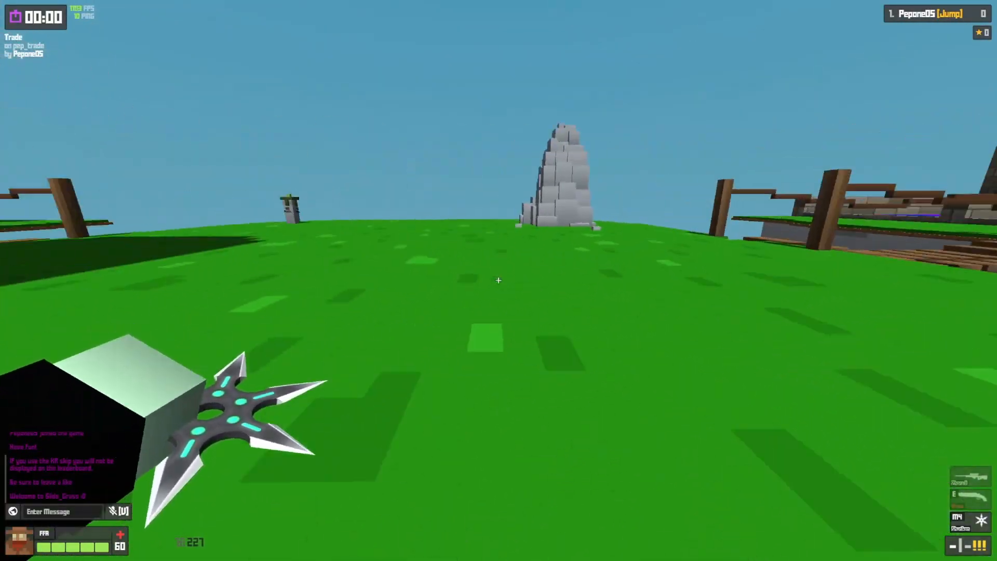
# - View the red-topped tree with its striped trunk and the plank bridge to the green house, and leave play
pyautogui.press('w')
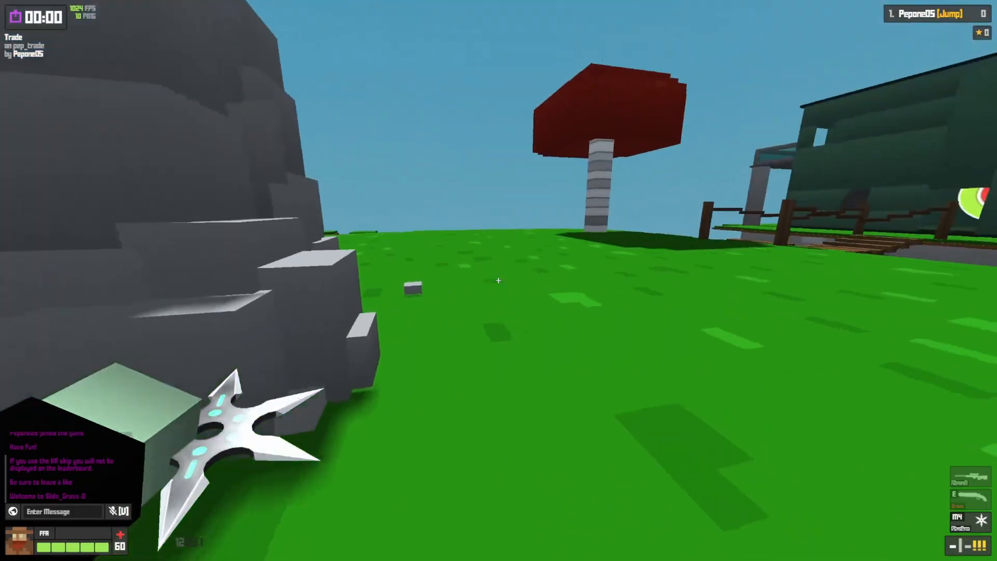
pyautogui.press('w')
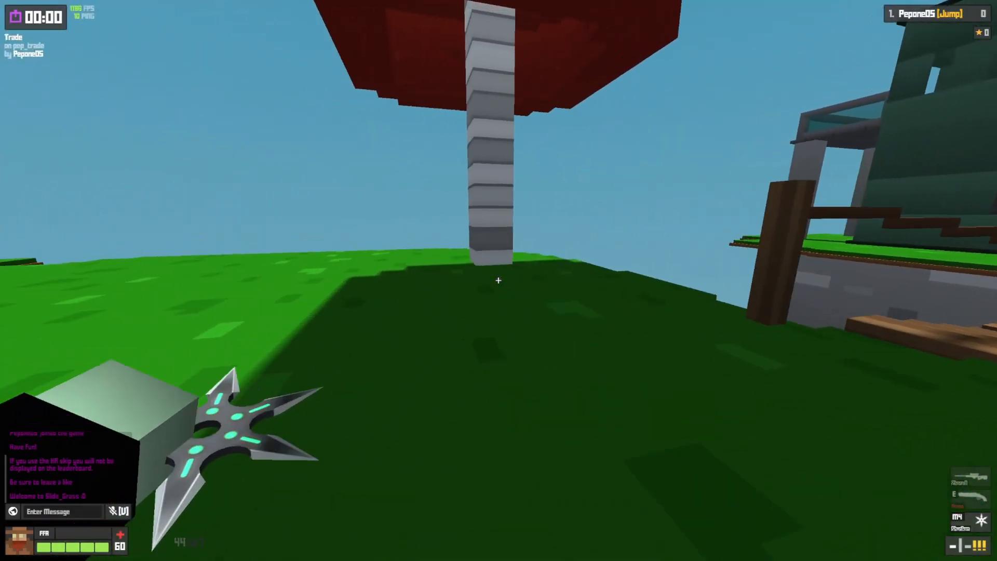
pyautogui.press('w')
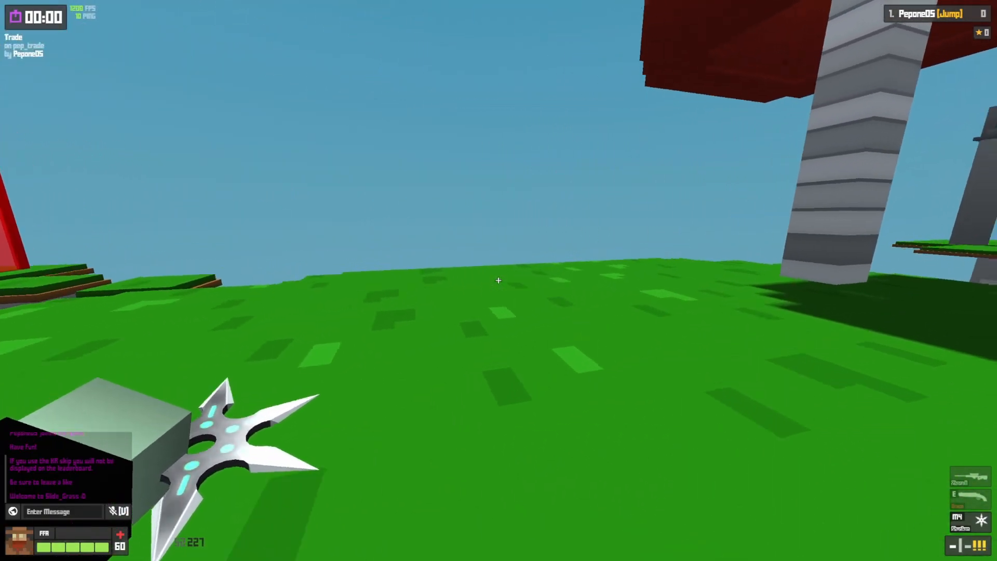
pyautogui.press('w')
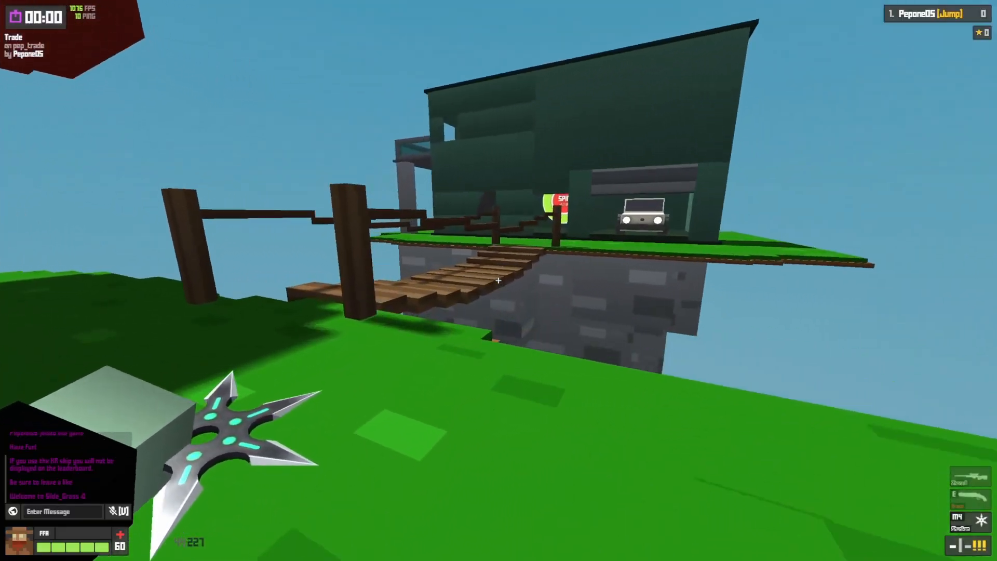
pyautogui.press('Escape')
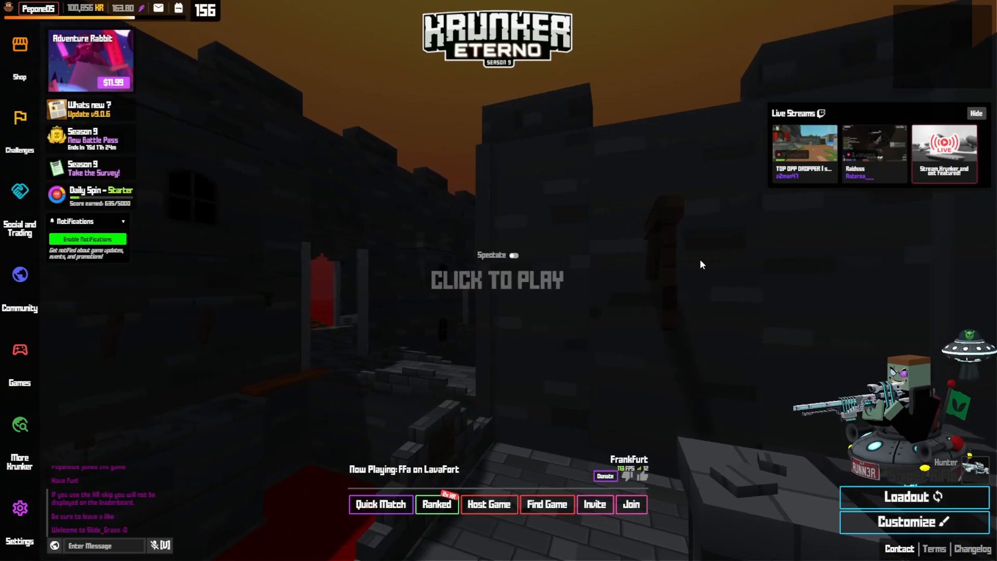
# - Enter the LavaFort map and cross its stone courtyard into the shaded area with wooden crates and a tree
pyautogui.click(700, 258)
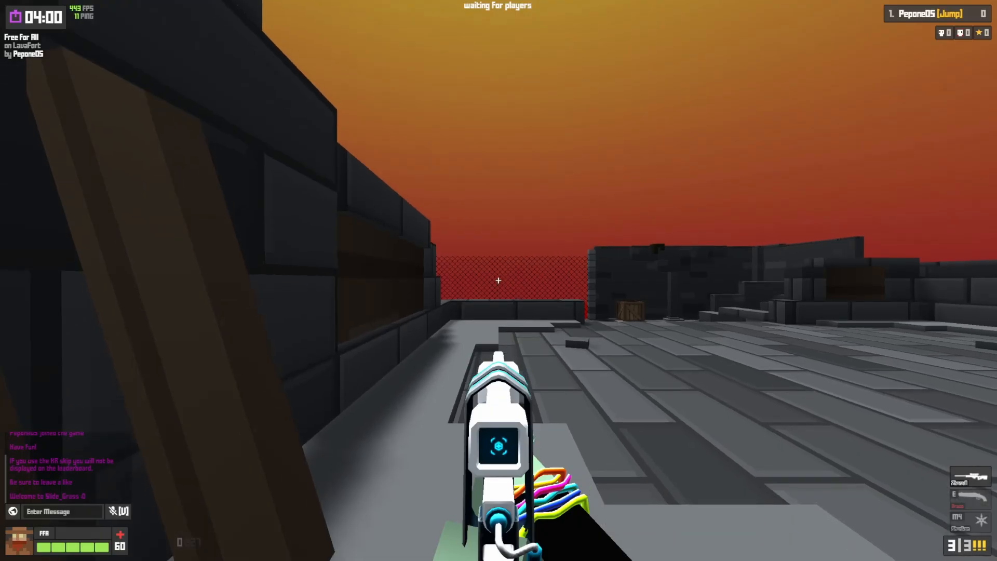
pyautogui.press('w')
pyautogui.press('space')
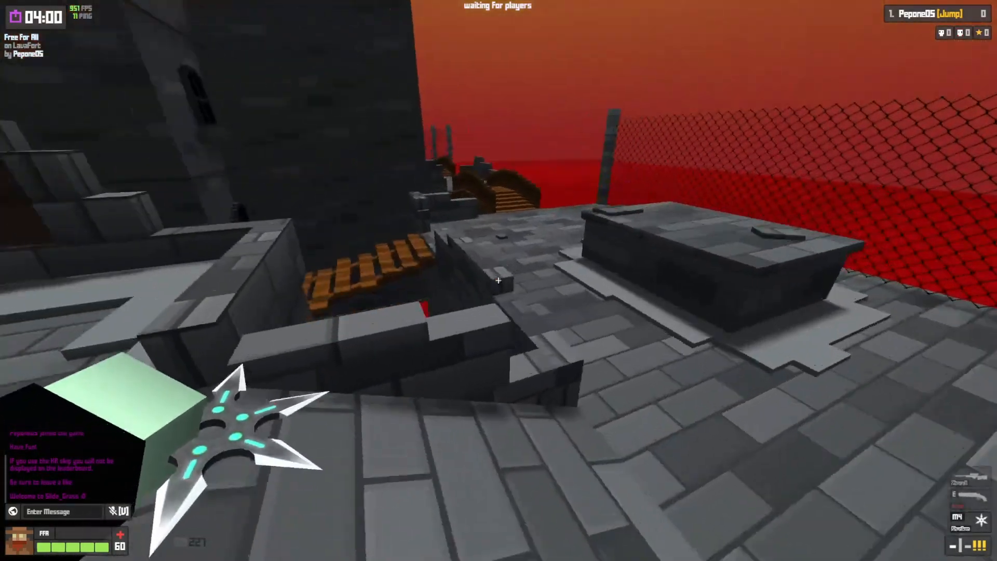
pyautogui.press('w')
pyautogui.press('space')
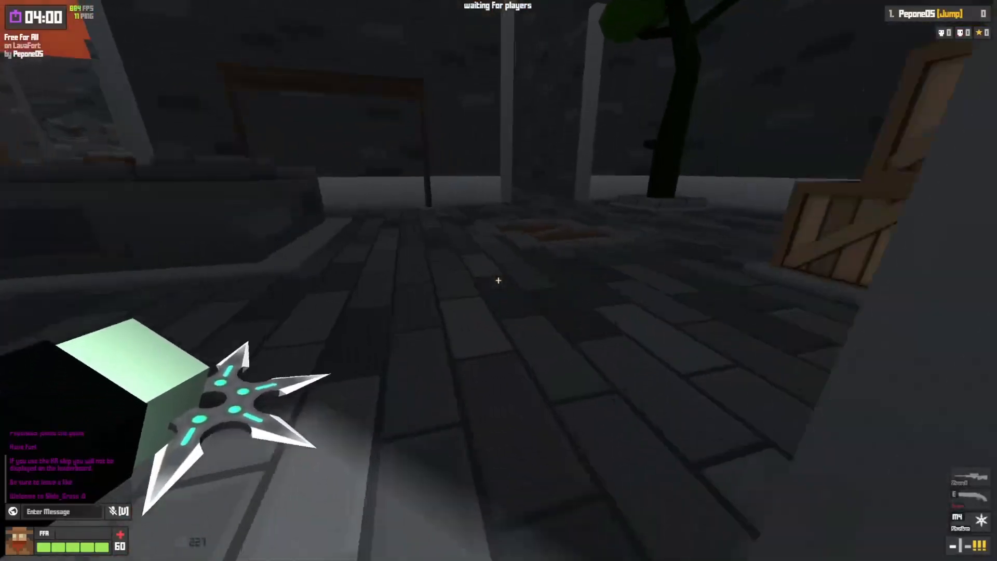
# - Examine the blue waterfall, its stone-block banks, the green plants in the dirt bed and the surrounding paved floor
pyautogui.press('w')
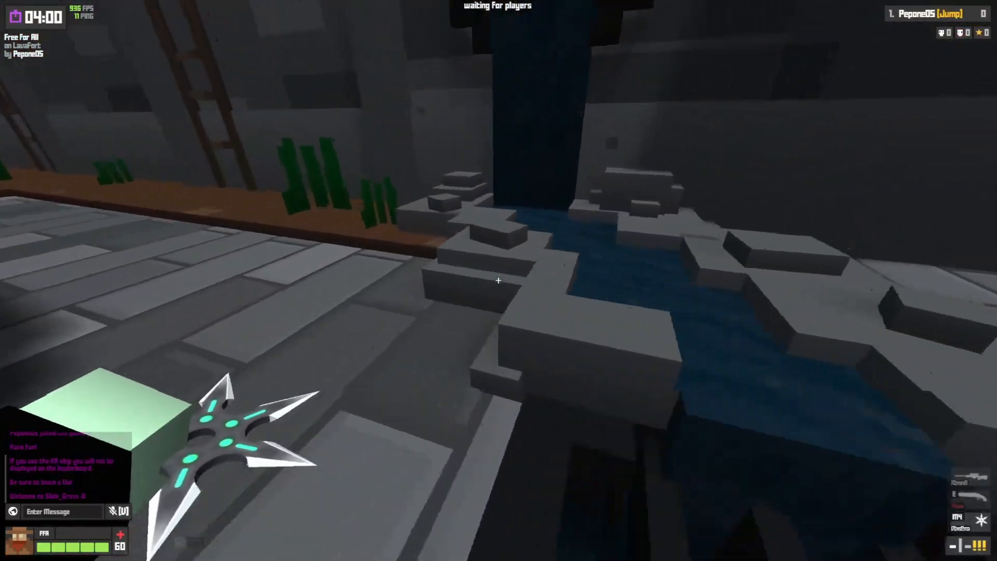
pyautogui.press('w')
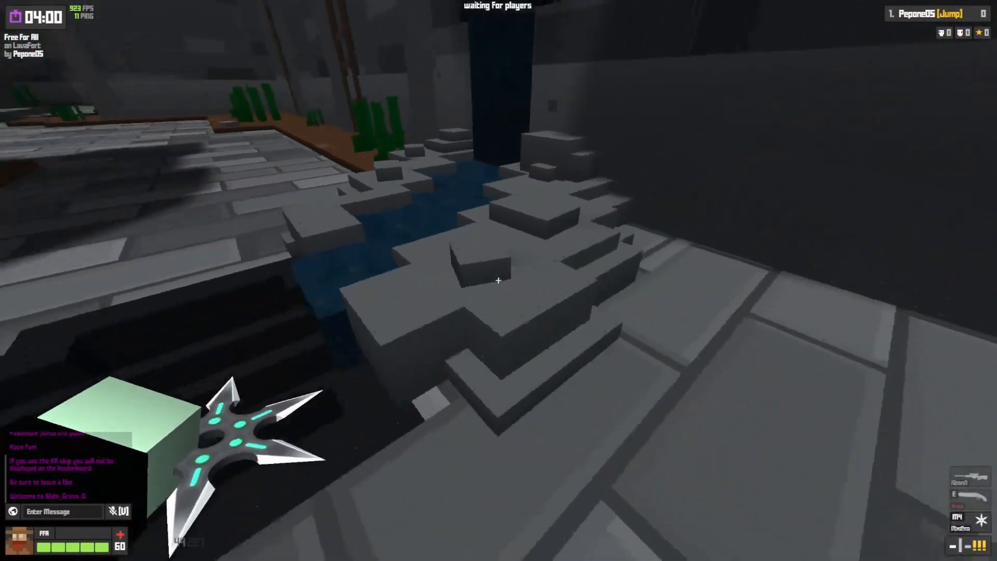
pyautogui.press('w')
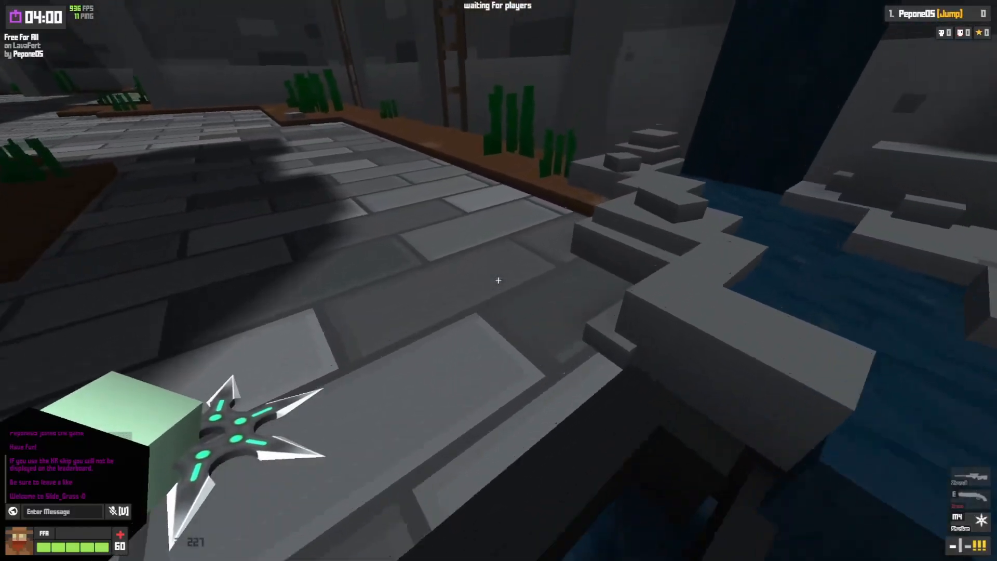
pyautogui.press('w')
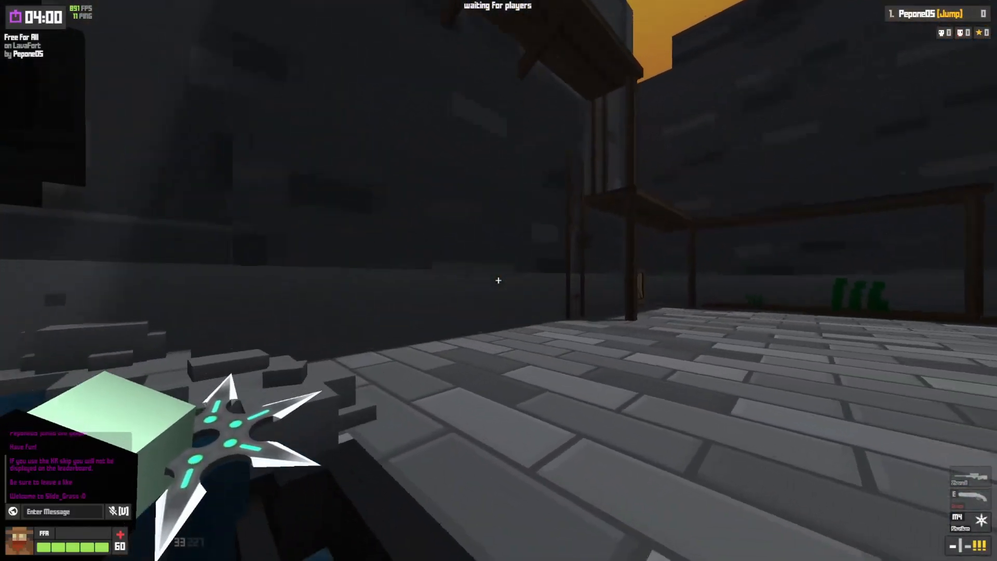
pyautogui.press('w')
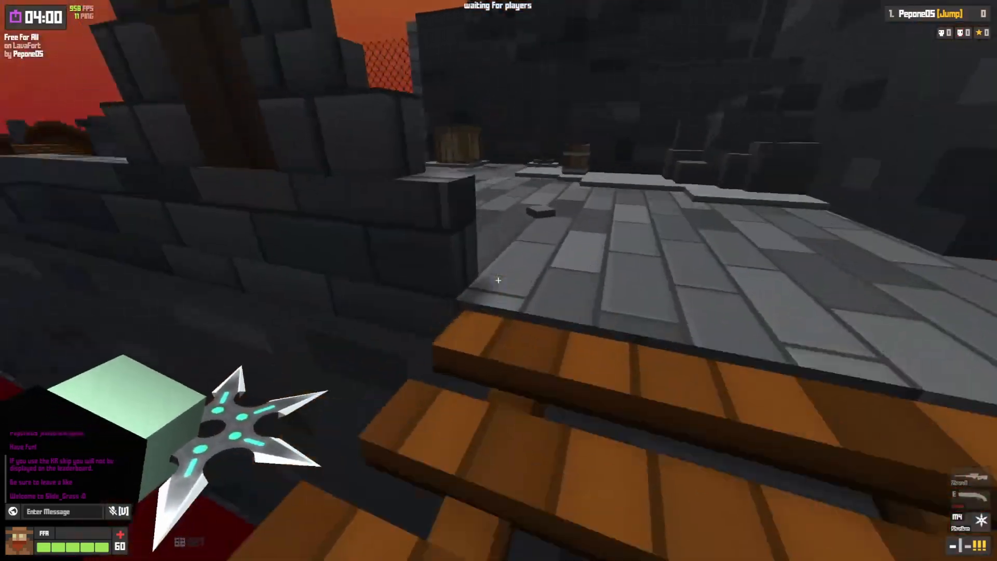
# - Walk past the wooden crate and climb the rubble onto the broken wall to view the fort's layout above the lava
pyautogui.press('w')
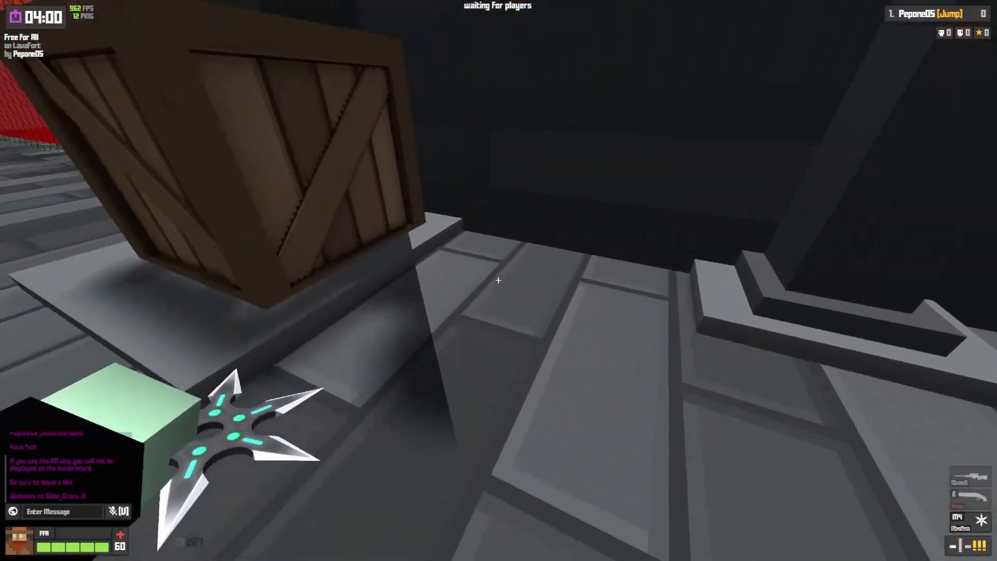
pyautogui.press('w')
pyautogui.press('space')
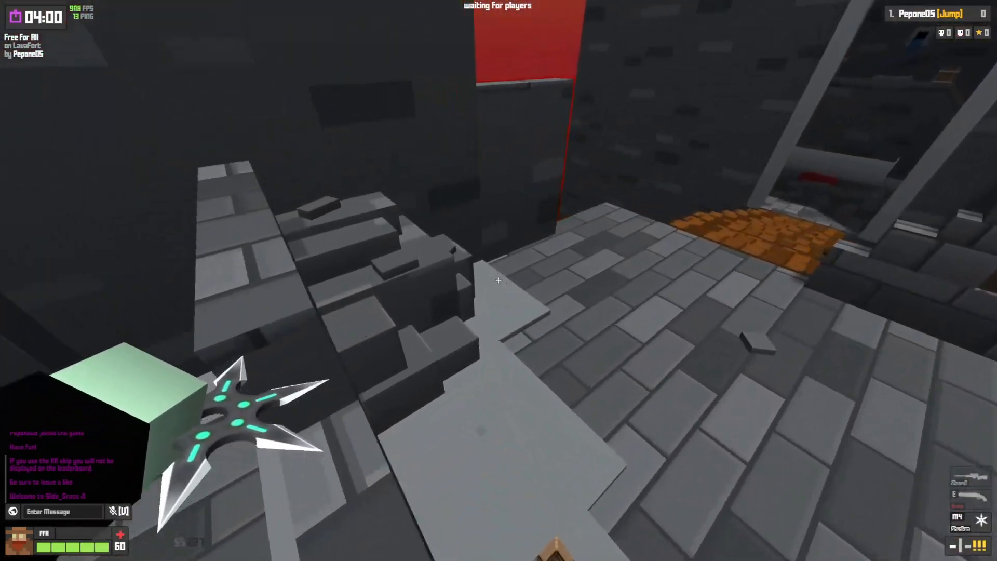
pyautogui.press('space')
pyautogui.press('w')
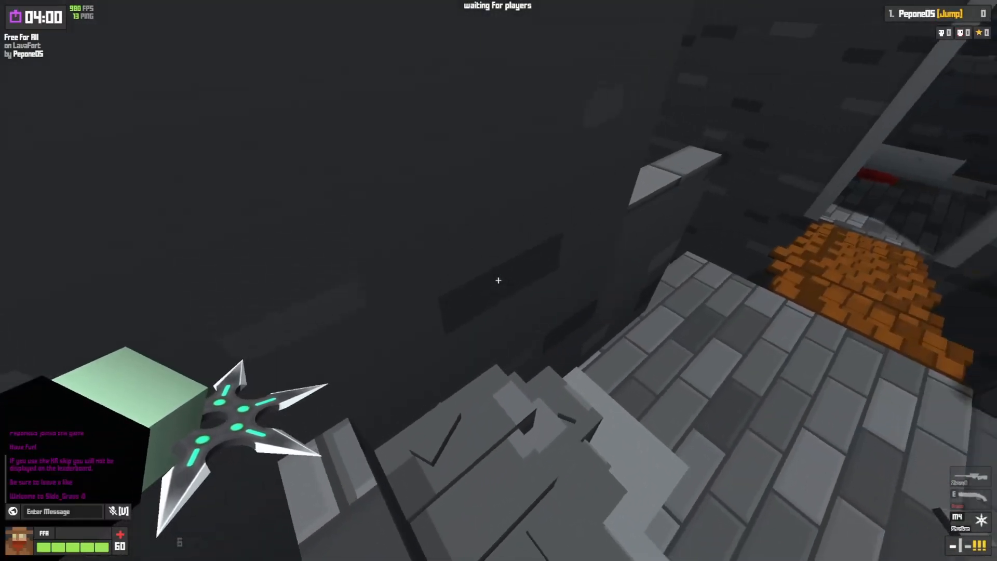
pyautogui.press('space')
pyautogui.press('s')
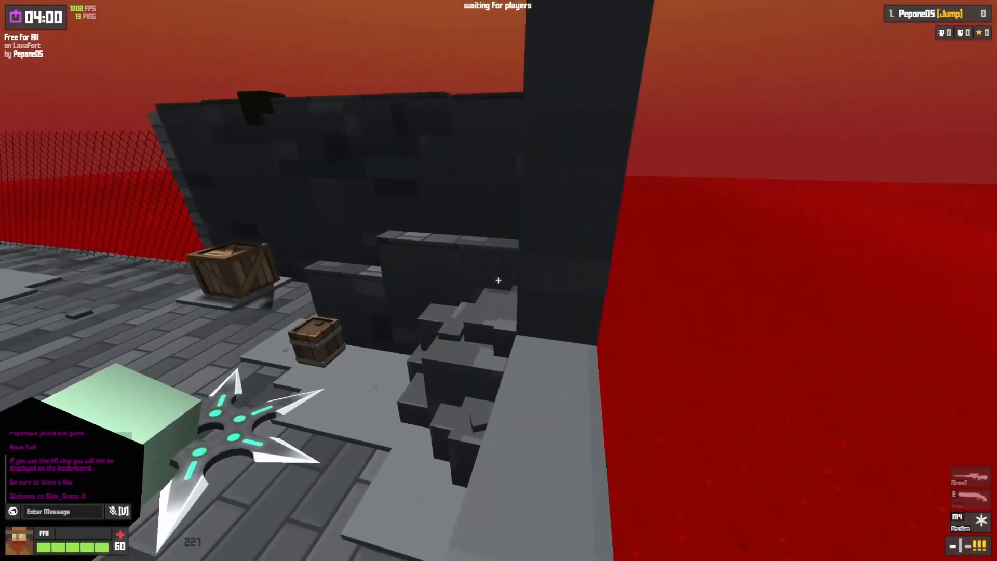
pyautogui.press('space')
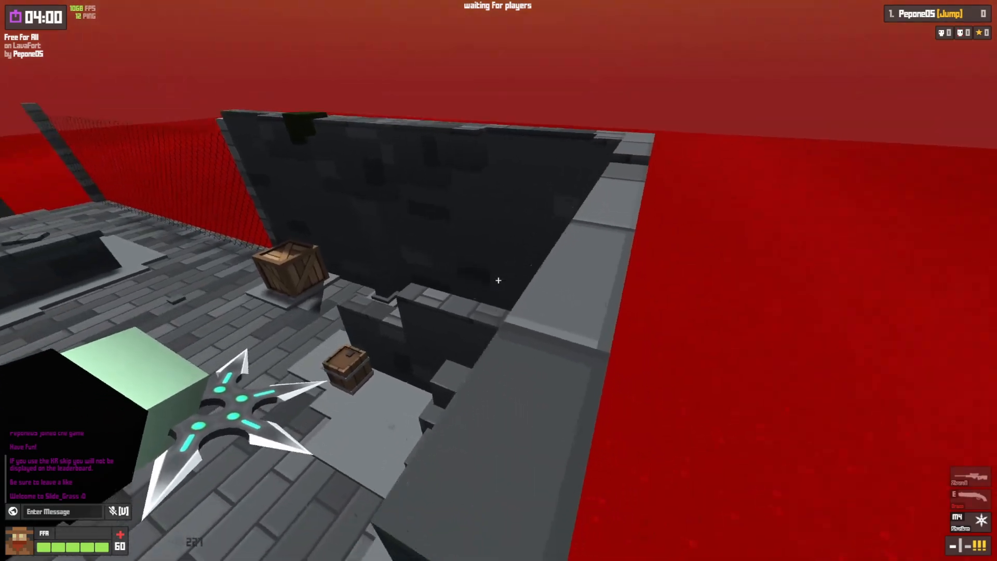
pyautogui.press('w')
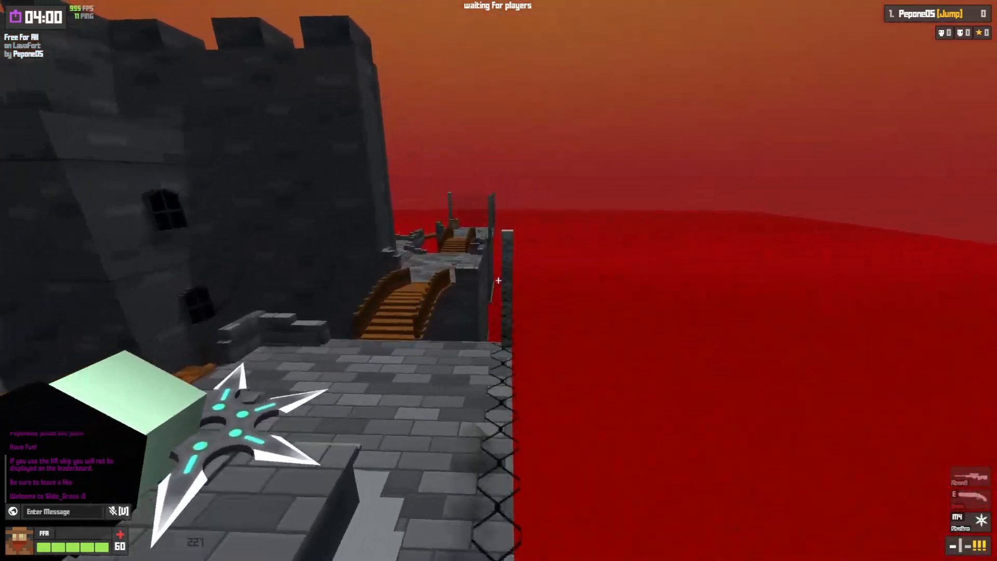
# - Walk across the fort's paved ground to examine the loose slabs, low broken walls and plank bridge over the lava pit
pyautogui.press('w')
pyautogui.press('w')
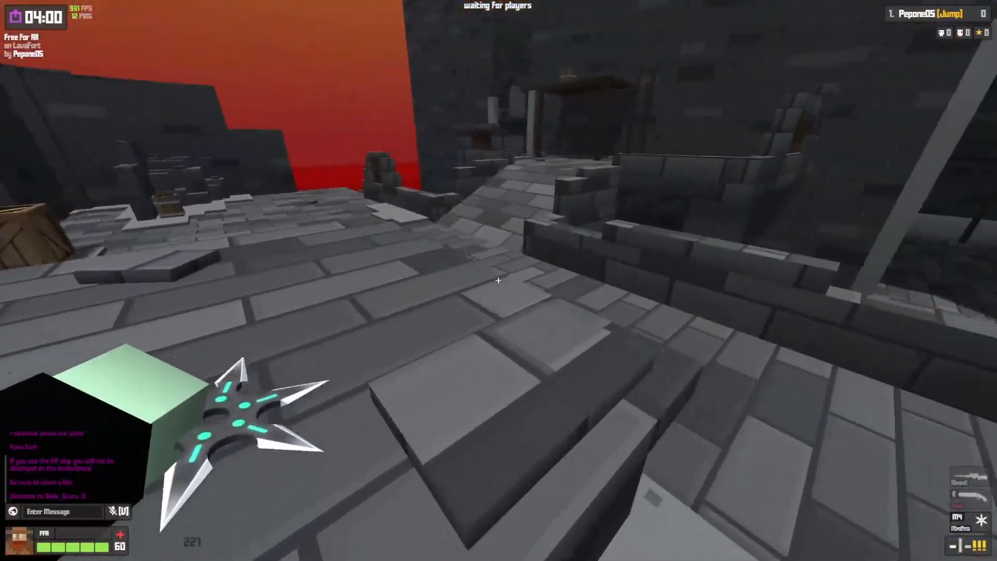
pyautogui.press('s')
pyautogui.press('w')
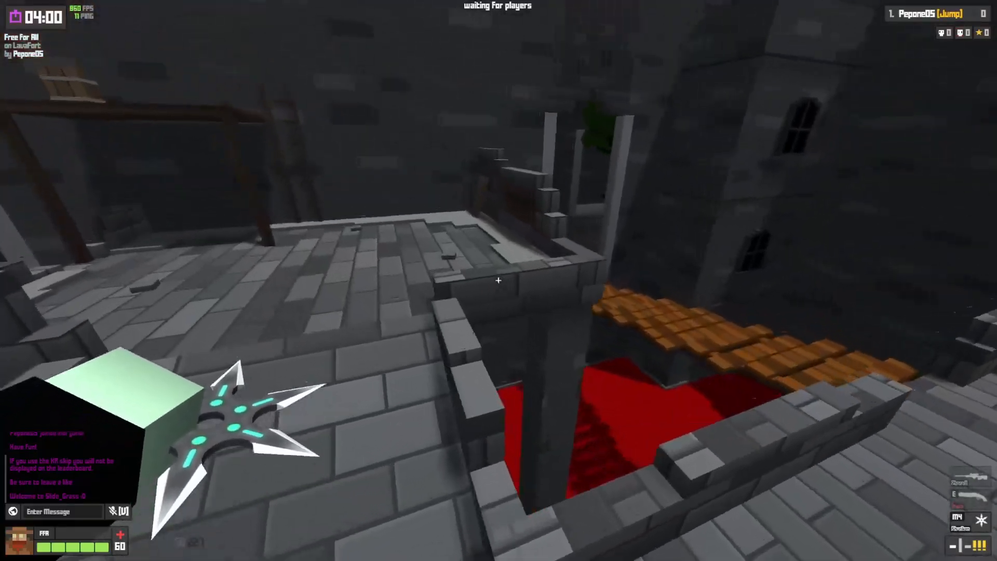
pyautogui.press('w')
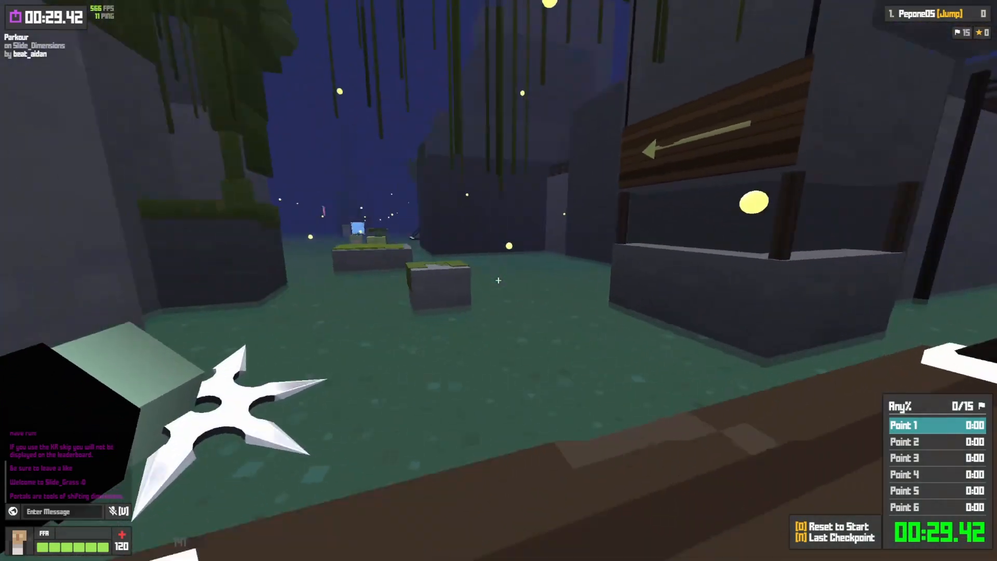
# - Jump across the mossy platforms over the green water in the Slide_Dimensions parkour map
pyautogui.press('space')
pyautogui.press('space')
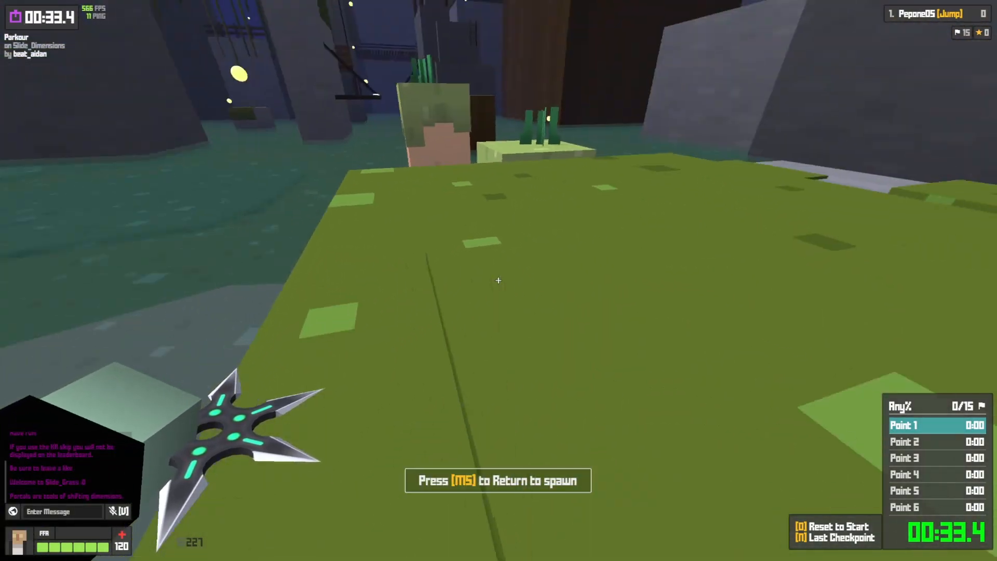
pyautogui.press('space')
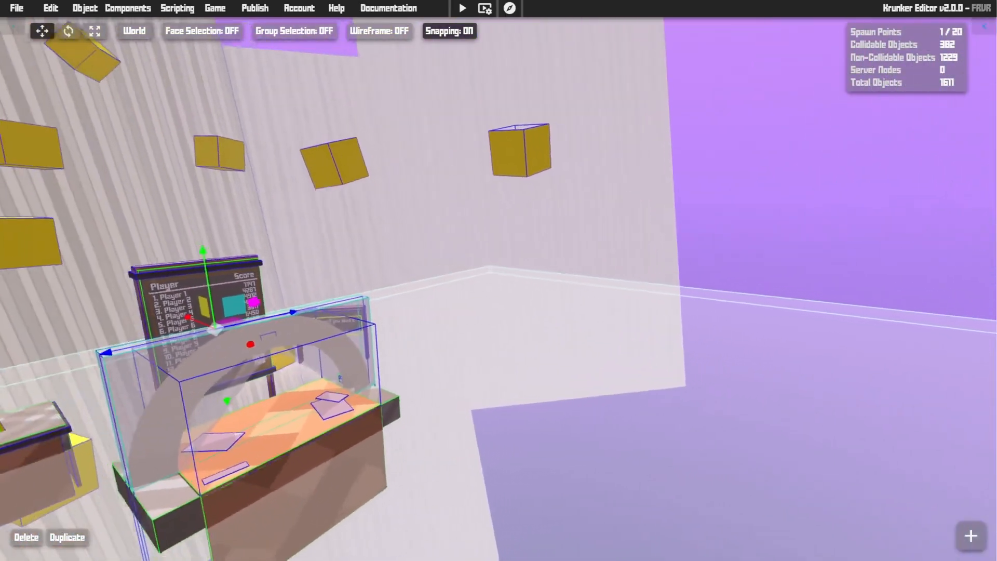
# - Fly around the parkour map in the Krunker editor to examine its floating yellow cubes, striped walls, pale background blocks and platform row
pyautogui.press('w')
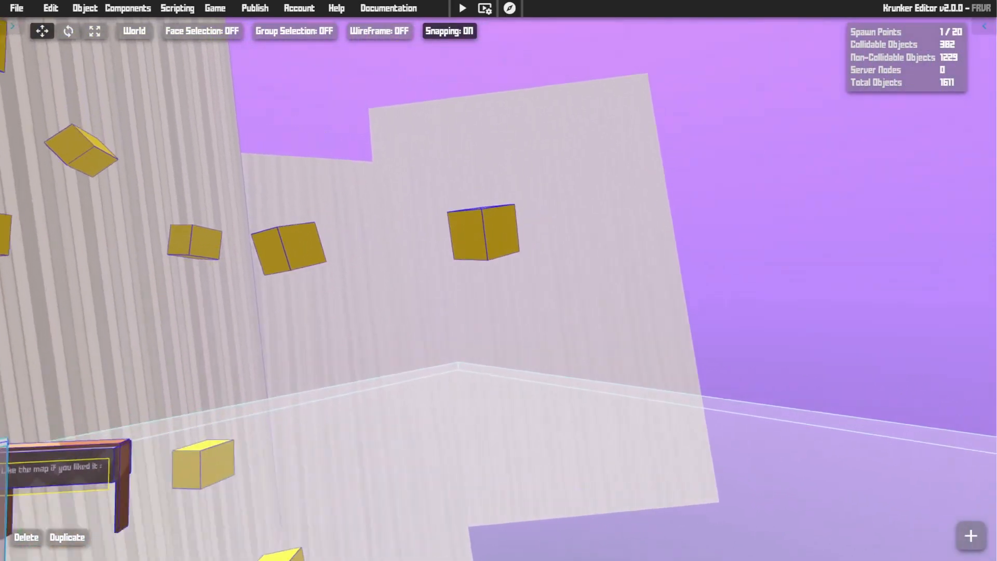
pyautogui.press('s')
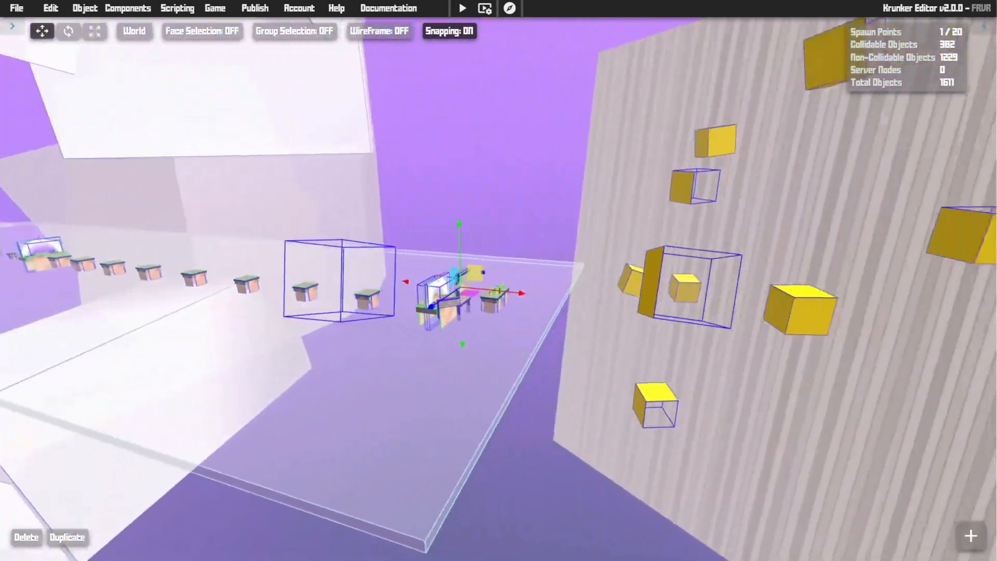
pyautogui.press('d')
pyautogui.press('s')
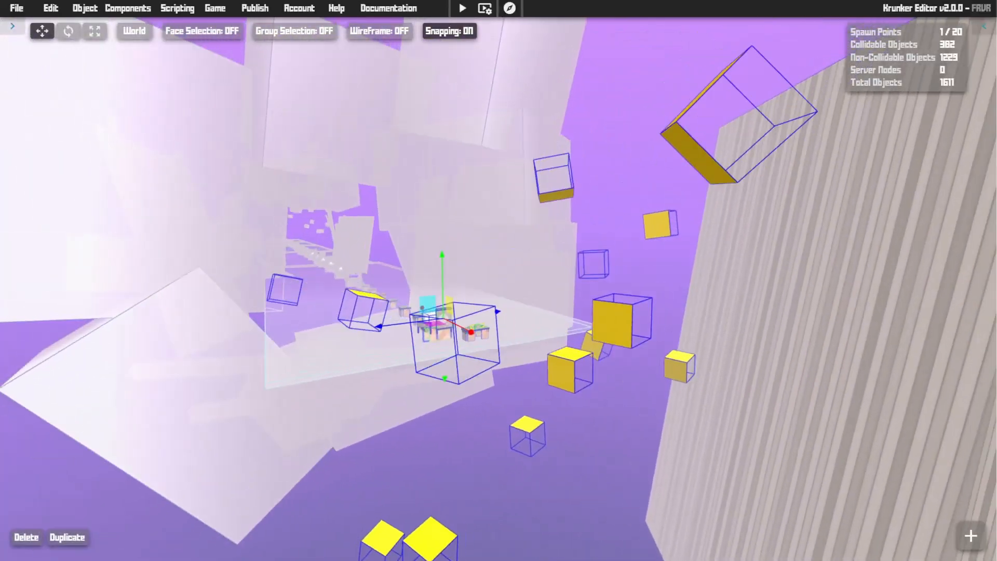
pyautogui.press('w')
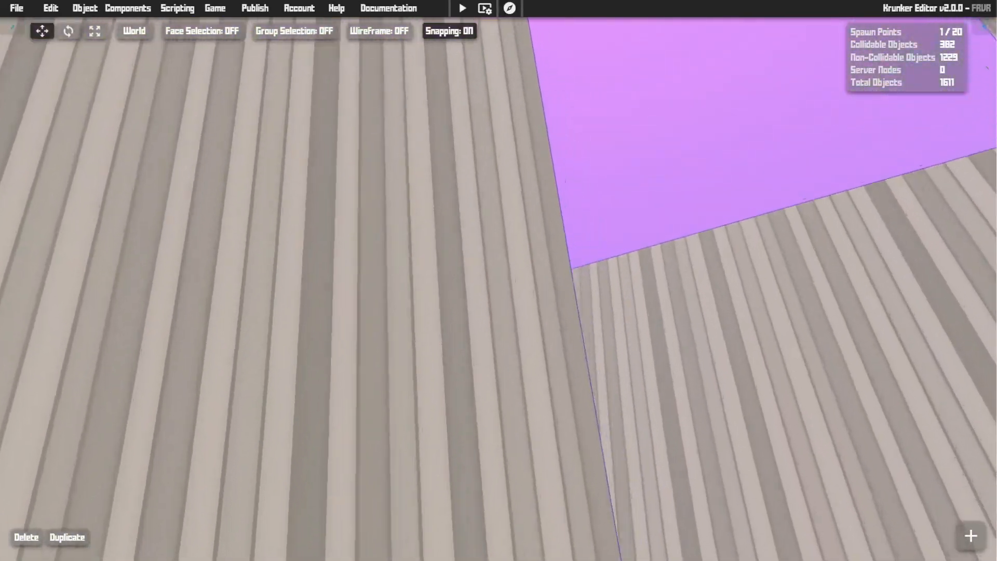
pyautogui.press('s')
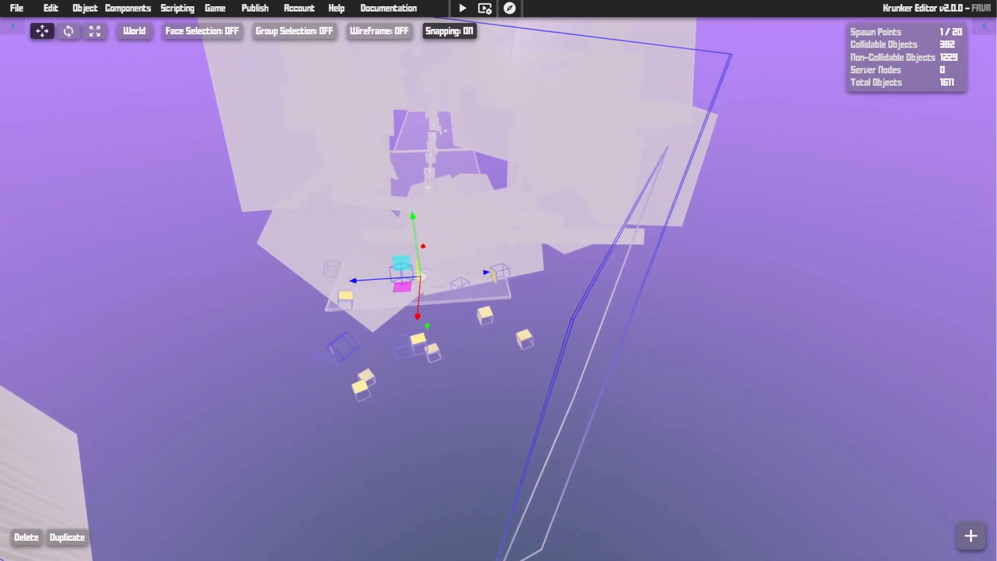
pyautogui.press('w')
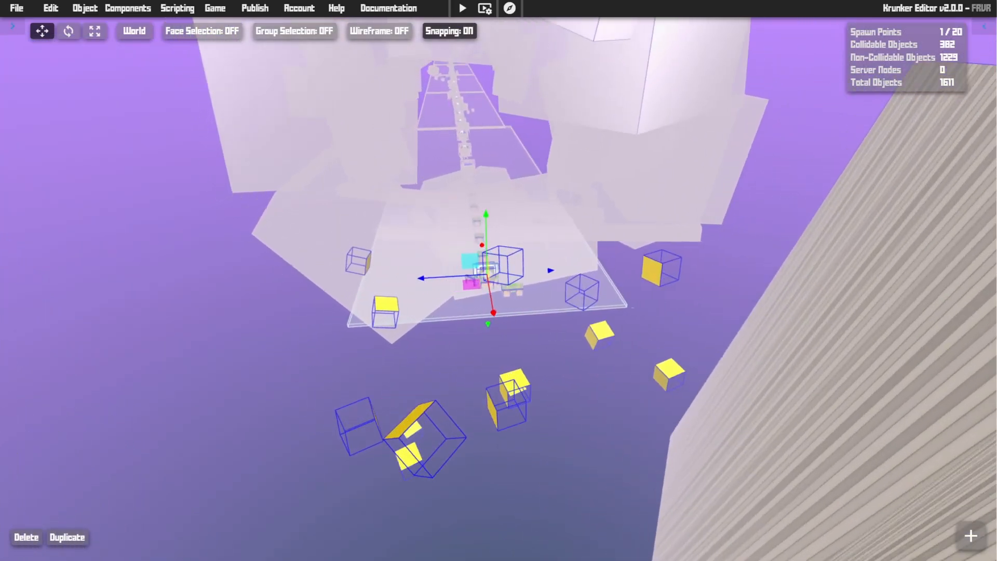
pyautogui.press('w')
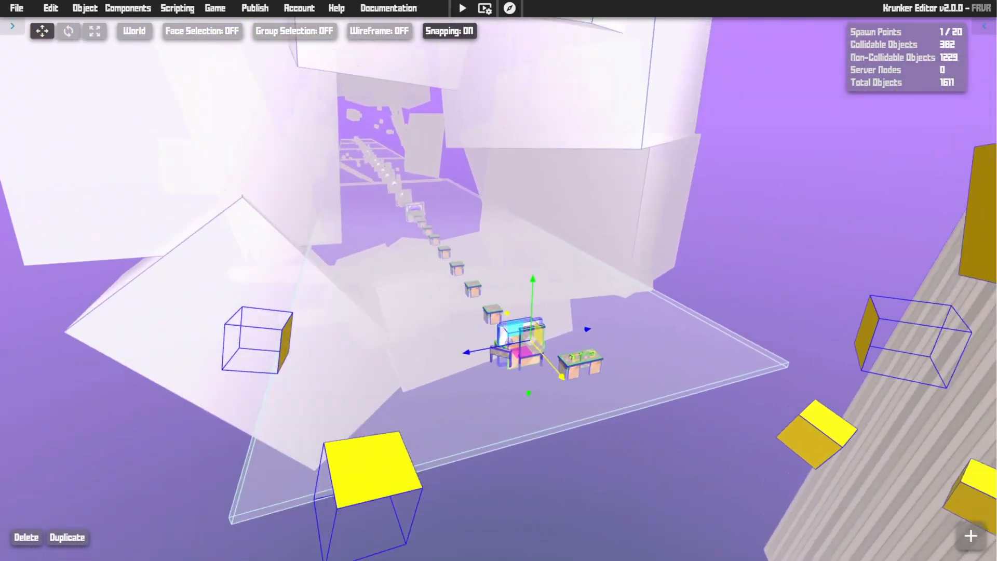
# - Fly past the pale background blocks to the arch platform and view the row of table-like platforms leading away from it
pyautogui.press('w')
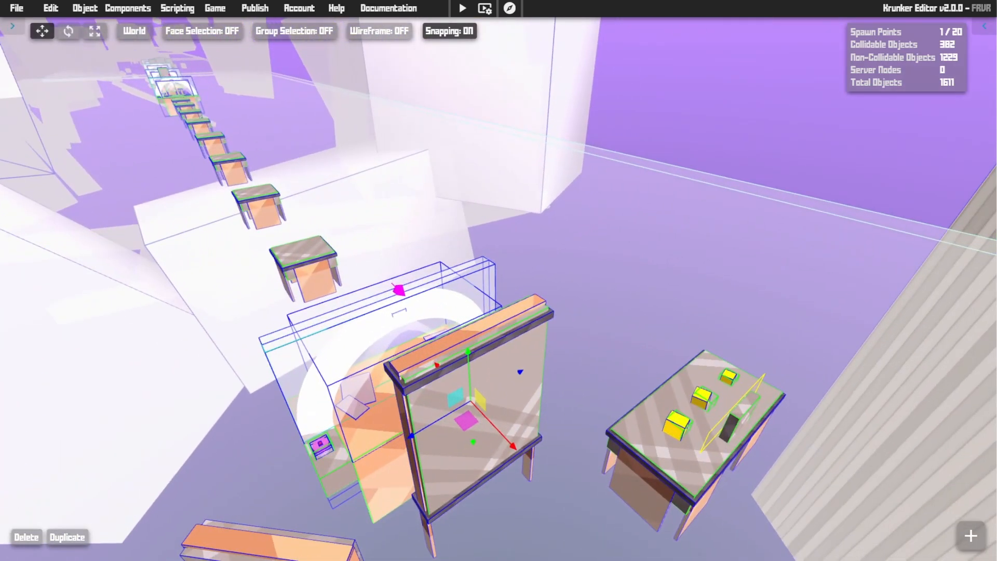
pyautogui.press('w')
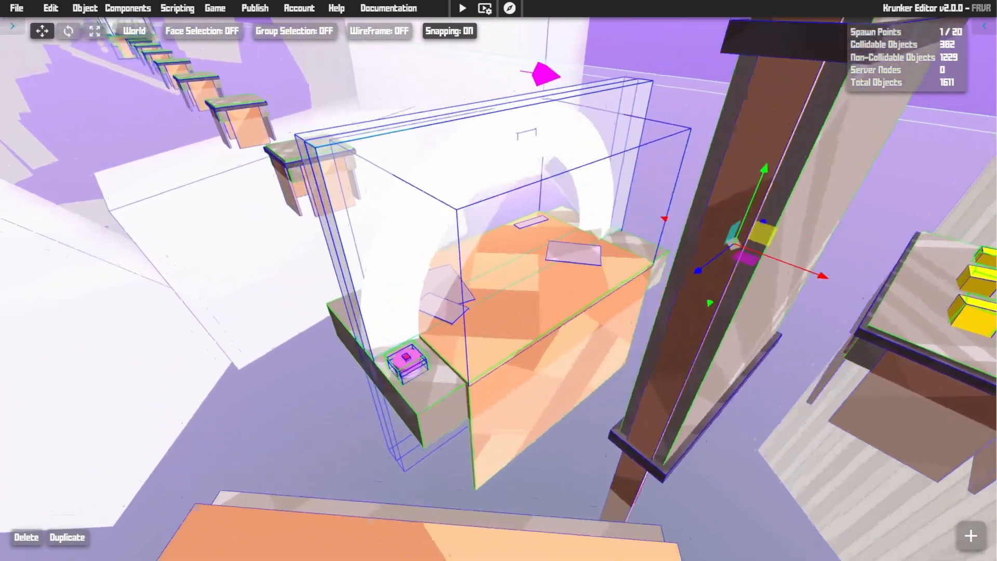
pyautogui.press('w')
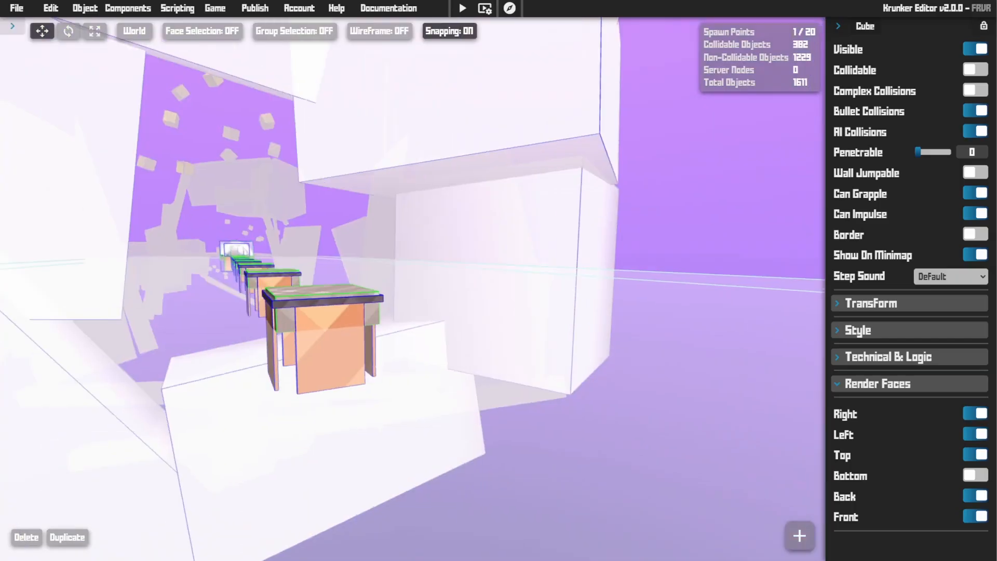
pyautogui.press('w')
pyautogui.press('w')
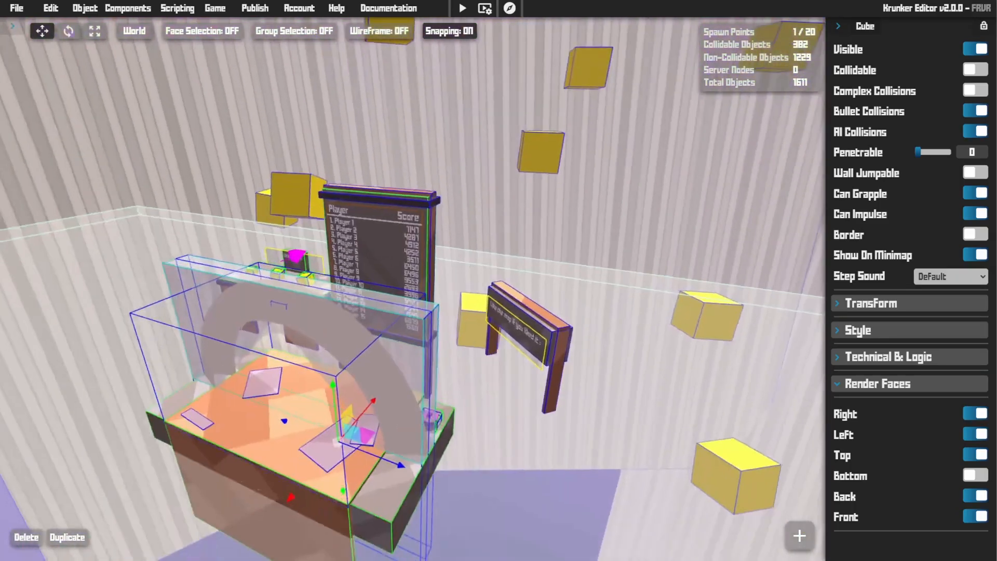
# - Examine the thin decorative slab on the arch platform's orange floor and its disabled bottom face, and deselect it
pyautogui.press('w')
pyautogui.press('s')
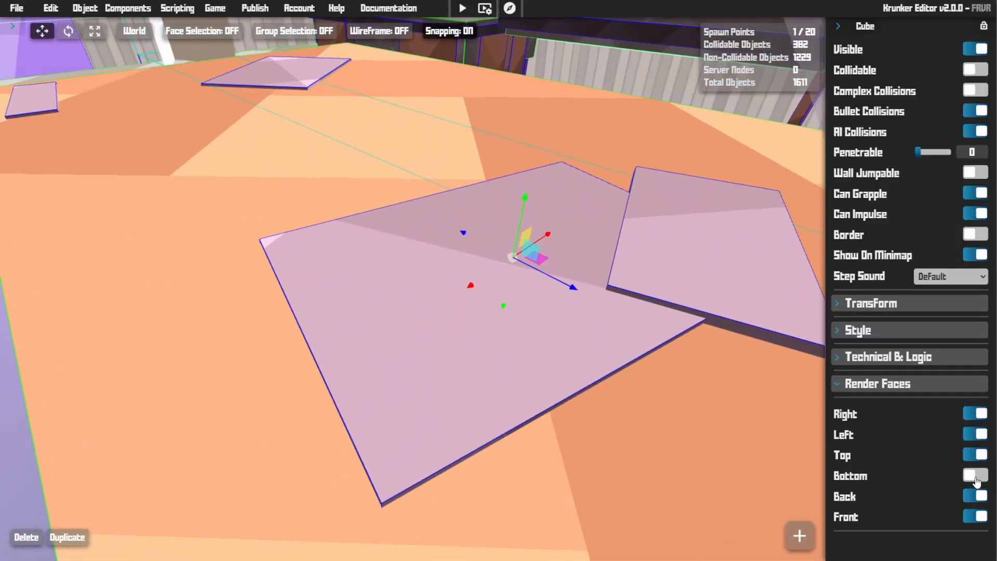
pyautogui.press('s')
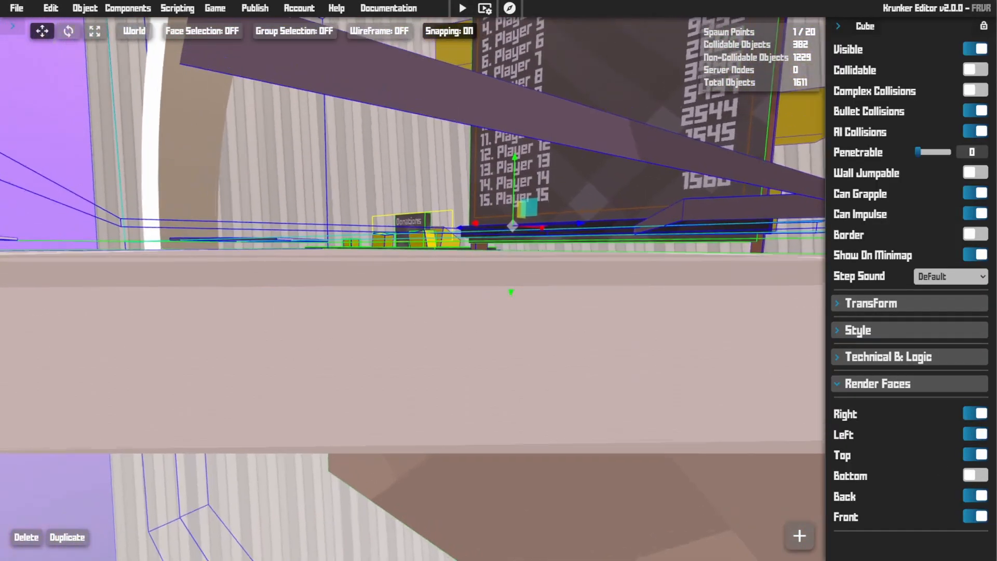
pyautogui.press('s')
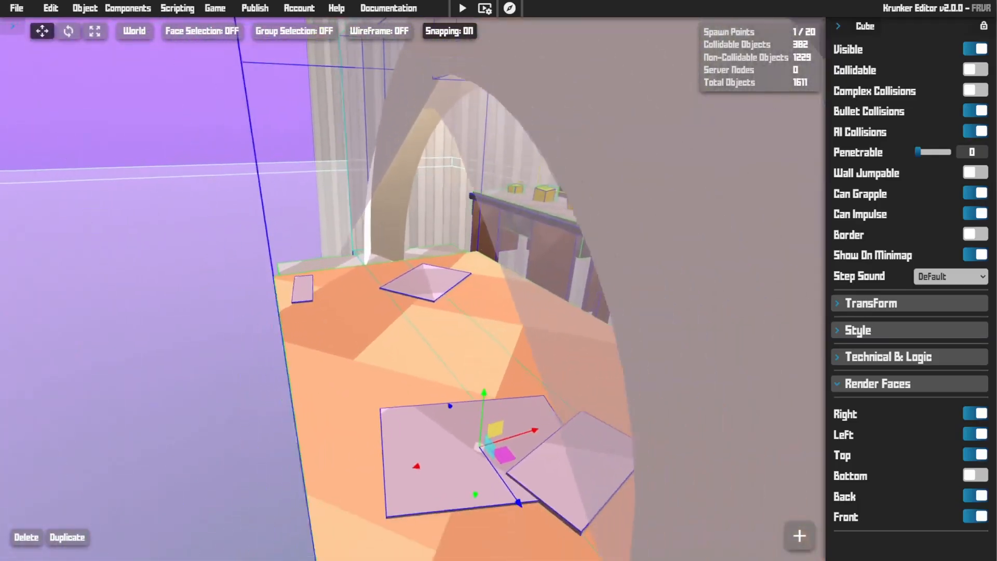
pyautogui.press('s')
pyautogui.click(259, 108)
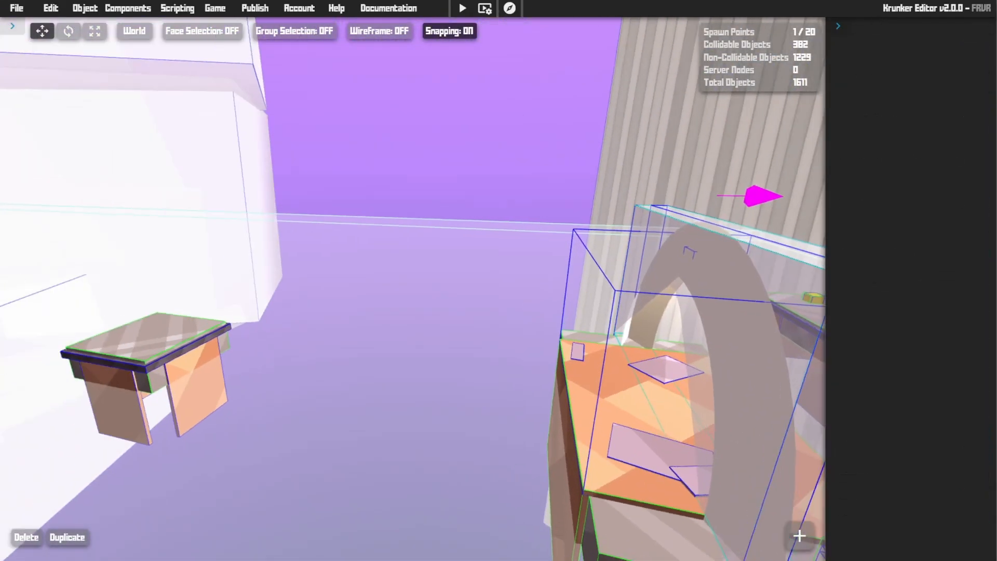
# - Fly around the arch platform to view its underside, the leaderboard and the yellow cubes along the striped walls
pyautogui.press('w')
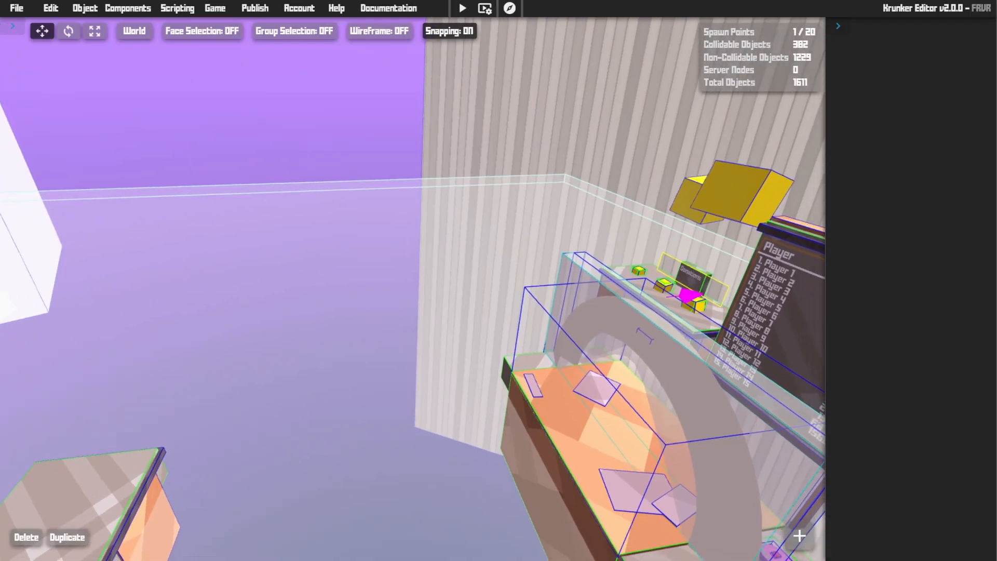
pyautogui.press('s')
pyautogui.press('w')
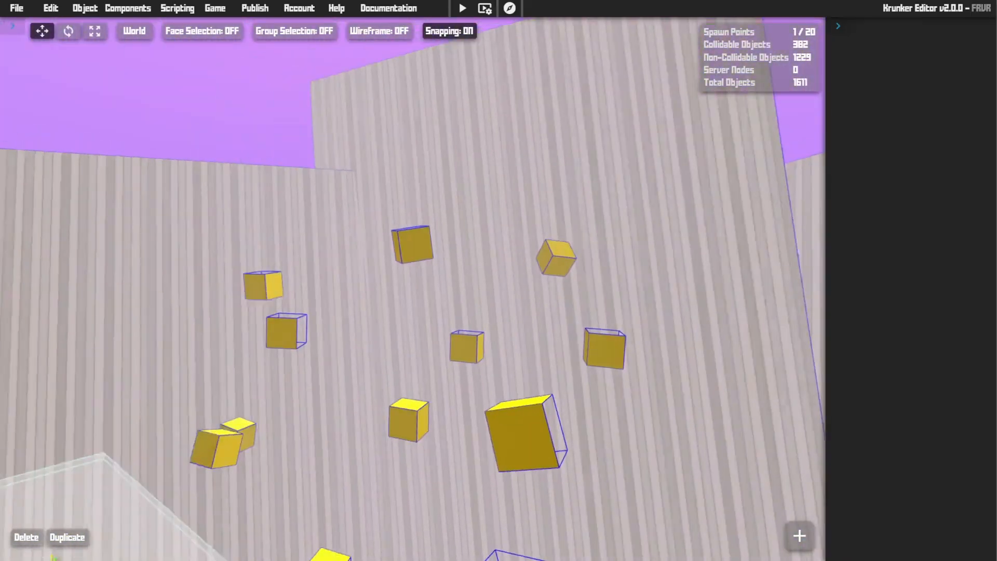
pyautogui.press('w')
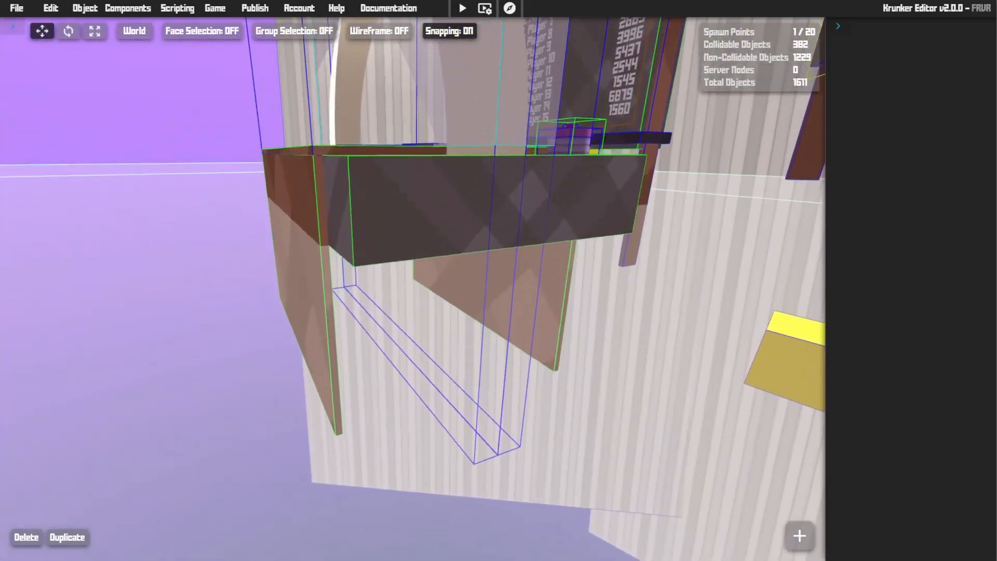
pyautogui.press('w')
pyautogui.press('s')
pyautogui.press('s')
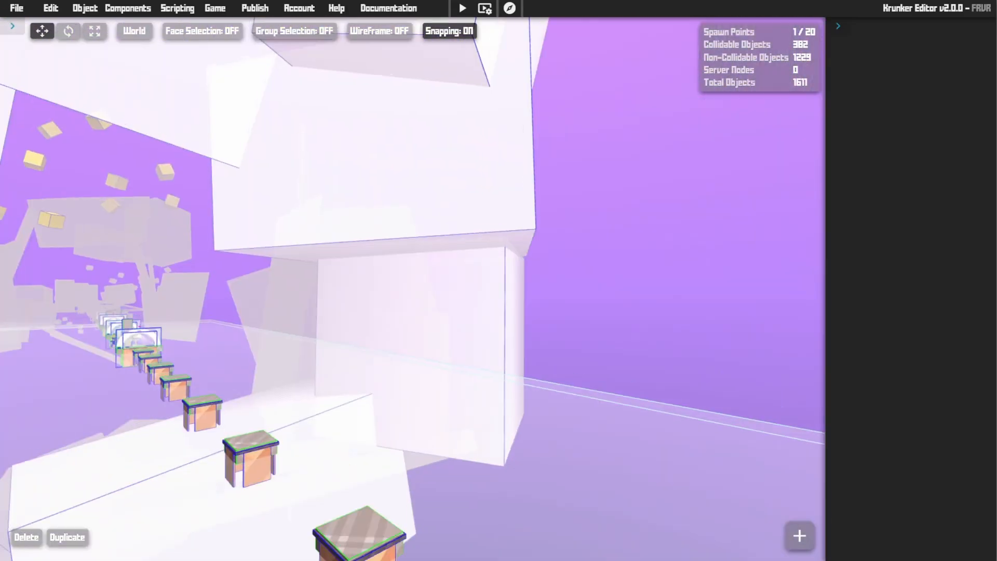
# - Fly out among the large pale background blocks and select one to inspect its render face settings
pyautogui.press('w')
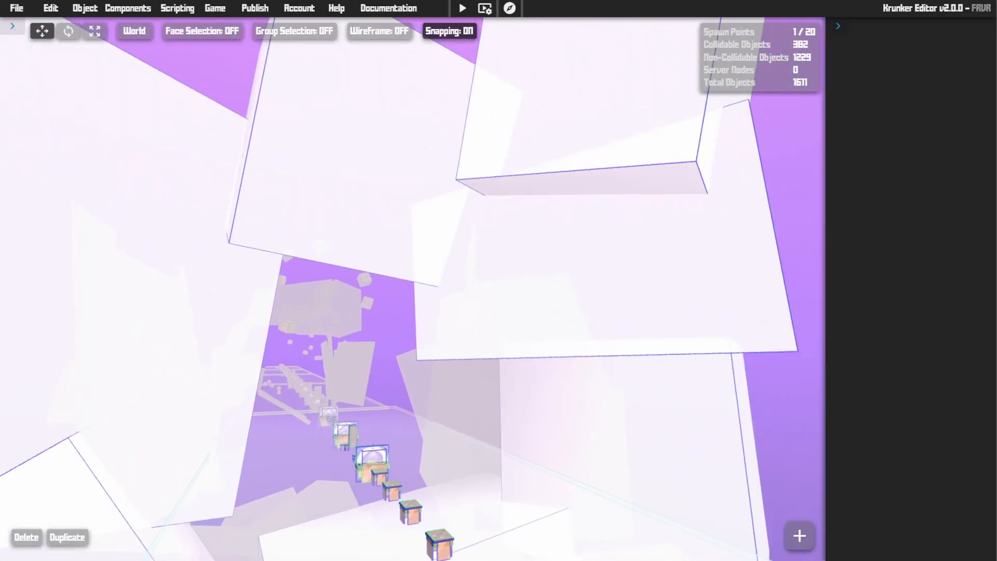
pyautogui.press('w')
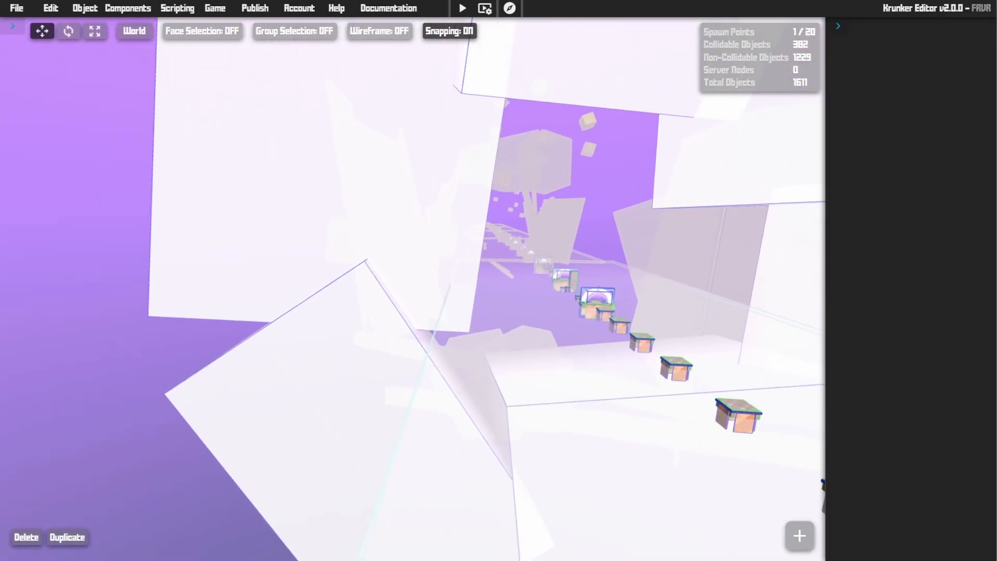
pyautogui.click(415, 223)
pyautogui.press('w')
pyautogui.moveTo(463, 202); pyautogui.dragTo(650, 148, button='right')
pyautogui.press('w')
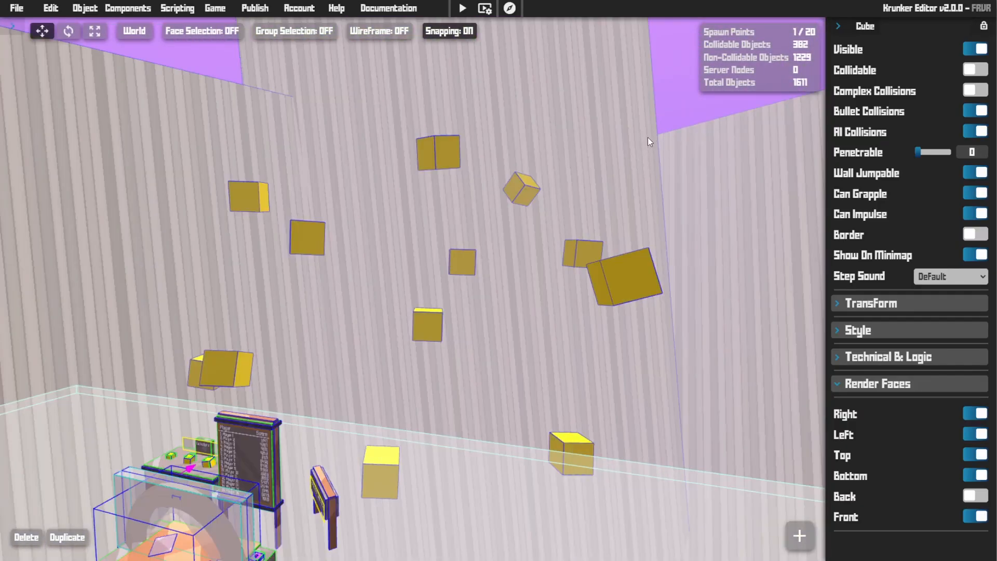
# - Select a floating yellow cube in front of the striped wall and inspect which of its faces are rendered
pyautogui.click(434, 152)
pyautogui.moveTo(434, 151); pyautogui.dragTo(515, 155, button='right')
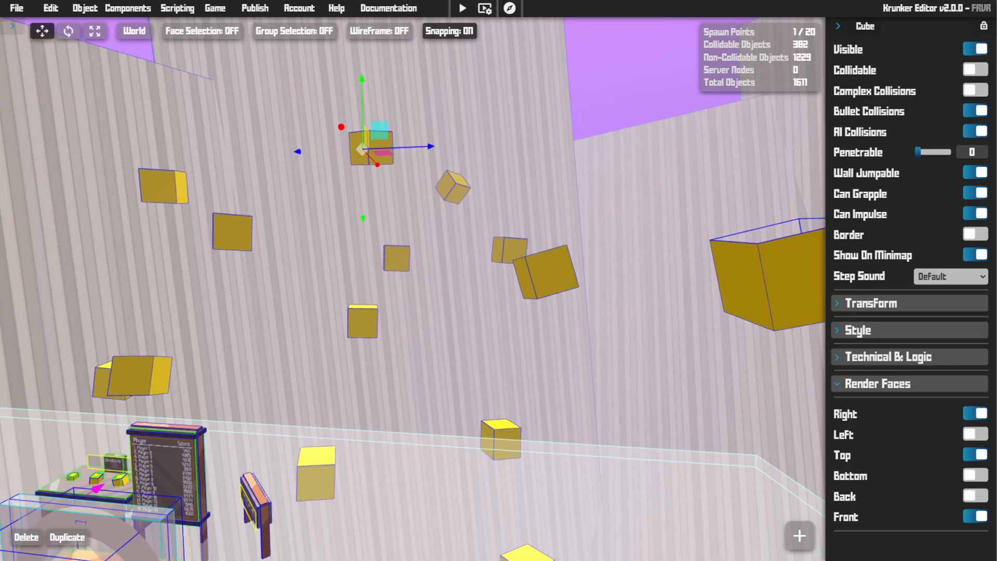
pyautogui.press('w')
pyautogui.moveTo(515, 155); pyautogui.dragTo(332, 174, button='right')
pyautogui.press('w')
pyautogui.press('s')
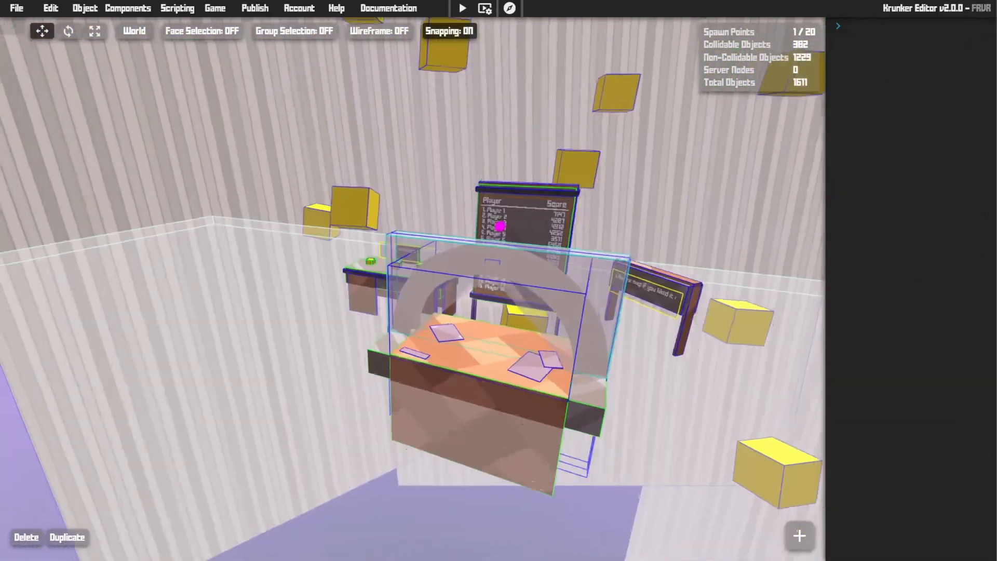
# - Select the light cone on the arch platform and view its properties and position from the side
pyautogui.press('w')
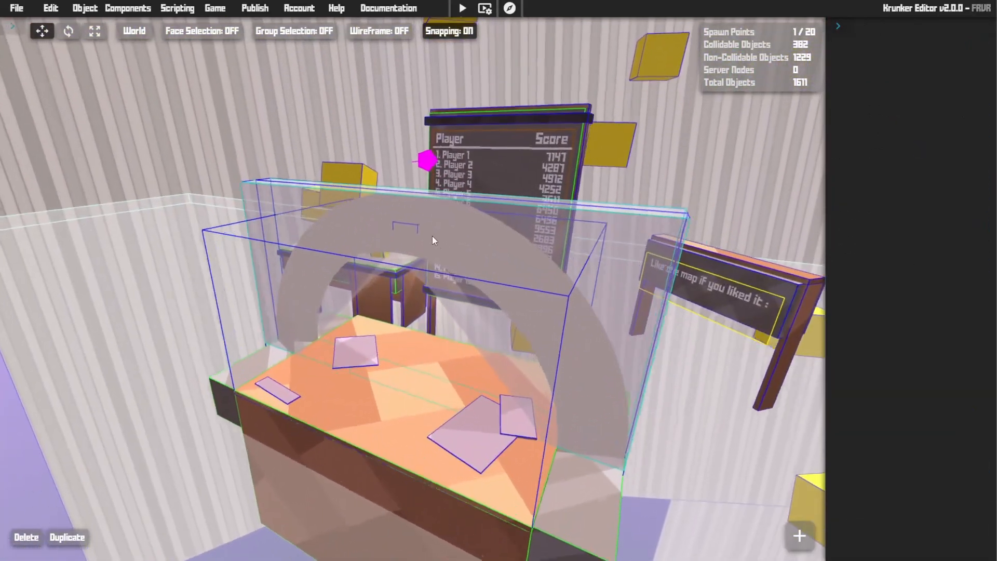
pyautogui.click(460, 298)
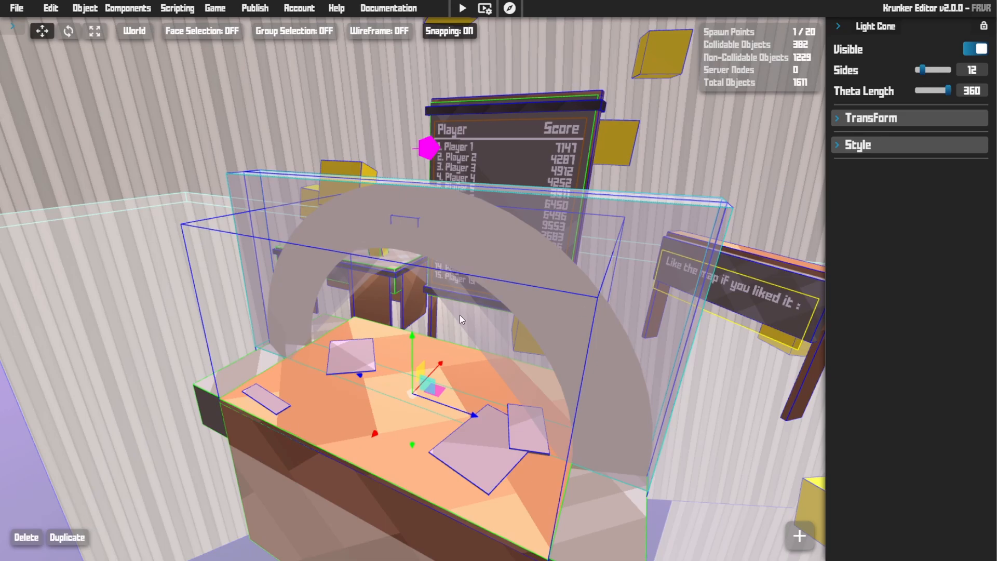
pyautogui.moveTo(460, 315); pyautogui.dragTo(211, 307, button='right')
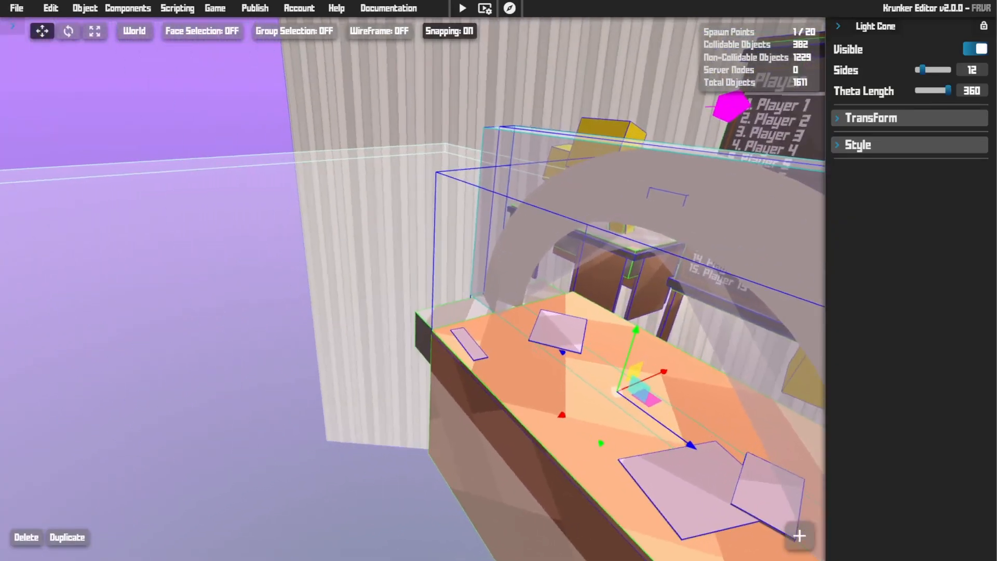
pyautogui.moveTo(413, 290); pyautogui.dragTo(415, 289, button='right')
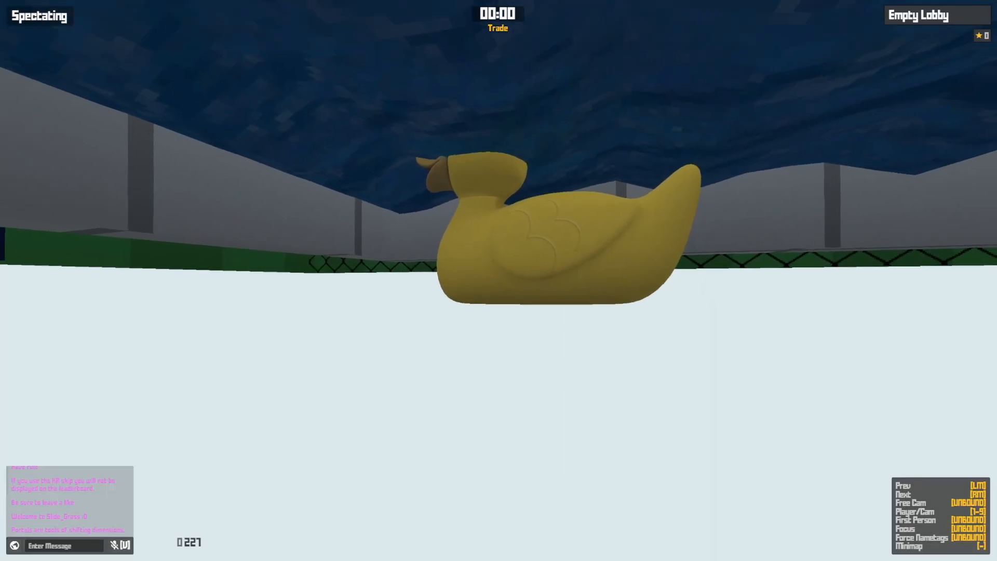
# - Walk along the road in Little_noTown to view the crates, barrier, cube-shaped trees and wooden fence
pyautogui.press('w')
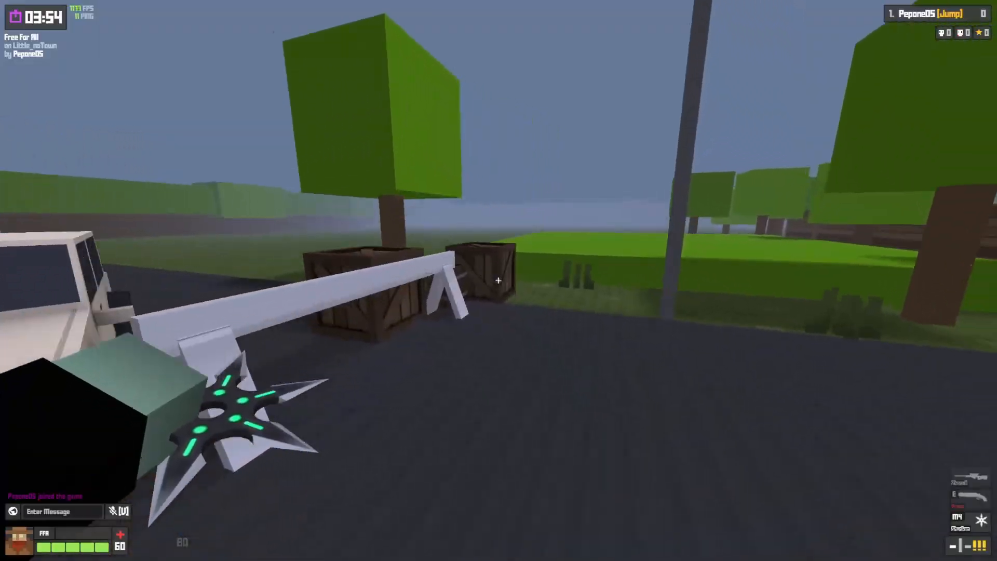
pyautogui.press('w')
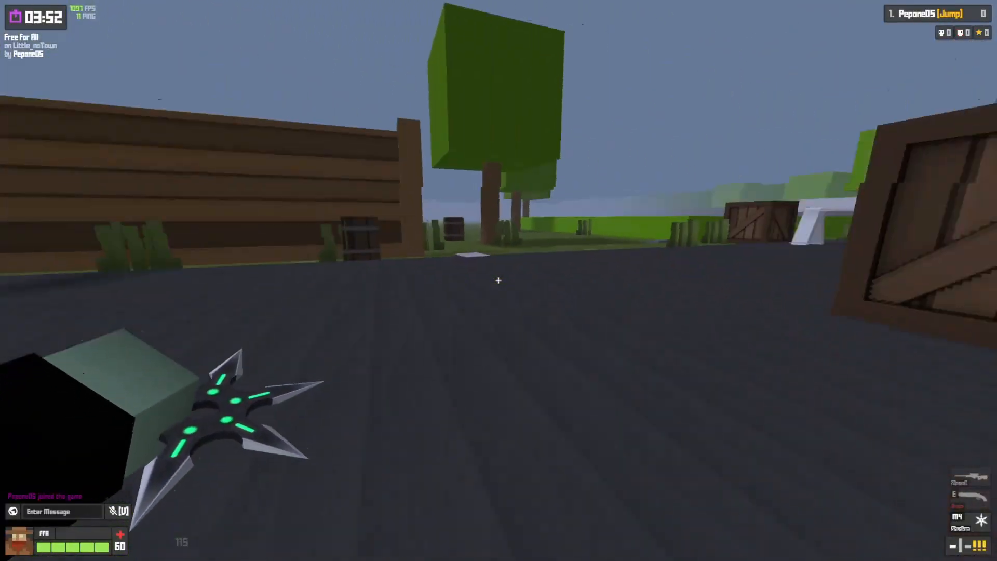
pyautogui.press('space')
pyautogui.press('space')
pyautogui.press('w')
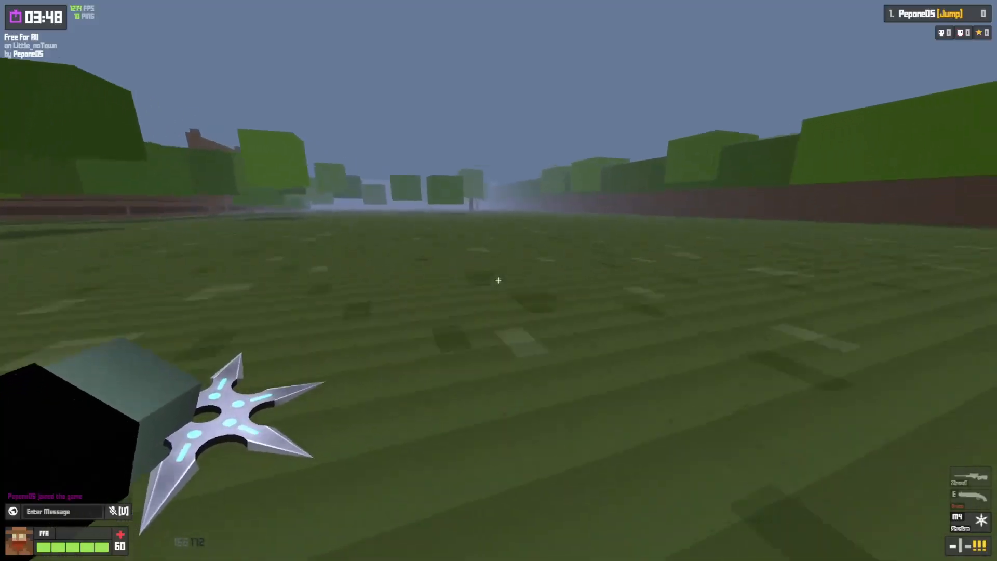
# - Cross the grass fields of Little_noTown to examine the hedges, tree rows and fences enclosing the play area
pyautogui.press('w')
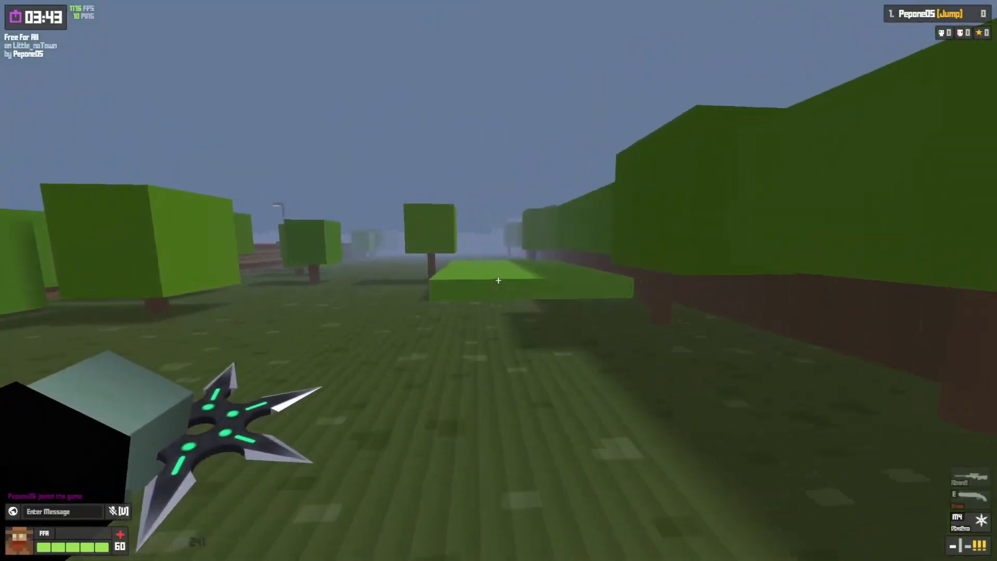
pyautogui.press('space')
pyautogui.press('w')
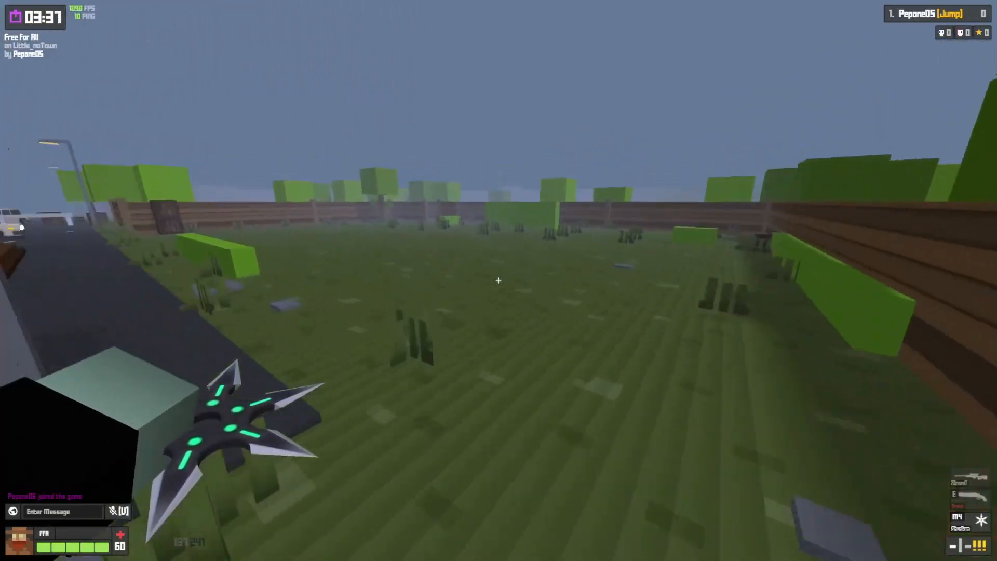
pyautogui.press('w')
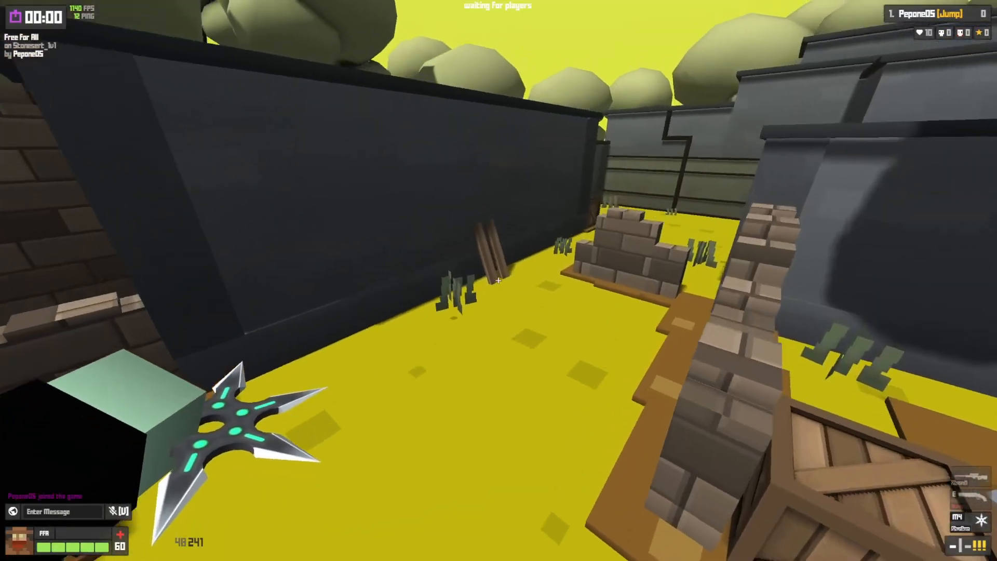
# - Walk through Stonesert_1v1 to examine the broken brick walls, dark boundary walls, plants and orange ground edging
pyautogui.press('w')
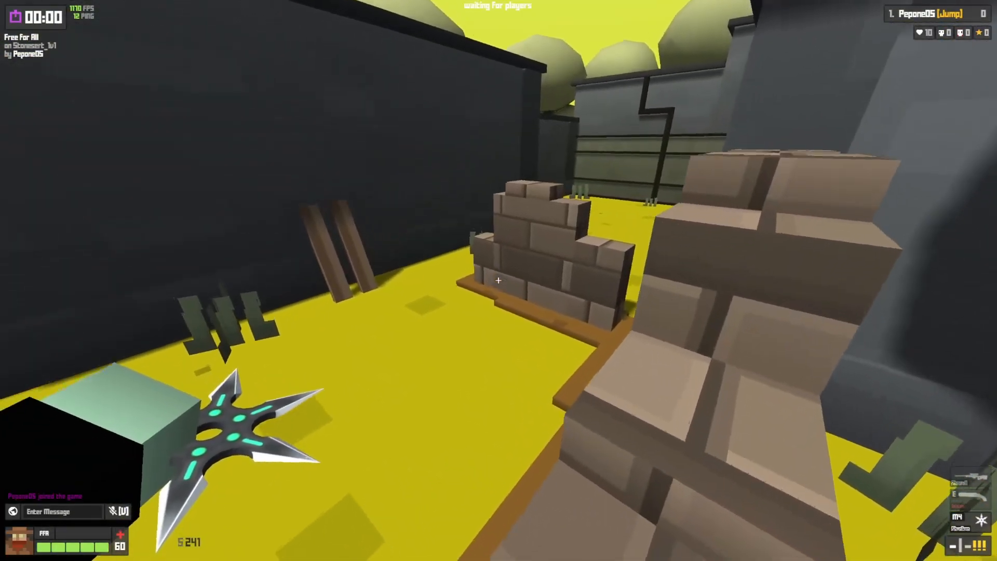
pyautogui.press('w')
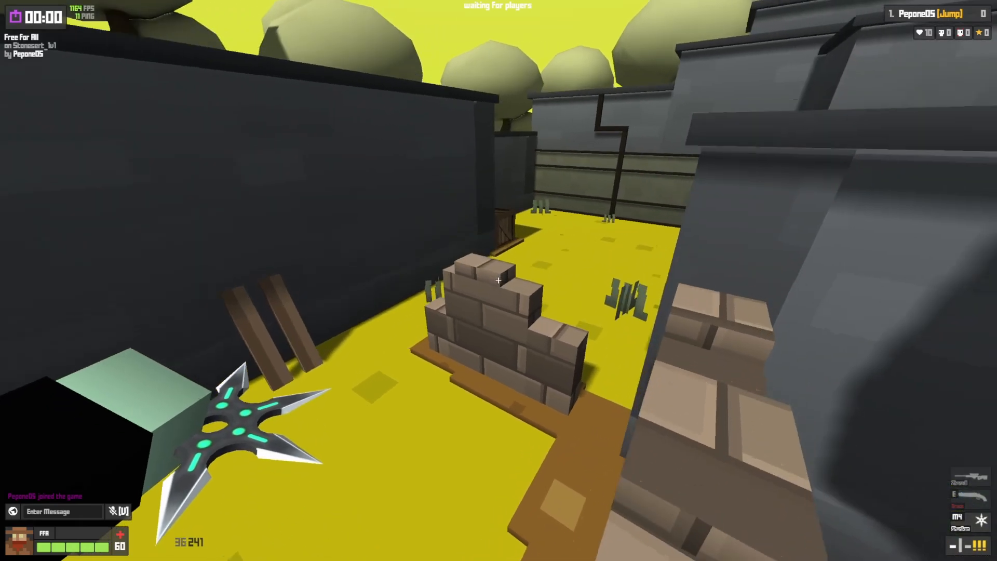
pyautogui.press('w')
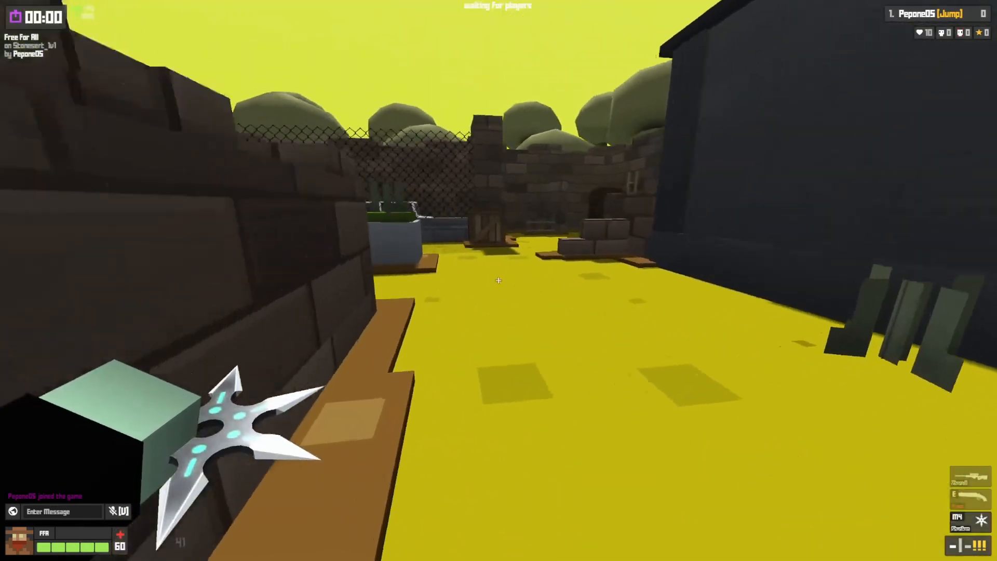
pyautogui.press('space')
pyautogui.press('w')
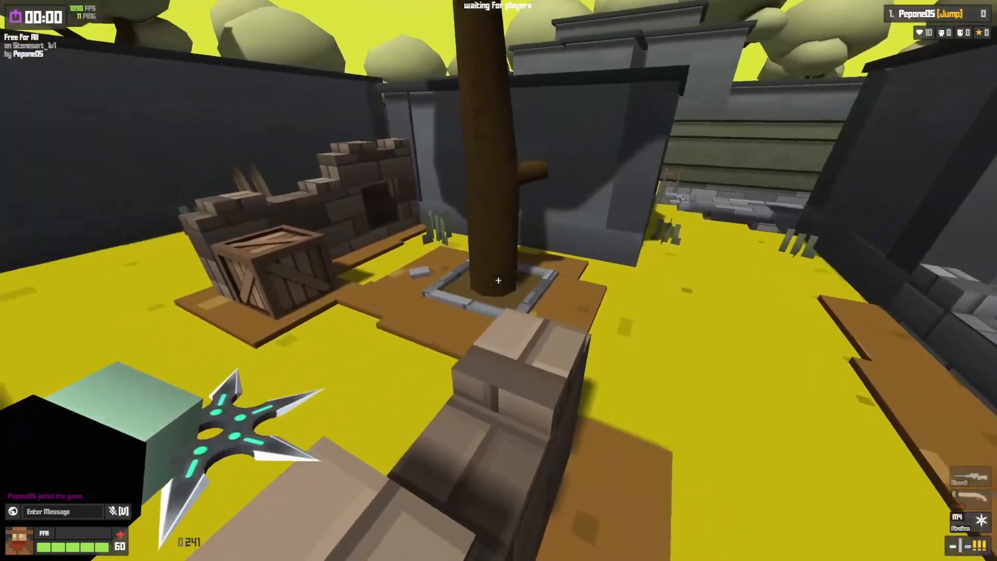
# - Jump over the brick ruins of Stonesert_1v1 to examine the central tree, barred wall opening, chain-link fence and crates
pyautogui.press('space')
pyautogui.press('w')
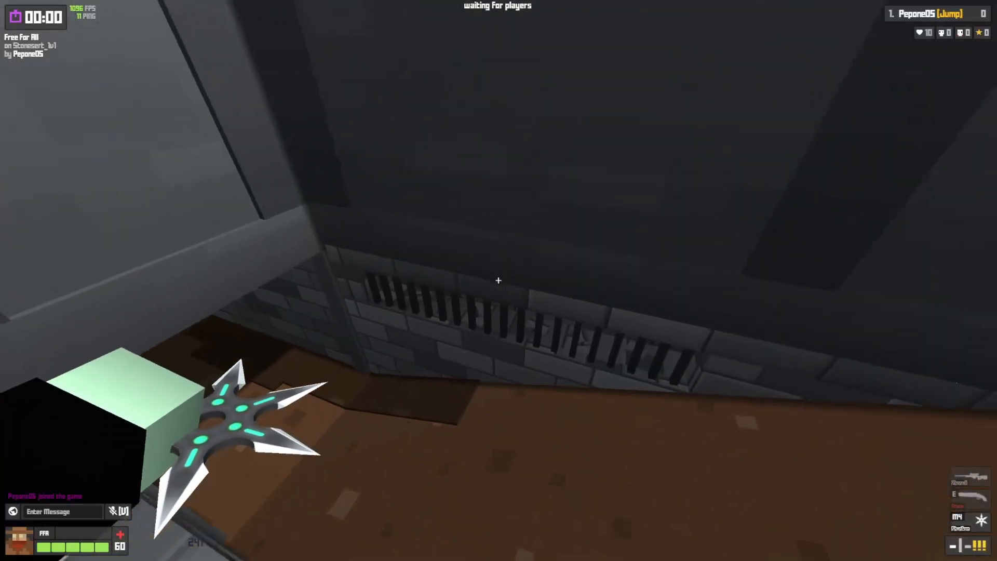
pyautogui.press('w')
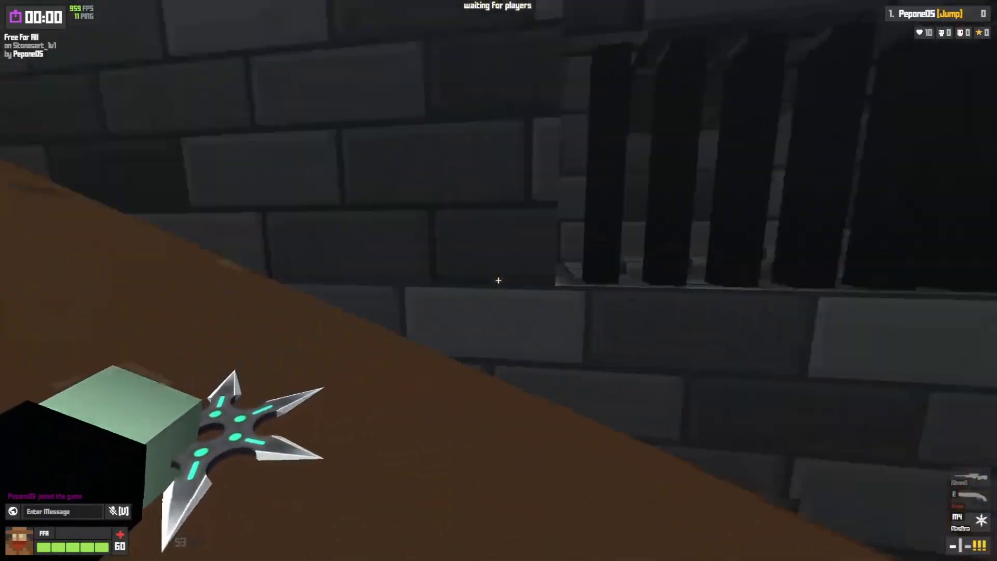
pyautogui.press('space')
pyautogui.press('w')
pyautogui.press('space')
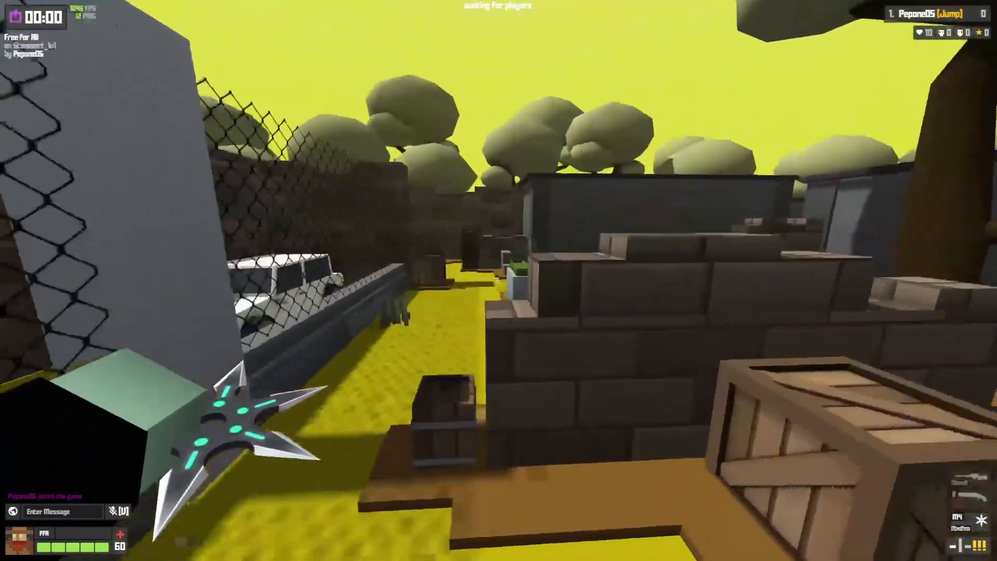
pyautogui.press('space')
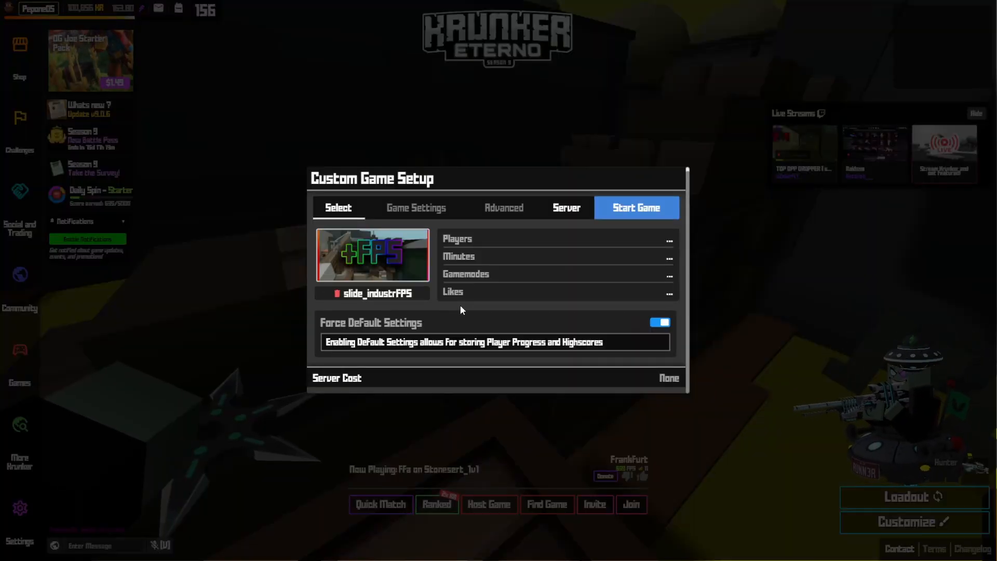
# - Start a custom game on slide_industrFPS and move through the dark canyon to examine its stone blocks and walls
pyautogui.click(566, 214)
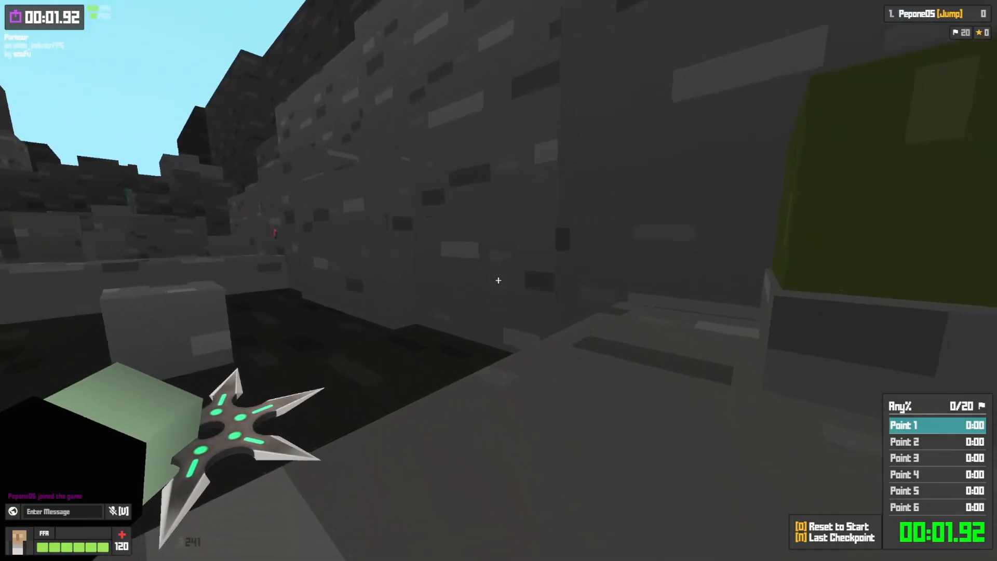
pyautogui.press('space')
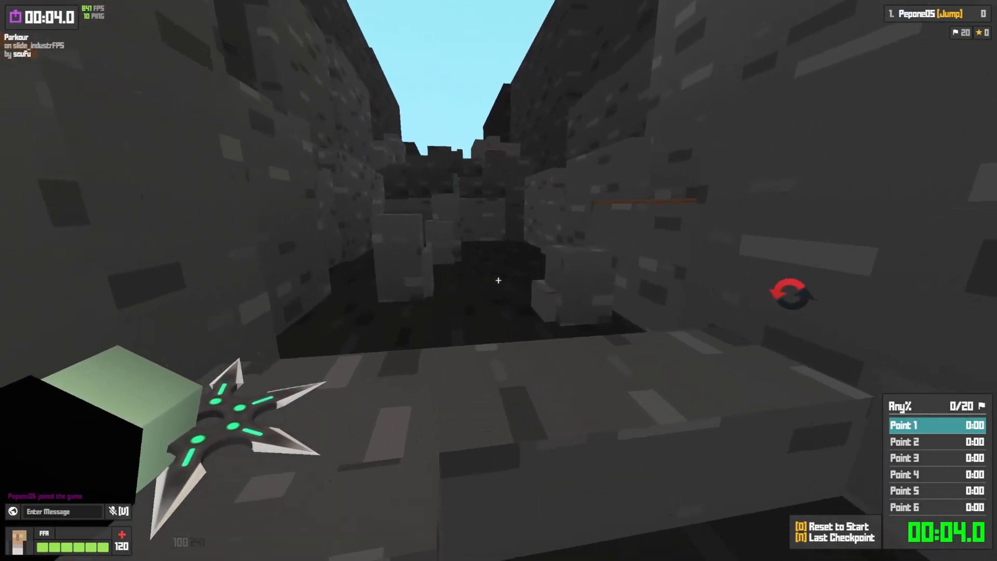
pyautogui.press('w')
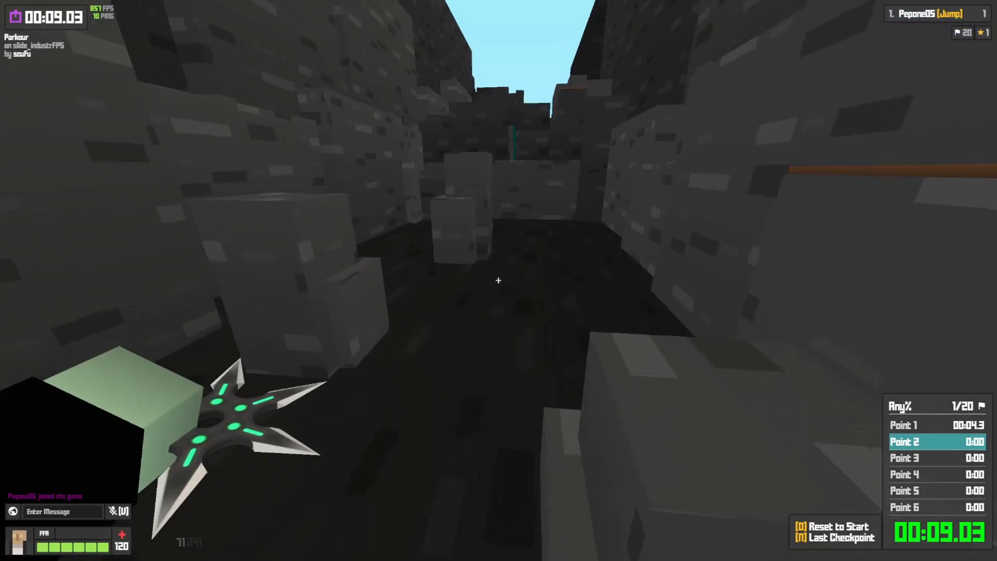
pyautogui.press('w')
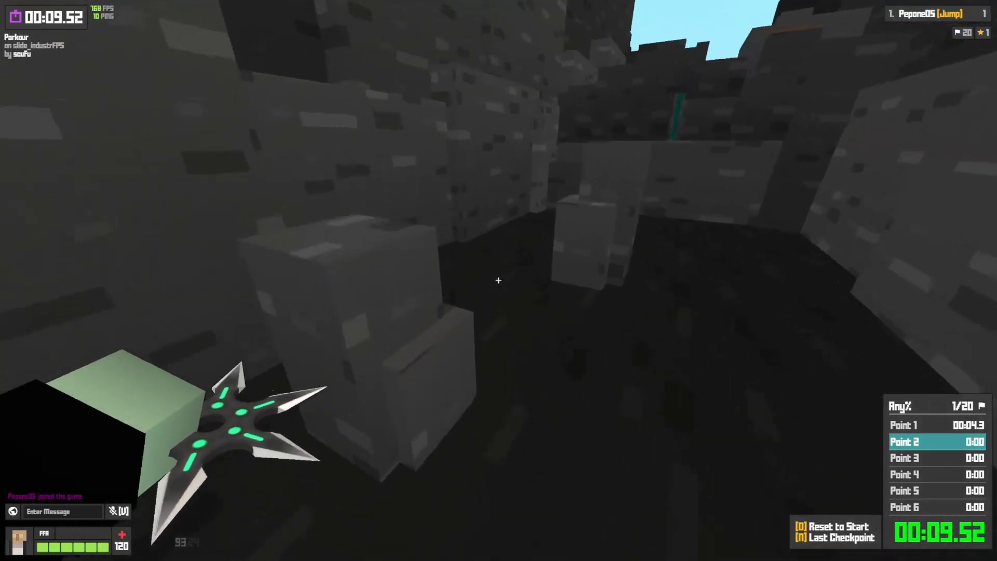
pyautogui.press('w')
pyautogui.press('space')
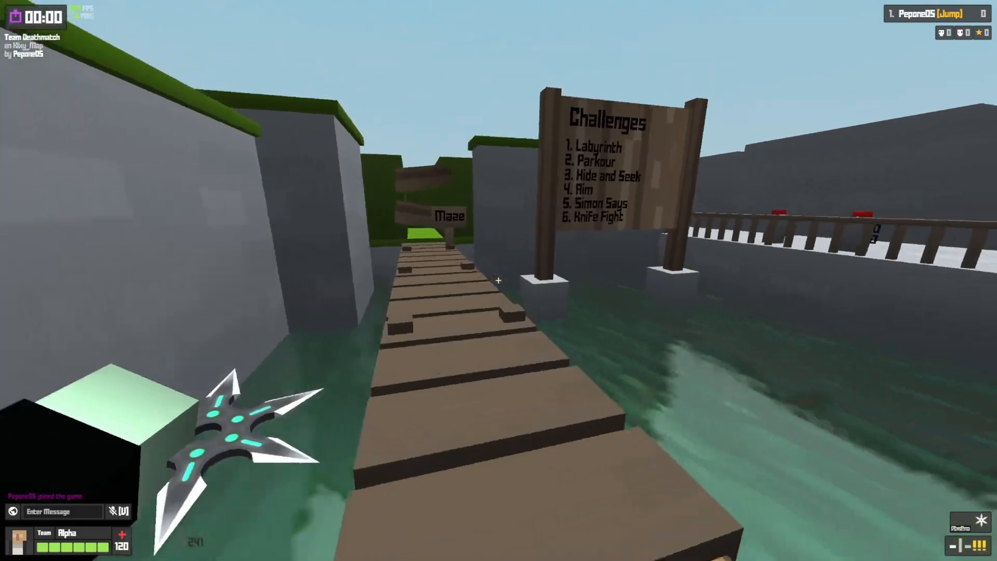
# - Cross the wooden bridge in Klxy_Map to examine the Challenges sign, water, grass island, stones and red button railing
pyautogui.press('w')
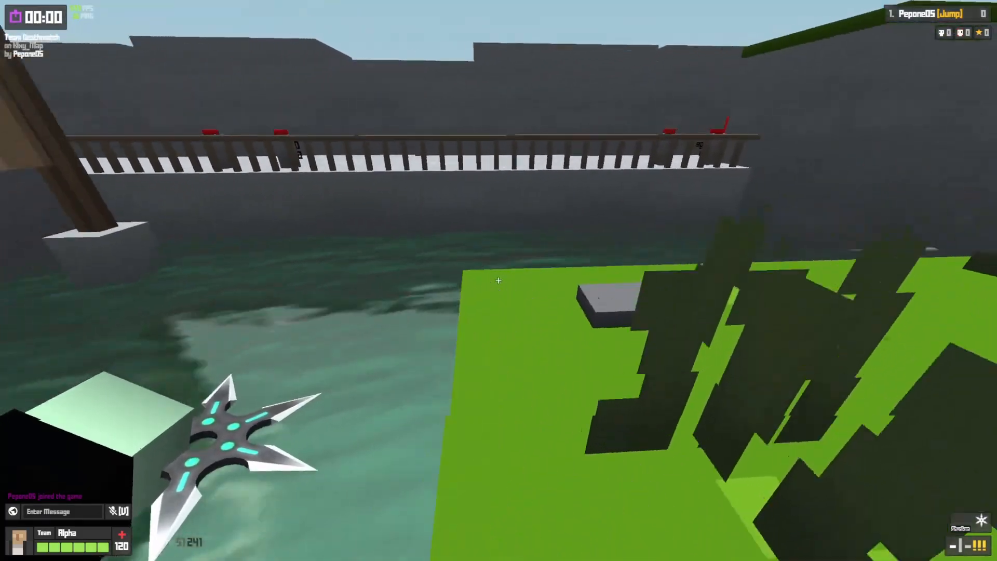
pyautogui.press('w')
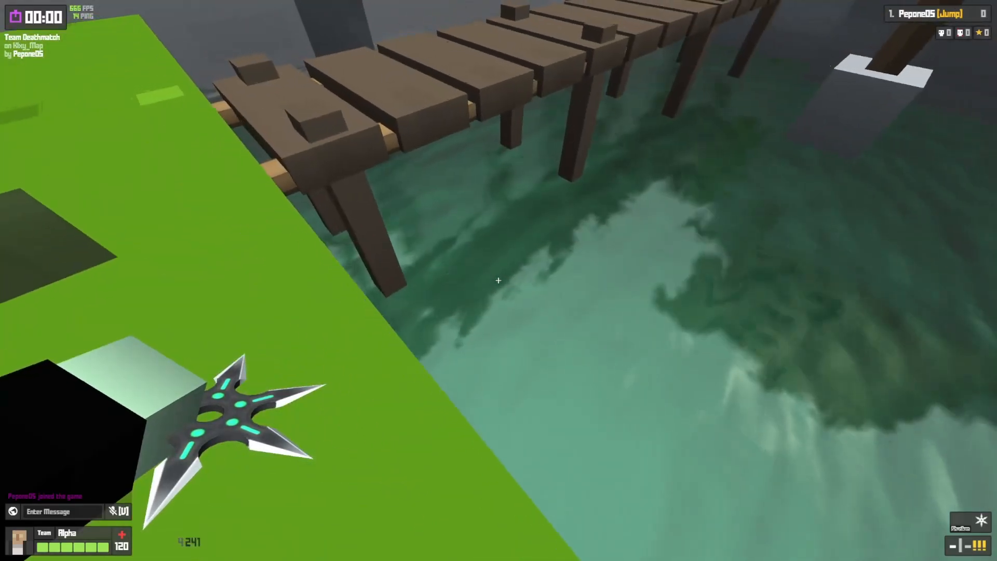
pyautogui.press('w')
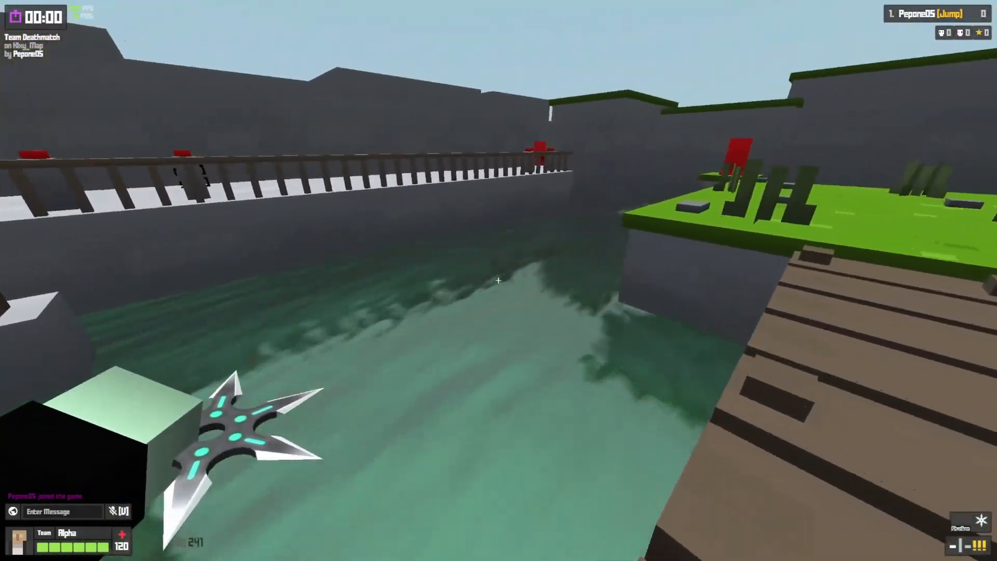
pyautogui.press('w')
pyautogui.press('w')
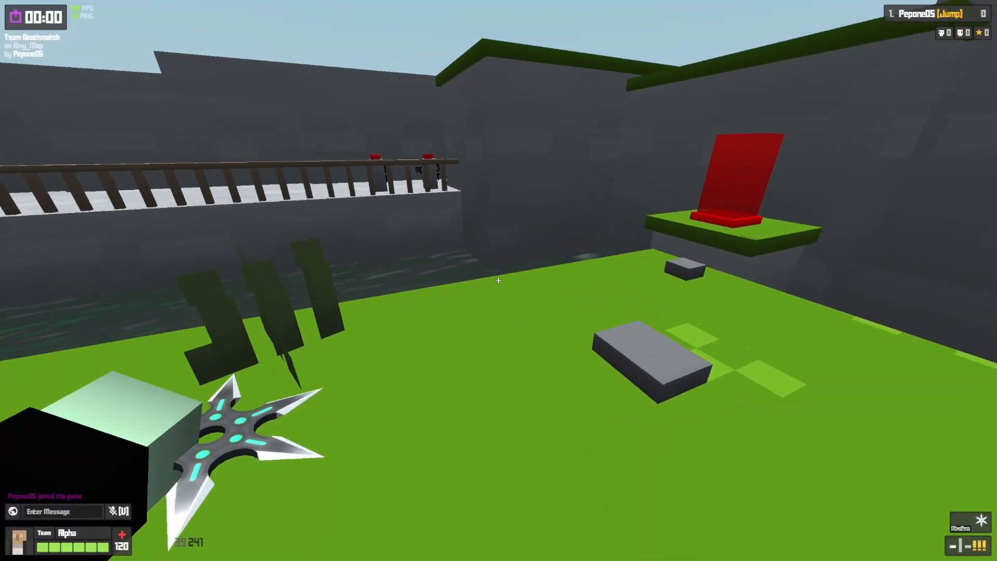
pyautogui.press('w')
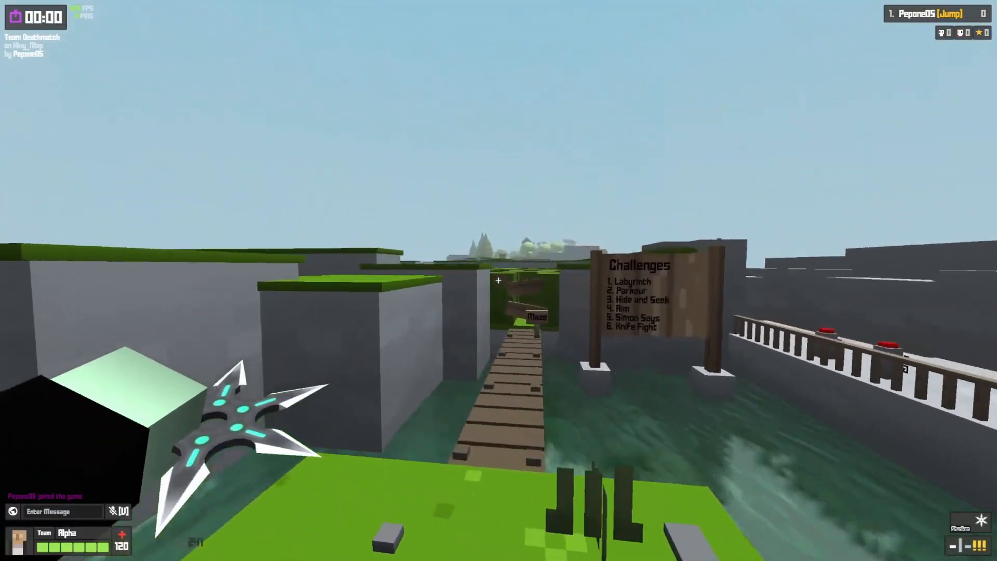
# - Move around the grass island's edges in Klxy_Map to examine the surrounding cliffs, water surface and bridge end
pyautogui.press('w')
pyautogui.press('space')
pyautogui.press('s')
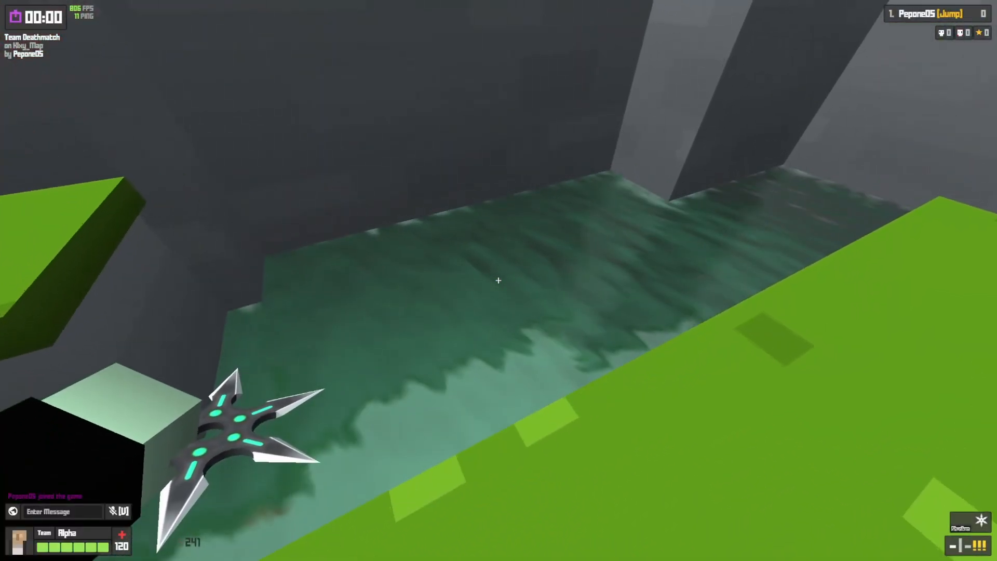
pyautogui.press('w')
pyautogui.press('w')
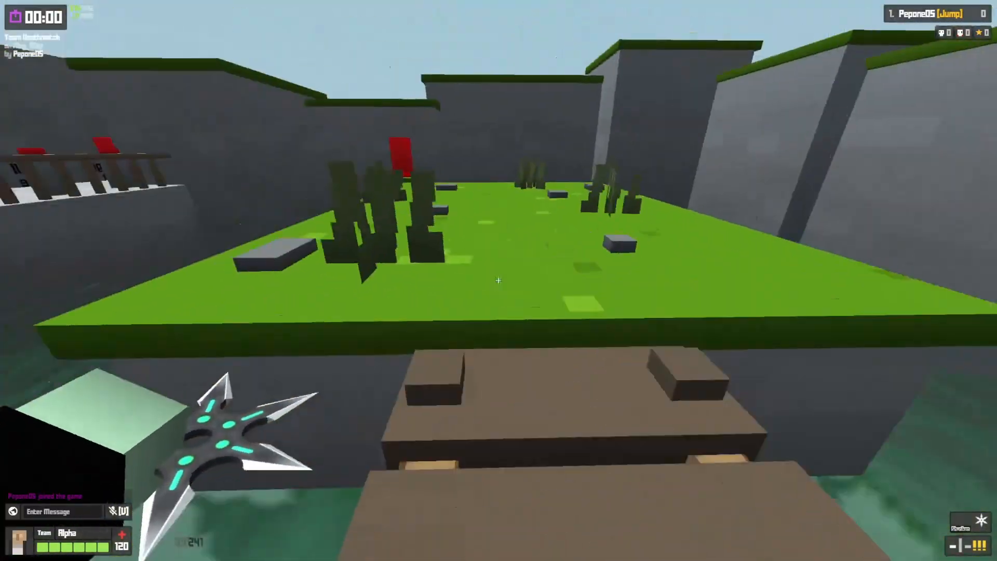
pyautogui.press('w')
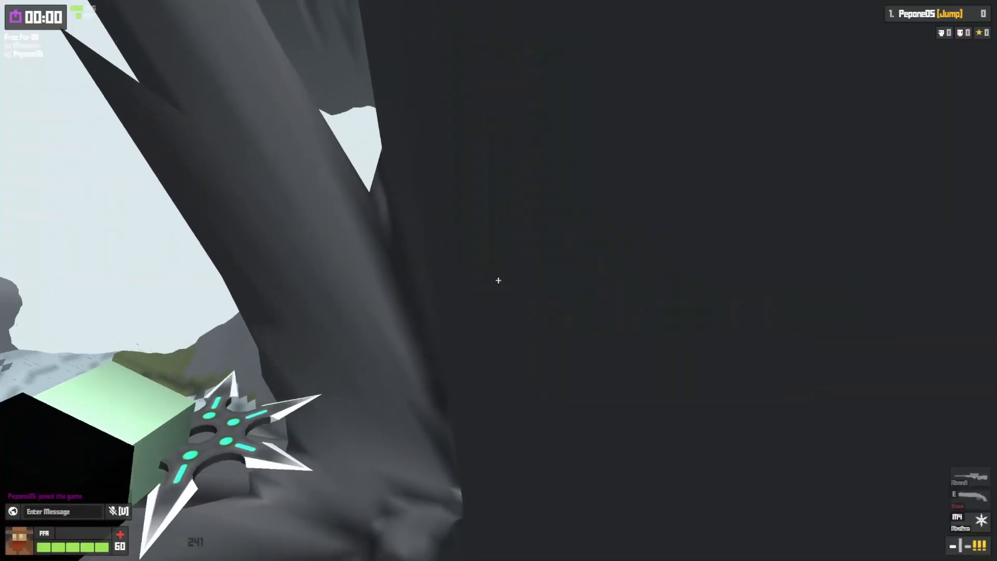
# - Walk among the tall rock spikes of the mountain map to examine their stretched grey surfaces
pyautogui.press('w')
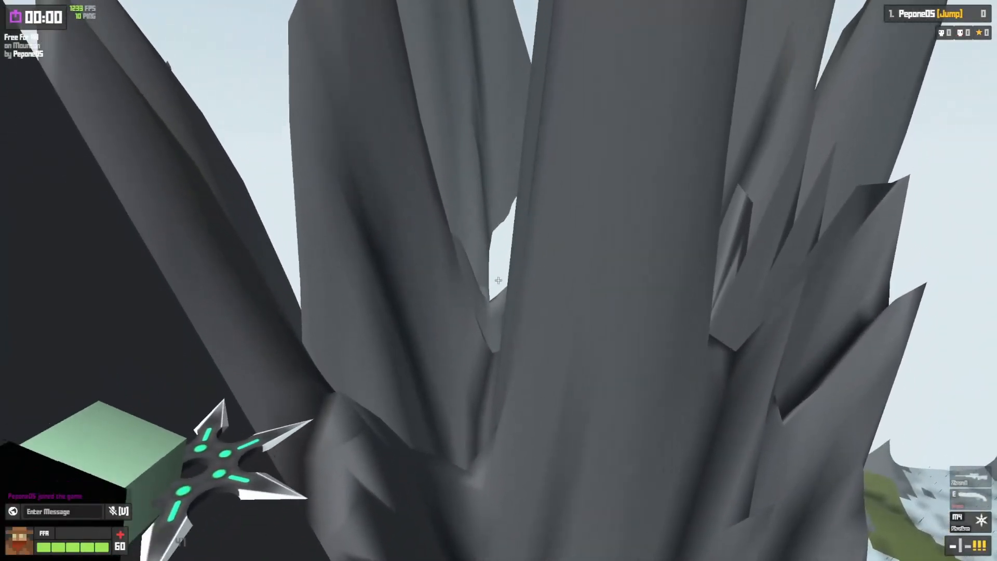
pyautogui.press('w')
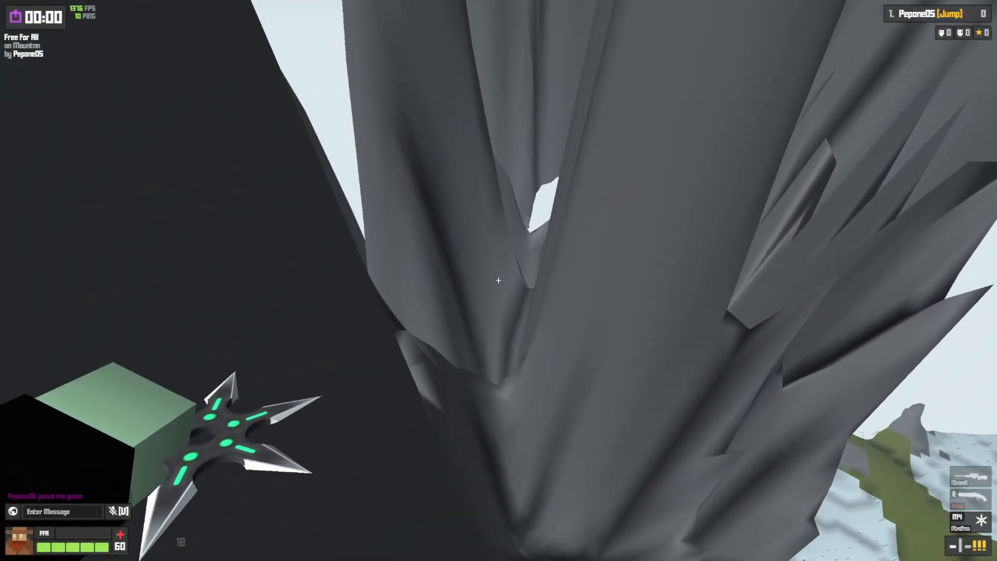
pyautogui.press('w')
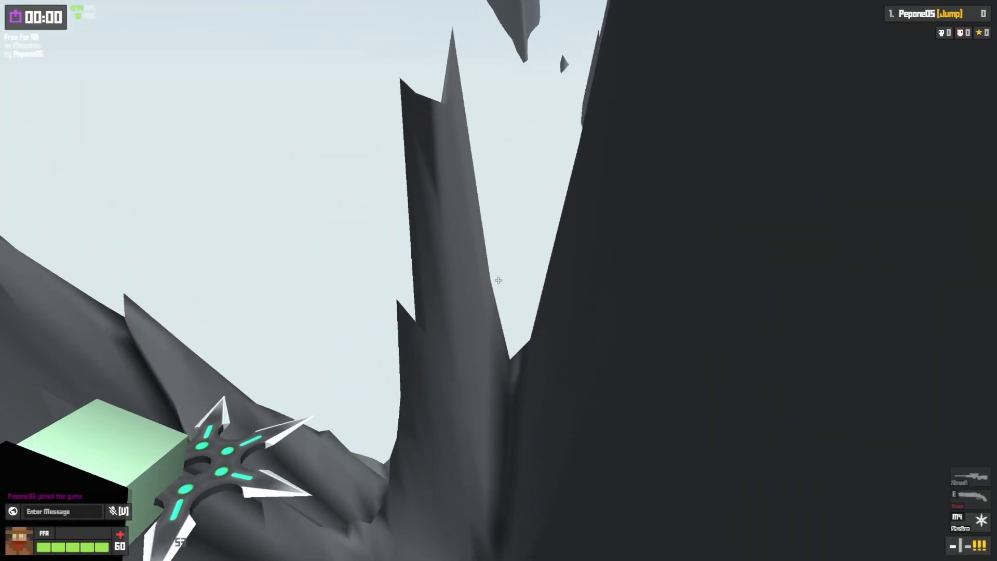
pyautogui.press('w')
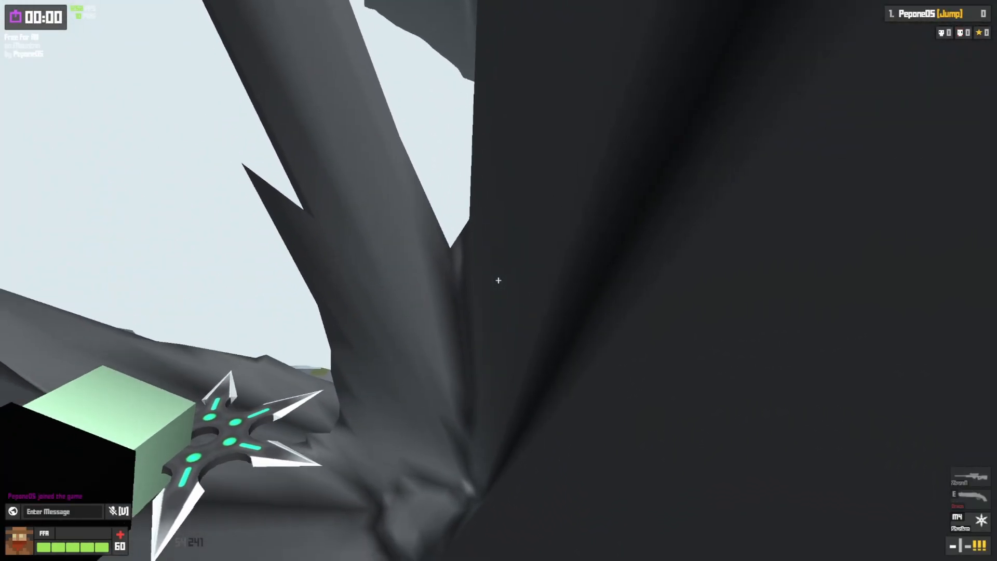
# - Jump against the dark rock faces of the mountain map and switch weapons while examining the gaps between spikes
pyautogui.press('space')
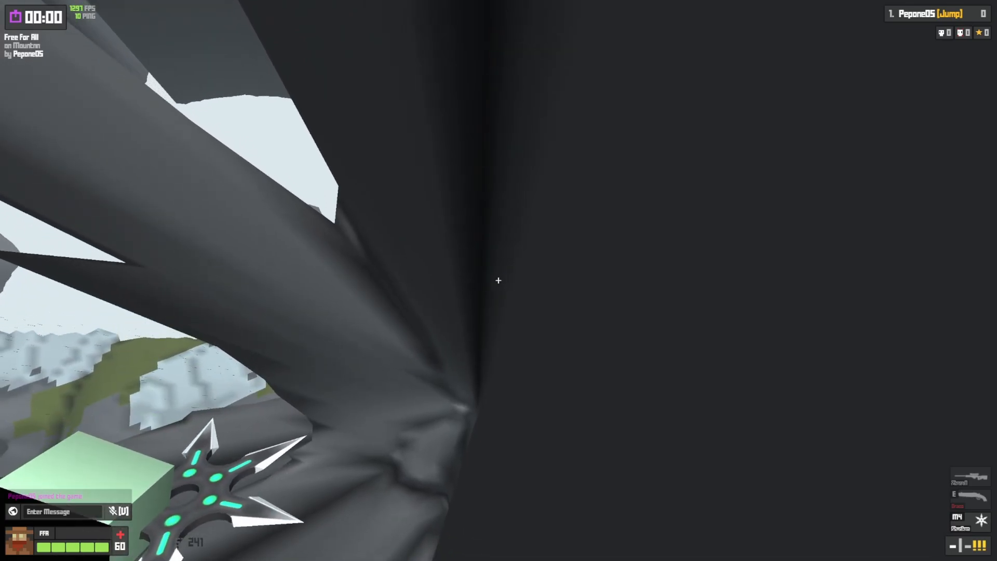
pyautogui.press('space')
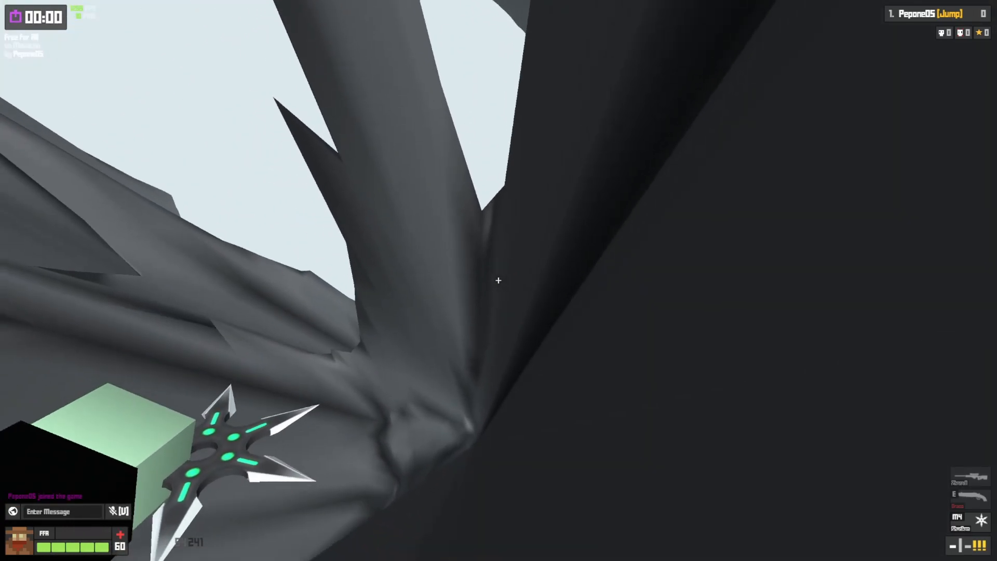
pyautogui.press('space')
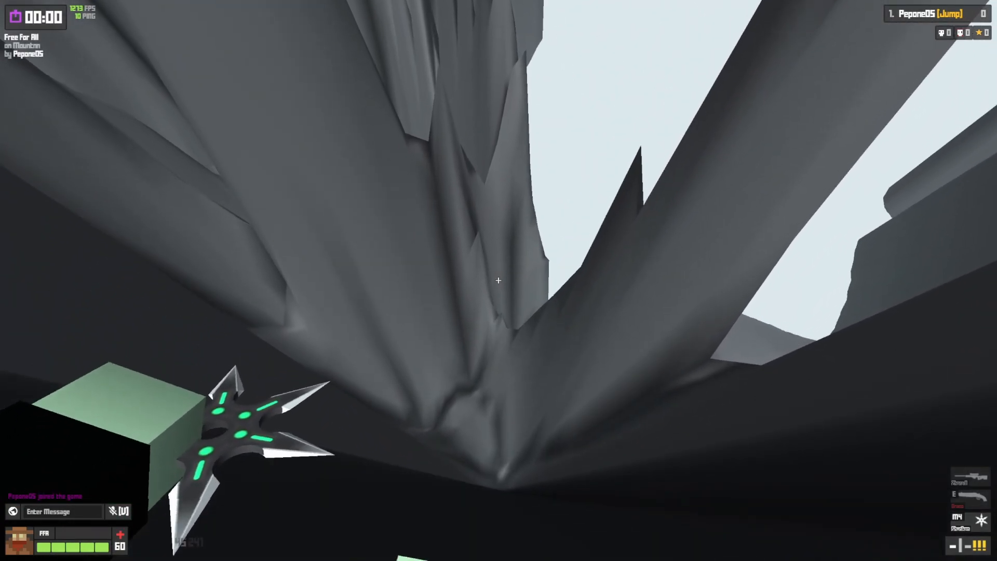
pyautogui.press('e')
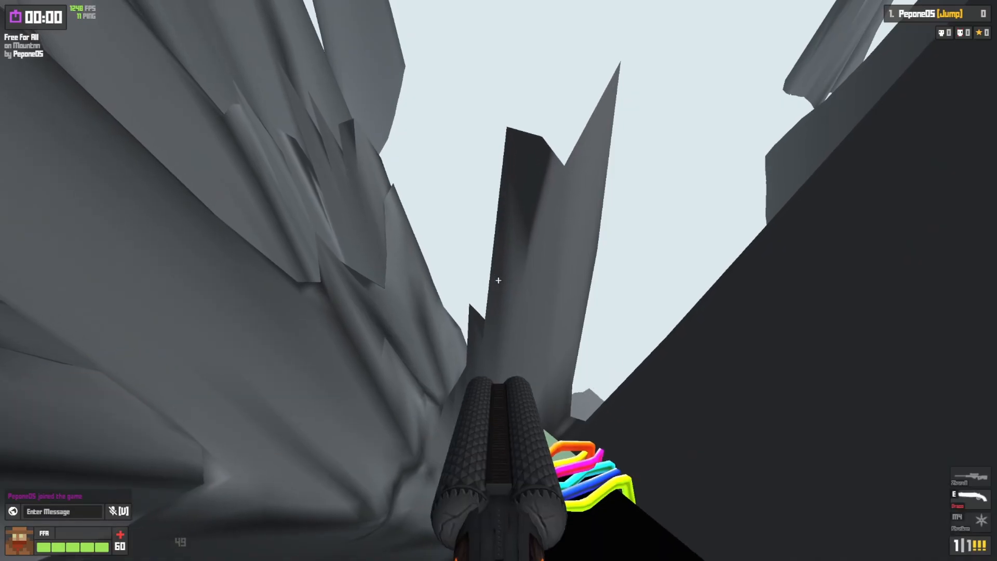
pyautogui.press('q')
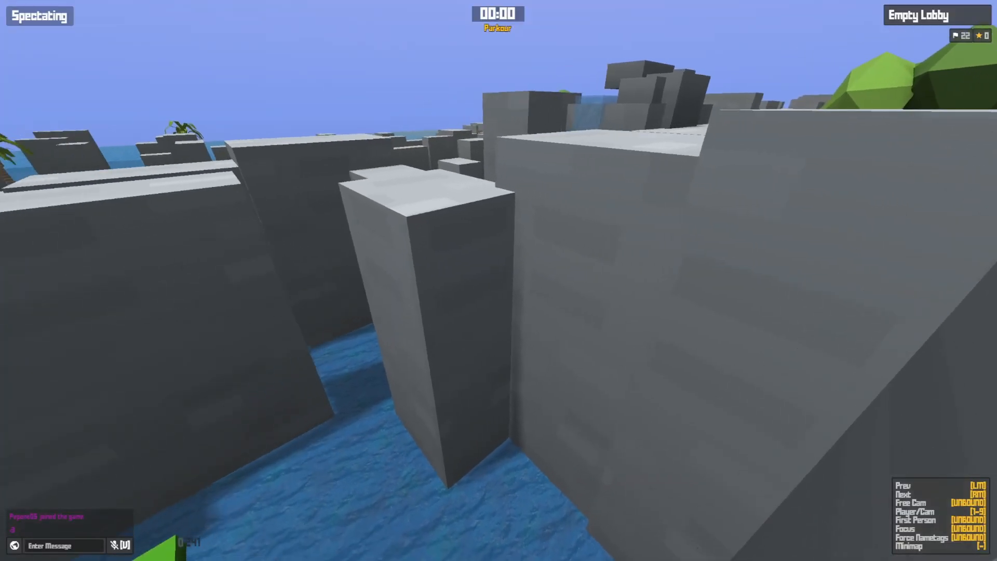
# - Leave the current map and start a custom game on slide_relaxing from the own published games
pyautogui.press('Escape')
pyautogui.click(21, 355)
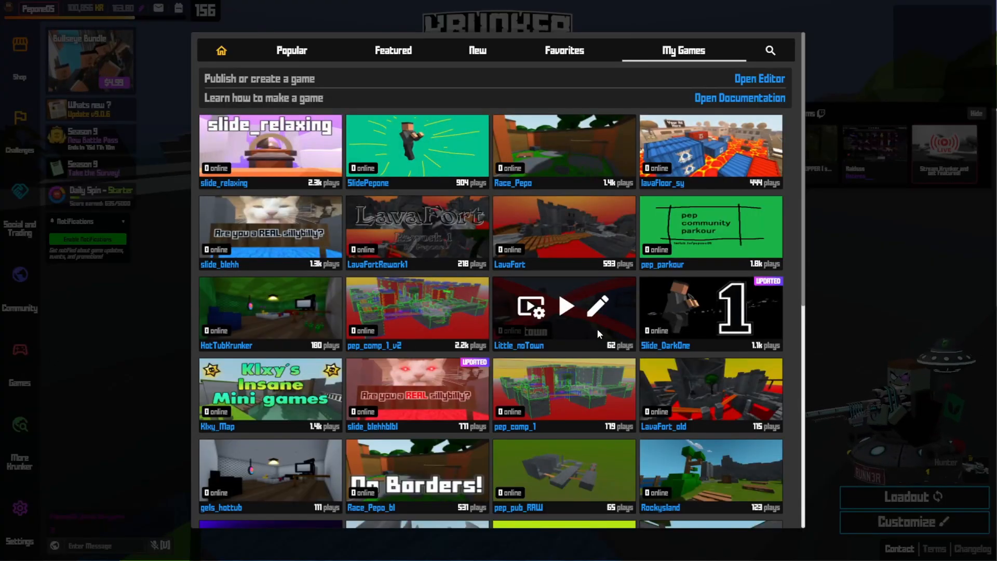
pyautogui.click(239, 145)
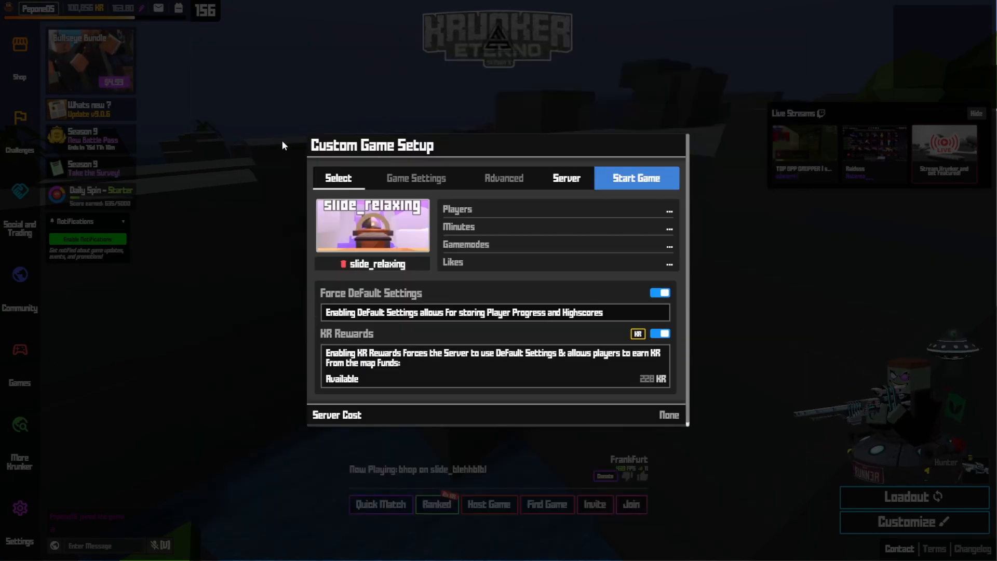
pyautogui.click(637, 178)
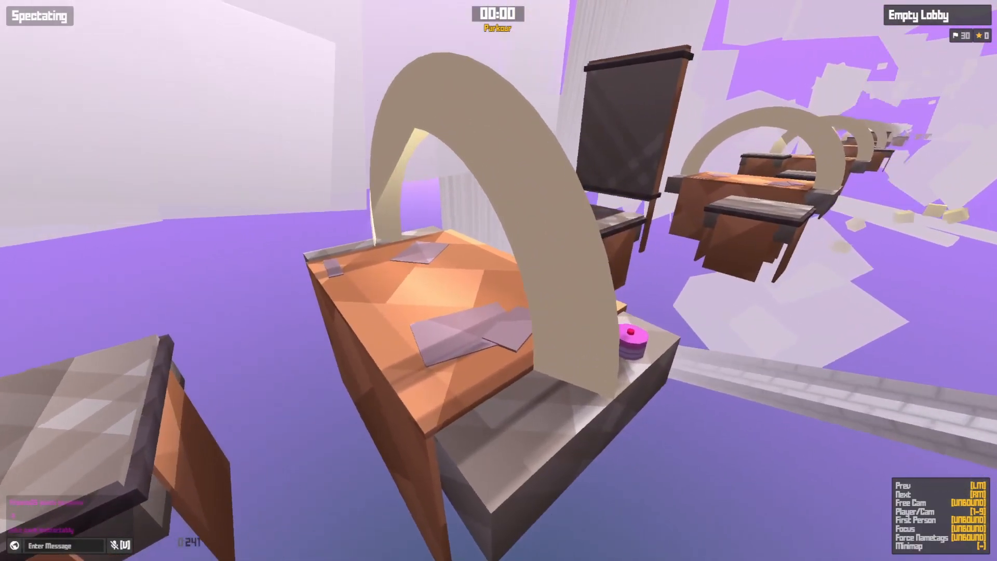
# - Fly around the first desk in slide_relaxing to examine its arch, papers, pink cake and neighbouring stool
pyautogui.press('w')
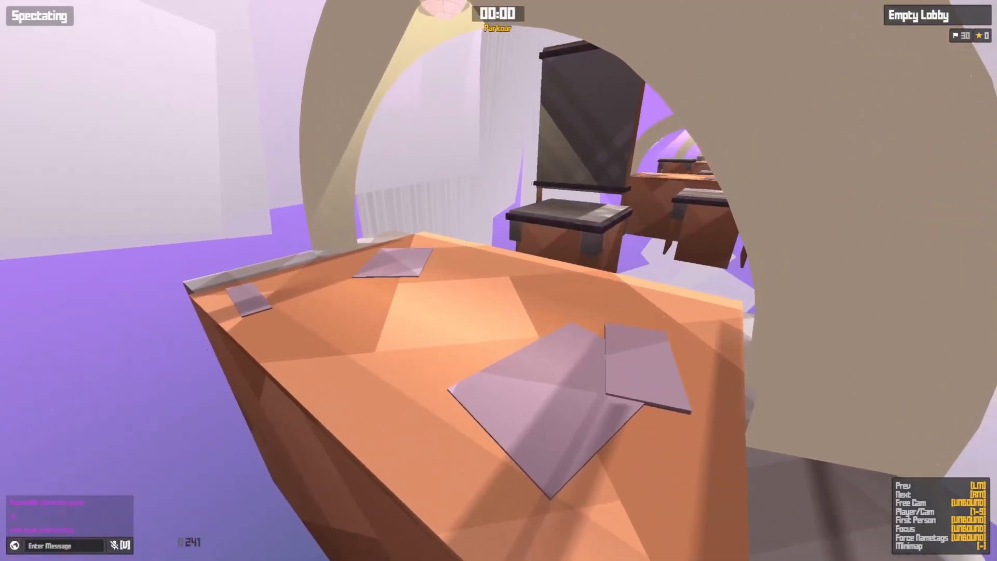
pyautogui.press('d')
pyautogui.press('s')
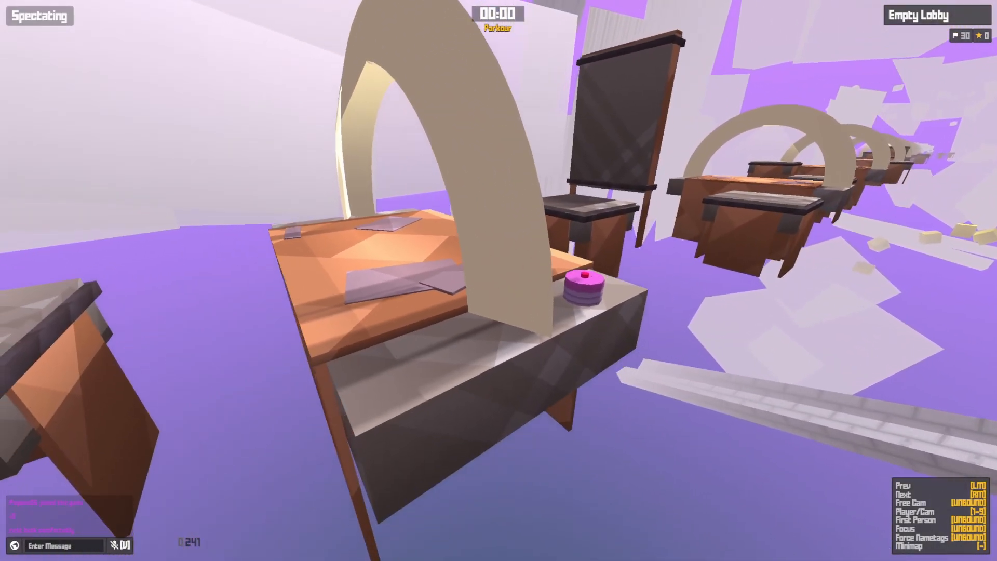
pyautogui.press('w')
pyautogui.press('d')
pyautogui.press('w')
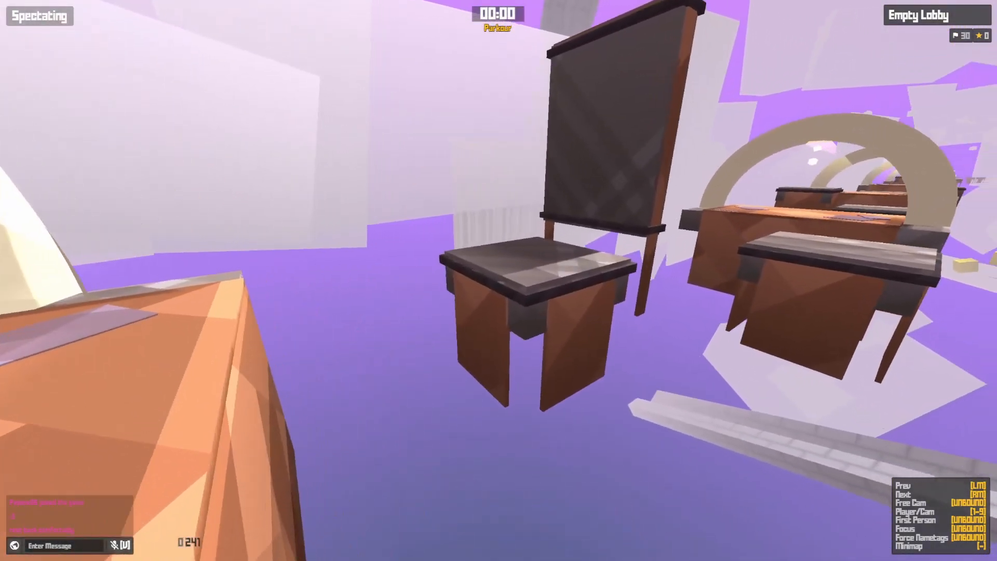
# - Fly past the stools and blackboard in slide_relaxing to examine their tops, legs and the row of arched desks
pyautogui.press('a')
pyautogui.press('w')
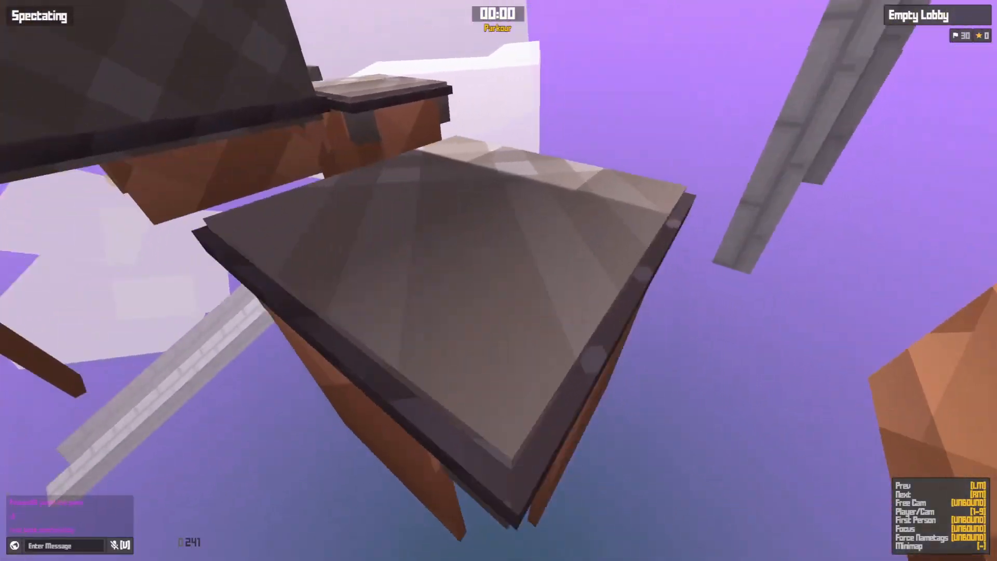
pyautogui.press('d')
pyautogui.press('w')
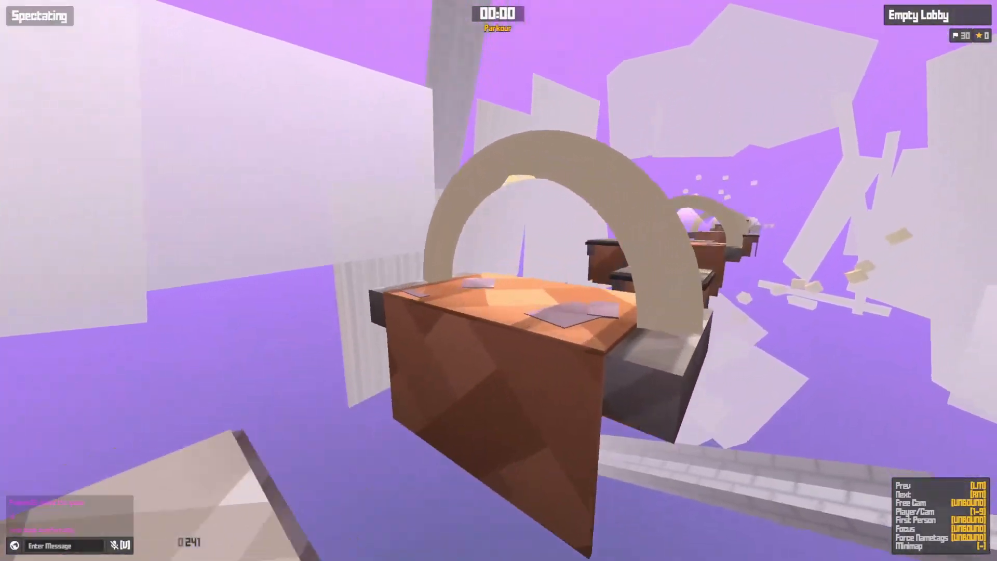
pyautogui.press('a')
pyautogui.press('d')
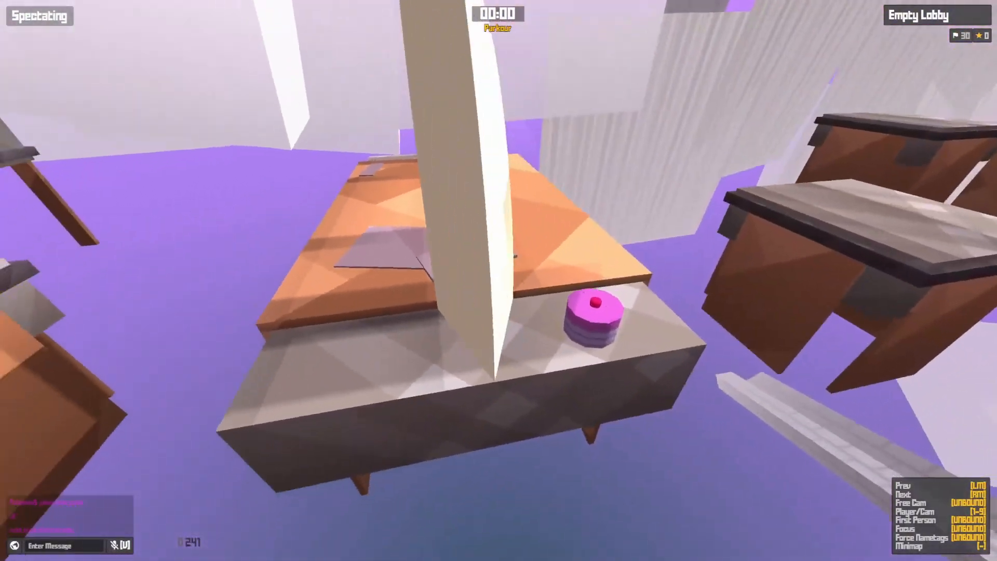
# - Circle the desk with the pink cake in slide_relaxing and fly past the stools towards the next arched desk
pyautogui.press('a')
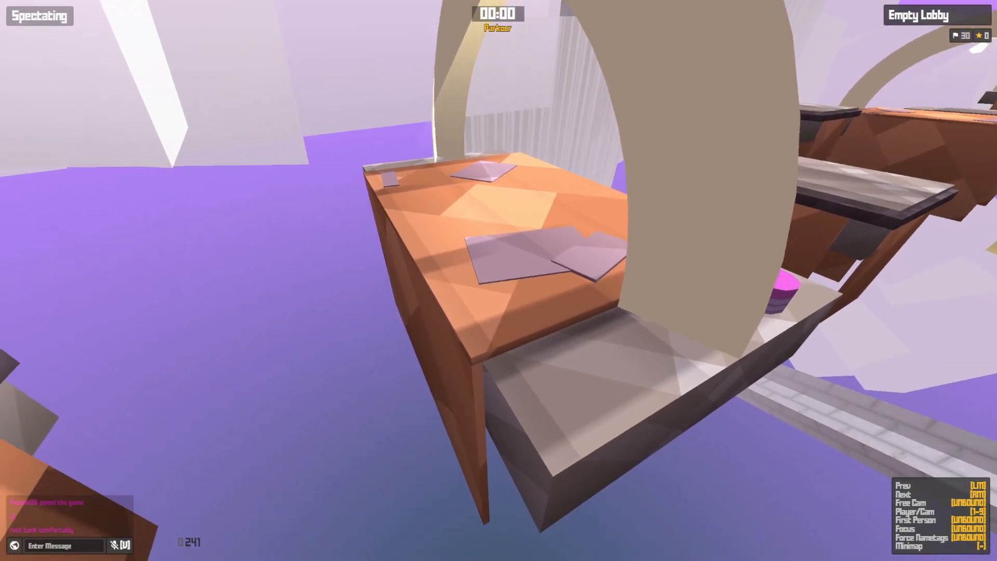
pyautogui.press('a')
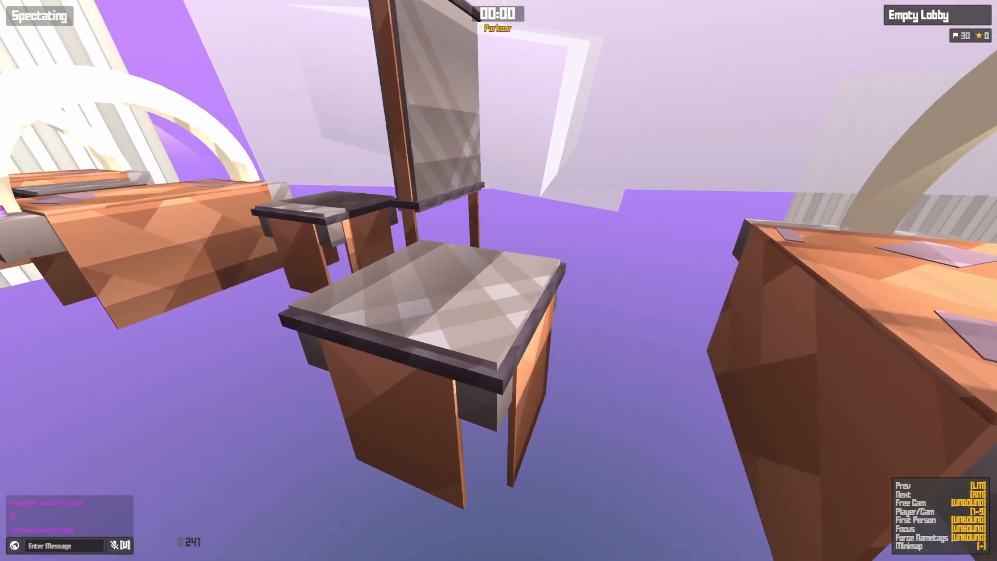
pyautogui.press('a')
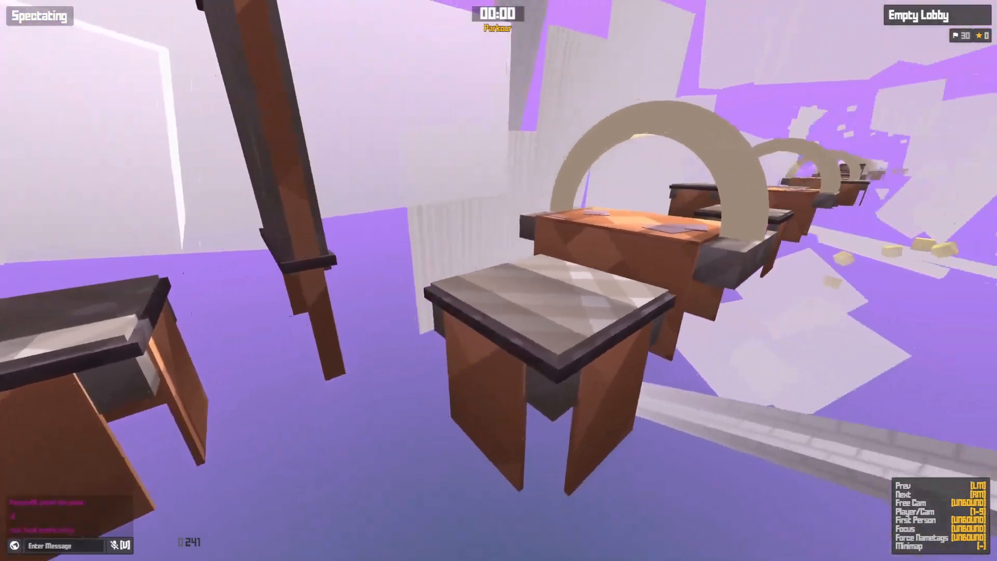
pyautogui.press('w')
pyautogui.press('w')
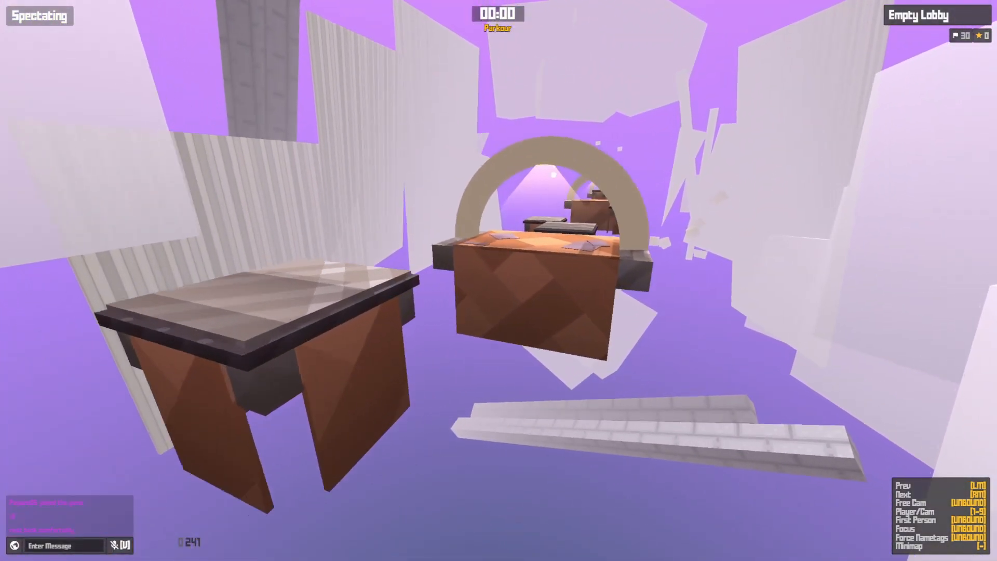
pyautogui.press('w')
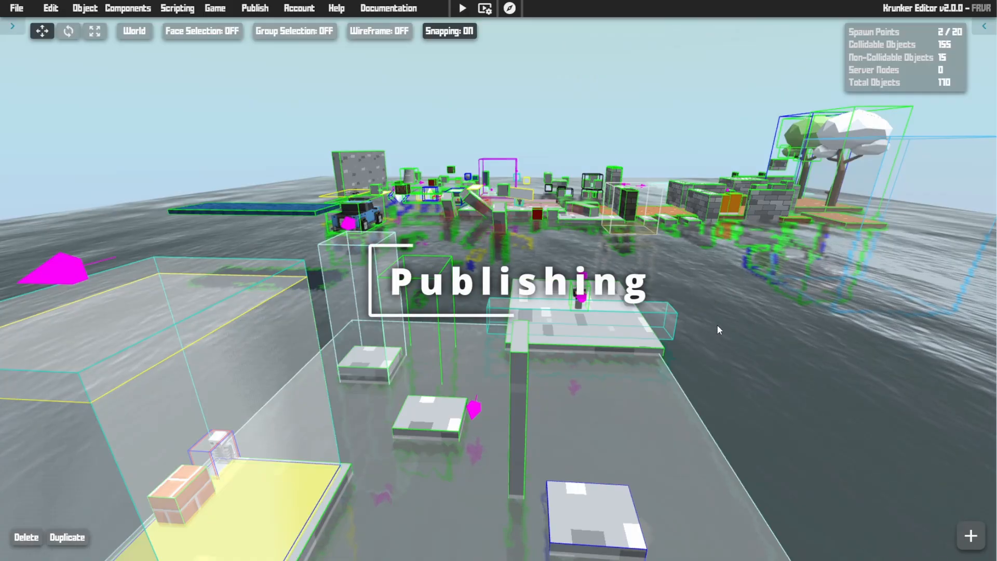
# - Return to the Krunker Editor and open the Publish Game form for the current map
pyautogui.moveTo(717, 328); pyautogui.dragTo(685, 322, button='right')
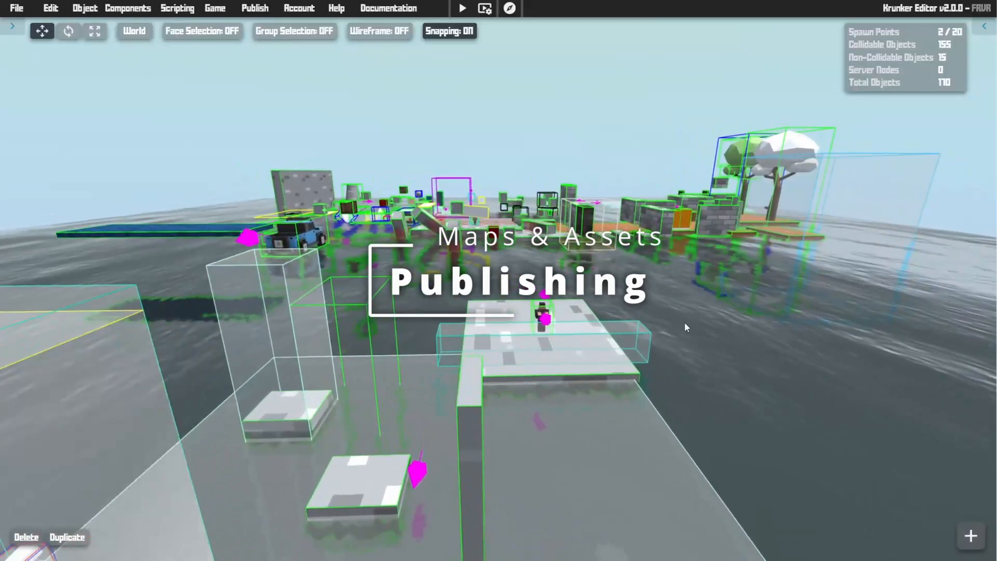
pyautogui.click(301, 9)
pyautogui.click(267, 10)
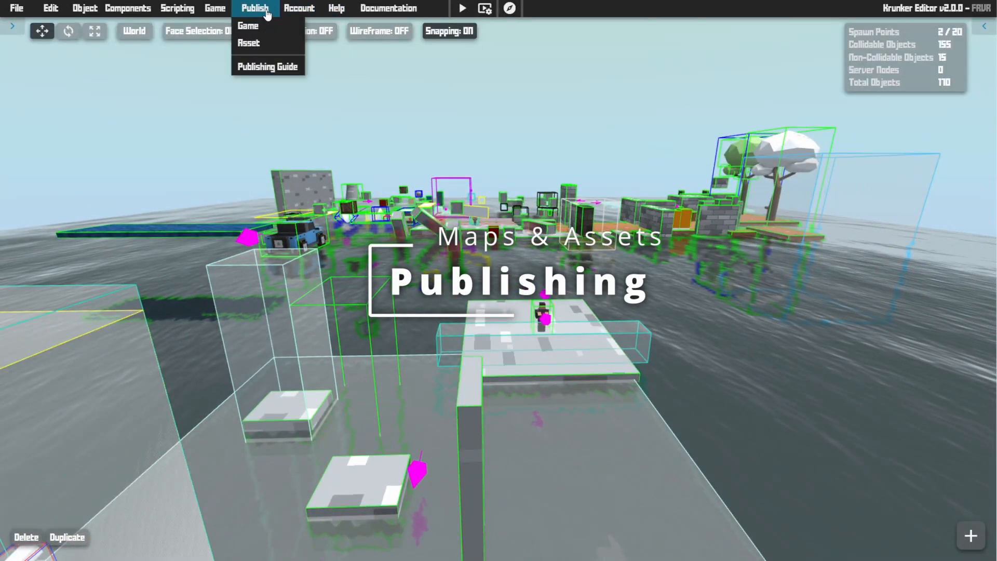
pyautogui.click(262, 24)
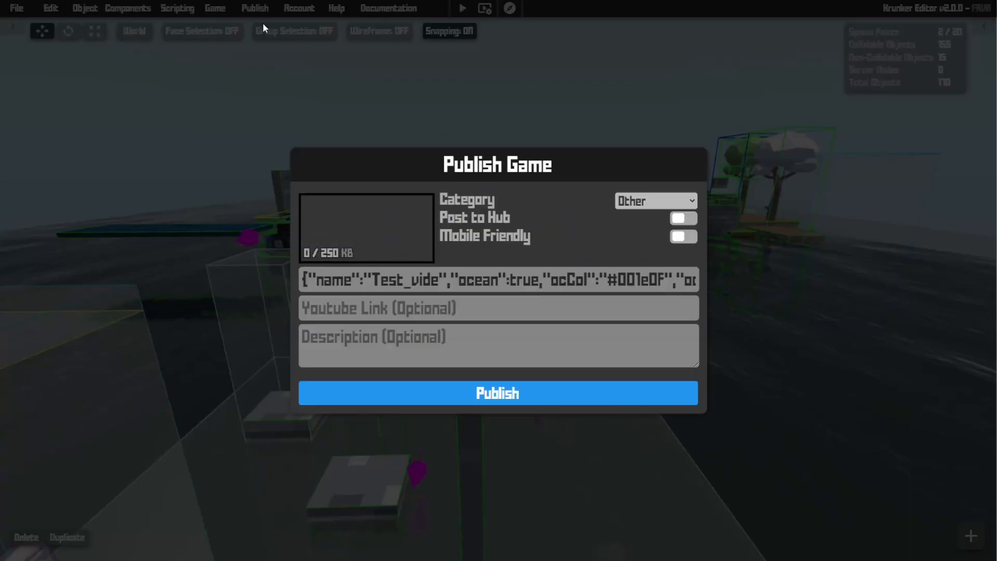
pyautogui.click(296, 32)
pyautogui.click(215, 8)
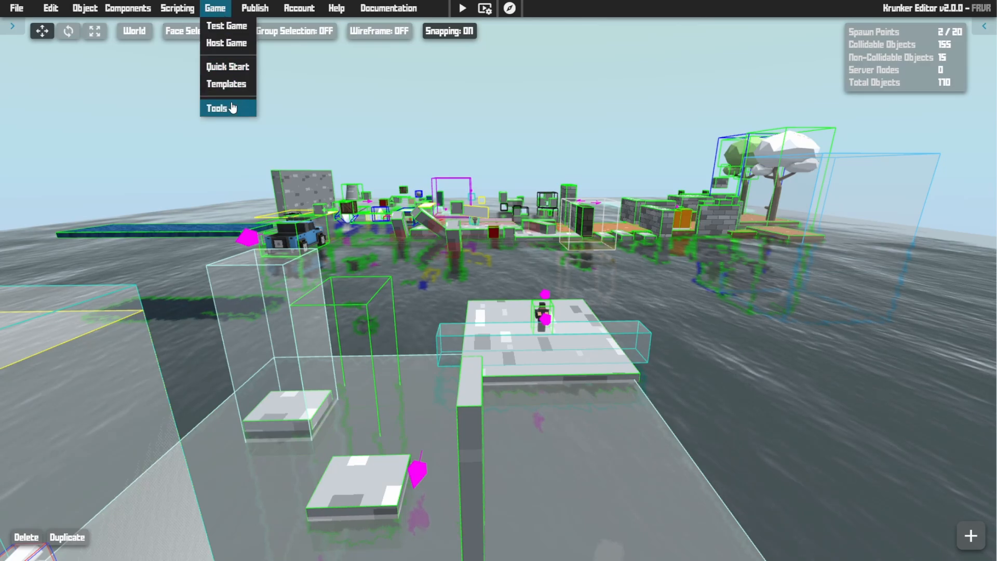
pyautogui.click(254, 8)
pyautogui.click(268, 66)
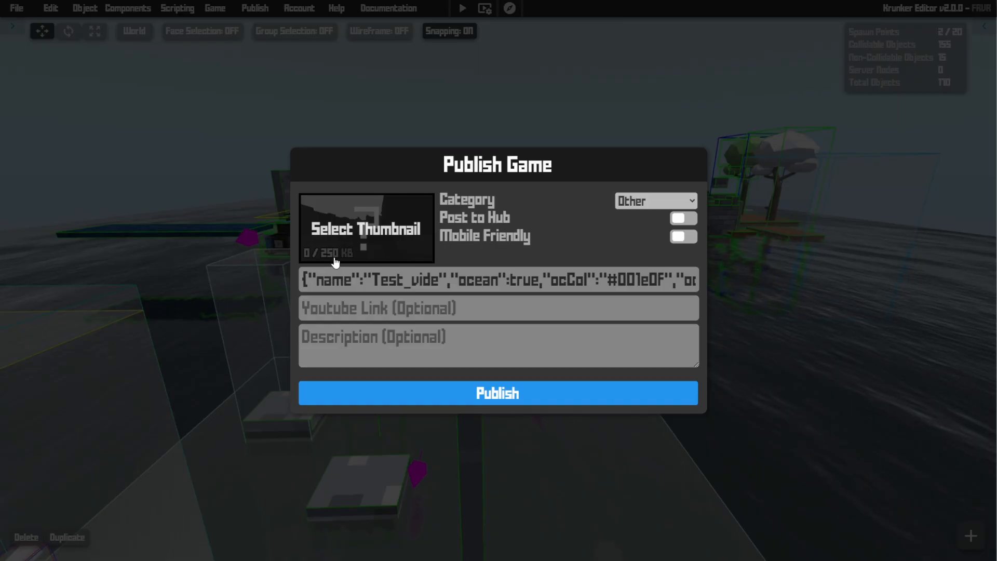
# - Look through the game categories, try Parkour and set the category back to Other
pyautogui.click(678, 206)
pyautogui.scroll(-1, 653, 267)
pyautogui.scroll(1, 661, 245)
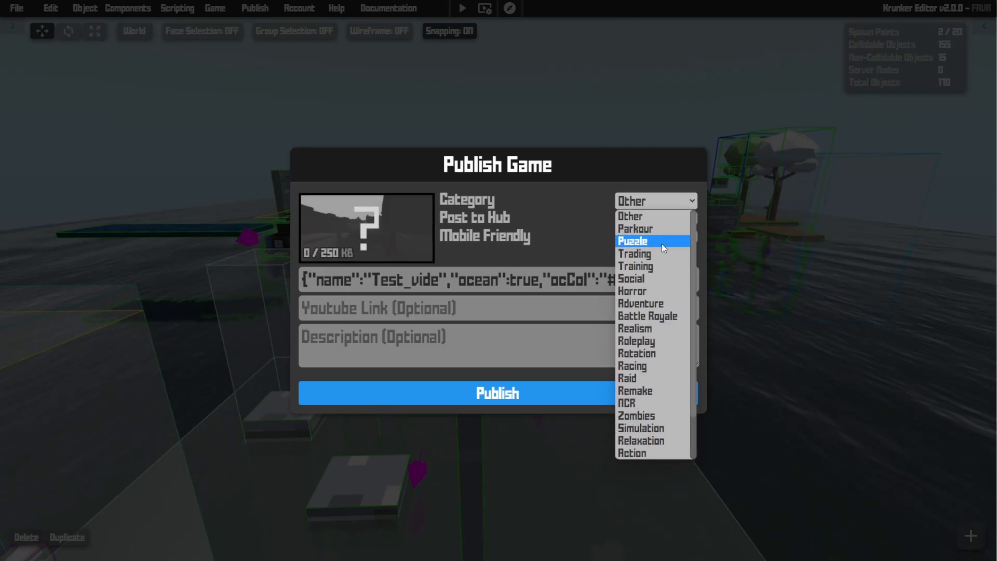
pyautogui.click(650, 227)
pyautogui.click(657, 202)
pyautogui.click(650, 214)
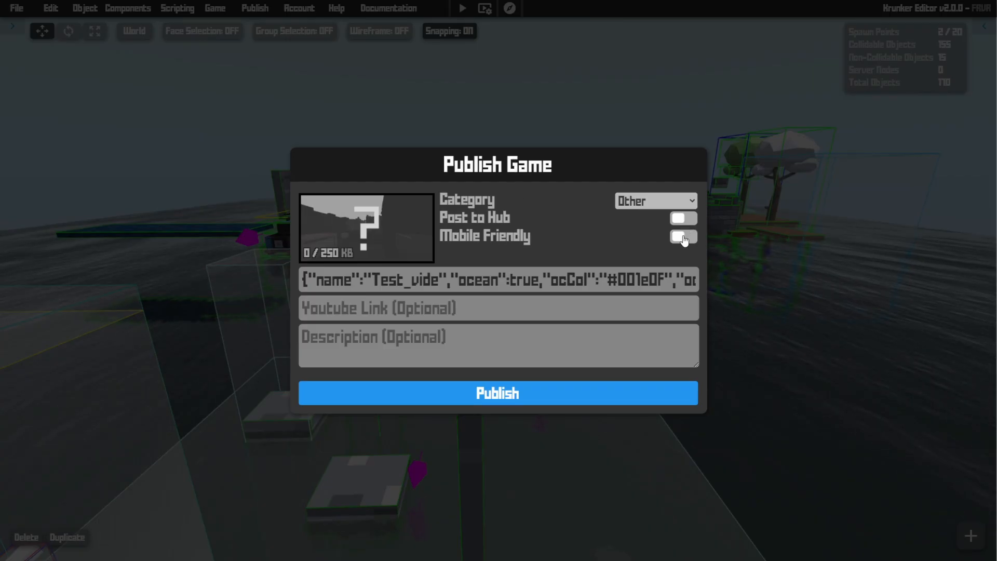
# - Change the name in the map data to Test_video, fill in a sample description and close the form without publishing
pyautogui.click(392, 238)
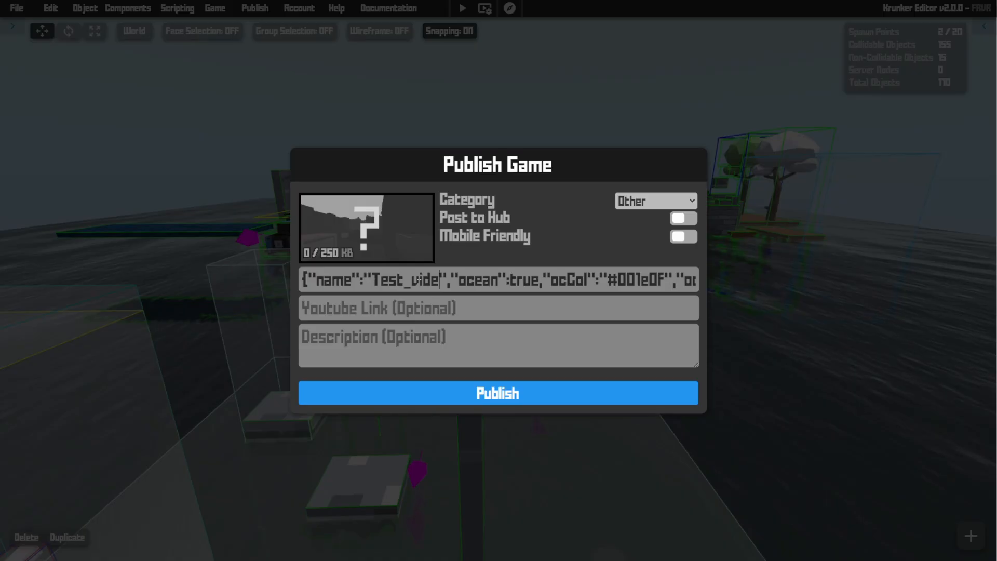
pyautogui.write('o')
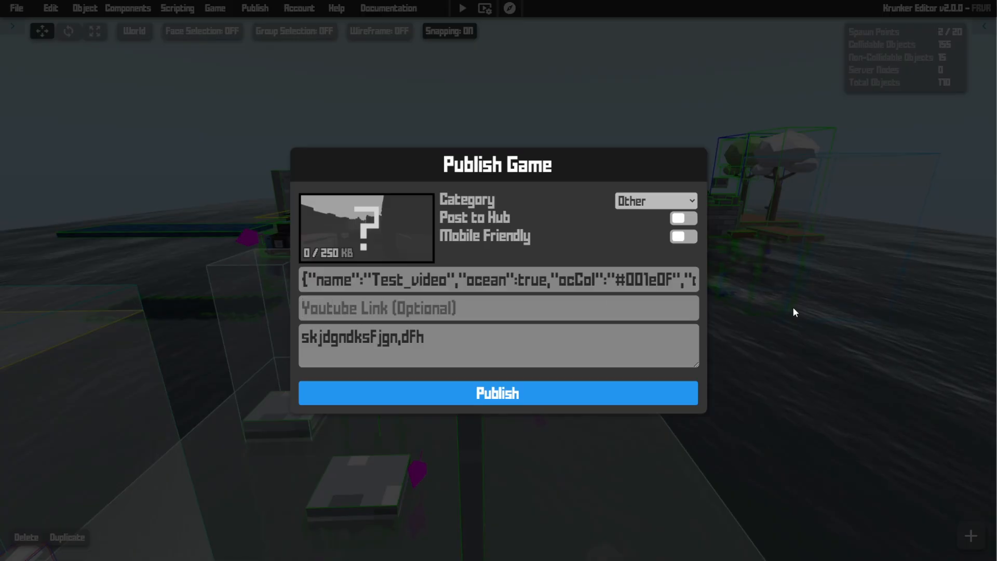
pyautogui.click(819, 190)
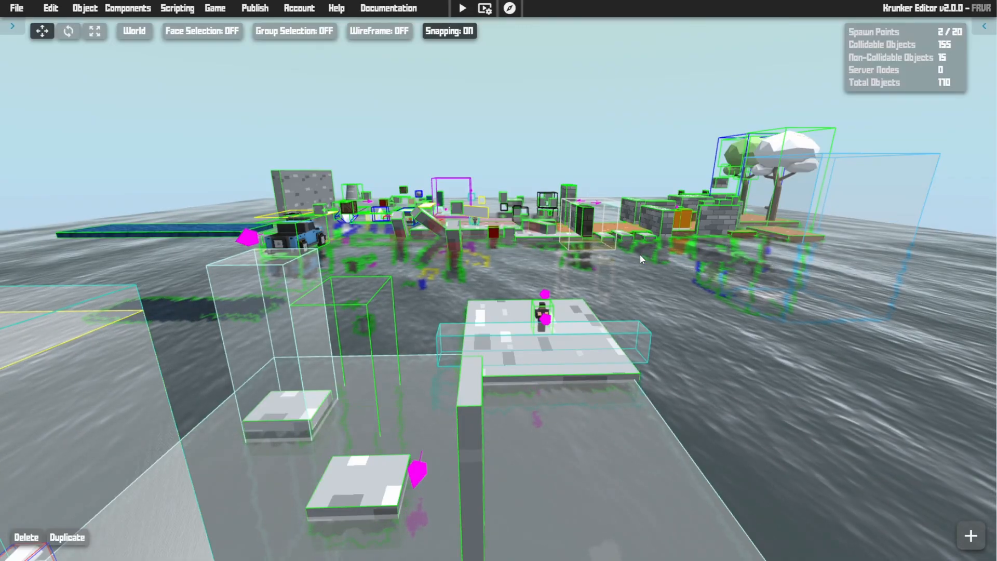
# - Reopen the Publish Game form to review its fields and close it without publishing
pyautogui.click(253, 7)
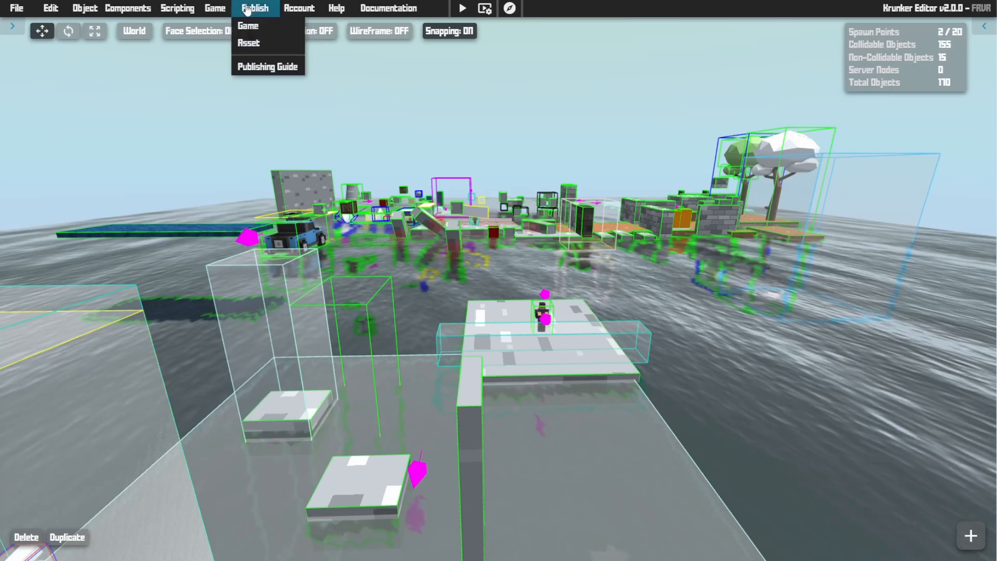
pyautogui.click(250, 25)
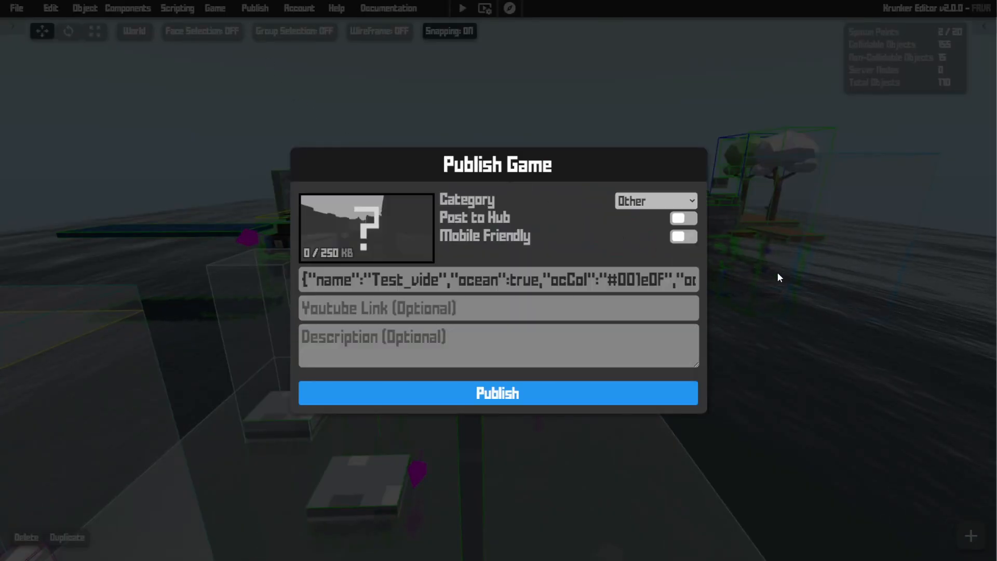
pyautogui.click(838, 282)
# - Open the asset publishing form, switch the type to Texture / Image to review its fields, and close it
pyautogui.click(254, 7)
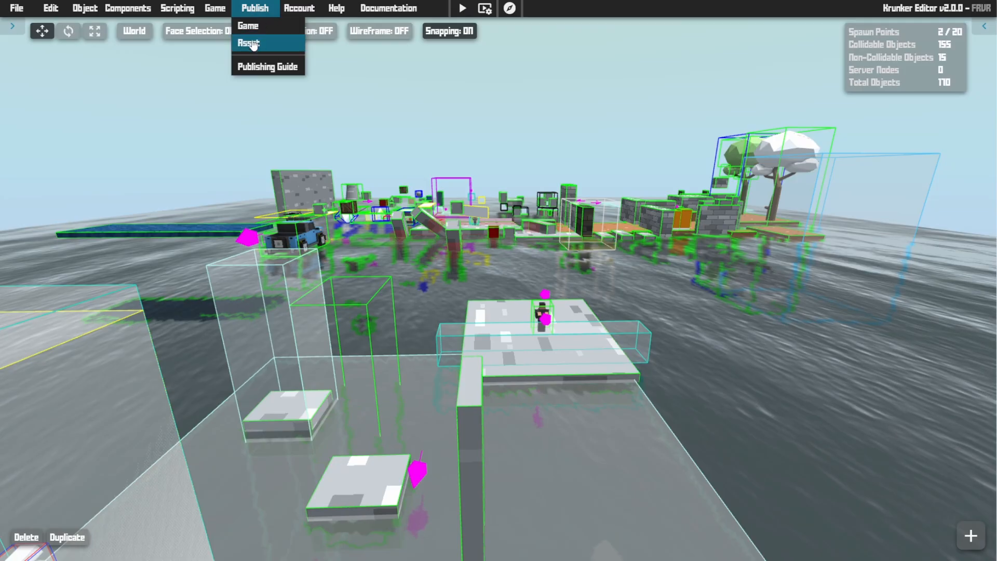
pyautogui.click(251, 44)
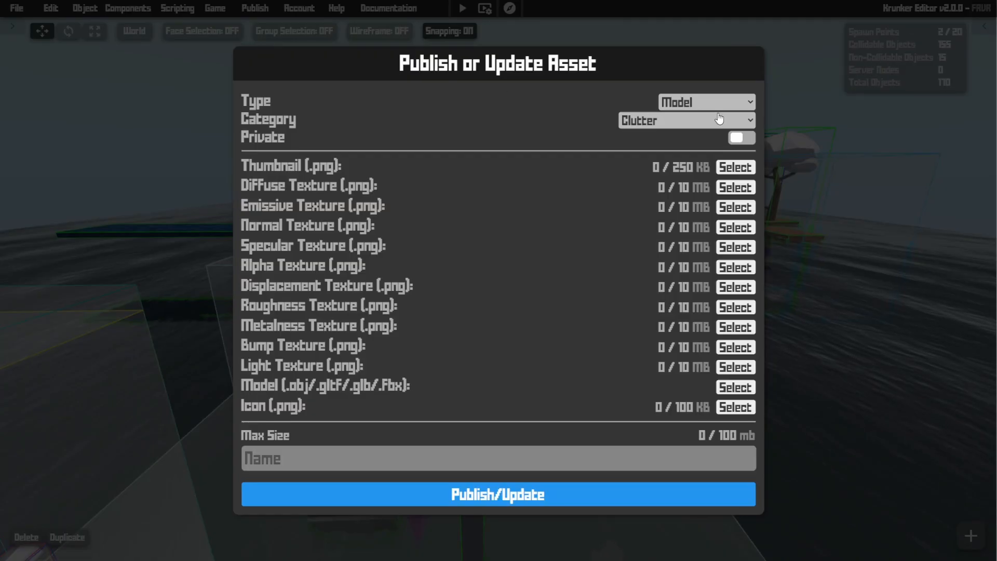
pyautogui.click(707, 101)
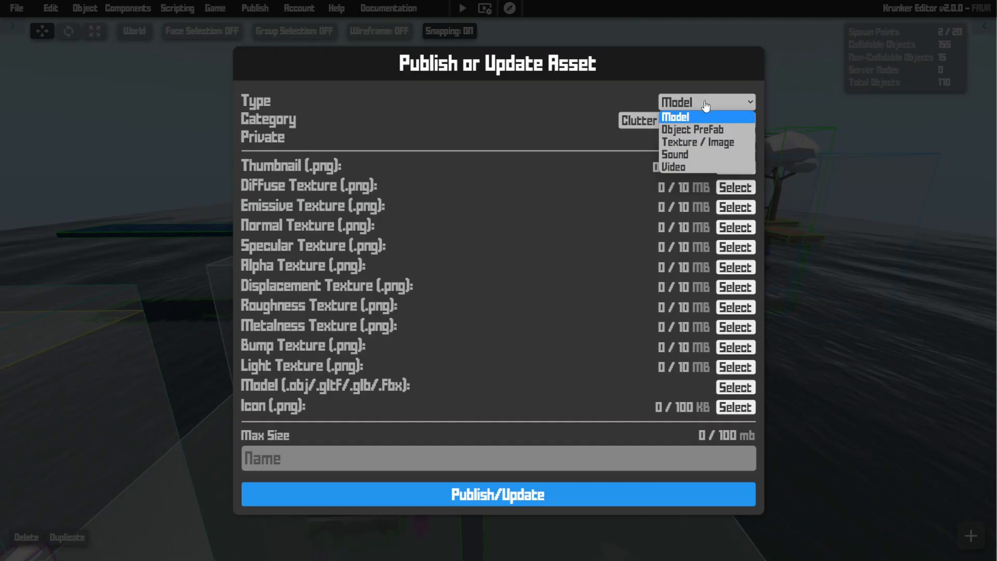
pyautogui.click(706, 141)
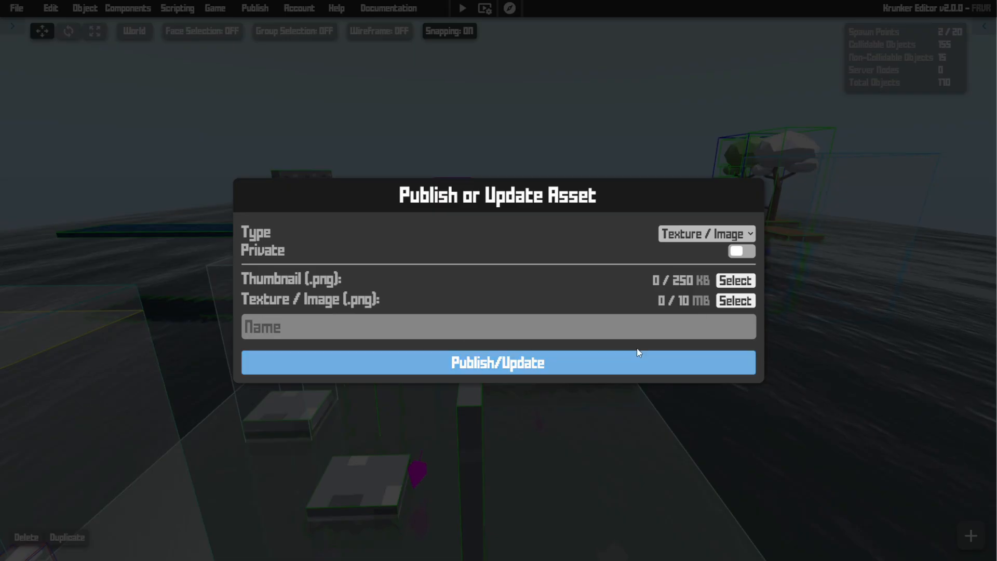
pyautogui.click(854, 266)
# - Duplicate the large stone platform and move the copy sideways over the open water
pyautogui.press('w')
pyautogui.moveTo(666, 241)
pyautogui.mouseDown(button='right')
pyautogui.moveTo(811, 241)
pyautogui.moveTo(821, 229)
pyautogui.moveTo(666, 242)
pyautogui.mouseUp(button='right')
pyautogui.click(418, 189)
pyautogui.hotkey('ctrl', 'd')
pyautogui.moveTo(387, 265); pyautogui.dragTo(703, 253)
pyautogui.press('d')
# - Apply the custom texture pepcat_11 from the own textures to the duplicated platform
pyautogui.click(984, 26)
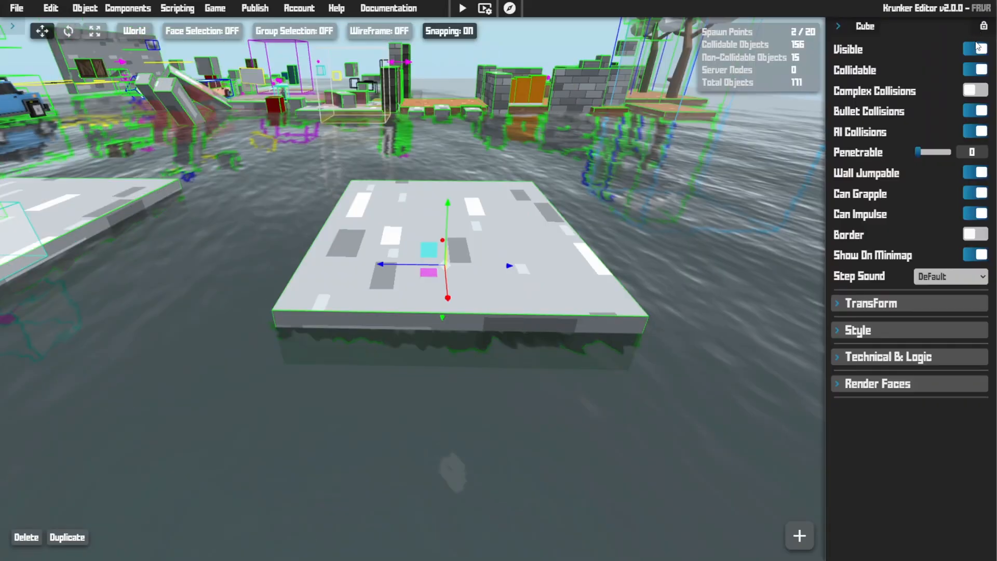
pyautogui.click(862, 330)
pyautogui.scroll(-1, 877, 382)
pyautogui.click(877, 343)
pyautogui.scroll(-2, 894, 328)
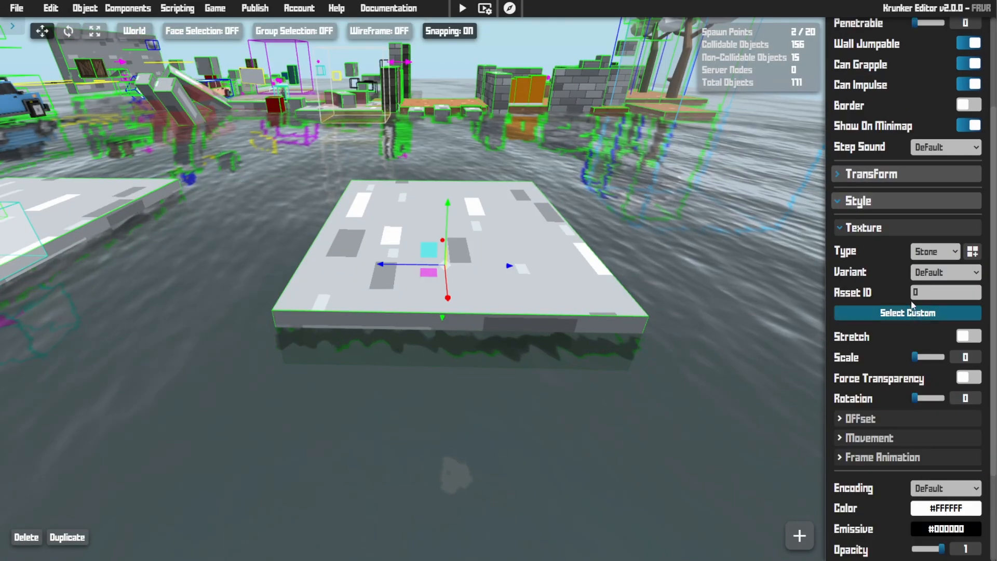
pyautogui.click(892, 316)
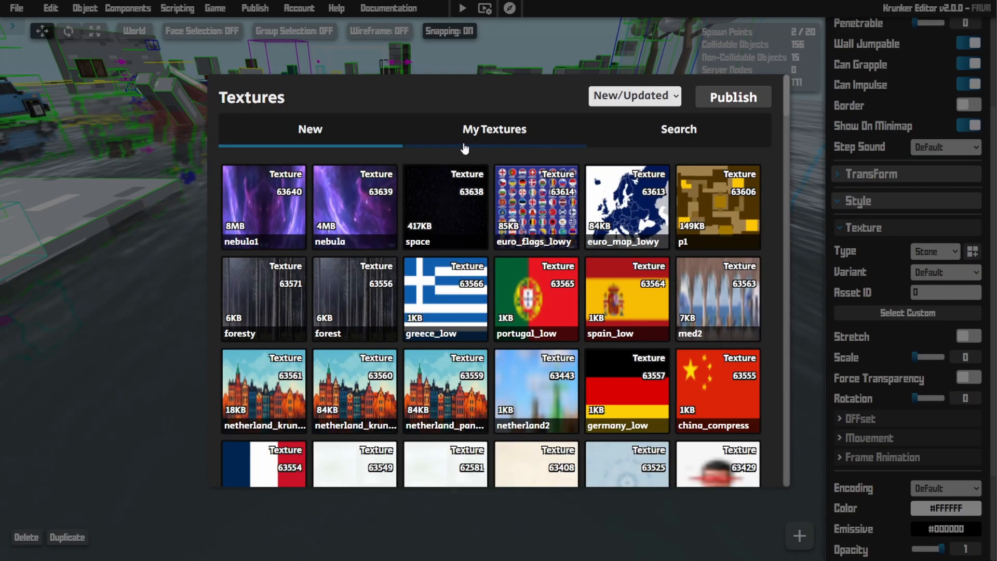
pyautogui.click(520, 132)
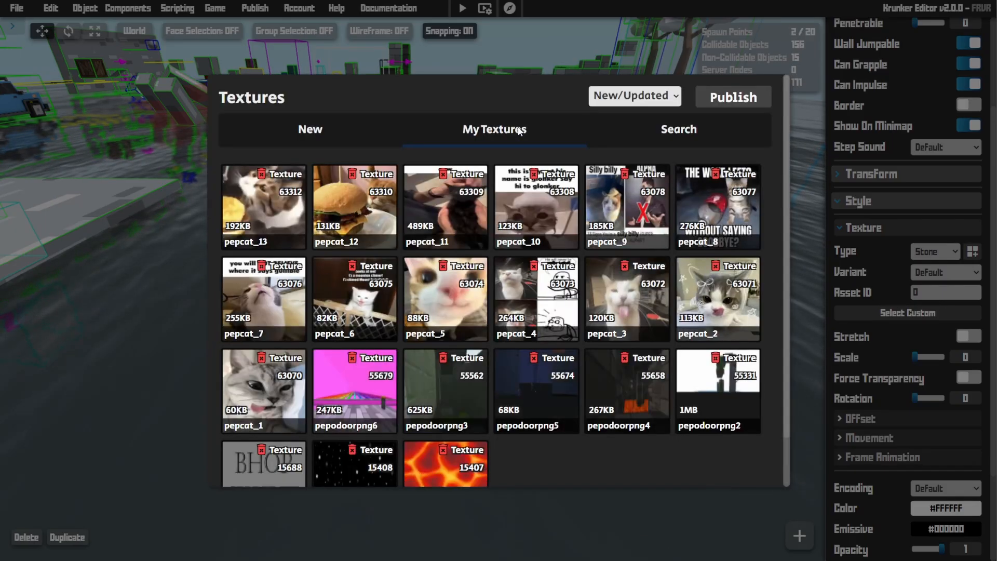
pyautogui.click(446, 208)
# - Resize the textured platform along one horizontal axis and inspect its cat picture from above
pyautogui.scroll(3, 488, 241)
pyautogui.press('s')
pyautogui.press('a')
pyautogui.press('r')
pyautogui.moveTo(381, 268); pyautogui.dragTo(347, 276)
pyautogui.moveTo(521, 293); pyautogui.dragTo(502, 262, button='right')
pyautogui.press('s')
pyautogui.press('t')
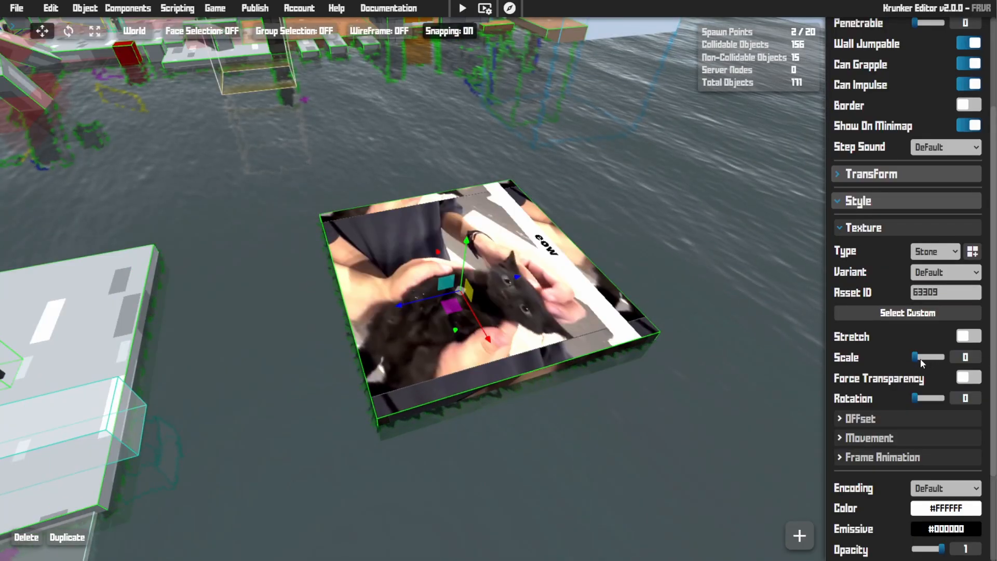
# - Set the platform's texture scale to 0.73 and resize the platform along its other horizontal axis
pyautogui.click(937, 509)
pyautogui.moveTo(829, 448)
pyautogui.mouseDown()
pyautogui.moveTo(971, 415)
pyautogui.moveTo(753, 405)
pyautogui.mouseUp()
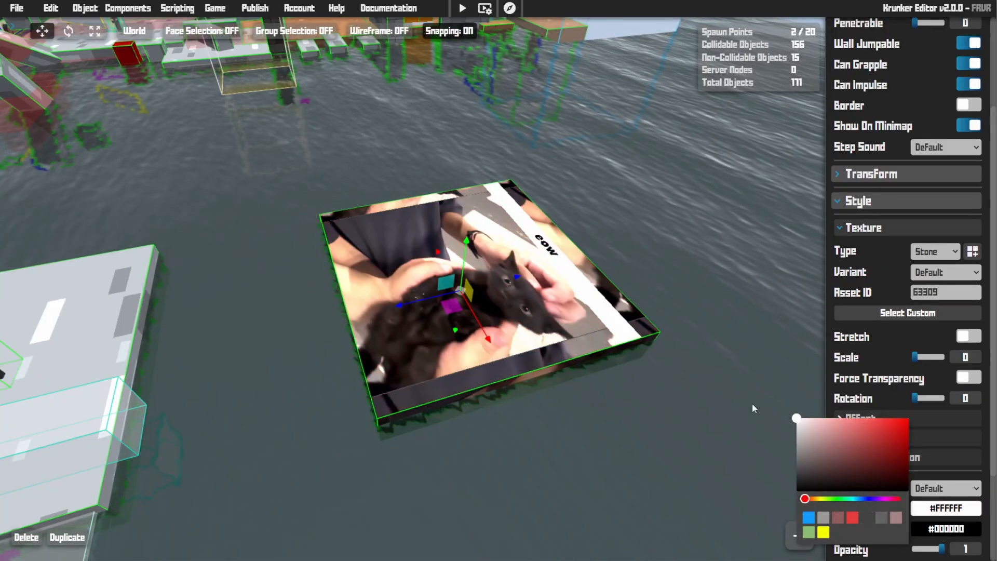
pyautogui.moveTo(915, 358)
pyautogui.mouseDown()
pyautogui.moveTo(965, 364)
pyautogui.moveTo(918, 364)
pyautogui.mouseUp()
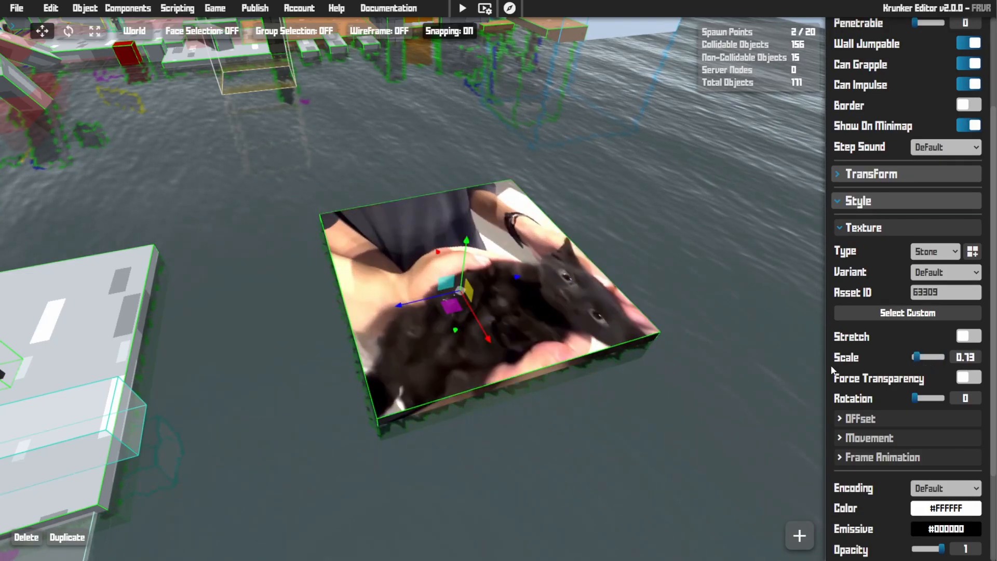
pyautogui.press('r')
pyautogui.moveTo(489, 341); pyautogui.dragTo(516, 370)
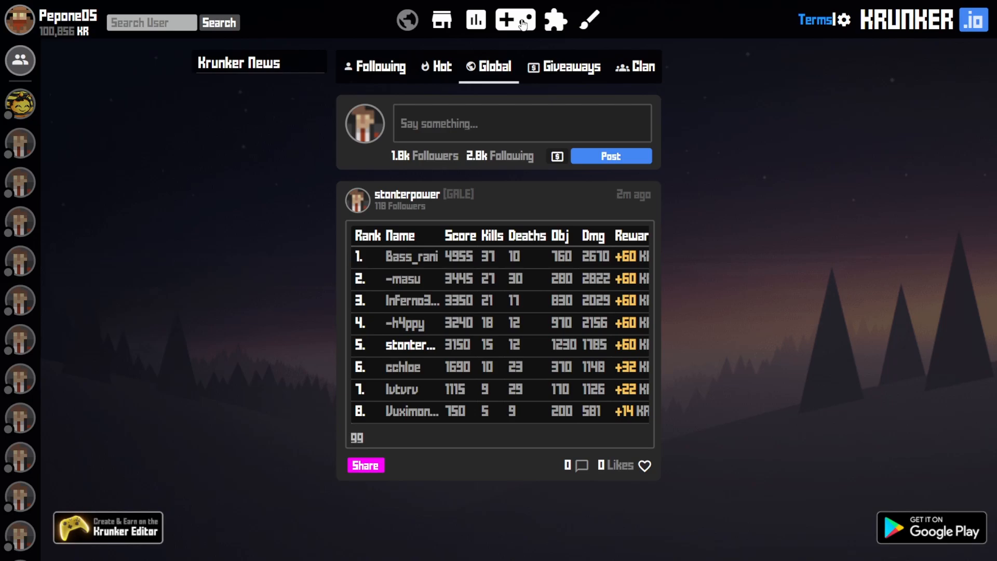
# - Switch to the Krunker social hub and open its games section
pyautogui.click(524, 23)
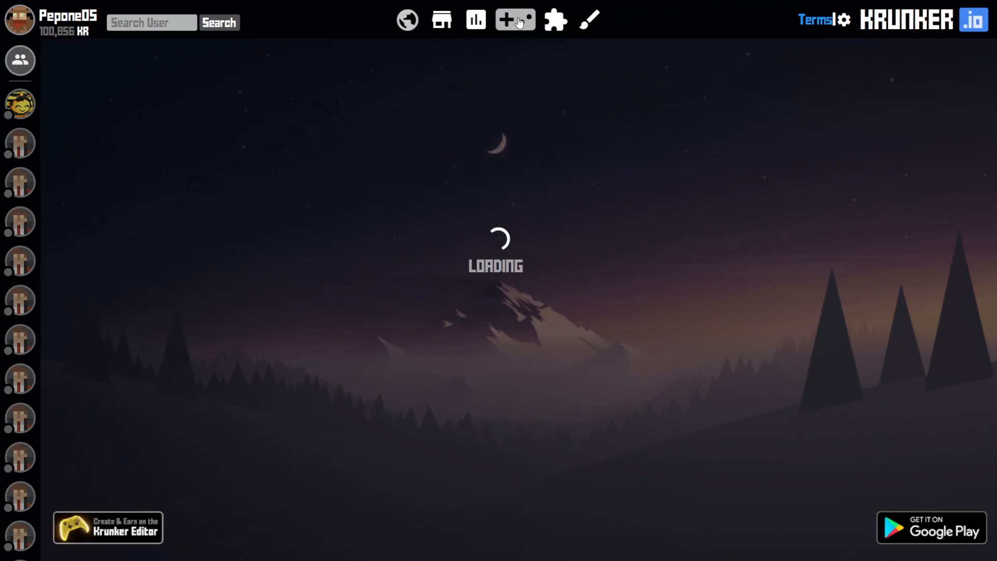
pyautogui.click(733, 68)
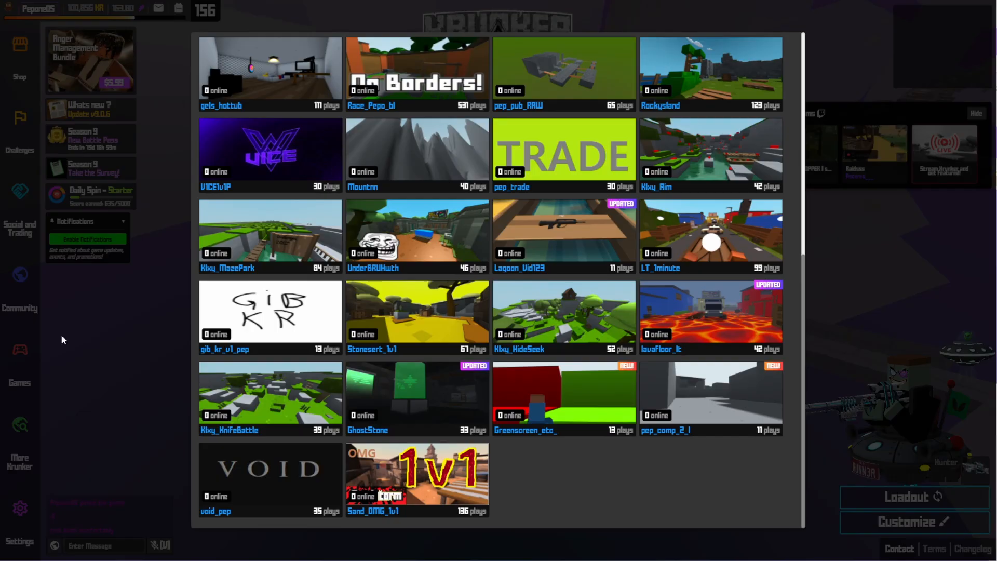
# - Browse the own published games in Krunker to examine their thumbnails and available actions
pyautogui.scroll(6, 329, 313)
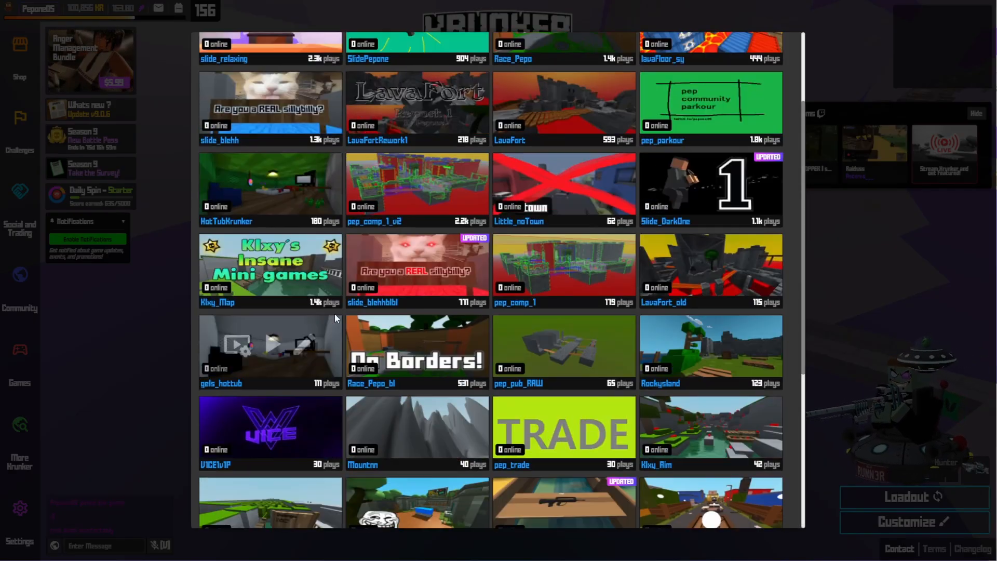
pyautogui.click(601, 52)
pyautogui.click(683, 50)
pyautogui.scroll(-5, 541, 161)
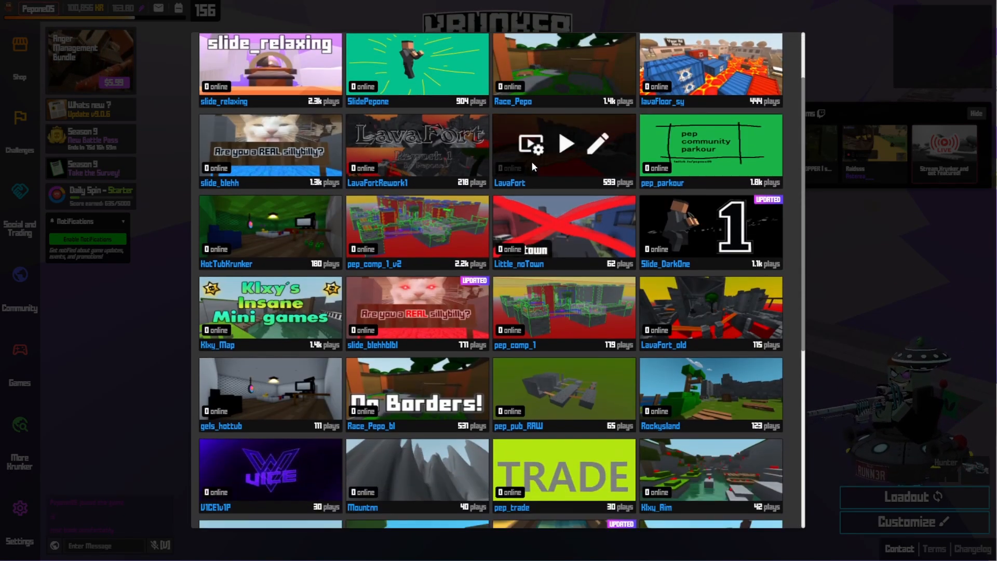
pyautogui.scroll(-3, 556, 165)
pyautogui.scroll(6, 558, 221)
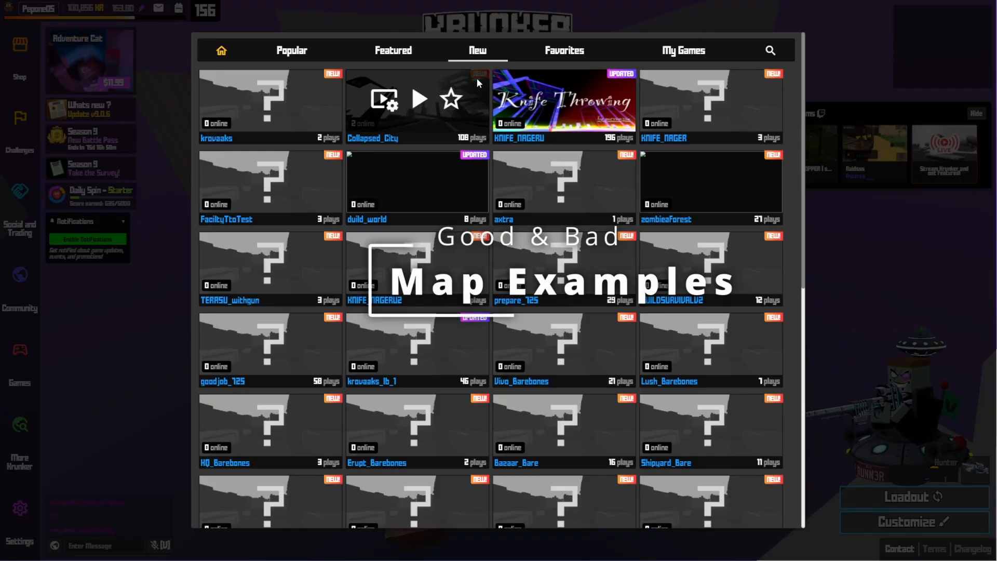
# - Browse the newest Krunker community games and switch through the own games and favorites lists
pyautogui.scroll(-5, 640, 306)
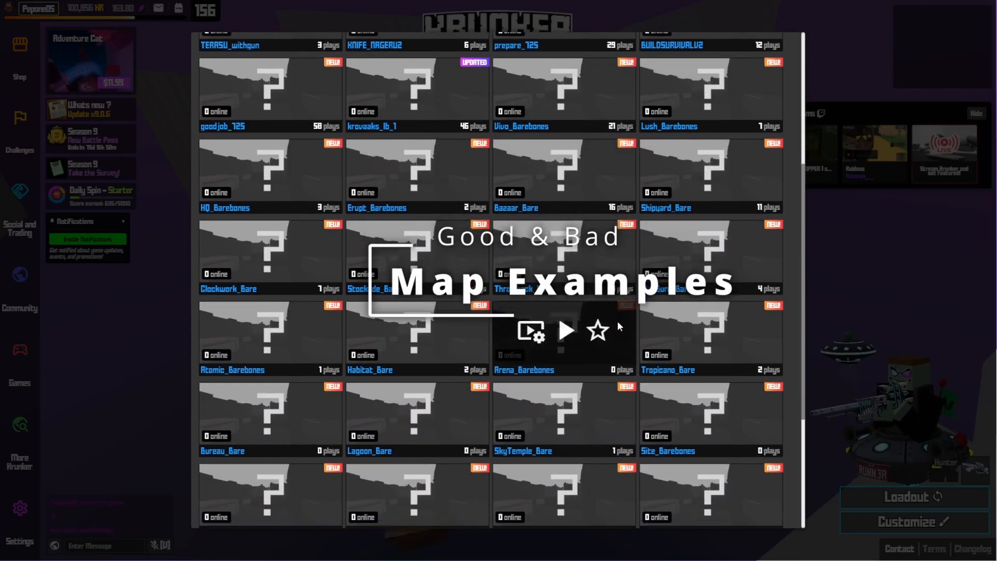
pyautogui.scroll(6, 617, 320)
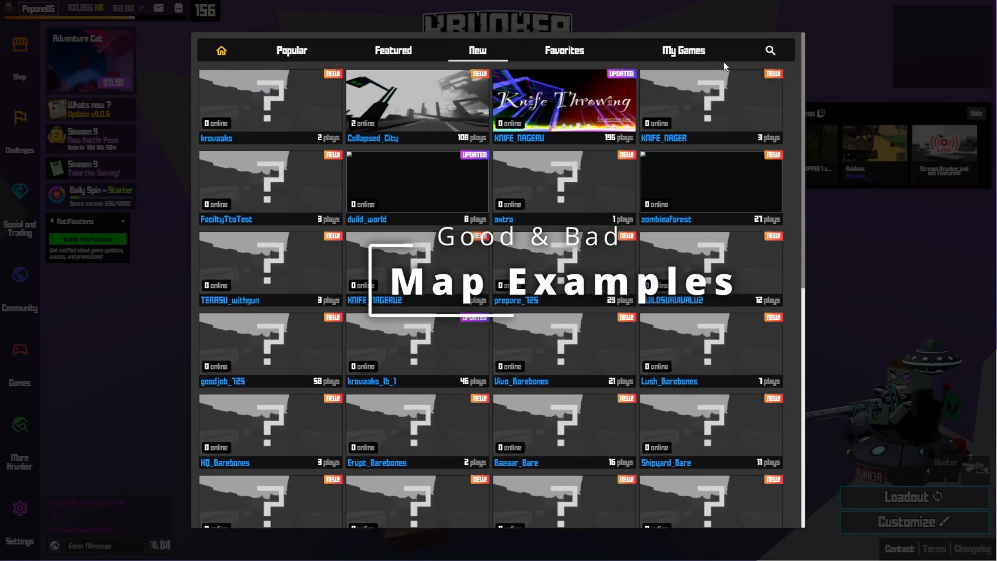
pyautogui.click(699, 56)
pyautogui.click(575, 57)
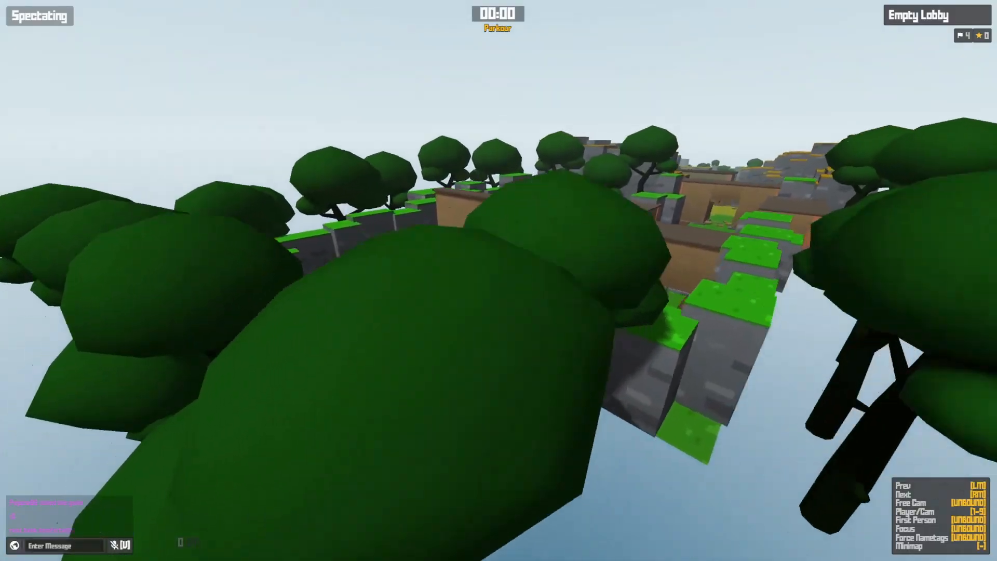
# - Fly through the Race_Pepo map as a spectator to examine its trees, stone walls, buildings and beach from several sides
pyautogui.press('w')
pyautogui.press('s')
pyautogui.press('a')
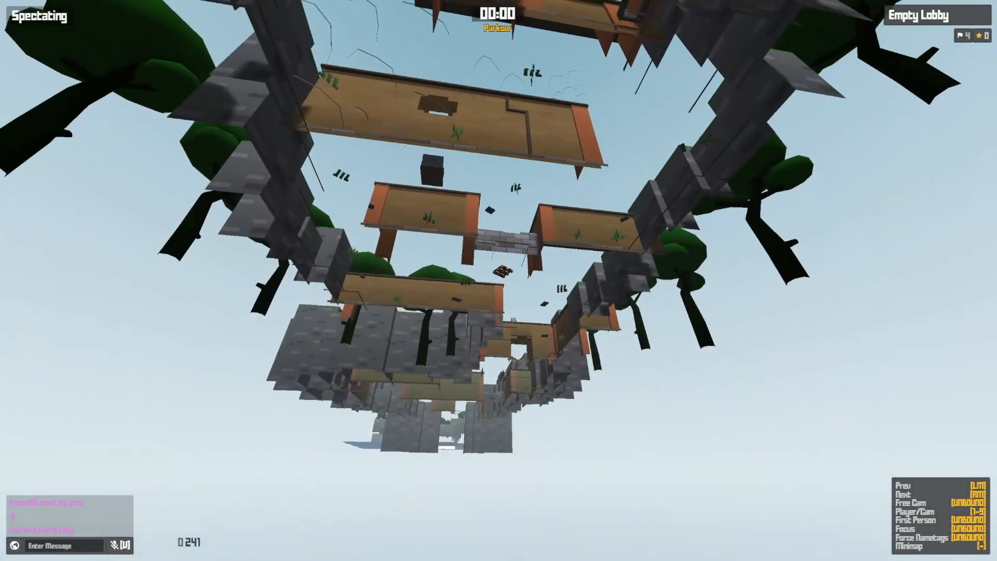
pyautogui.press('w')
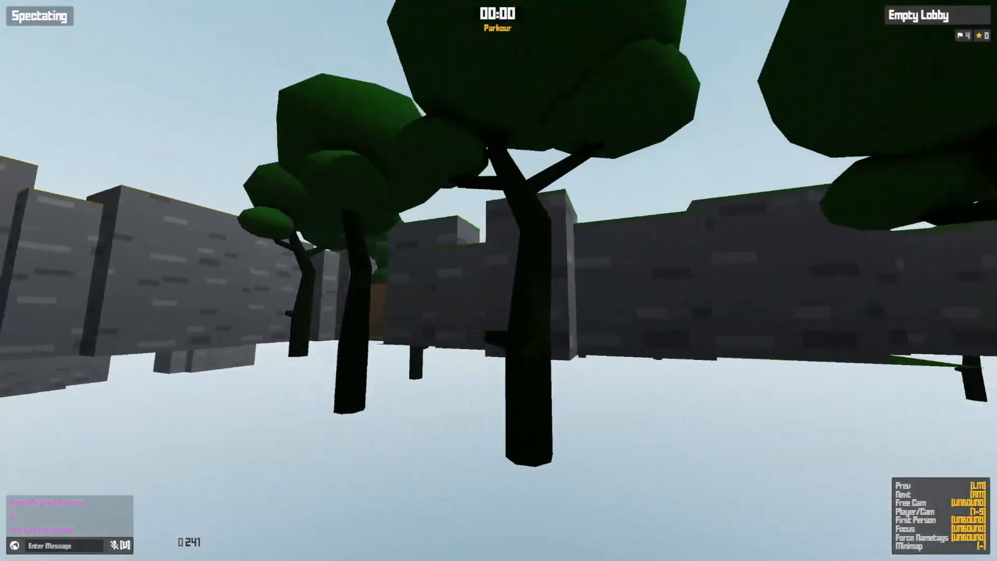
pyautogui.press('d')
pyautogui.press('d')
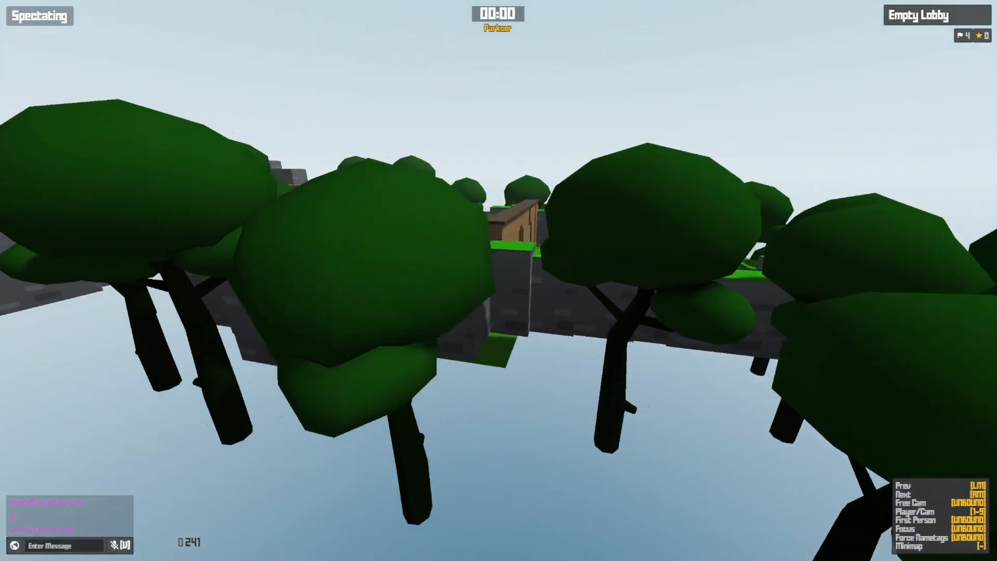
pyautogui.press('shift')
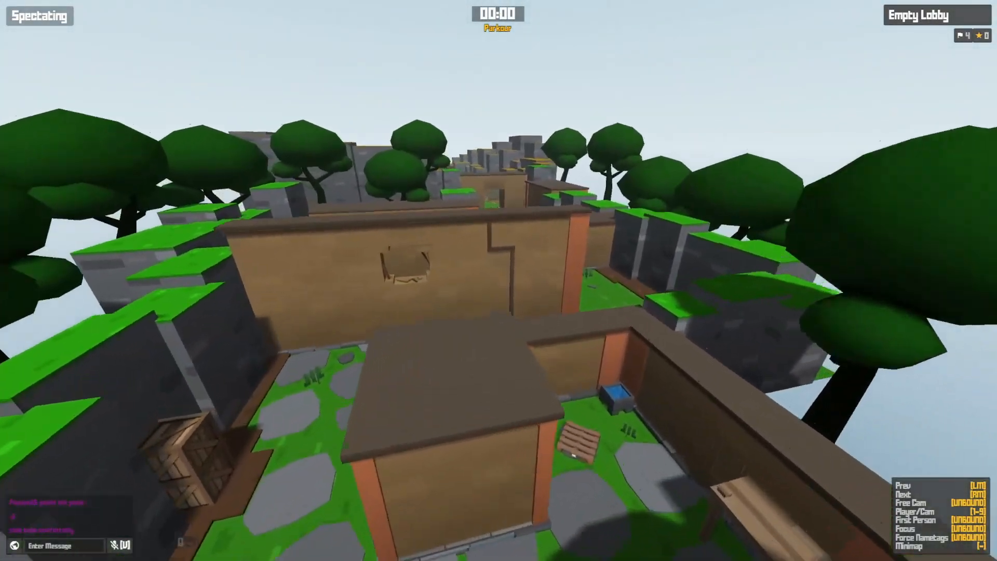
pyautogui.press('s')
pyautogui.press('space')
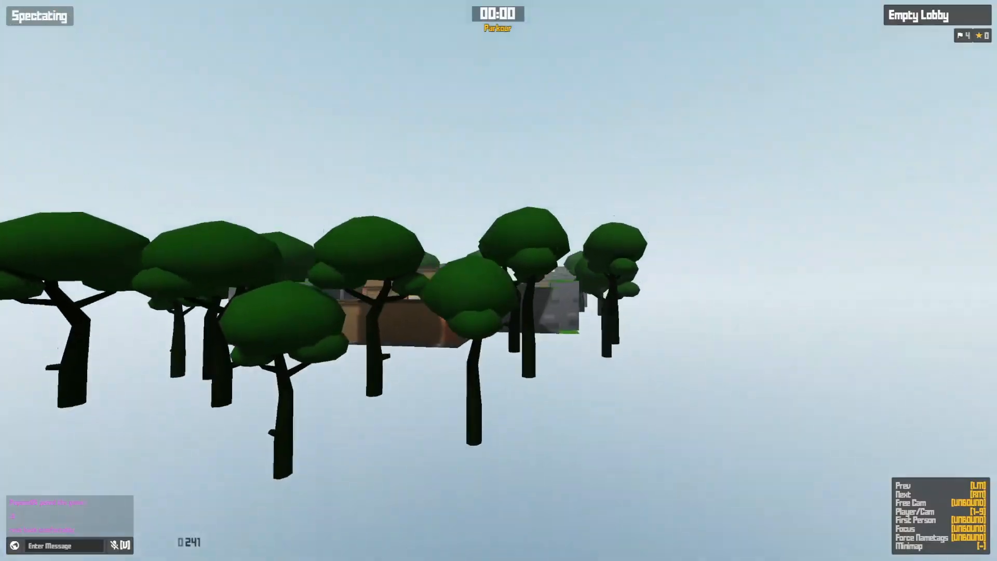
pyautogui.press('w')
pyautogui.press('w')
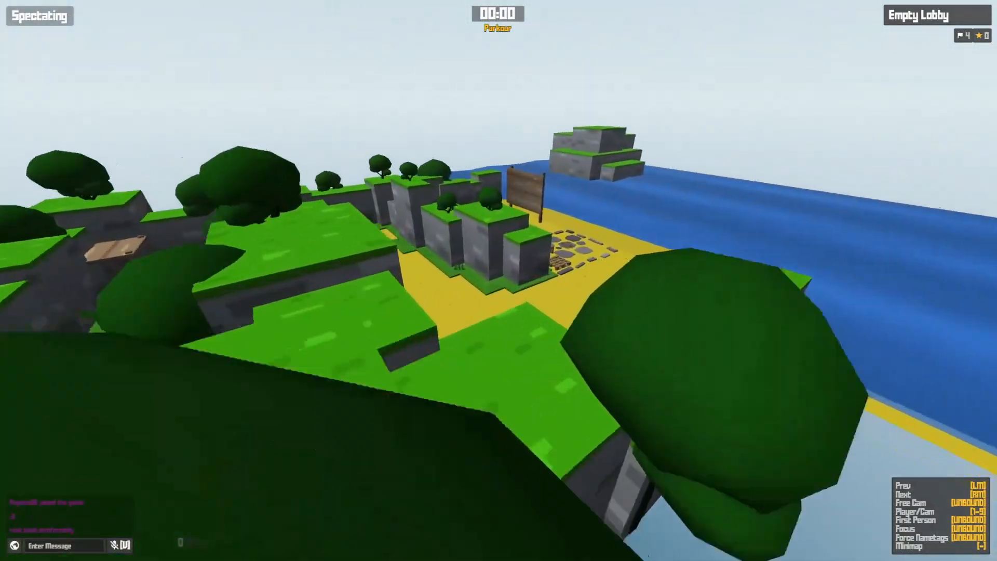
# - Switch from Race_Pepo to a custom game on pep_parkour and inspect its starting platform and Skip Level station as a spectator
pyautogui.press('Escape')
pyautogui.click(567, 179)
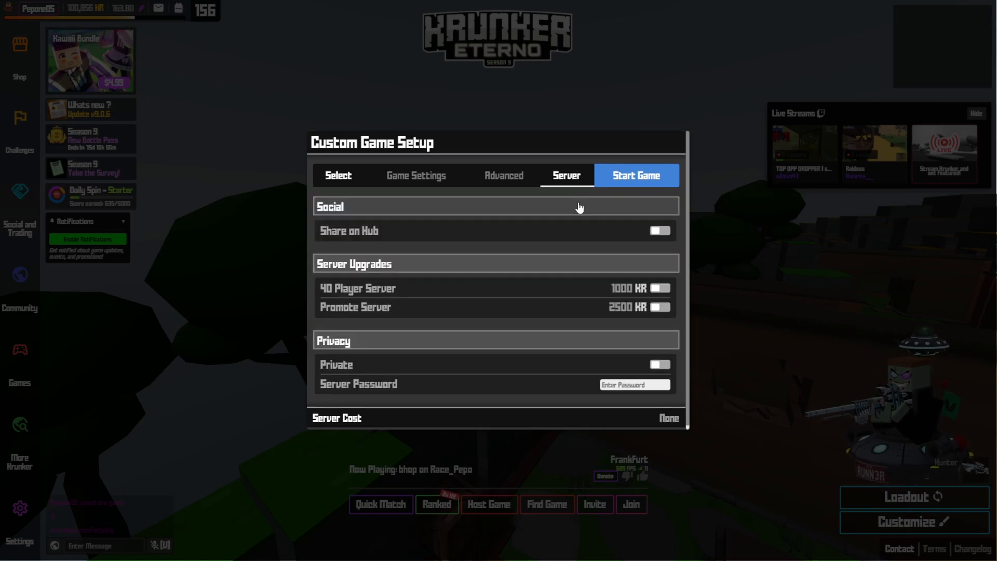
pyautogui.press('Escape')
pyautogui.press('w')
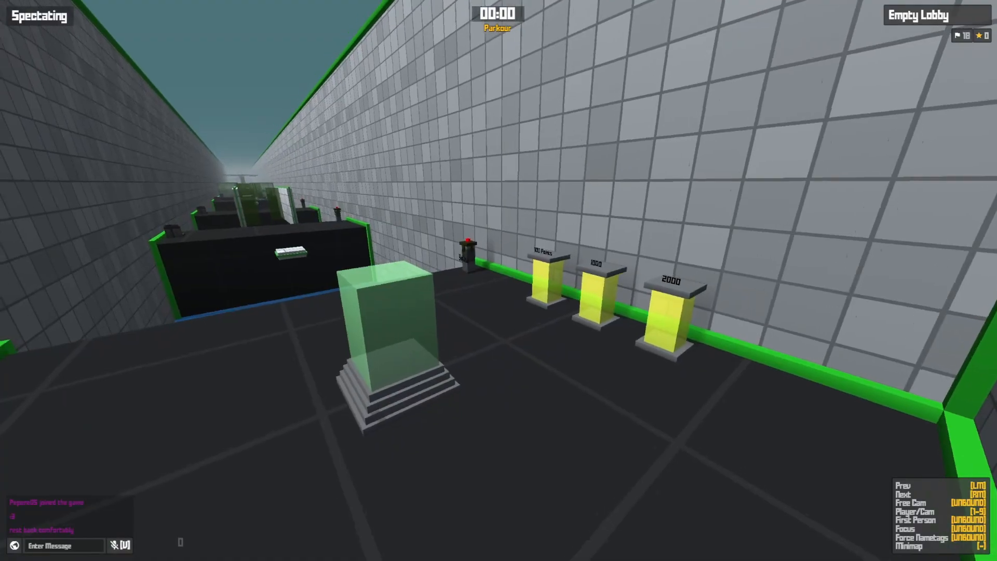
pyautogui.press('w')
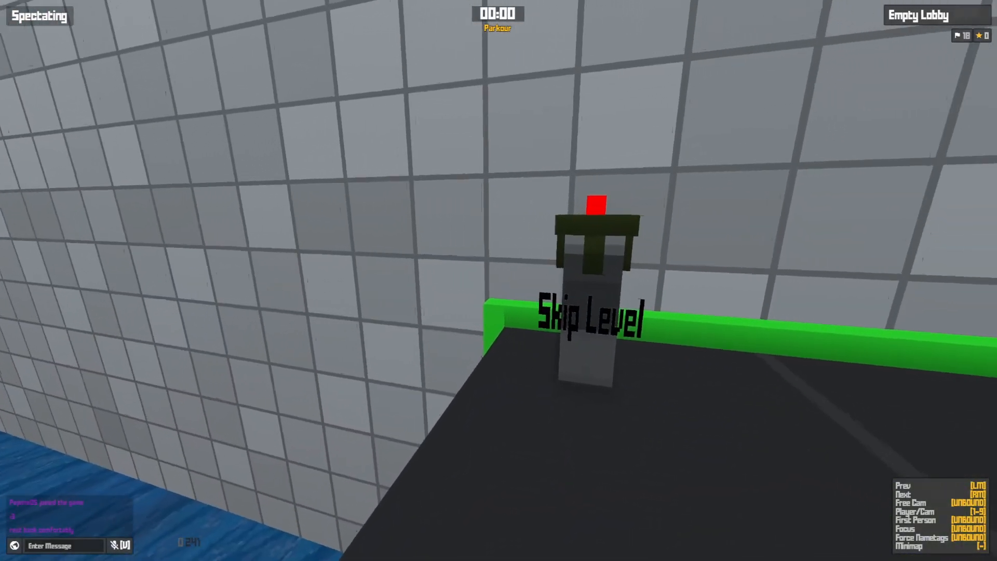
pyautogui.press('w')
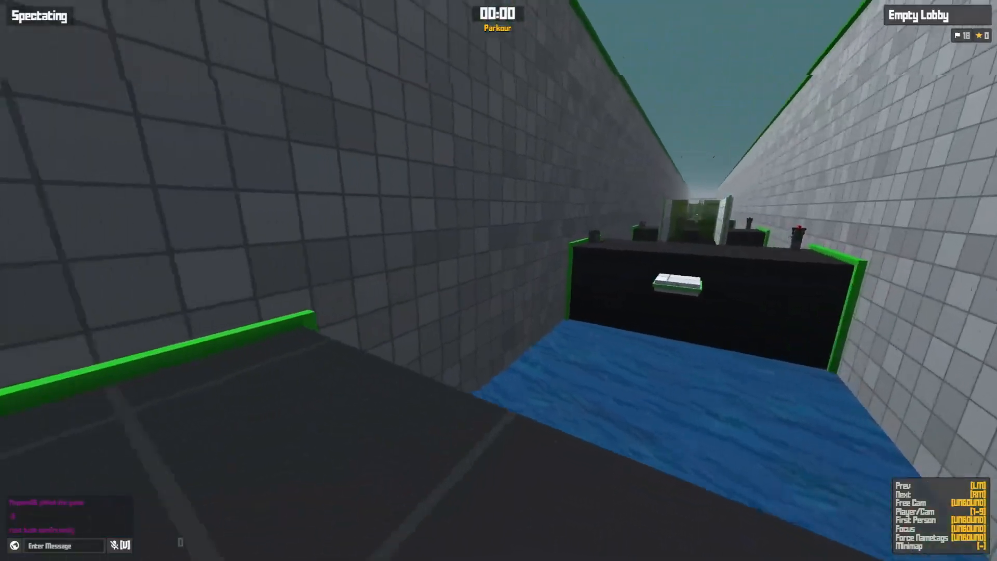
pyautogui.press('w')
# - Leave spectator mode and play pep_parkour from the start past its first checkpoint
pyautogui.press('Escape')
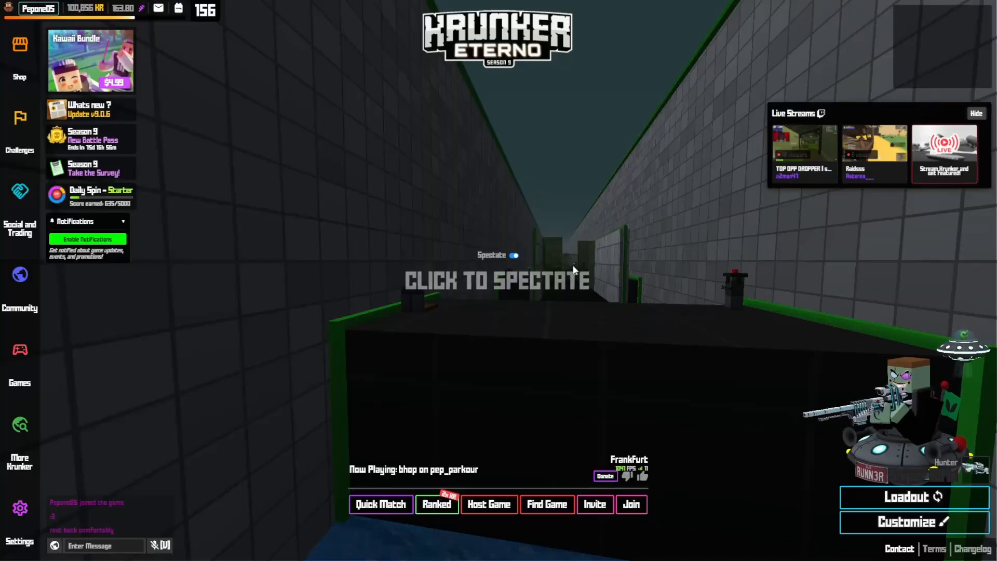
pyautogui.click(499, 281)
pyautogui.press('w')
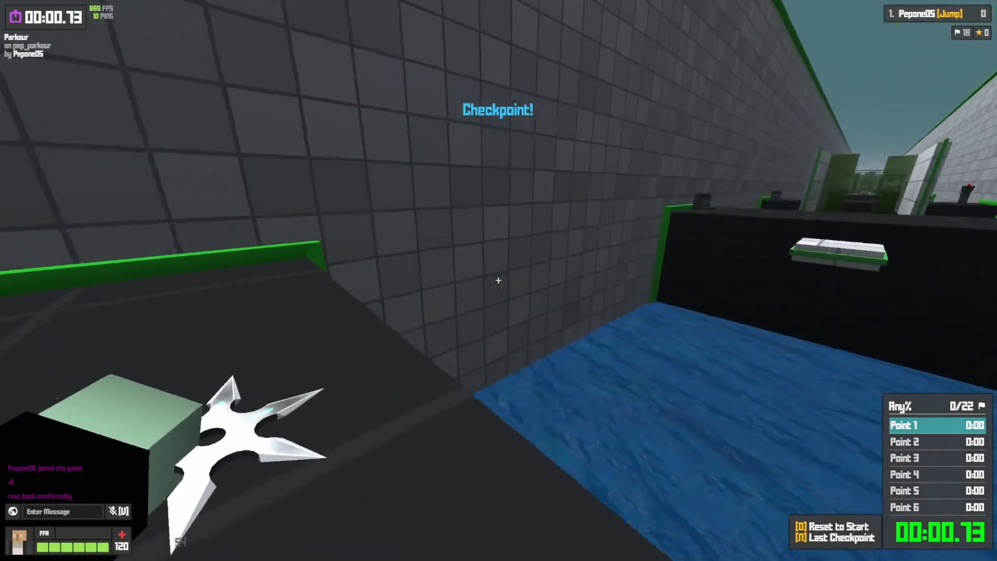
pyautogui.press('space')
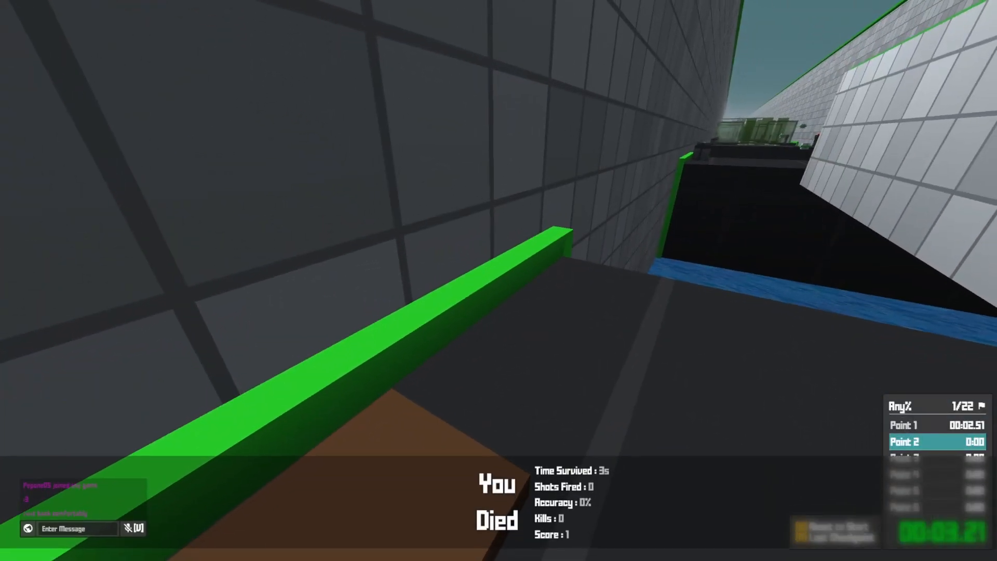
pyautogui.press('w')
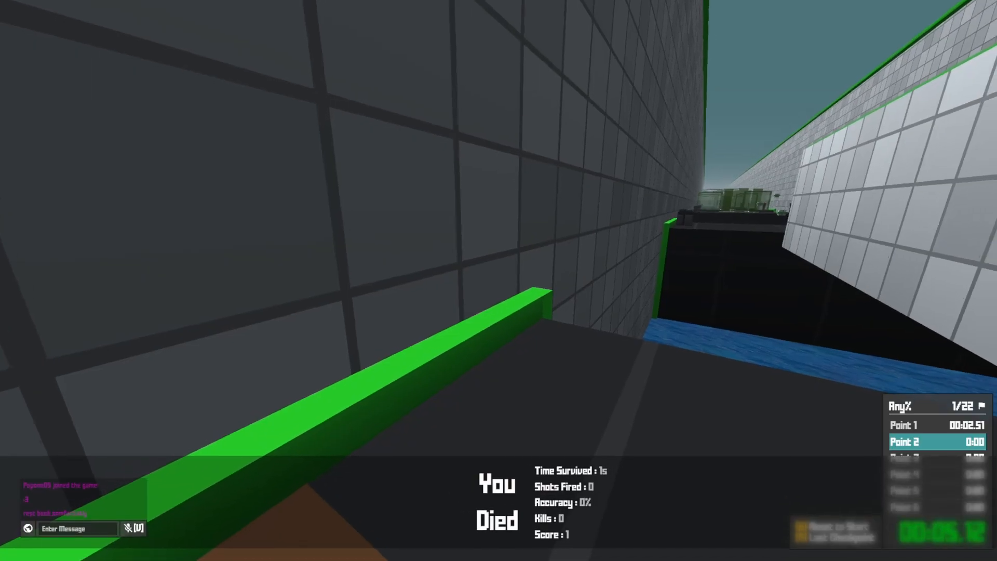
pyautogui.press('w')
pyautogui.press('Tab')
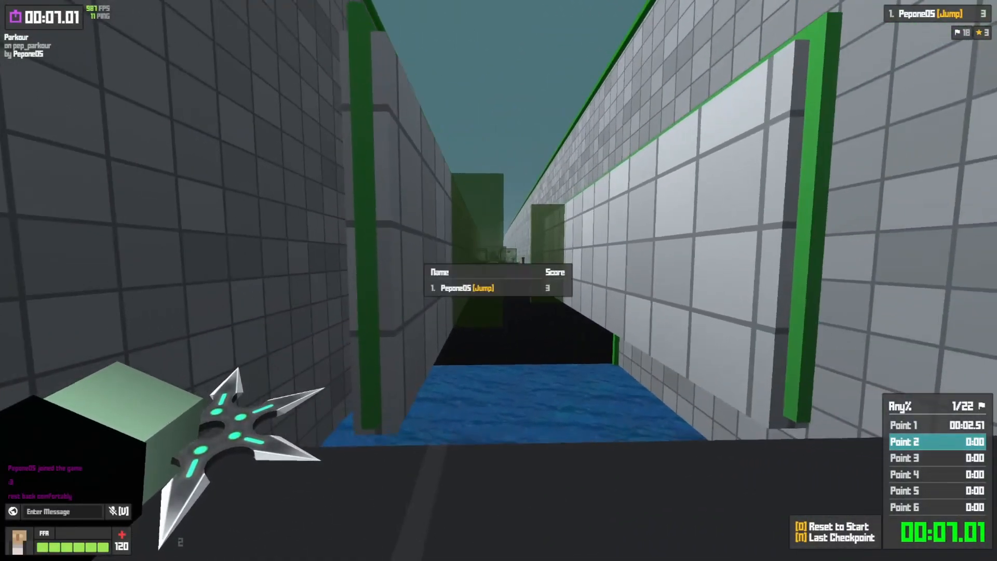
# - Continue the pep_parkour course past its second checkpoint to examine the wall and water sections
pyautogui.press('s')
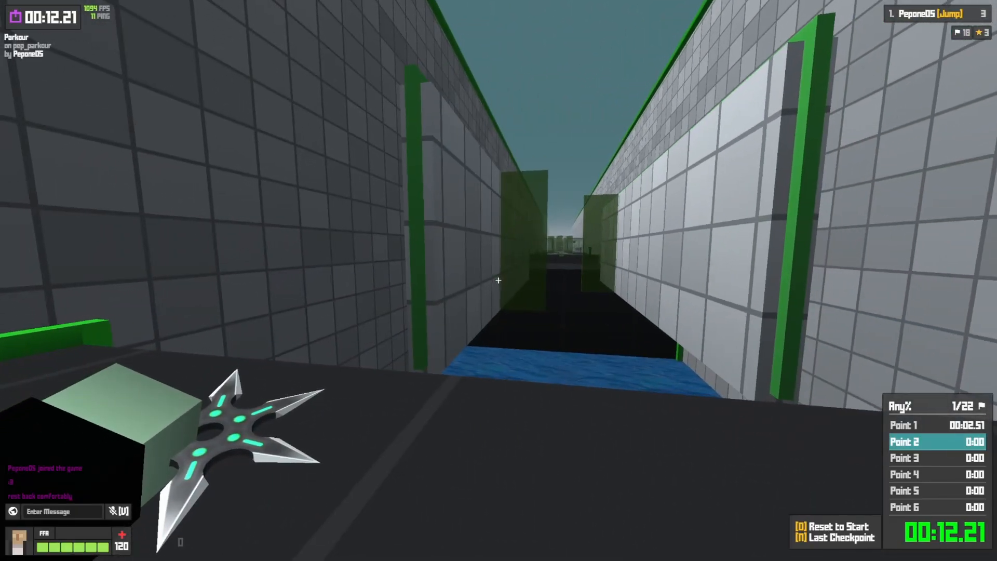
pyautogui.press('w')
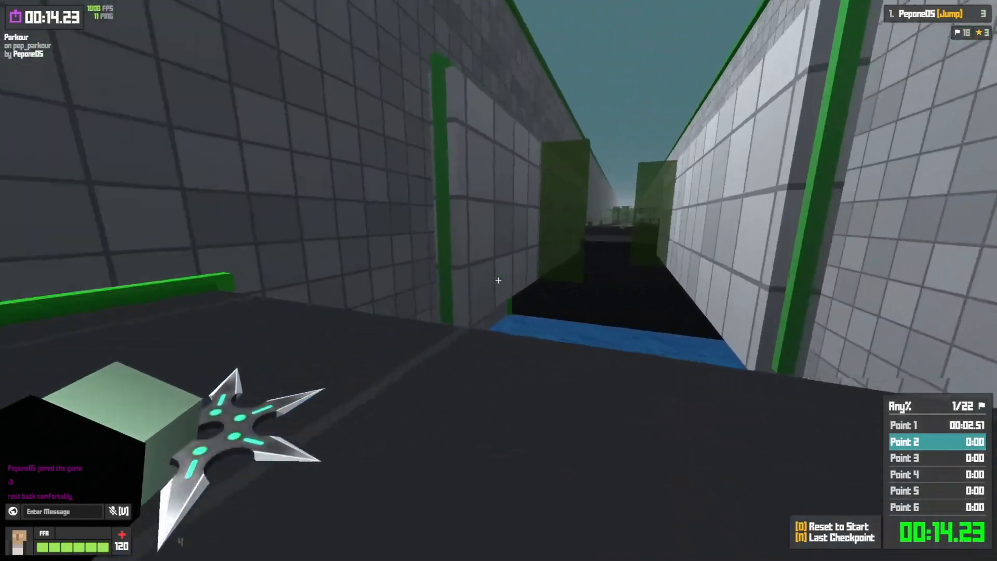
pyautogui.press('w')
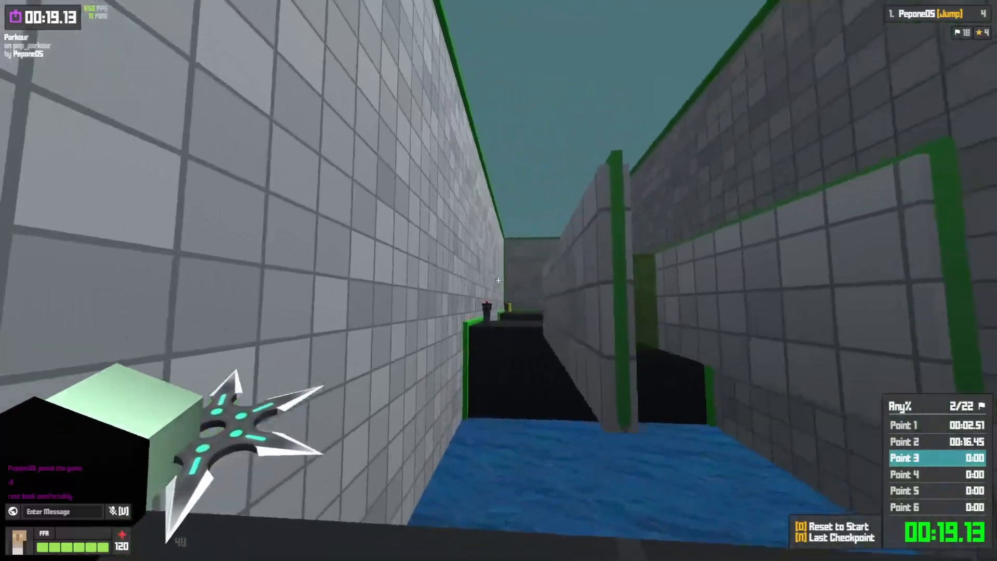
pyautogui.press('d')
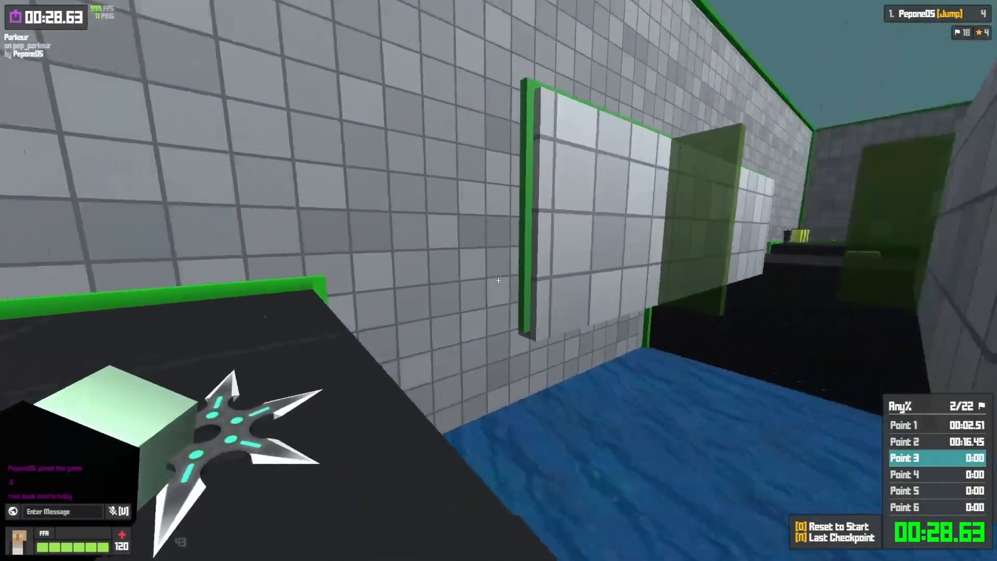
pyautogui.press('w')
pyautogui.press('space')
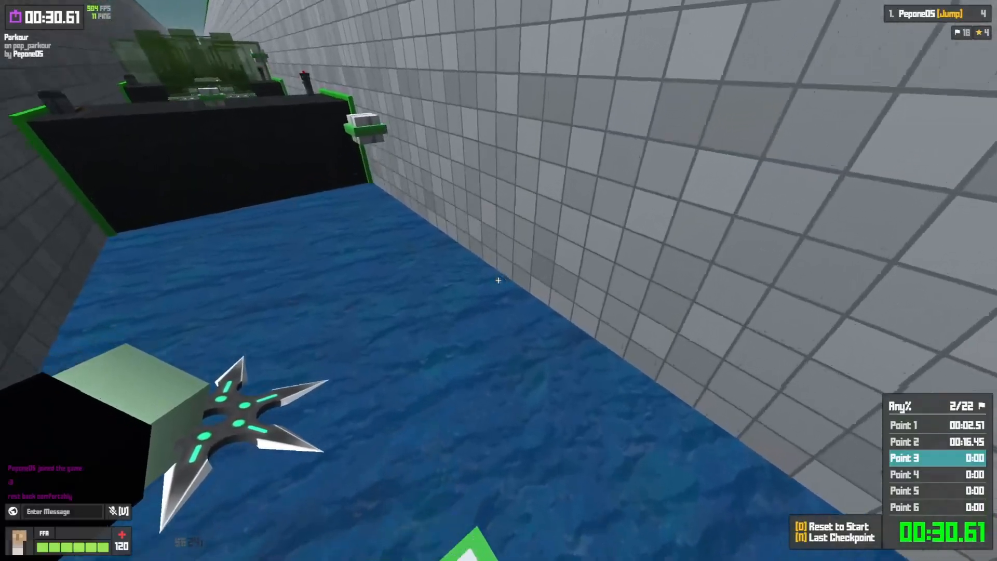
pyautogui.press('w')
pyautogui.press('space')
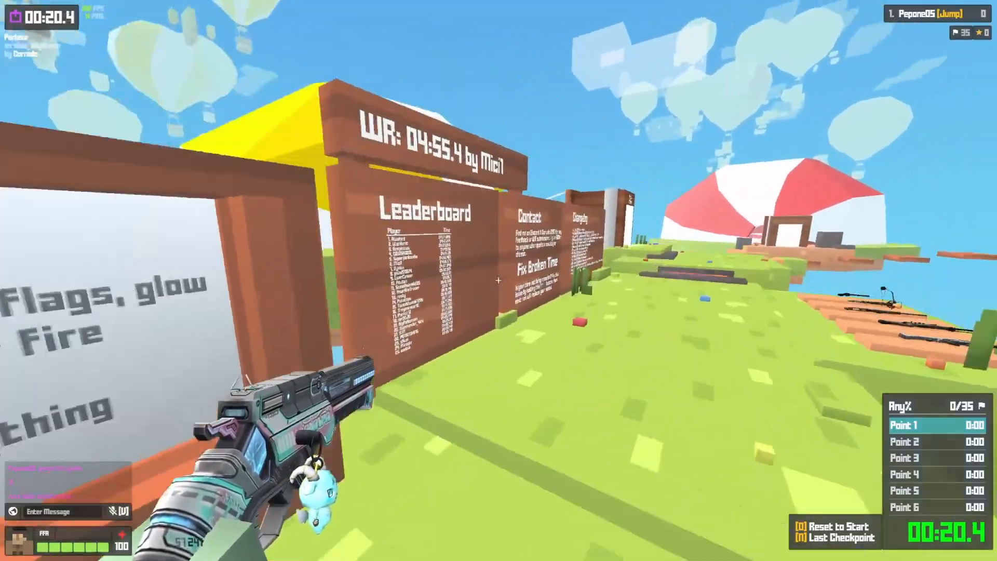
# - Walk through the slide_daydream hub to examine its signs, balloons, tutorial entrance and zone entrances, and enter a zone
pyautogui.press('w')
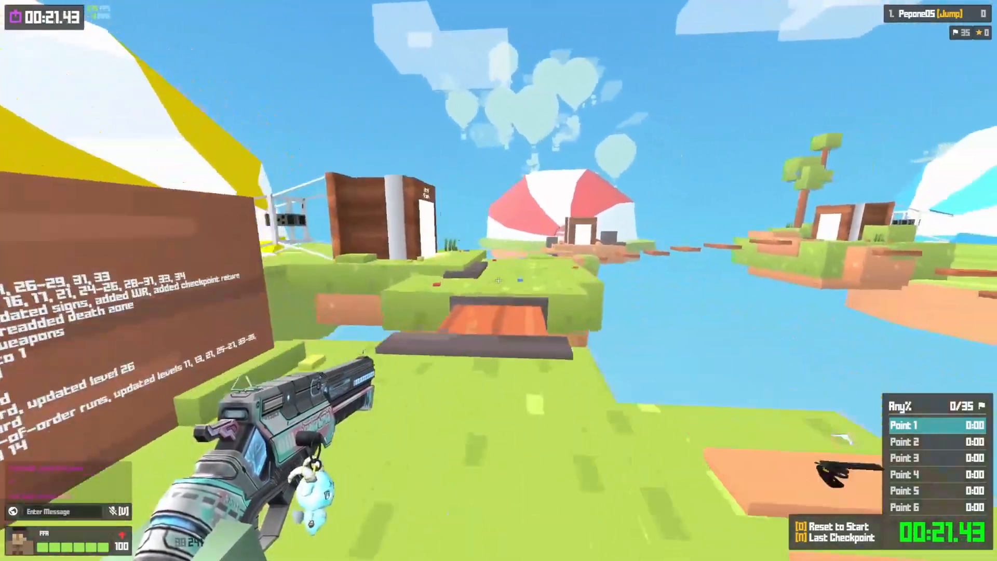
pyautogui.press('w')
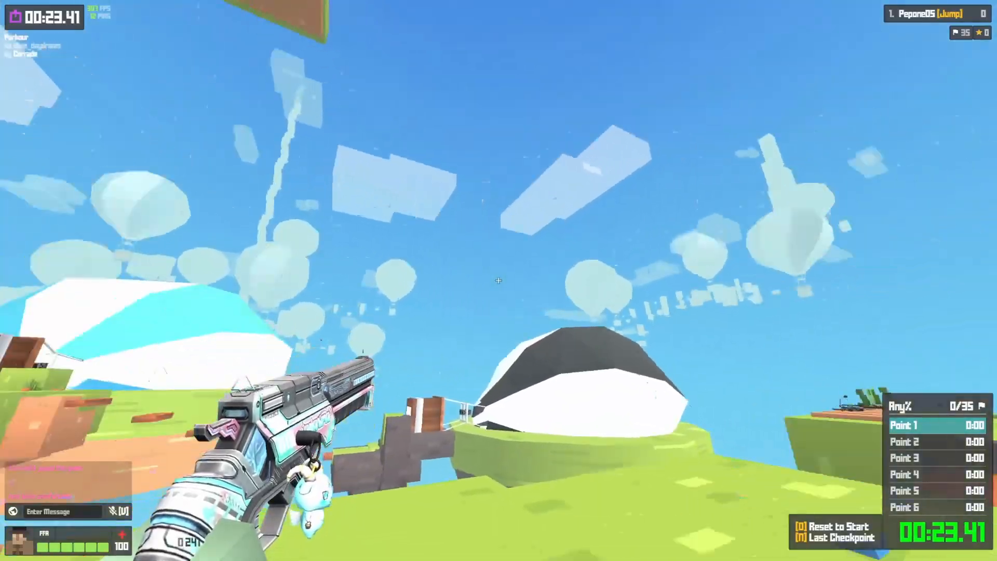
pyautogui.press('w')
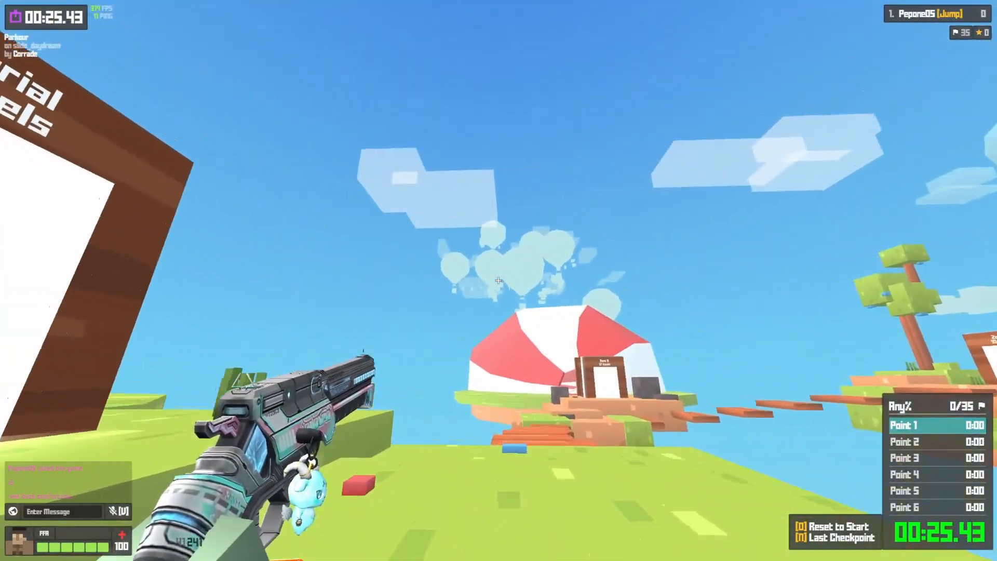
pyautogui.press('w')
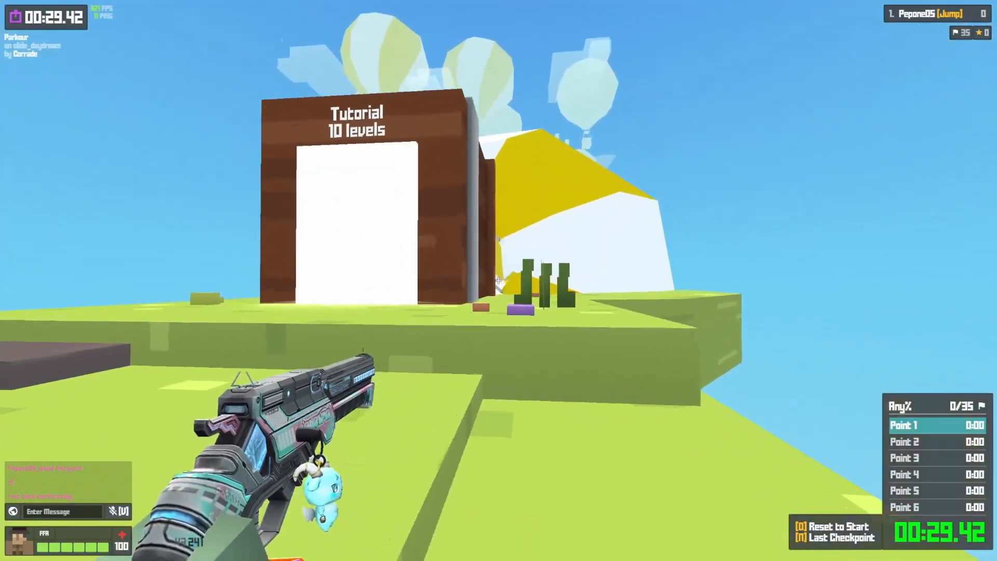
pyautogui.press('w')
pyautogui.press('w')
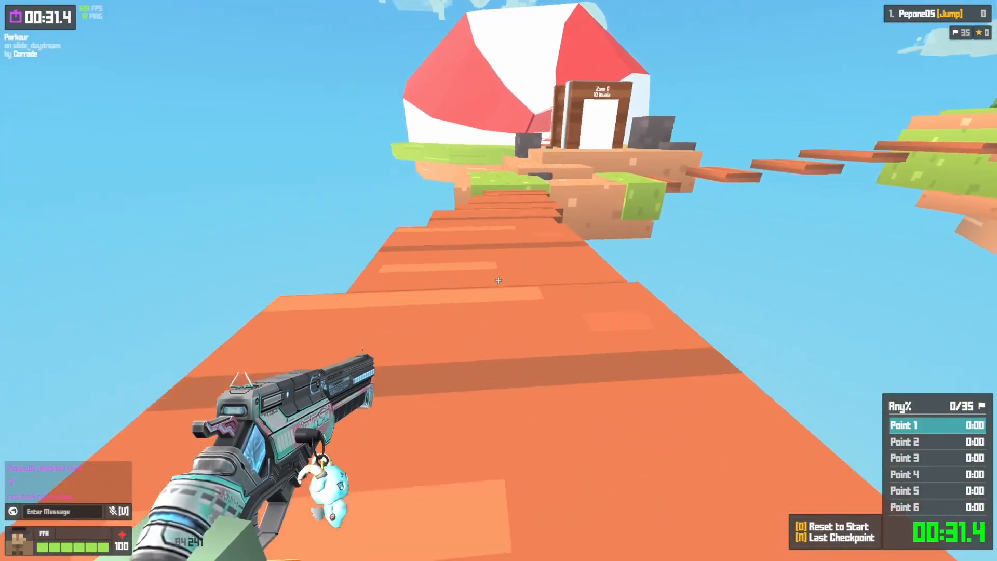
pyautogui.press('w')
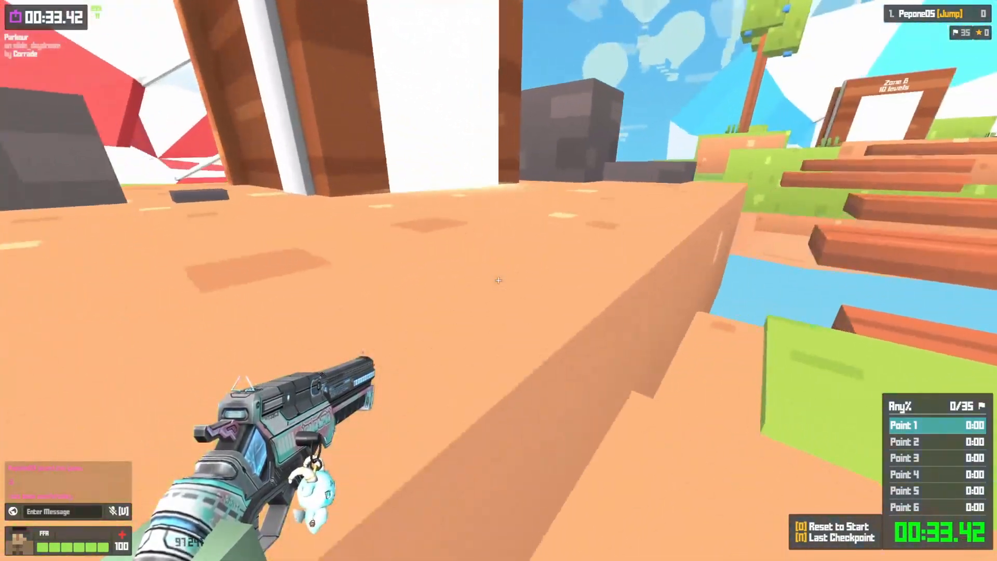
pyautogui.press('w')
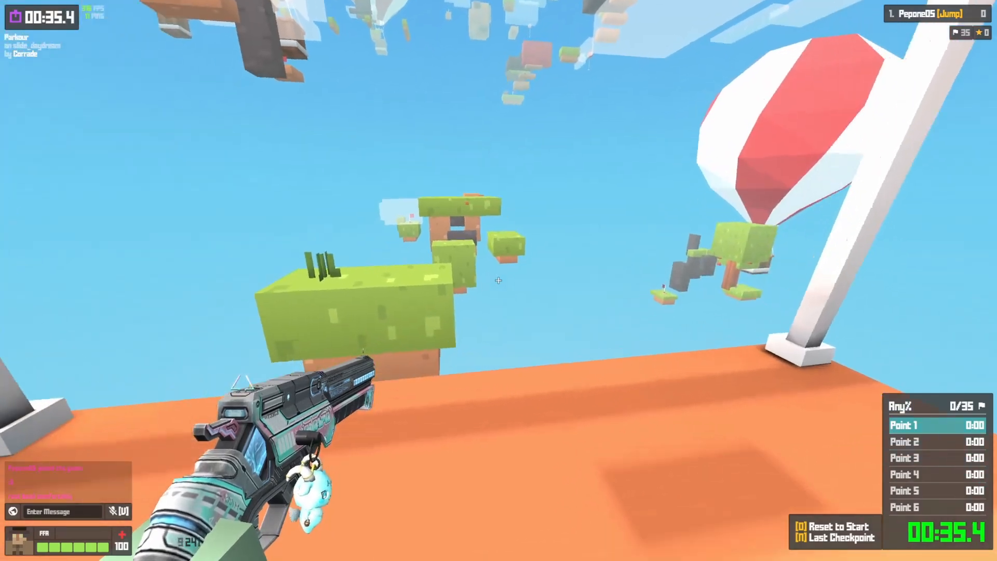
# - Jump across the floating grass platforms of the slide_daydream zone to examine its parkour layout and scenery
pyautogui.press('space')
pyautogui.press('q')
pyautogui.press('w')
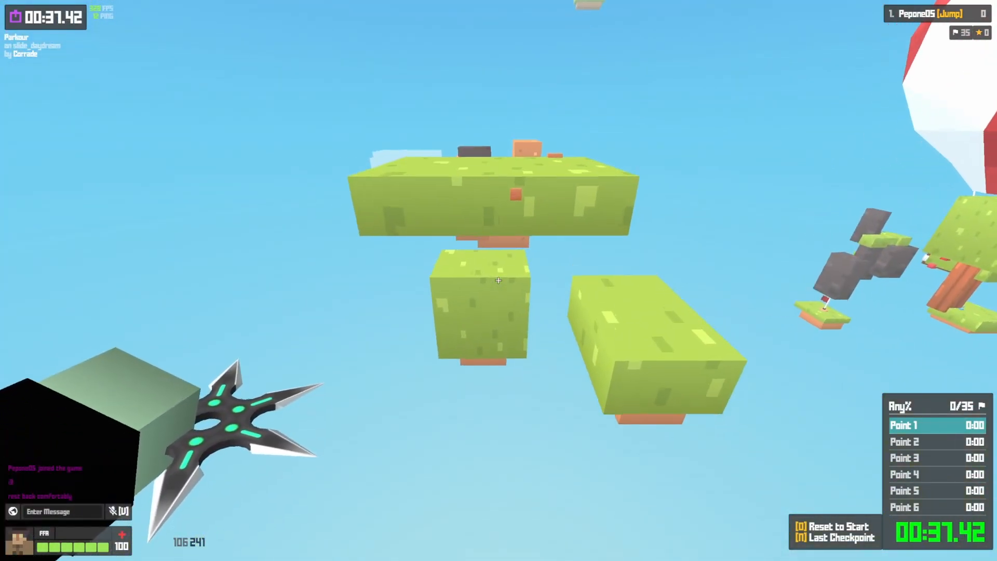
pyautogui.press('w')
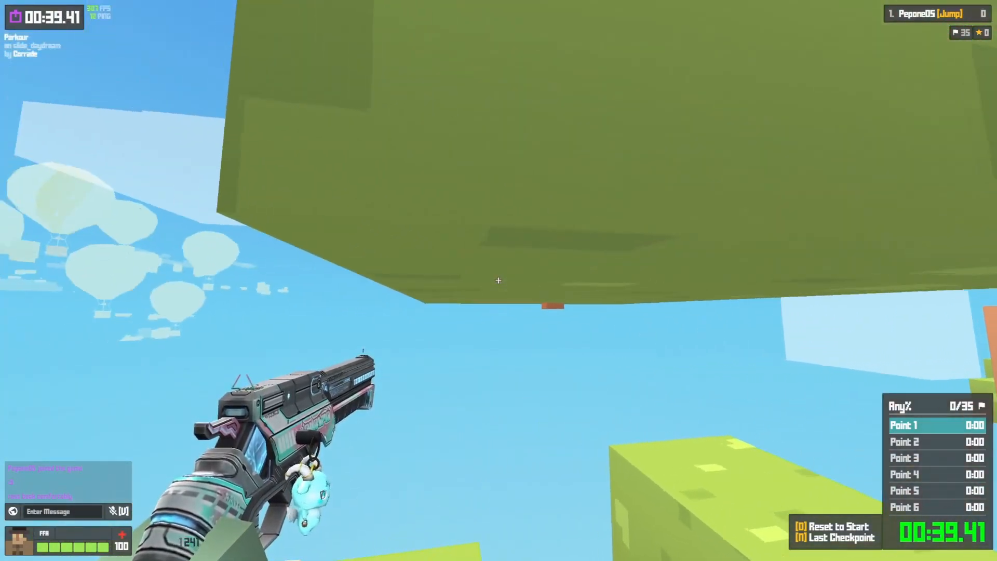
pyautogui.press('w')
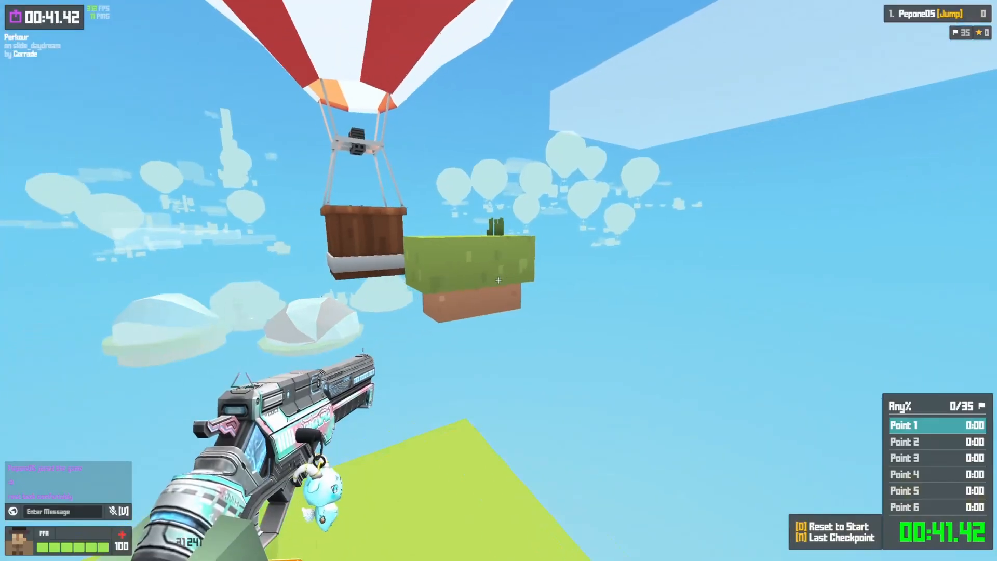
pyautogui.press('w')
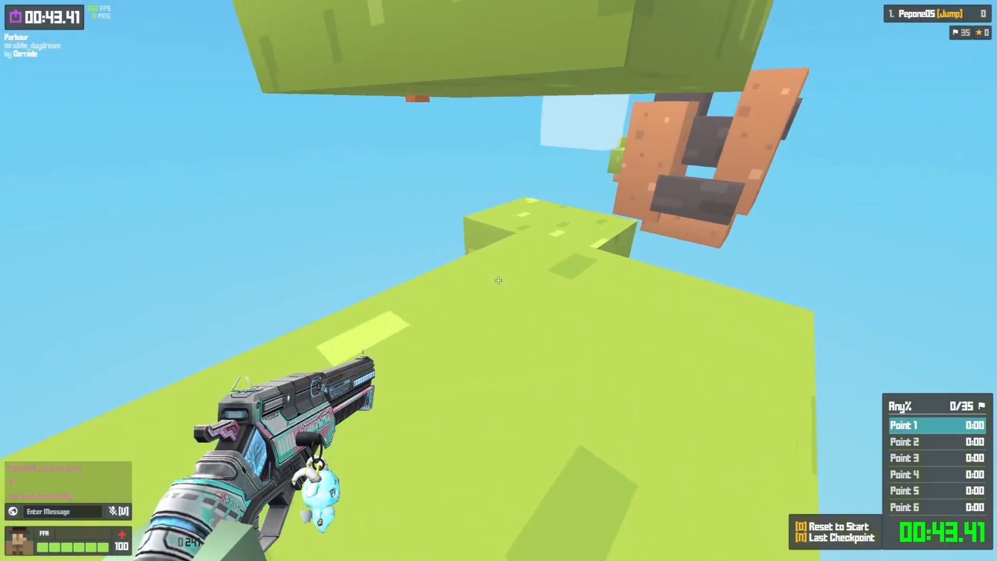
# - Walk over the slide_daydream grass platforms to examine the red-and-white balloon island and surrounding scenery
pyautogui.press('s')
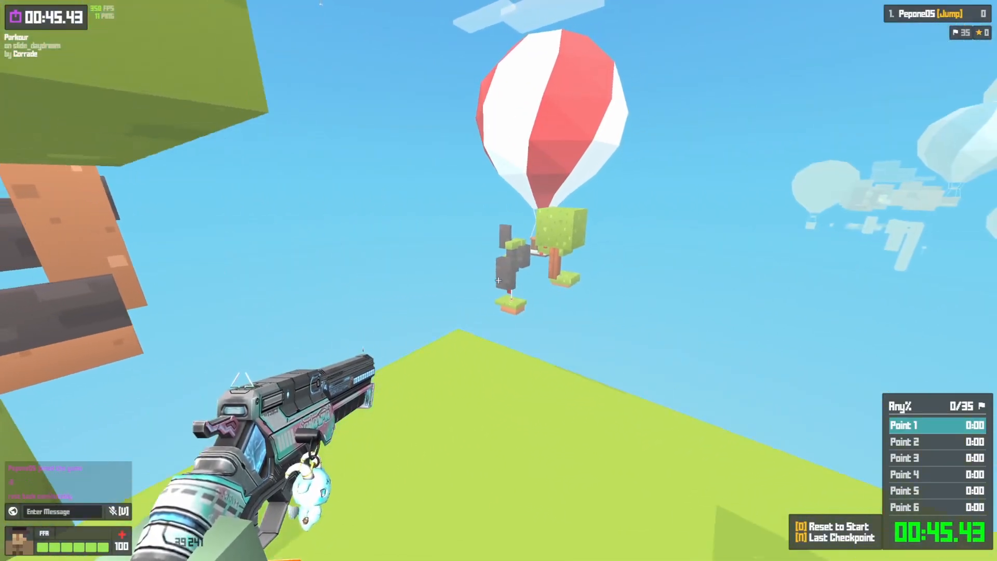
pyautogui.press('w')
pyautogui.press('w')
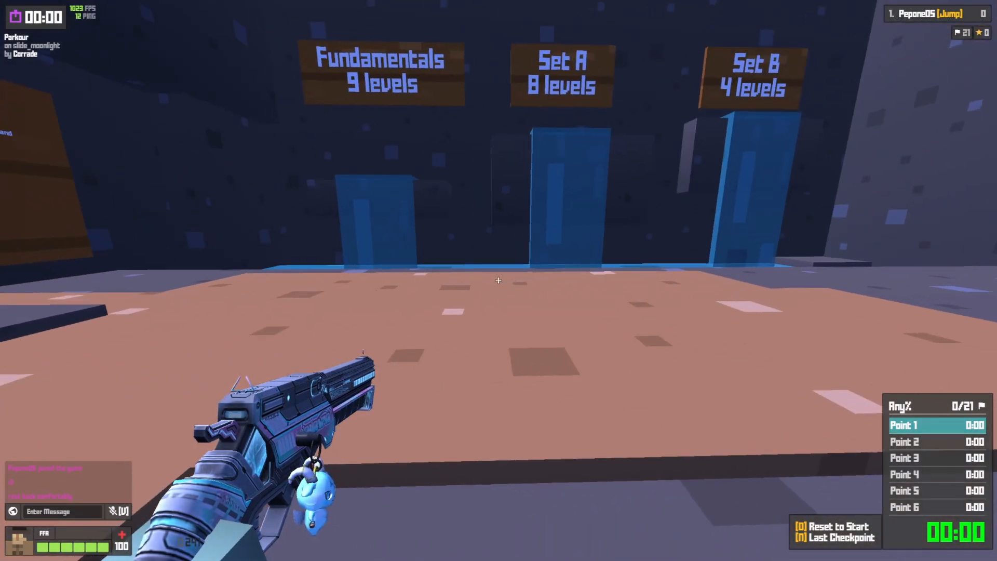
# - Enter the Fundamentals section of slide_moonlight with the melee weapon out and play past its first two checkpoints
pyautogui.press('w')
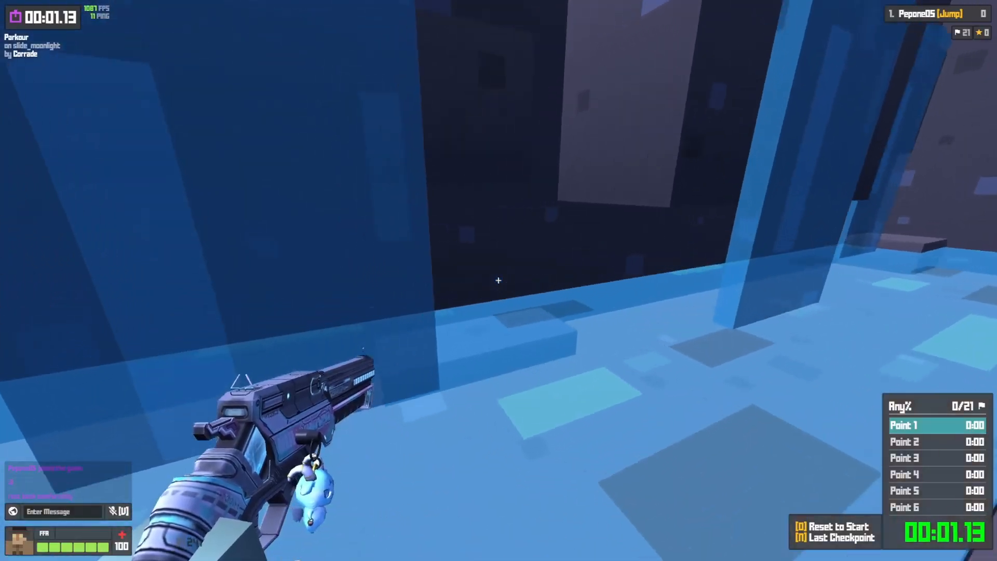
pyautogui.press('w')
pyautogui.press('q')
pyautogui.press('space')
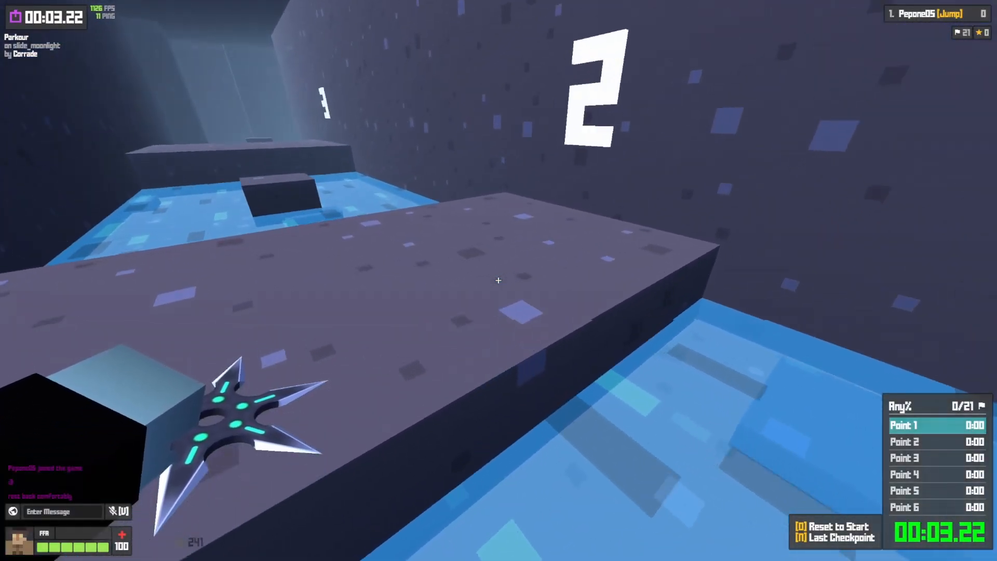
pyautogui.press('w')
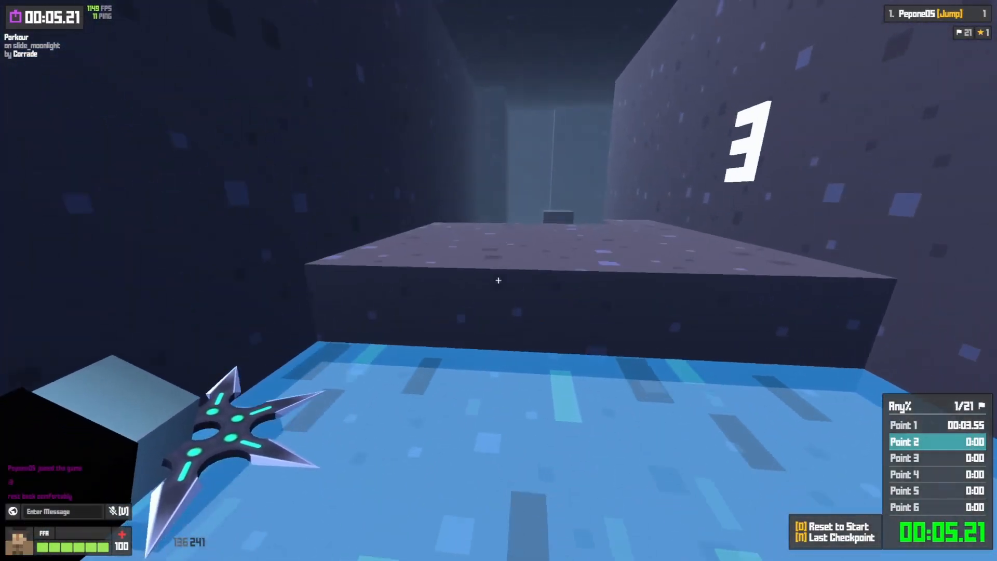
pyautogui.press('w')
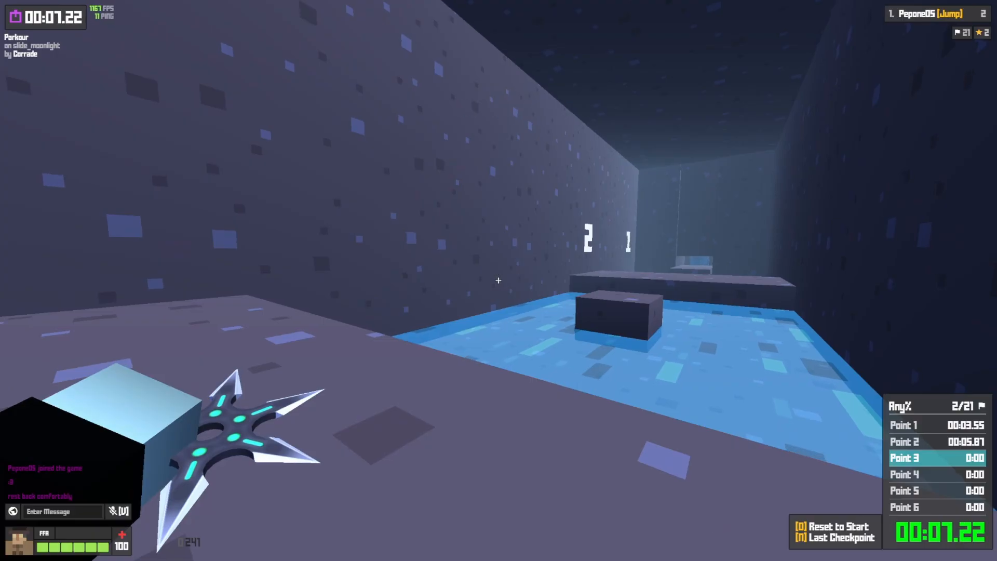
# - Reset slide_moonlight to the start to view its level 11 corridor, and examine the mirrored stone towers of the reflection map
pyautogui.press('0')
pyautogui.press('w')
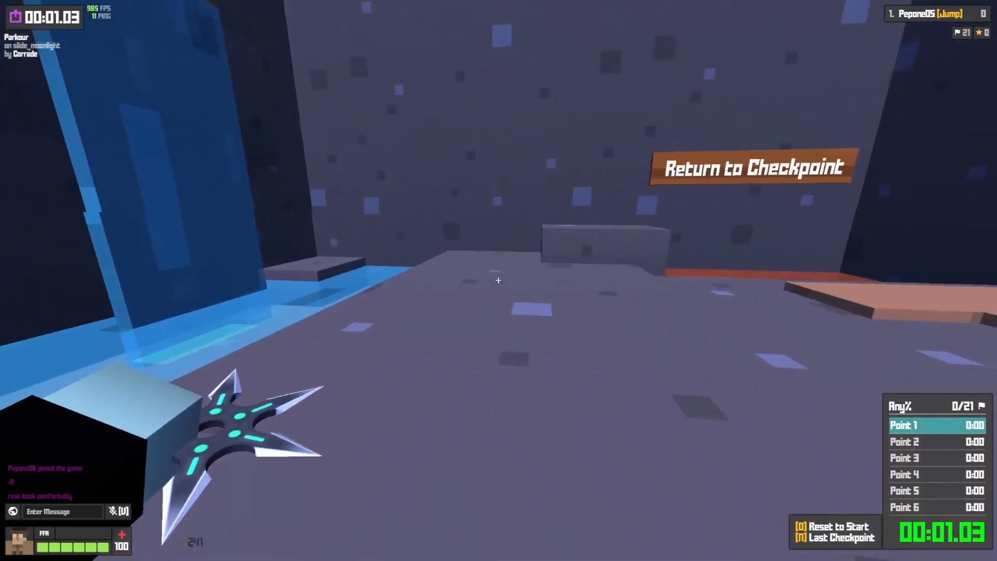
pyautogui.press('w')
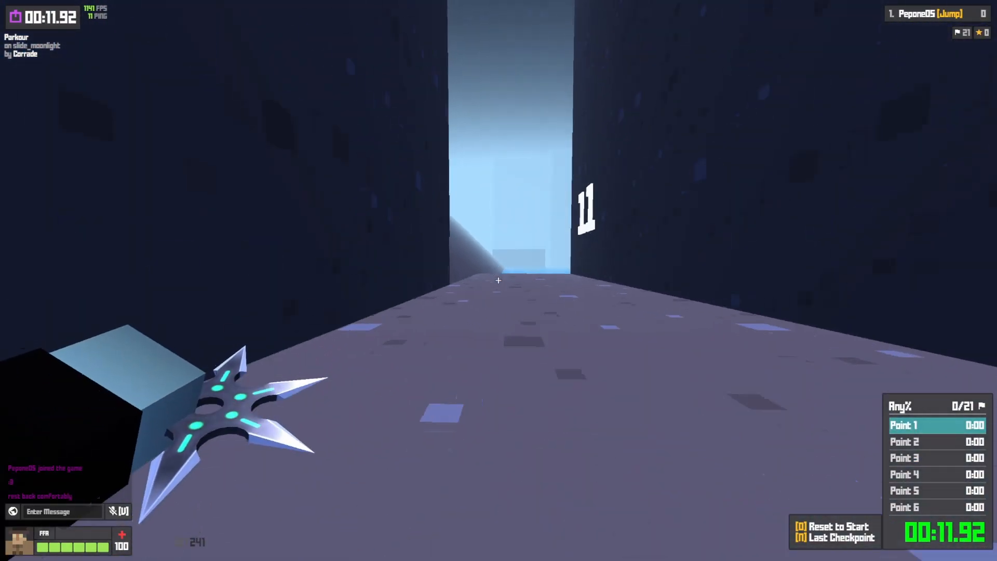
pyautogui.press('w')
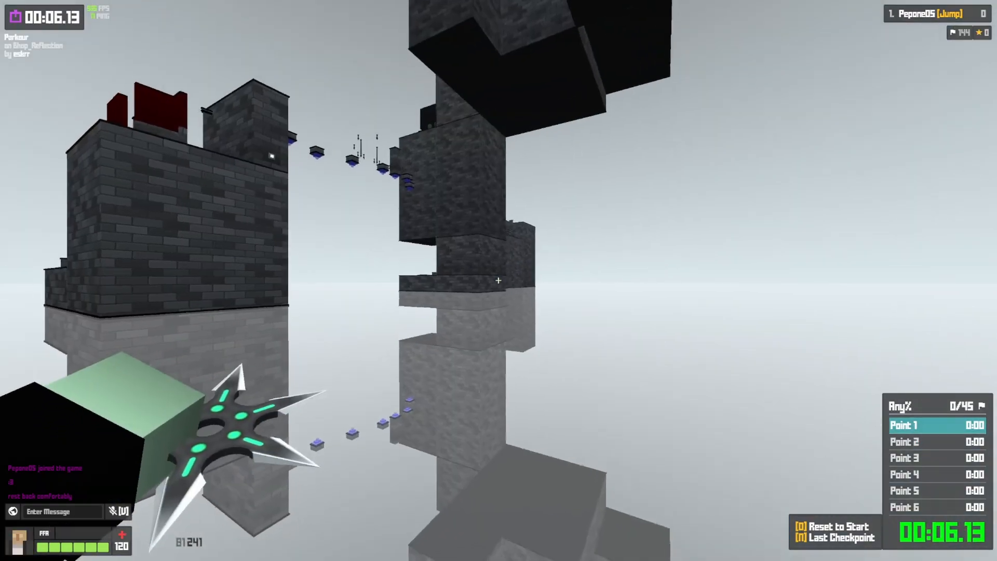
pyautogui.press('w')
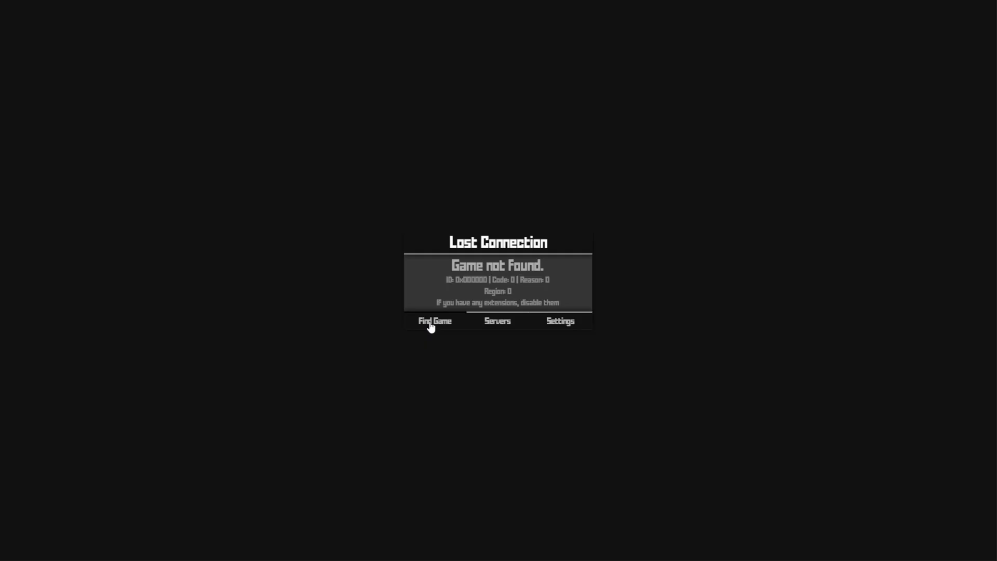
# - Find a new game and run along the broken street of Collapsed_City past its first checkpoint
pyautogui.click(431, 322)
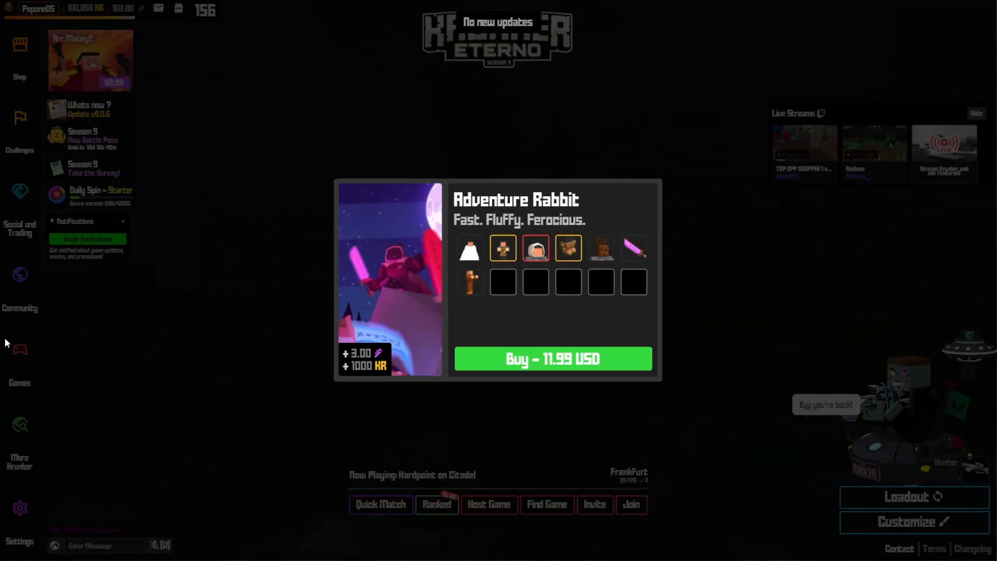
pyautogui.press('w')
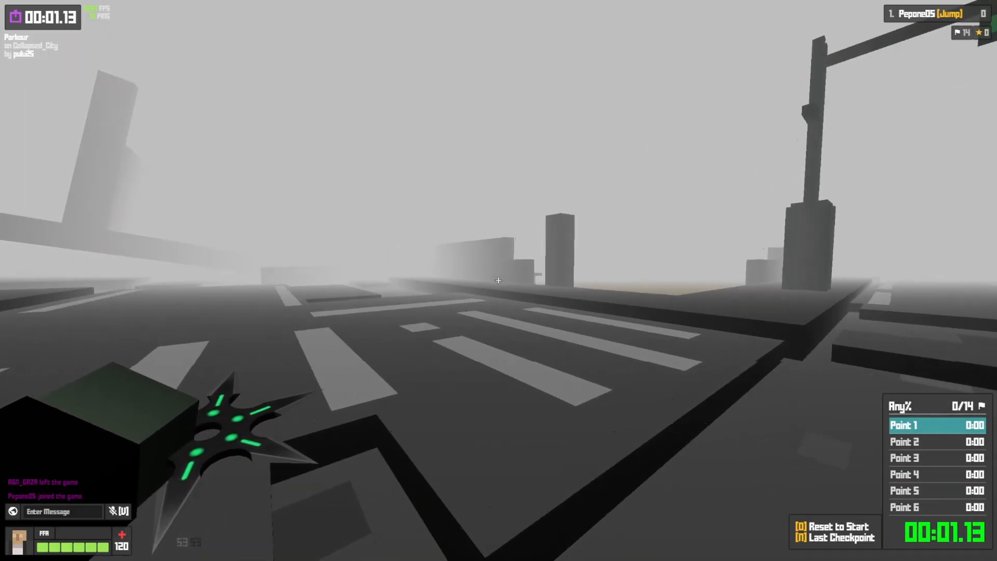
pyautogui.press('w')
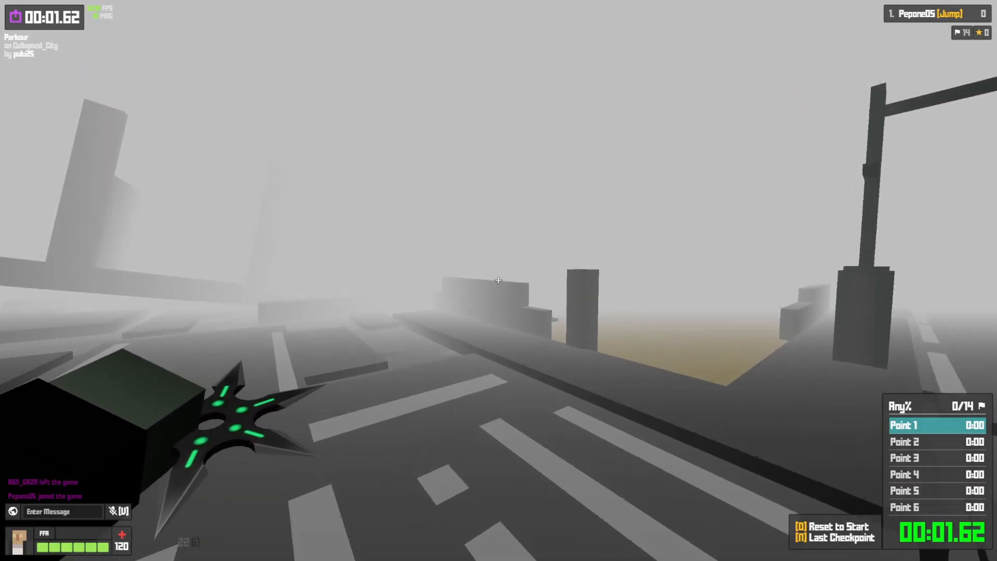
pyautogui.press('w')
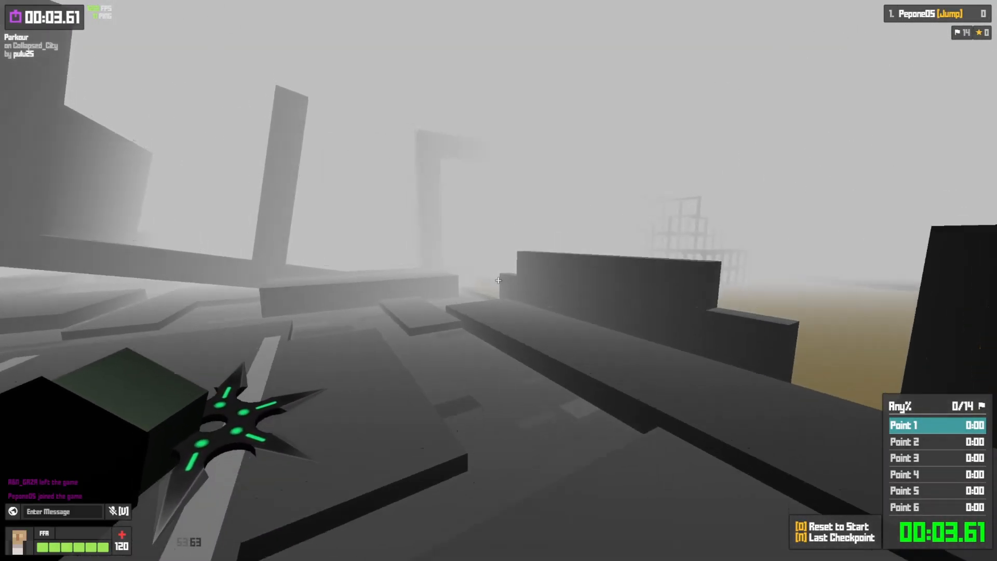
pyautogui.press('w')
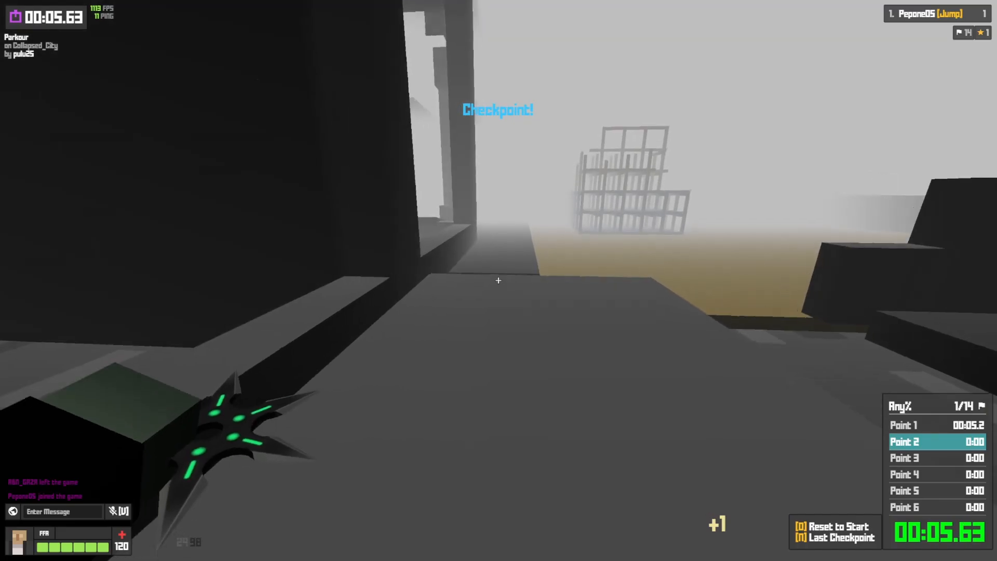
# - Explore the ruined building and street beyond the first Collapsed_City checkpoint, and reach the blue and yellow scaffolding
pyautogui.press('w')
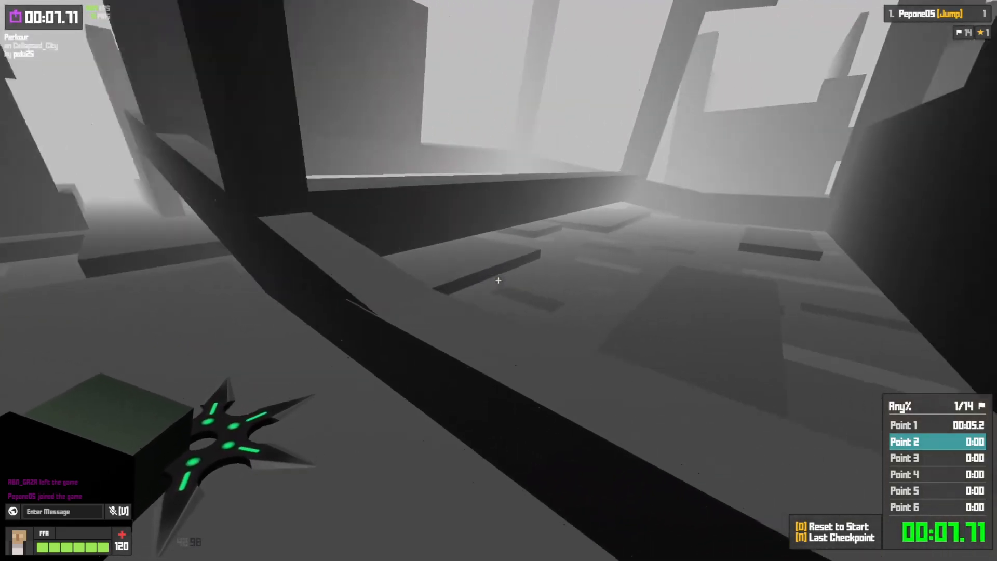
pyautogui.press('w')
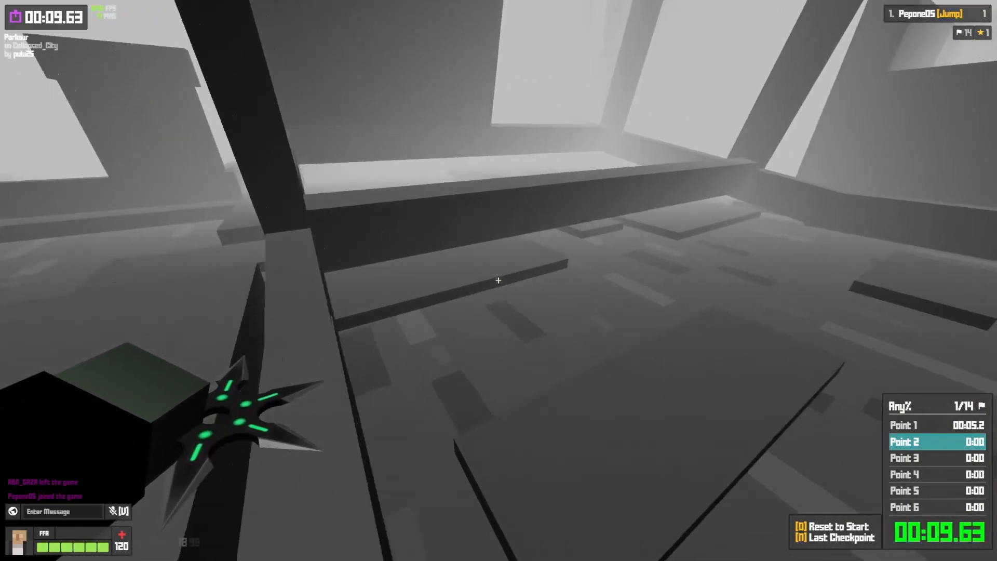
pyautogui.press('w')
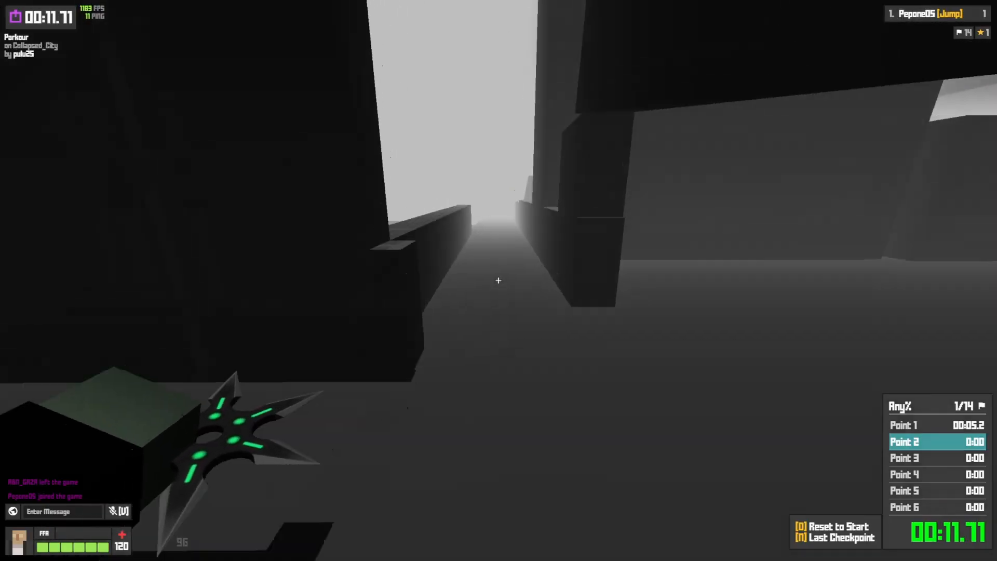
pyautogui.press('w')
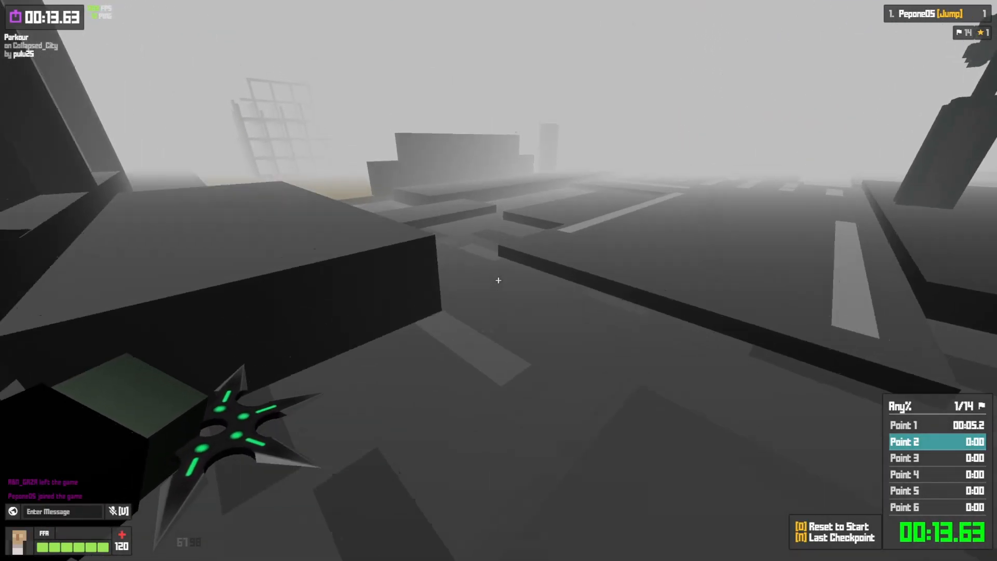
pyautogui.press('w')
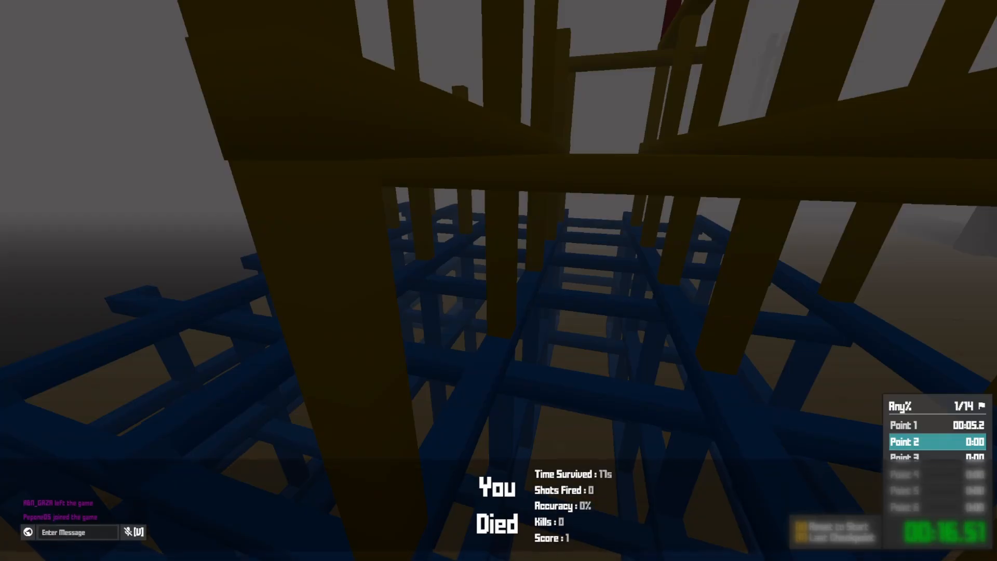
# - Continue from the first Collapsed_City checkpoint to examine the fog, tilted traffic lights, ruins and sand pit
pyautogui.press('w')
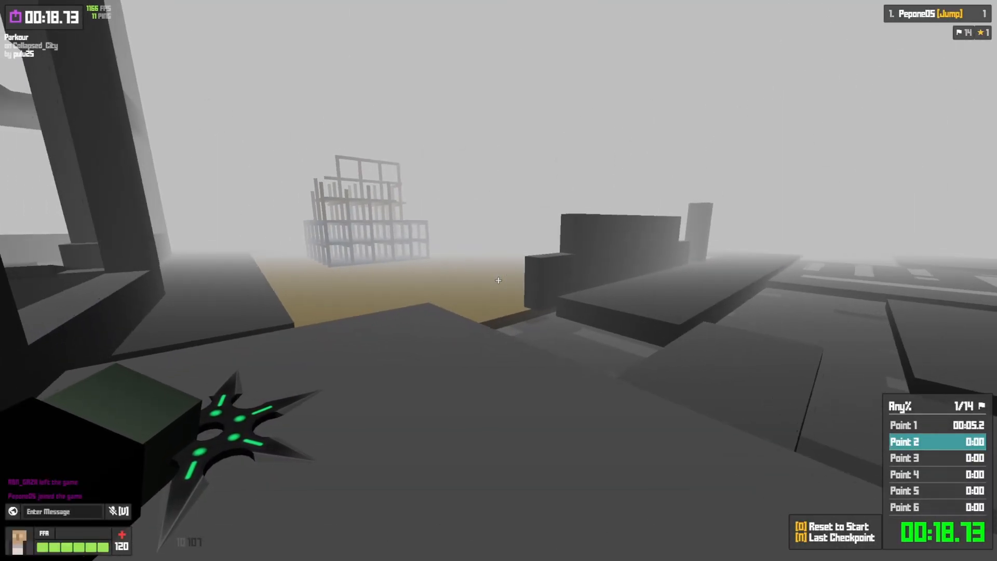
pyautogui.press('w')
pyautogui.press('w')
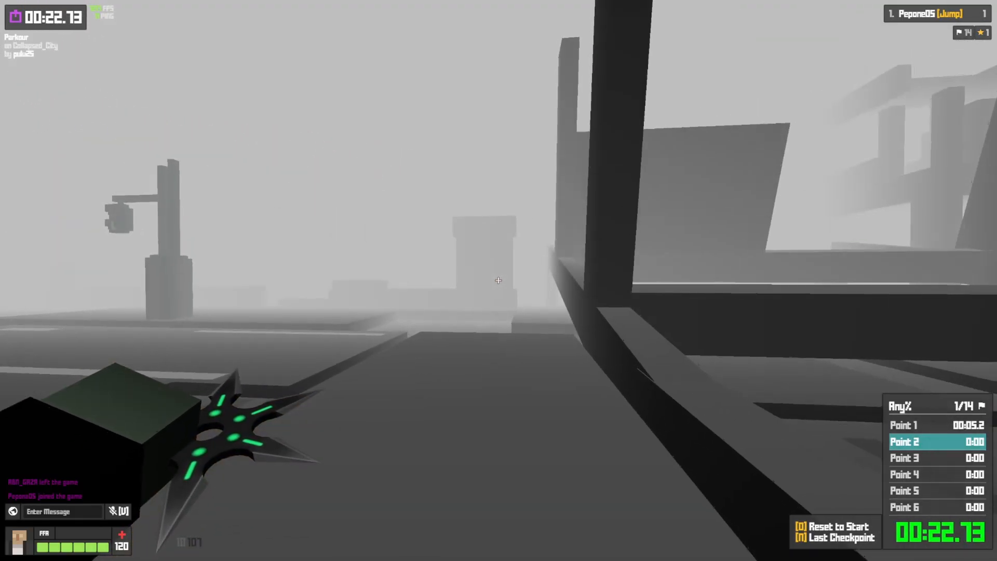
pyautogui.press('w')
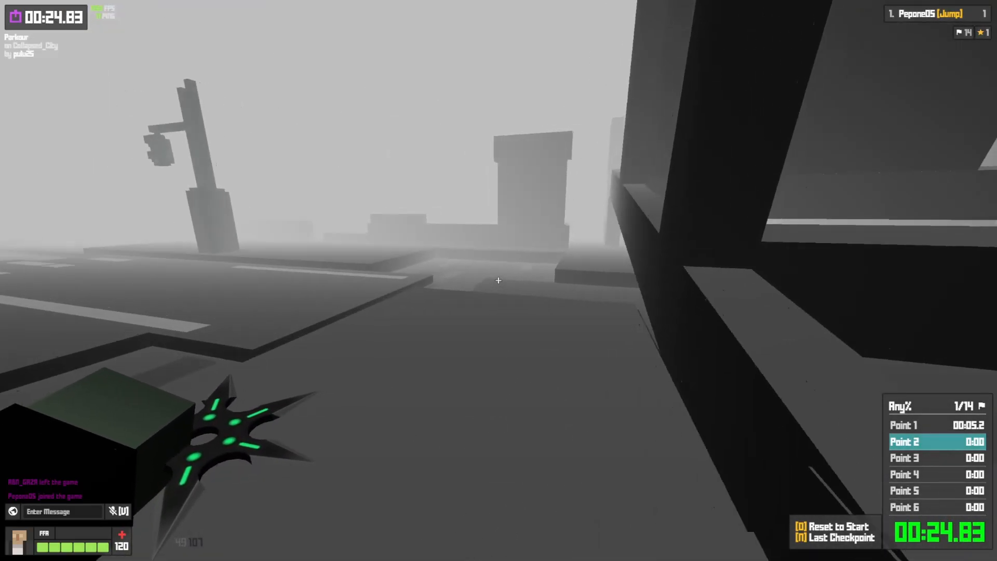
pyautogui.press('w')
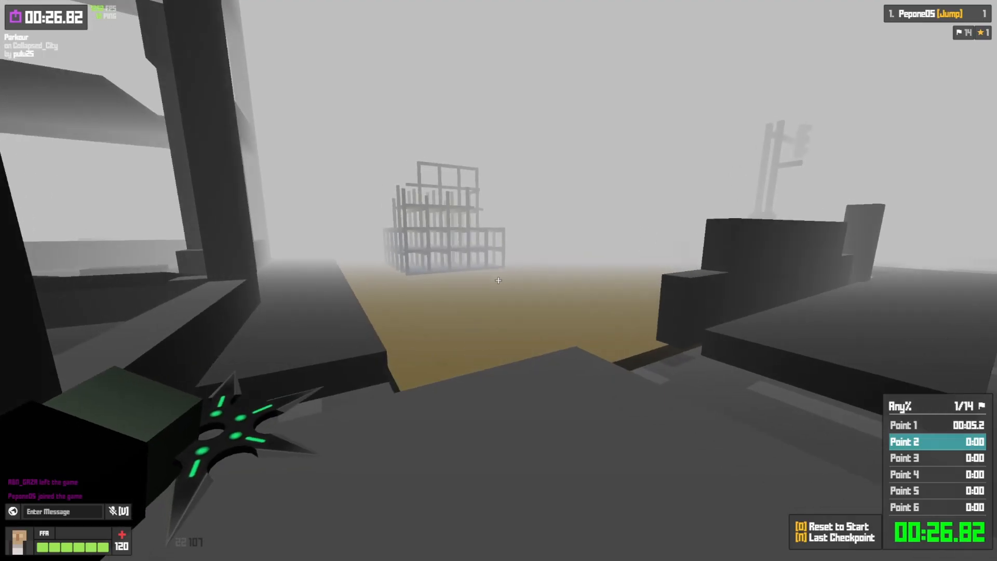
pyautogui.press('w')
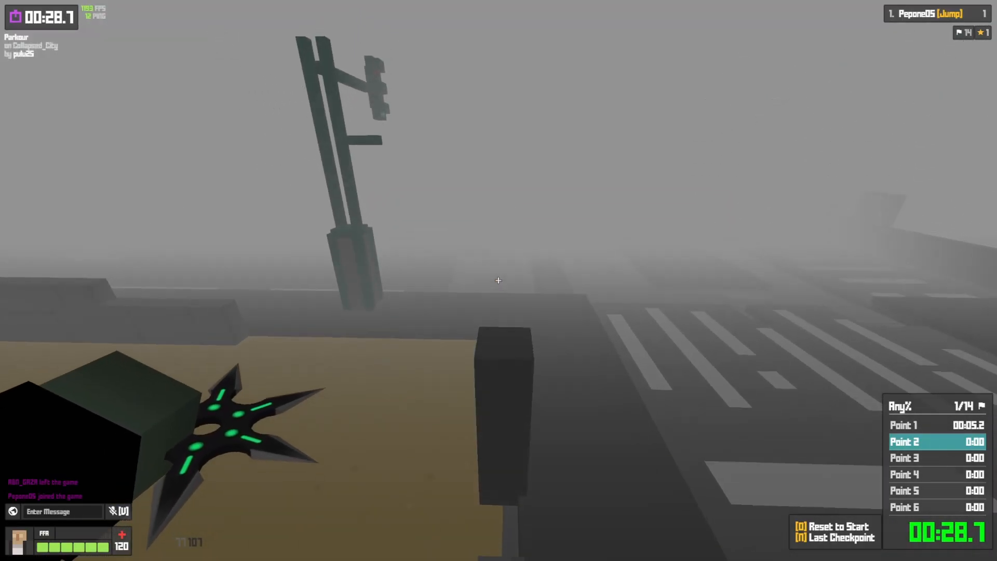
pyautogui.press('w')
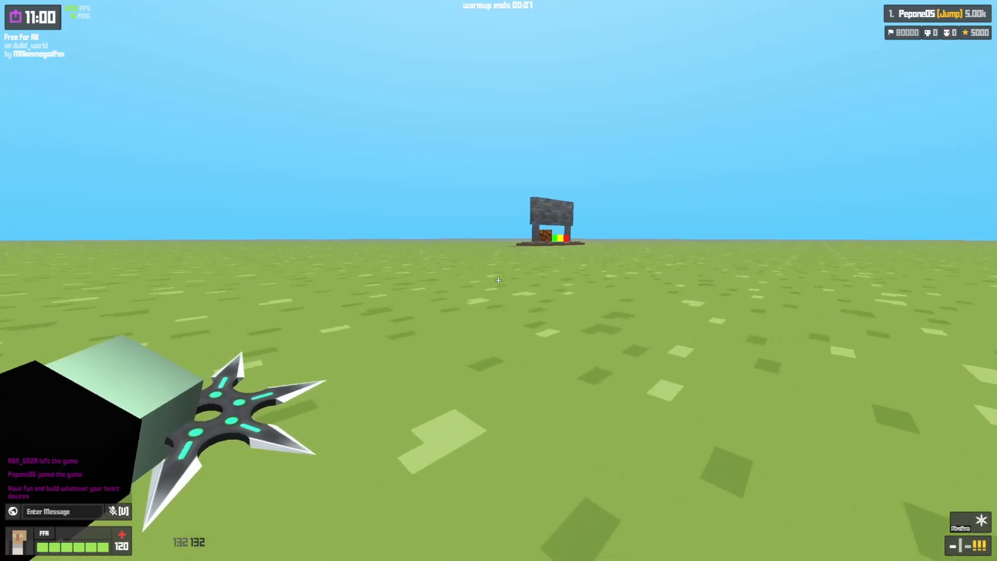
# - View the flat grass field of build_world and the row of wooden barrels on the snowy map
pyautogui.press('w')
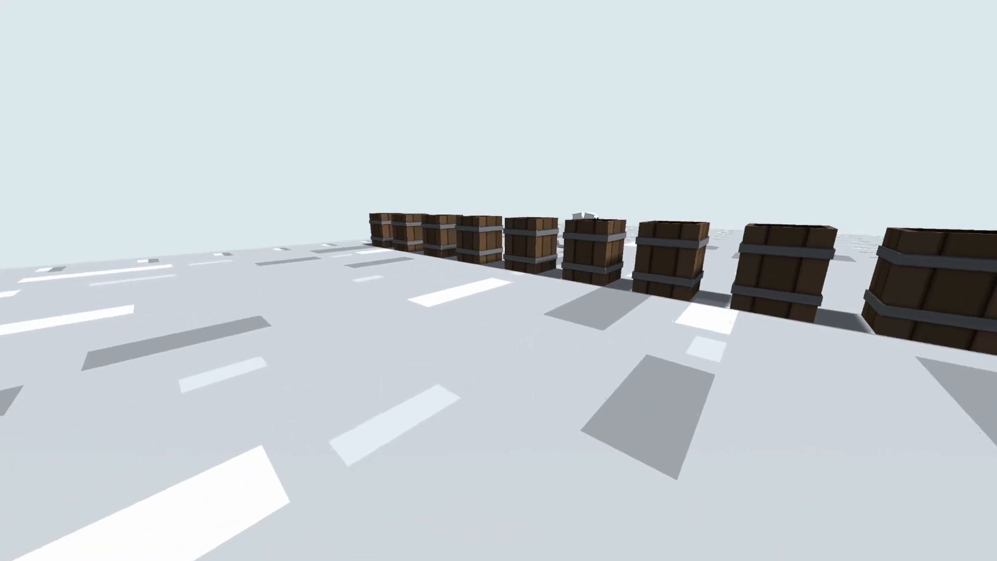
pyautogui.press('Escape')
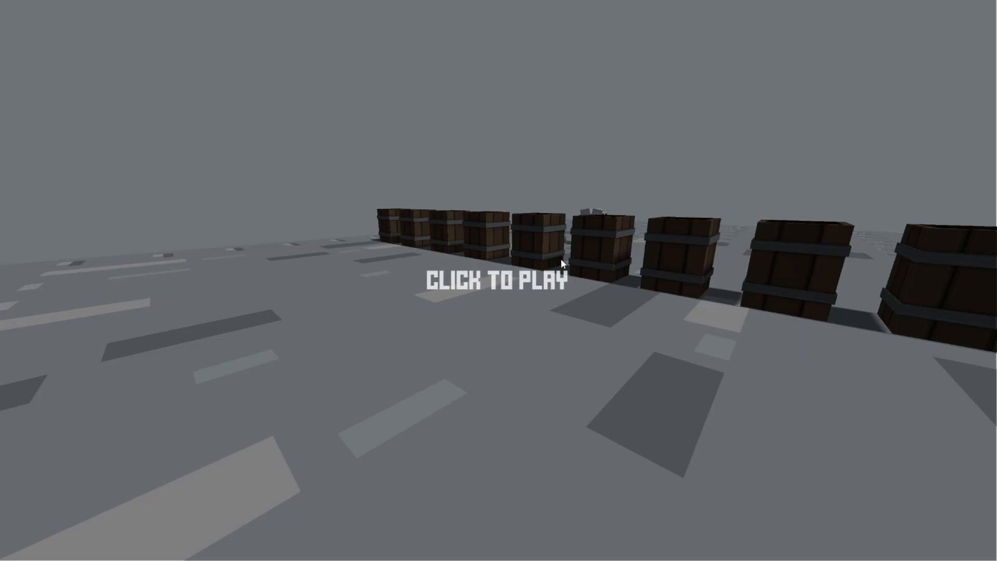
pyautogui.click(519, 247)
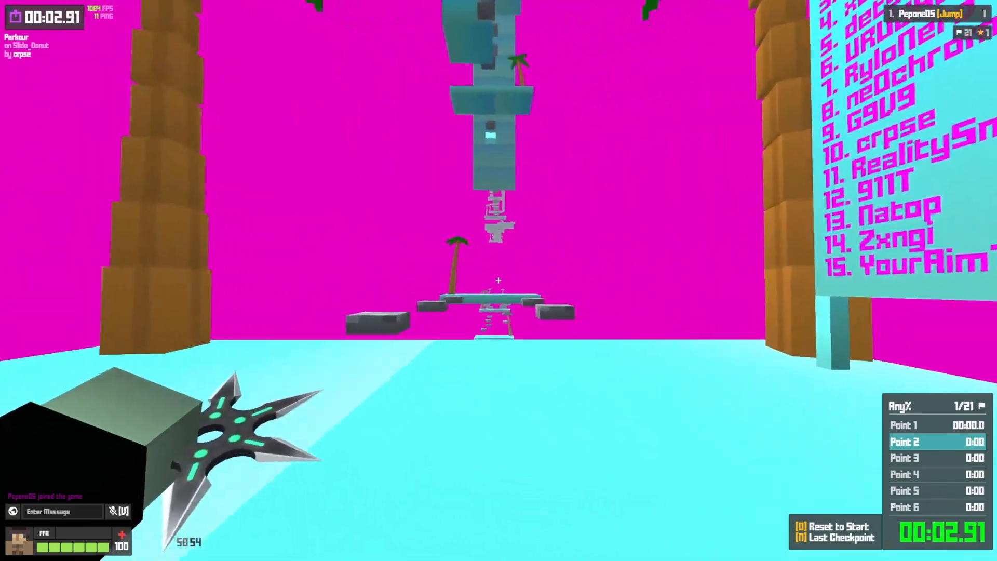
# - Jump across the grey floating blocks of Slide_Donut to the cyan palm tree platform at its second checkpoint
pyautogui.press('space')
pyautogui.press('space')
pyautogui.press('space')
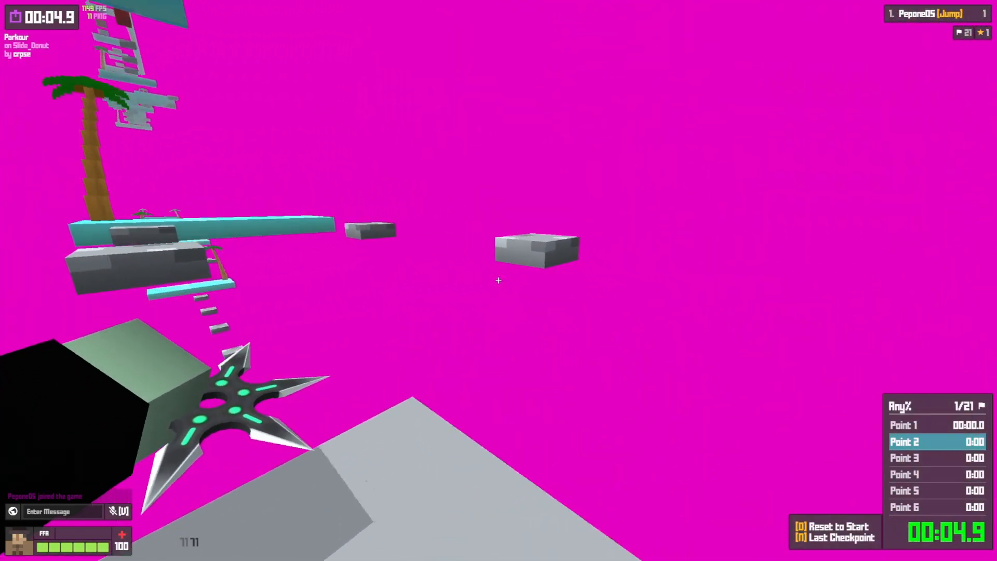
pyautogui.press('space')
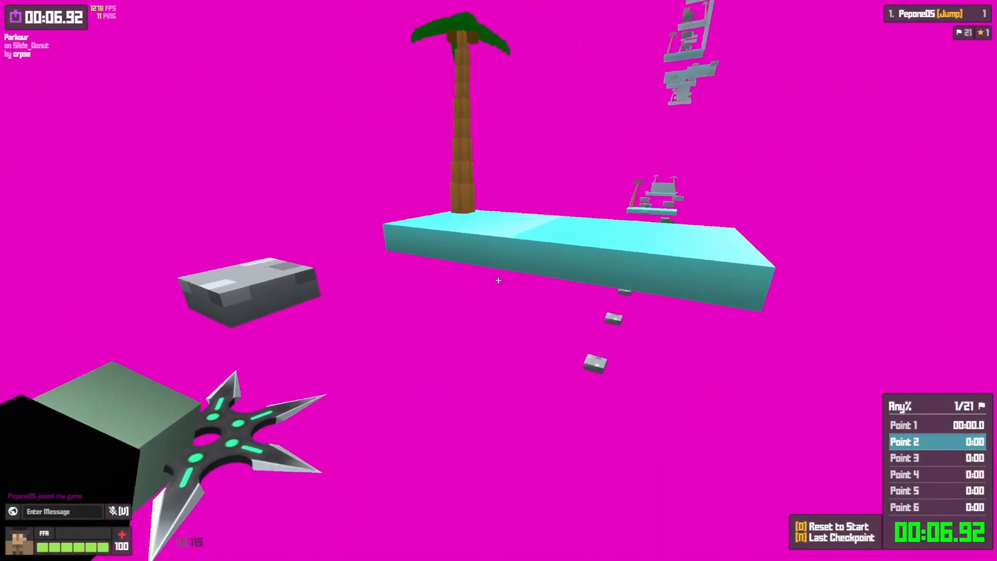
pyautogui.press('space')
pyautogui.press('space')
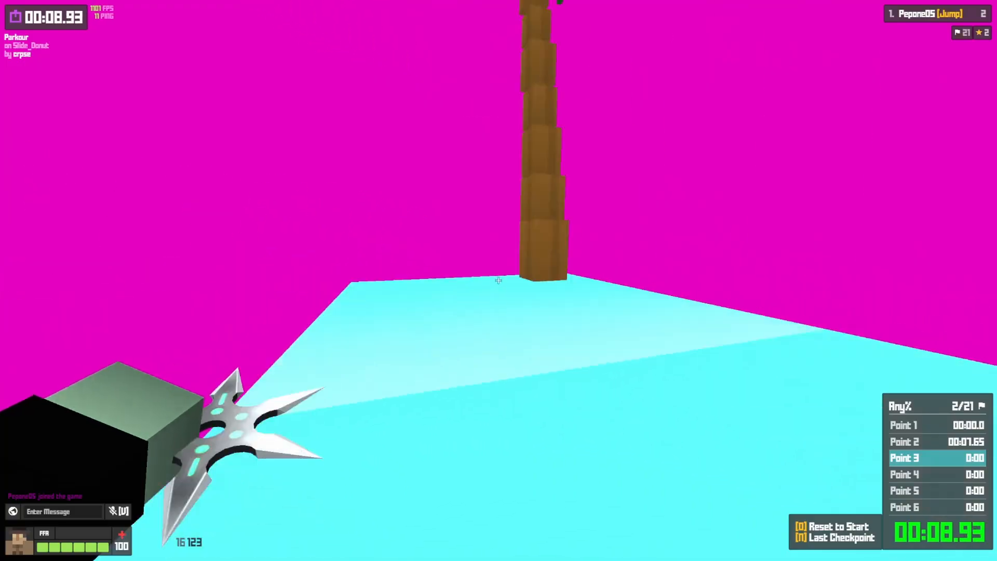
# - Jump around the second Slide_Donut checkpoint platform and onto a grey block to examine the magenta sky and course layout
pyautogui.press('space')
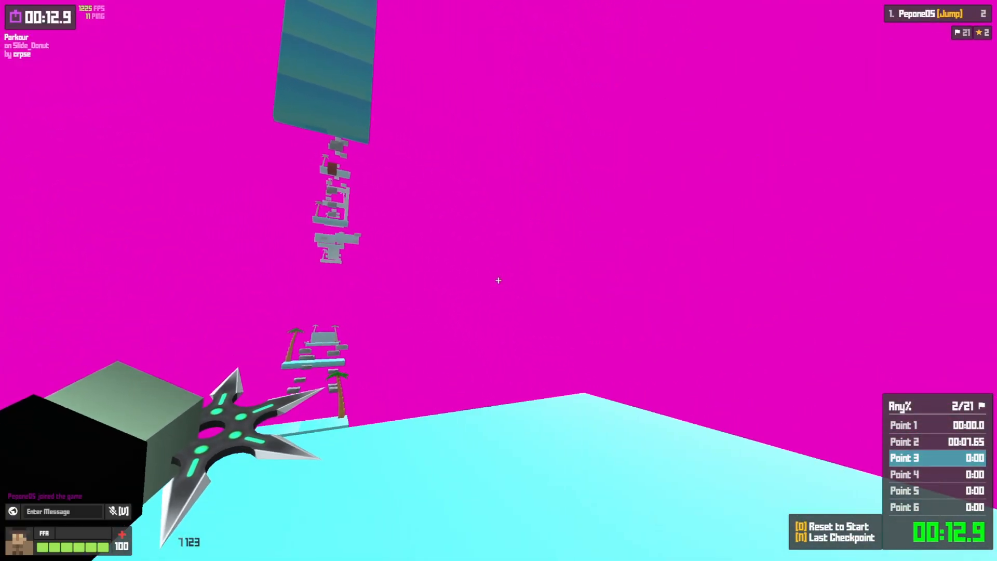
pyautogui.press('space')
pyautogui.press('space')
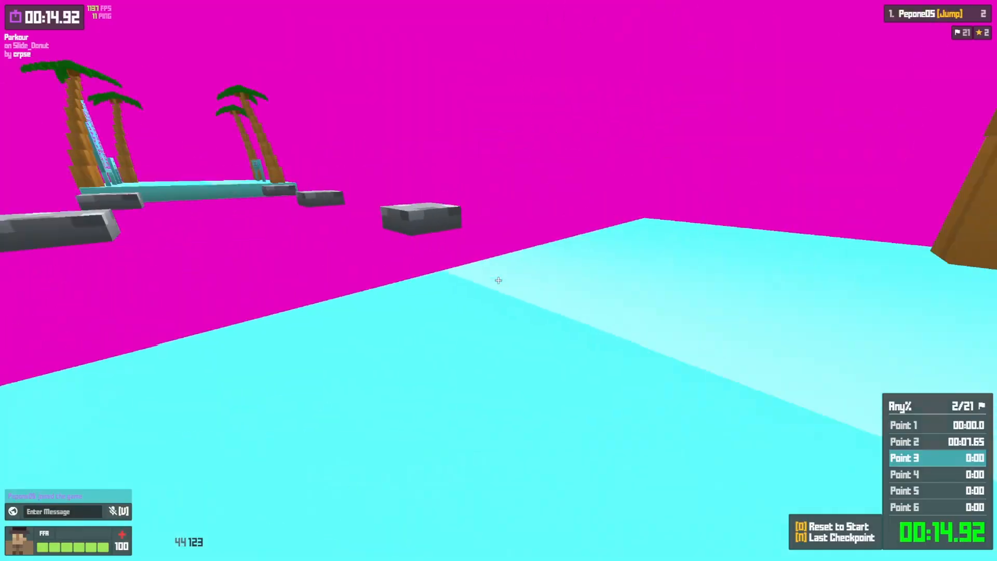
pyautogui.press('space')
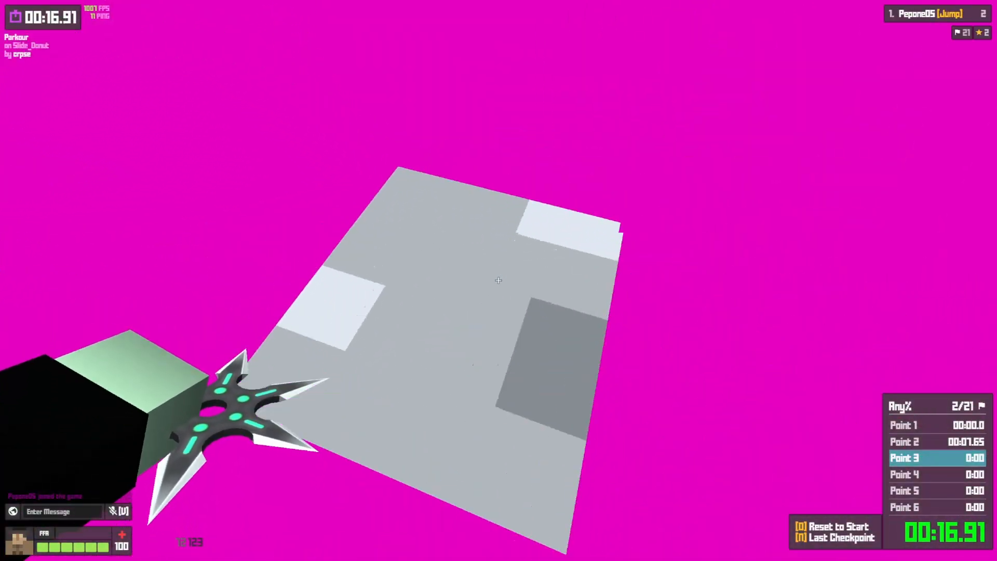
# - Jump from the large grey block on Slide_Donut towards the line of small floating blocks to examine the course spacing
pyautogui.press('space')
pyautogui.press('space')
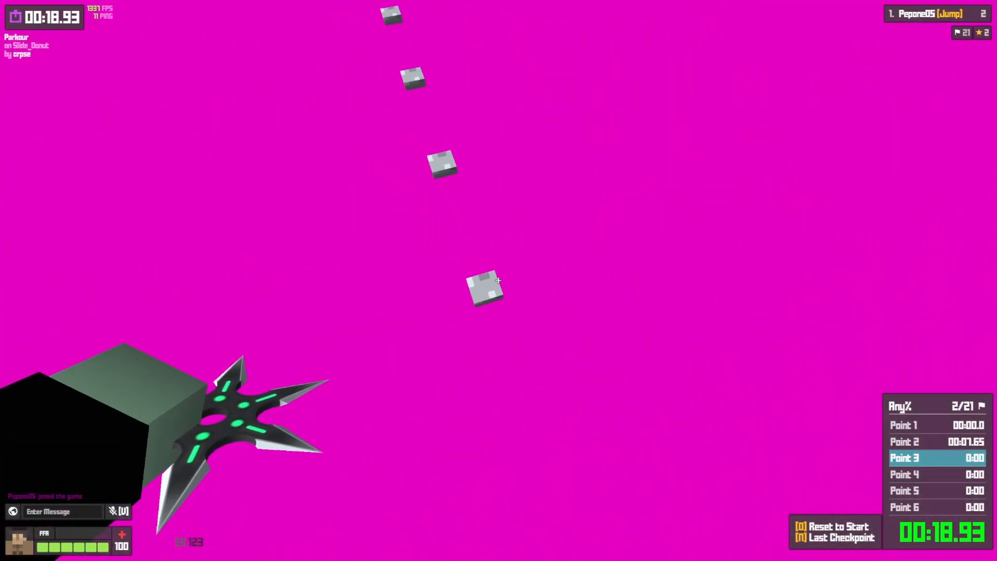
pyautogui.press('space')
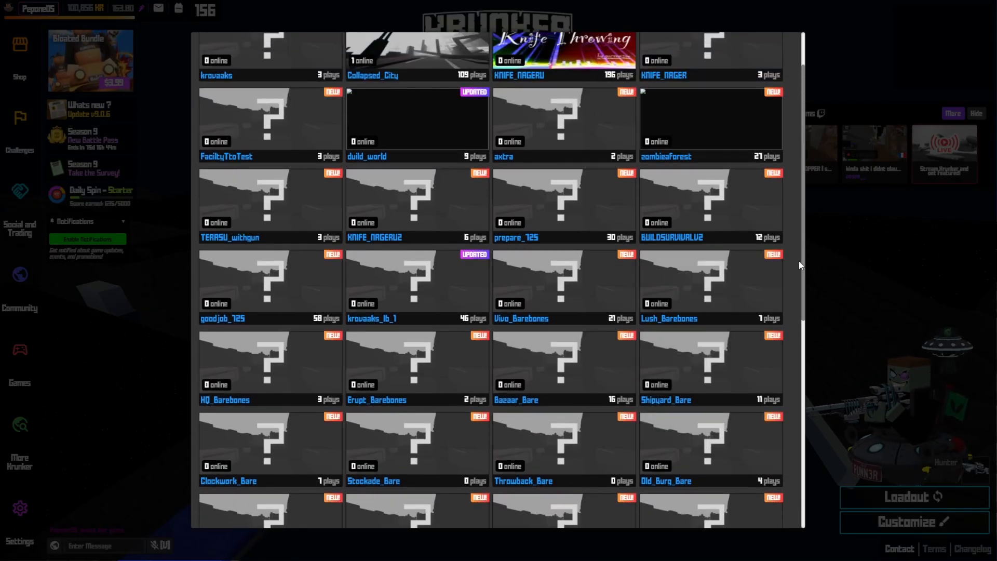
# - Browse the custom map list down to the Barebones maps and open the custom game setup for Site_Barebones
pyautogui.moveTo(678, 306)
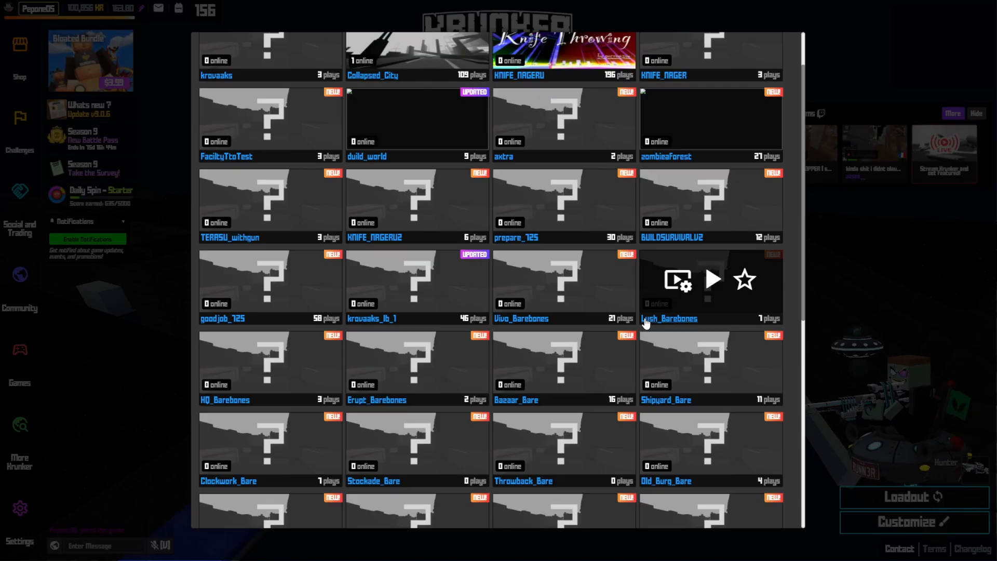
pyautogui.moveTo(669, 341)
pyautogui.scroll(-7, 794, 382)
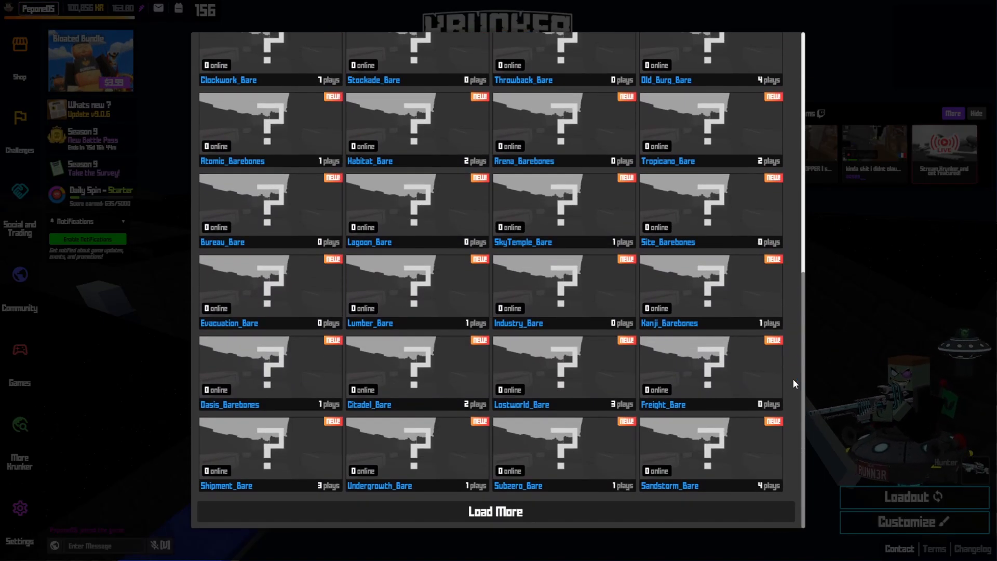
pyautogui.click(674, 207)
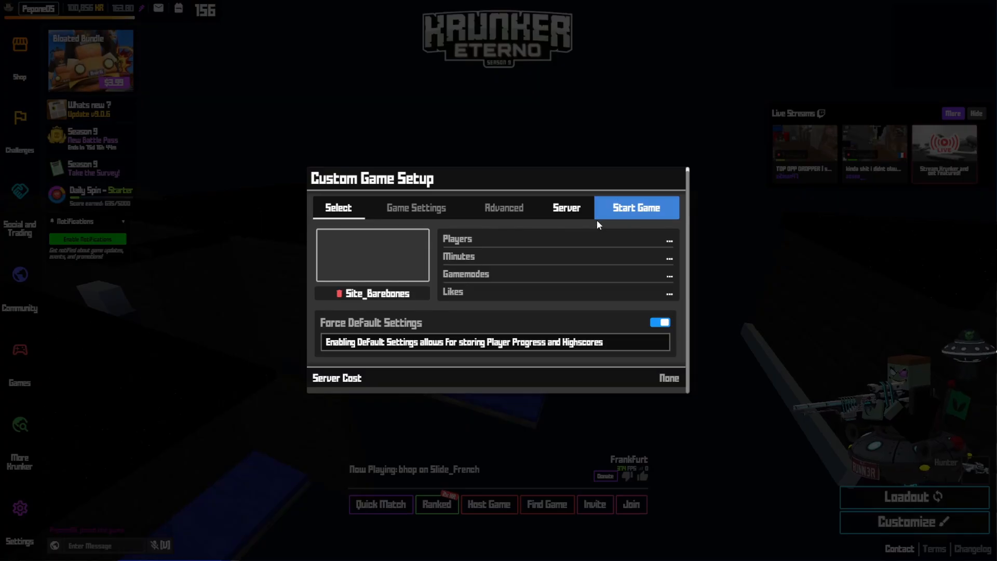
pyautogui.click(582, 209)
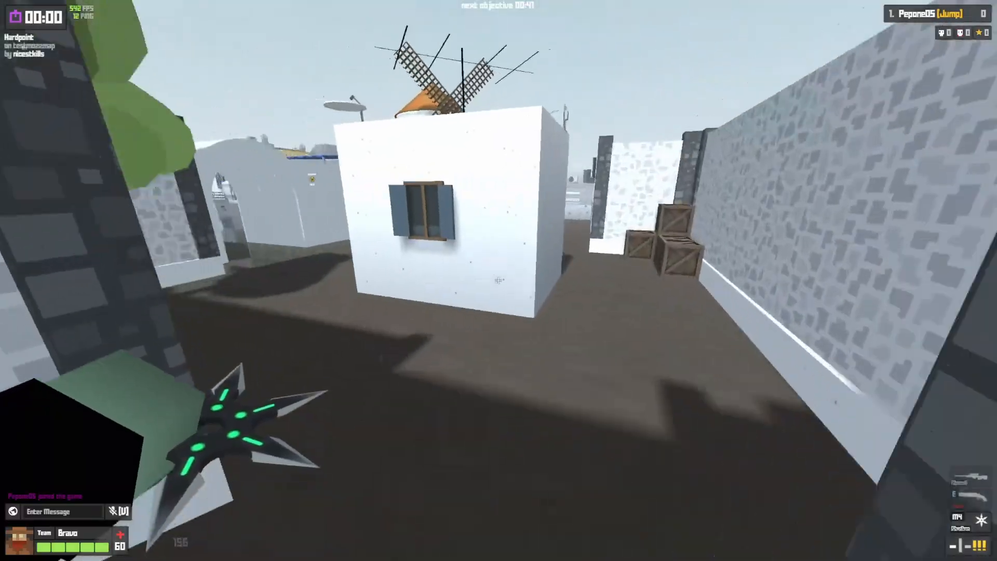
# - Run through the streets of the white village Hardpoint map to examine its houses, windmill, walls and crates
pyautogui.press('w')
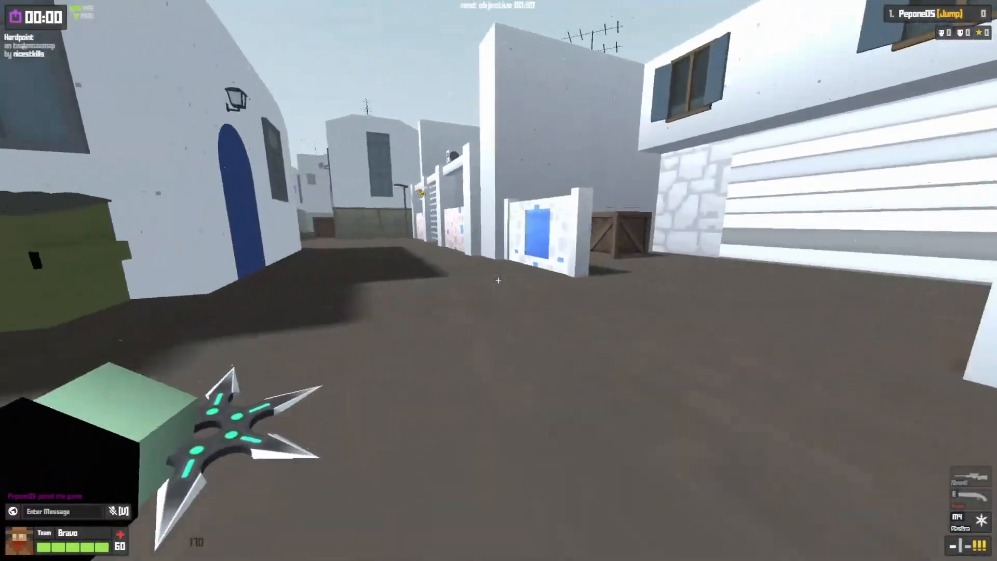
pyautogui.press('space')
pyautogui.press('w')
pyautogui.press('space')
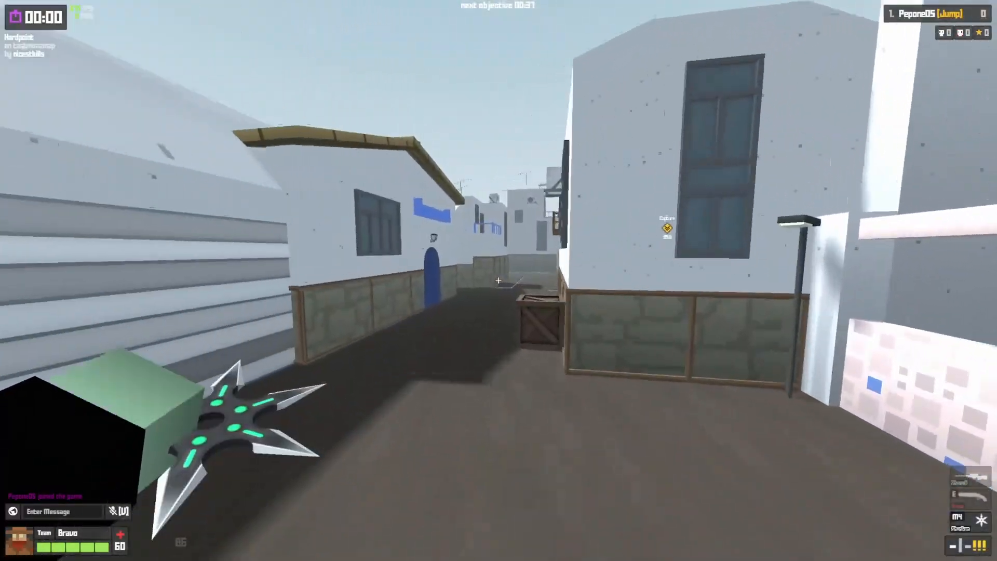
pyautogui.press('space')
pyautogui.press('w')
pyautogui.press('space')
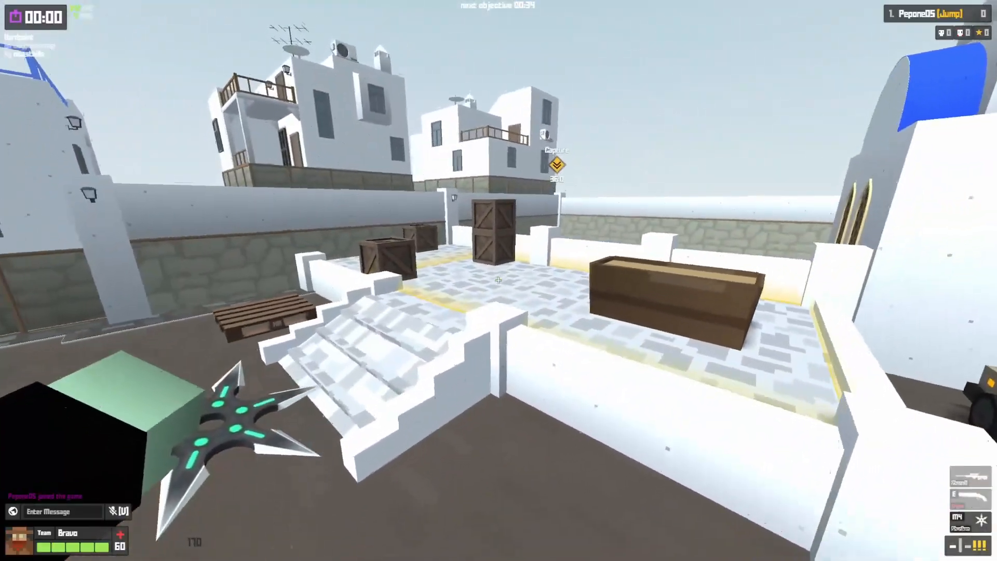
# - Examine the raised stone plaza with its stairs, crates and background houses, aiming a weapon towards the rooftops
pyautogui.press('w')
pyautogui.press('e')
pyautogui.rightClick(499, 280)
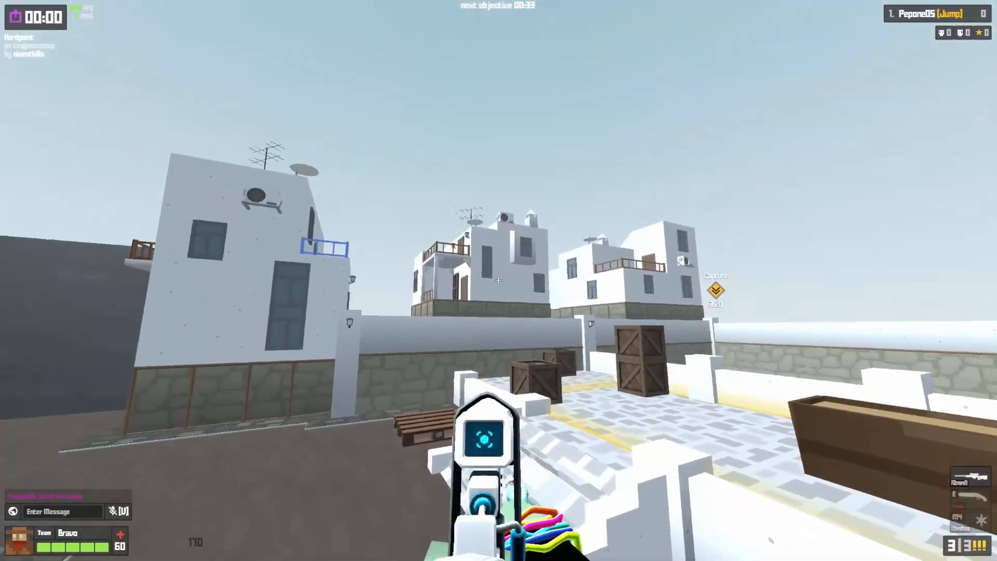
pyautogui.press('w')
pyautogui.press('e')
pyautogui.press('space')
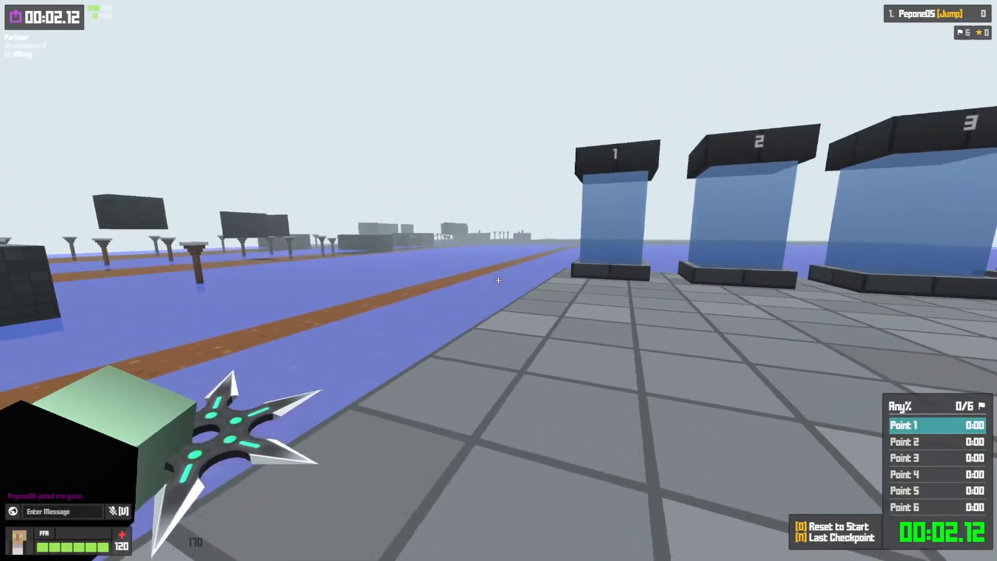
# - Explore the whatever3 parkour map from the platform with numbered gates across the wooden pillars above the blue water
pyautogui.press('w')
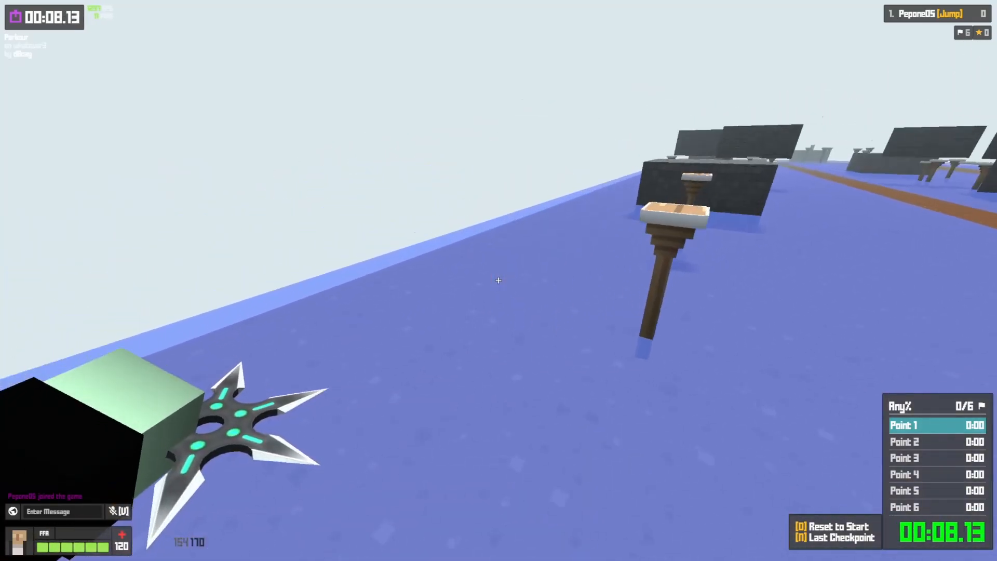
pyautogui.press('w')
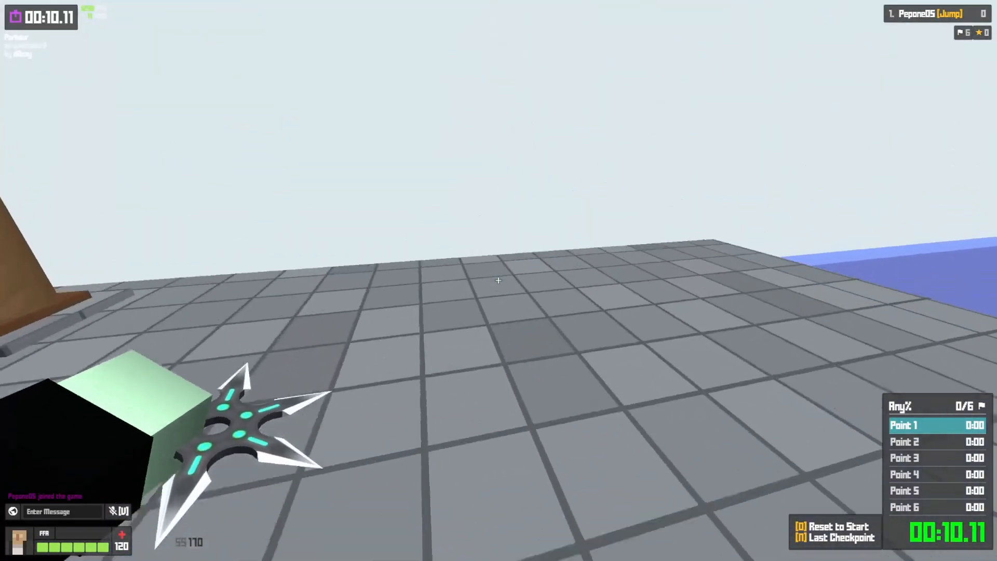
pyautogui.press('w')
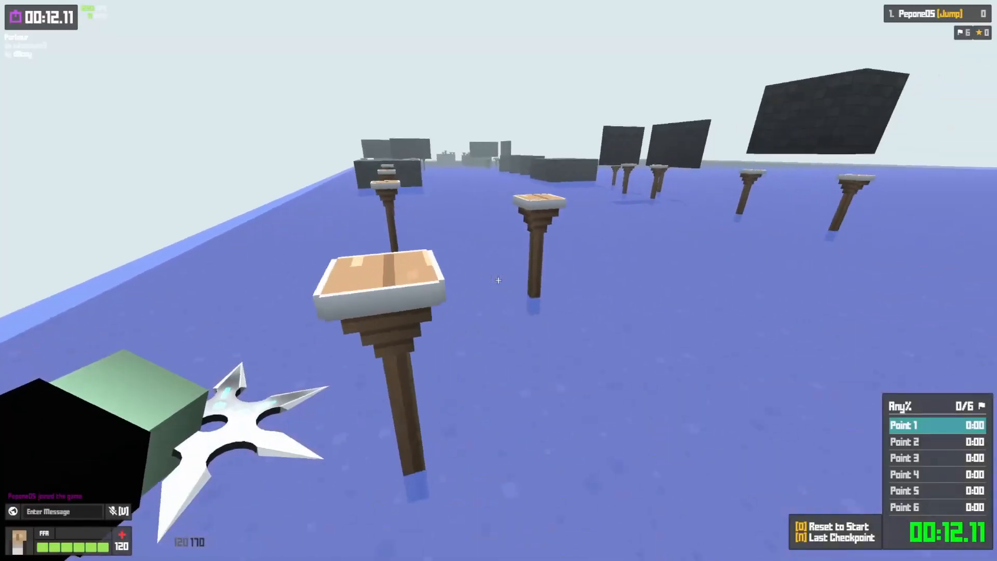
pyautogui.press('w')
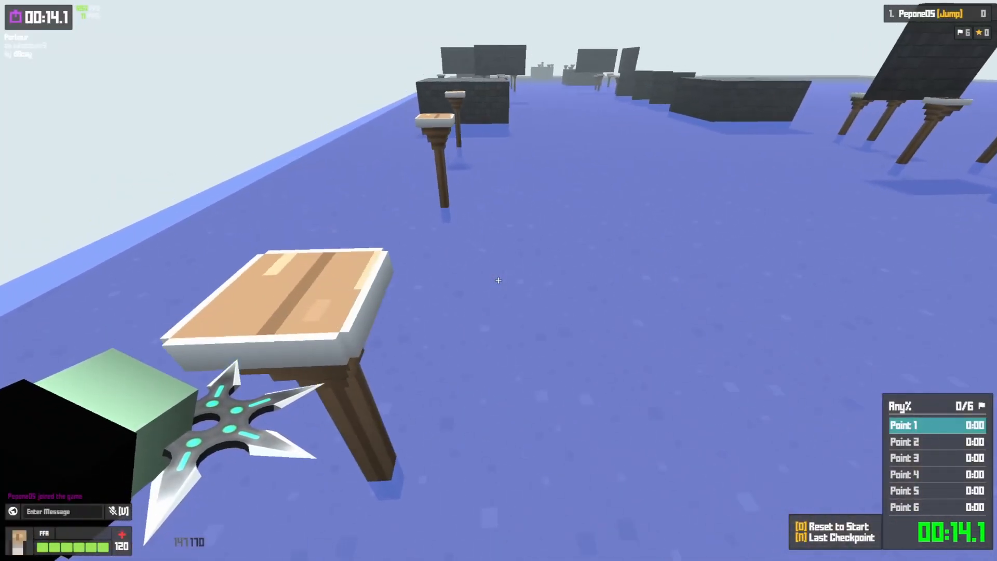
pyautogui.press('space')
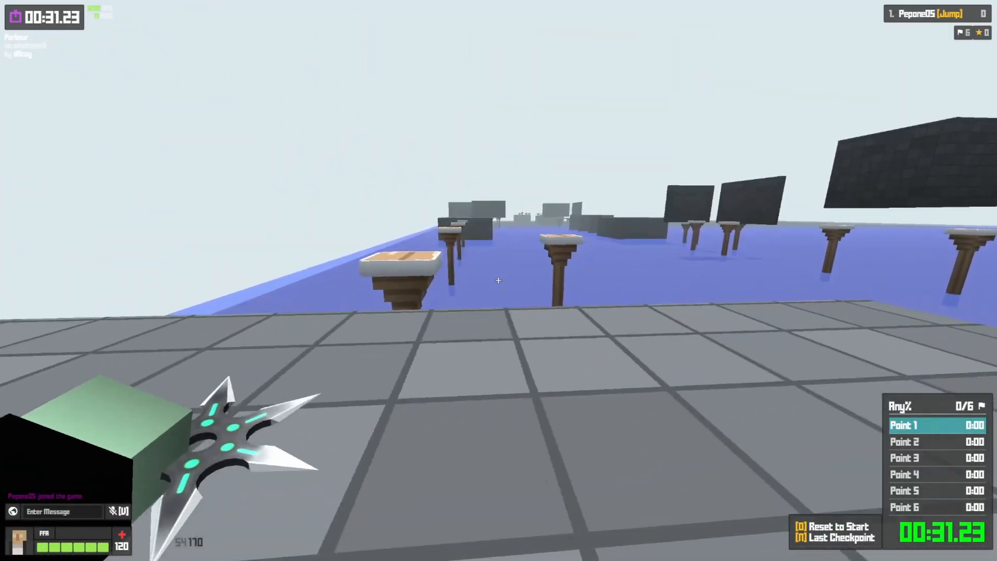
# - Jump from the whatever3 start platform onto the first wooden pillars again to examine the dark blocks and pillar layout
pyautogui.press('w')
pyautogui.press('space')
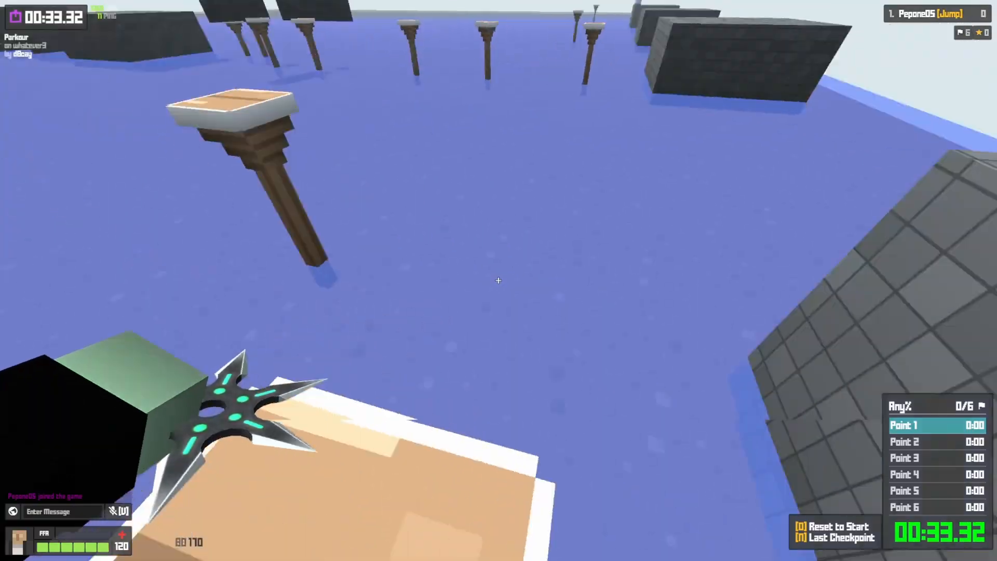
pyautogui.press('w')
pyautogui.press('space')
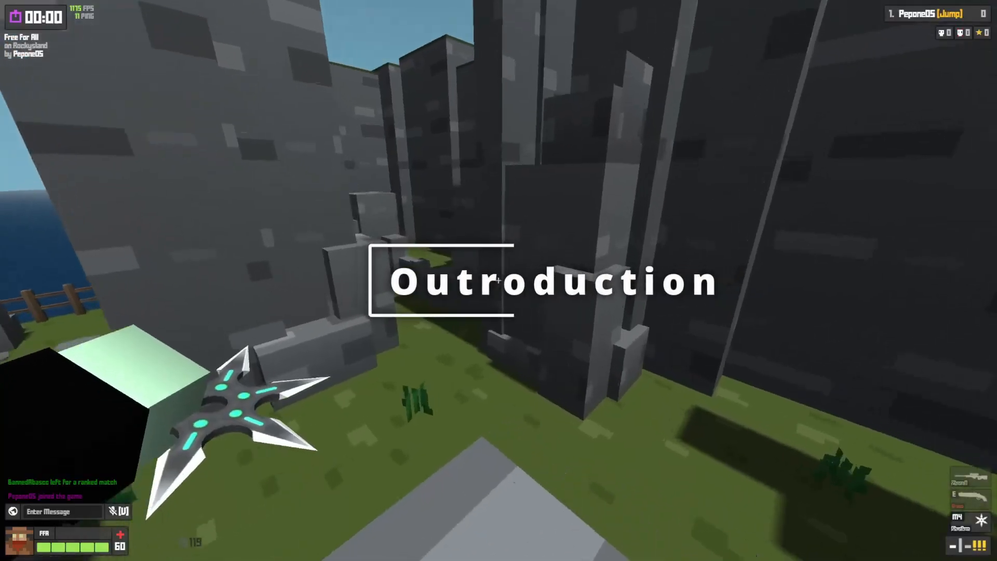
# - Run and climb over the grey rock ledges of Rockysland to view the cliffs, grass and wooden pallets
pyautogui.press('w')
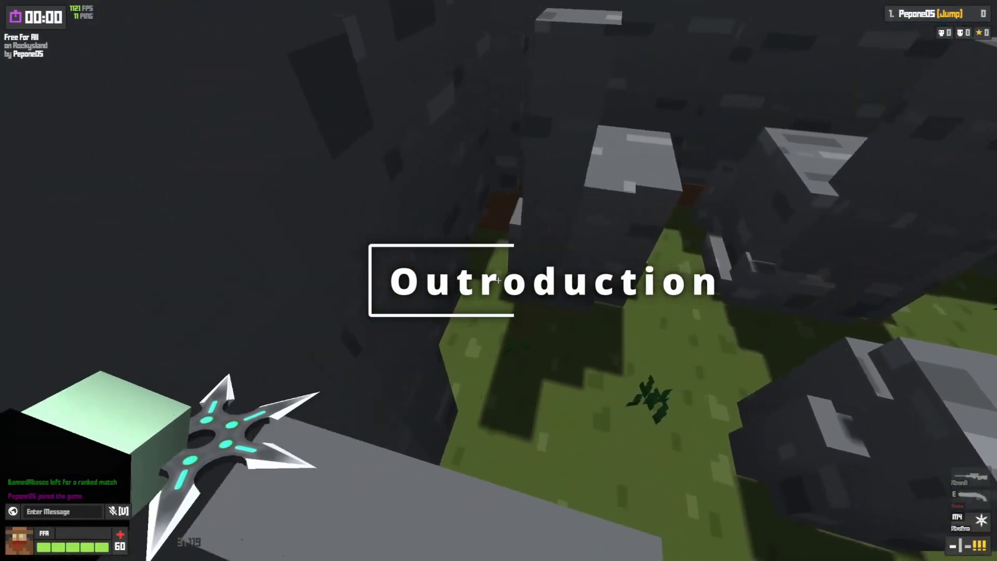
pyautogui.press('w')
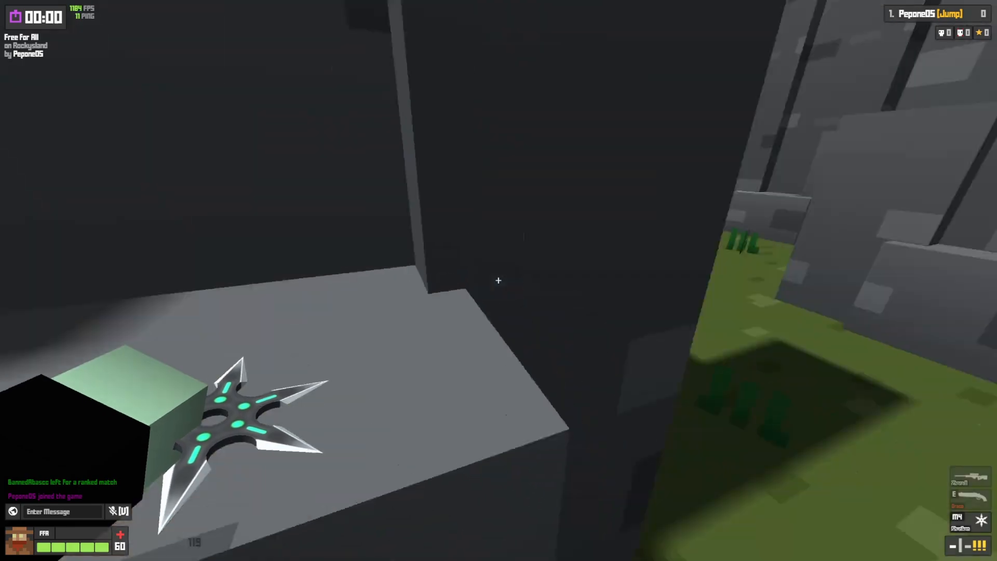
pyautogui.press('w')
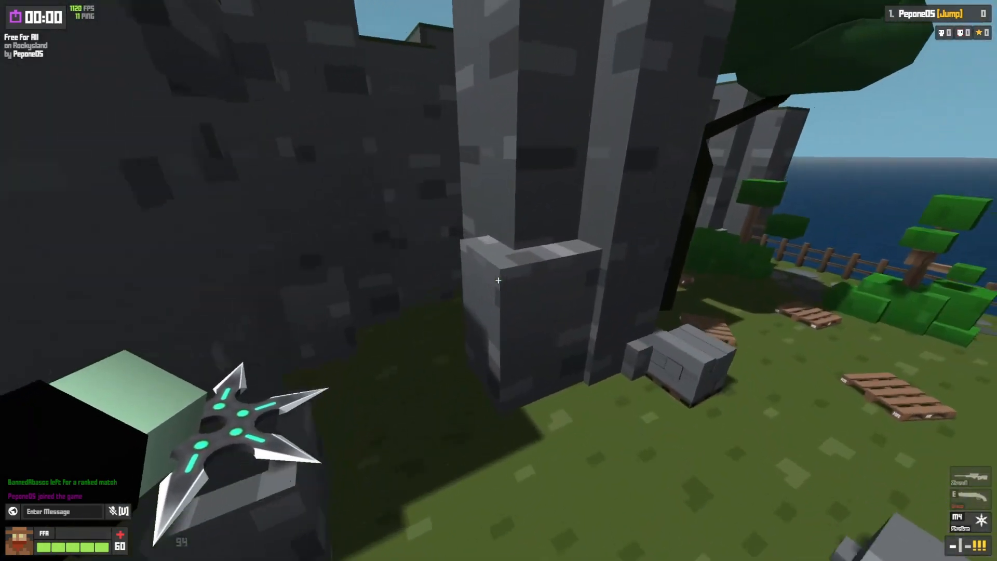
pyautogui.press('w')
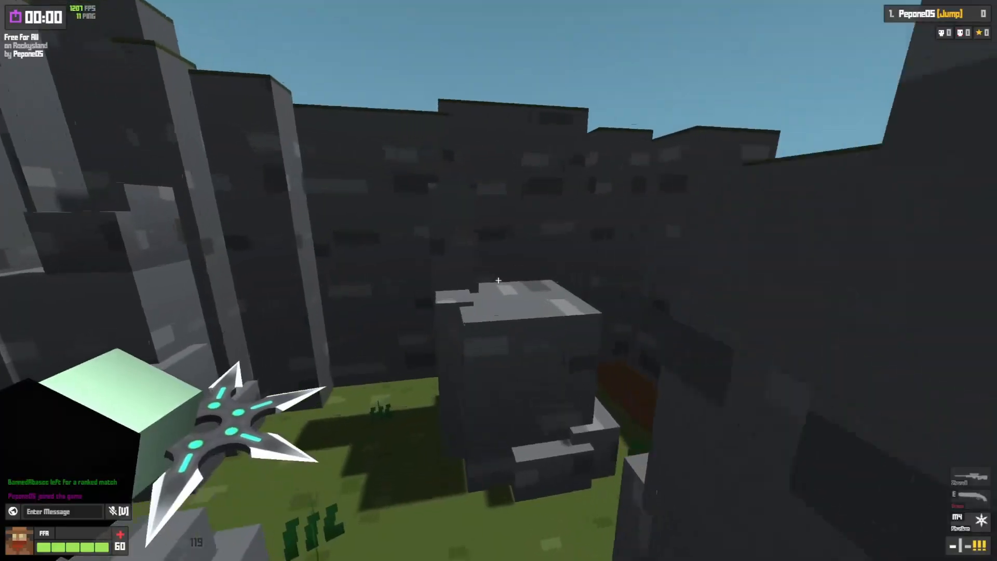
pyautogui.press('w')
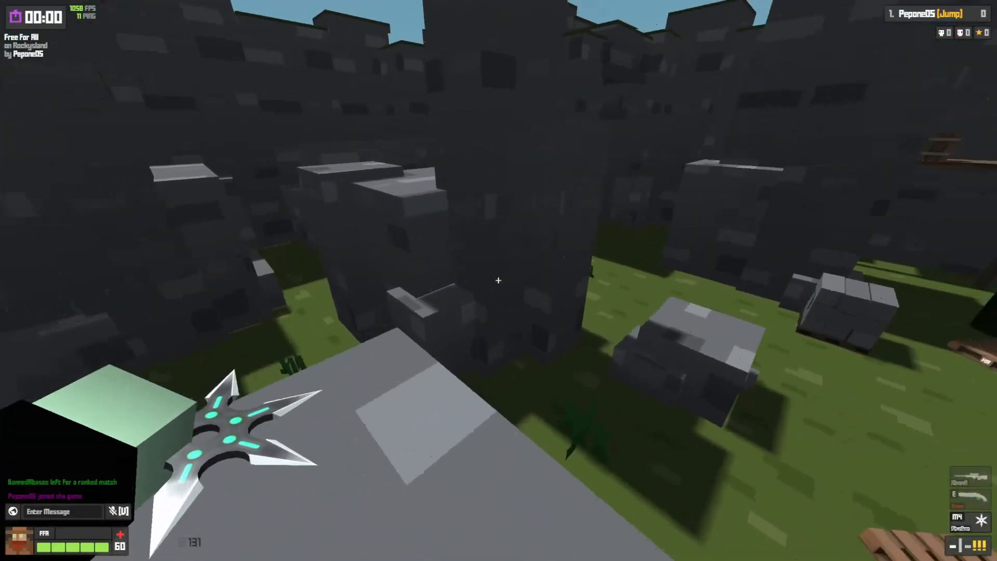
pyautogui.press('w')
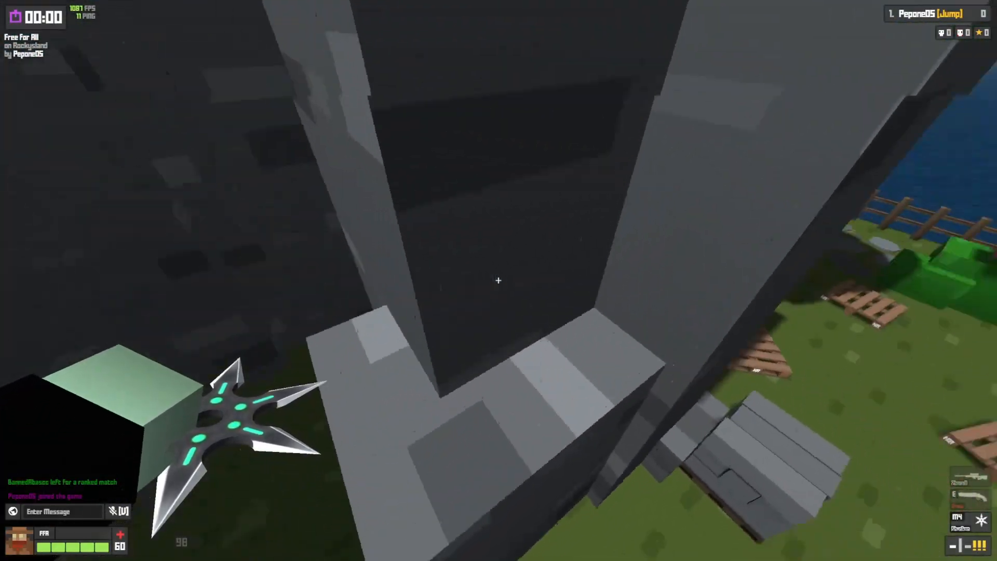
# - Move along the Rockysland ledges to view the large boulder beside the brown dirt path under the cliffs
pyautogui.press('w')
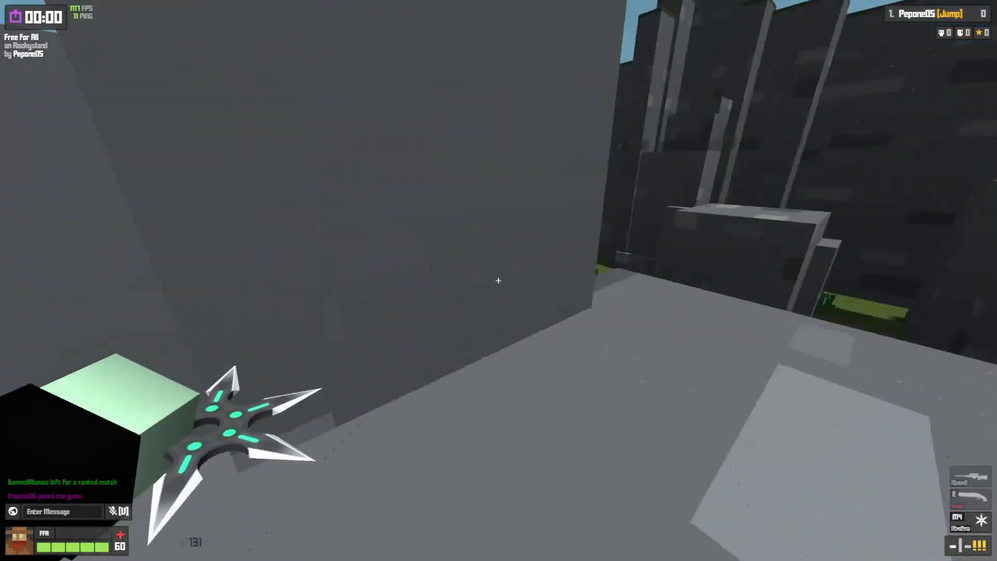
pyautogui.press('w')
pyautogui.press('e')
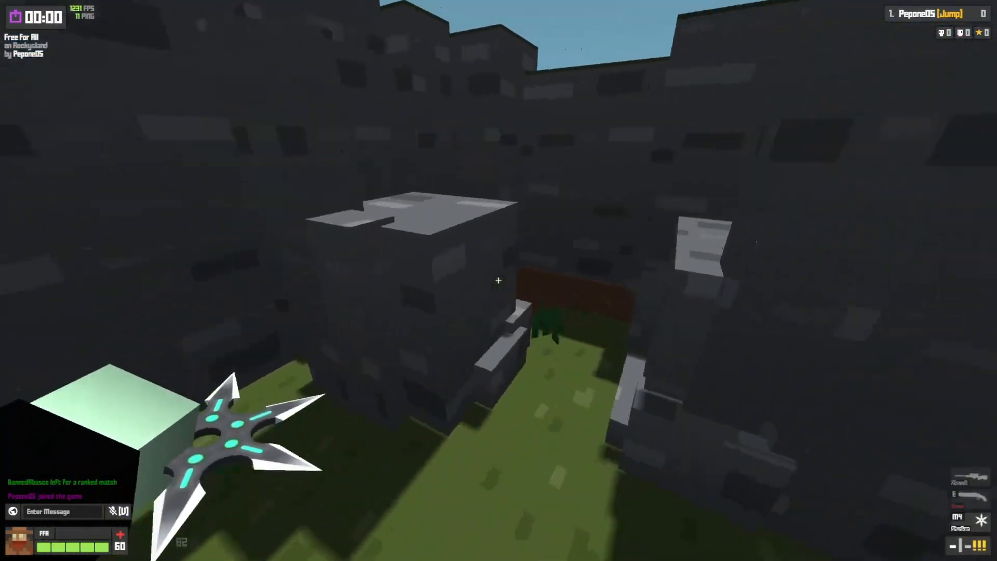
pyautogui.press('w')
pyautogui.press('e')
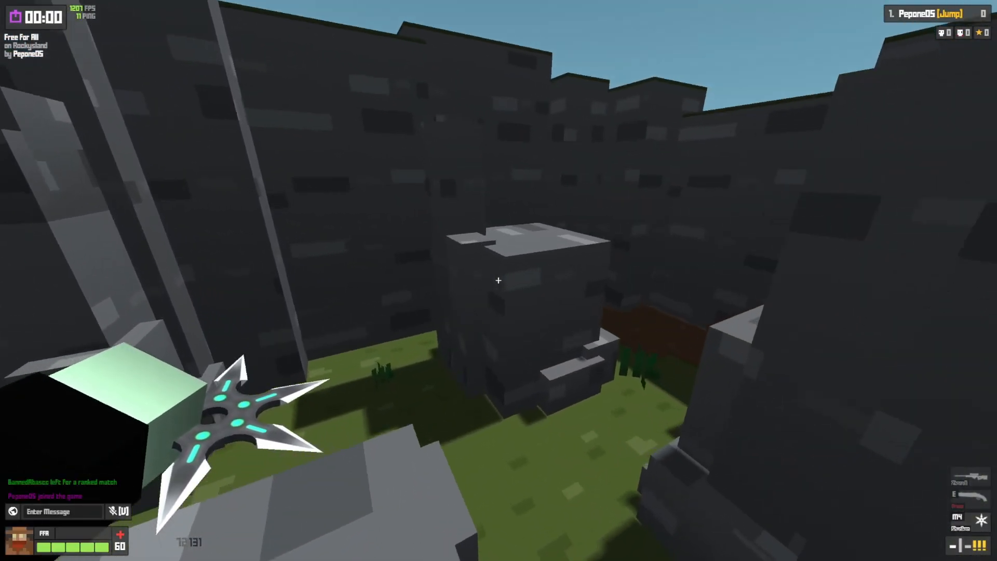
# - Circle the Rockysland clearing to view the boulders, tree, pallets, crate and fenced coastline by the sea
pyautogui.press('w')
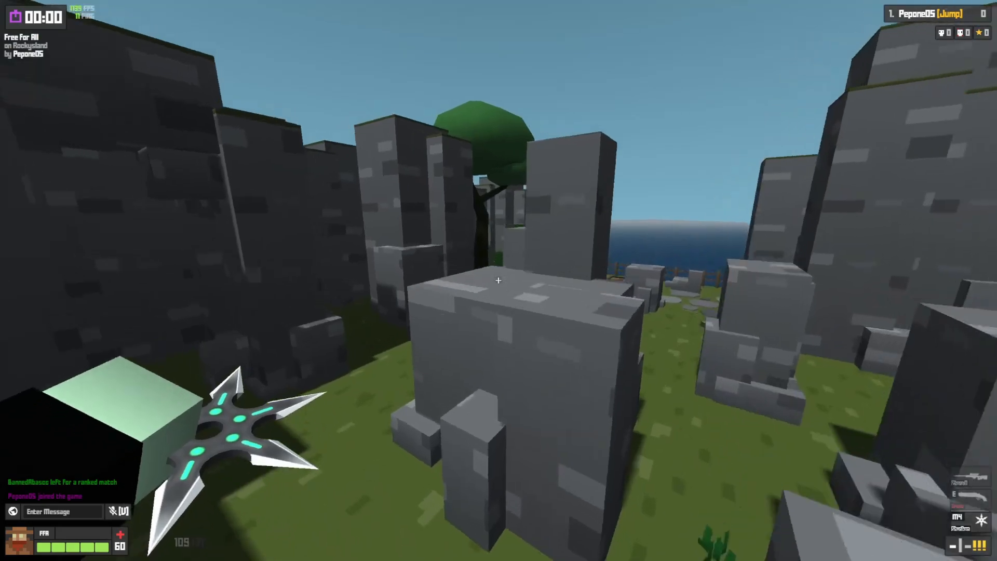
pyautogui.press('w')
pyautogui.press('w')
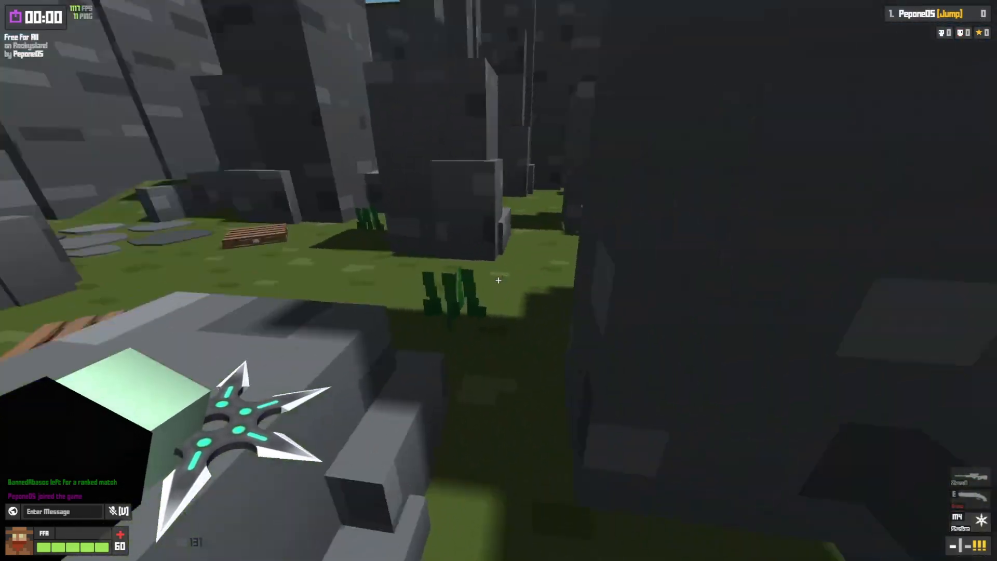
pyautogui.press('w')
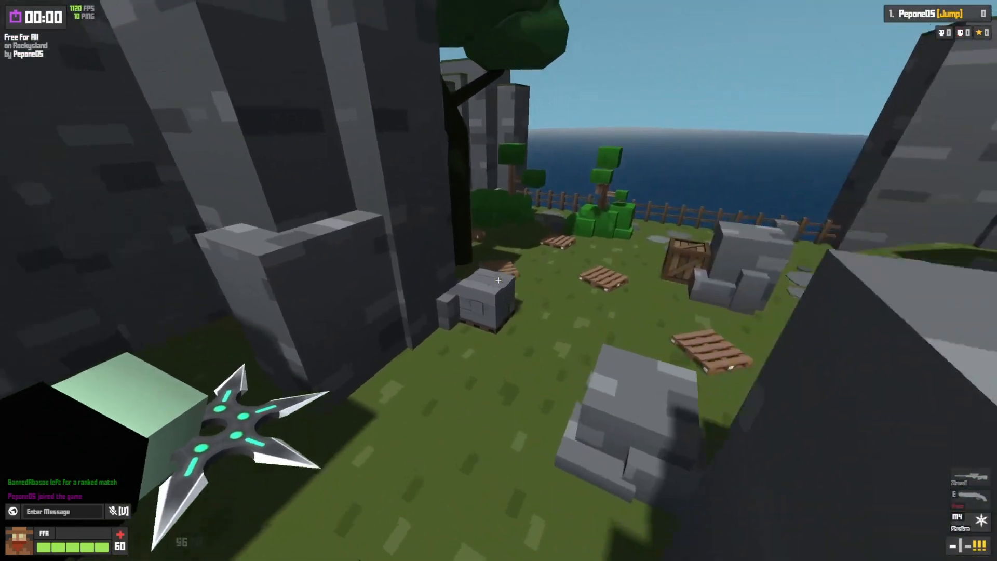
pyautogui.press('w')
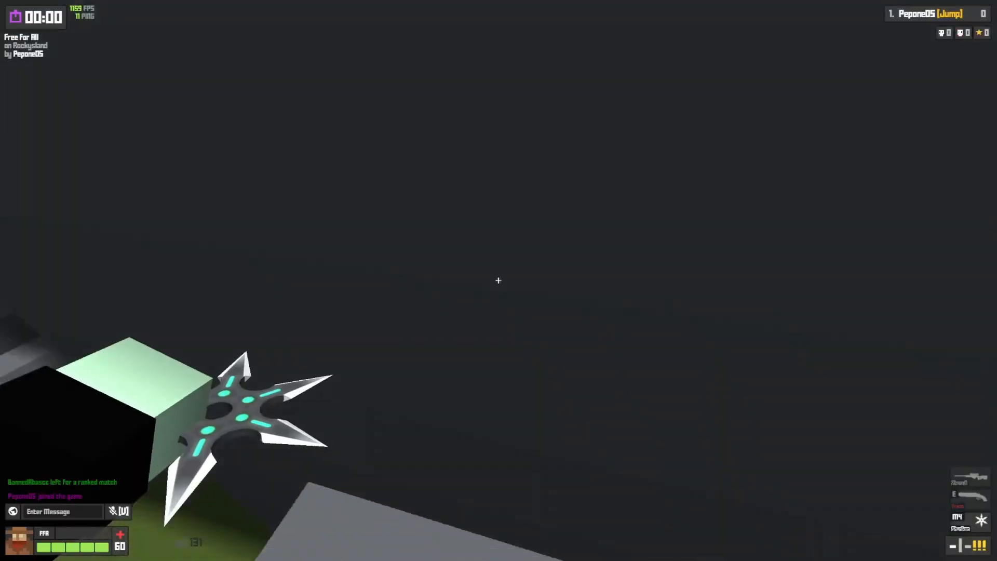
# - Switch between the carried weapons while moving across the Rockysland rocks and along the brown dirt path
pyautogui.press('e')
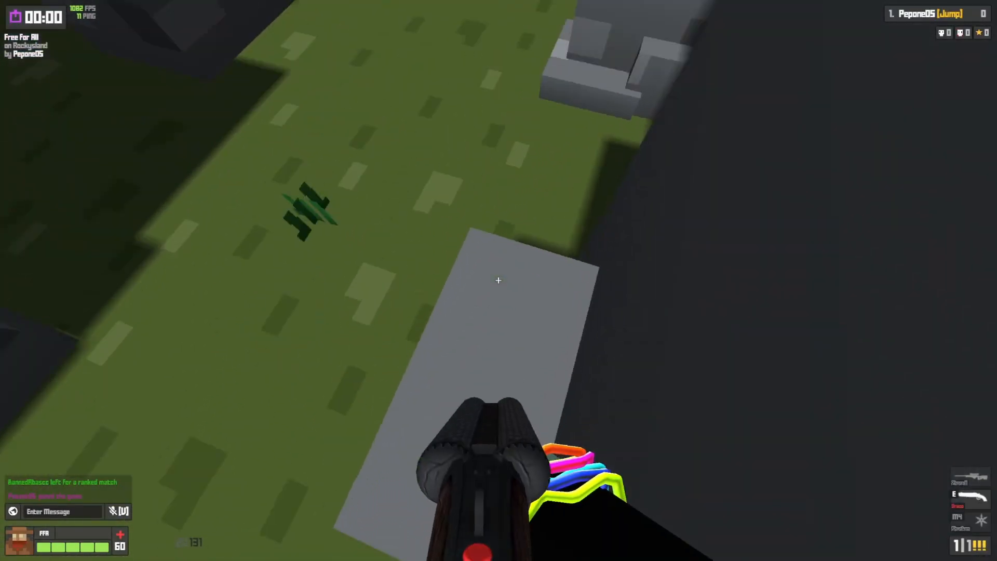
pyautogui.click(499, 281)
pyautogui.press('w')
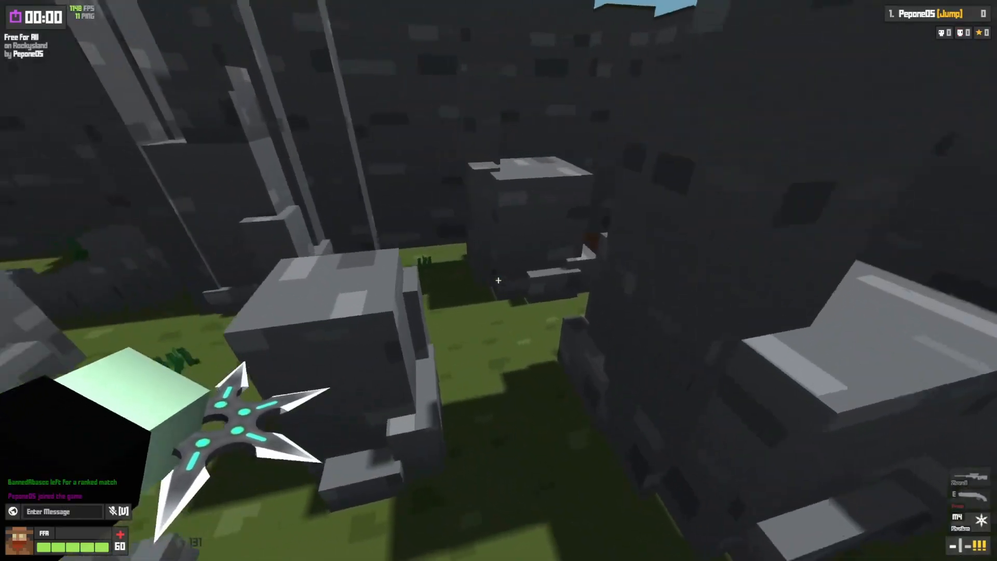
pyautogui.press('e')
pyautogui.press('w')
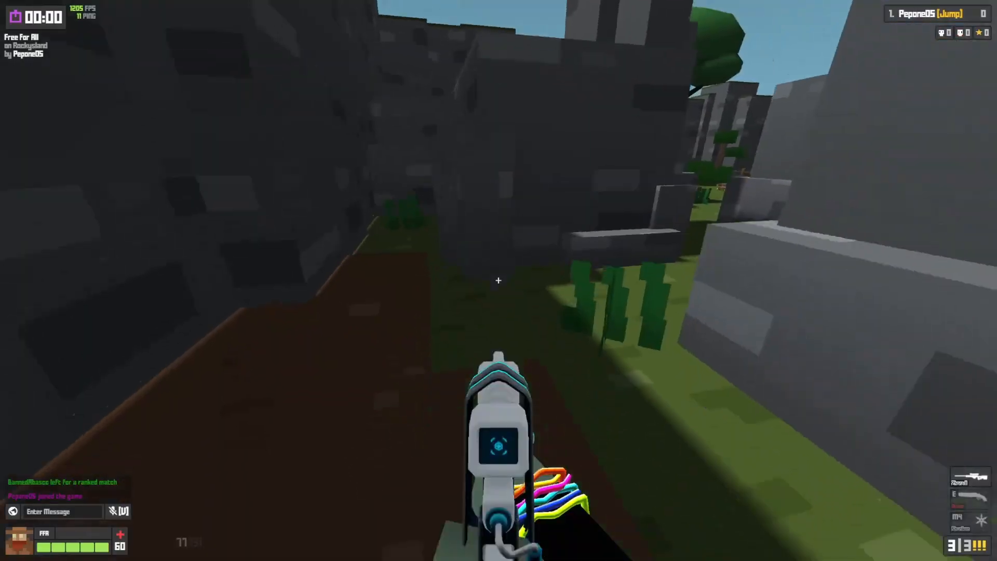
pyautogui.press('M4')
pyautogui.press('w')
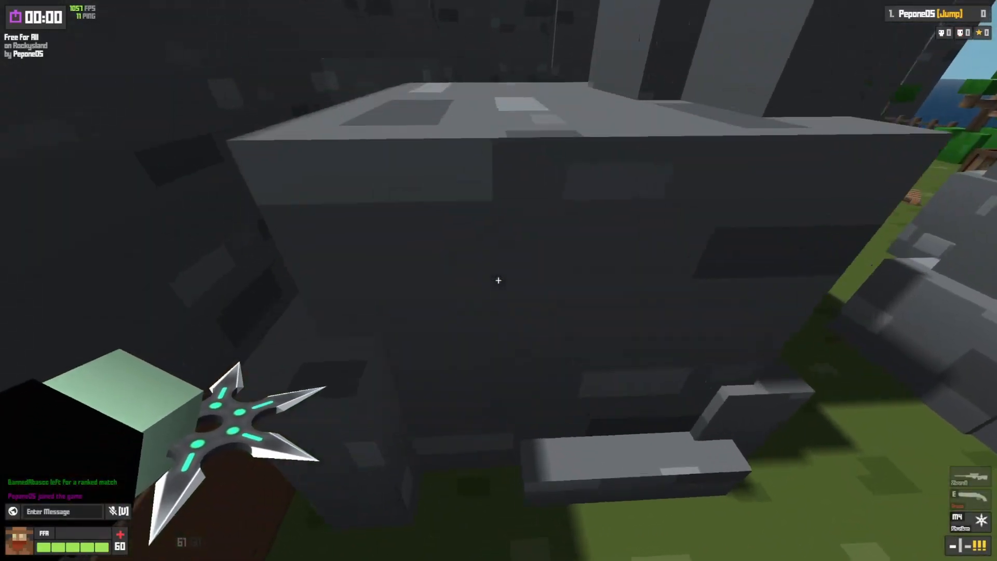
# - Climb onto the high grey boulders of Rockysland to overlook the clearing, the large tree, pallets and fenced coastline
pyautogui.press('w')
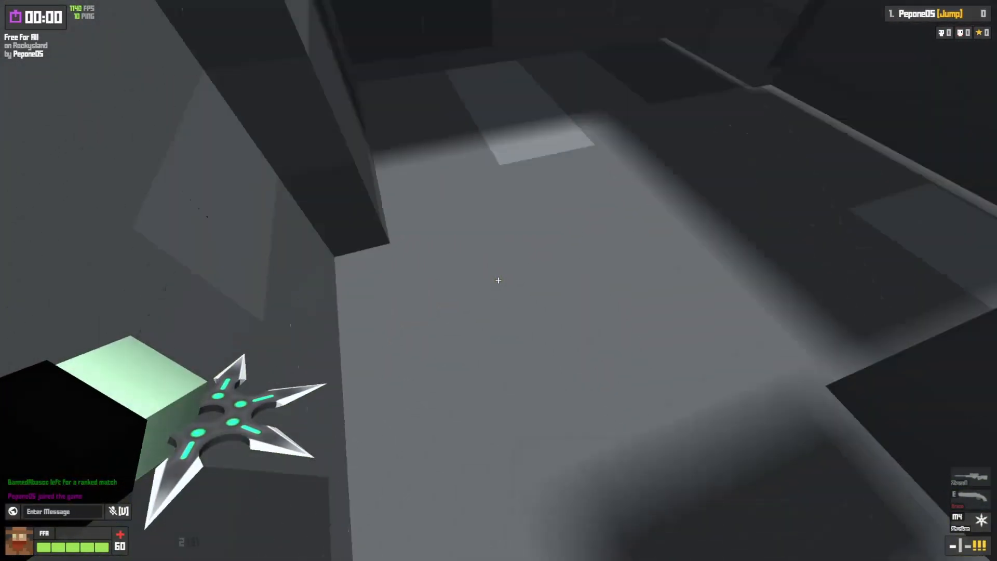
pyautogui.press('w')
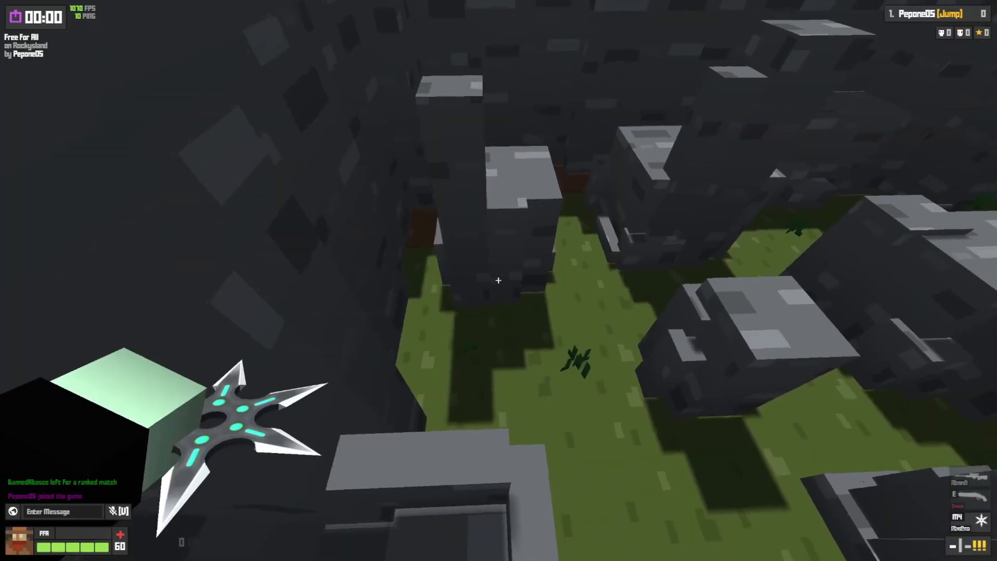
pyautogui.press('w')
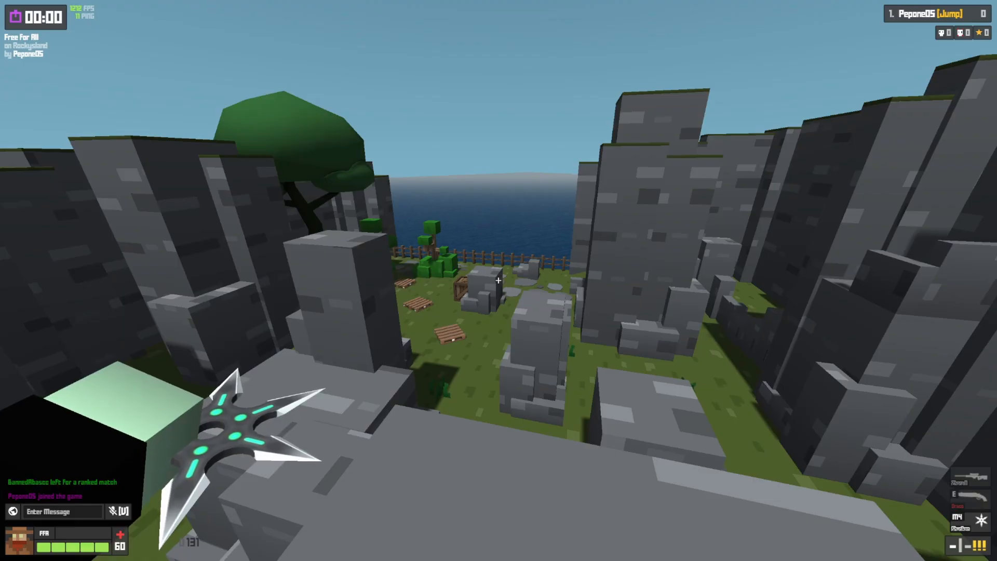
pyautogui.press('w')
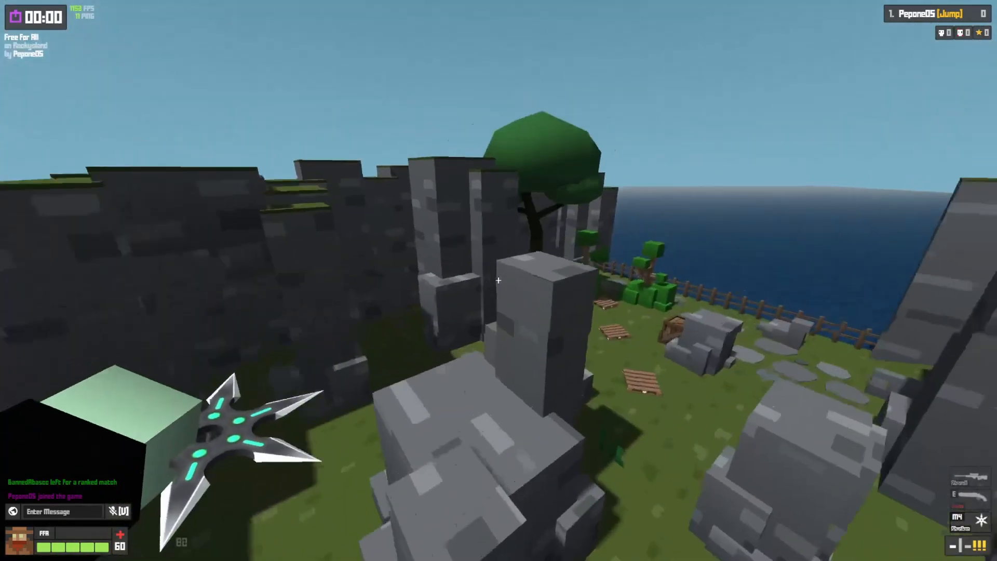
pyautogui.press('w')
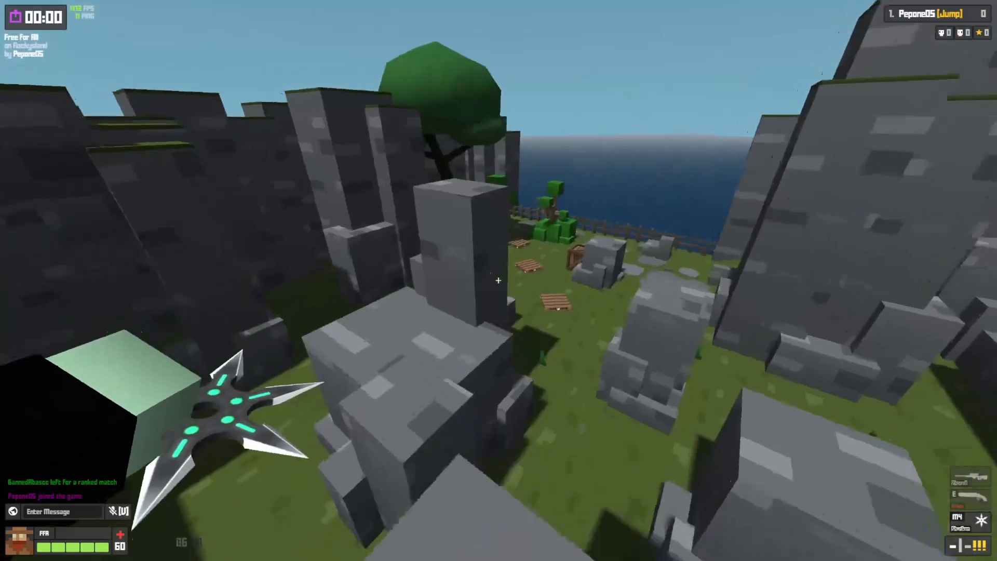
pyautogui.press('w')
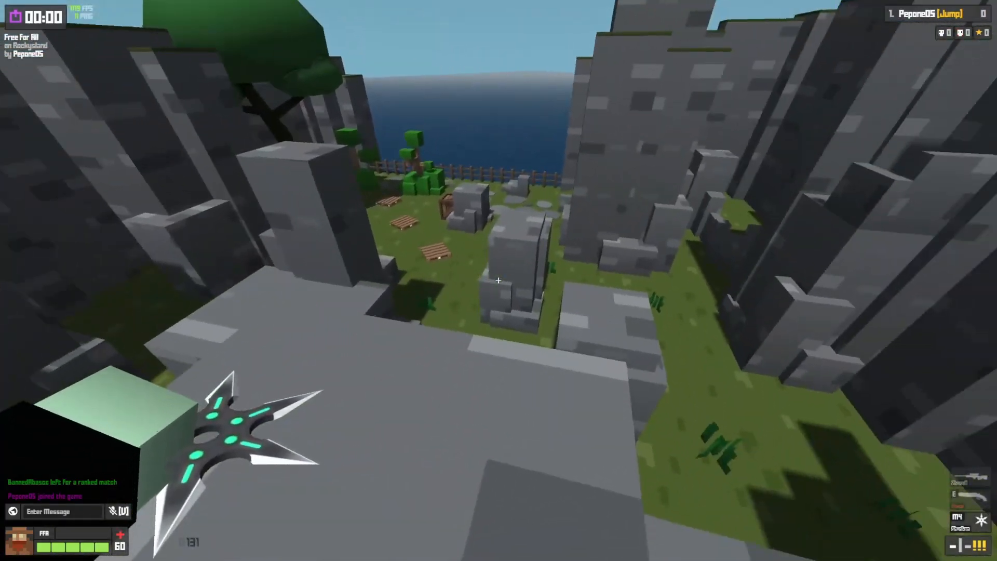